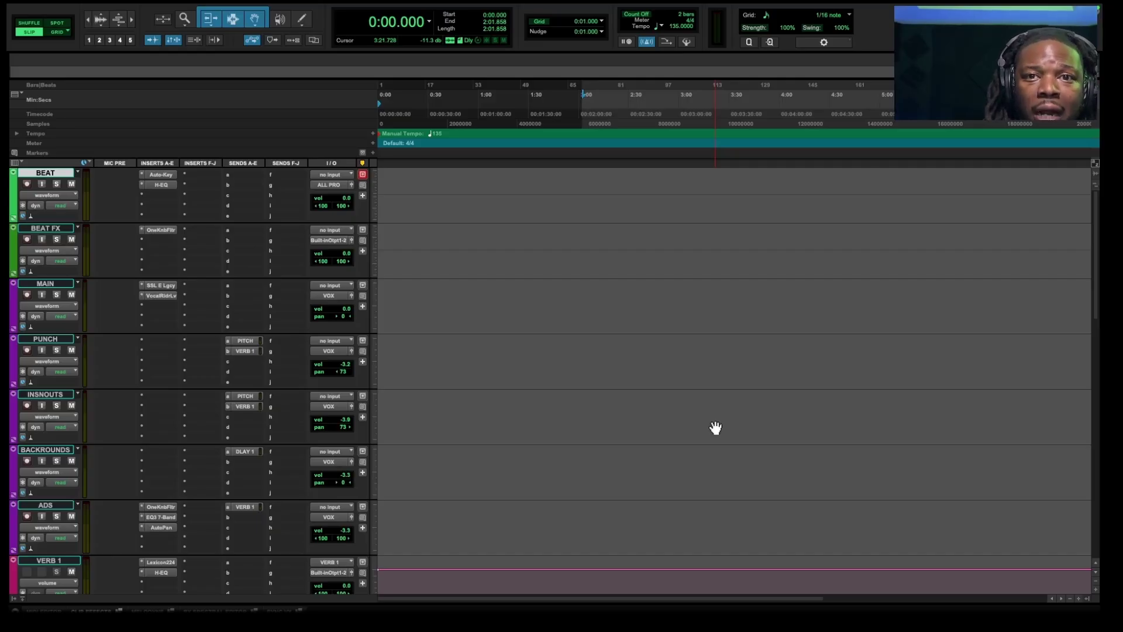
- Look over the template's track list from the BEAT track down to Master 1
scroll(715, 428, "down", 10)
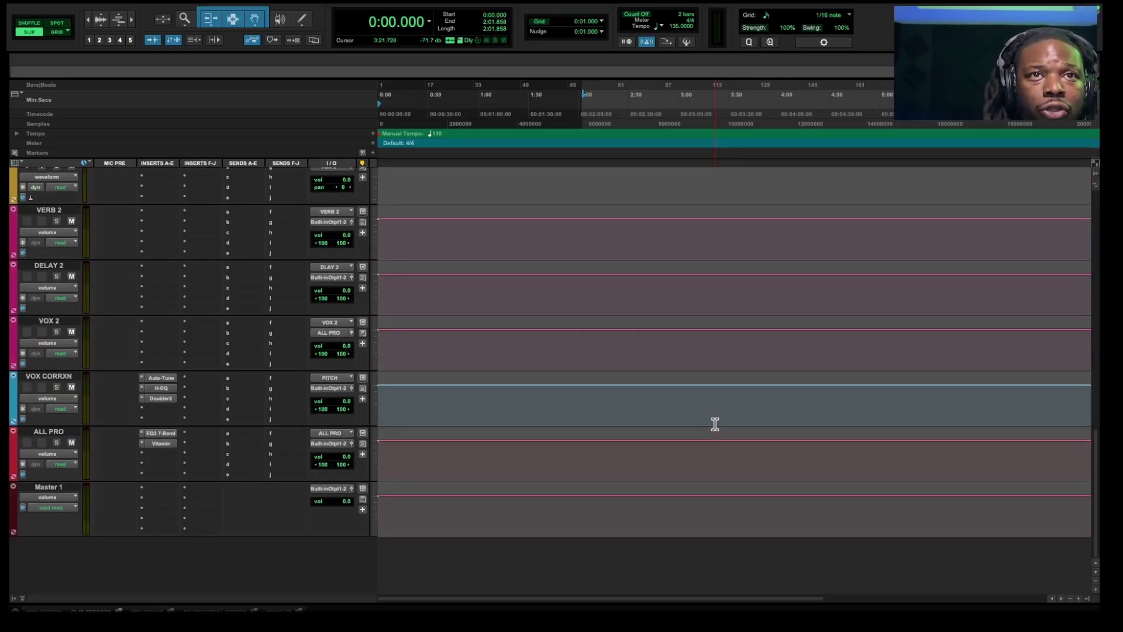
scroll(715, 425, "up", 10)
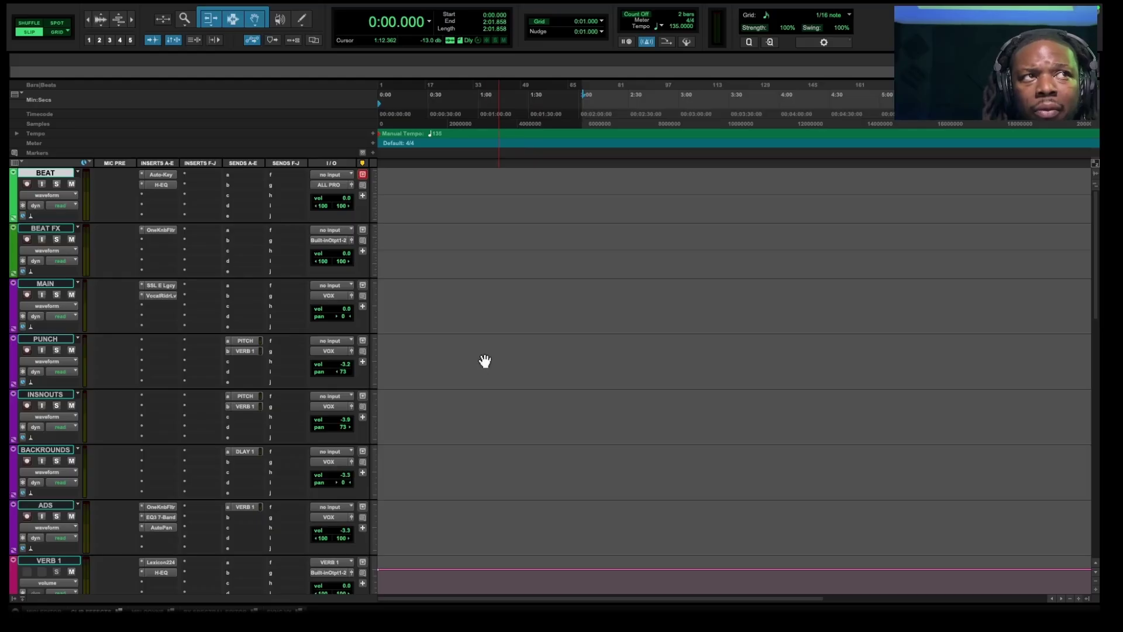
scroll(472, 347, "down", 10)
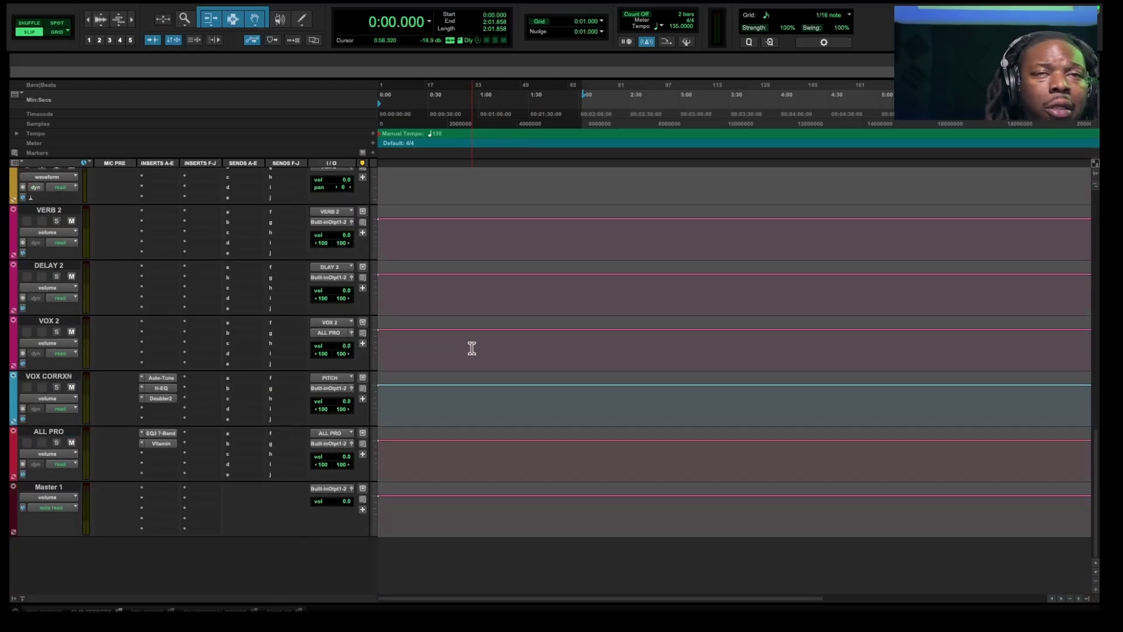
scroll(472, 348, "up", 10)
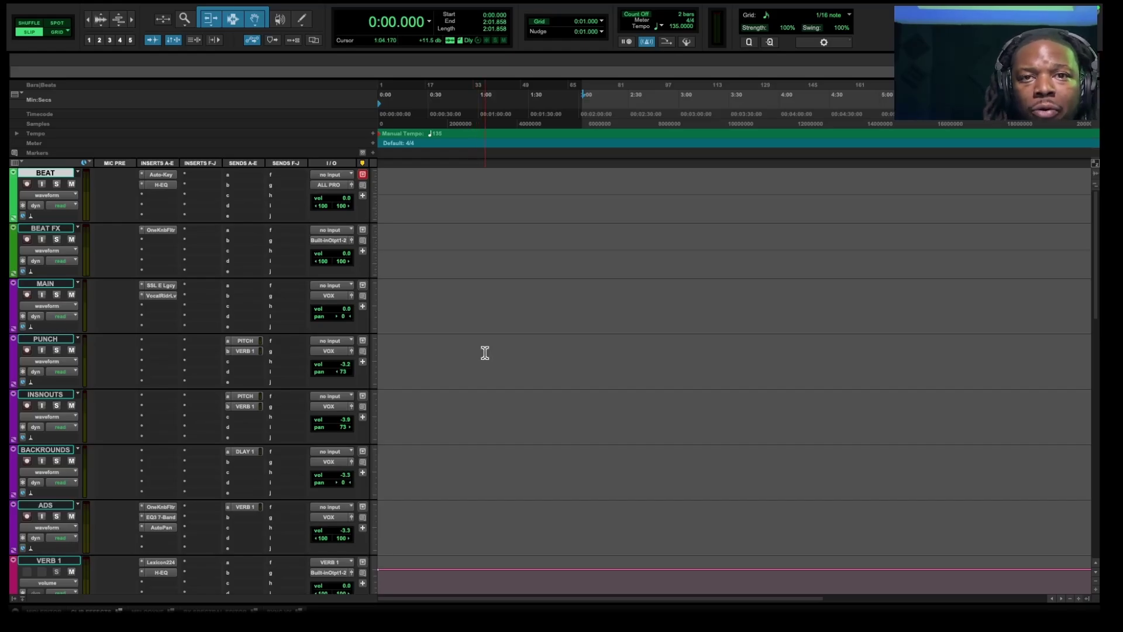
scroll(485, 352, "down", 10)
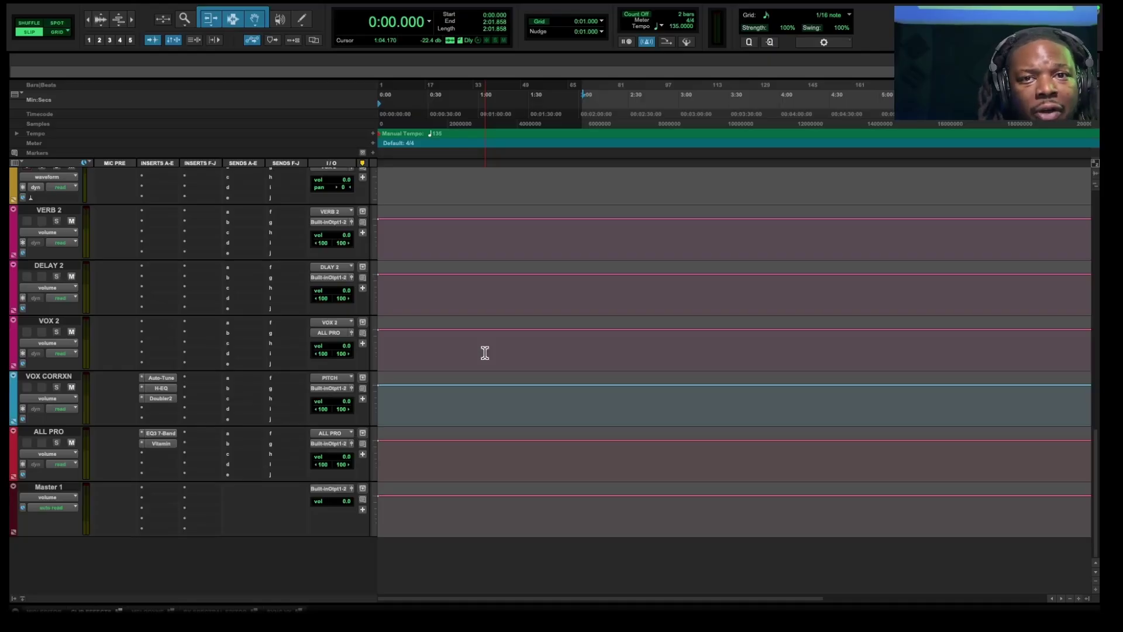
scroll(485, 352, "up", 10)
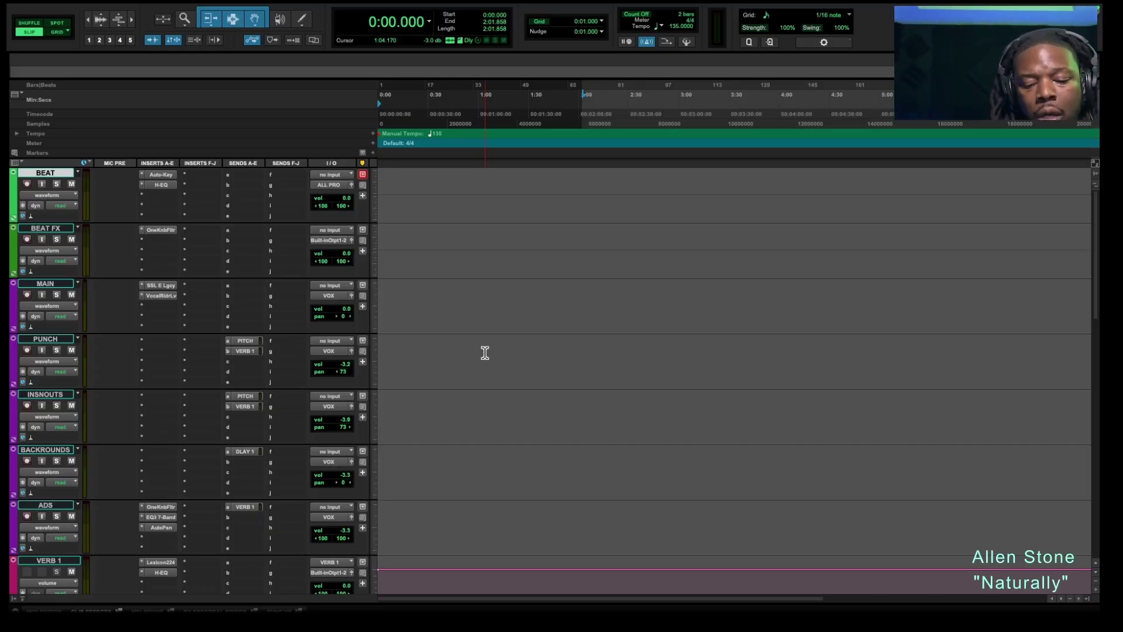
- Start an audio import and browse to the Allen Stone_Naturally folder inside Cambridge Sessions
key("super+shift+i")
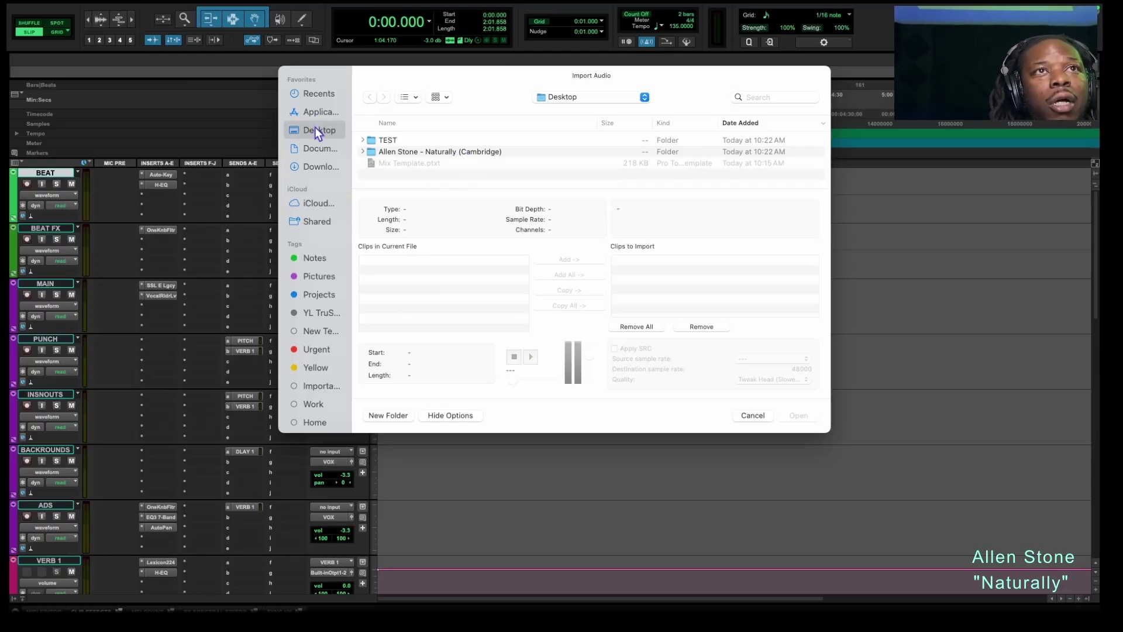
double_click(388, 140)
double_click(412, 151)
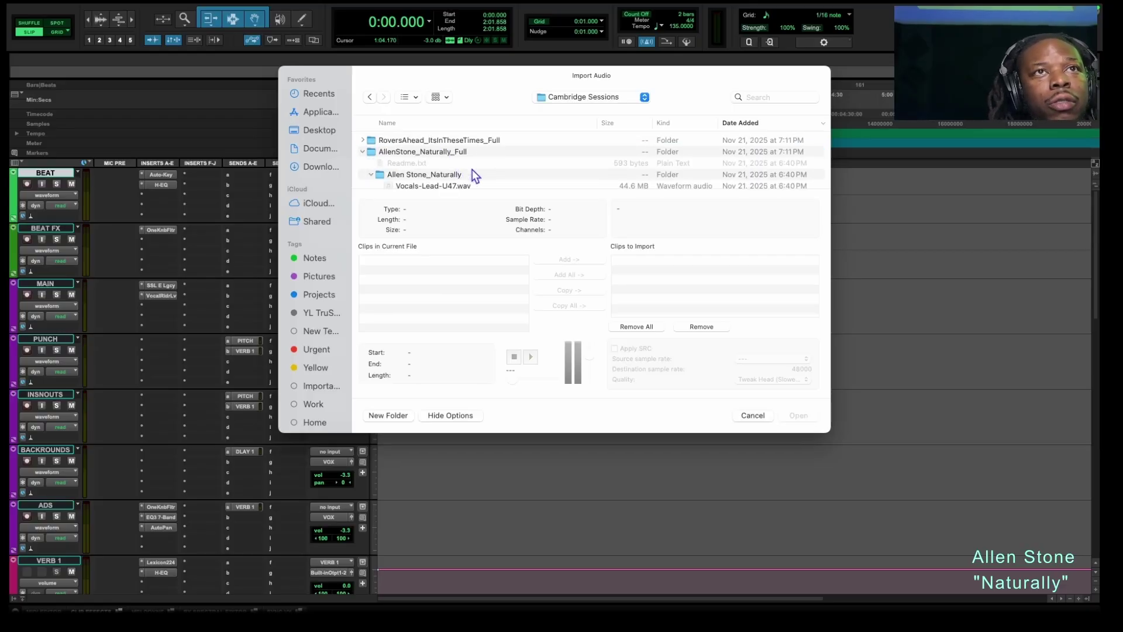
left_click(447, 176)
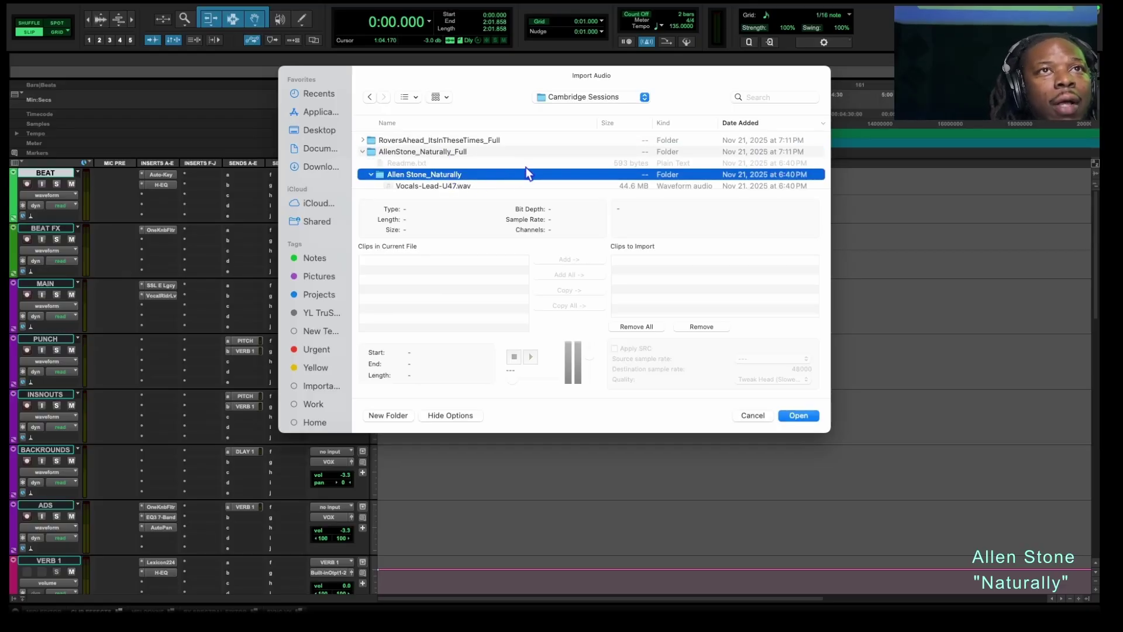
scroll(521, 173, "down", 2)
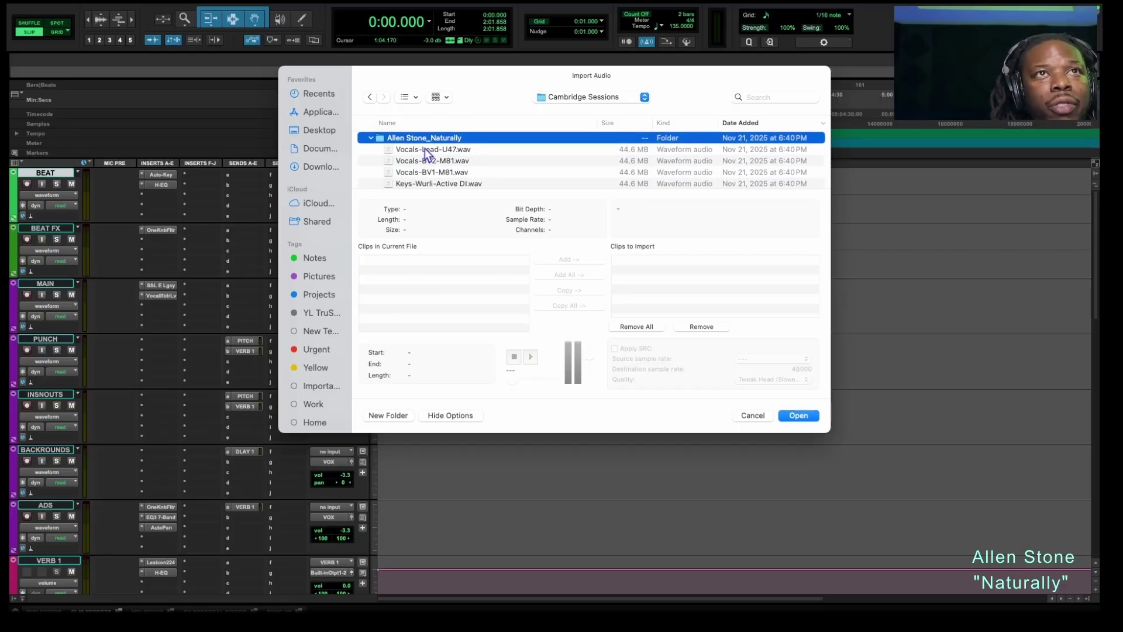
- Select all WAV files from Vocals-Lead-U47 to Chamber-M60 and submit them for import as copies
left_click(472, 151)
scroll(480, 159, "down", 10)
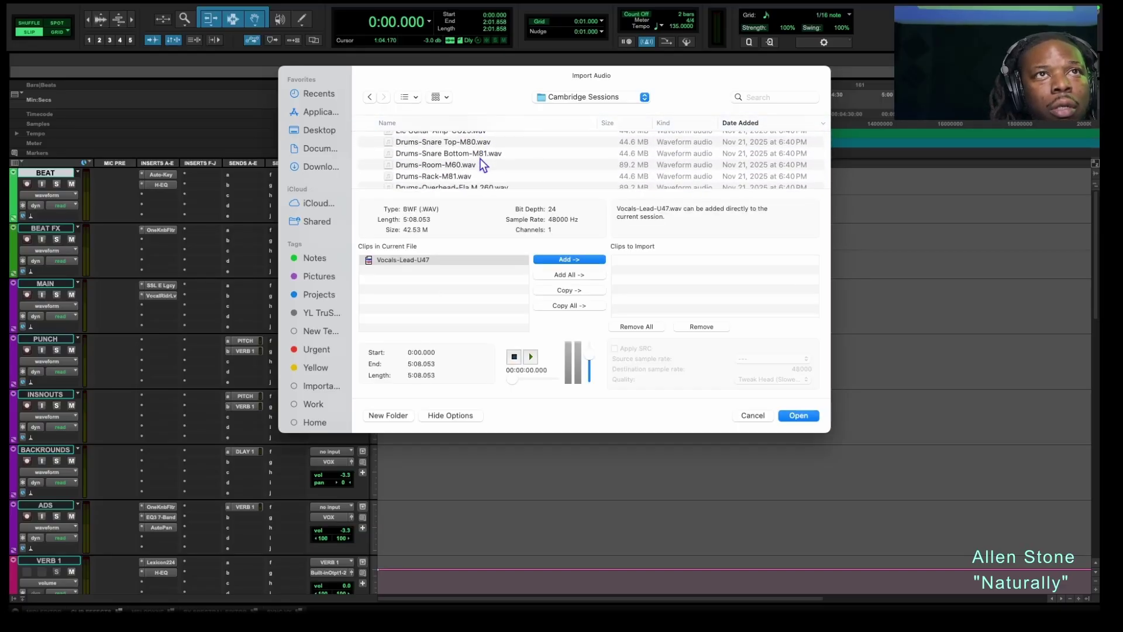
scroll(481, 164, "down", 1)
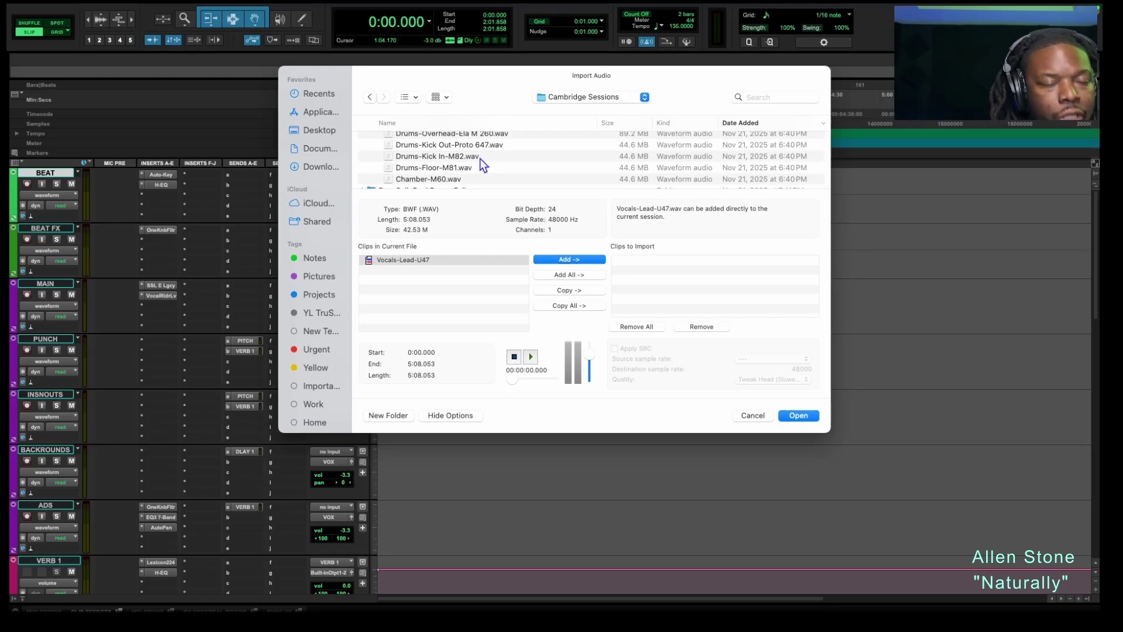
scroll(478, 173, "down", 1)
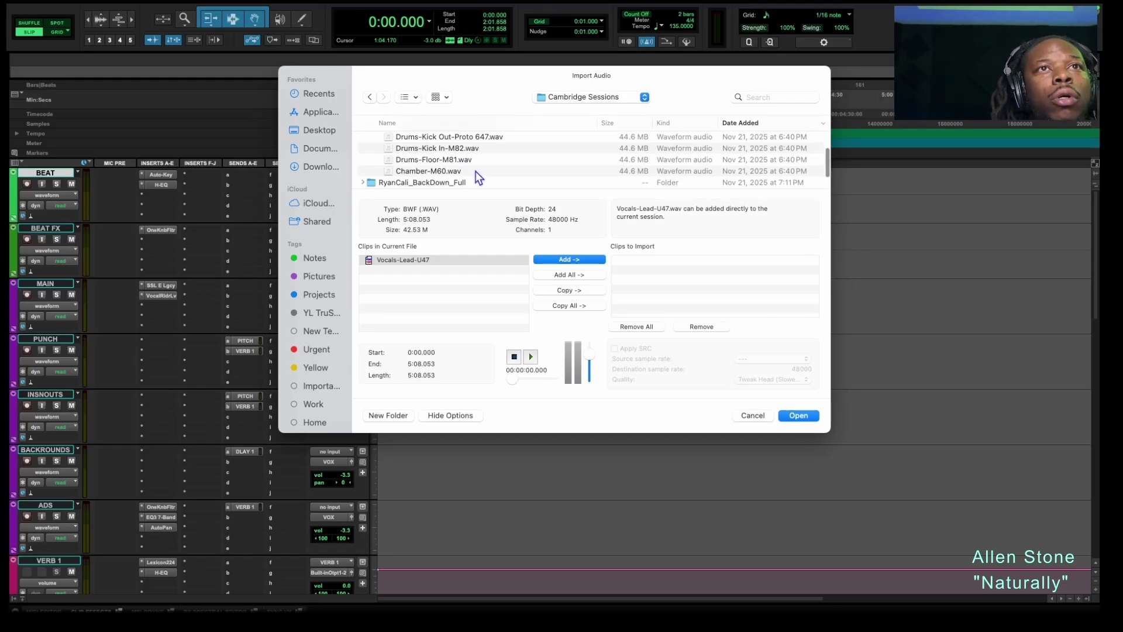
left_click(475, 170, "shift")
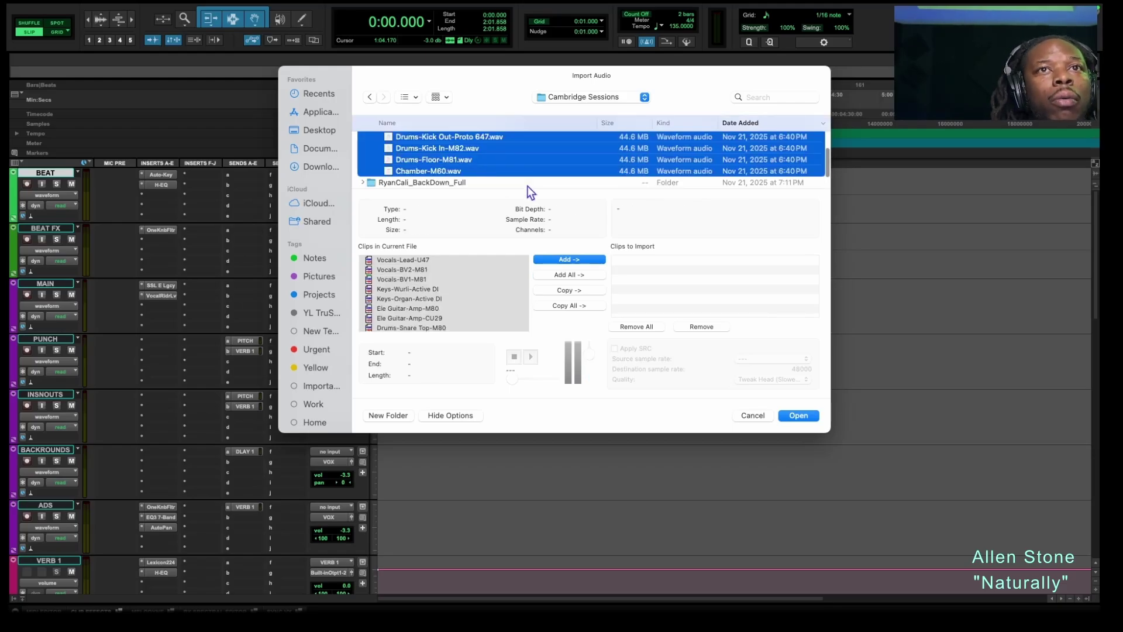
left_click(584, 306)
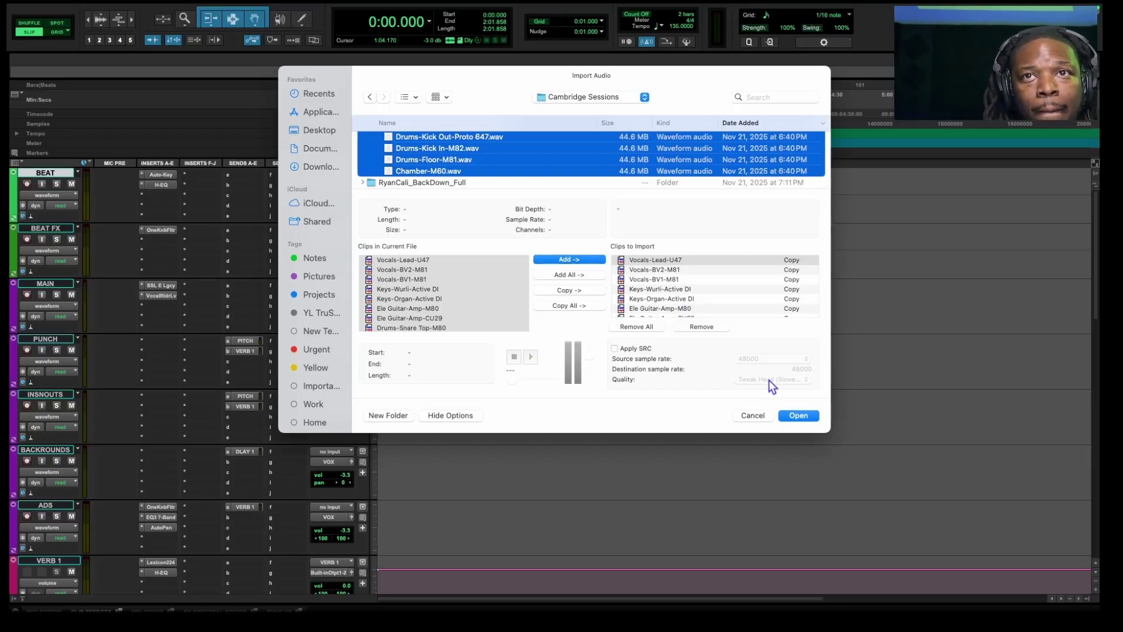
left_click(793, 417)
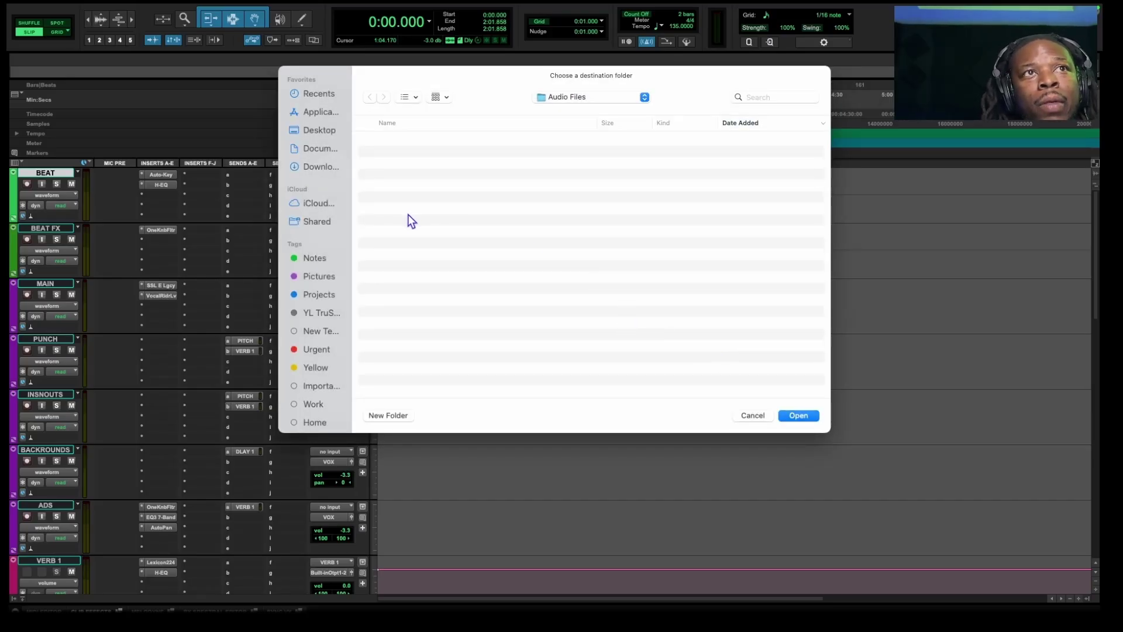
- Store the copied audio in the Allen Stone - Naturally session's Audio Files folder and import it to new tracks at Session Start
left_click(323, 132)
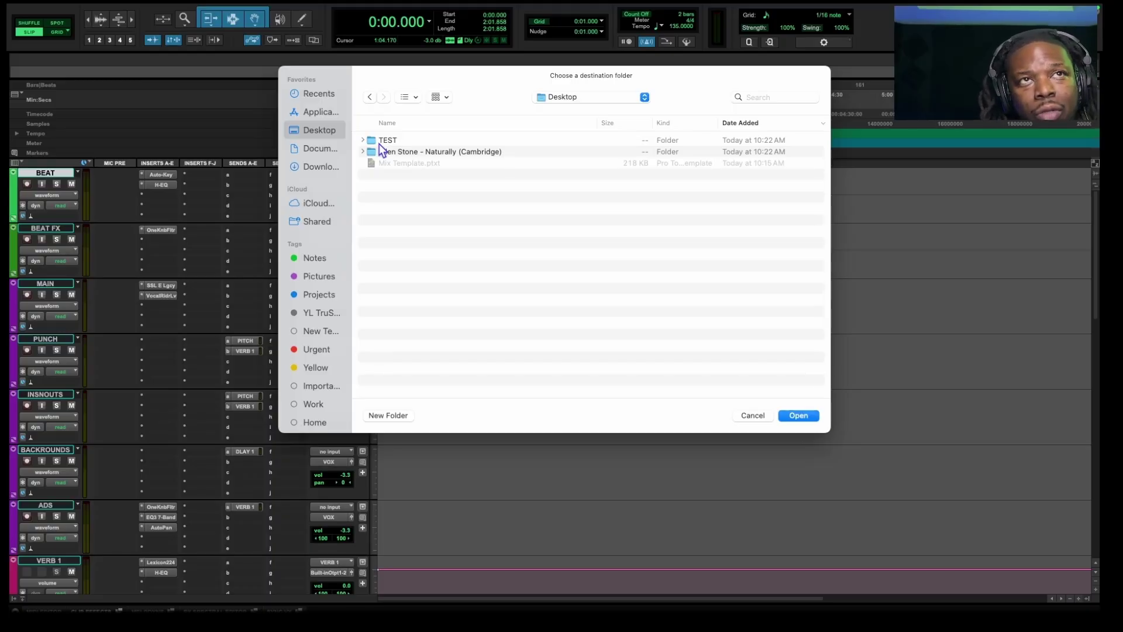
double_click(392, 153)
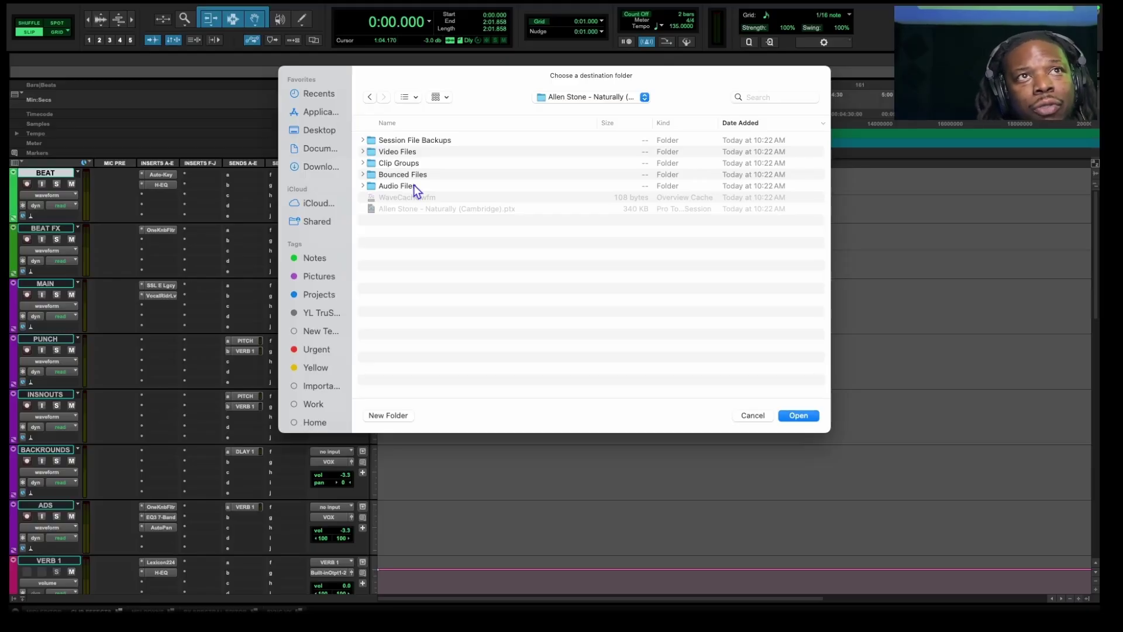
double_click(413, 185)
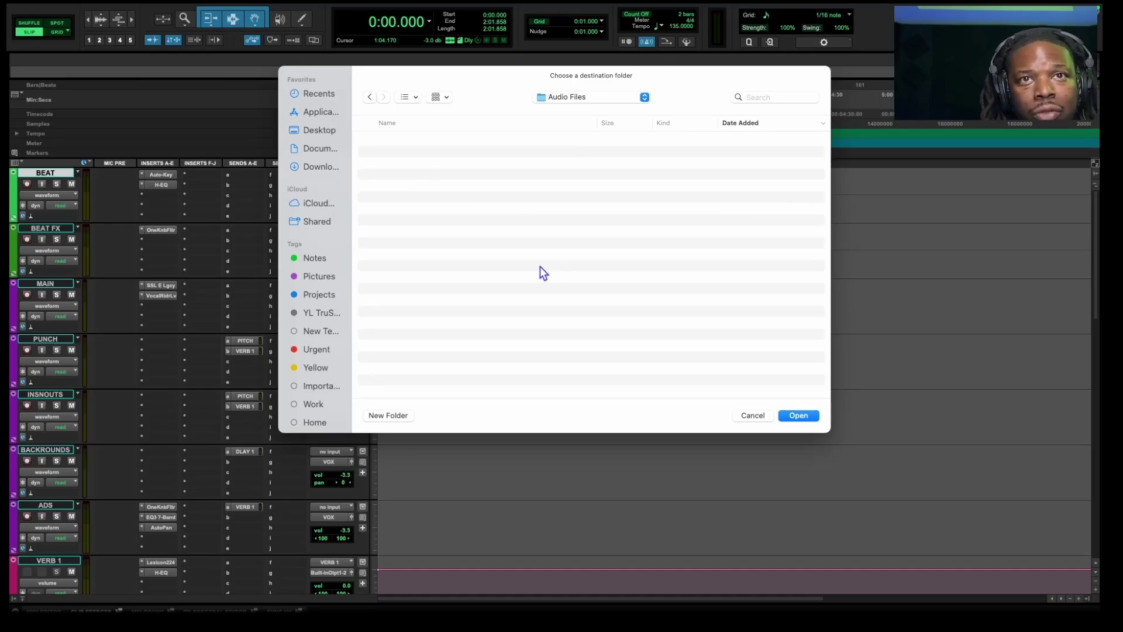
left_click(800, 415)
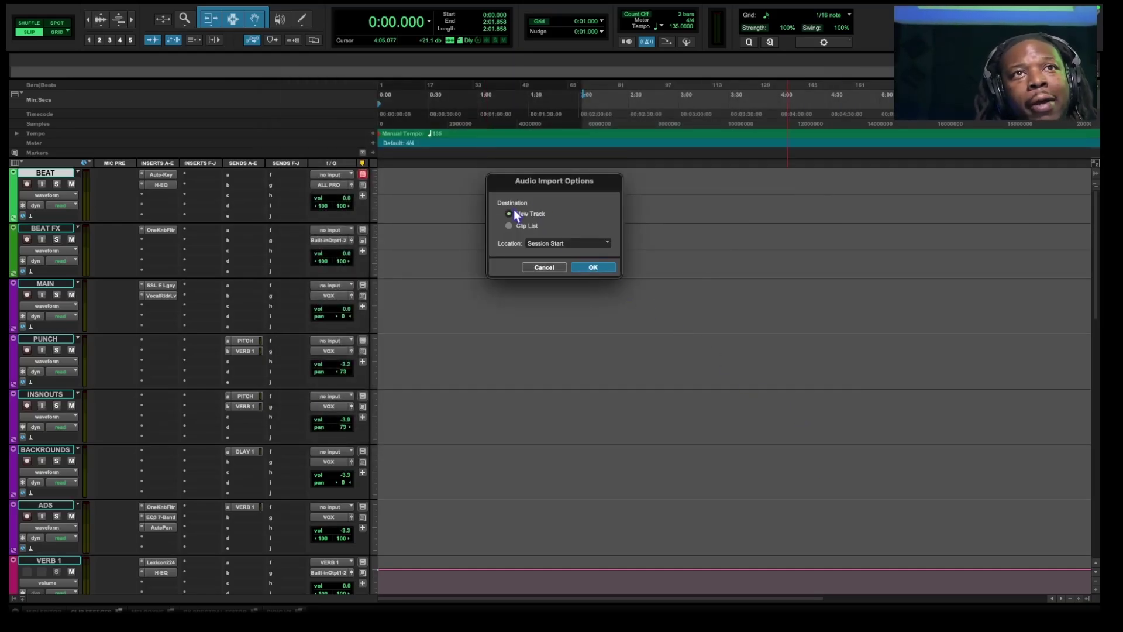
left_click(588, 271)
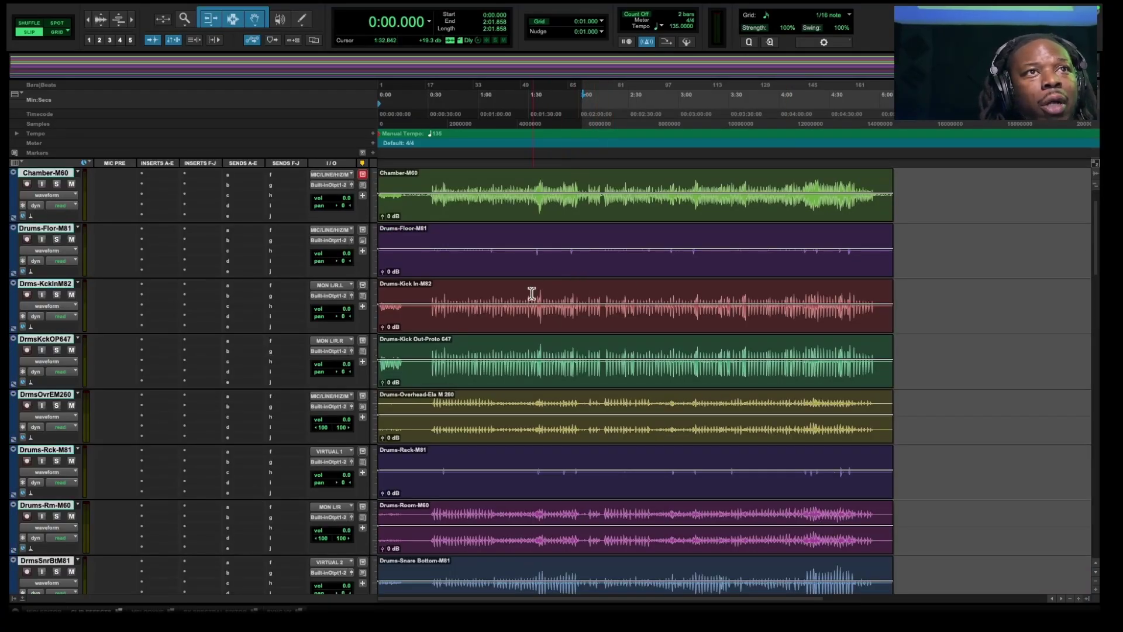
- Deselect the imported tracks, zoom the timeline out horizontally and reduce all track heights to a compact size
left_click(37, 173, "alt")
key("r")
key("r")
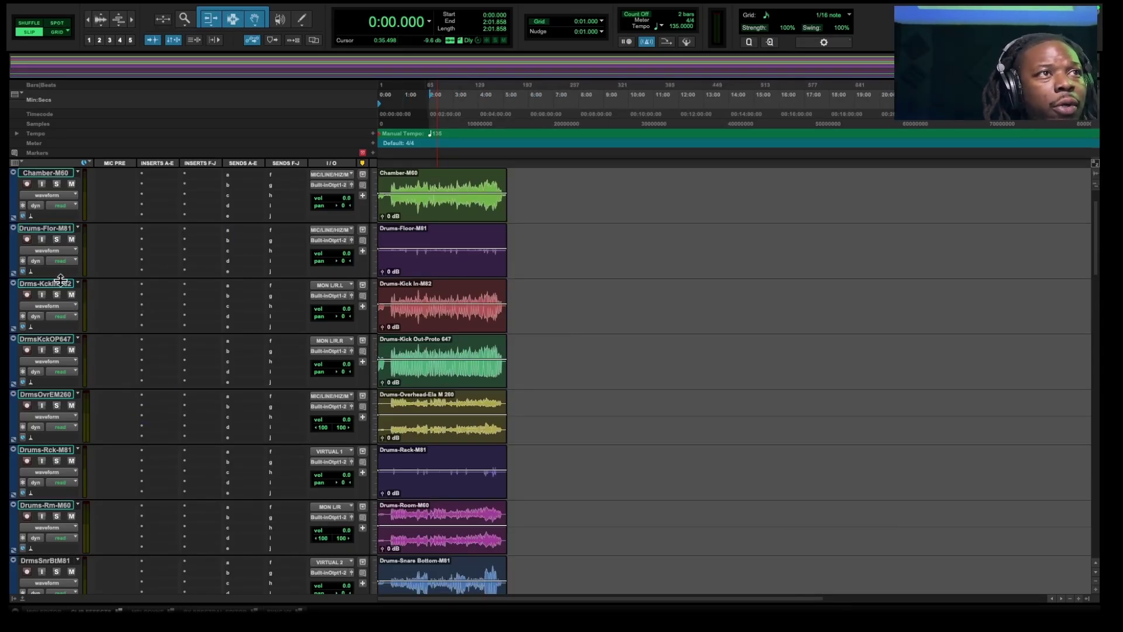
key("ctrl+alt+Down")
key("ctrl+alt+Down")
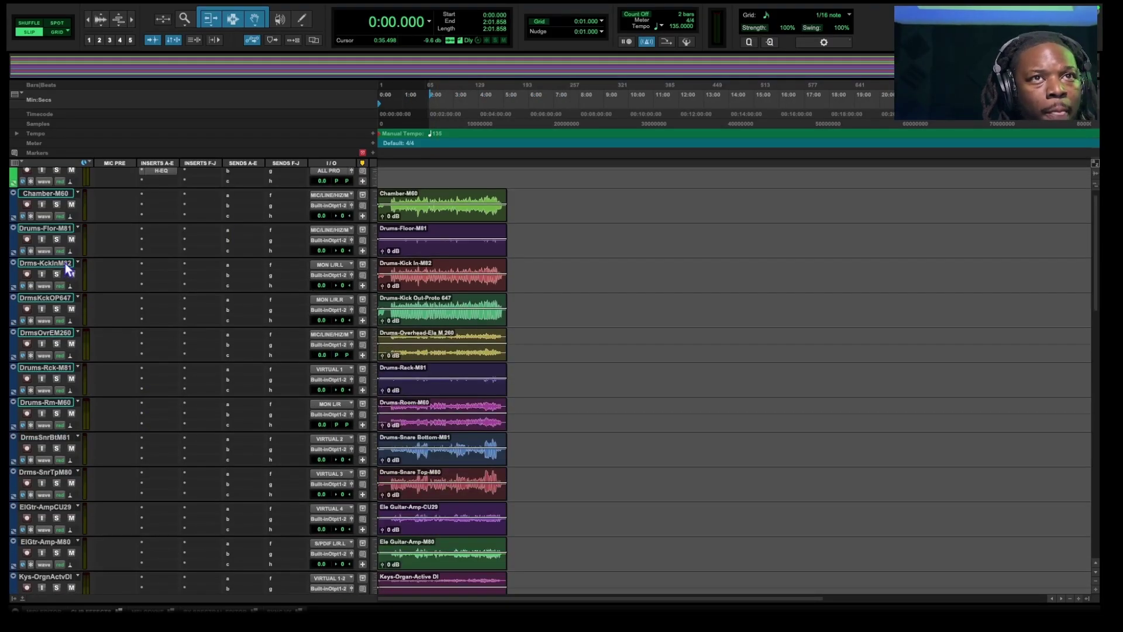
key("ctrl+alt+Down")
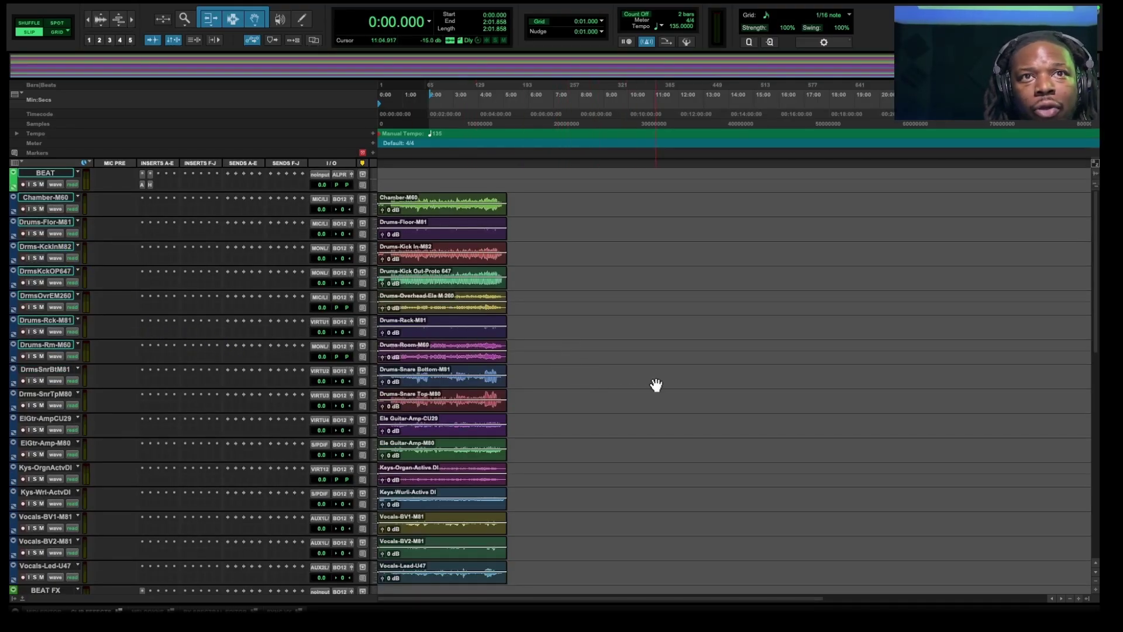
- Move the BEAT FX track directly below BEAT, above the imported tracks
scroll(656, 384, "down", 5)
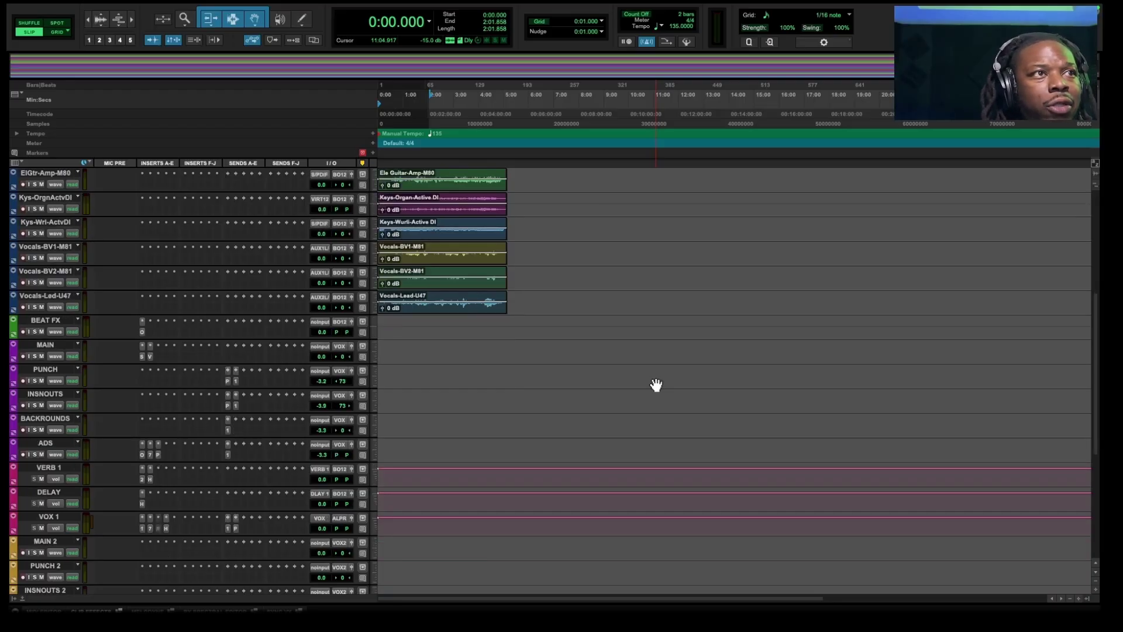
scroll(655, 384, "up", 2)
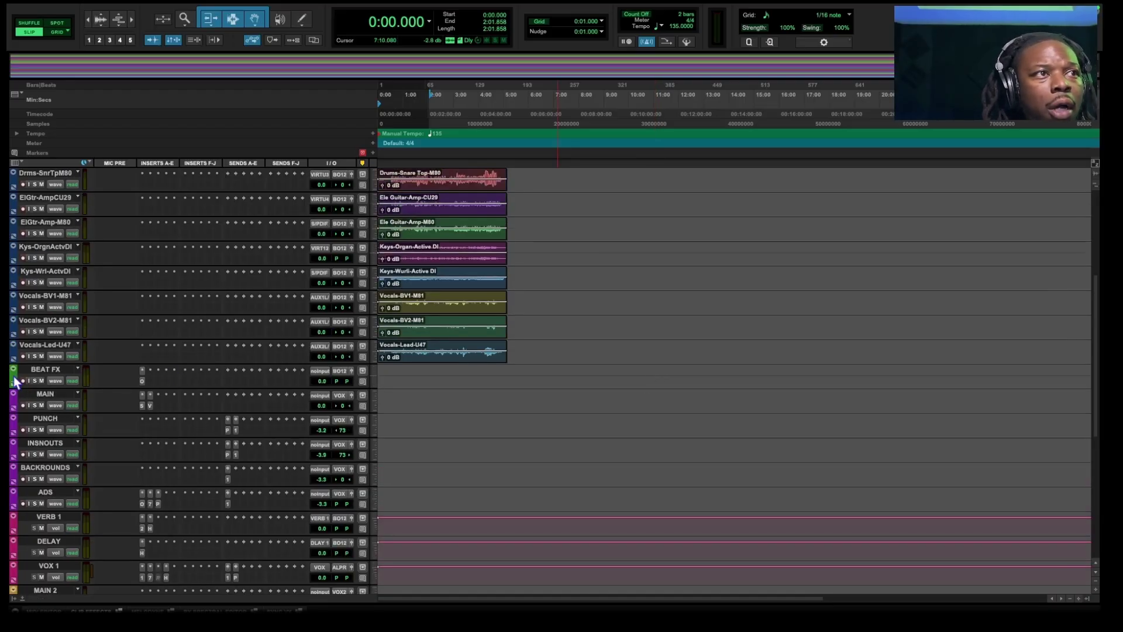
left_click_drag(22, 371, 33, 199)
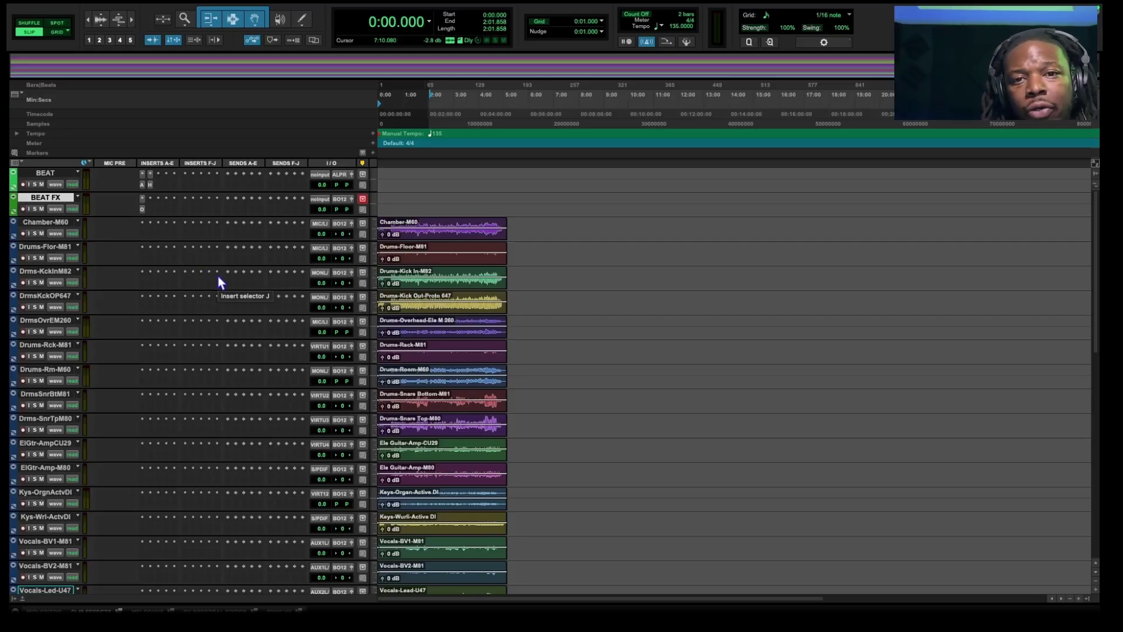
- Set the input of all imported tracks from Chamber-M60 to Vocals-Led-U47 to no input, and clear the track selection
left_click(36, 223)
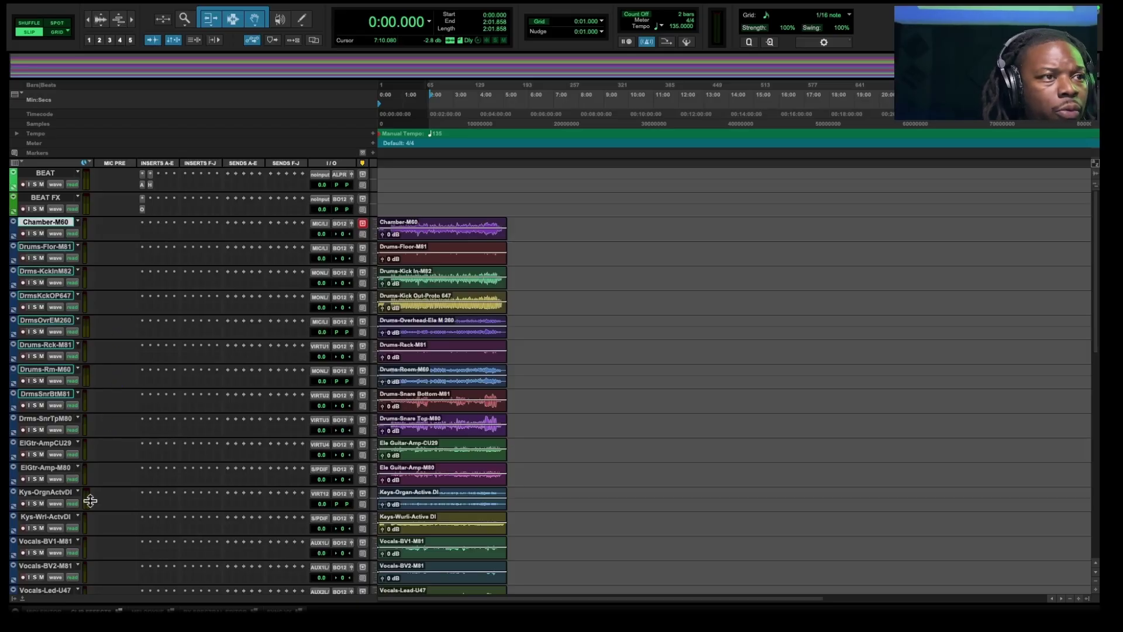
scroll(99, 521, "down", 4)
scroll(100, 521, "down", 3)
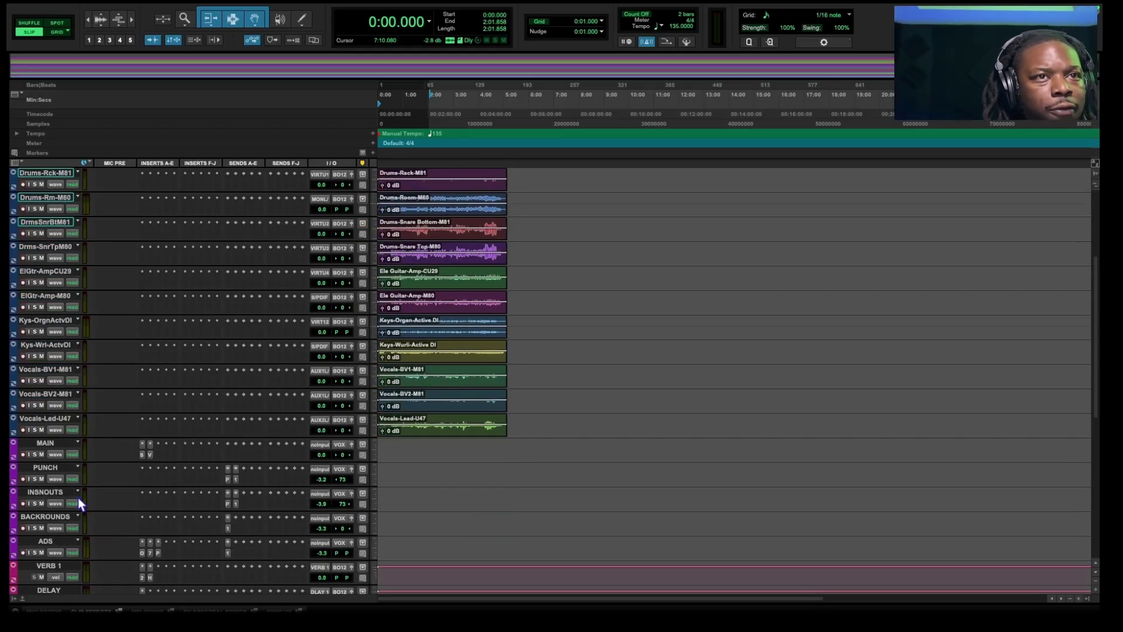
left_click(46, 420, "shift")
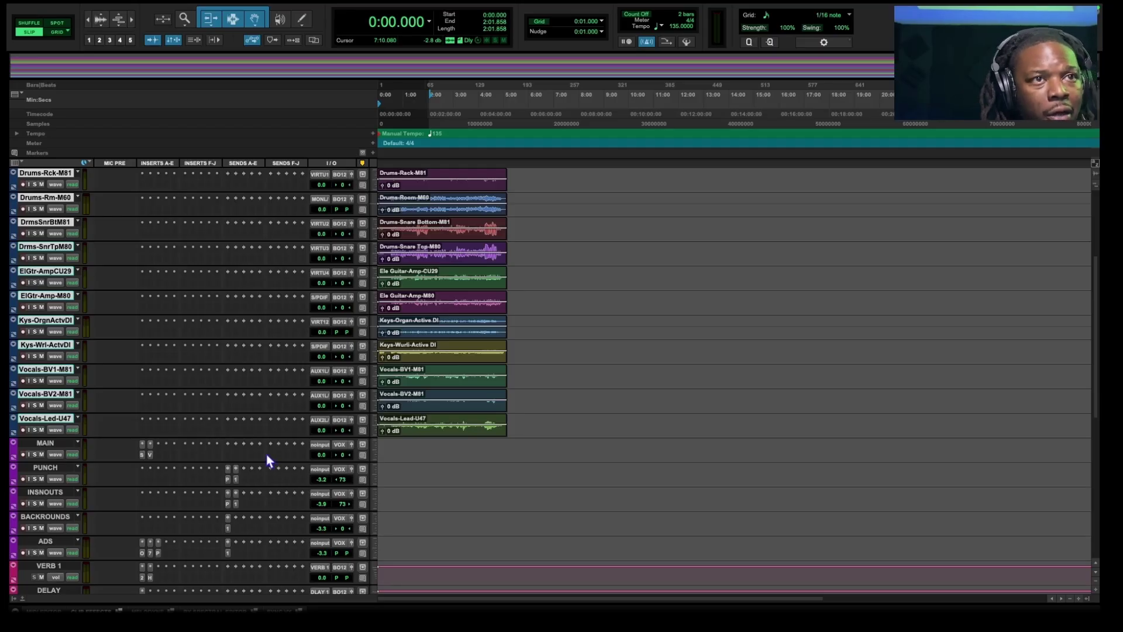
left_click(326, 419)
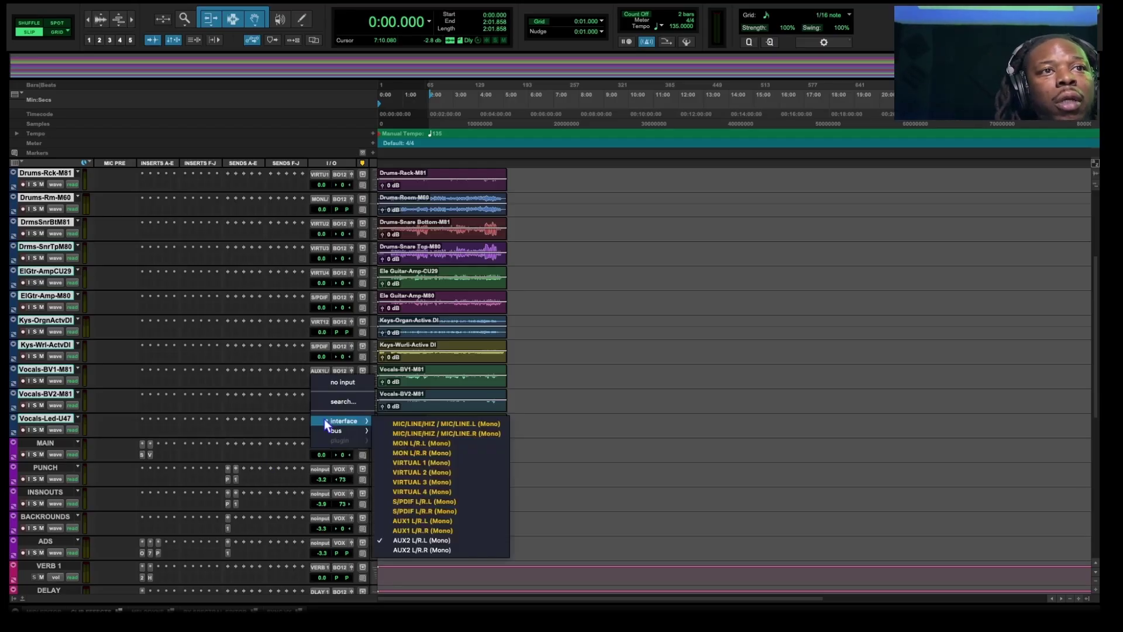
left_click(341, 381, "alt")
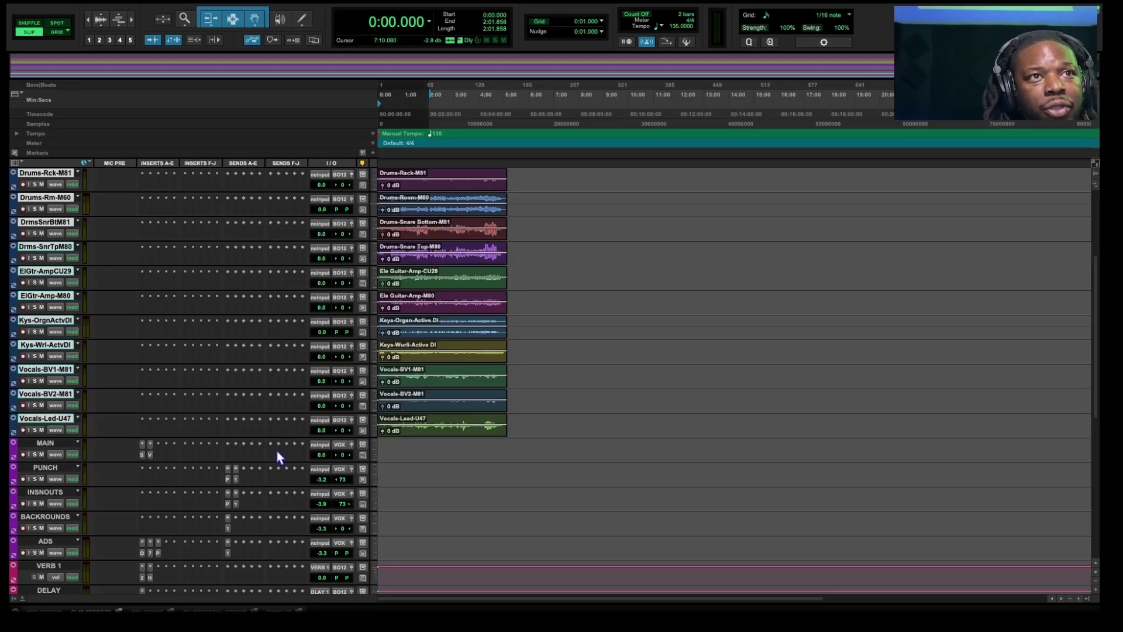
left_click(65, 419, "alt")
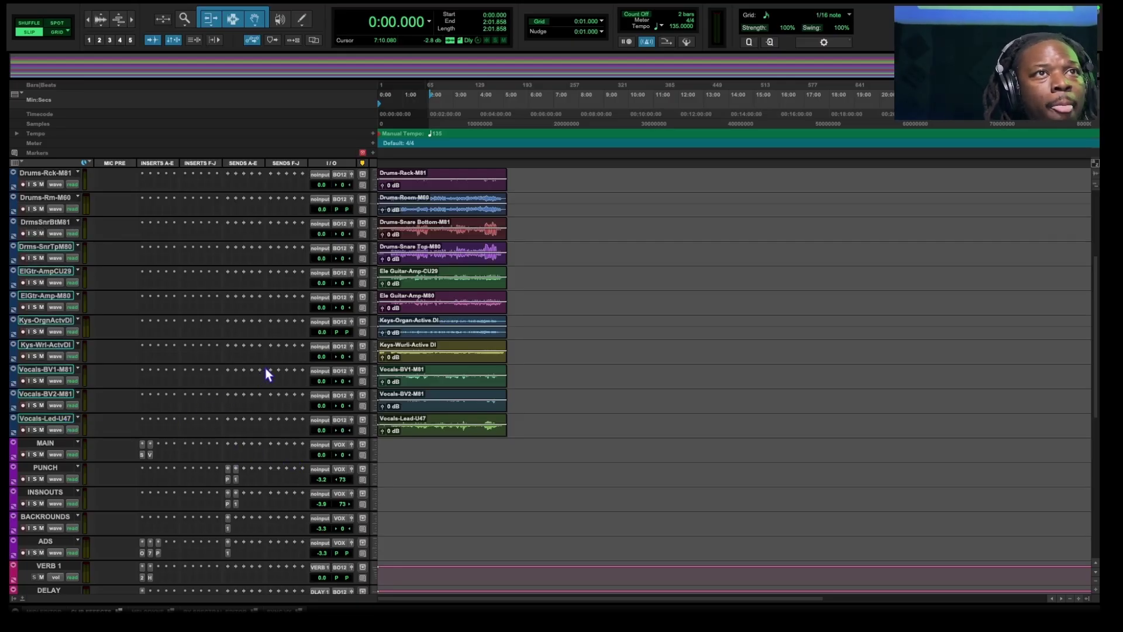
scroll(265, 369, "up", 4)
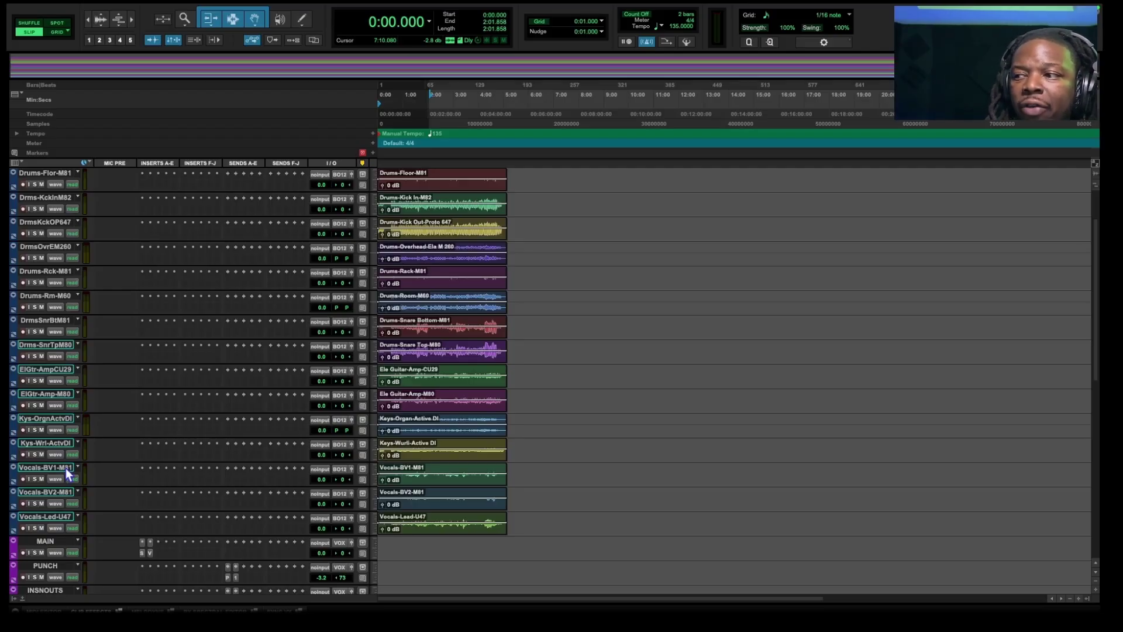
scroll(65, 468, "down", 7)
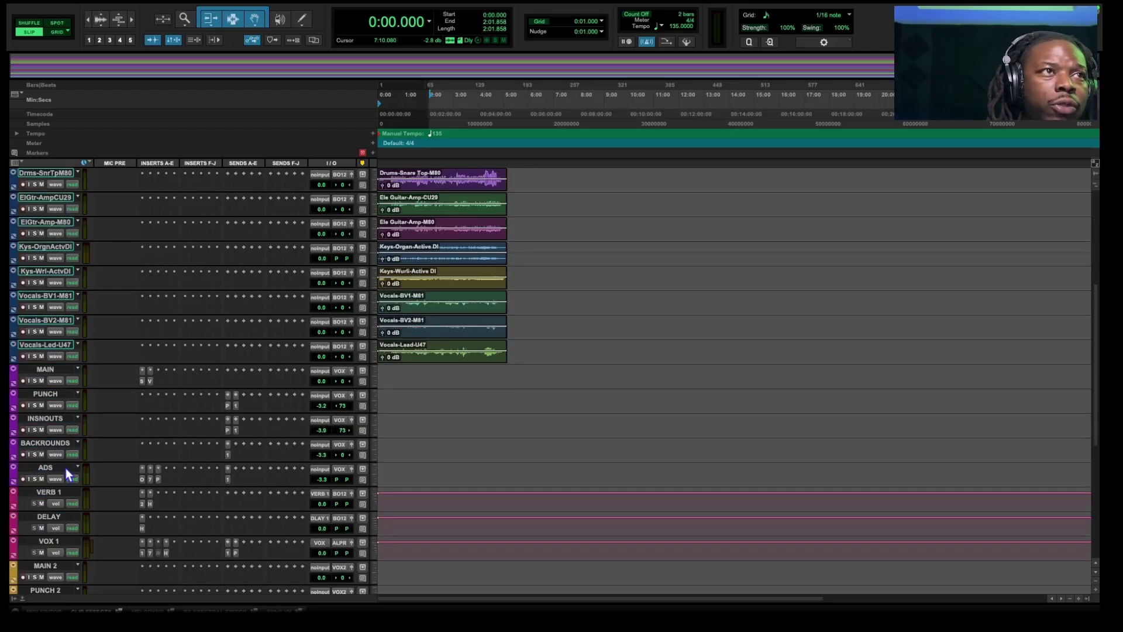
scroll(66, 468, "down", 8)
scroll(65, 468, "up", 16)
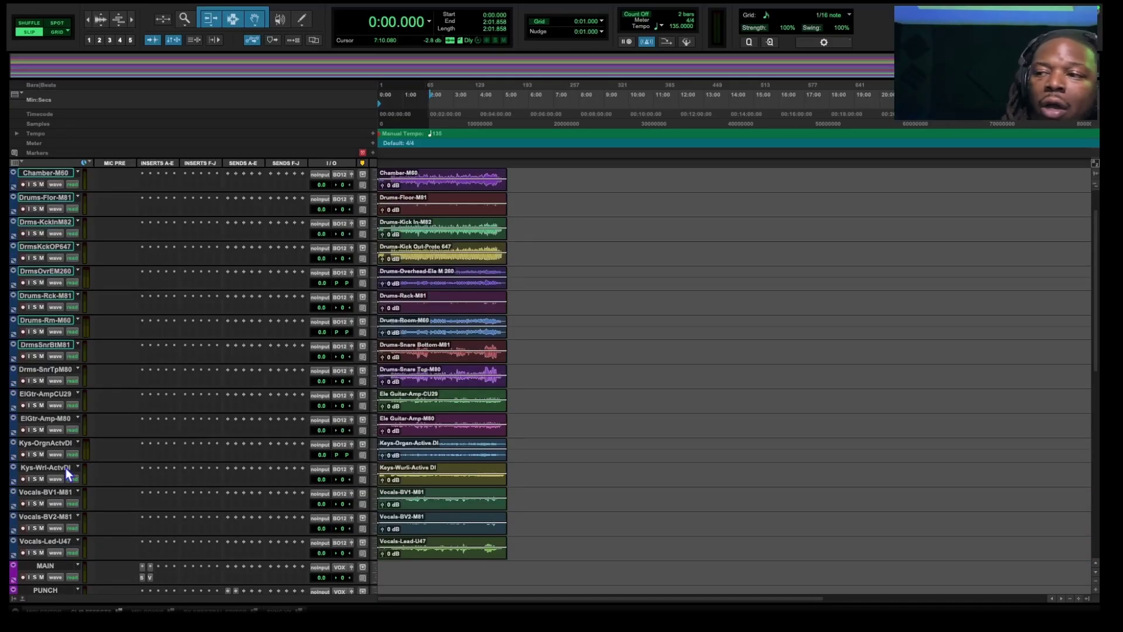
scroll(65, 467, "down", 8)
scroll(66, 468, "up", 10)
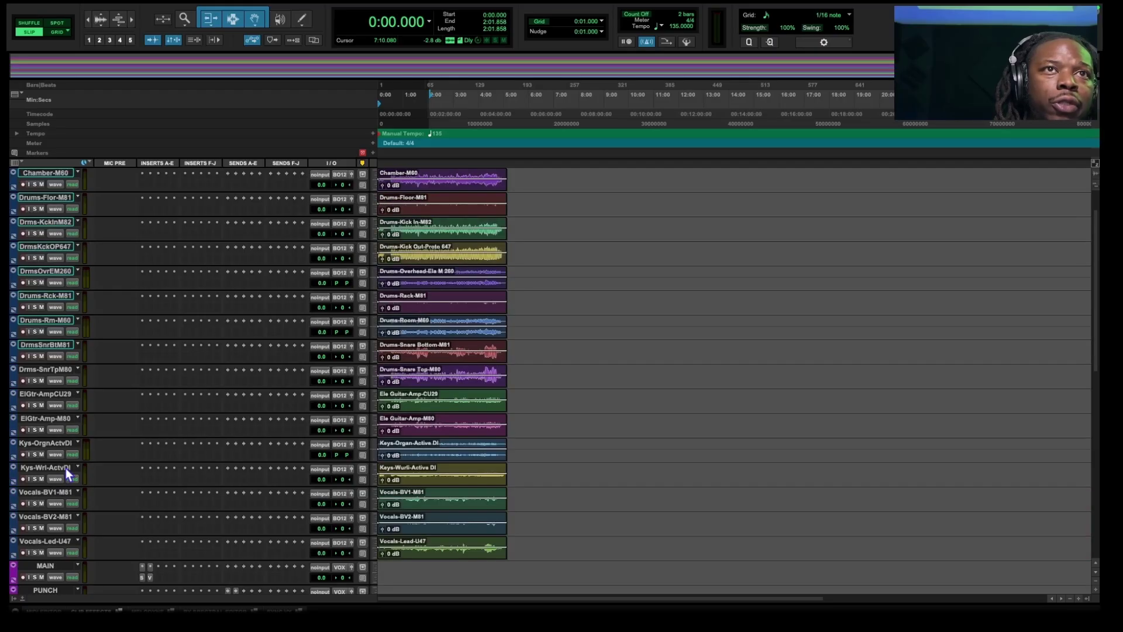
scroll(65, 468, "down", 8)
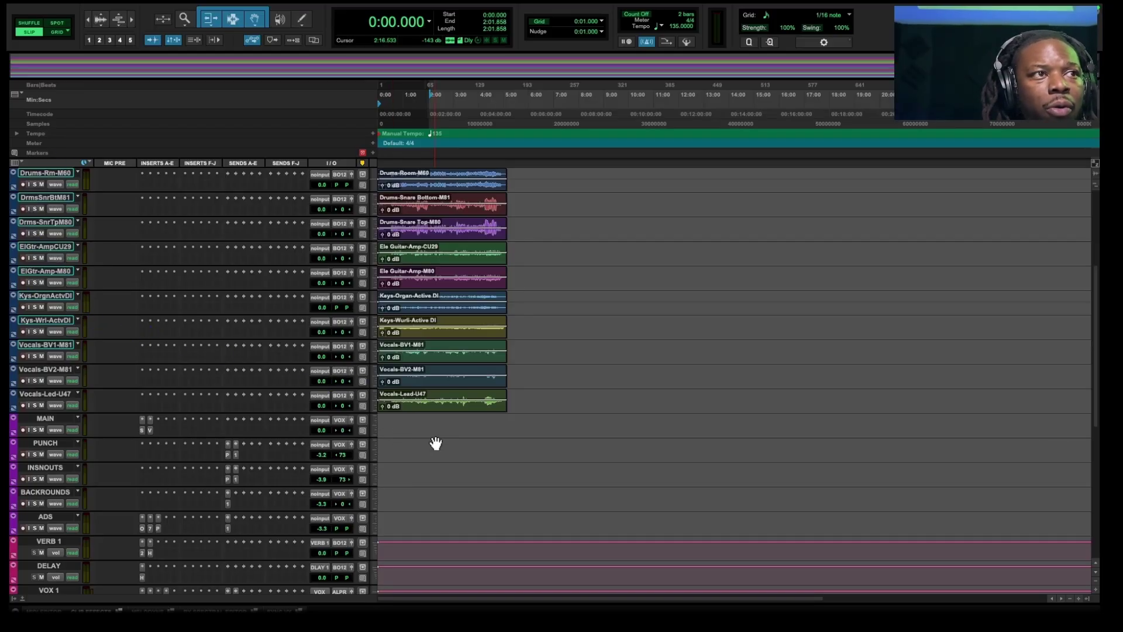
- Solo the Chamber-M60 track, audition it from about 0:34, and turn its solo off
scroll(431, 449, "up", 4)
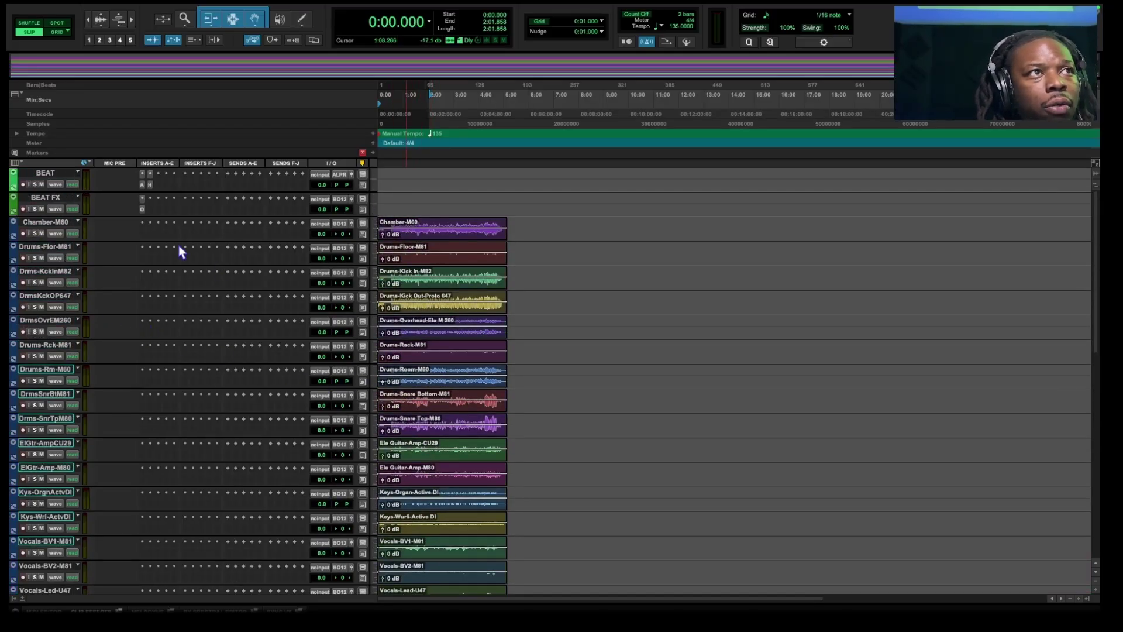
left_click(50, 222)
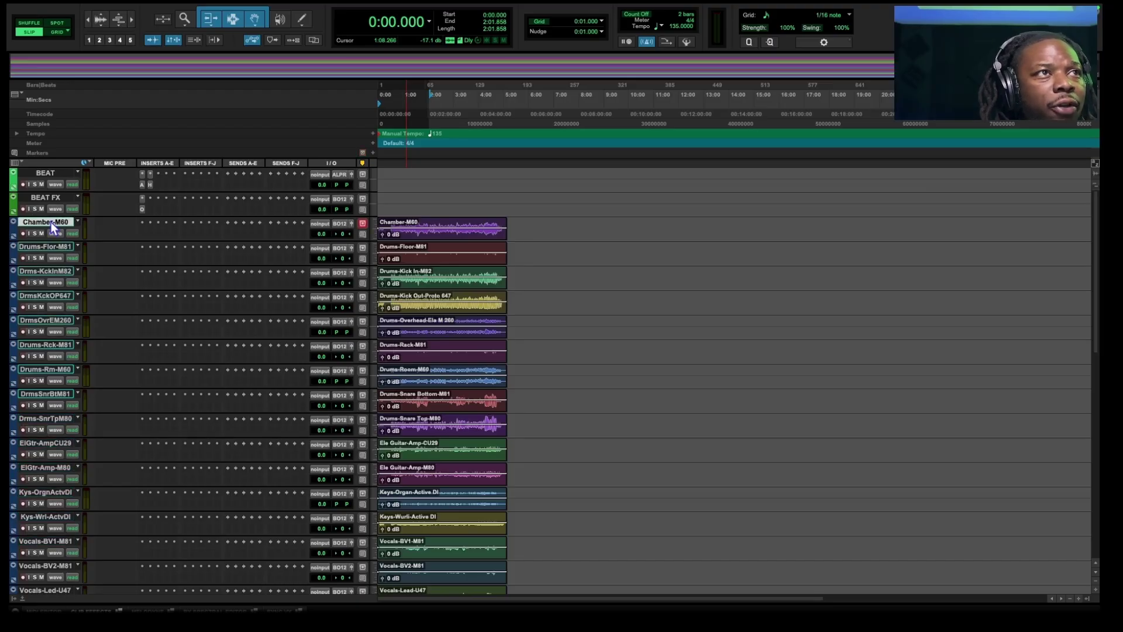
left_click(34, 233)
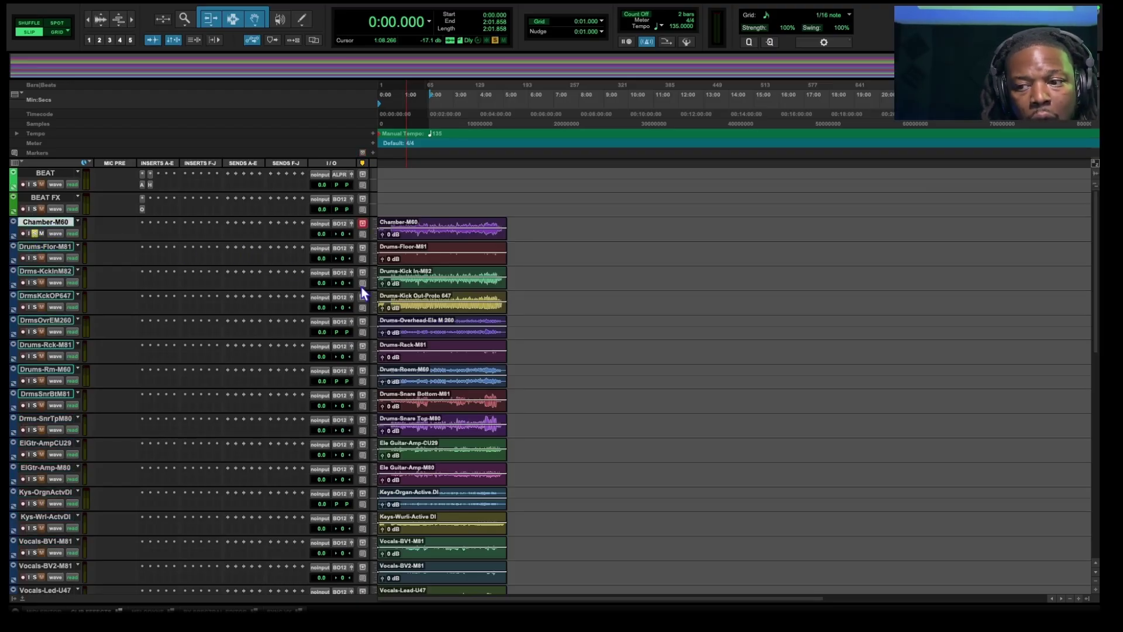
left_click(392, 226)
key("space")
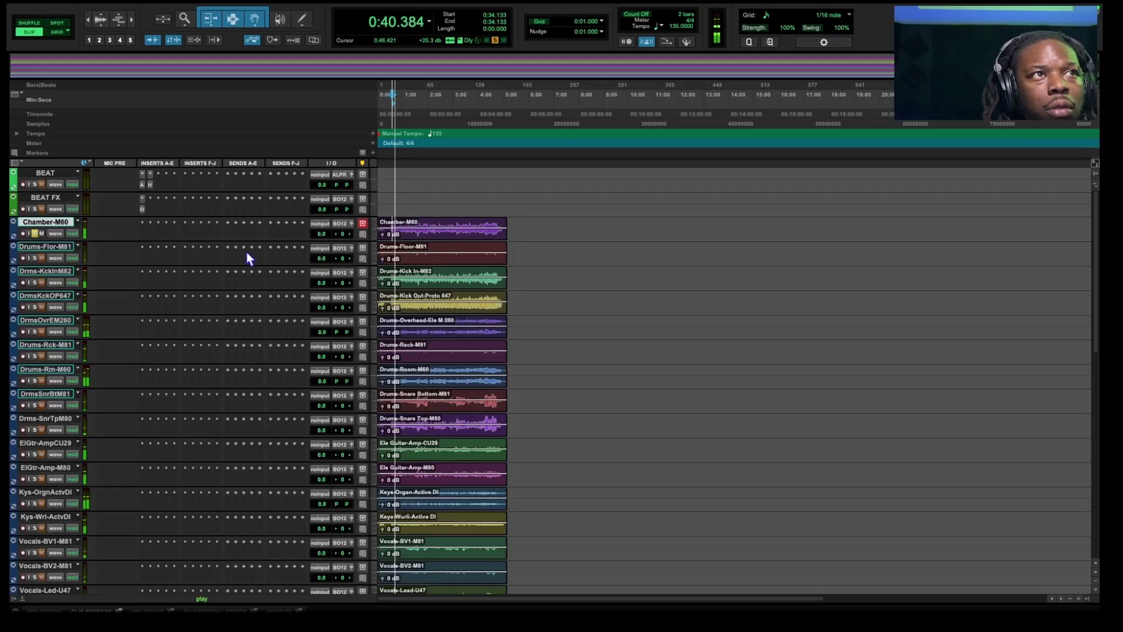
key("space")
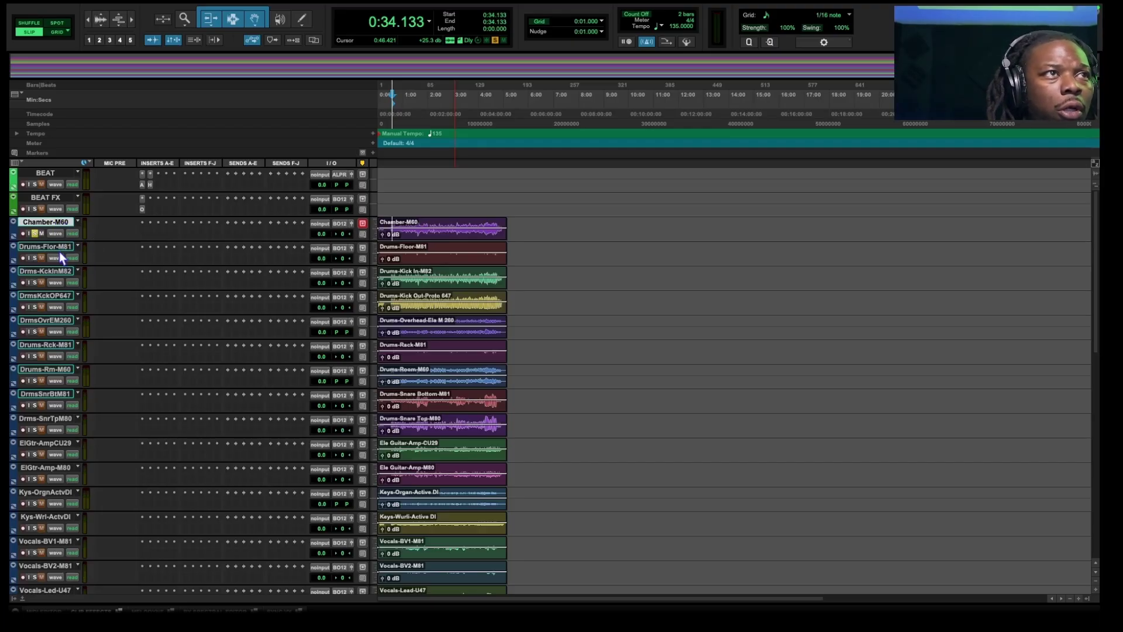
left_click(34, 233)
- Solo the Drums-Flor-M81 track, increase its track height, and zoom the timeline in horizontally by two levels
left_click(34, 257)
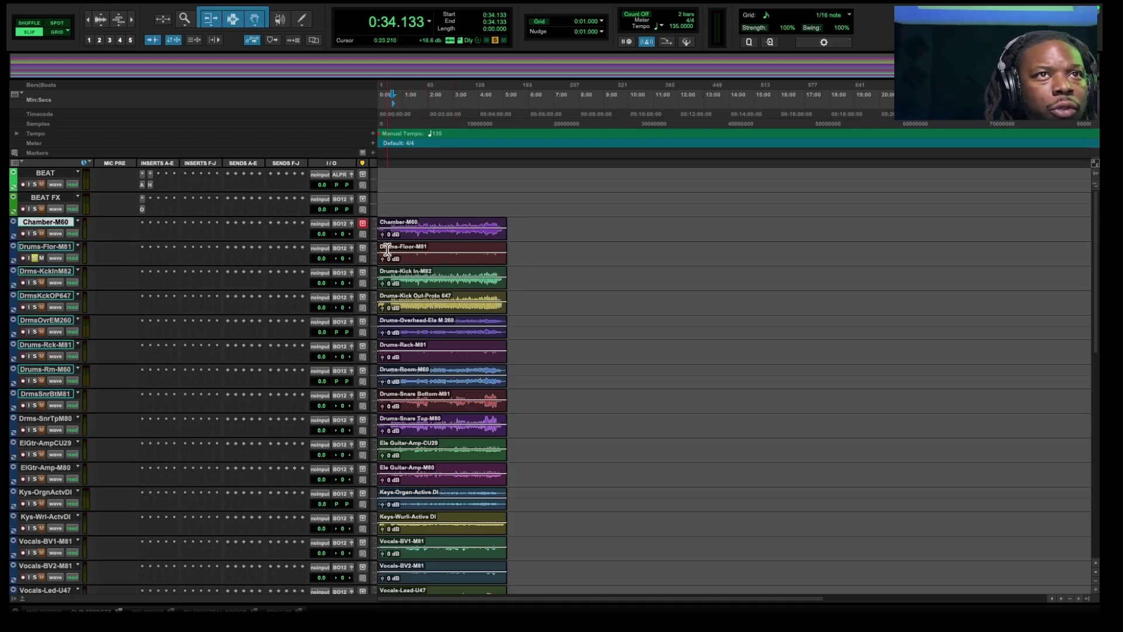
left_click_drag(41, 265, 42, 286)
key("ctrl+bracketright")
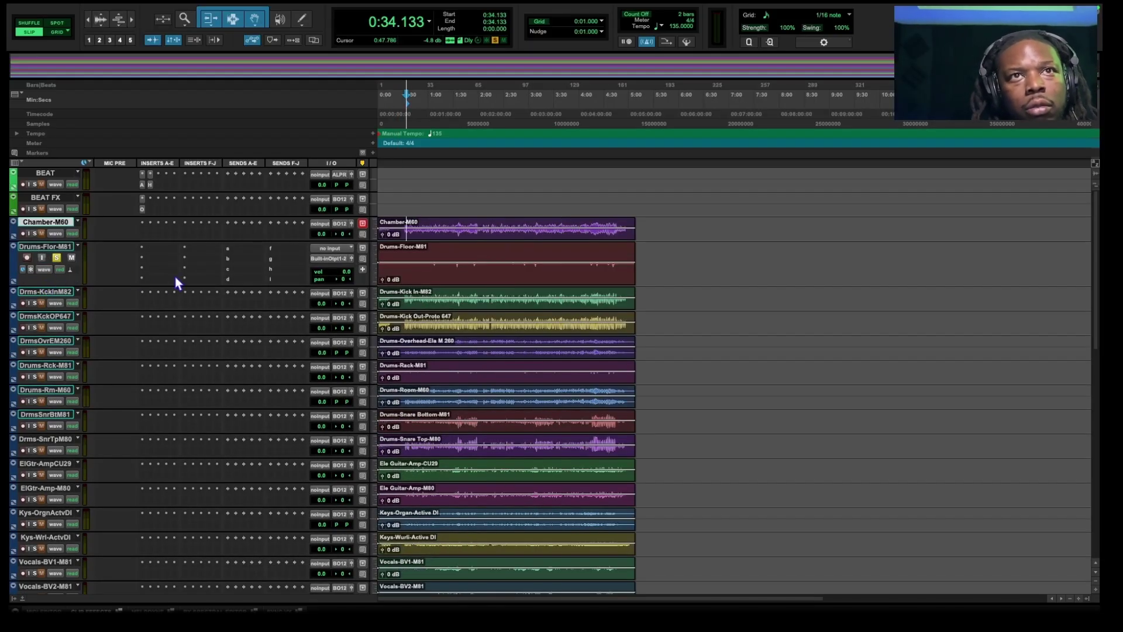
key("ctrl+bracketright")
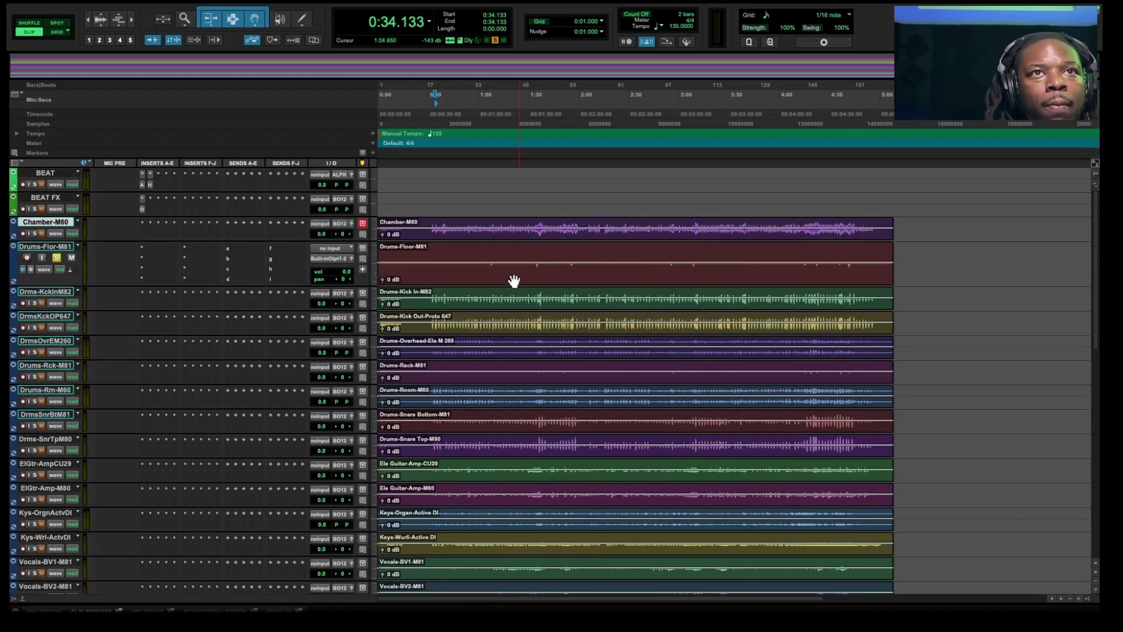
- Audition the soloed Drums-Floor-M81 track from about 1:04 and from its first visible hit at about 1:32
left_click(486, 255)
key("space")
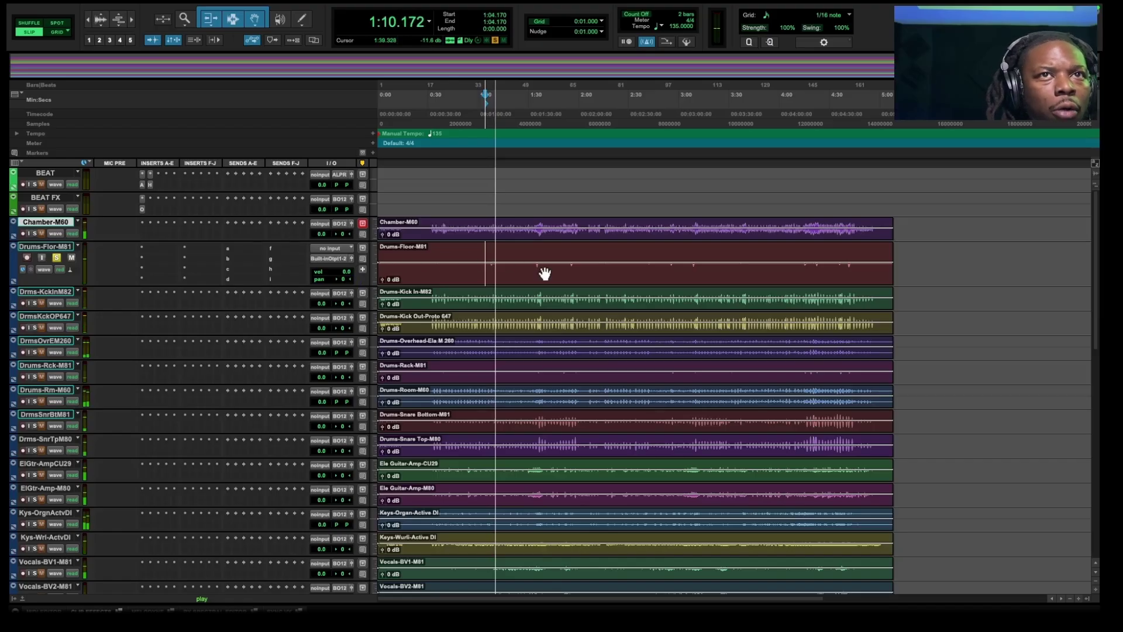
left_click(534, 252)
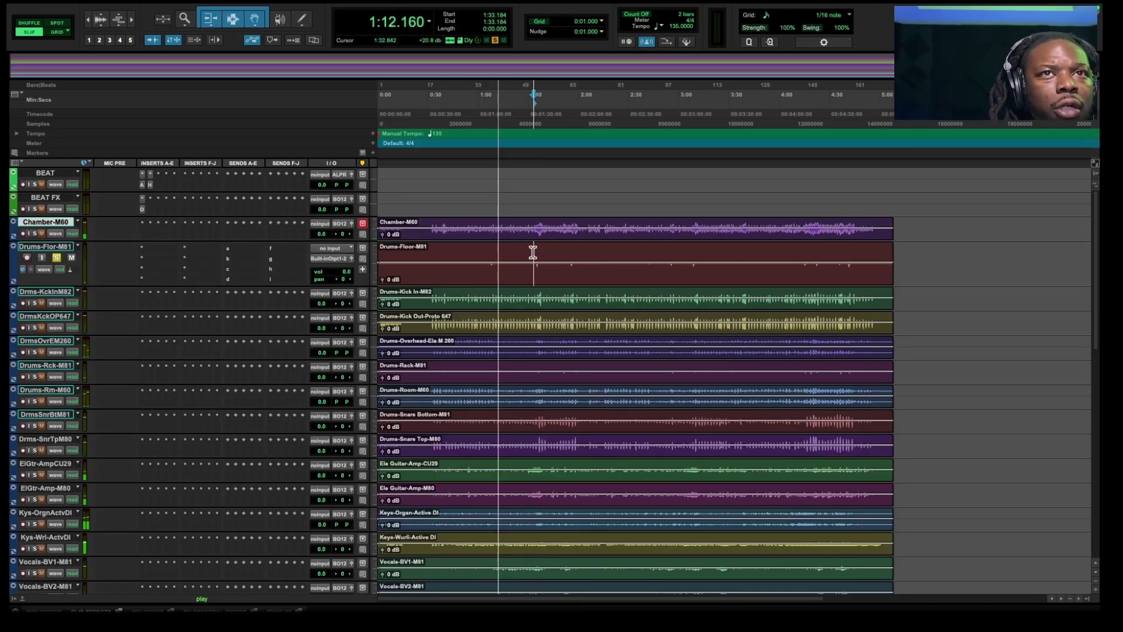
key("space")
left_click(533, 253)
key("space")
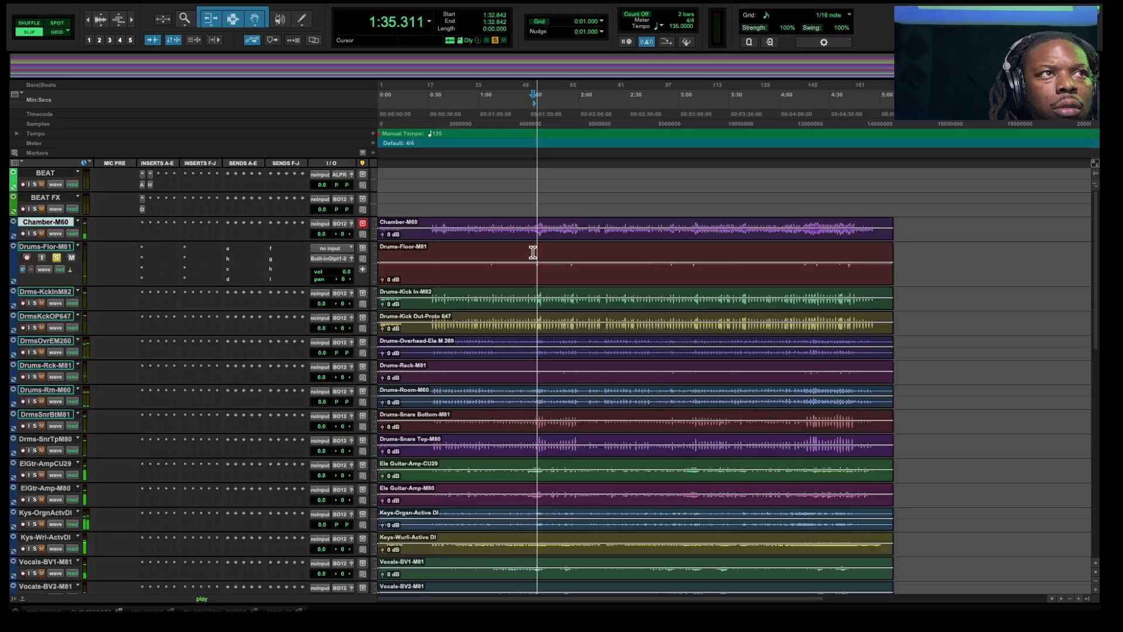
key("space")
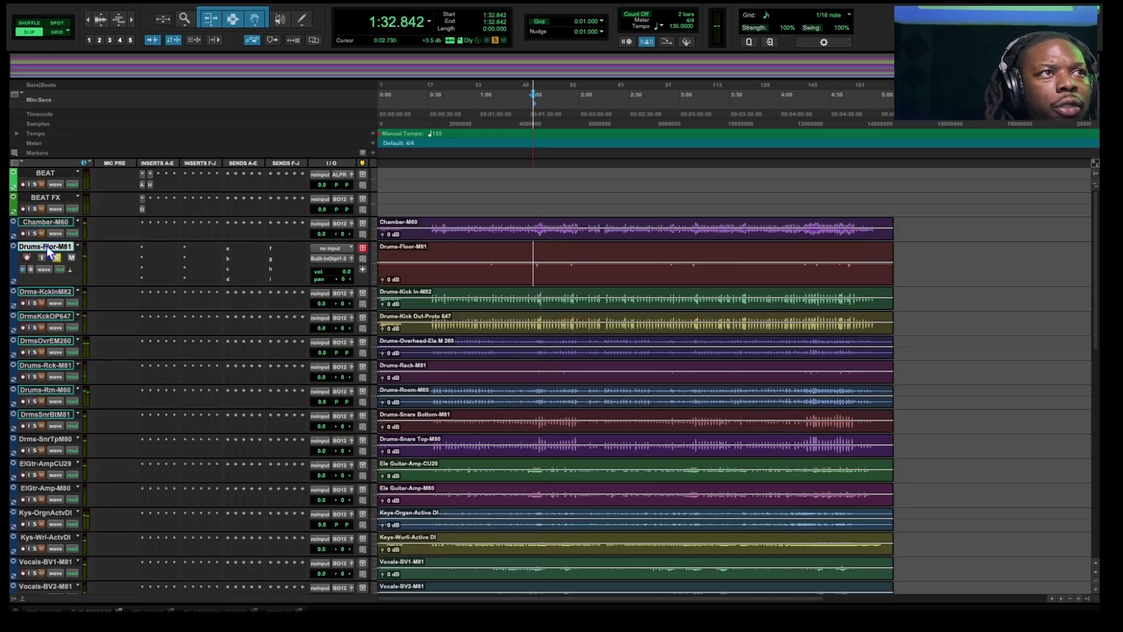
- Rename the Drums-Floor-M81 track to FLOOR TOM
right_click(47, 245)
left_click(33, 252)
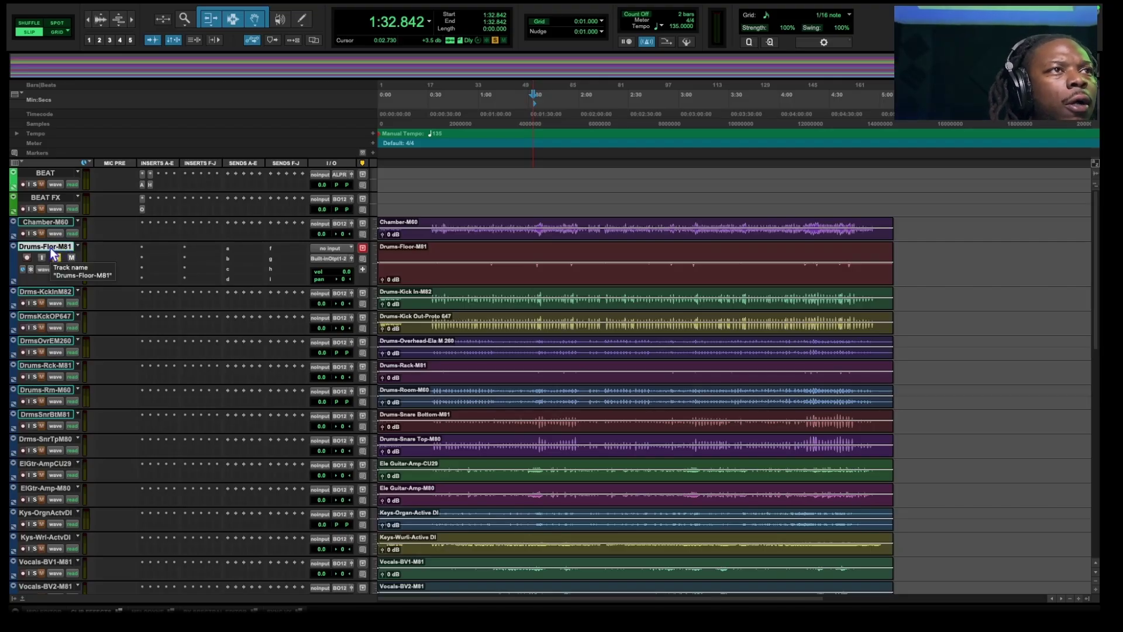
right_click(51, 248)
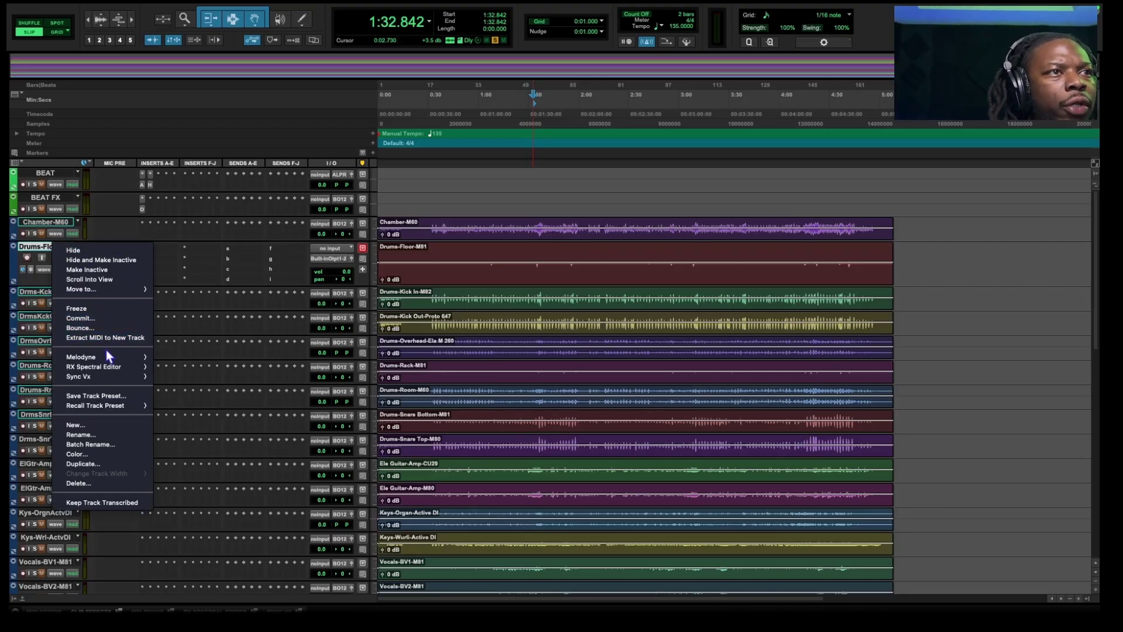
double_click(42, 249)
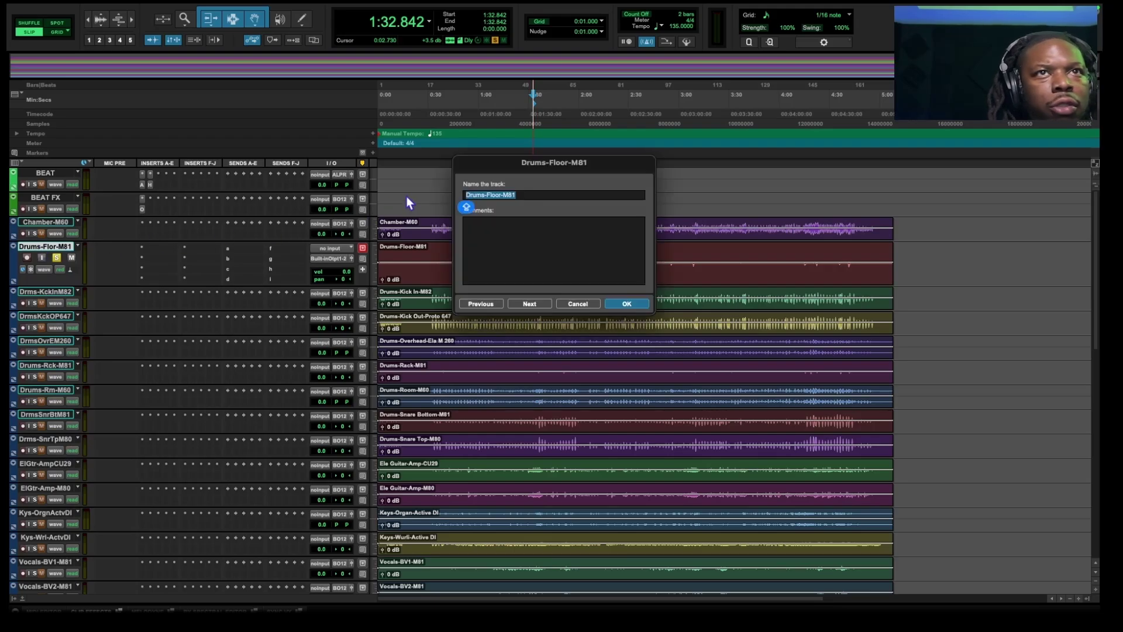
type("FLO")
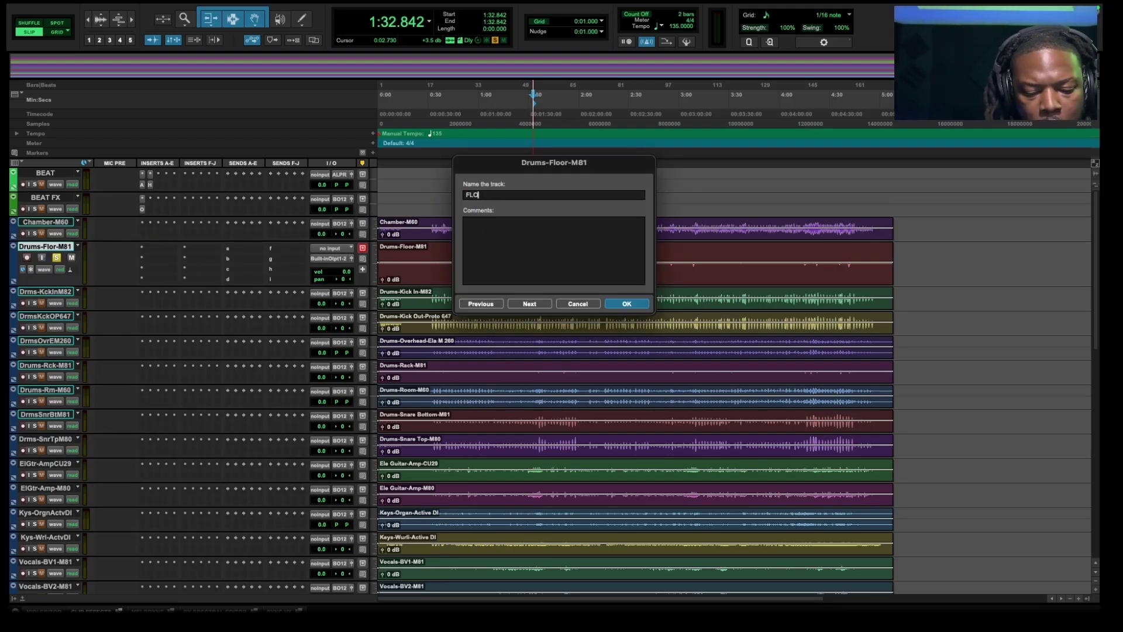
type("OR TOM")
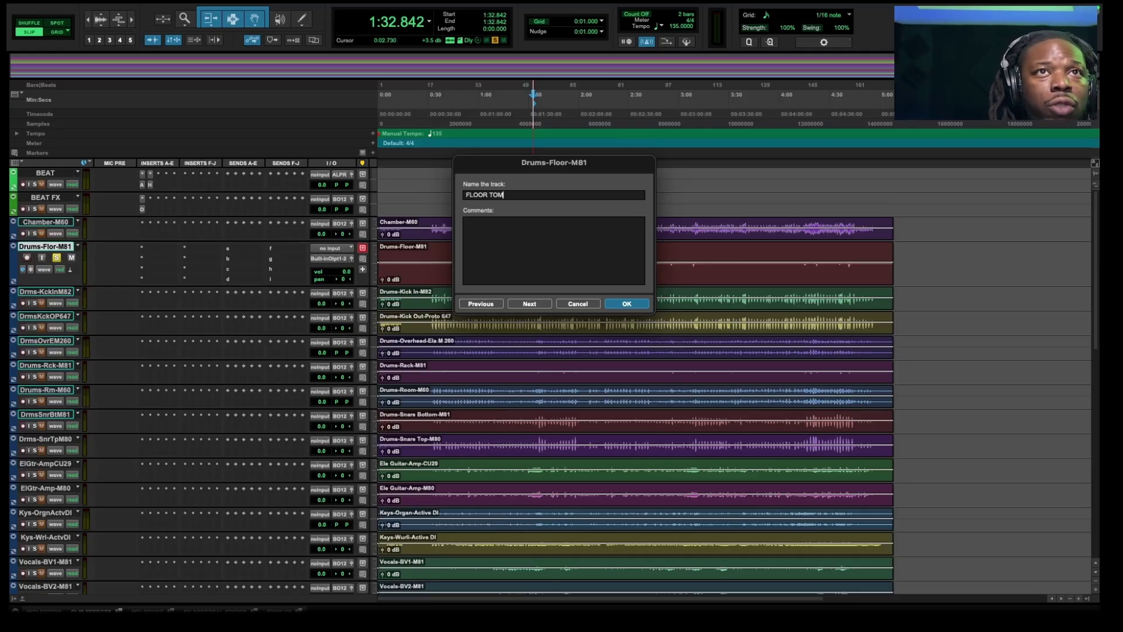
key("Return")
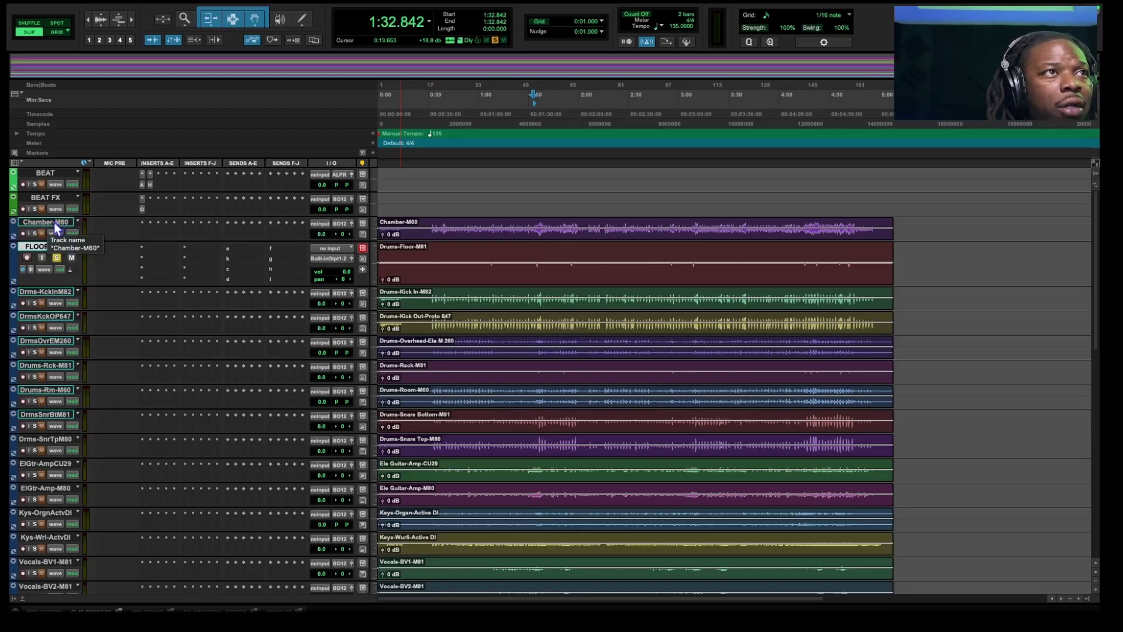
- Switch the solo from FLOOR TOM to Drums-Kick In-M82, play it from about 0:31, and slightly enlarge the kick track's height
left_click(58, 297)
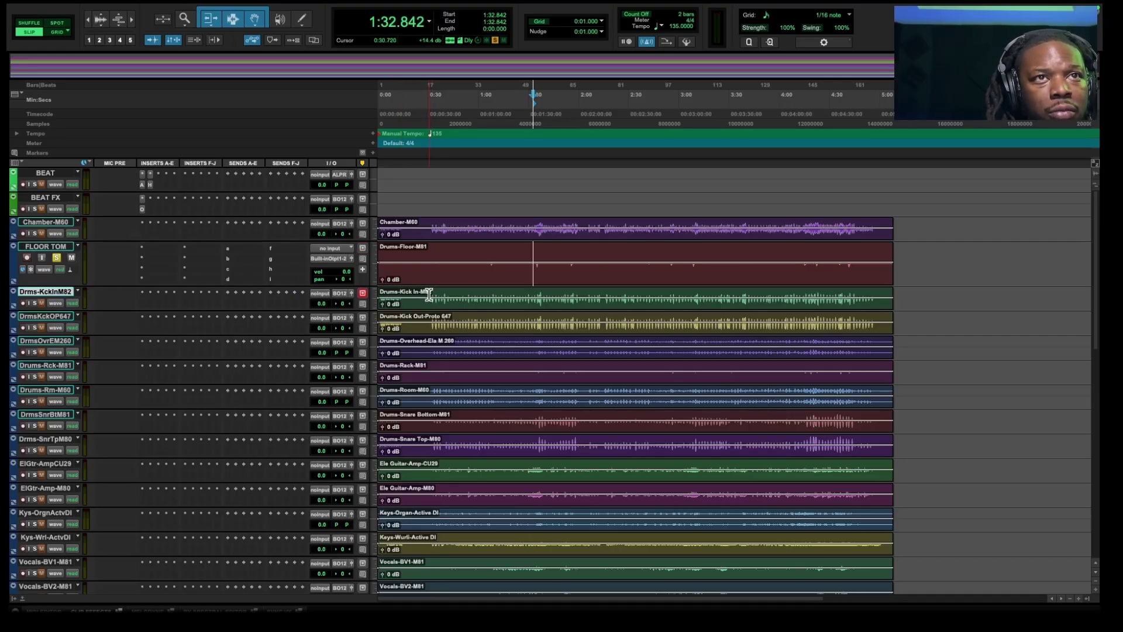
left_click(432, 298)
key("space")
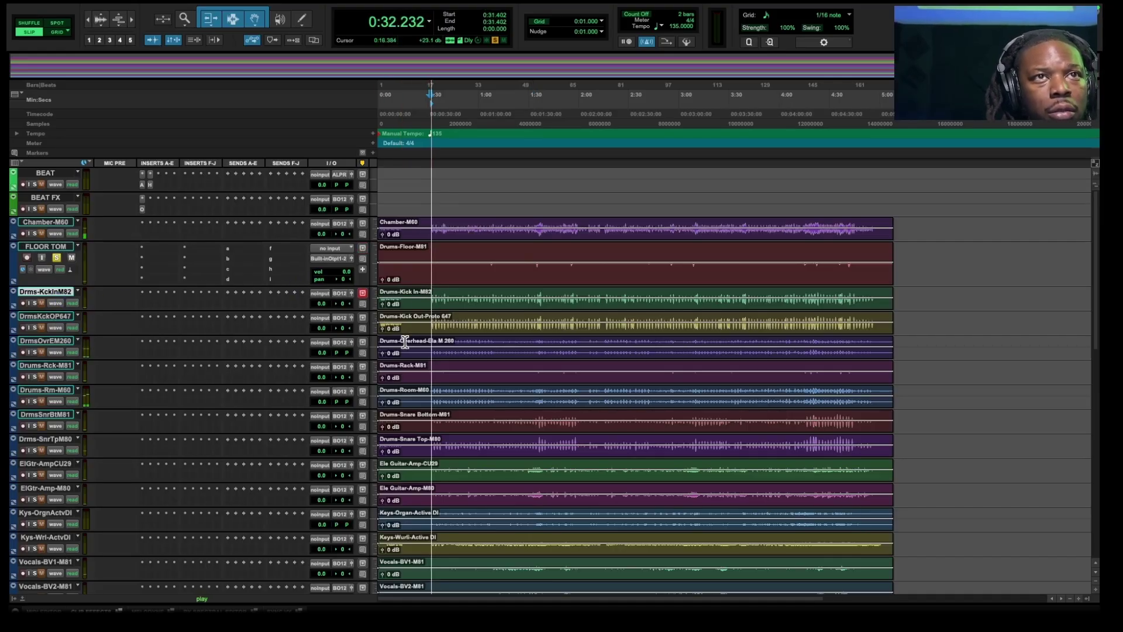
left_click(34, 303)
key("space")
left_click(56, 258)
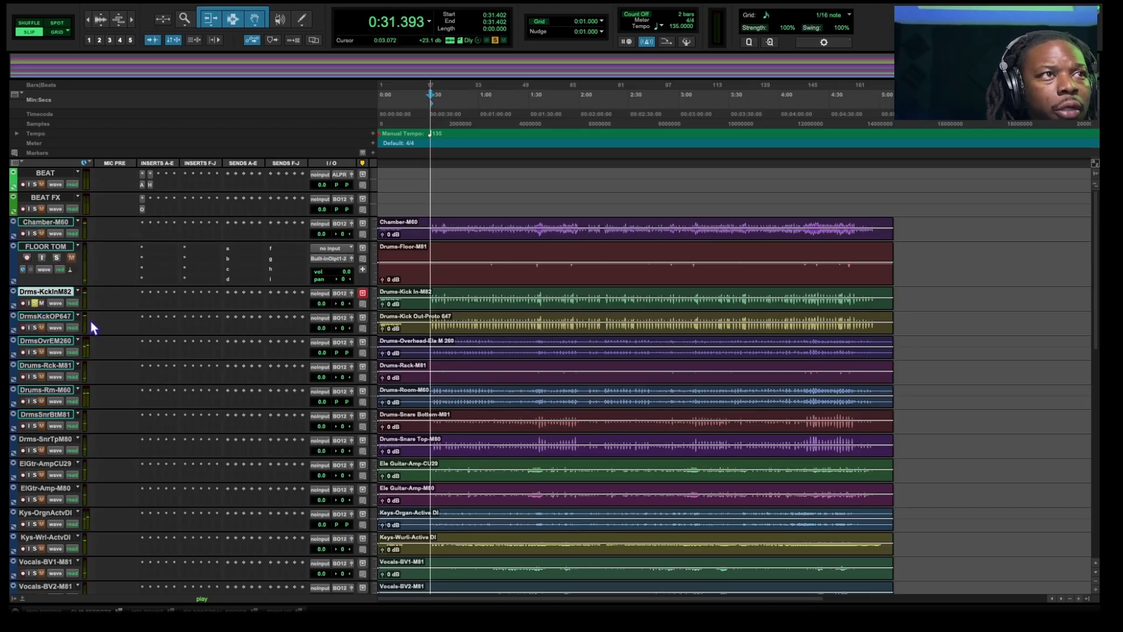
key("space")
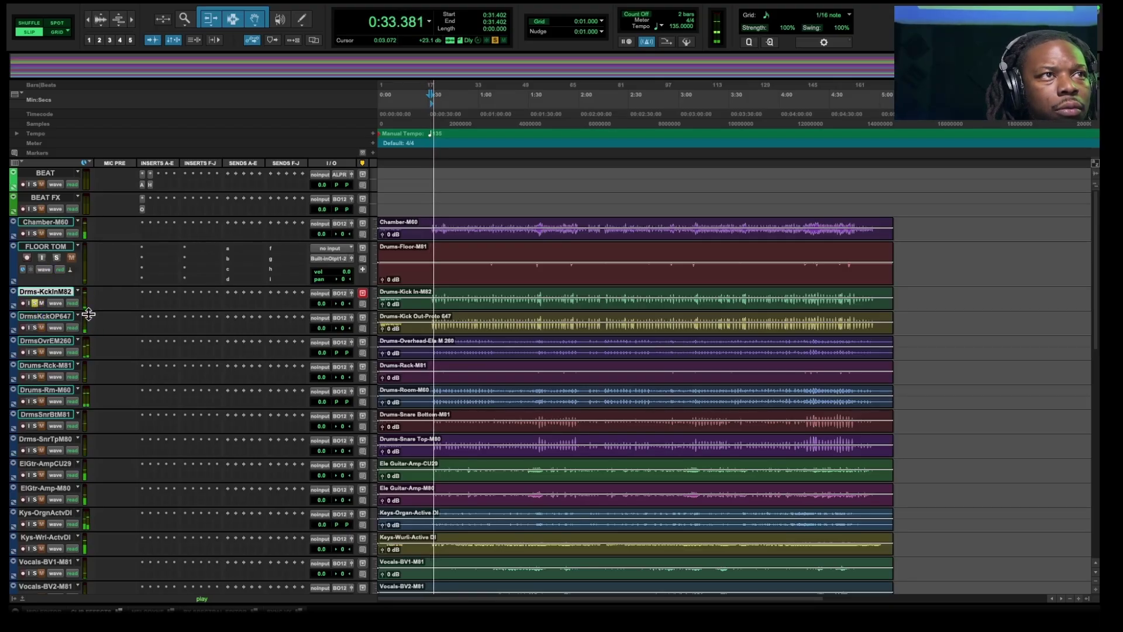
left_click_drag(89, 310, 90, 322)
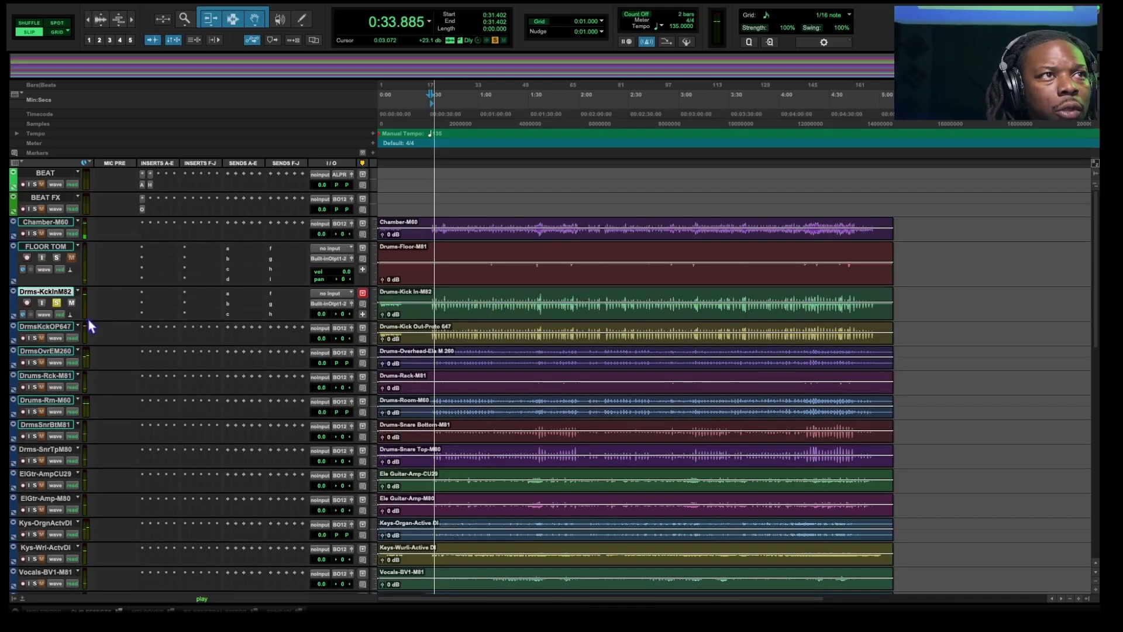
- Rename the Drums-Kick In-M82 track to KICK INM82 and turn its solo off
double_click(39, 292)
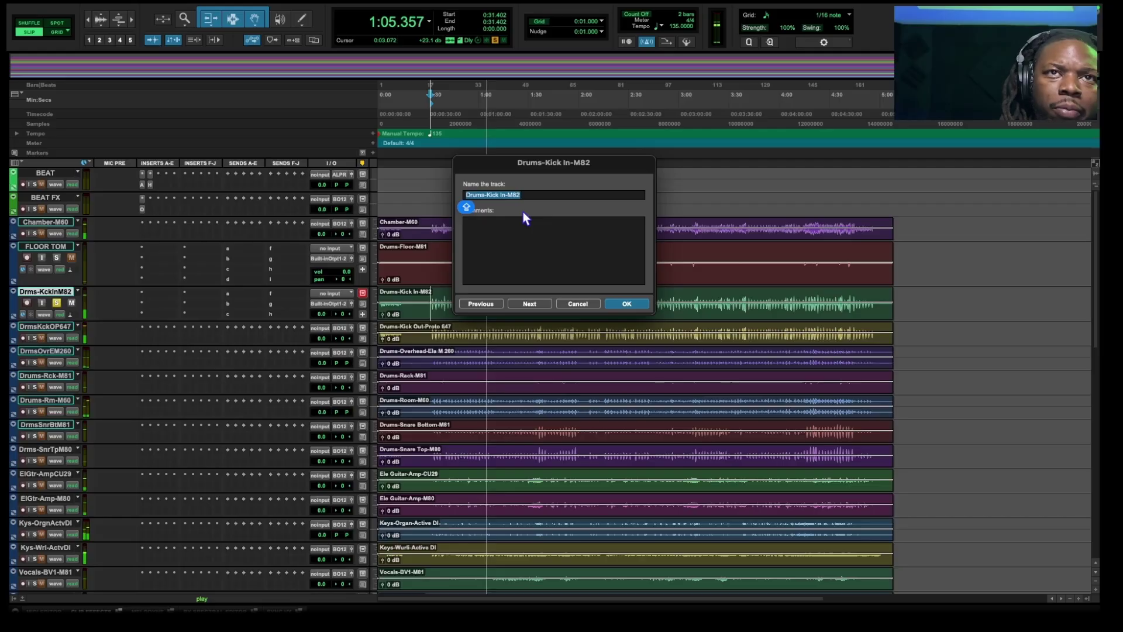
left_click(494, 195)
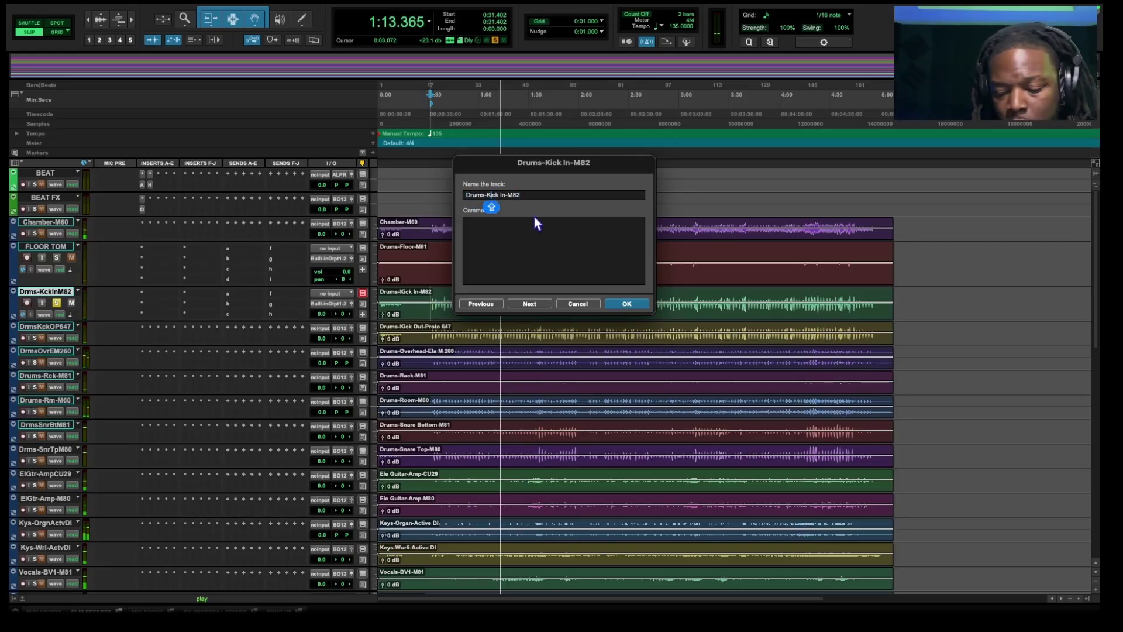
key("Left")
key("Left")
key("Left")
key("Left")
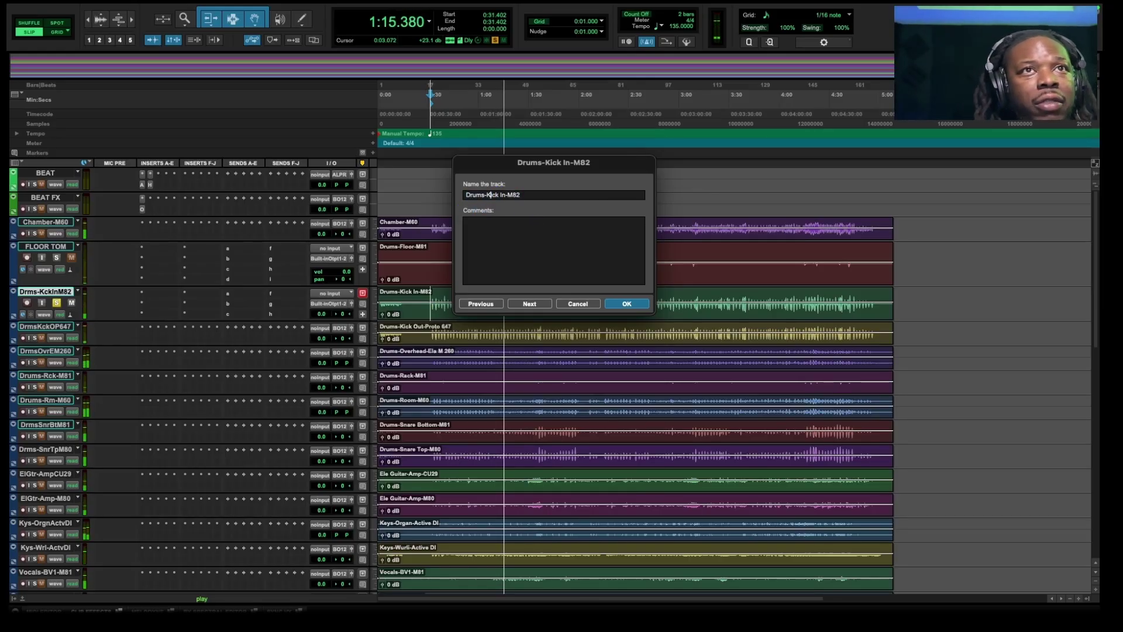
key("BackSpace")
key("BackSpace")
key("BackSpace")
key("BackSpace")
key("BackSpace")
key("BackSpace")
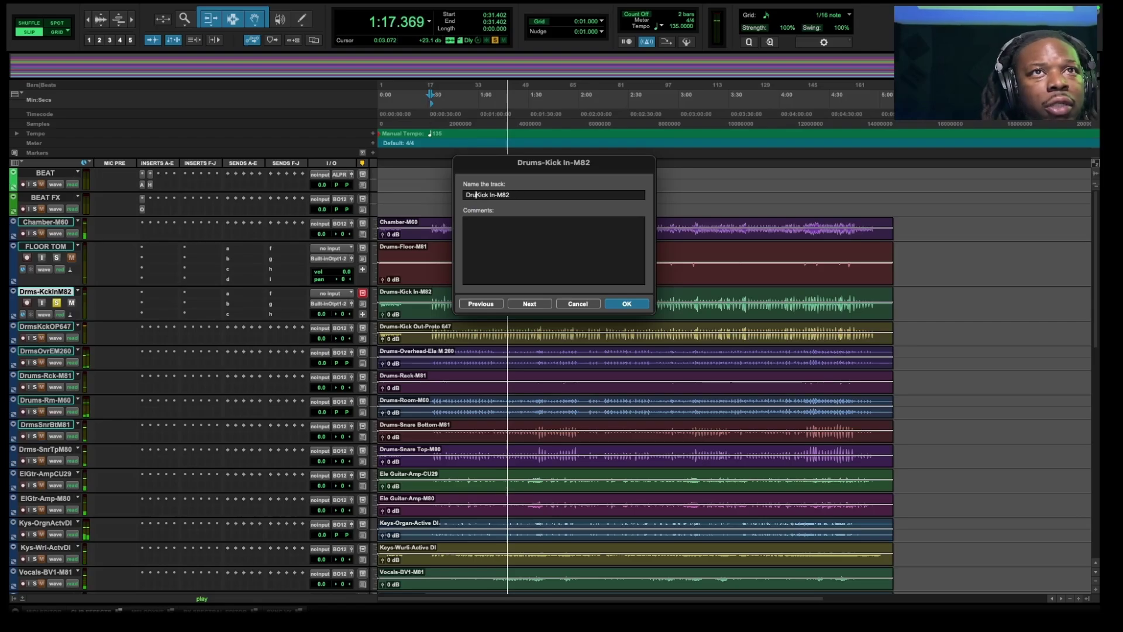
key("Caps_Lock")
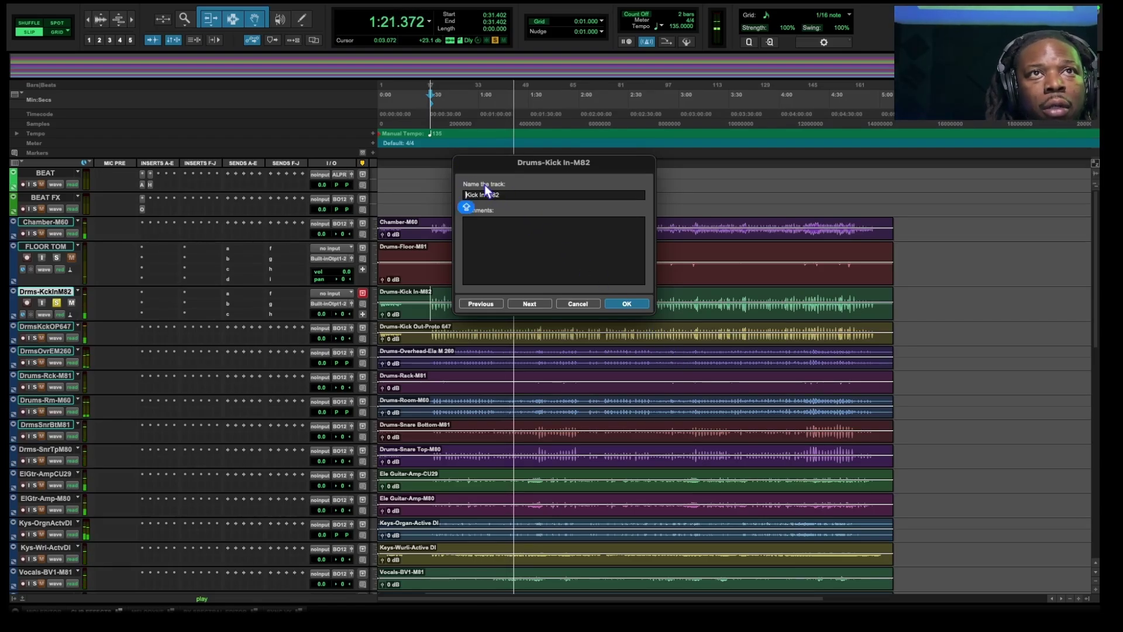
left_click_drag(487, 194, 457, 190)
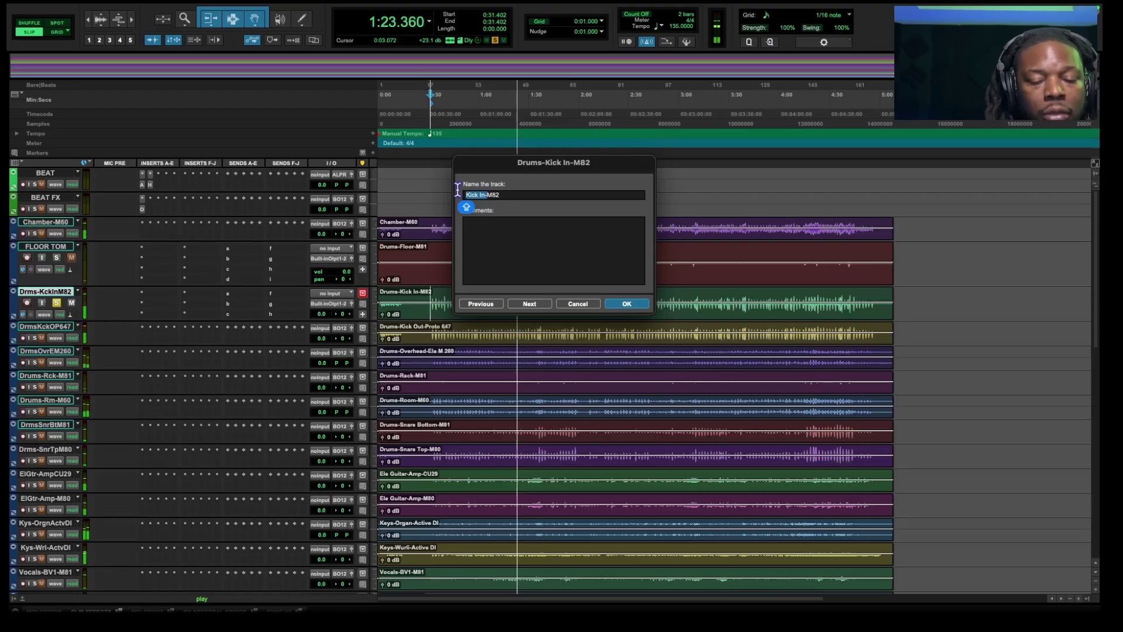
type("KICK ")
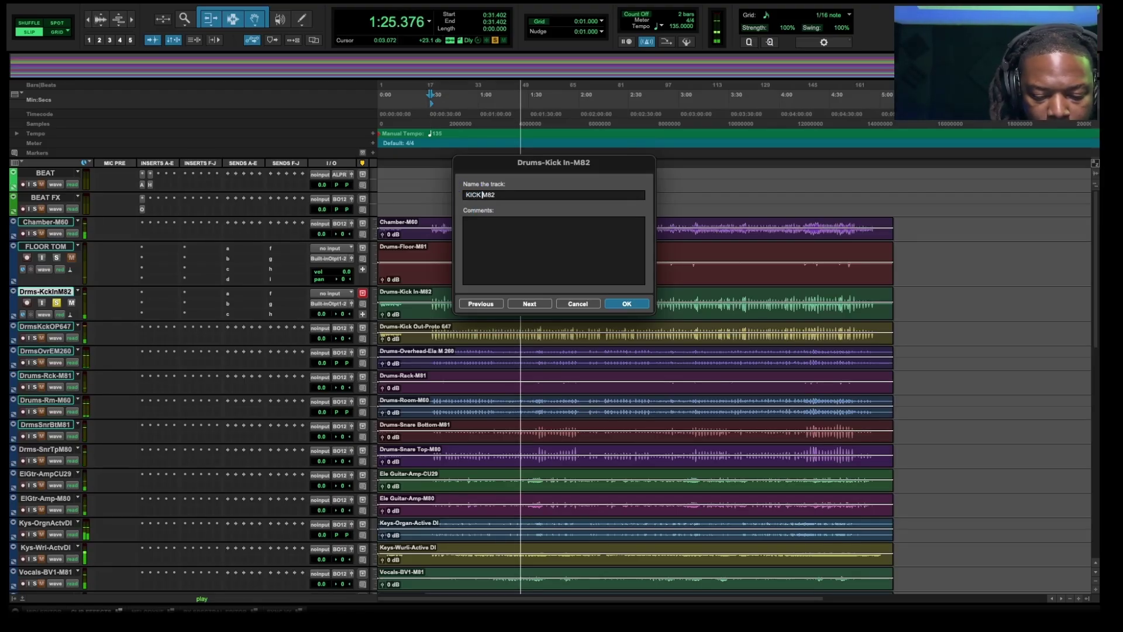
type("IN")
key("Return")
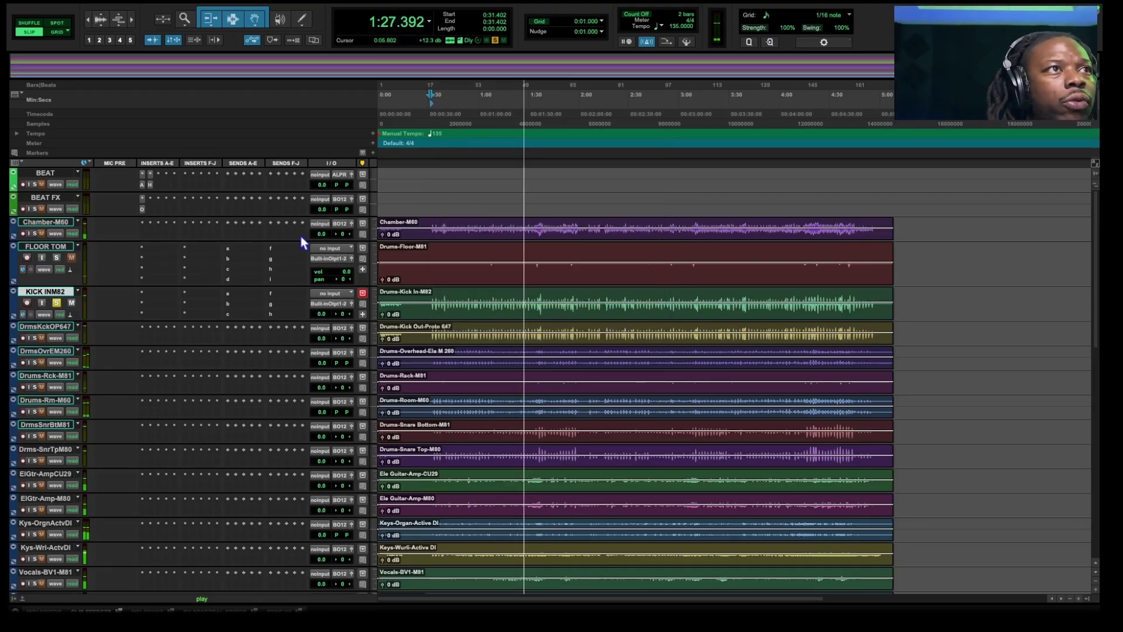
left_click(57, 303)
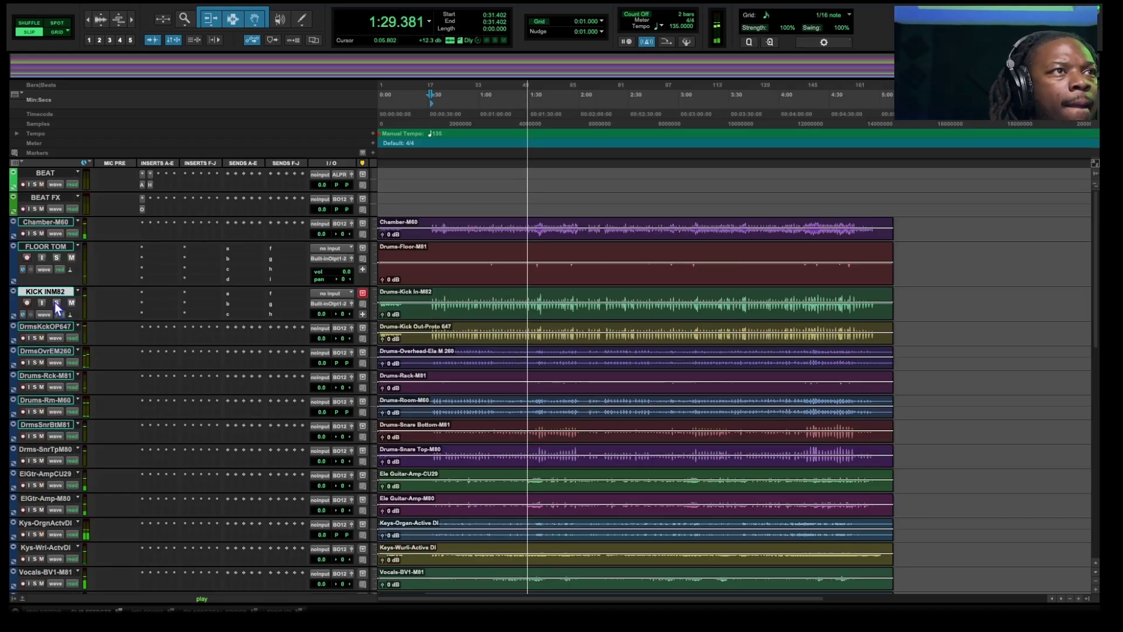
- Audition KICK INM82 in solo once more, stop playback and turn its solo off
left_click(56, 303)
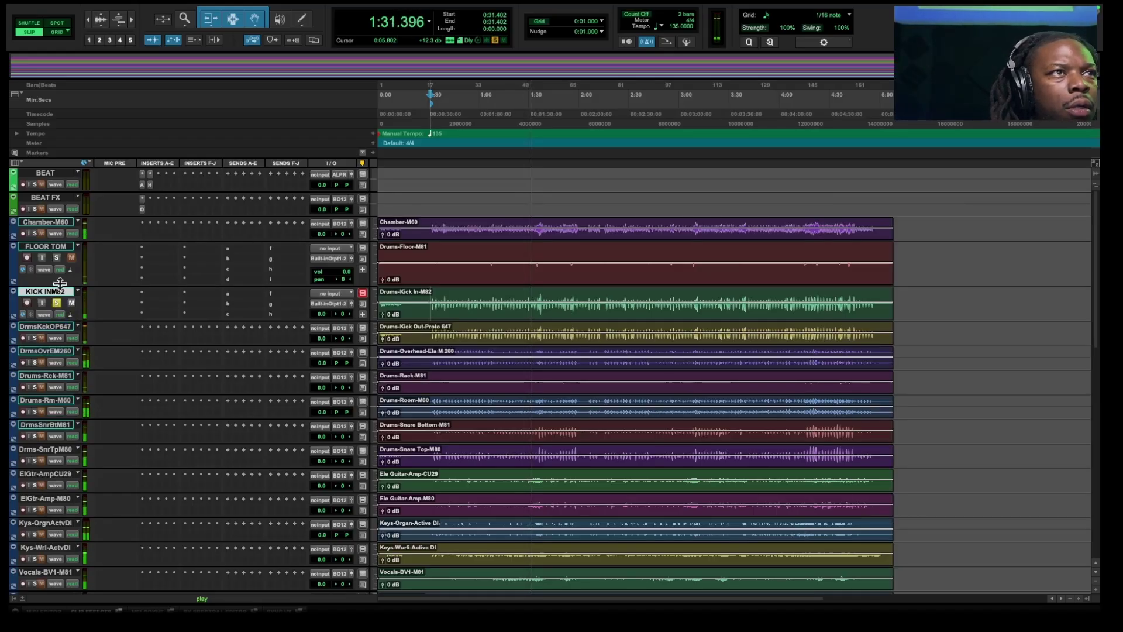
key("space")
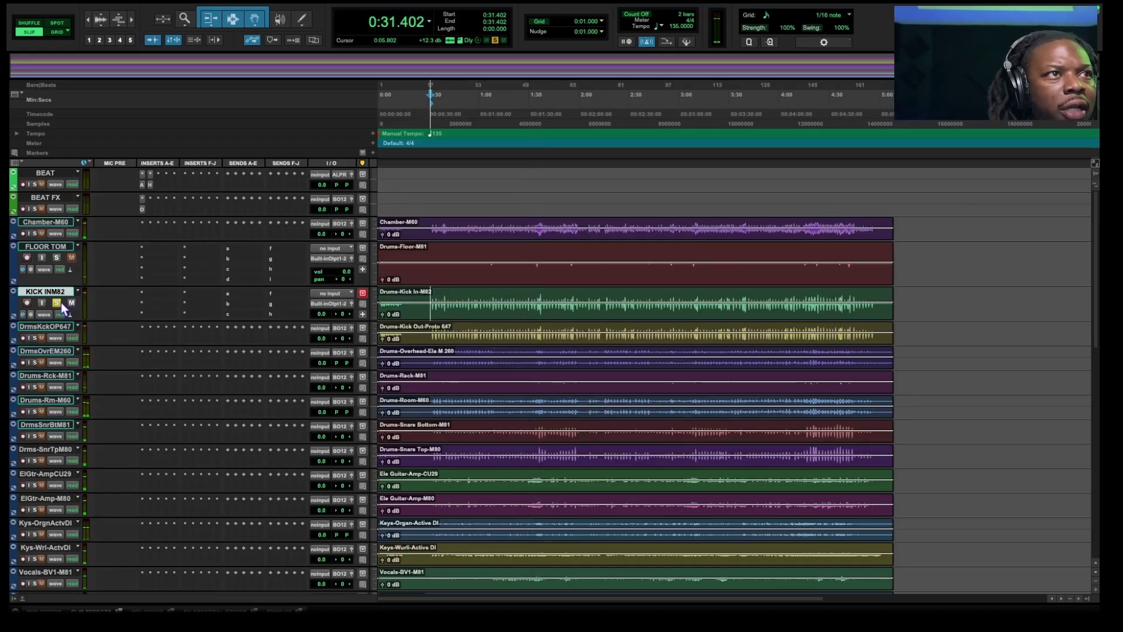
left_click(57, 302)
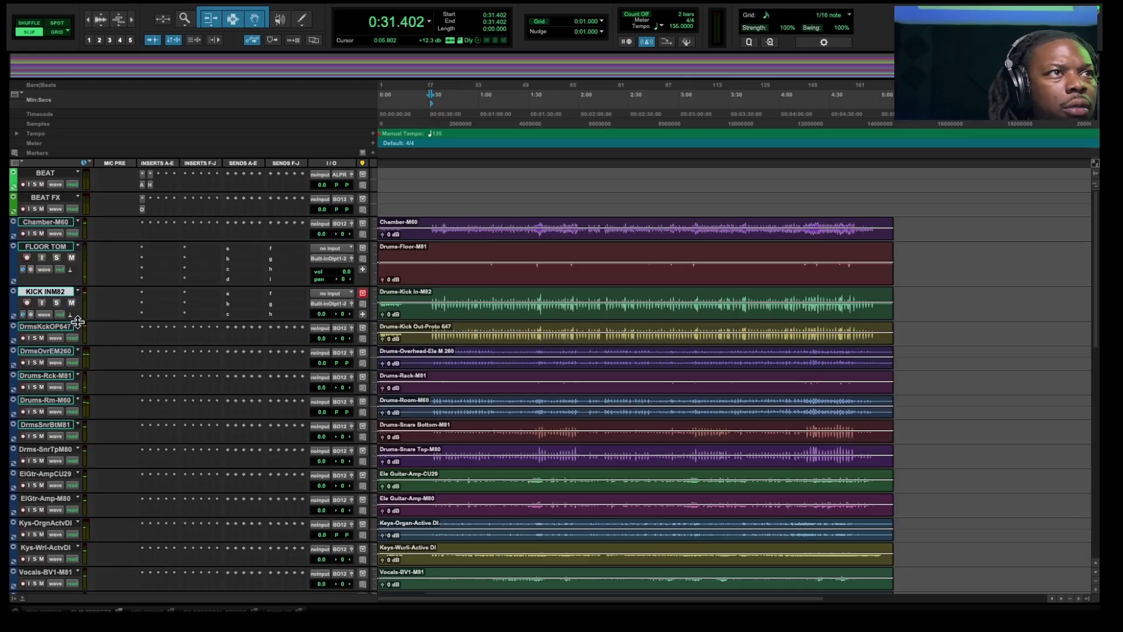
- Audition the soloed Drums-Kick Out-Proto 647 track from about 0:31, alternating its sound with KICK INM82 in solo, and stop playback
left_click(46, 327)
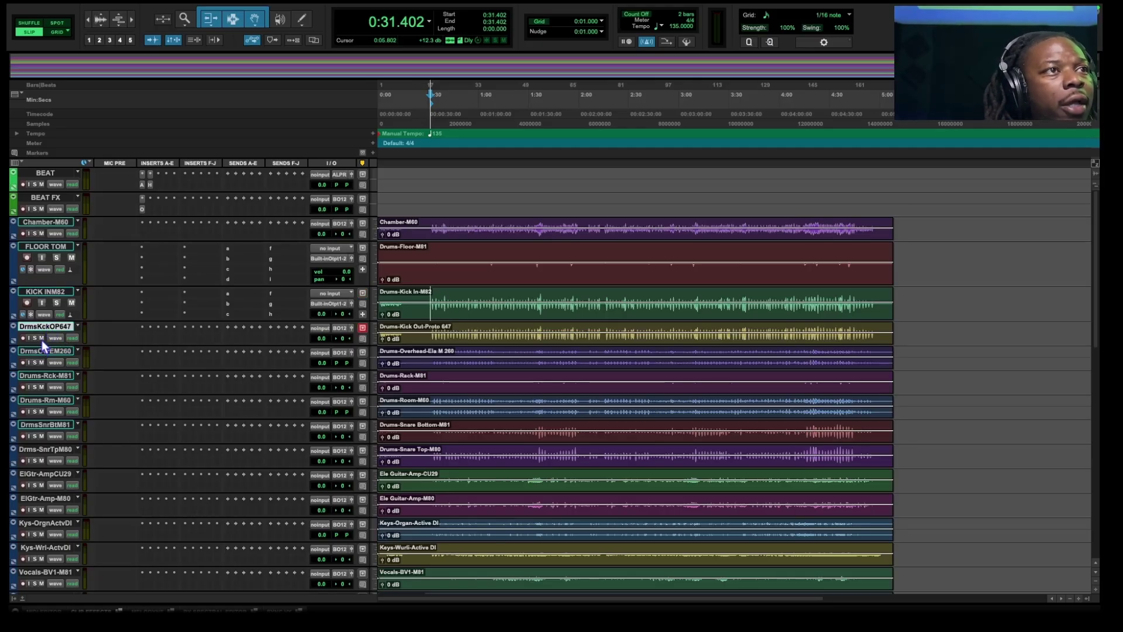
left_click(35, 338)
key("space")
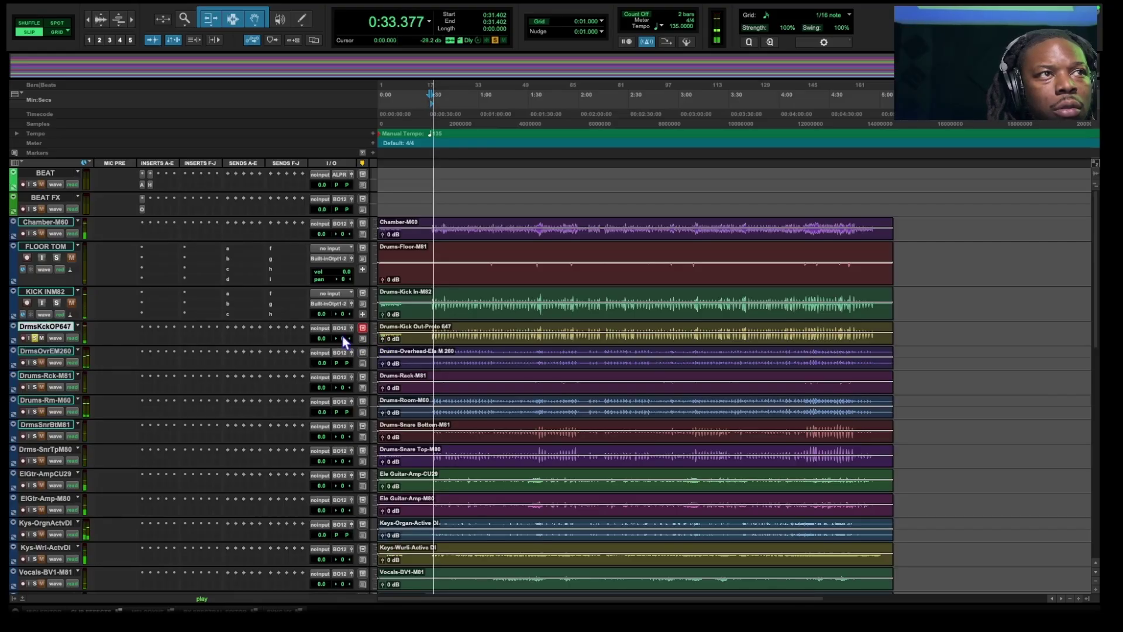
left_click(57, 303)
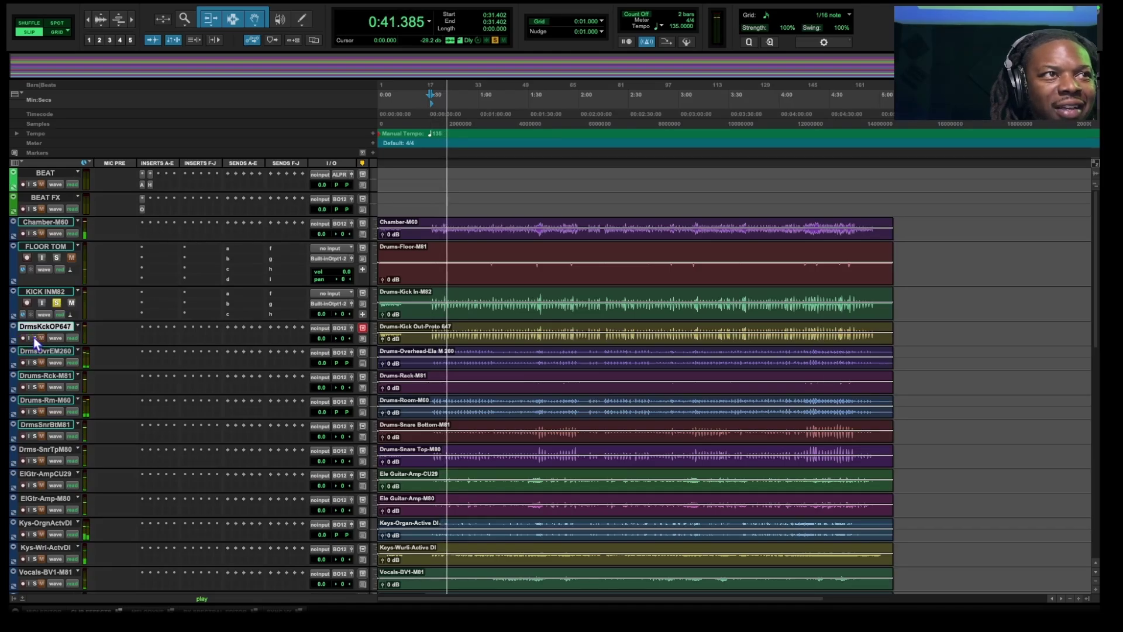
left_click(57, 303)
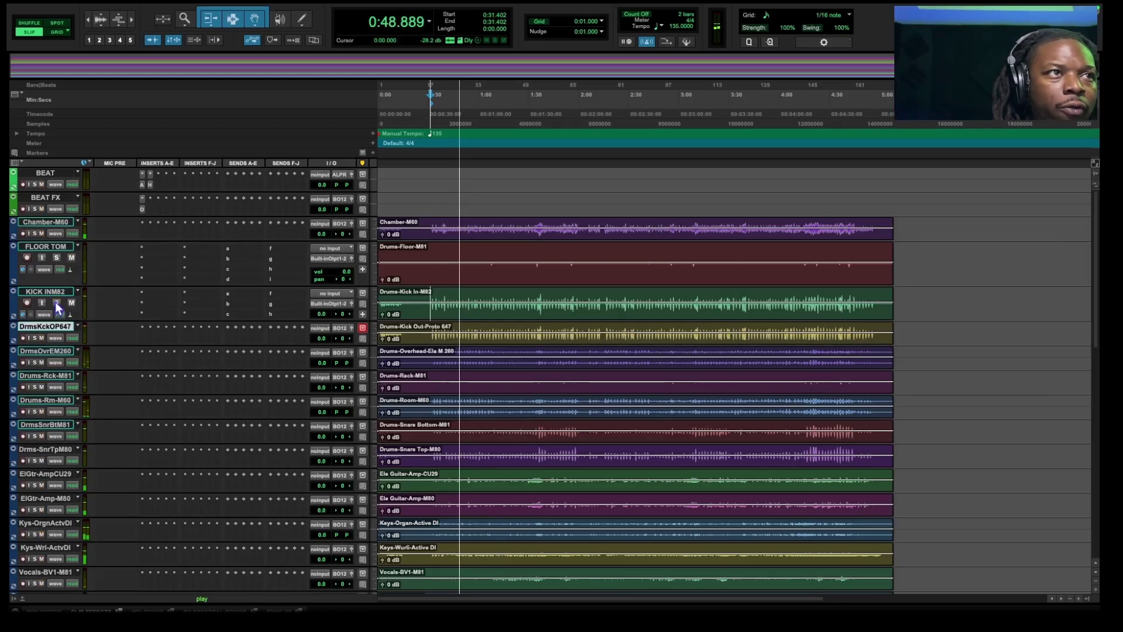
left_click(35, 338)
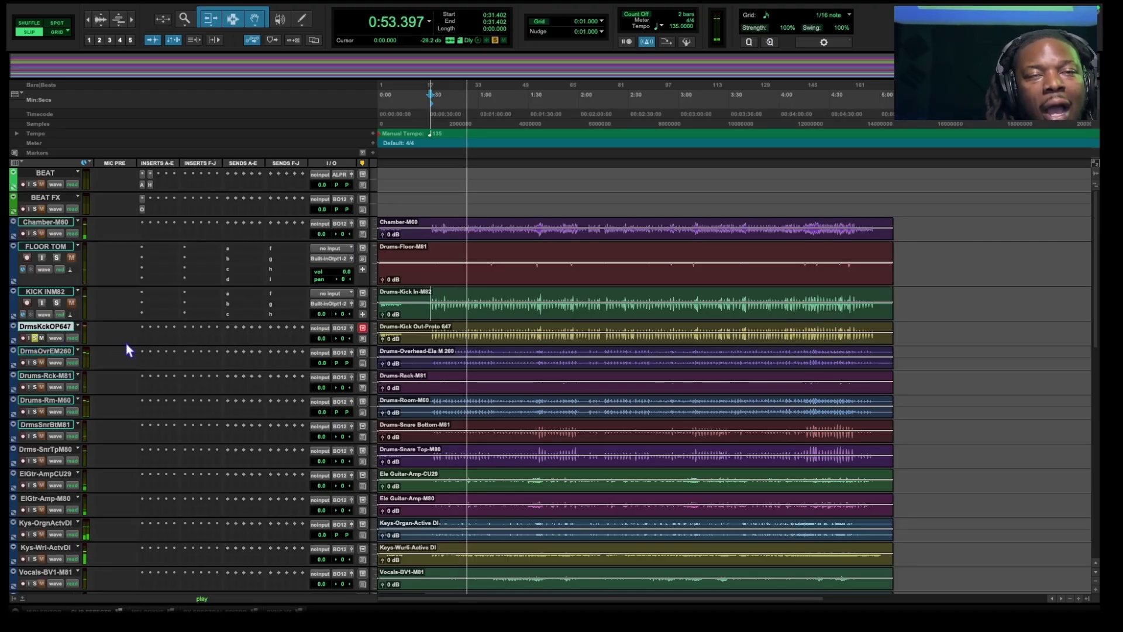
key("space")
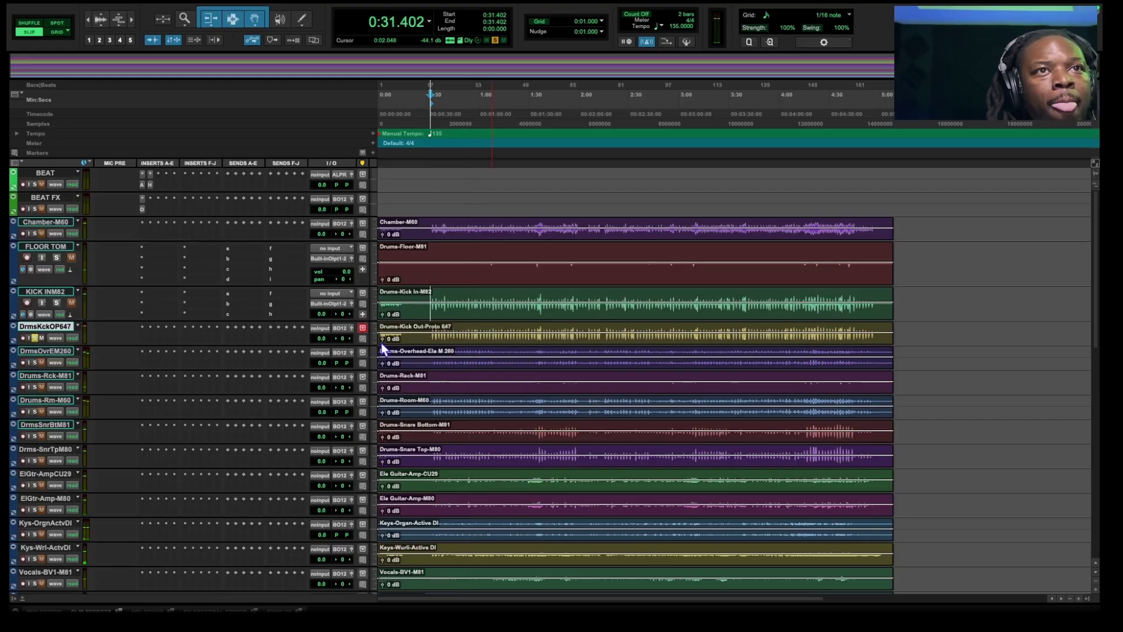
- Rename the Drums-Kick Out-Proto 647 track to KICK OUT and turn its solo off
double_click(43, 327)
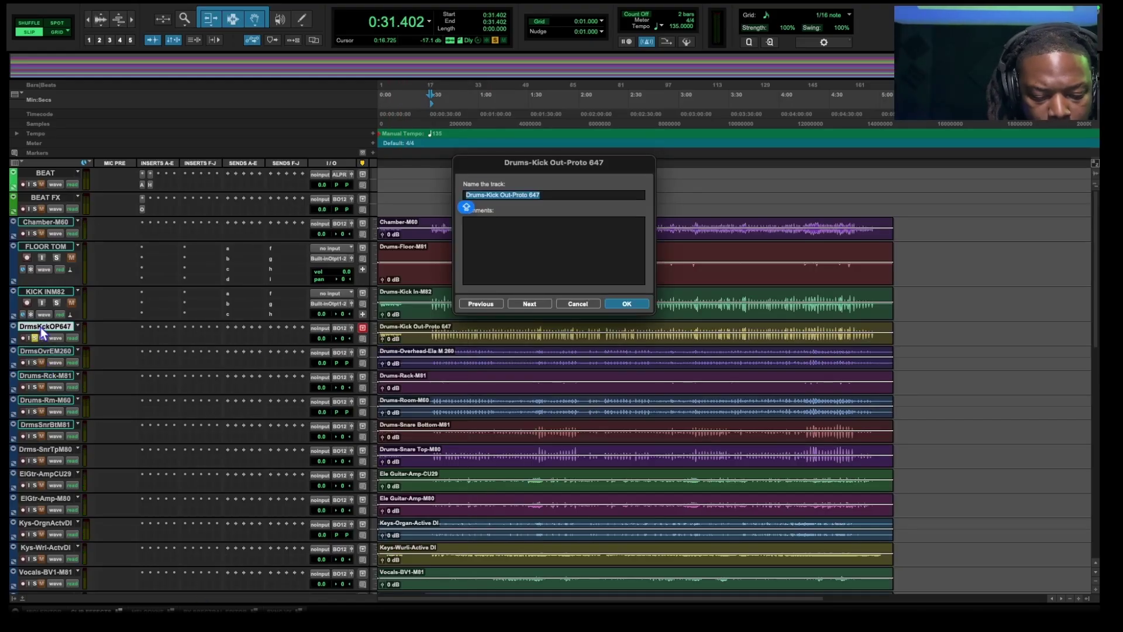
type("KICK OUT")
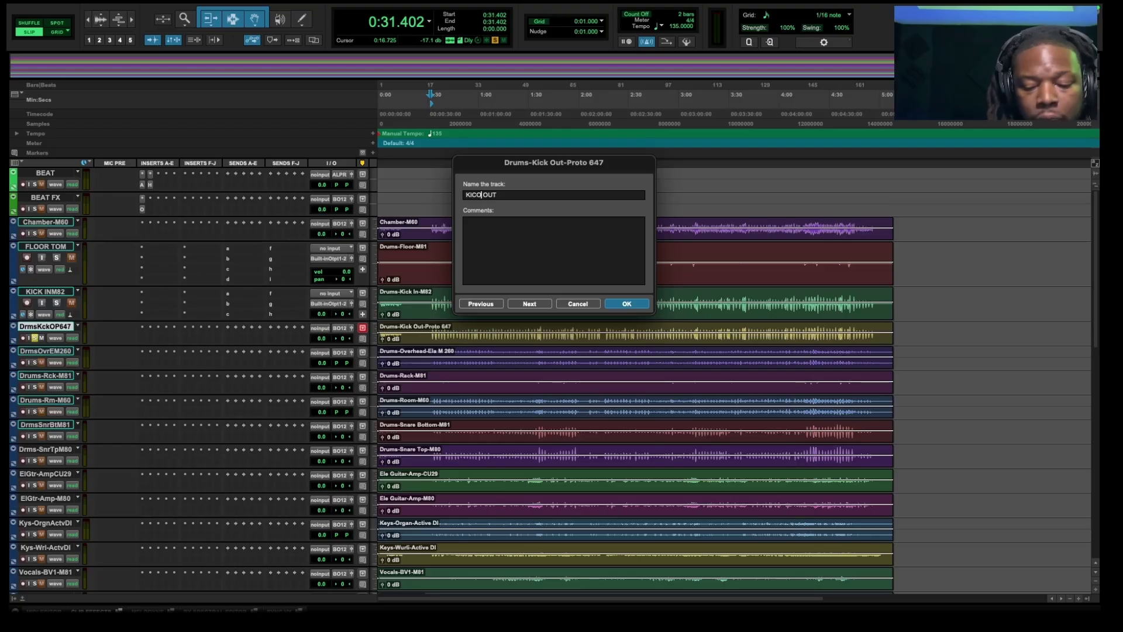
key("Return")
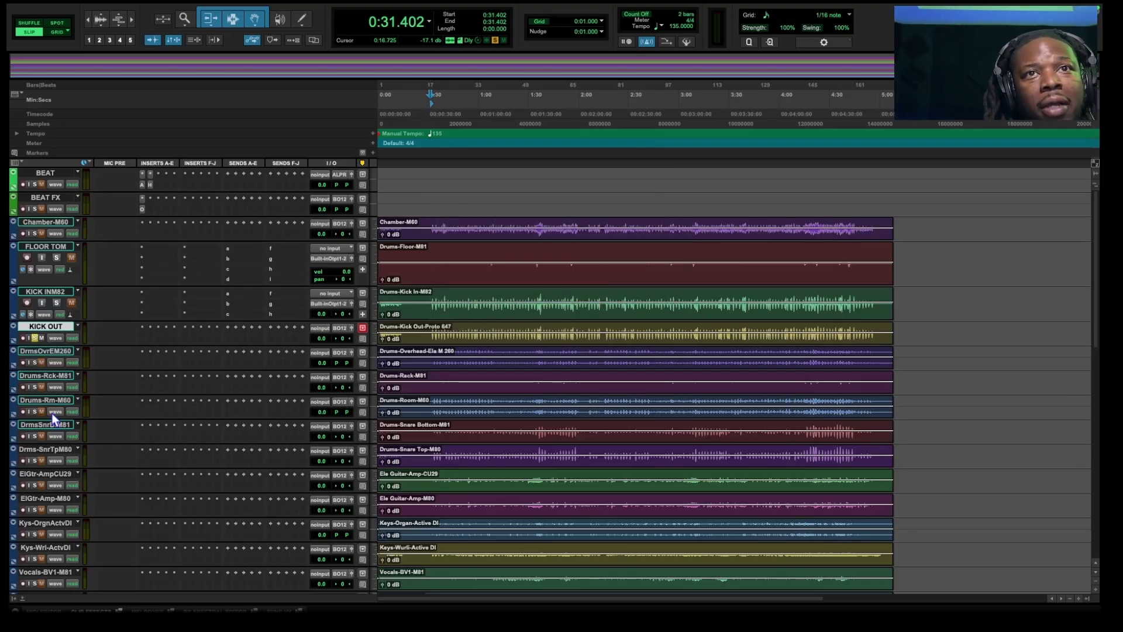
left_click(34, 339)
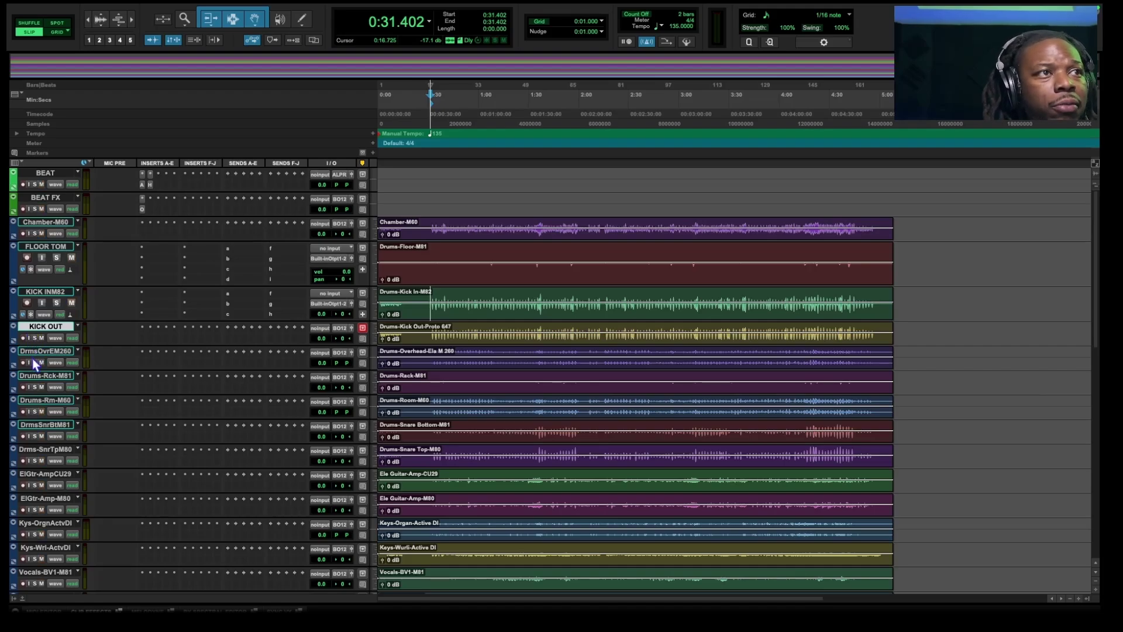
- Solo the Drums-Overhead-Ela M 260 track and play it from about 0:30
left_click(34, 363)
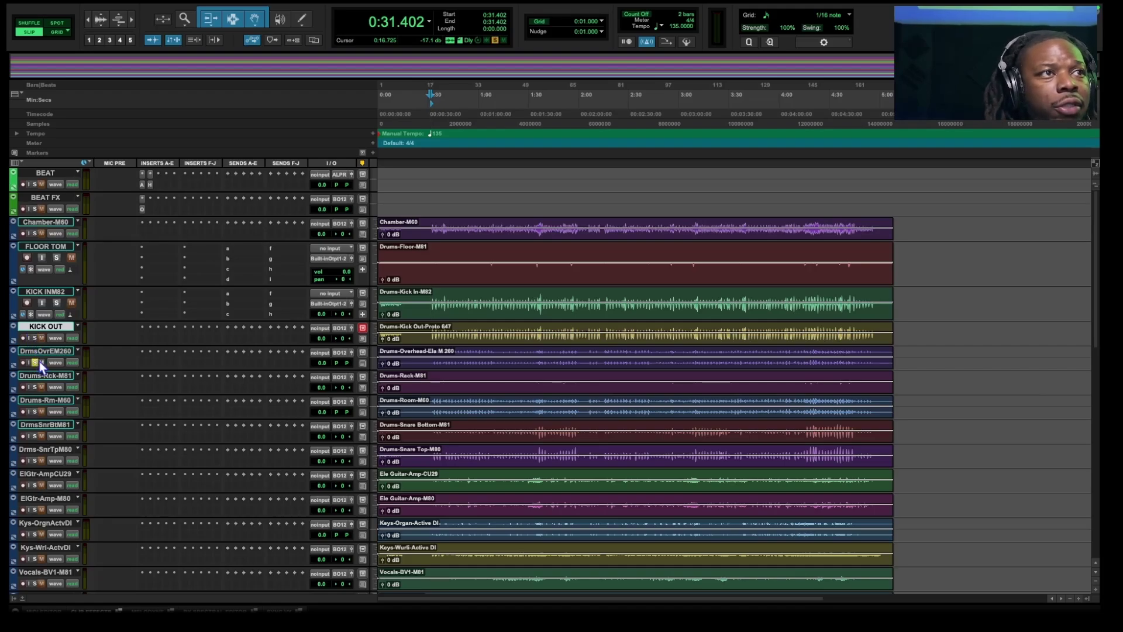
left_click(429, 351)
key("space")
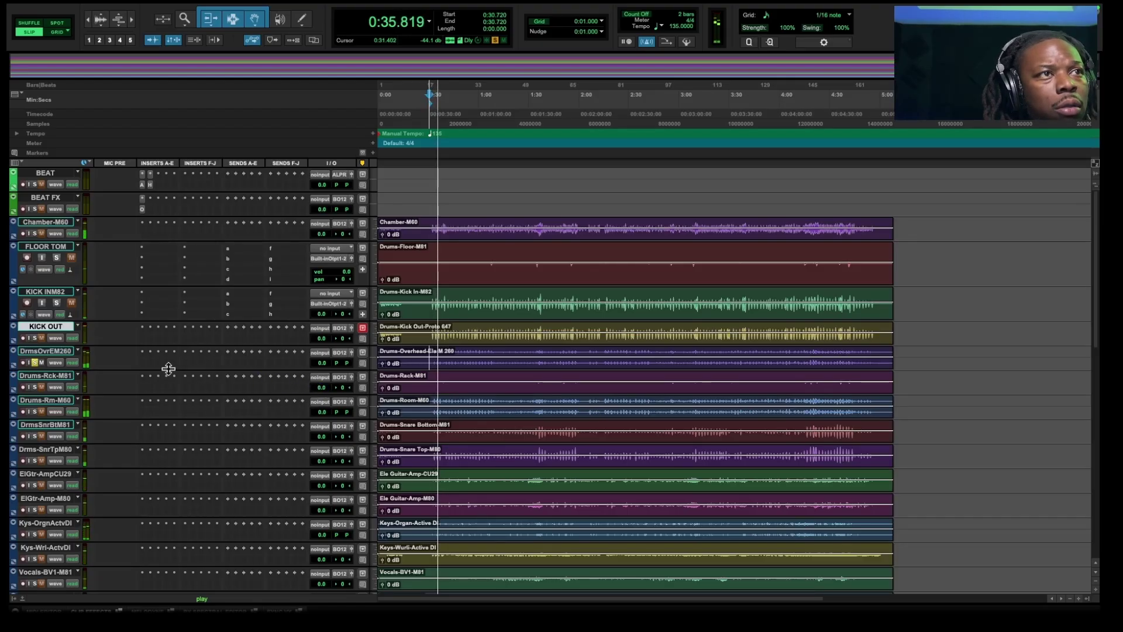
- Rename the Drums-Overhead-Ela M 260 track to OVHEADS, turning its solo off and stopping playback
double_click(44, 351)
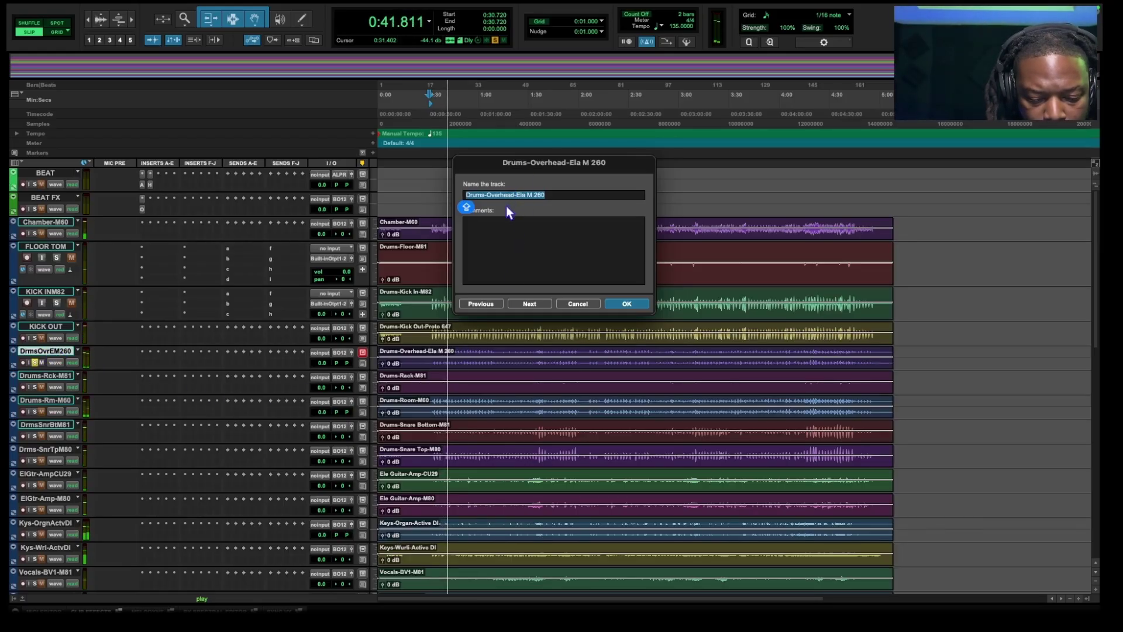
type("O")
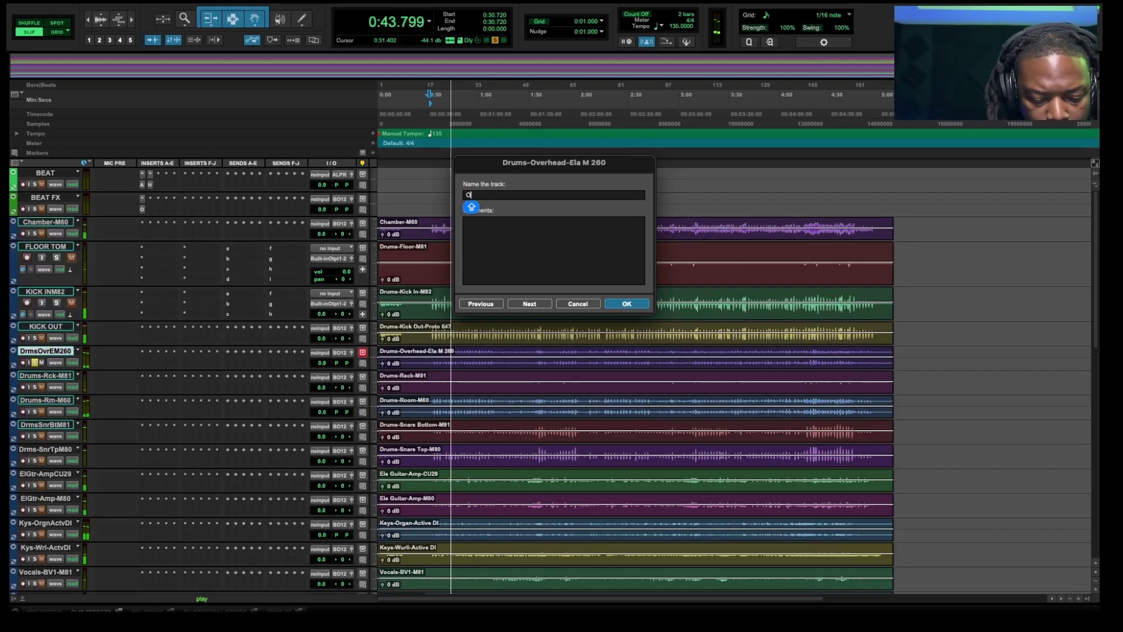
type("VHEADS")
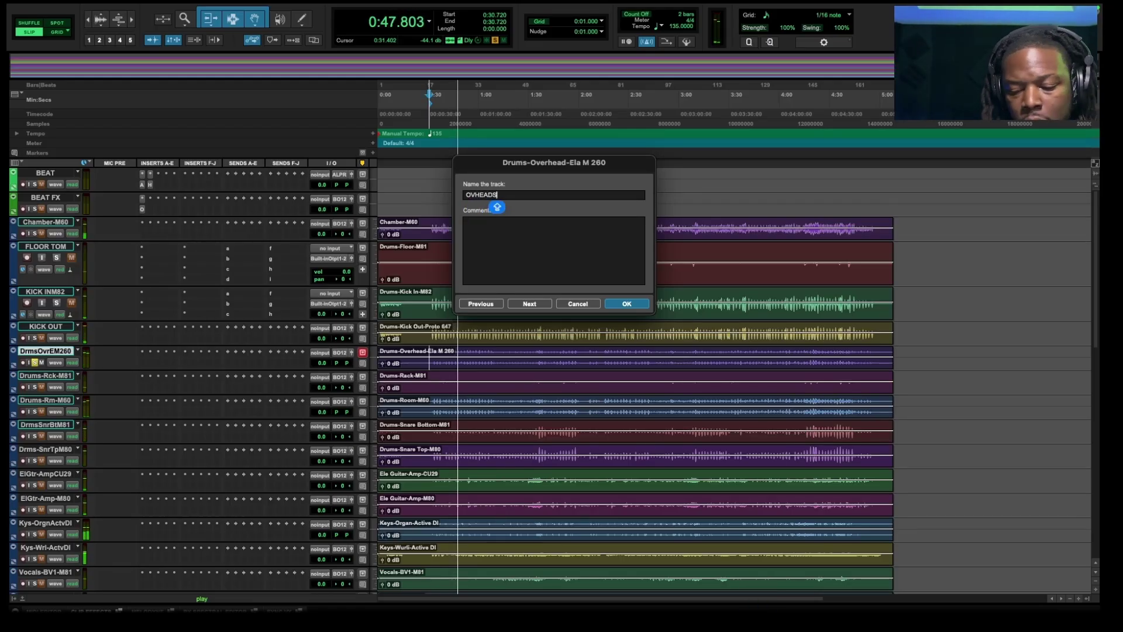
key("Return")
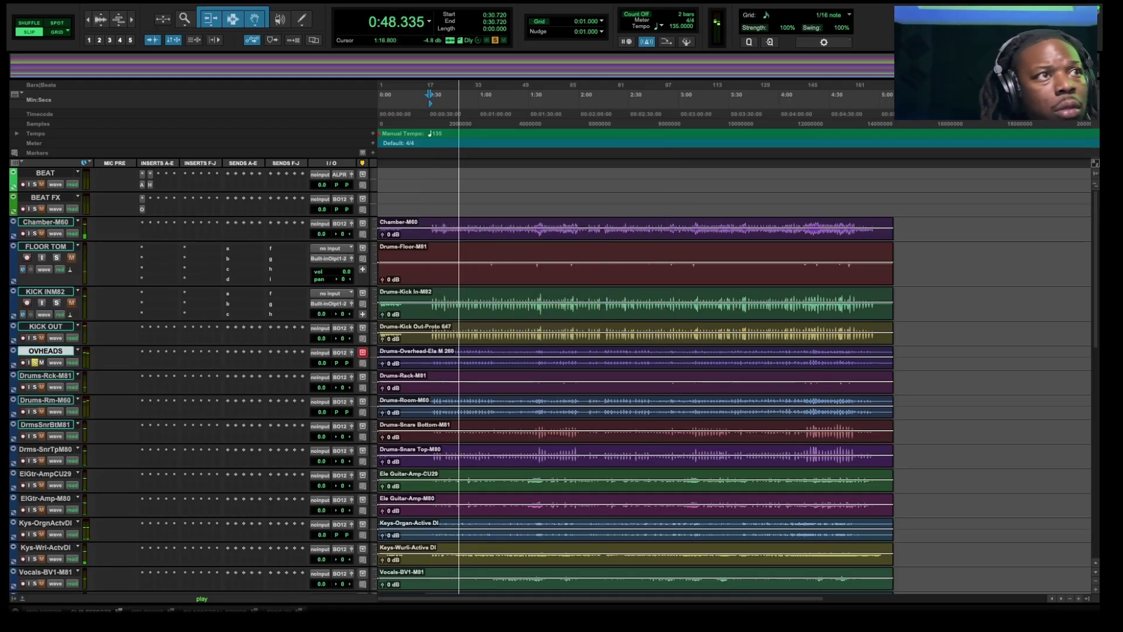
left_click(34, 363)
key("space")
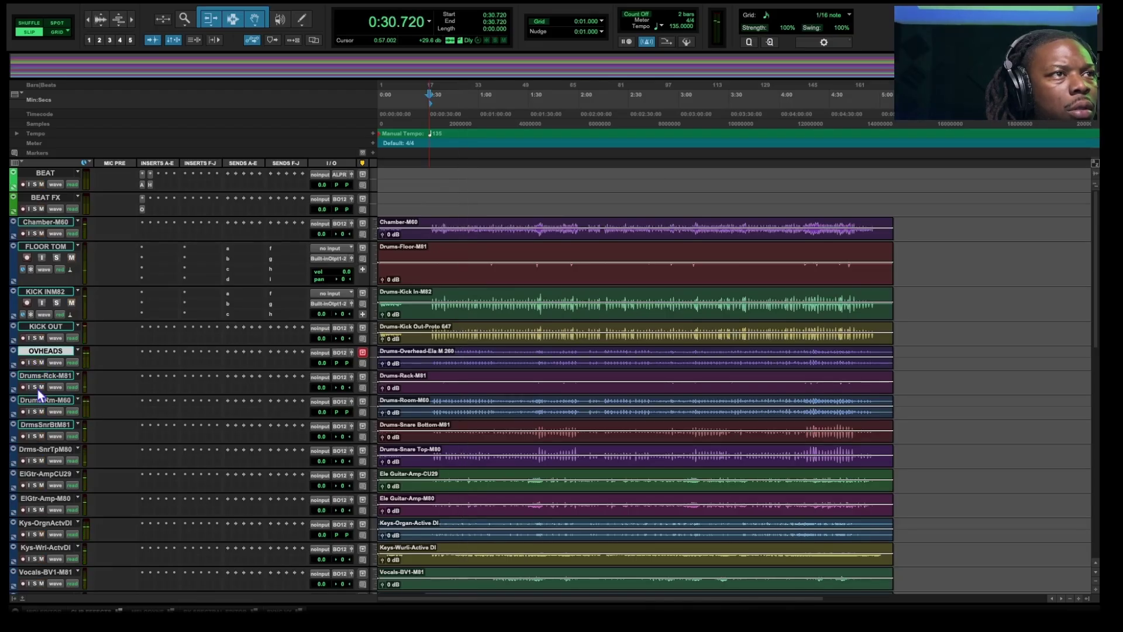
- Audition the soloed Drums-Rack-M81 track from about 0:30 and from about 1:33, and stop playback
left_click(35, 386)
scroll(44, 375, "down", 2)
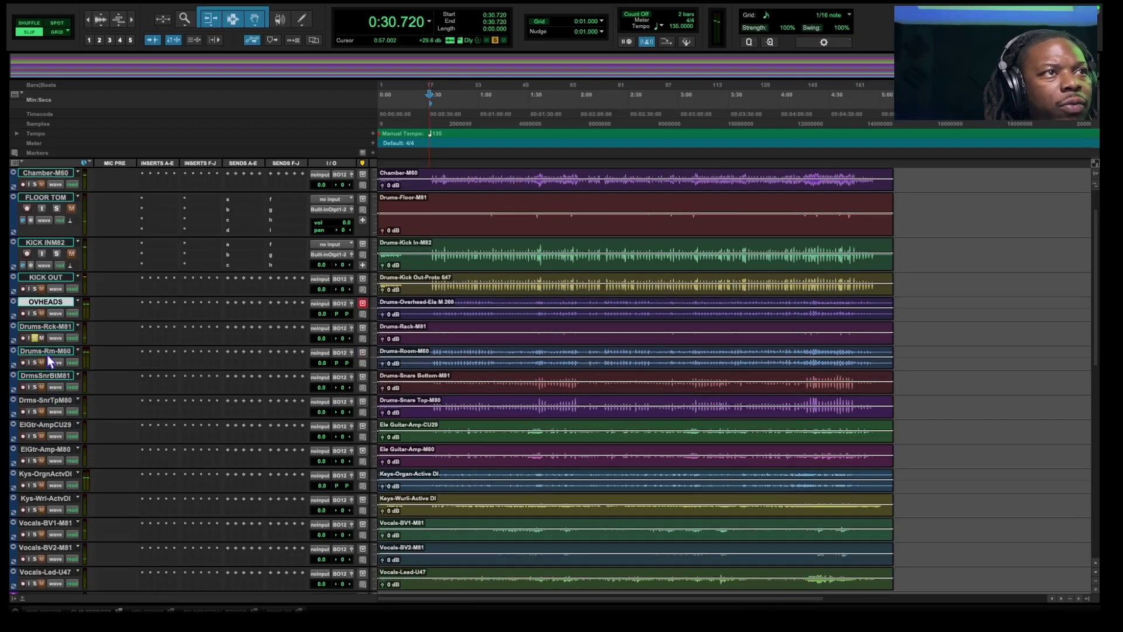
left_click(50, 325)
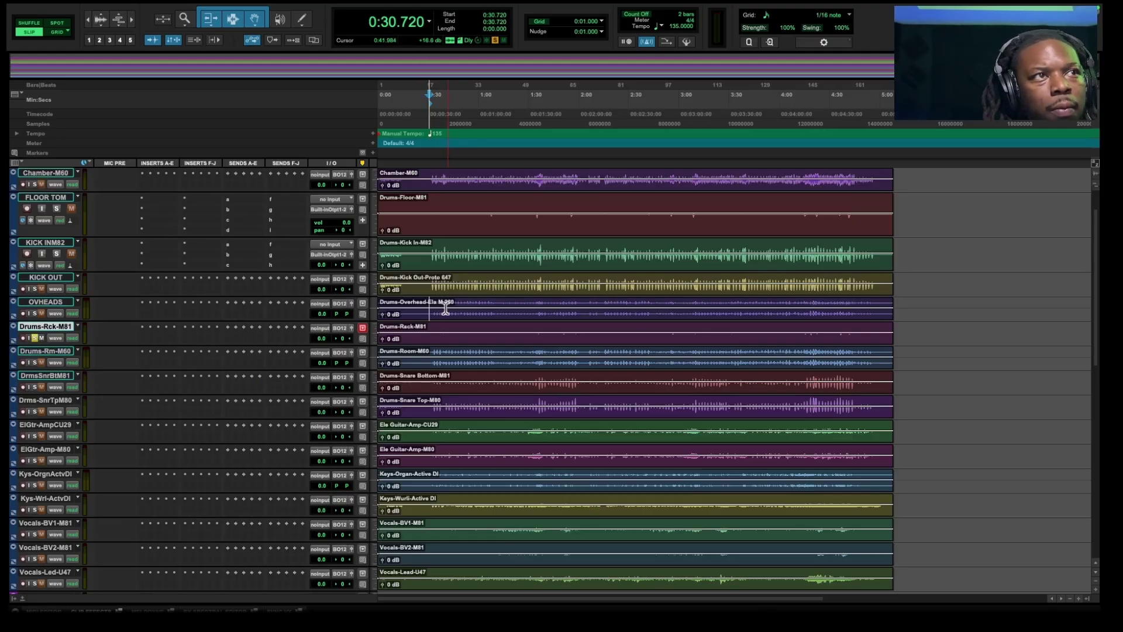
key("space")
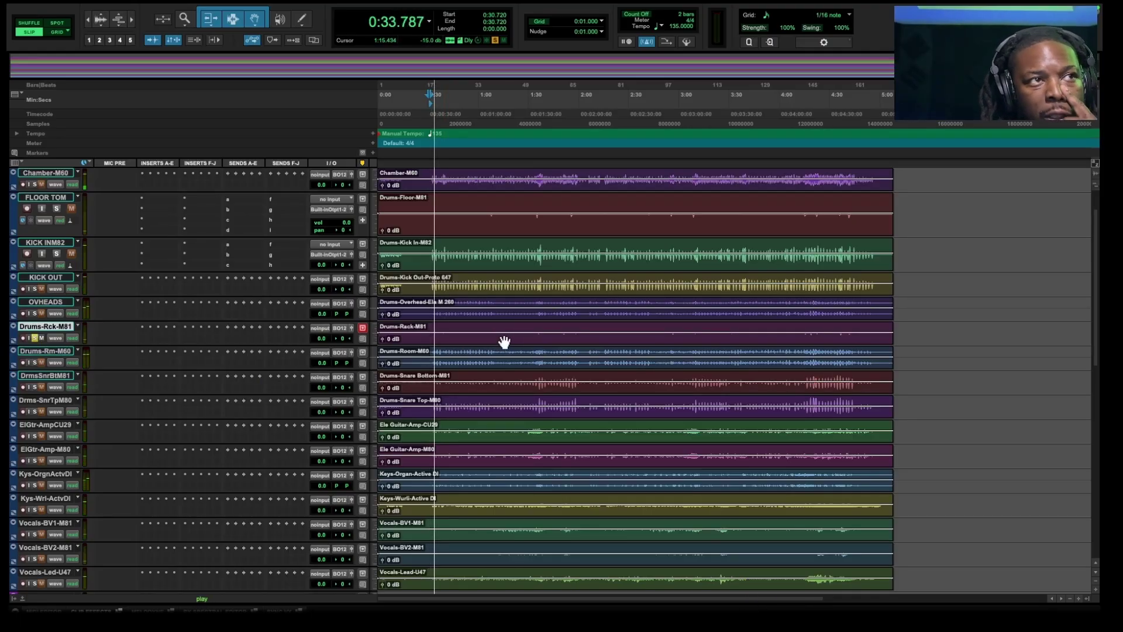
left_click(536, 338)
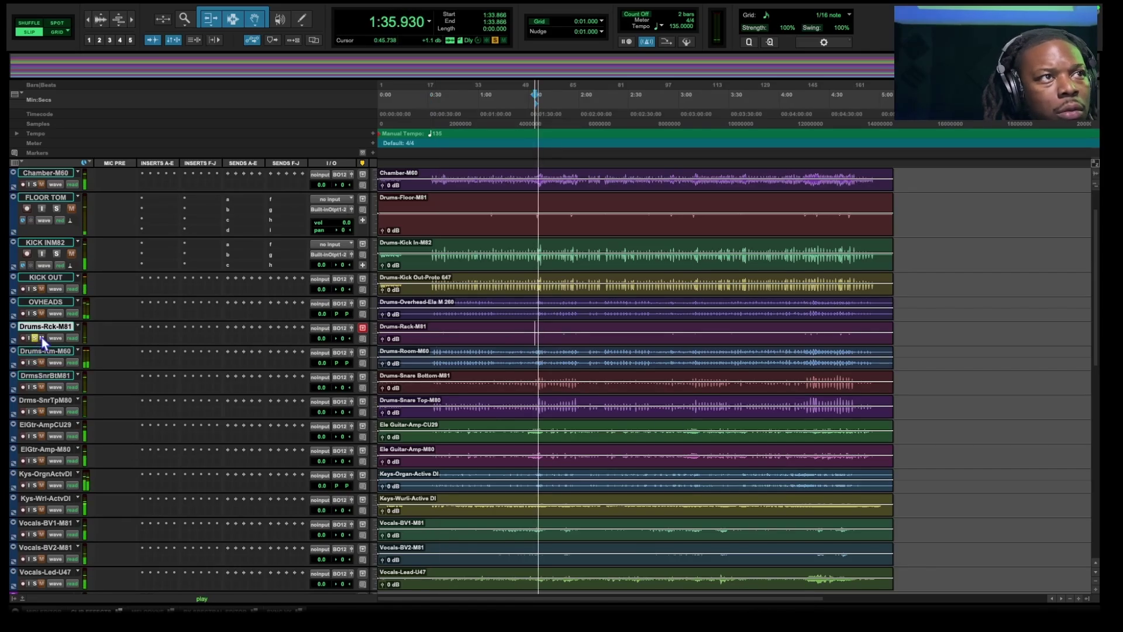
key("space")
- Rename the Drums-Rack-M81 track to RACKTOM and move it directly below FLOOR TOM
scroll(49, 330, "down", 1)
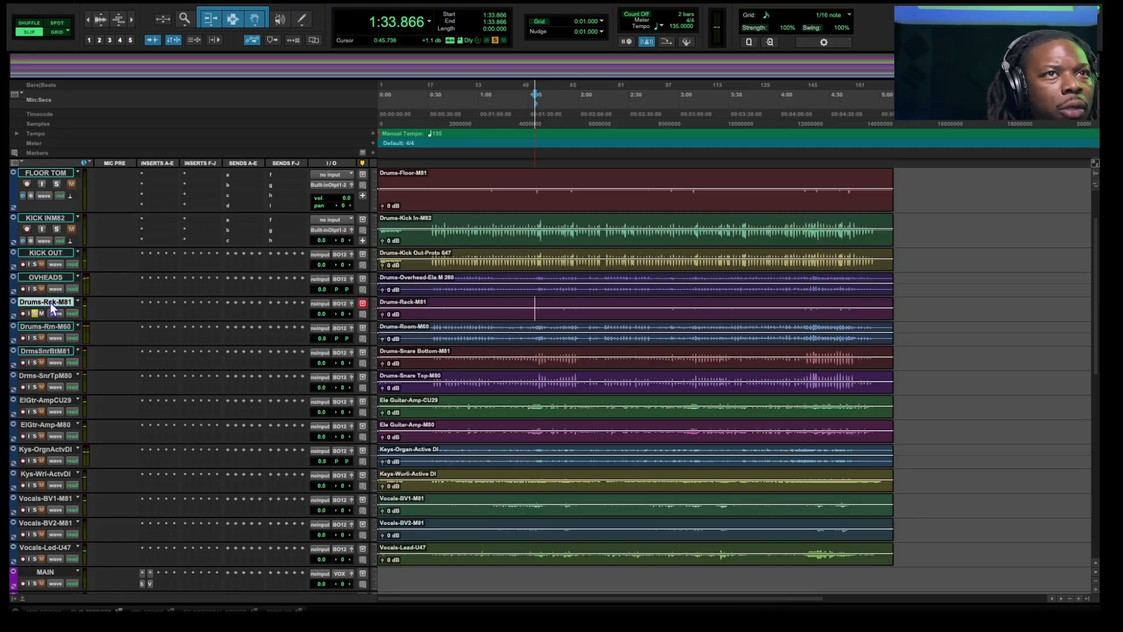
double_click(51, 302)
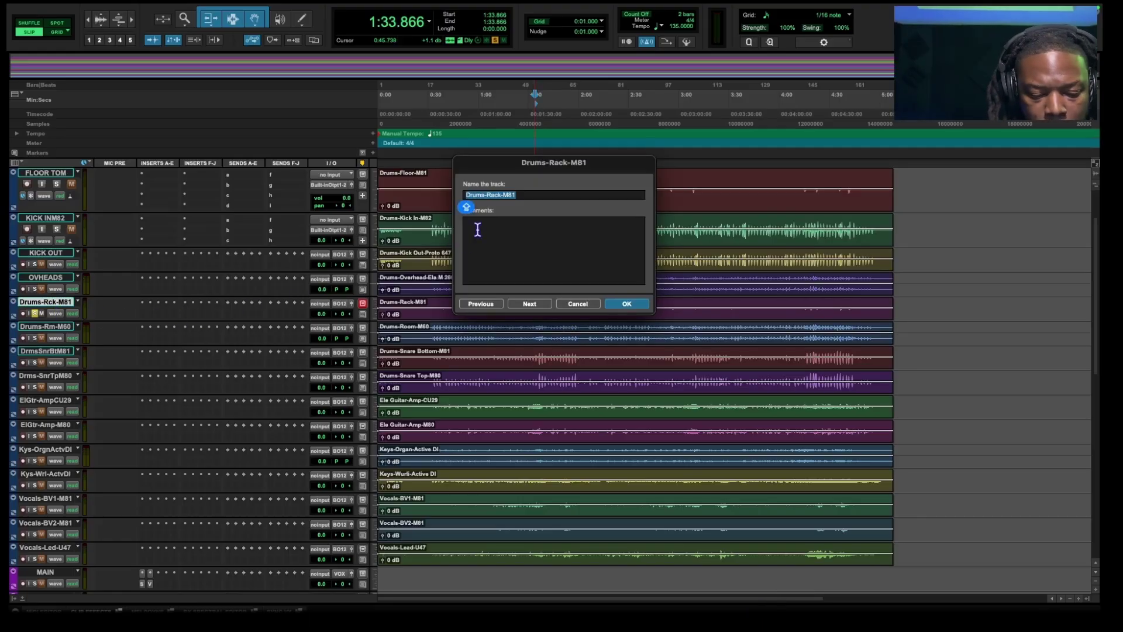
type("RACKTOM")
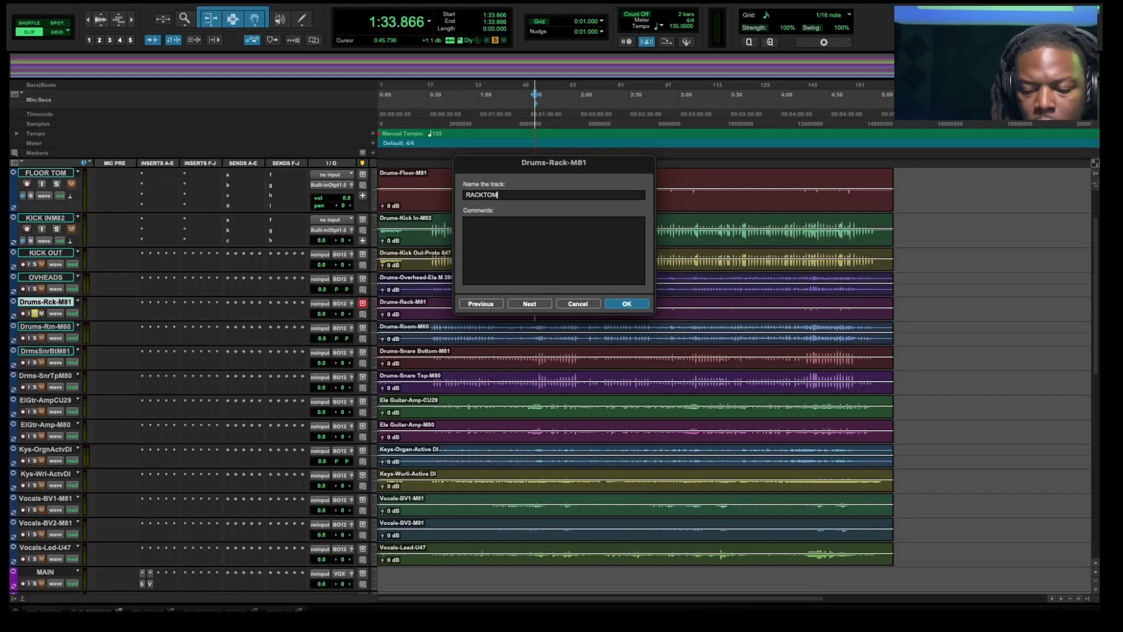
key("Return")
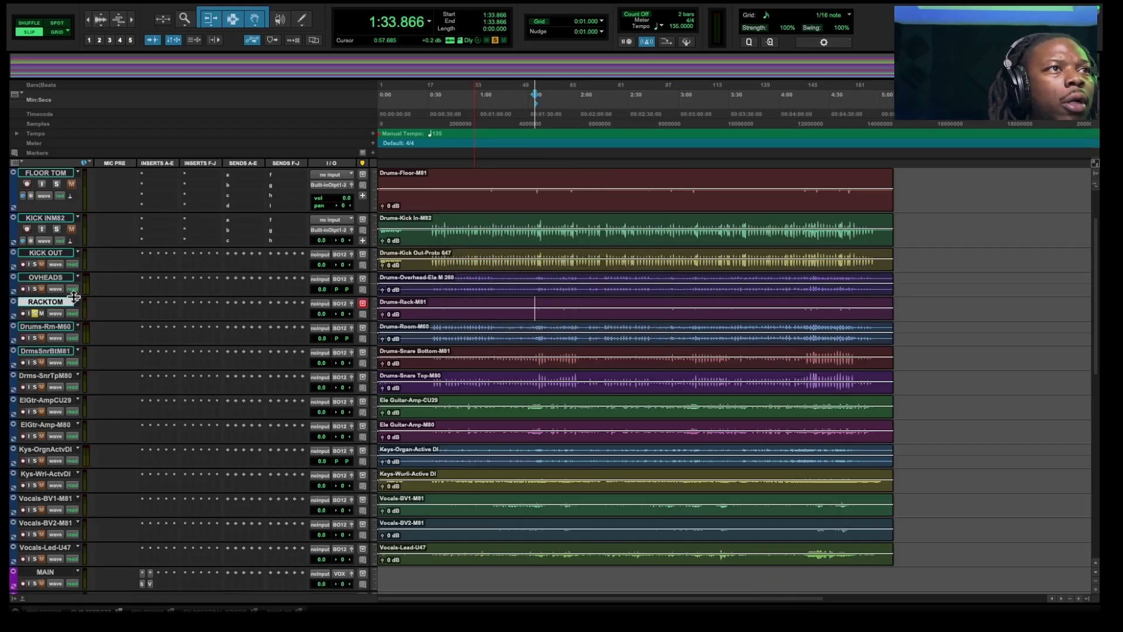
left_click_drag(62, 307, 65, 217)
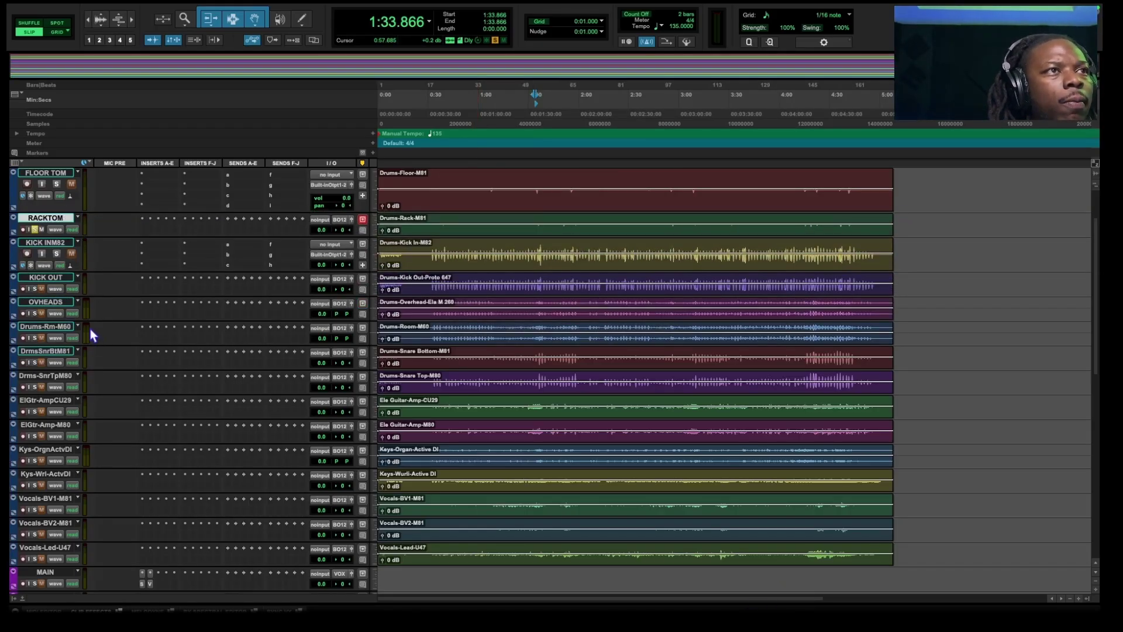
- Audition the soloed Drums-Room-M60 track from about 1:33 and rename it to ROOM, stopping playback
left_click(50, 326)
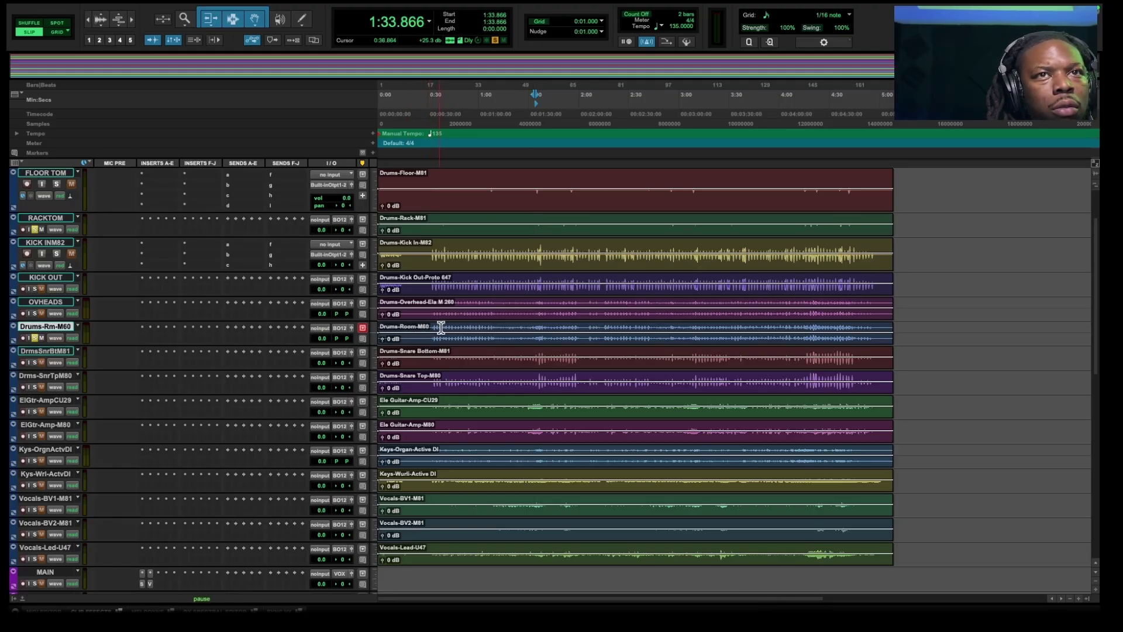
key("space")
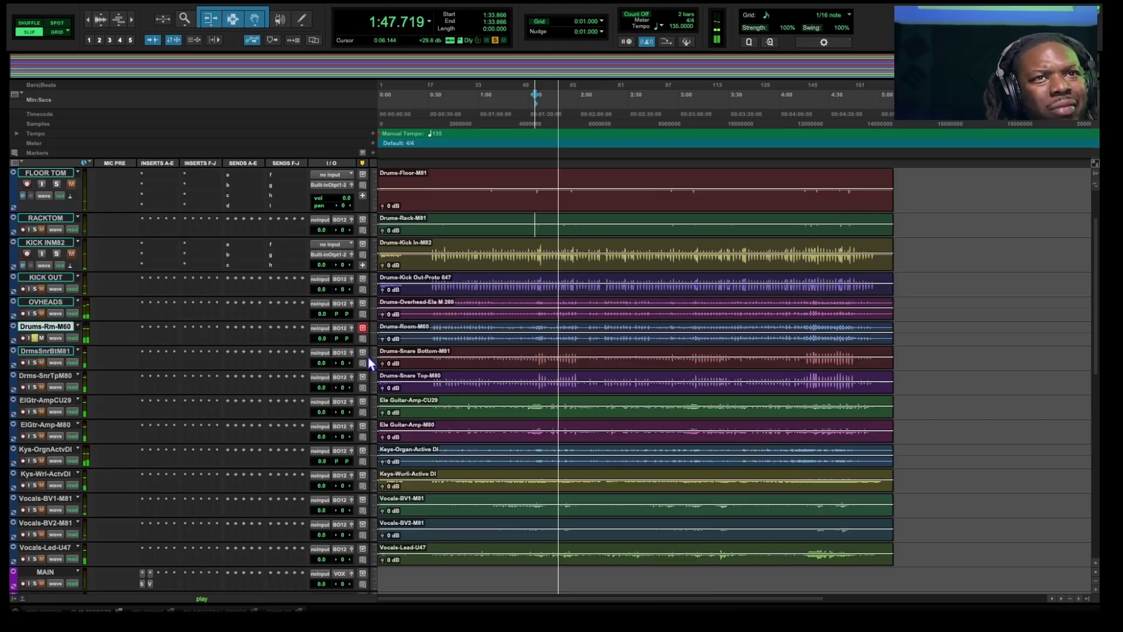
double_click(47, 327)
type("ROOM")
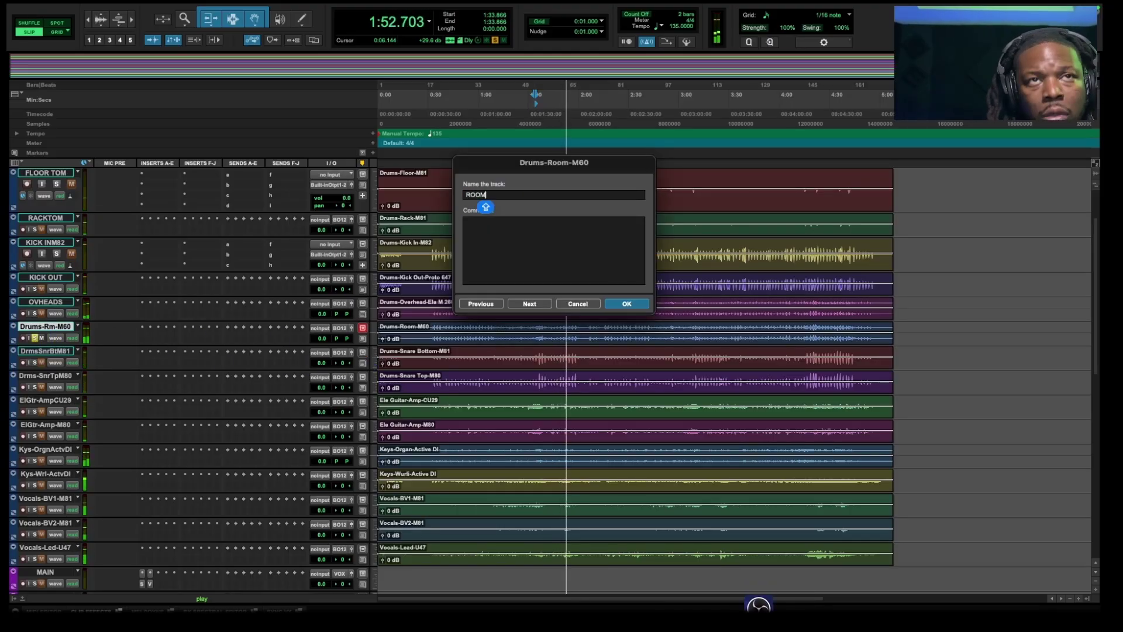
key("Return")
key("space")
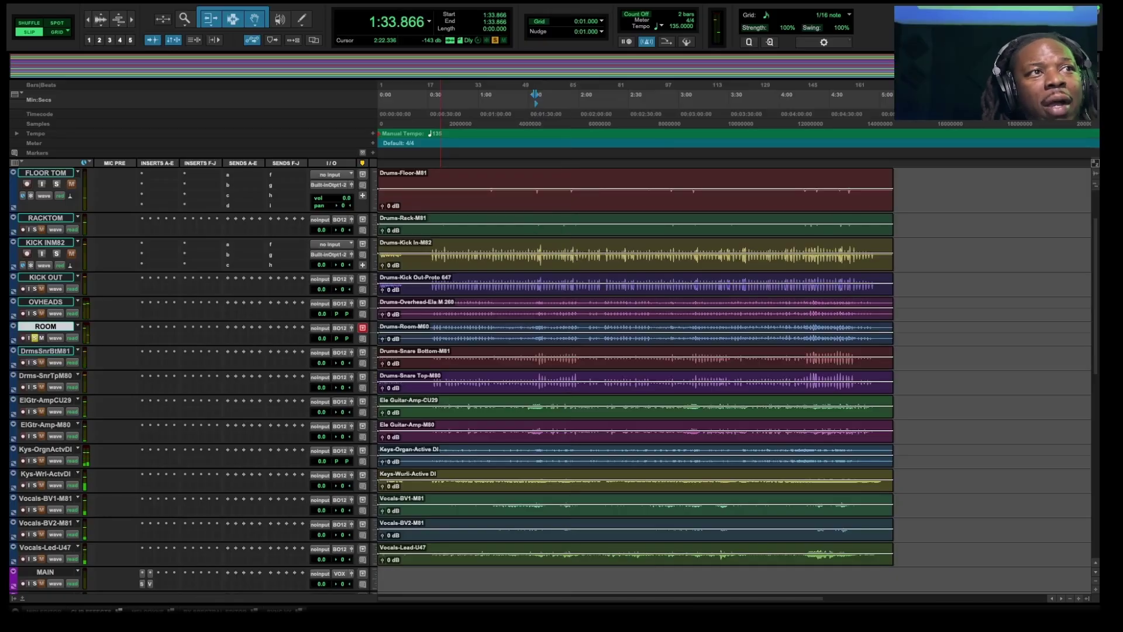
- Switch the solo from ROOM to the Drums-Snare Bottom-M81 track, audition it from about 0:31 and stop playback
left_click(35, 338)
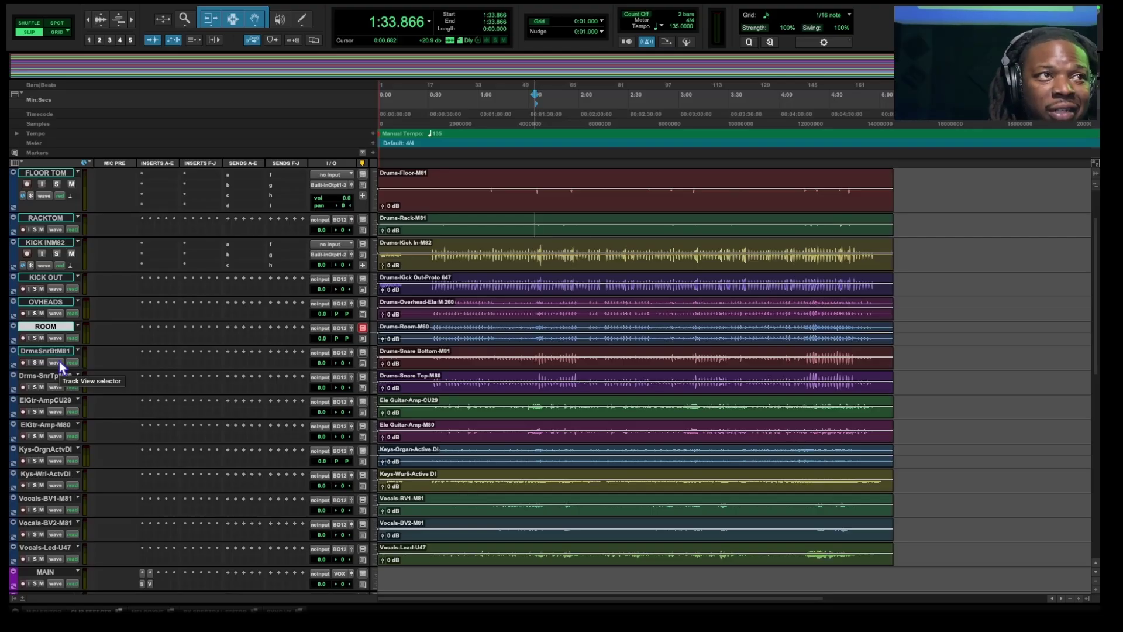
left_click(34, 362)
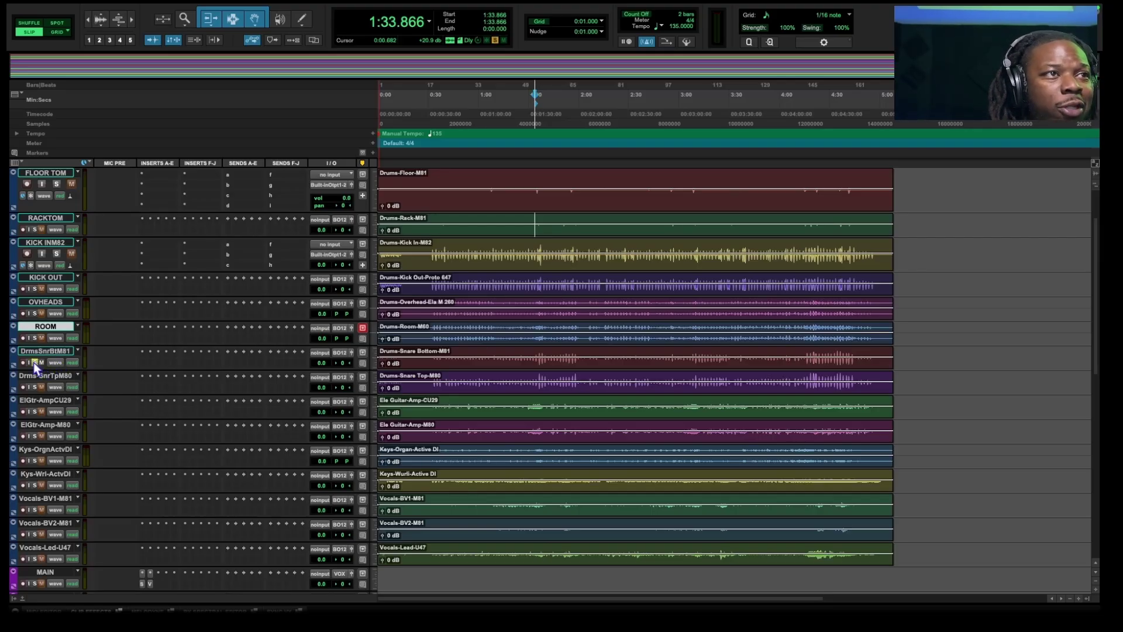
left_click(430, 355)
key("space")
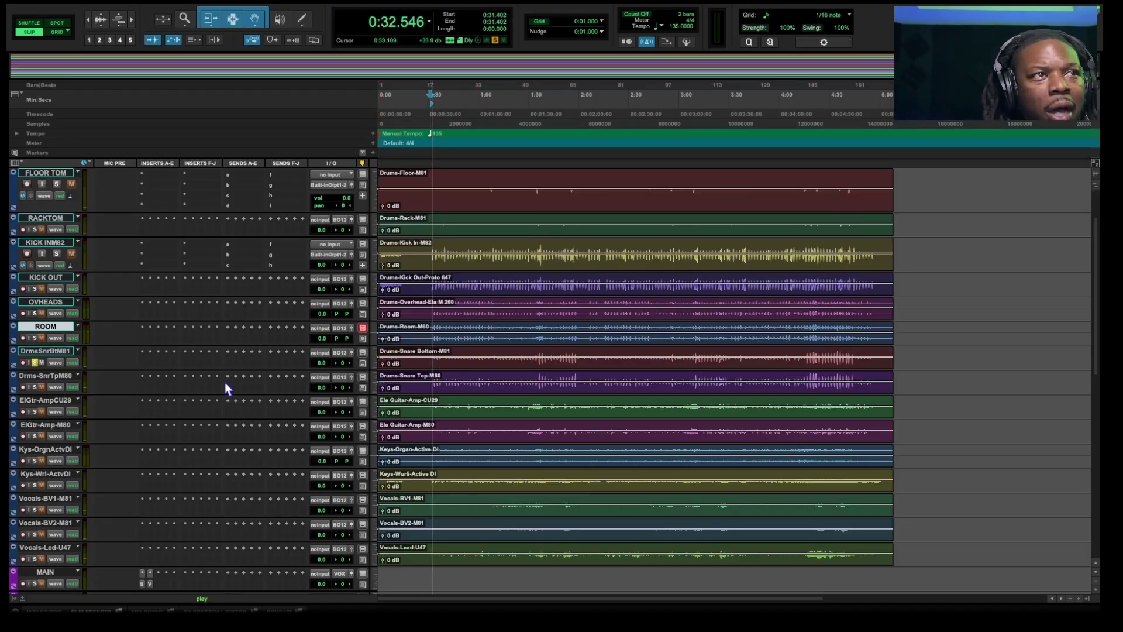
key("space")
- Rename the Drums-Snare Bottom-M81 track to SNARE BOT and the Drums-Snare Top-M80 track to SNARE TOP
double_click(60, 353)
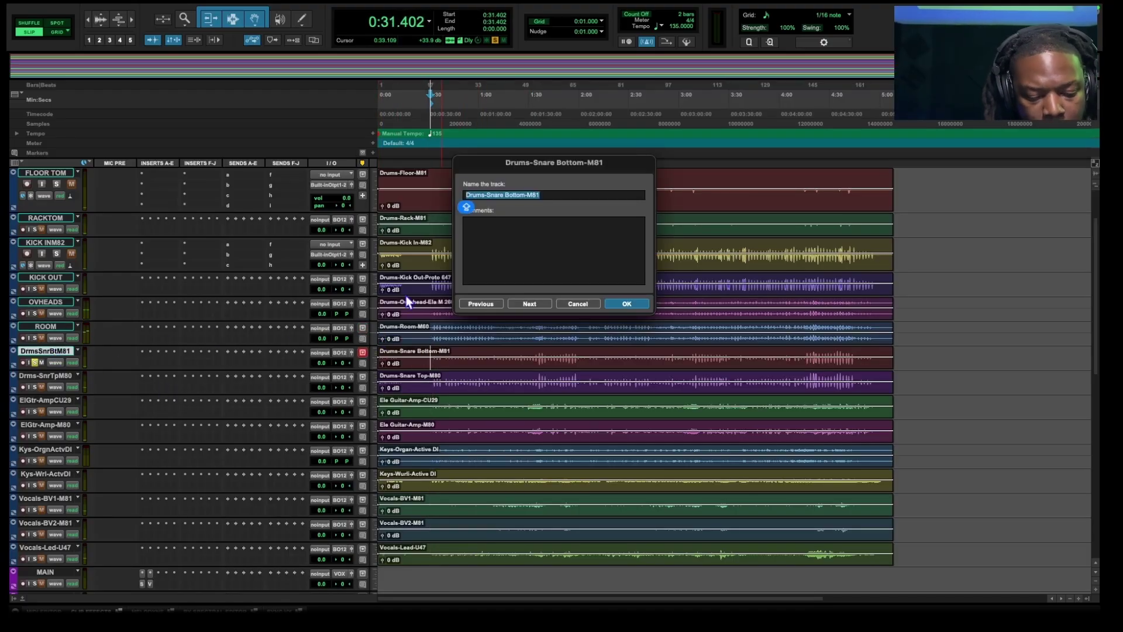
type("SNARE BOT")
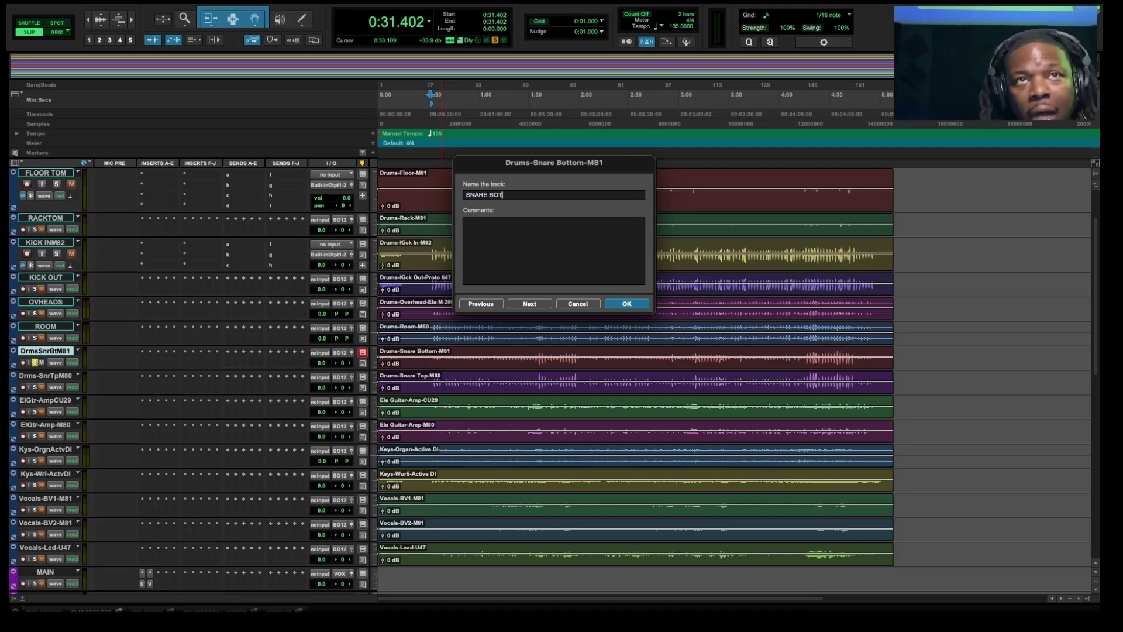
key("super+Right")
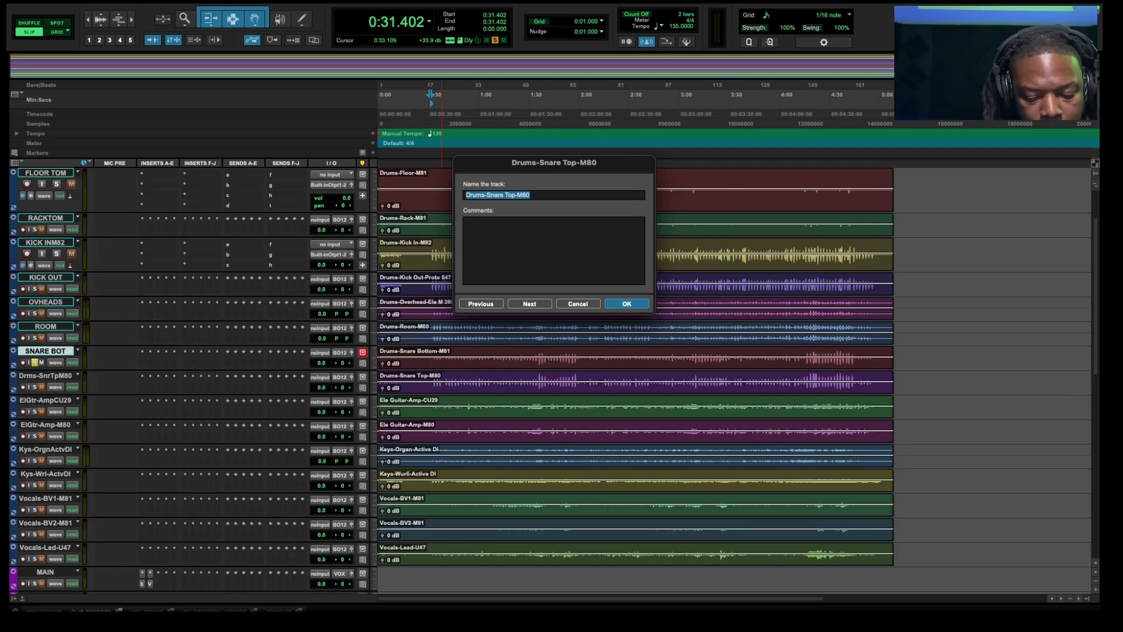
type("SNARE TOP")
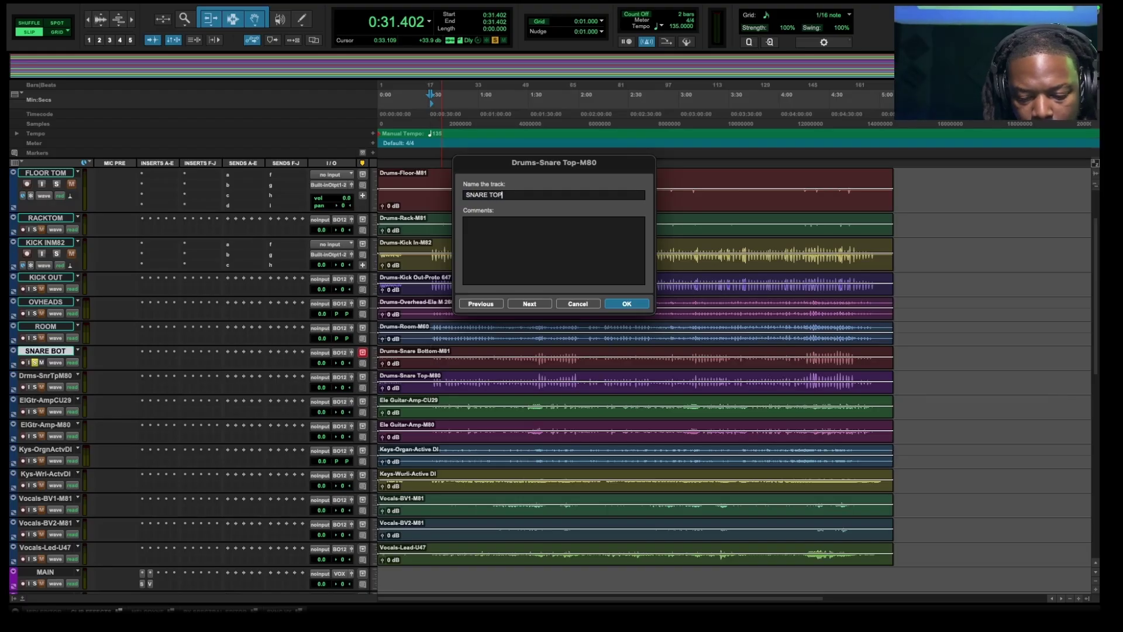
key("super+Right")
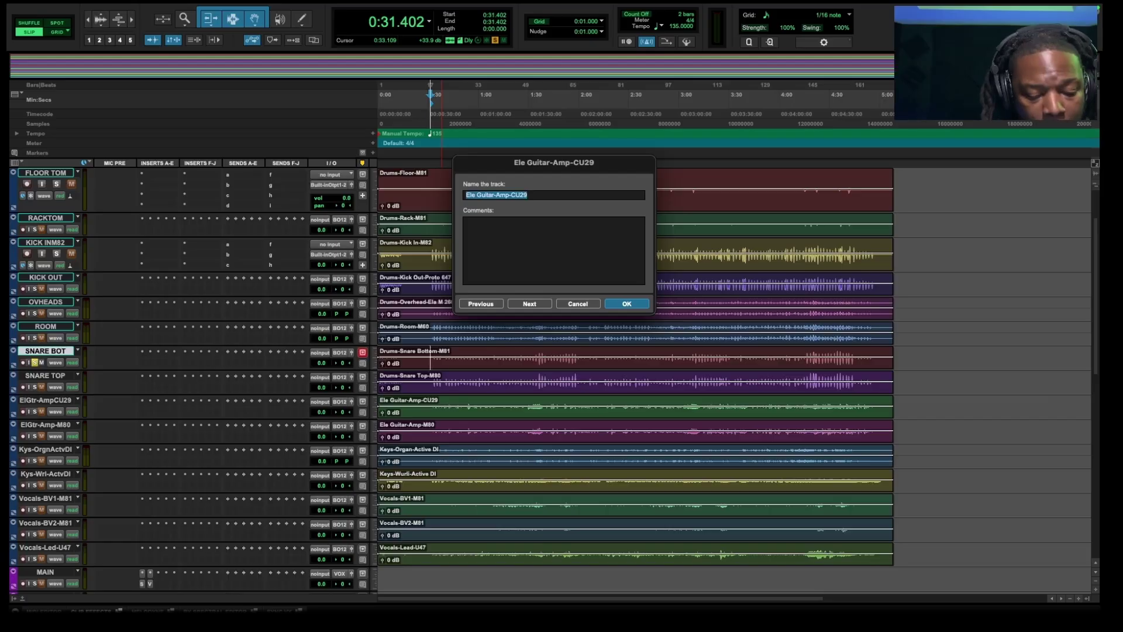
- Rename the Ele Guitar-Amp-CU29 track to ELECT GUIT and the Ele Guitar-Amp-M80 track to ELECT GUIT 2
type("ELE")
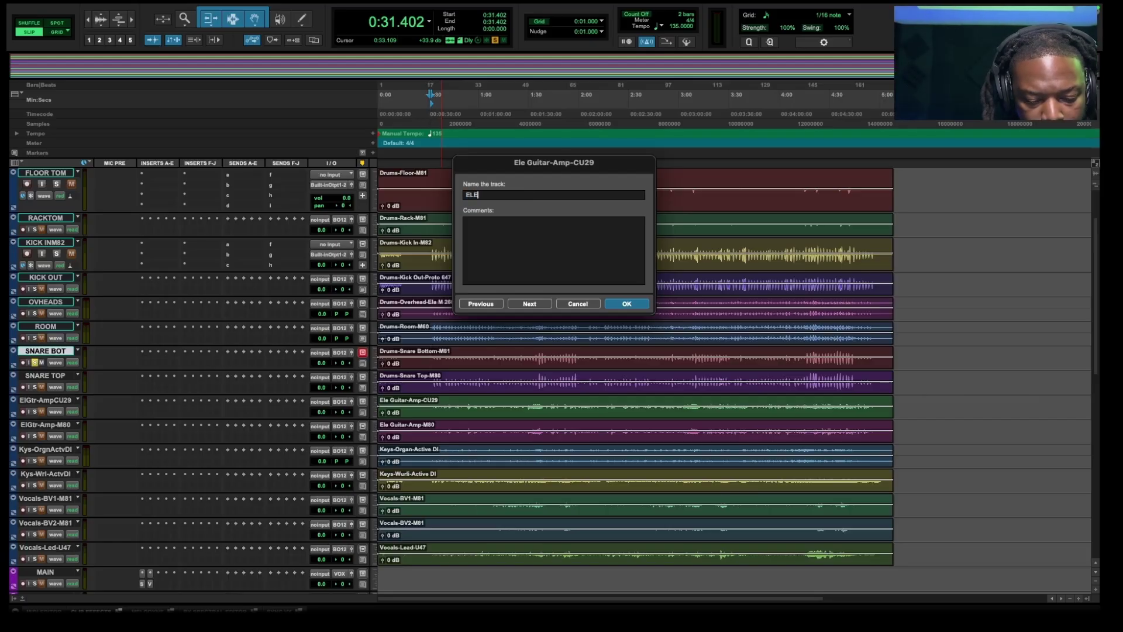
type("CT GUIT")
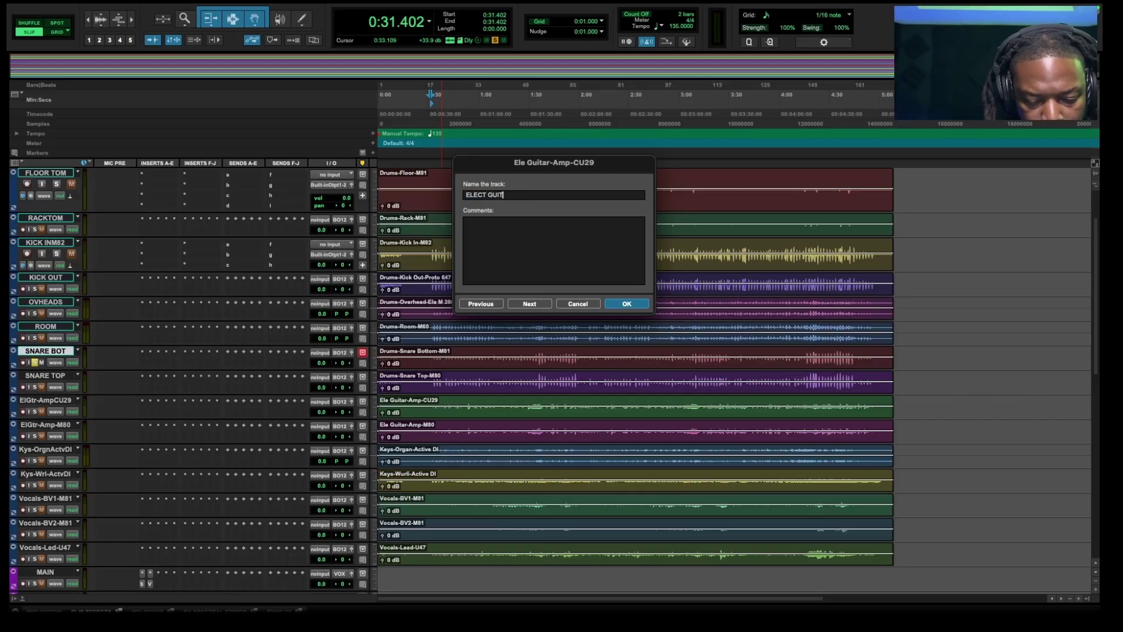
key("super+Right")
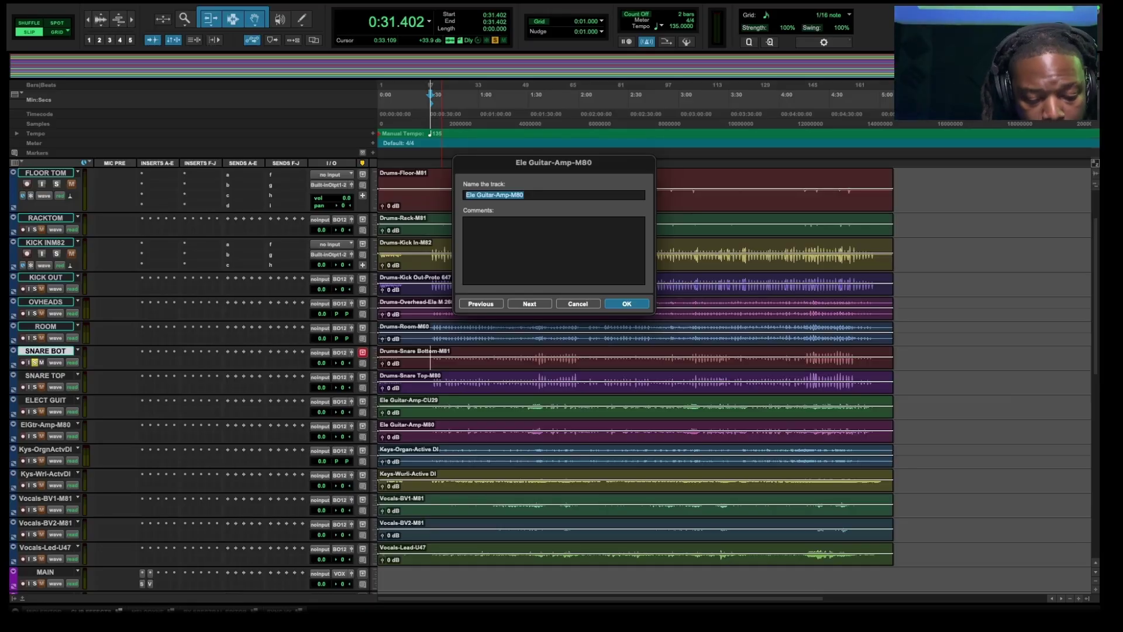
type("ELECT")
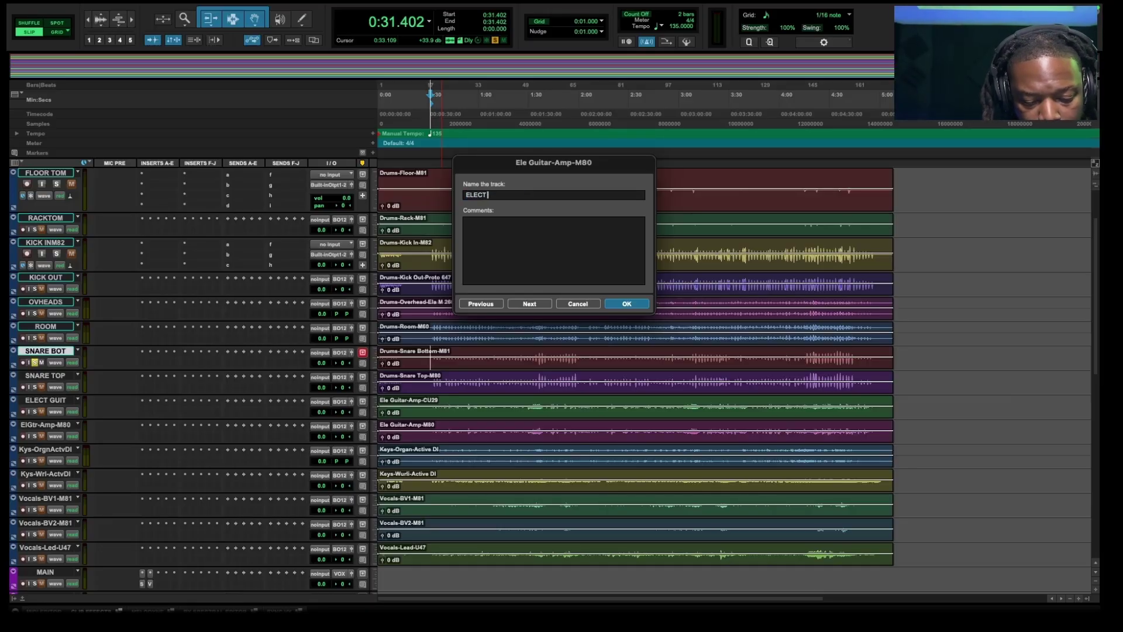
type(" GUIT")
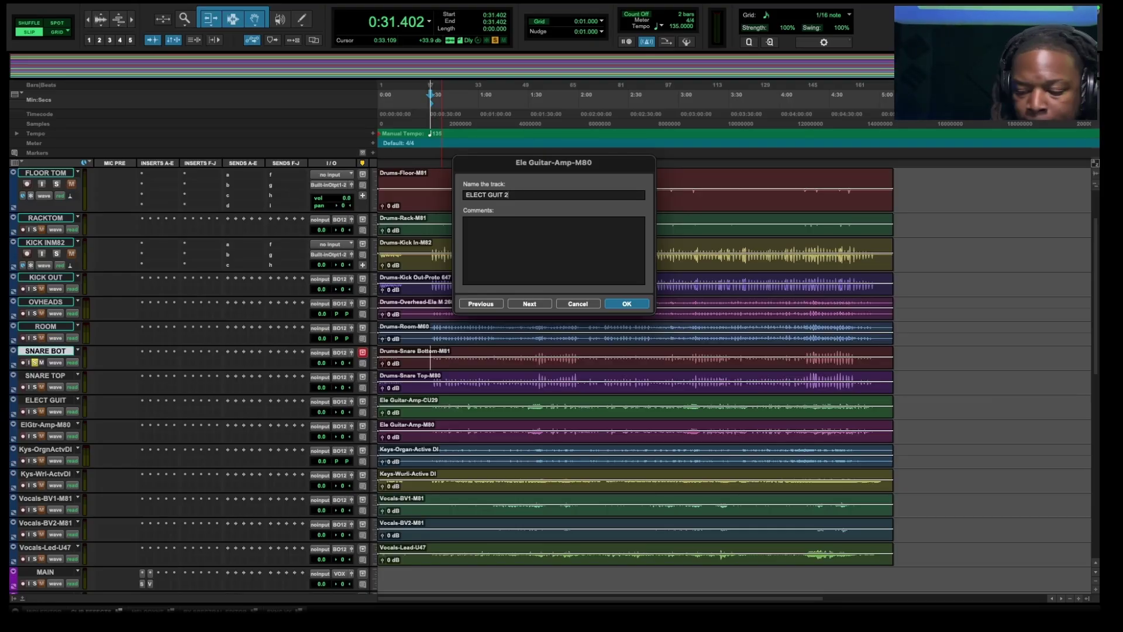
type(" 2")
key("super+Right")
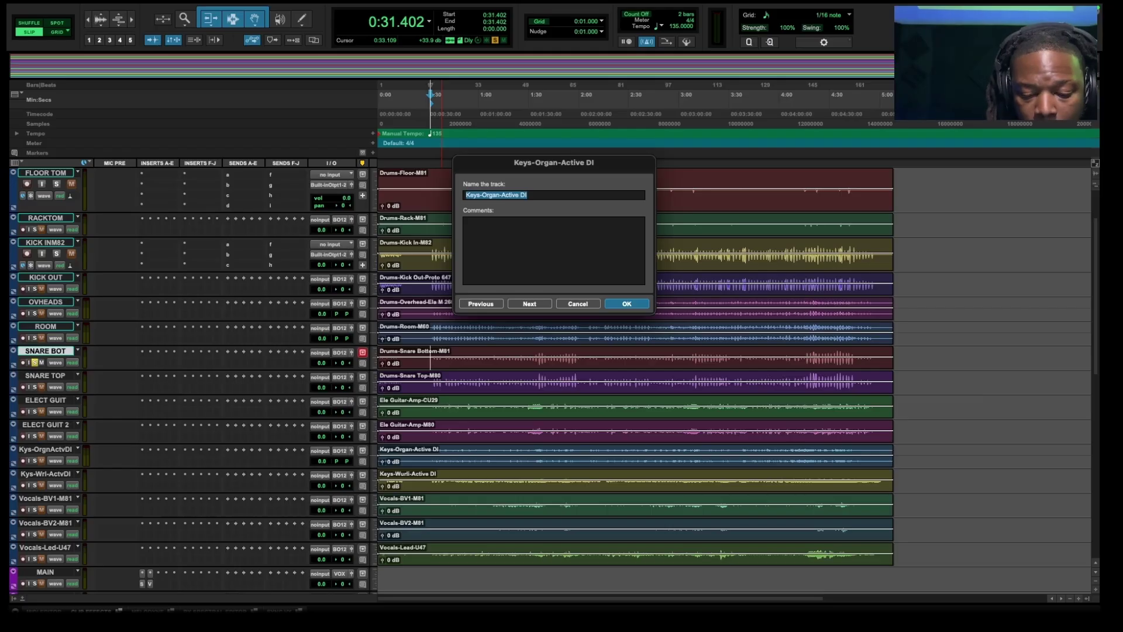
- Rename the Keys-Organ-Active DI track to ORGAN and finish the run of track renaming
type("ORGAN")
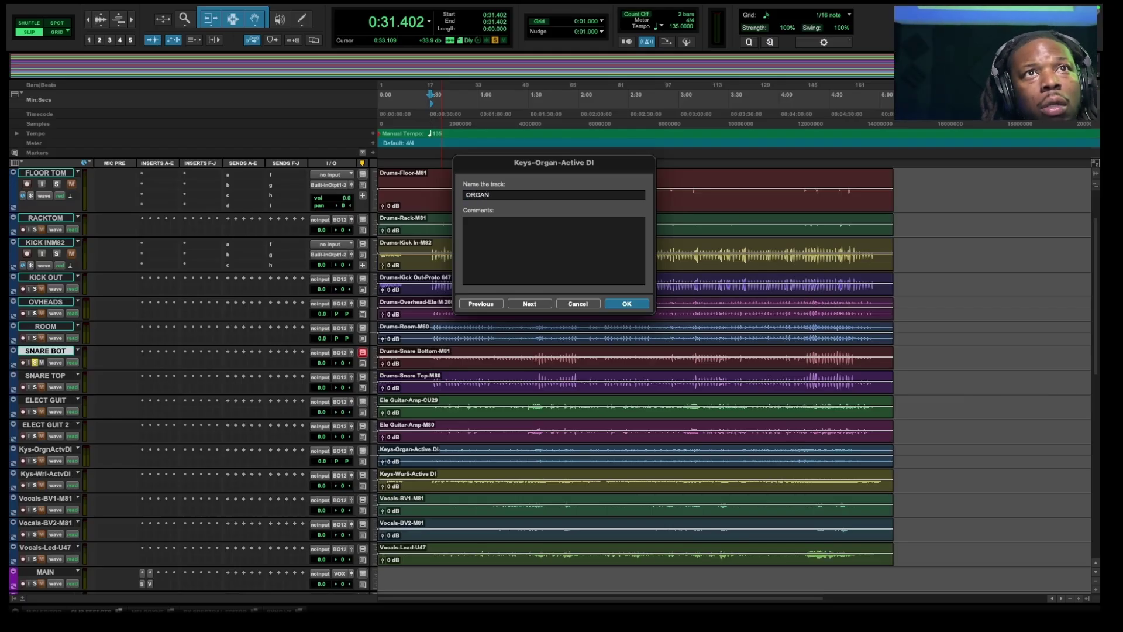
key("super+Right")
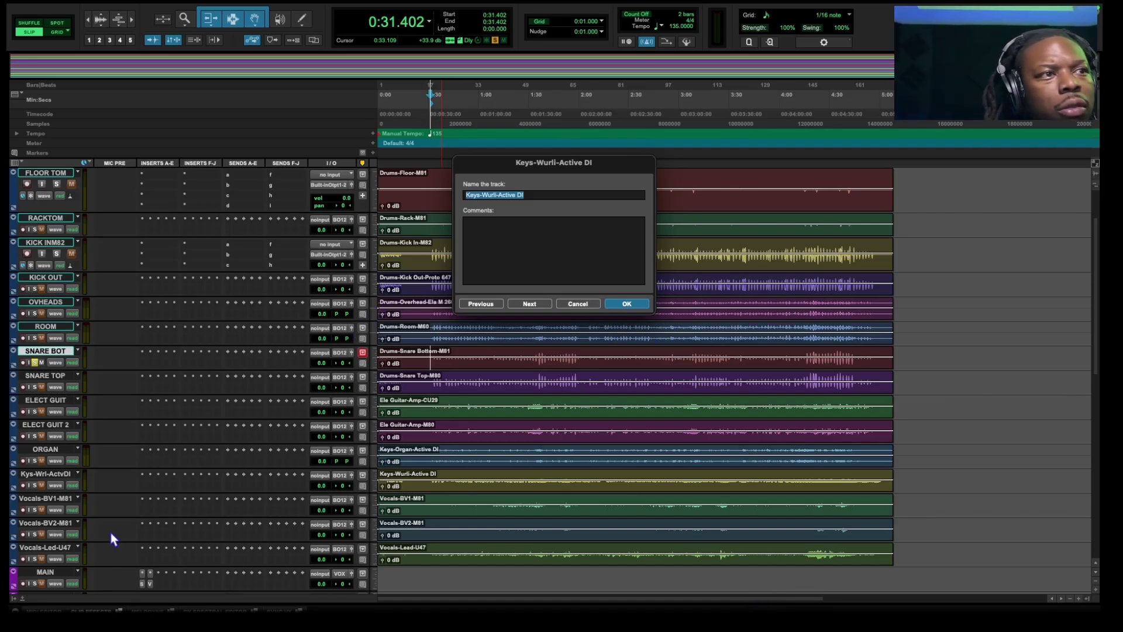
left_click(626, 304)
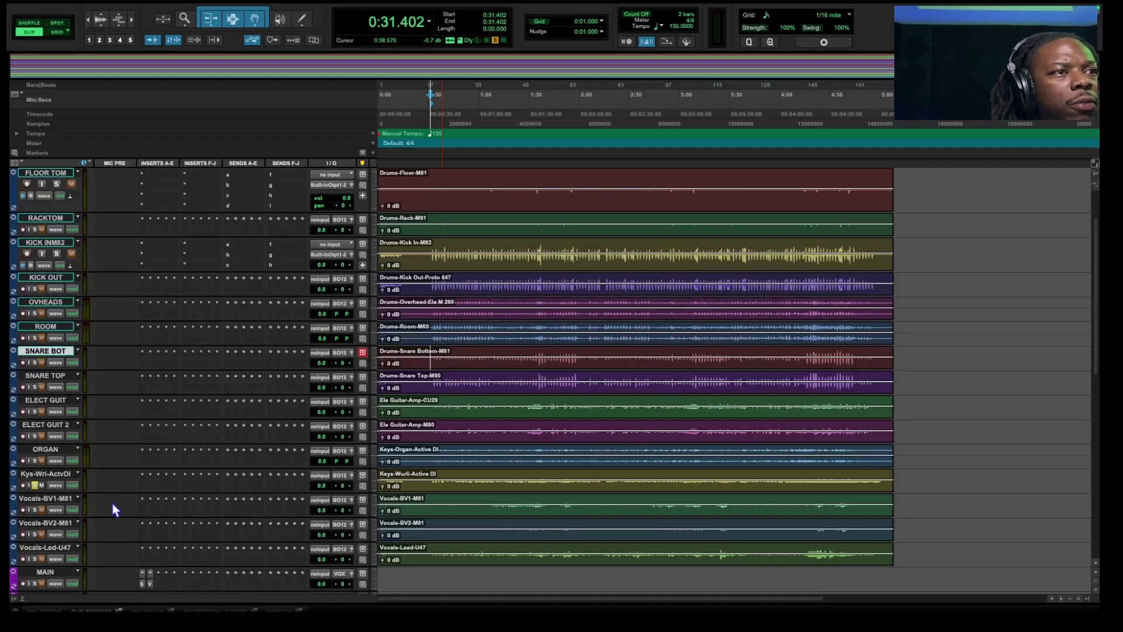
- Audition the soloed Keys-Wurli-Active DI track from about 0:31 and from about 1:06, and stop playback
left_click(431, 475)
key("space")
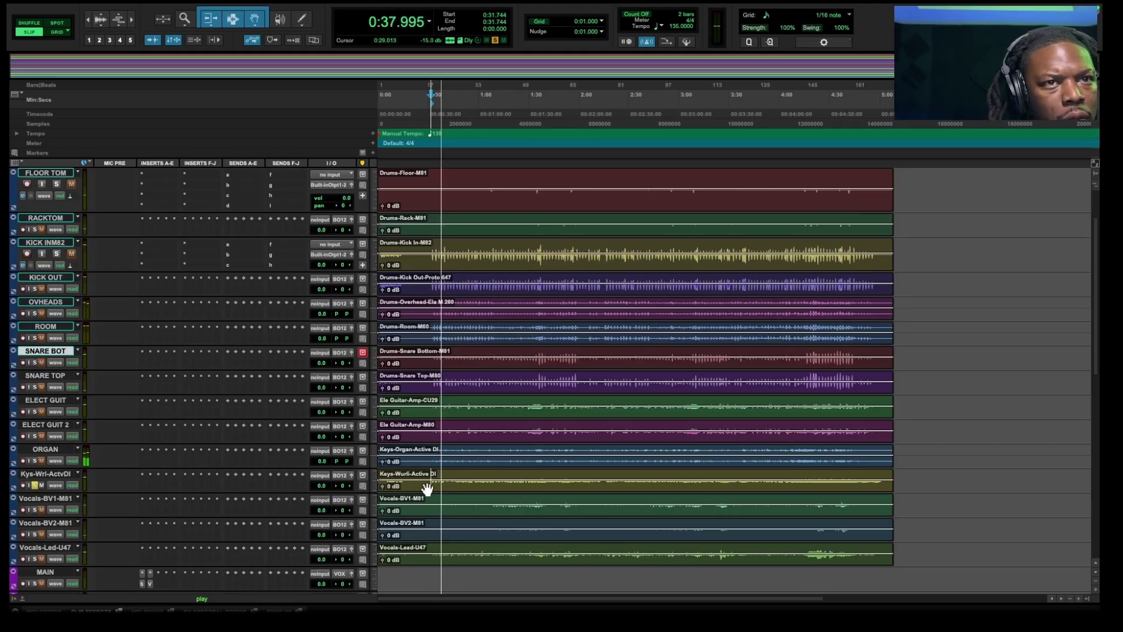
left_click(489, 475)
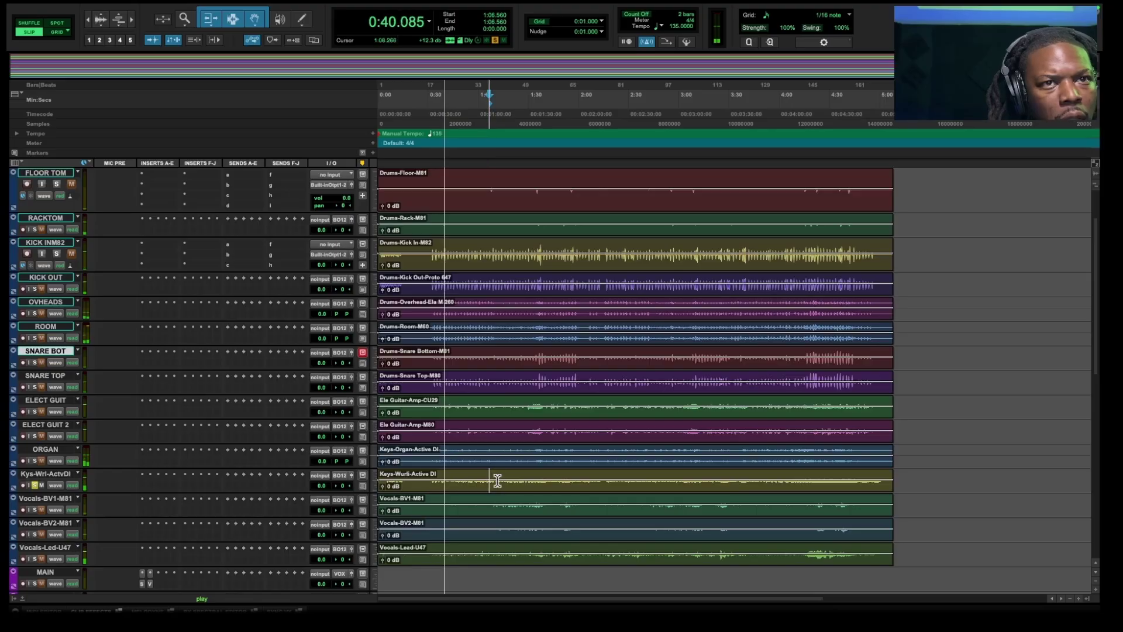
key("space")
key("space")
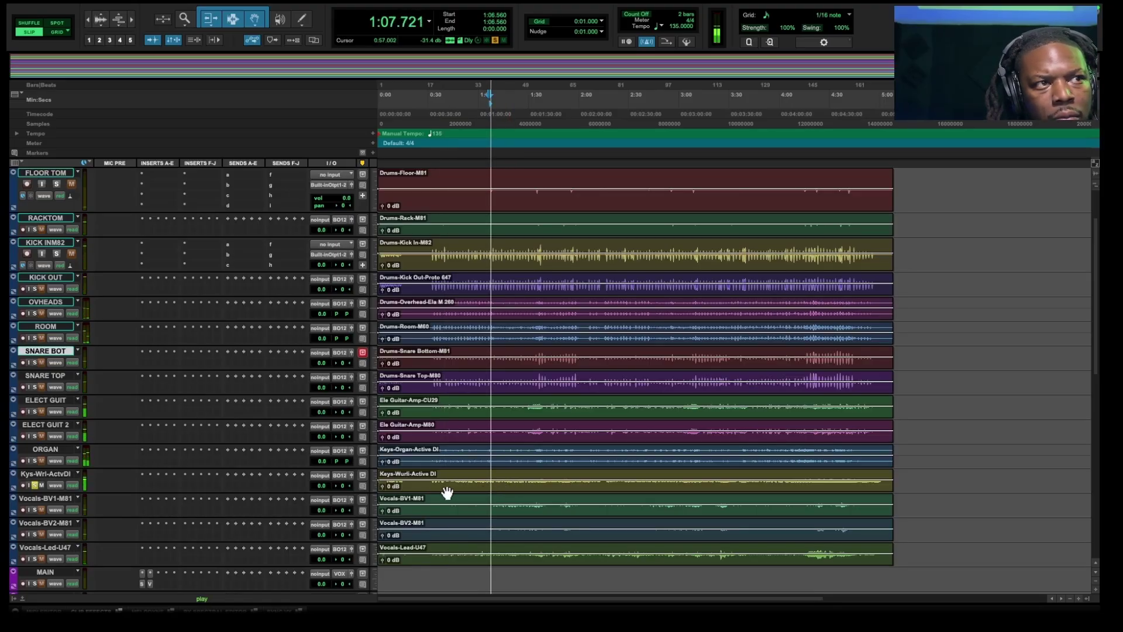
key("space")
- Rename the Keys-Wurli-Active DI track to BASS SYNTH
double_click(50, 474)
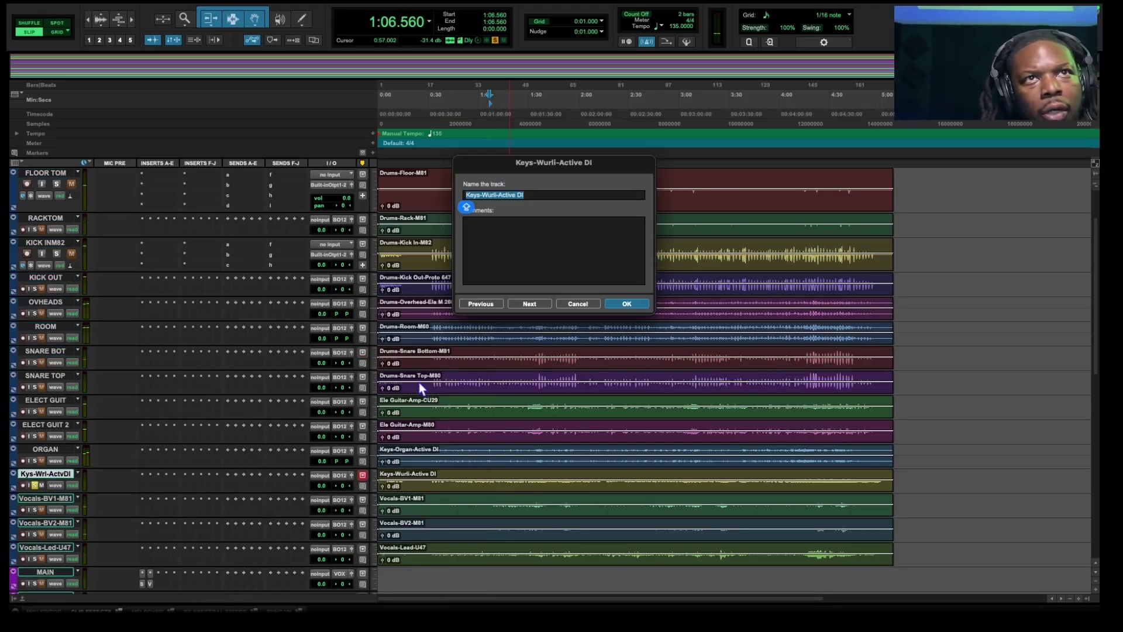
type("KEYS")
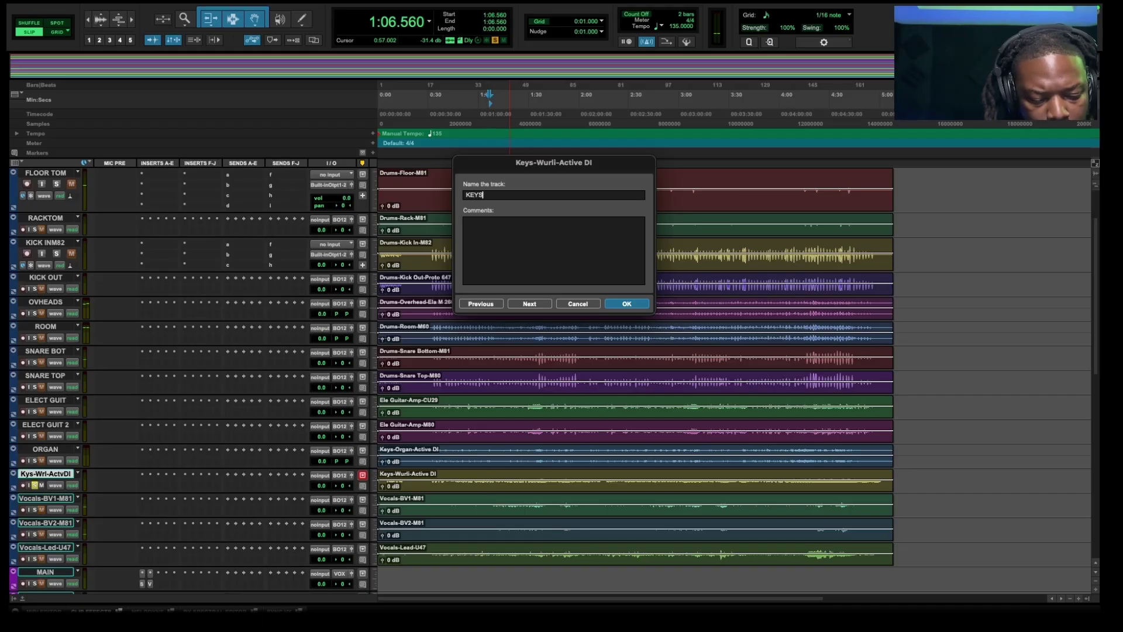
type(" SY")
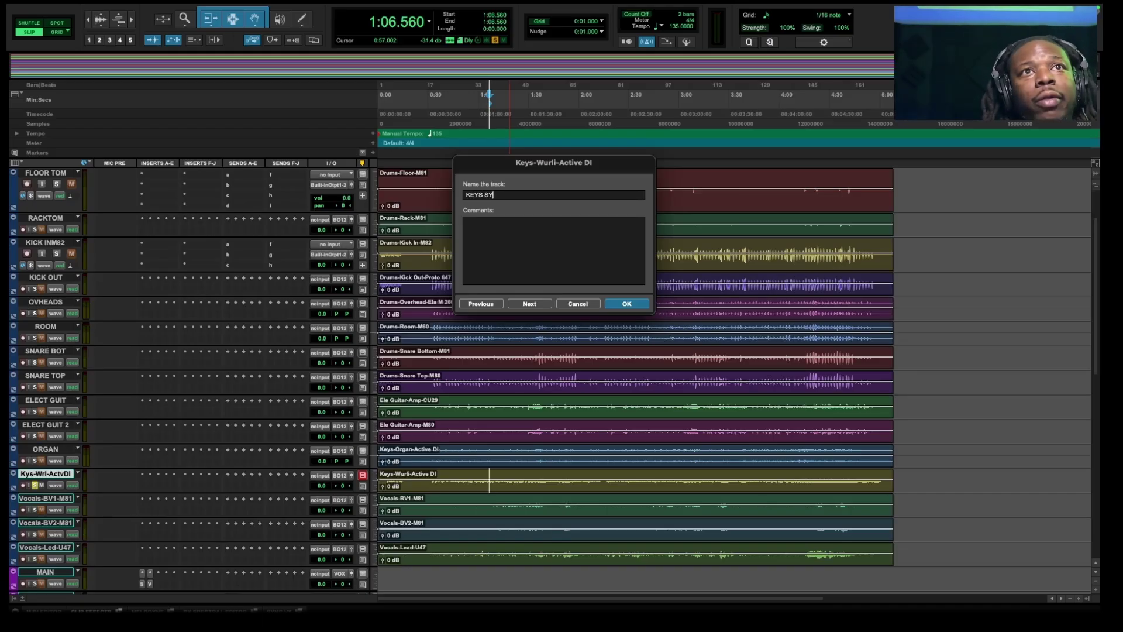
type("NTH")
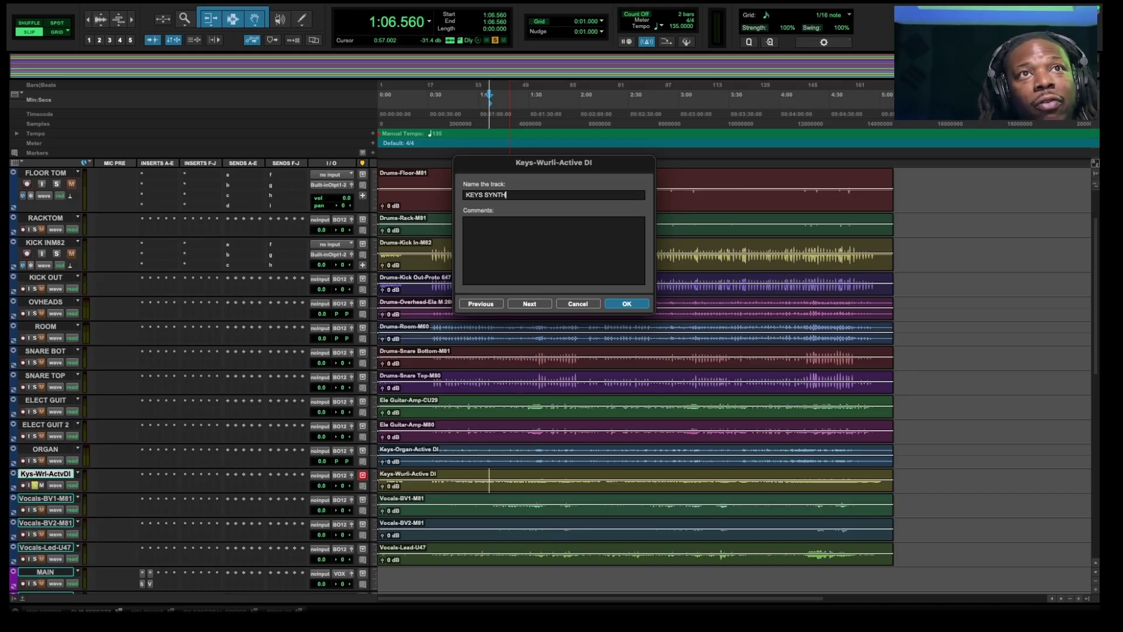
double_click(479, 196)
type("BASS")
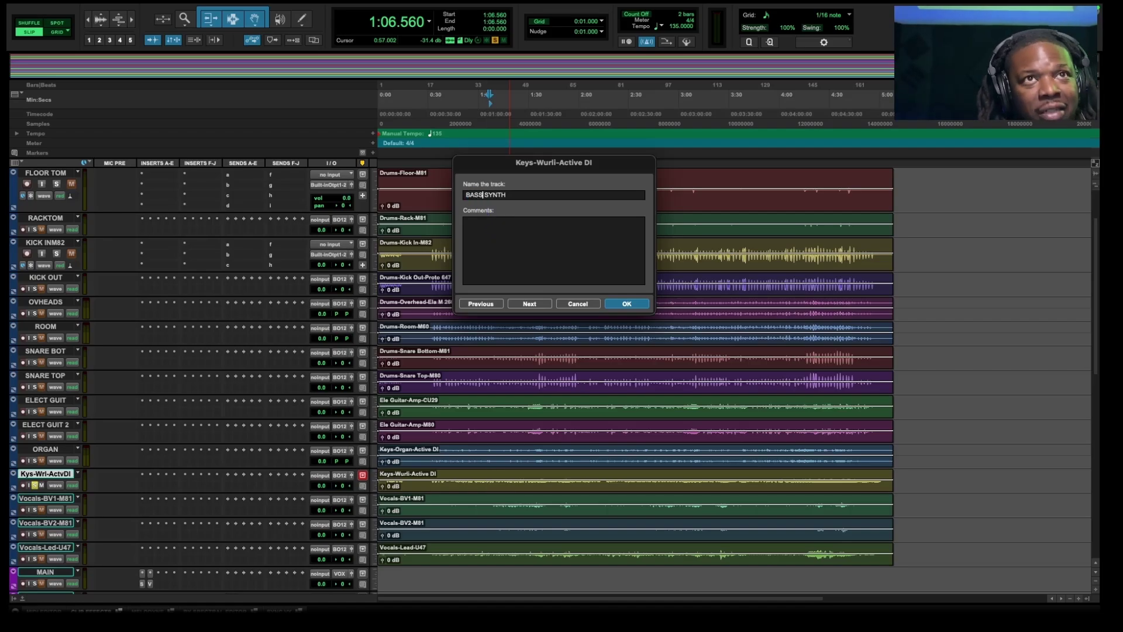
left_click(627, 303)
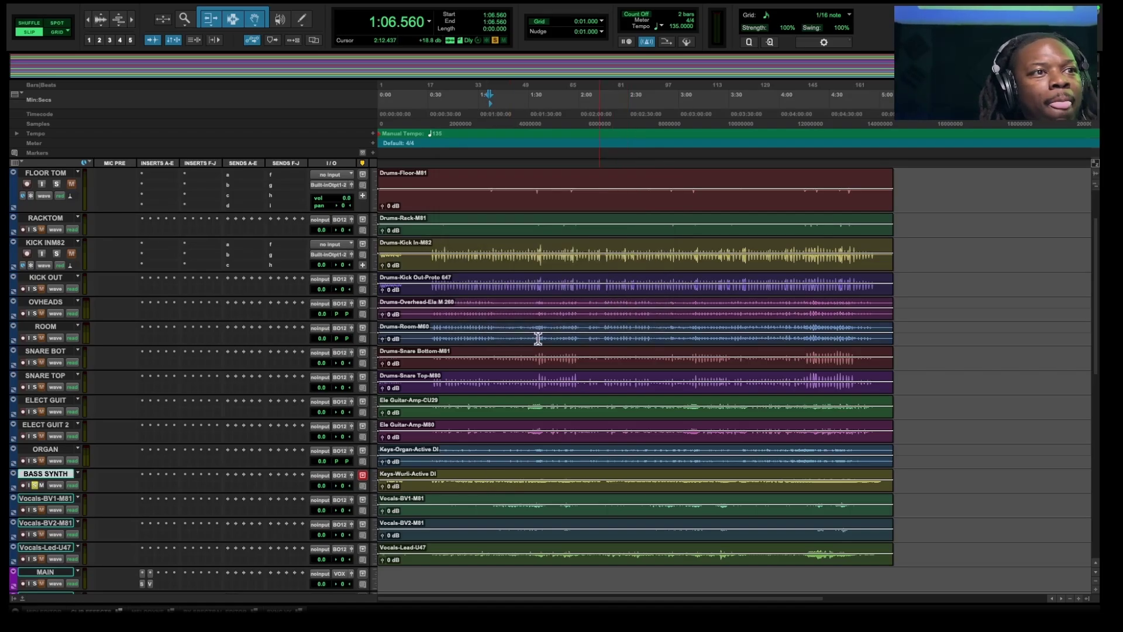
- Switch the solo from BASS SYNTH to the Vocals-BV1-M81 track and audition it from about 1:06
left_click(35, 485)
left_click(35, 509)
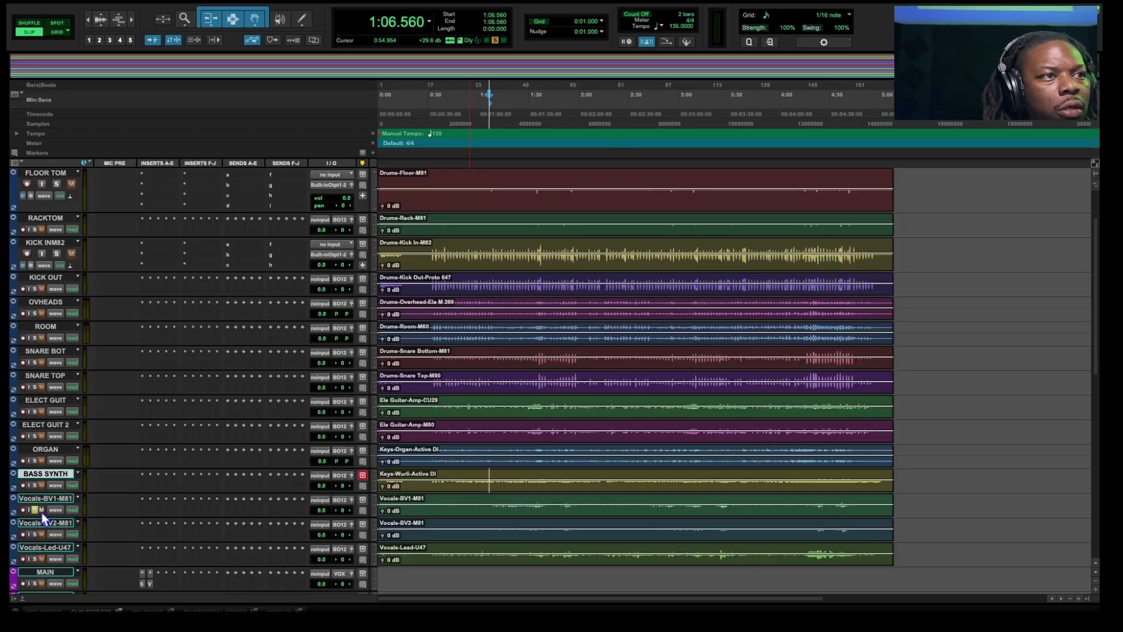
key("space")
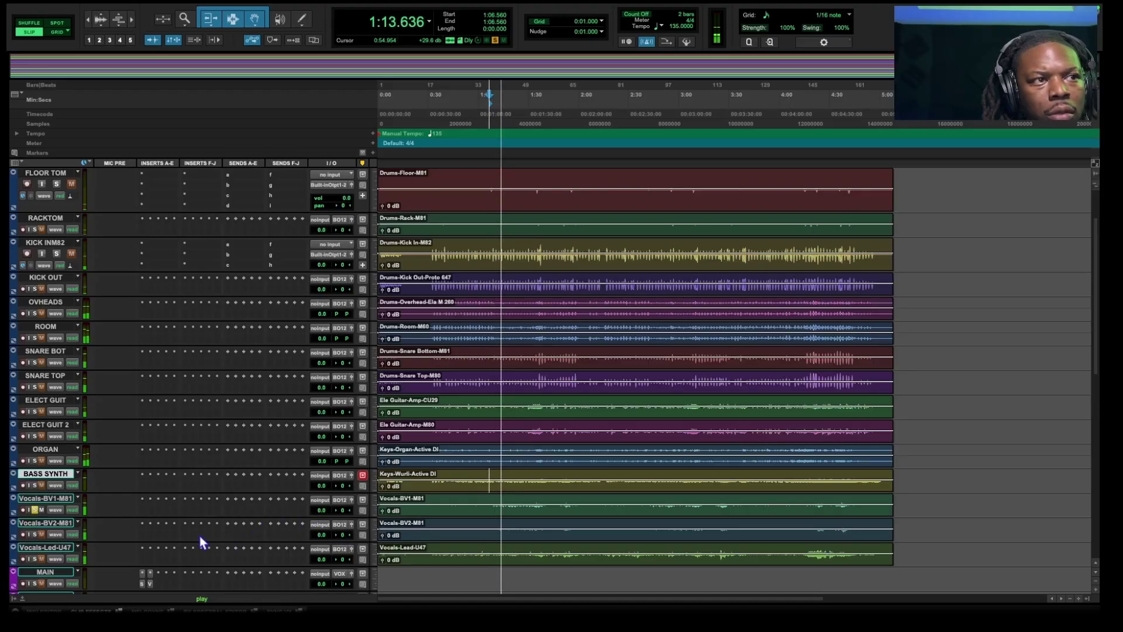
- Rename the Vocals-BV1-M81 track to FM BGV while playback continues
double_click(45, 498)
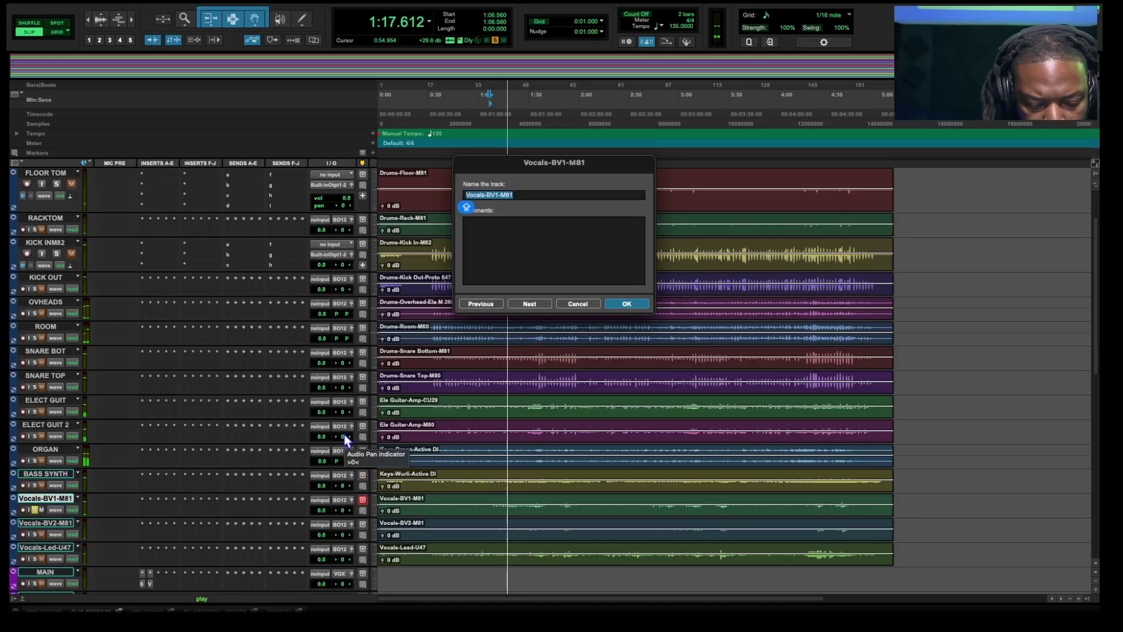
type("FM B")
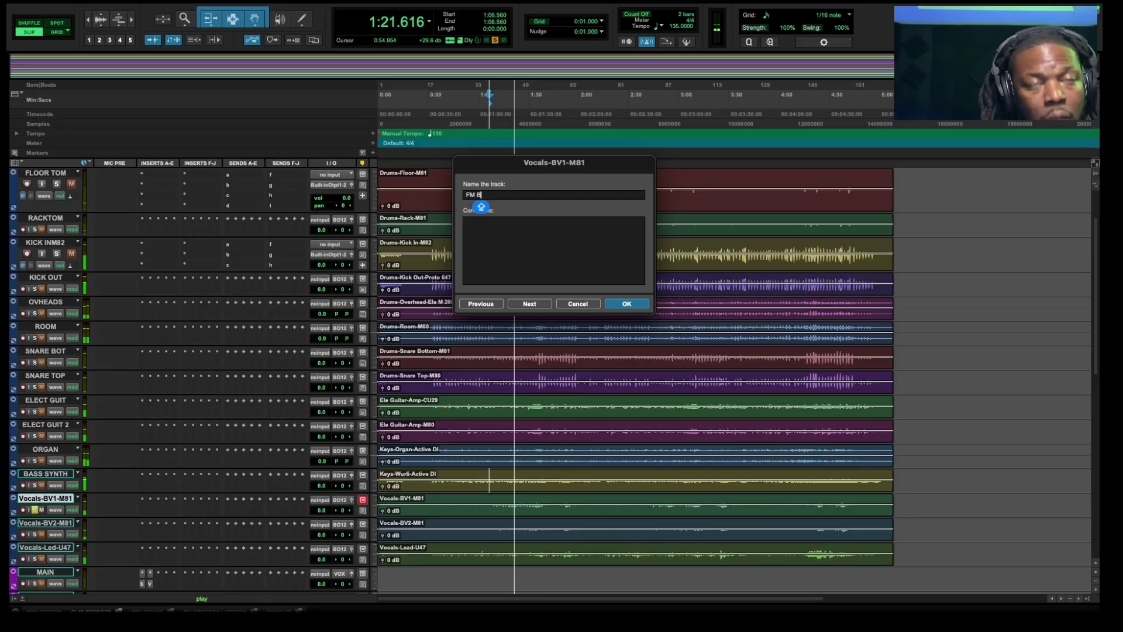
type("V")
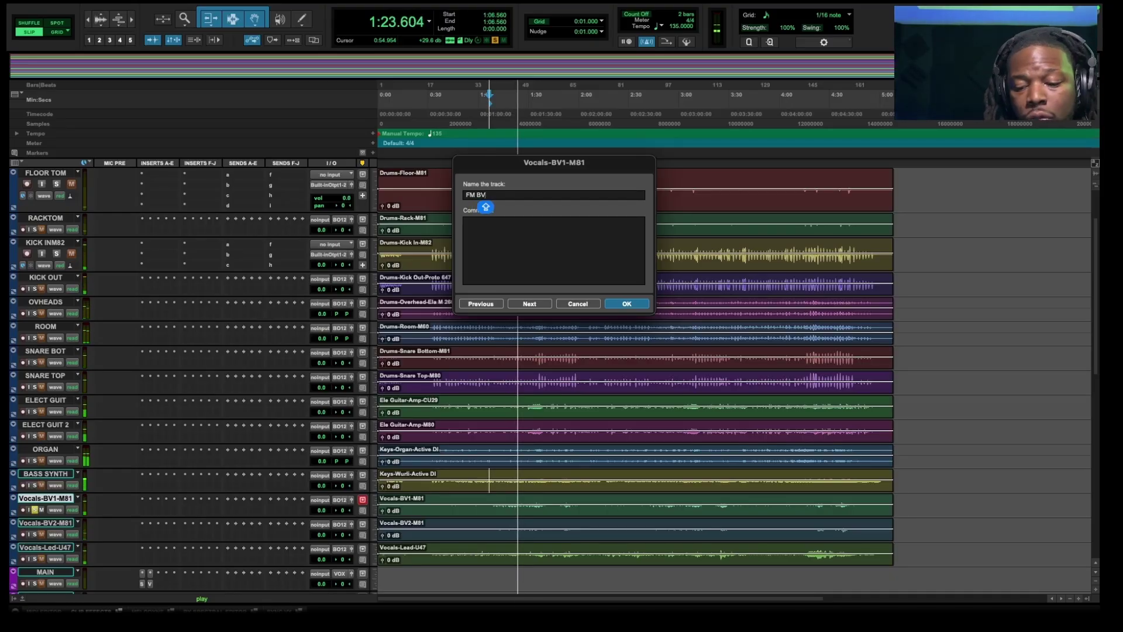
key("BackSpace")
type("GV")
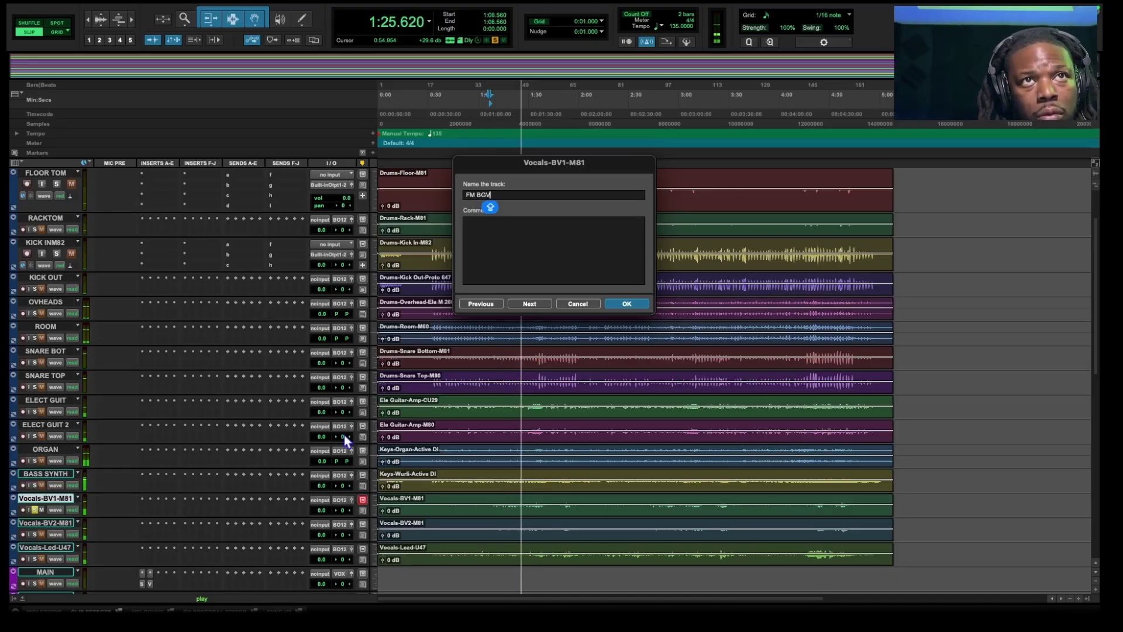
left_click(626, 303)
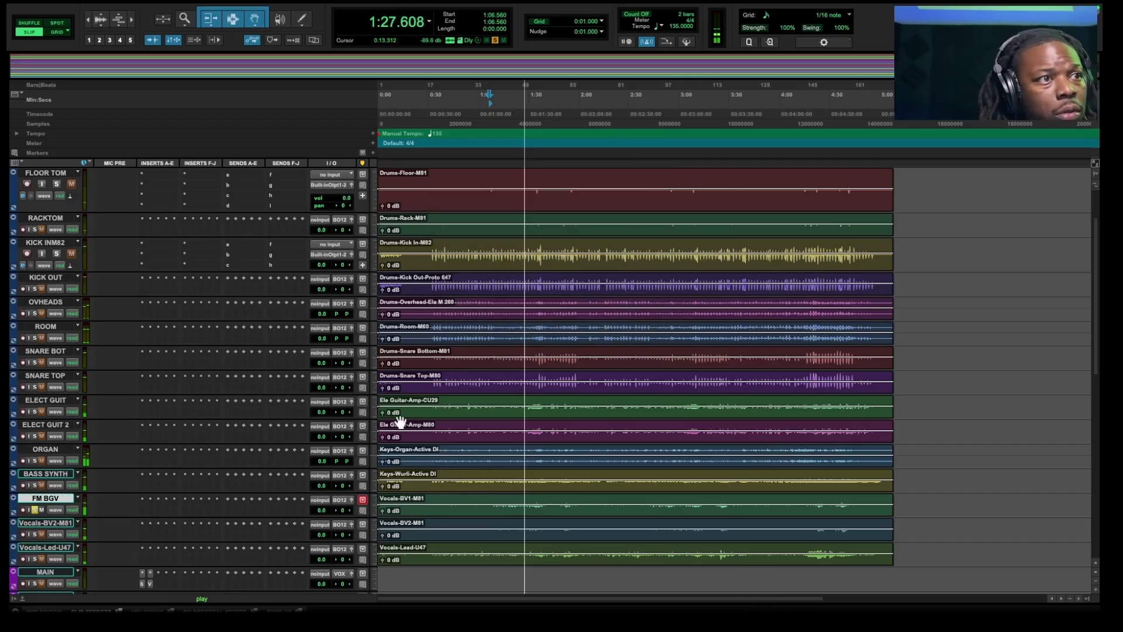
- Switch the solo from FM BGV to the Vocals-BV2-M81 track and stop playback
left_click(34, 510)
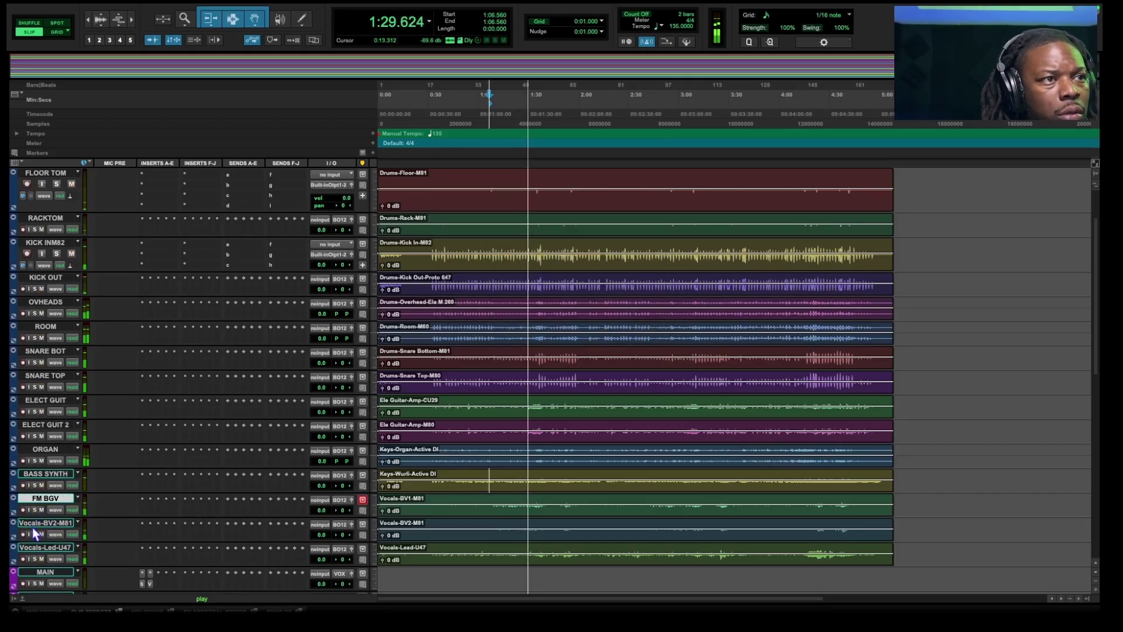
left_click(35, 534)
key("space")
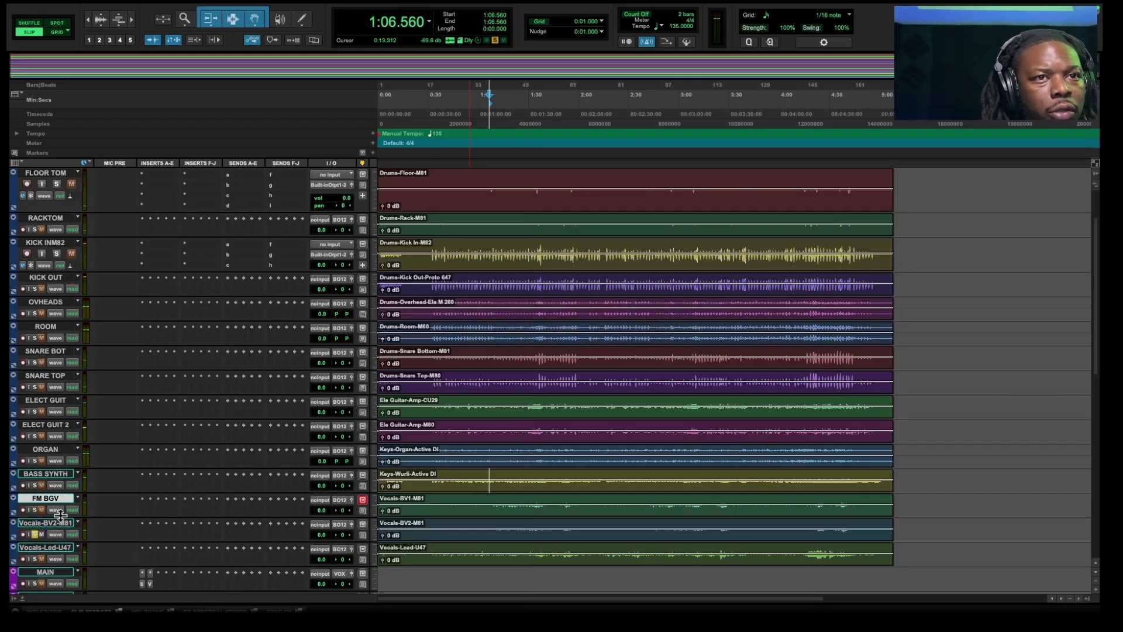
- Audition the soloed Vocals-BV2-M81 track from about 1:06 and rename it M BGV during playback
key("space")
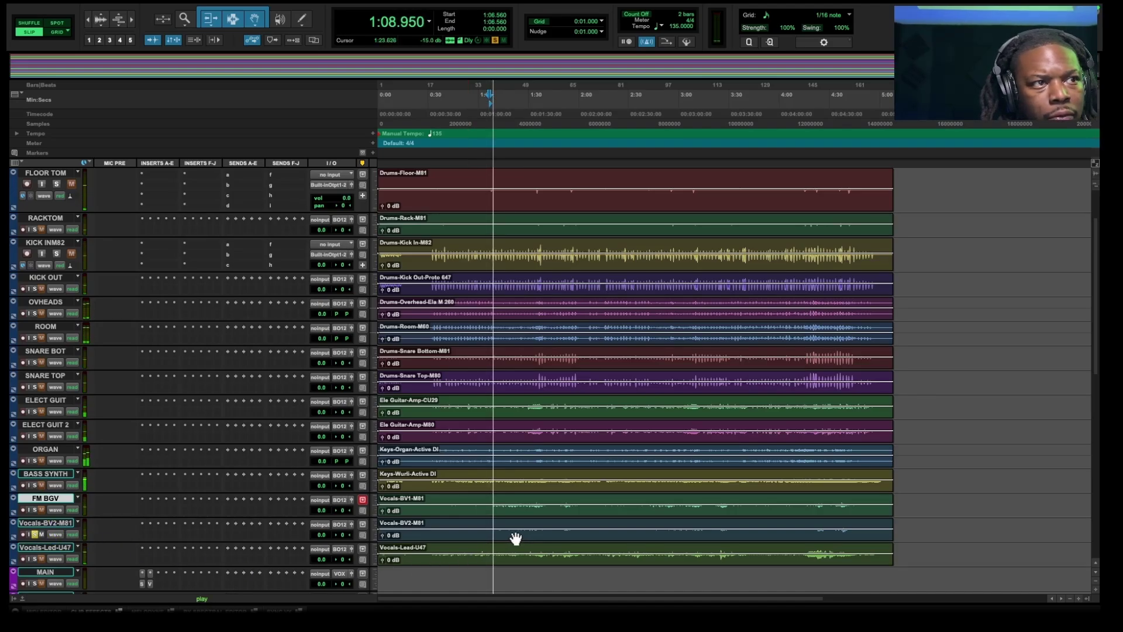
double_click(41, 523)
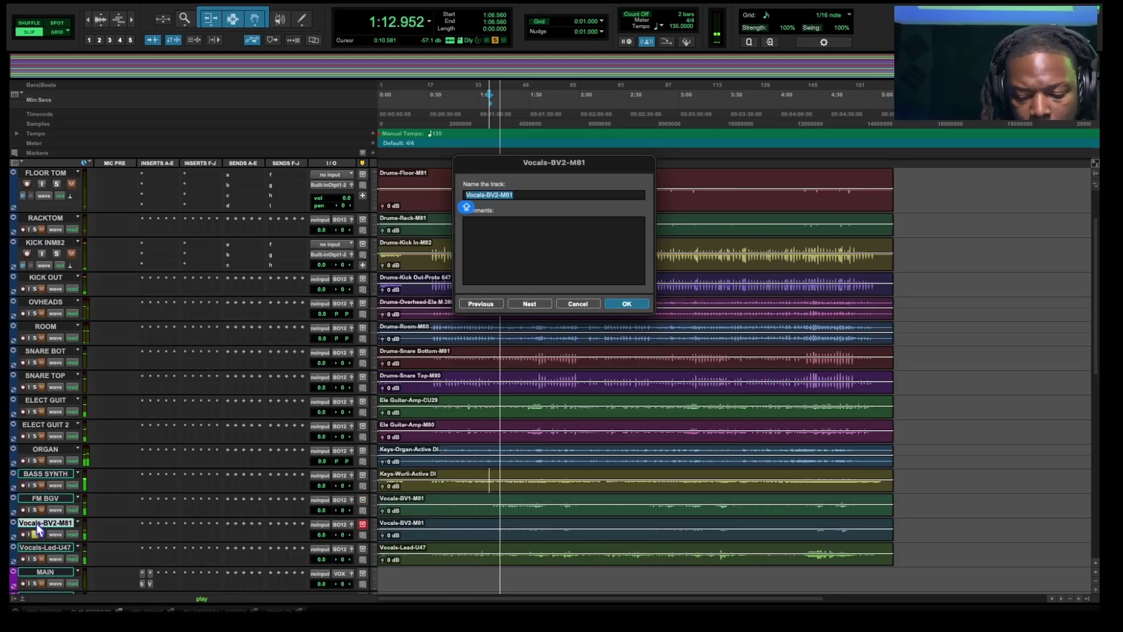
type("M")
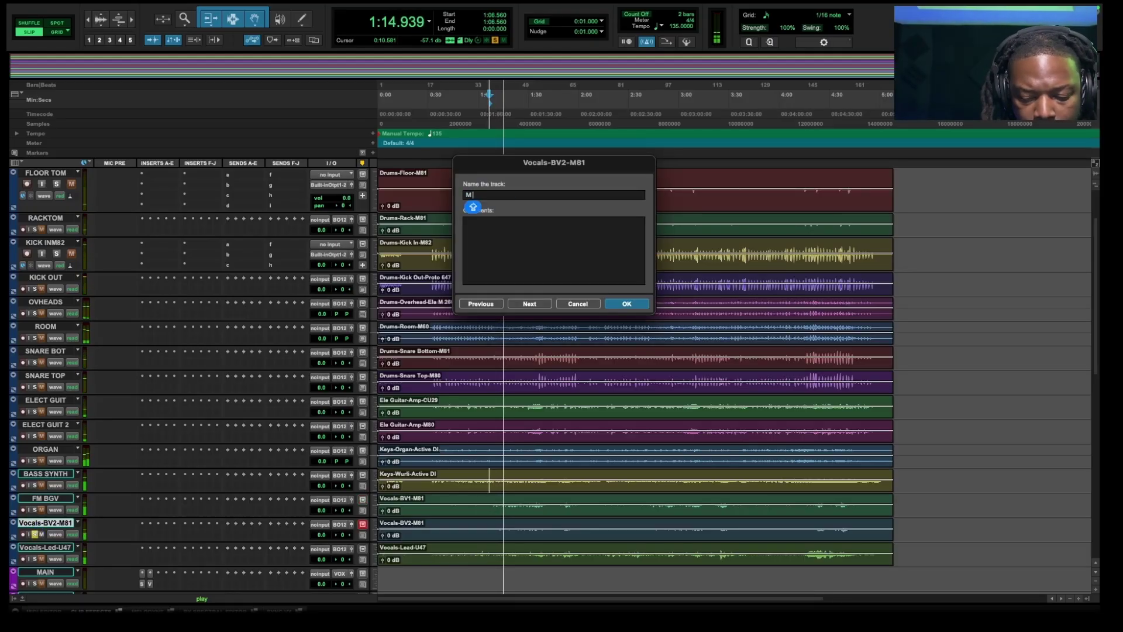
type(" B")
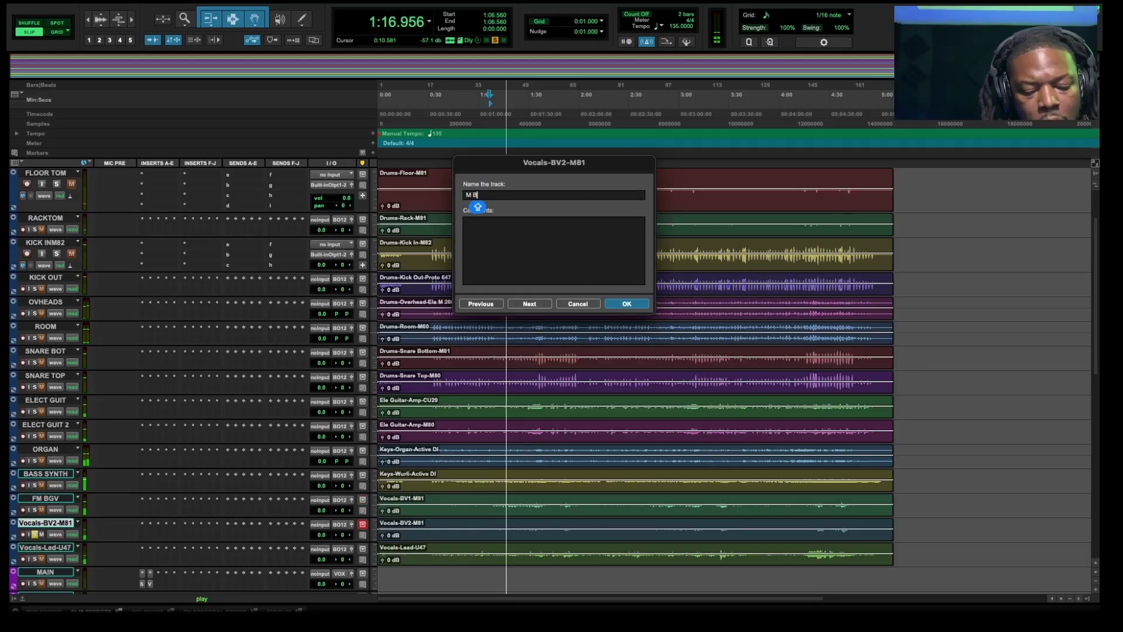
type("GV")
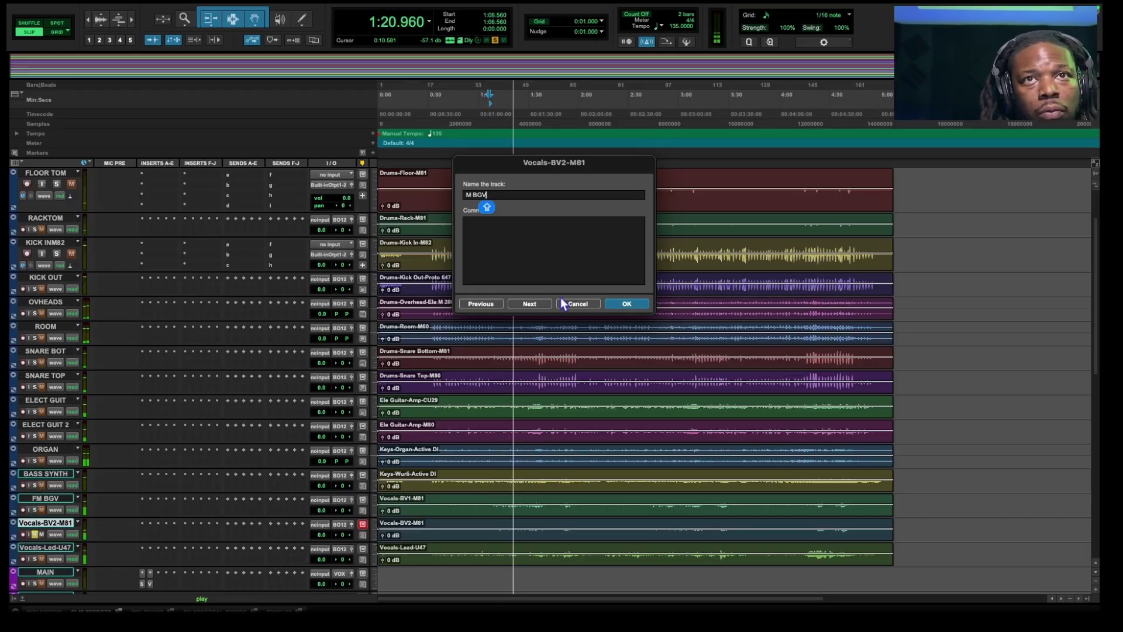
left_click(627, 304)
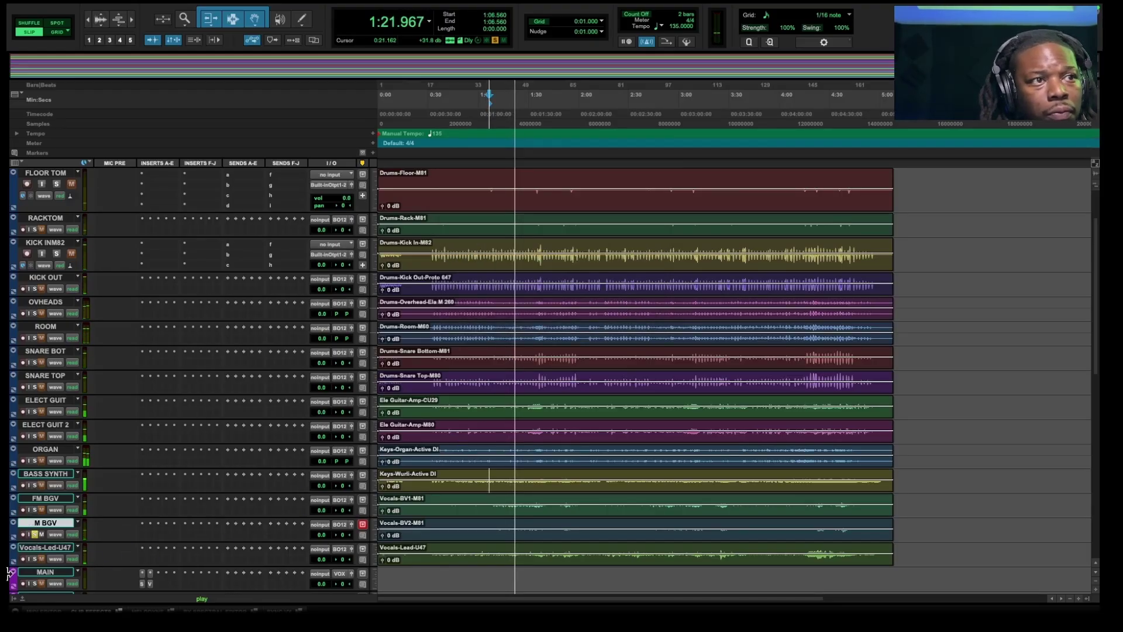
- Switch the solo from M BGV to the lead vocal track Vocals-Lead-U47 and briefly audition it from about 1:06
key("space")
left_click(35, 534)
left_click(34, 559)
left_click(45, 549)
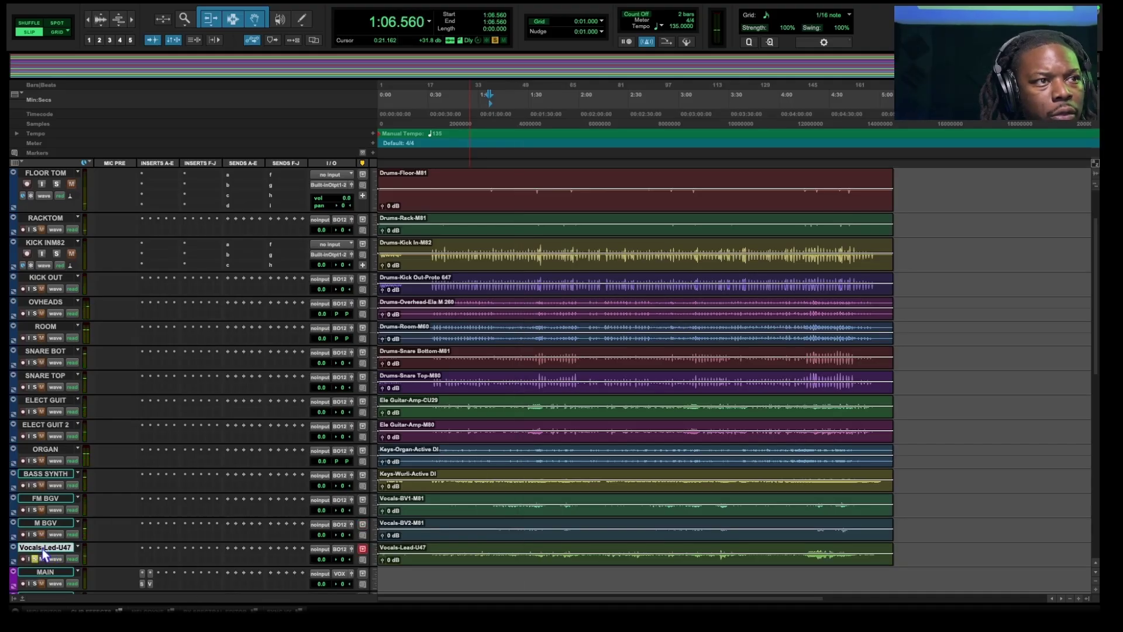
key("space")
scroll(91, 548, "down", 5)
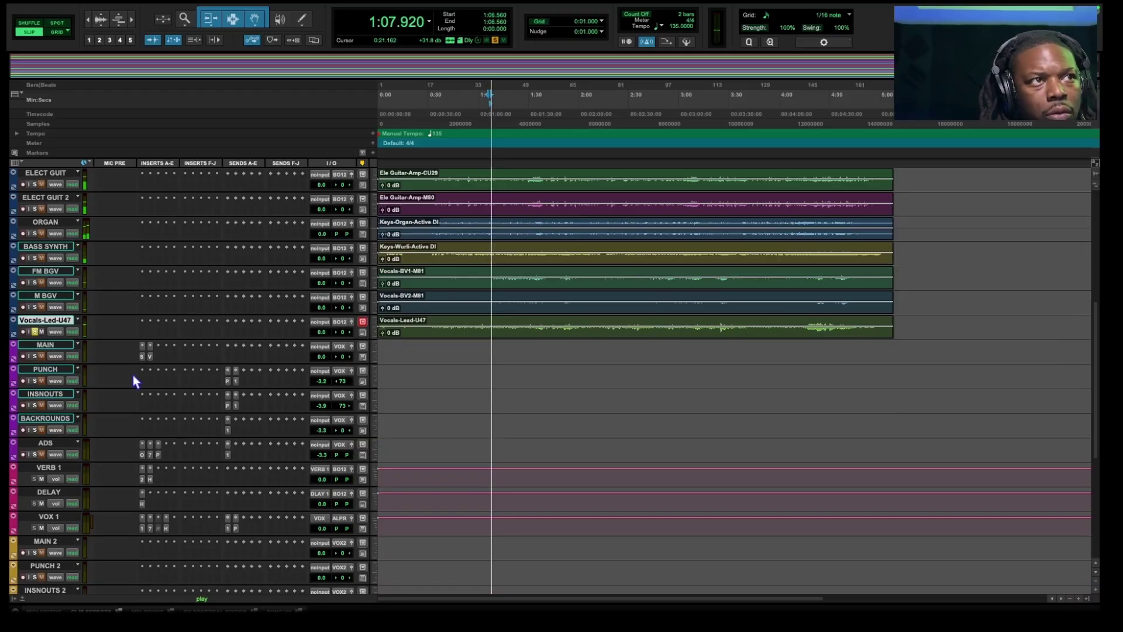
key("space")
- Rename the Vocals-Lead-U47 track to M LEAD
double_click(51, 320)
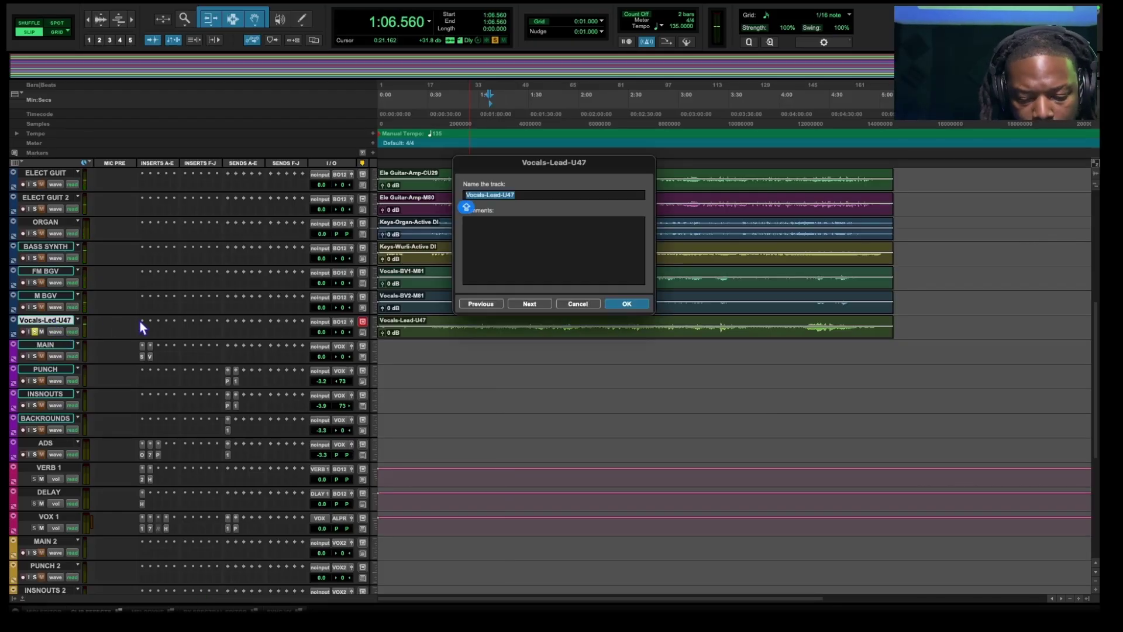
type("M LEAD")
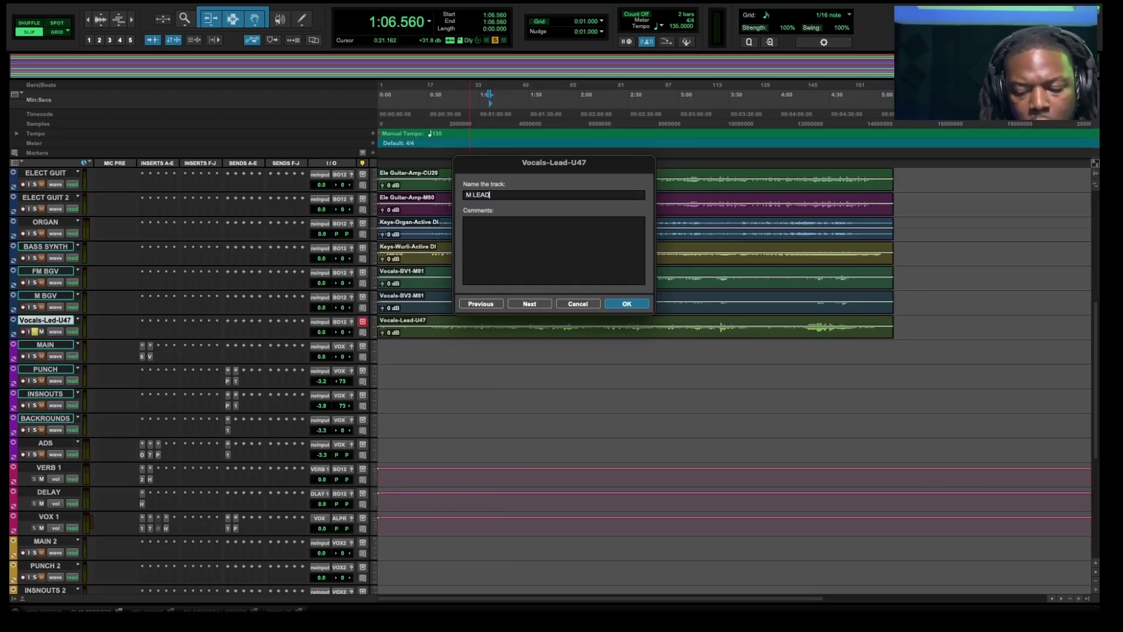
key("Return")
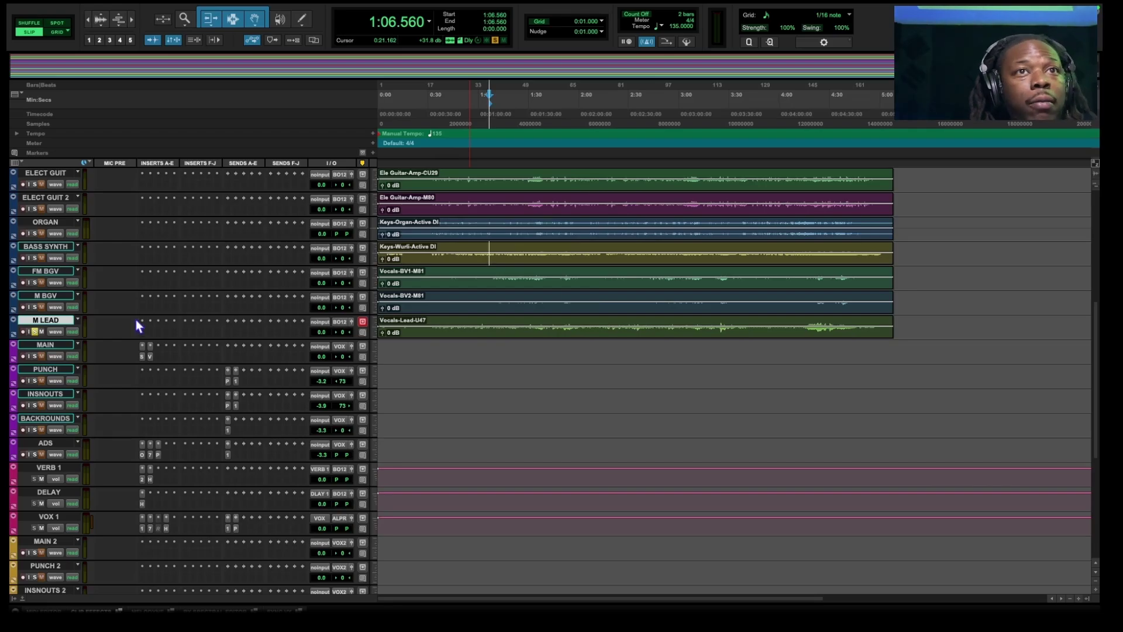
- Colour the FM BGV, M BGV and M LEAD tracks bright magenta-pink, comparing several purple shades in the Color Palette
scroll(428, 372, "up", 4)
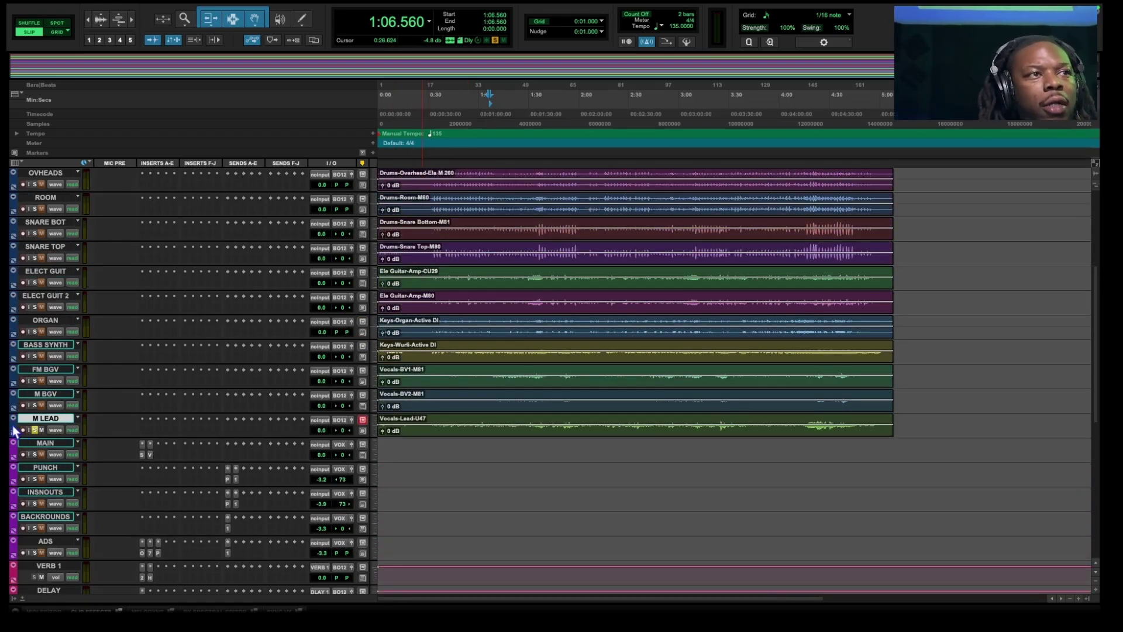
left_click(25, 370)
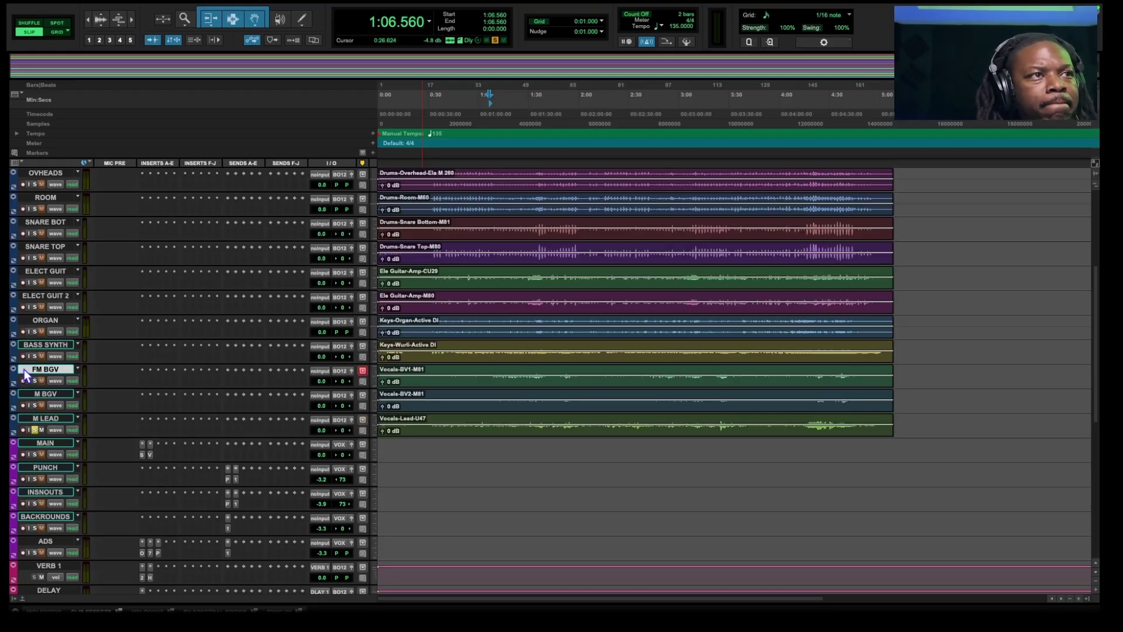
scroll(26, 375, "up", 3)
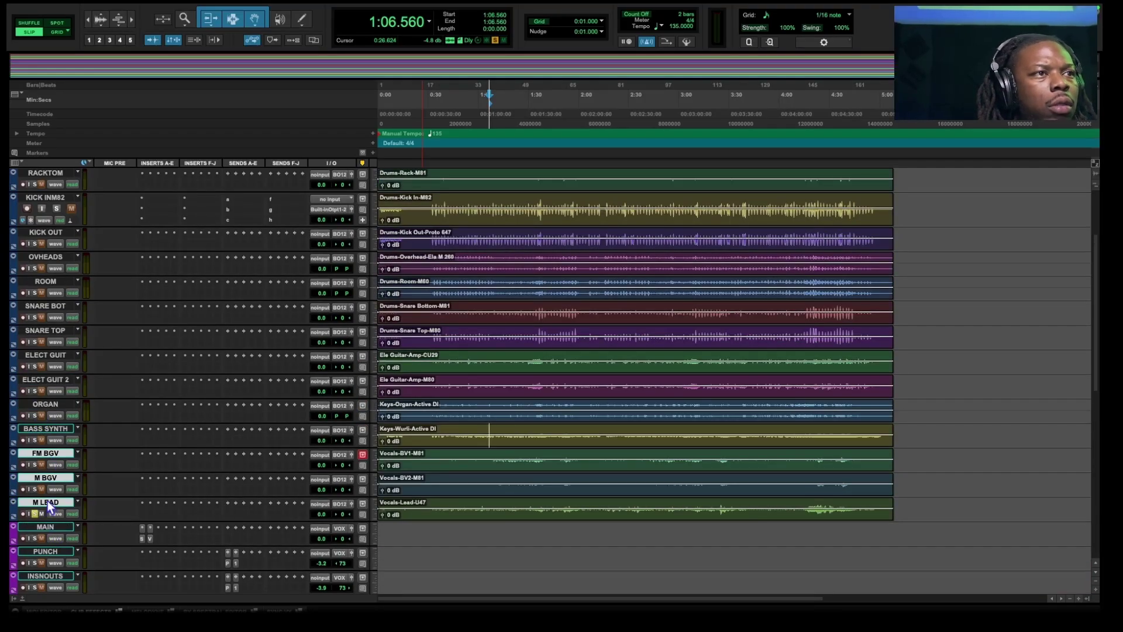
double_click(14, 465)
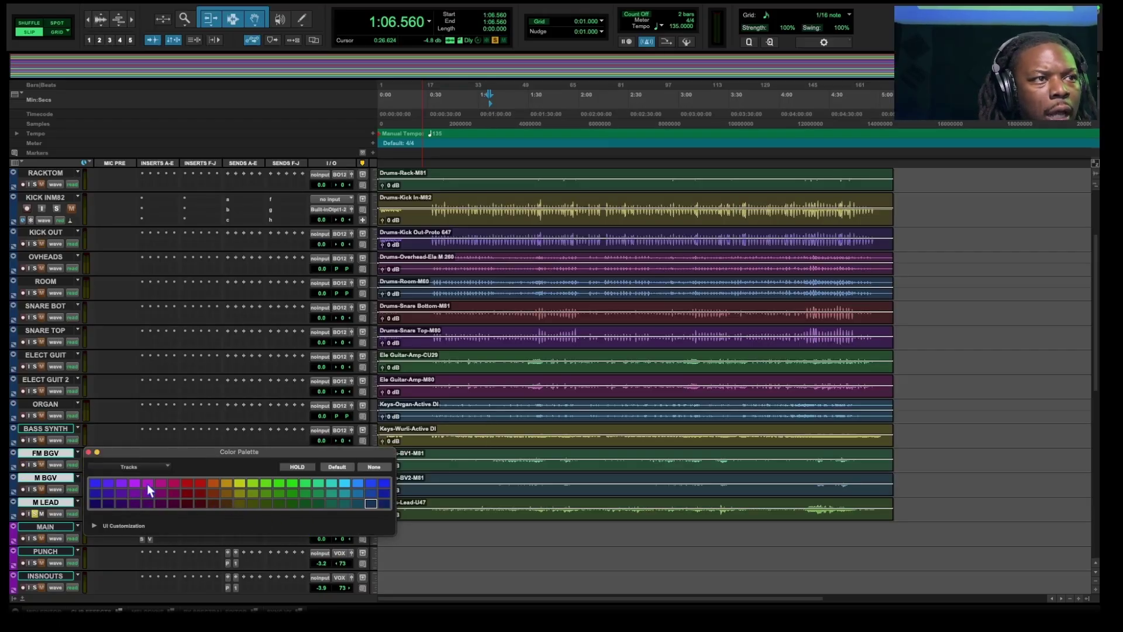
left_click(144, 485)
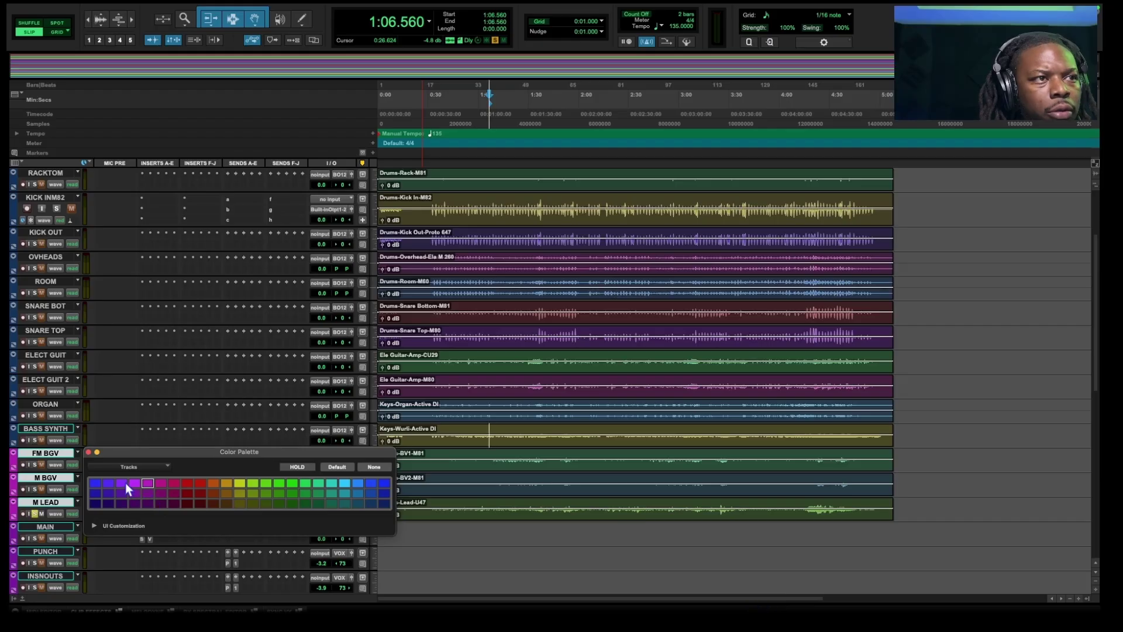
left_click(125, 483)
left_click(150, 495)
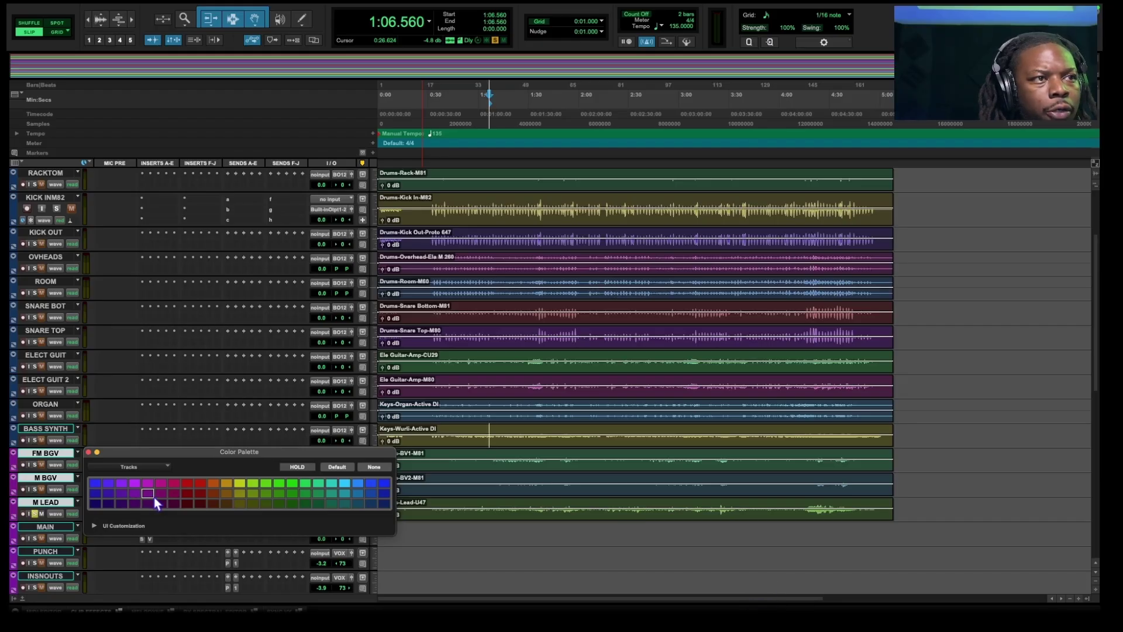
left_click(159, 505)
left_click(159, 484)
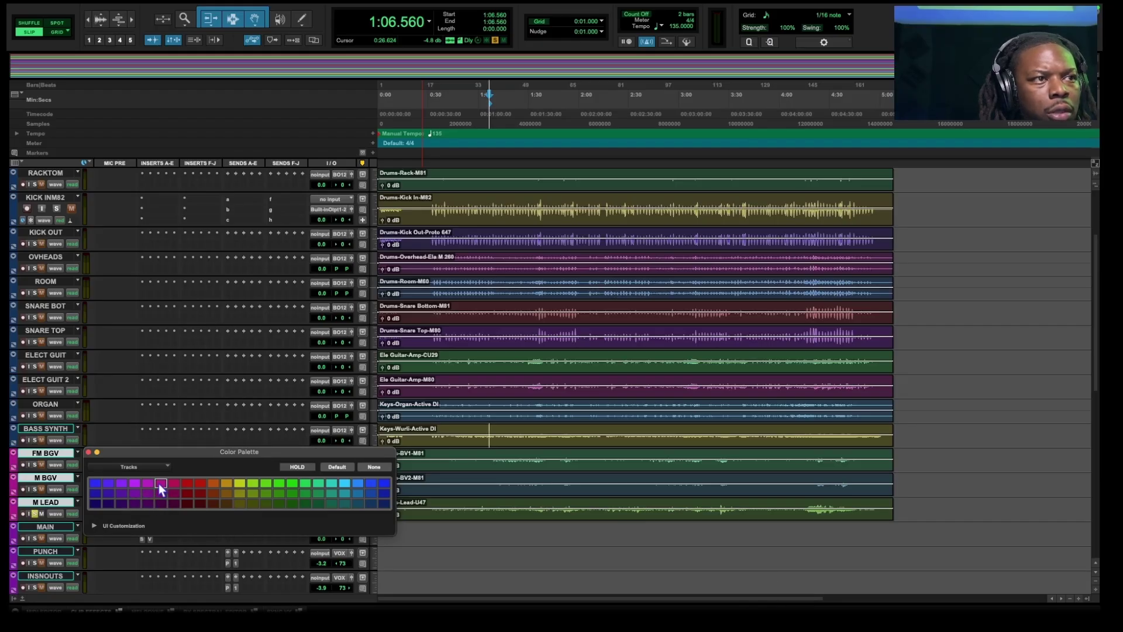
left_click(89, 452)
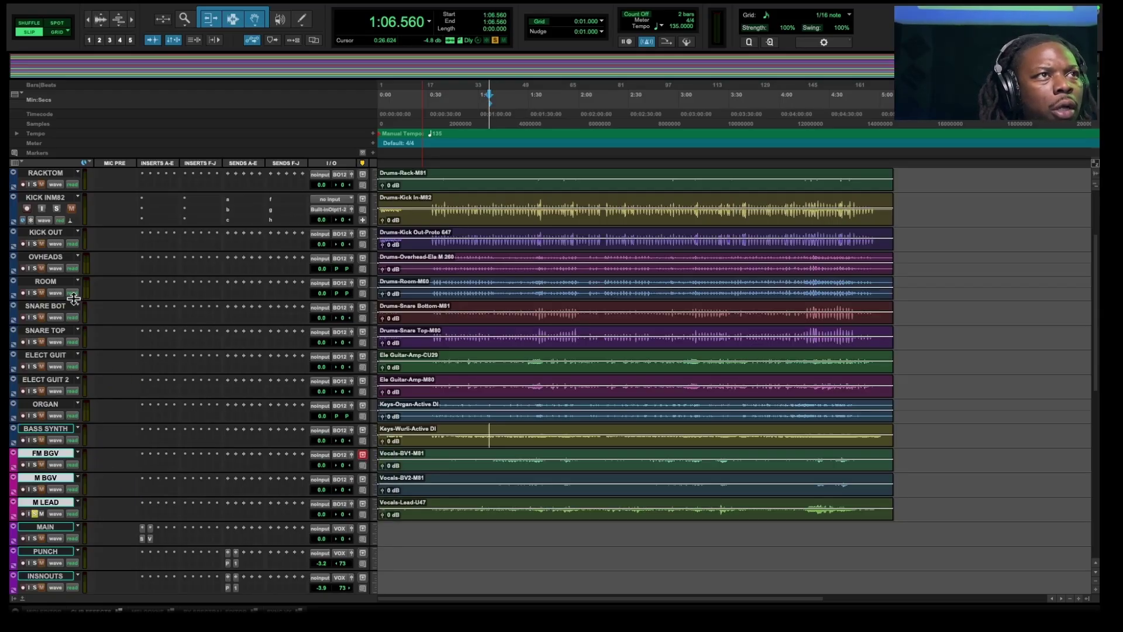
- Move the KICK OUT track directly below BEAT FX and place KICK INM82 right beneath it
scroll(75, 299, "up", 5)
scroll(54, 370, "down", 1)
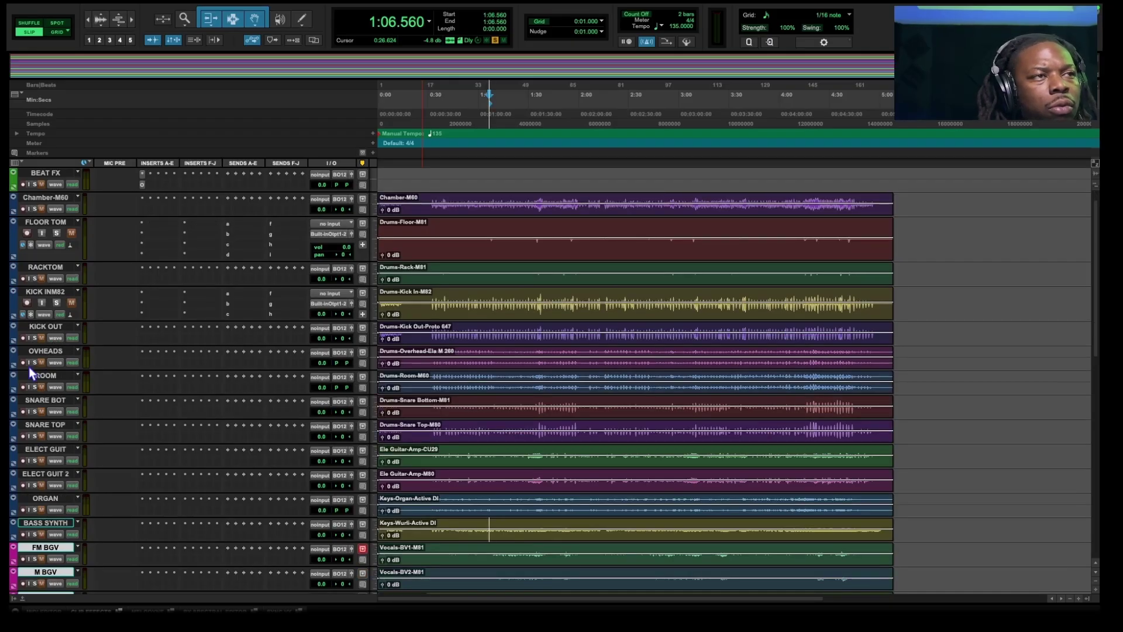
left_click_drag(31, 352, 47, 195)
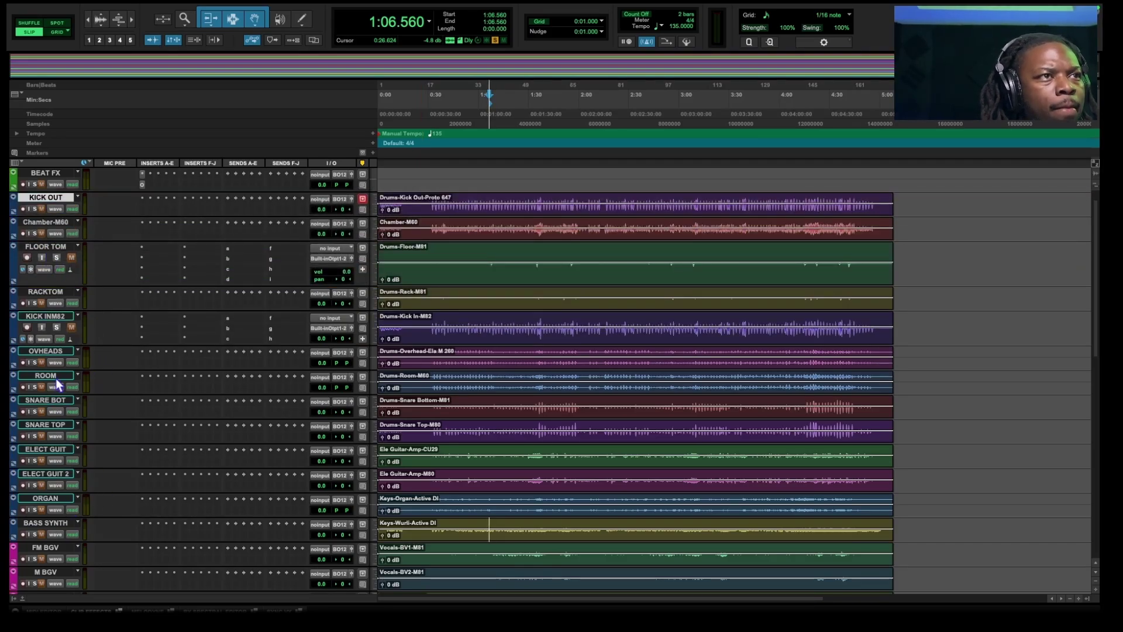
left_click_drag(57, 321, 56, 218)
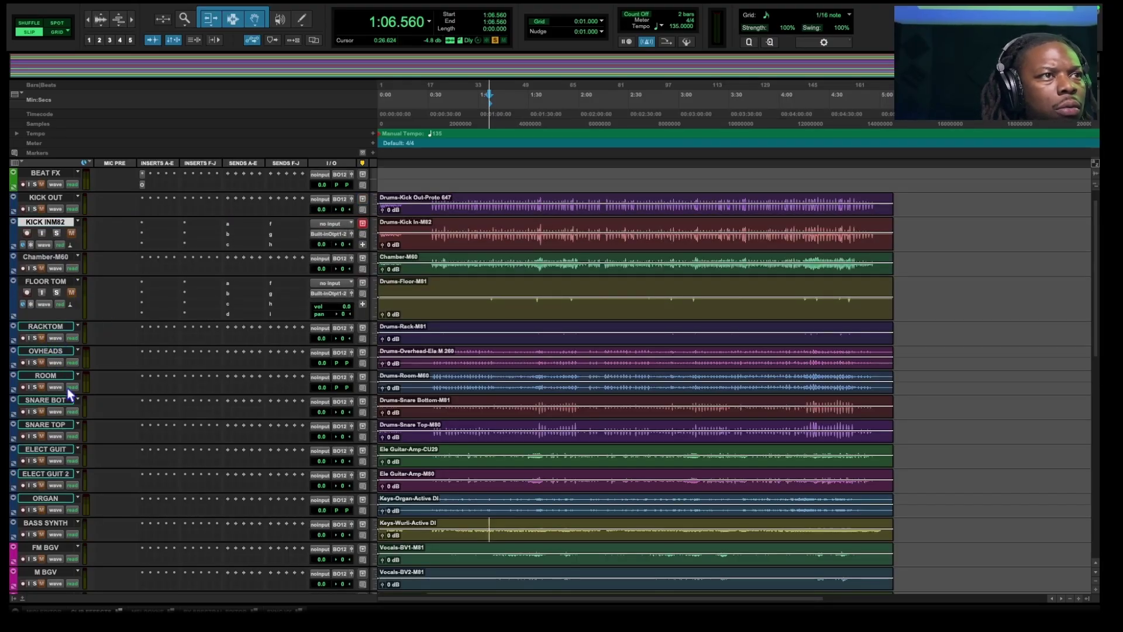
- Place SNARE TOP and SNARE BOT above FLOOR TOM, and move Chamber-M60 below the ROOM track
left_click_drag(57, 400, 58, 281)
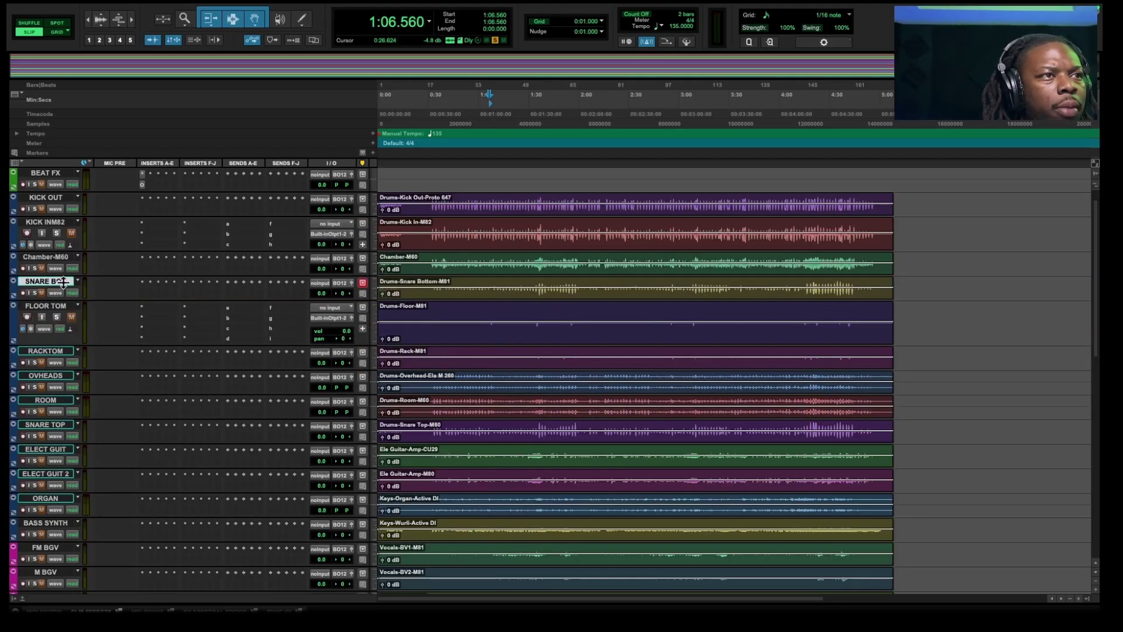
left_click_drag(58, 426, 65, 324)
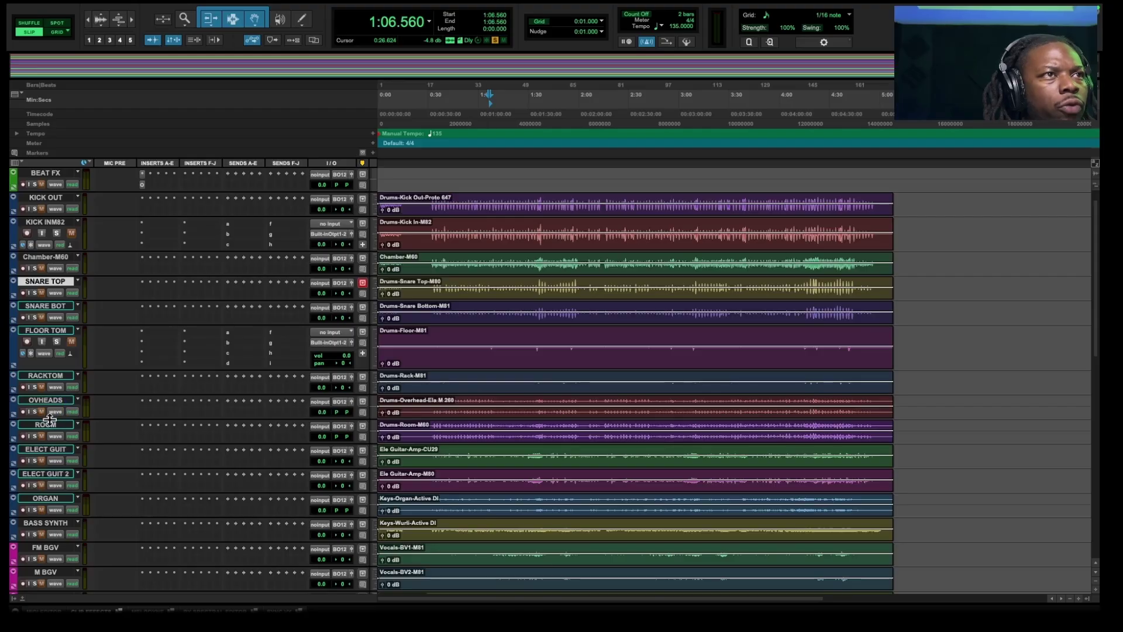
left_click_drag(58, 256, 65, 439)
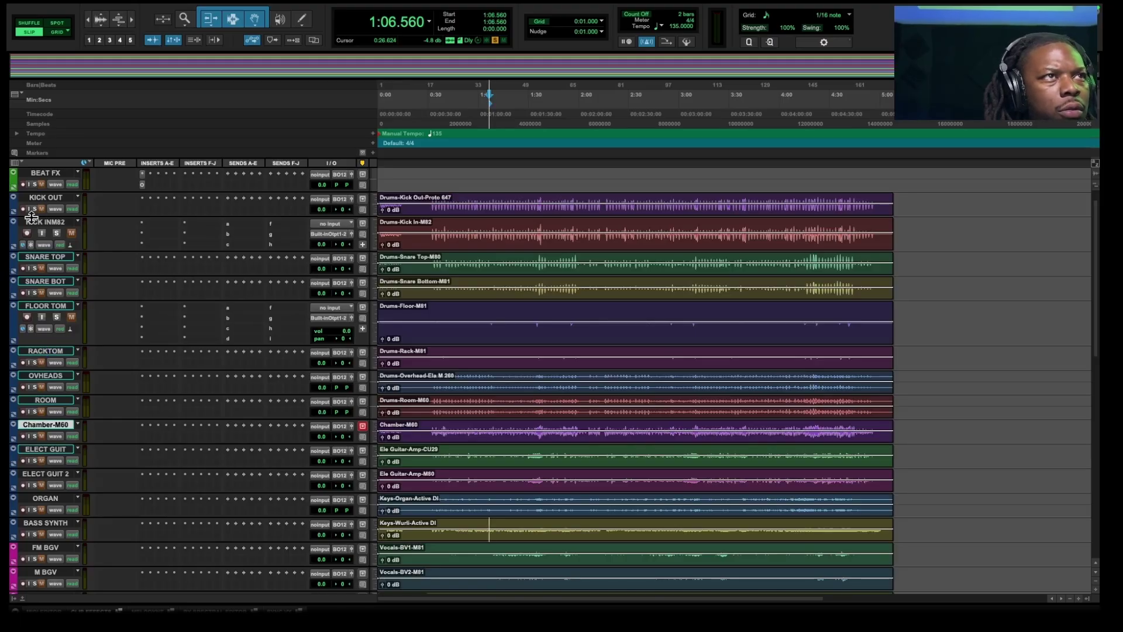
- Colour all drum tracks from KICK OUT through Chamber-M60 bright yellow
left_click(42, 197)
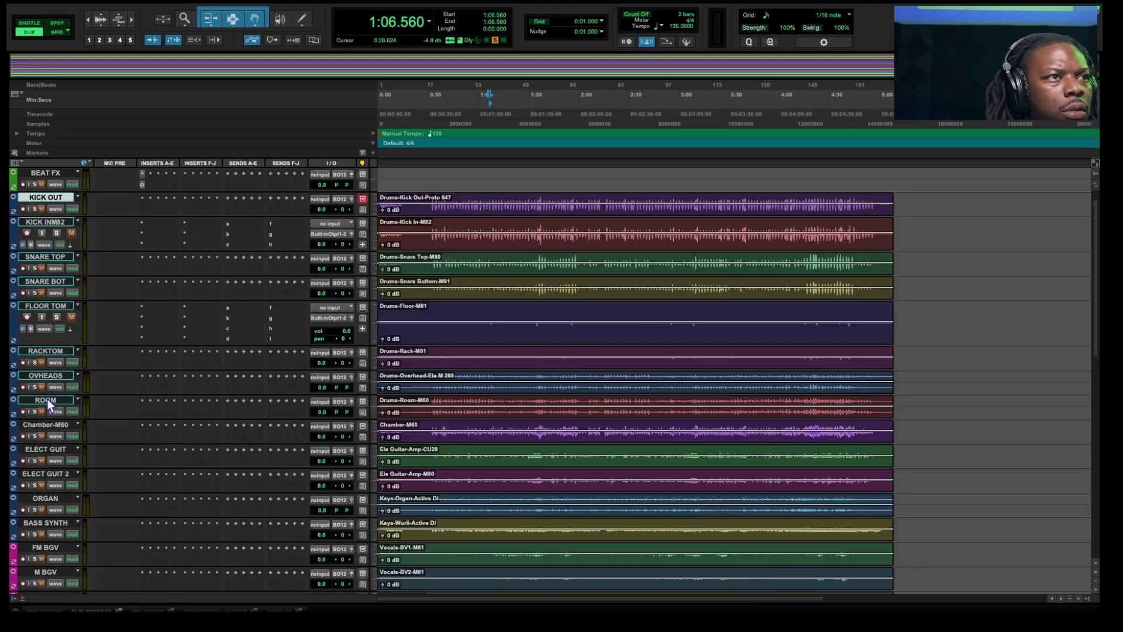
left_click(44, 425, "shift")
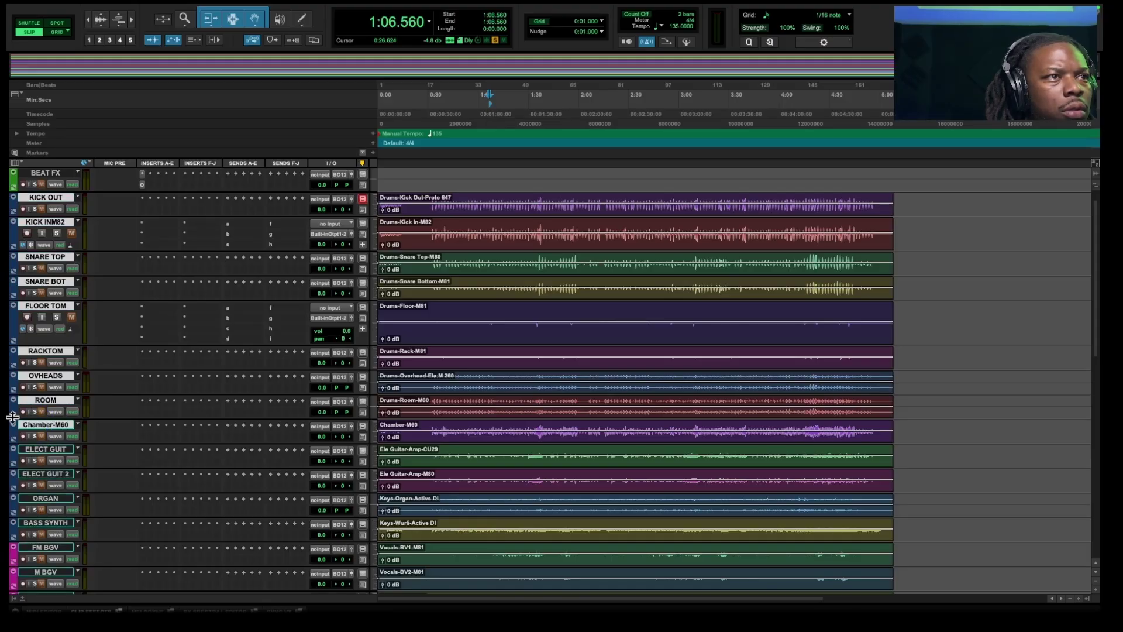
double_click(17, 411)
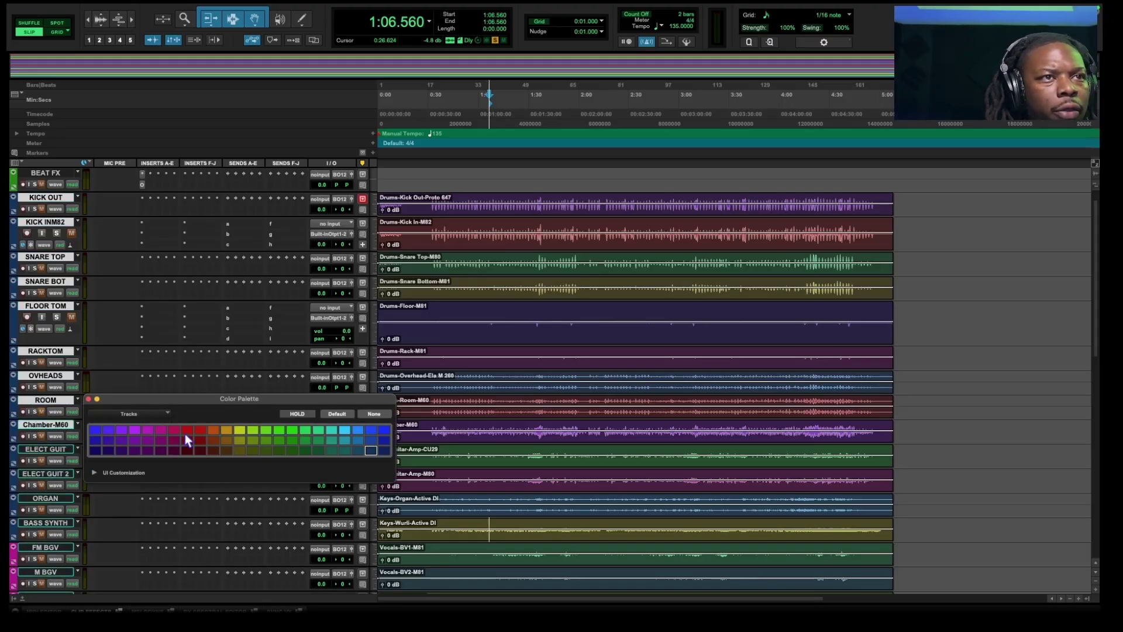
left_click(239, 431)
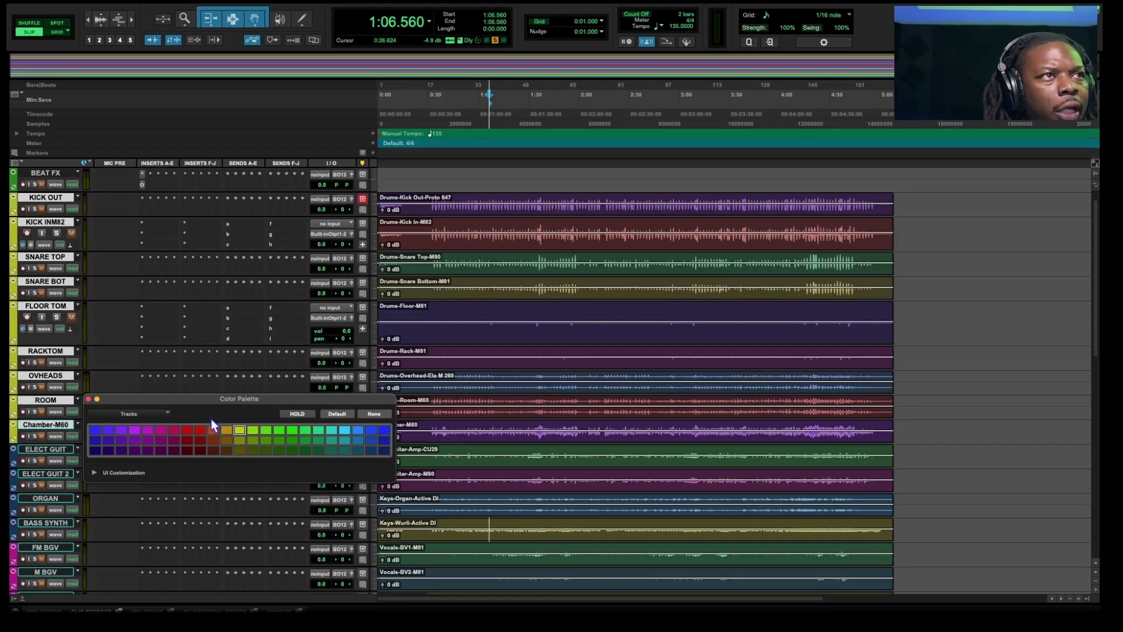
left_click(89, 400)
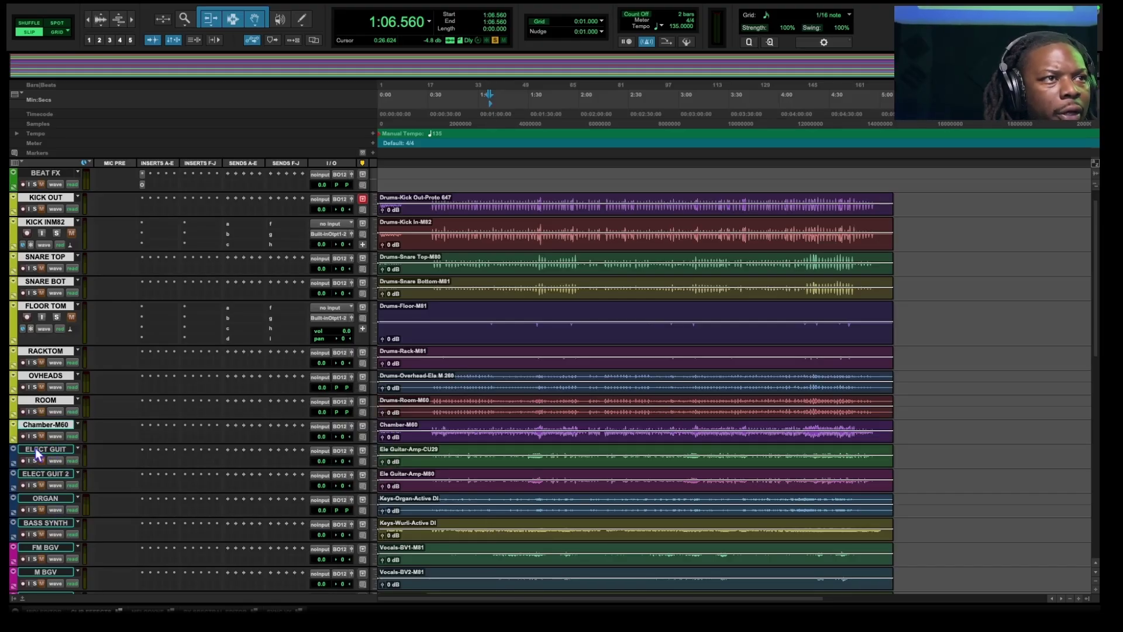
- Colour the ELECT GUIT, ELECT GUIT 2, ORGAN and BASS SYNTH tracks bright green
scroll(65, 486, "down", 15)
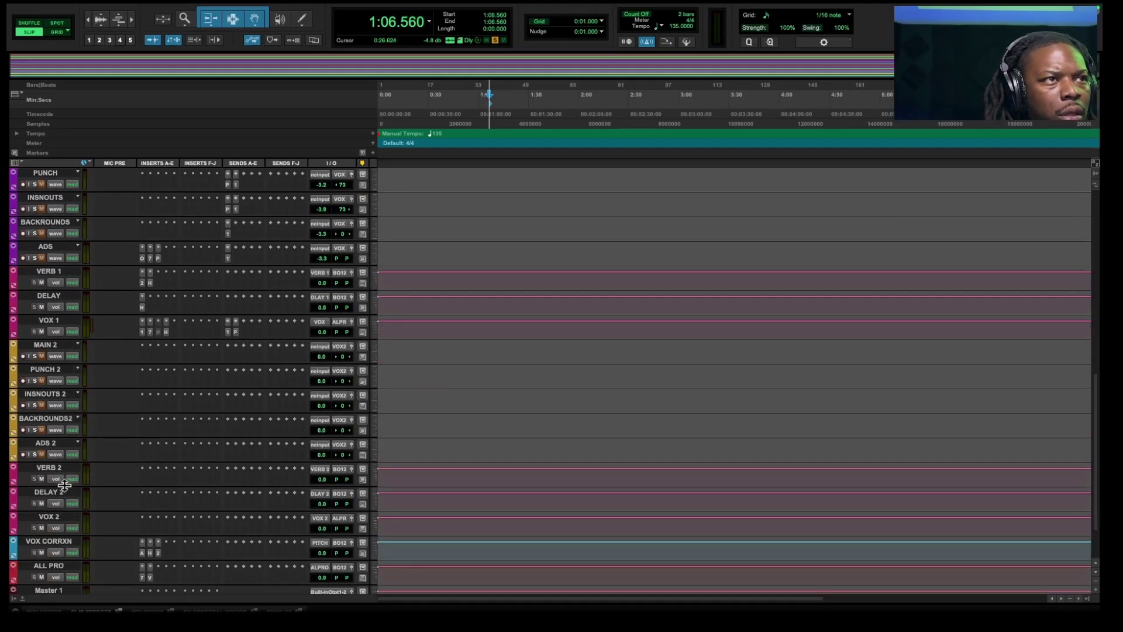
scroll(64, 485, "down", 3)
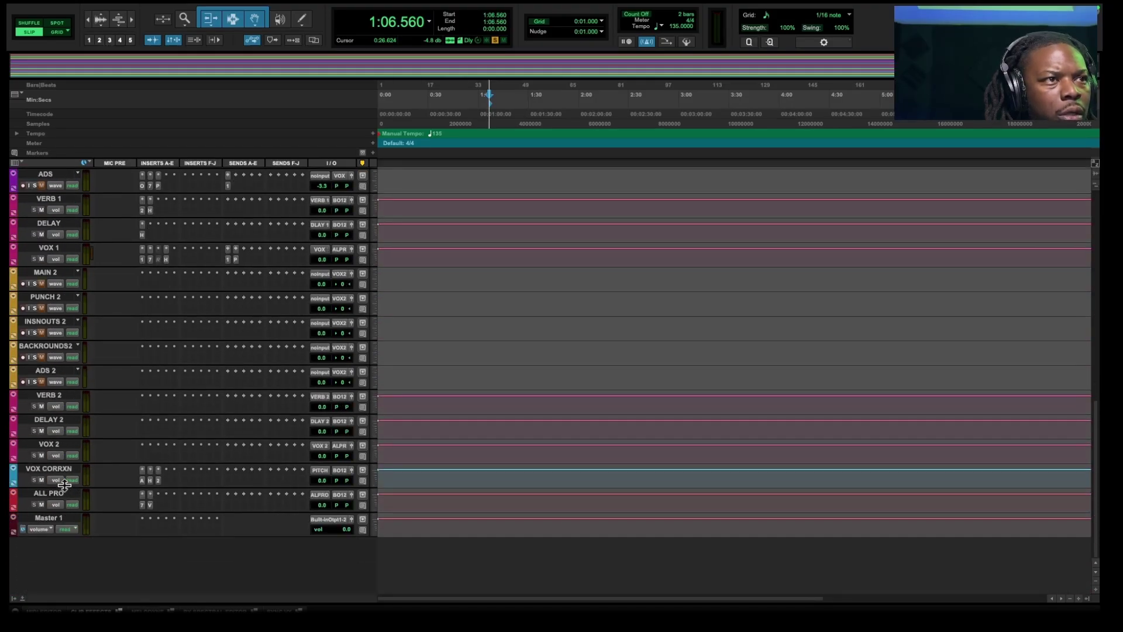
scroll(64, 485, "up", 19)
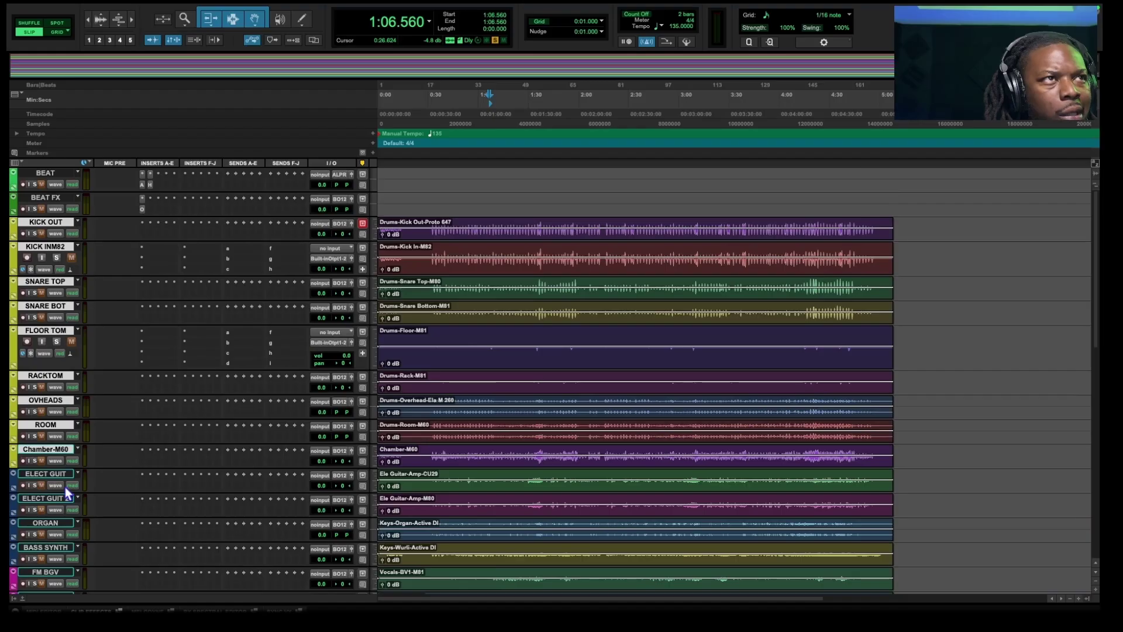
scroll(65, 487, "down", 1)
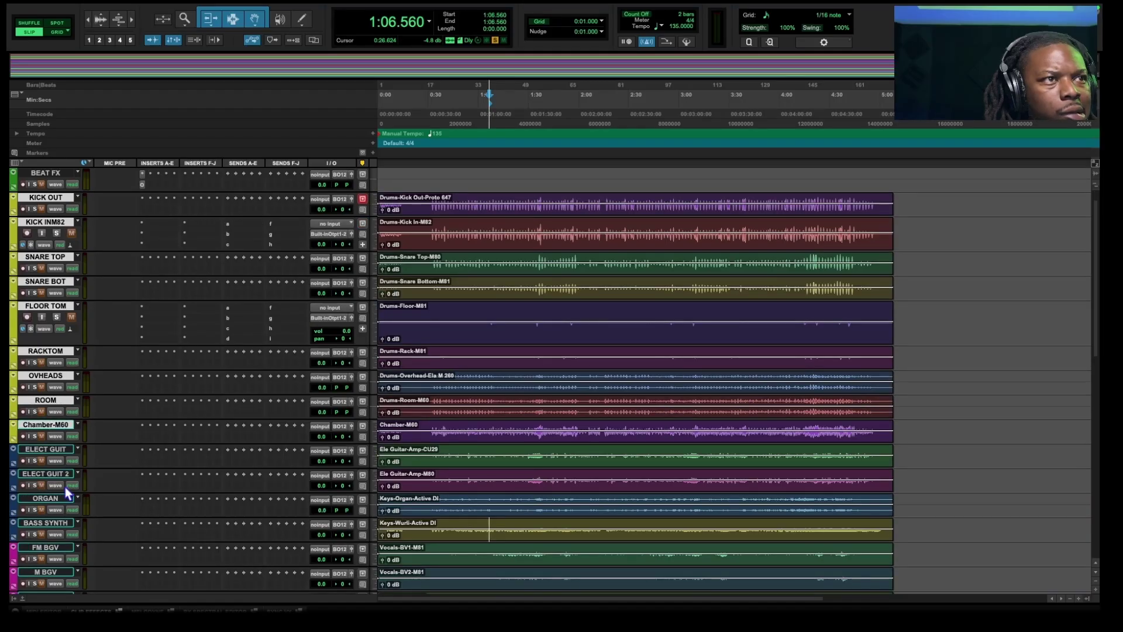
left_click(12, 459)
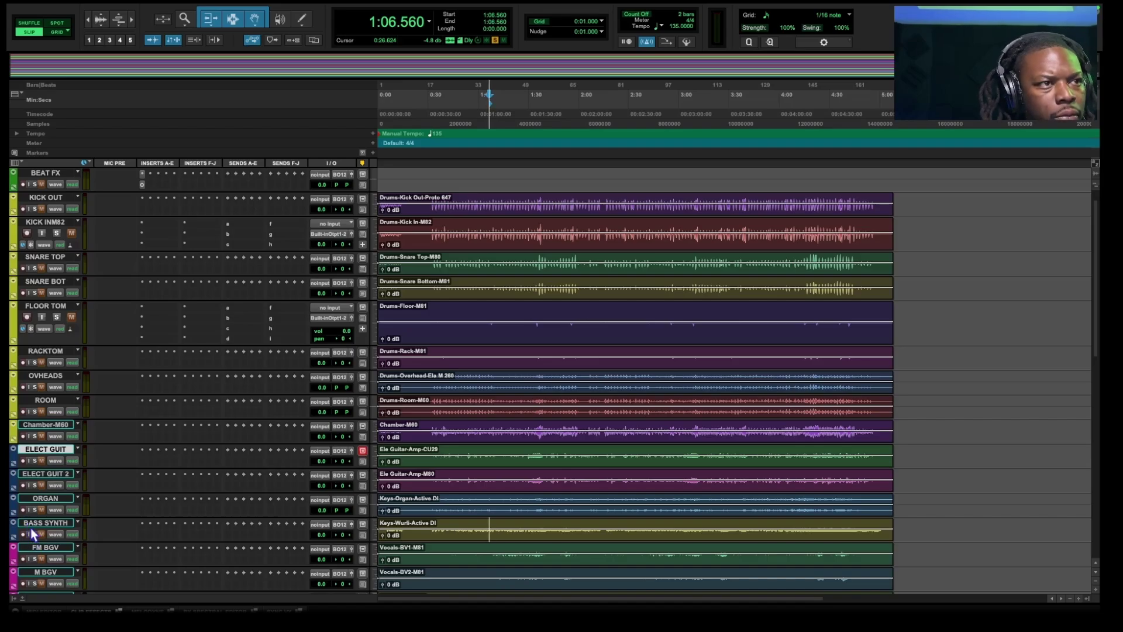
left_click(32, 529, "shift")
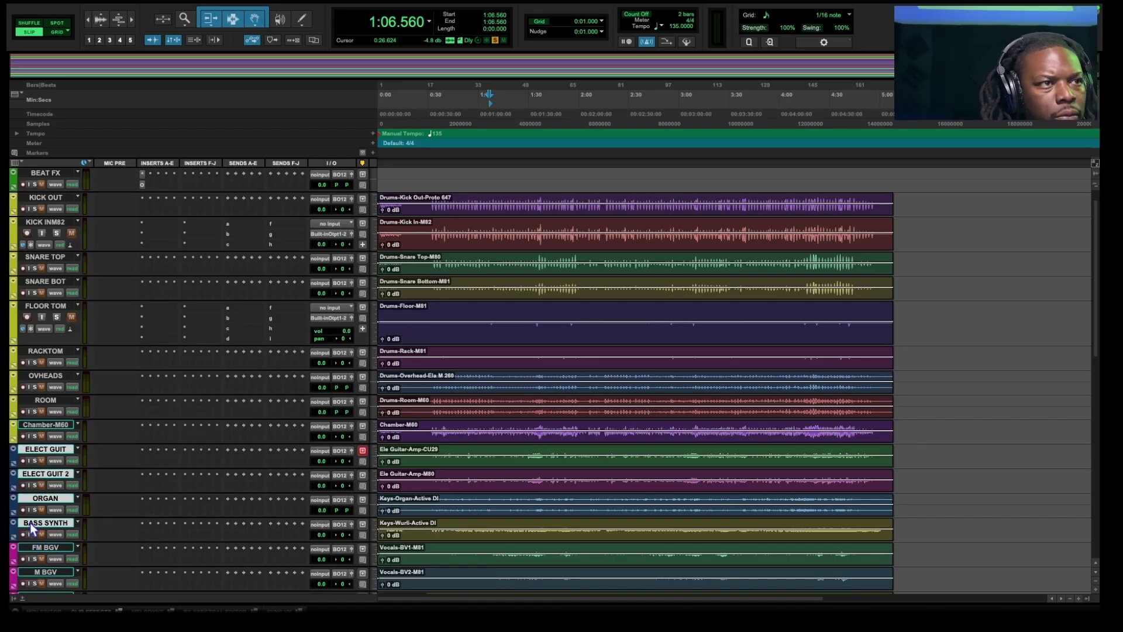
double_click(14, 460)
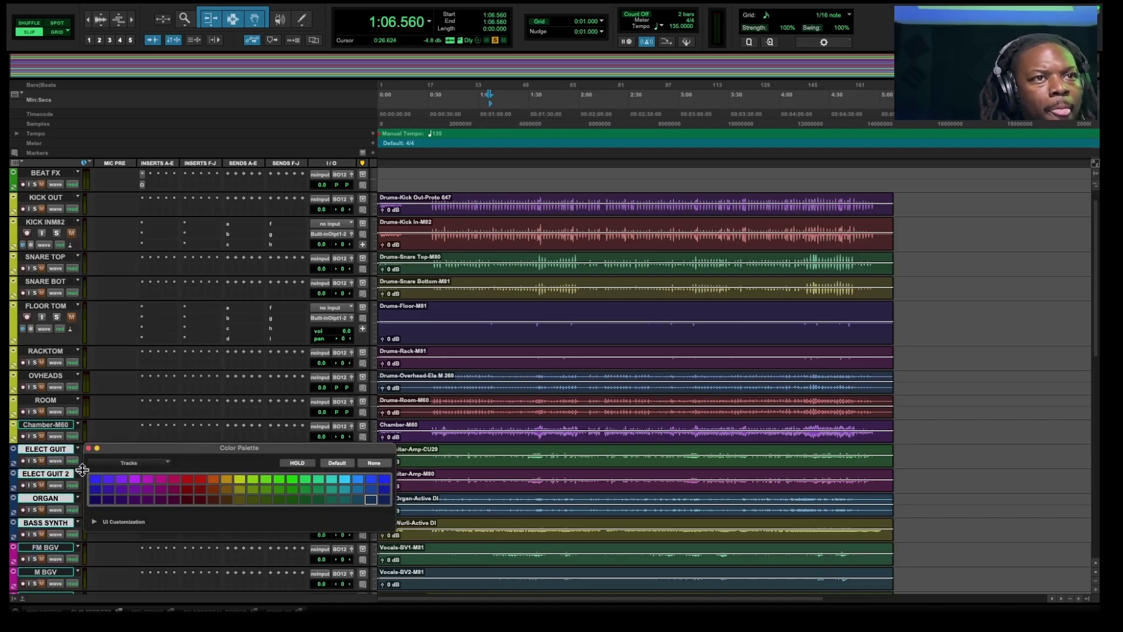
left_click(292, 480)
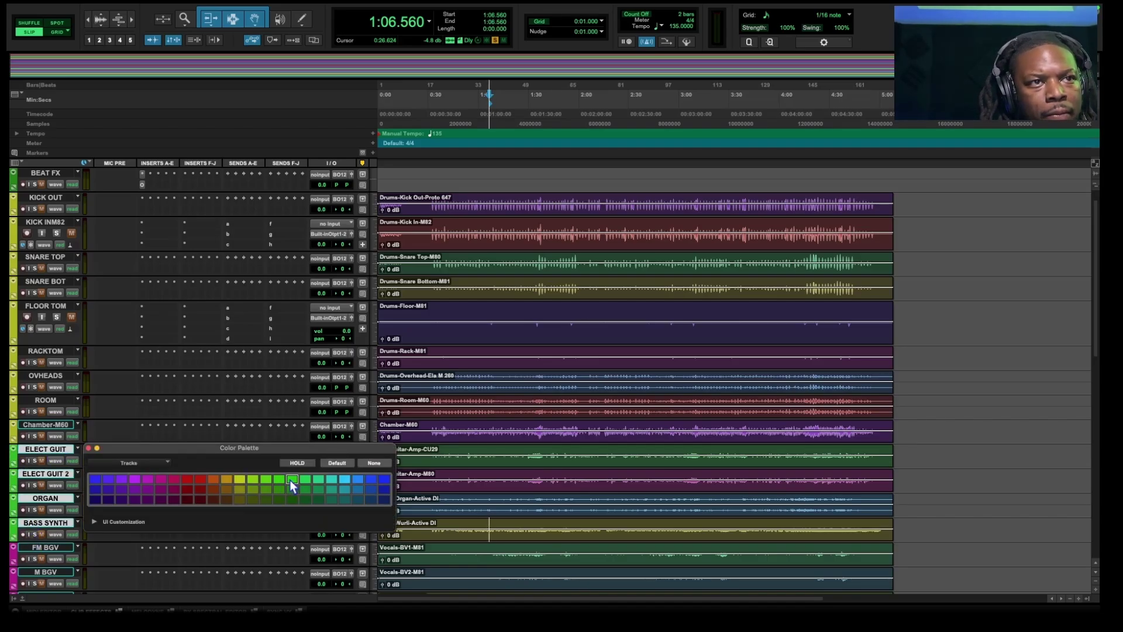
left_click(89, 449)
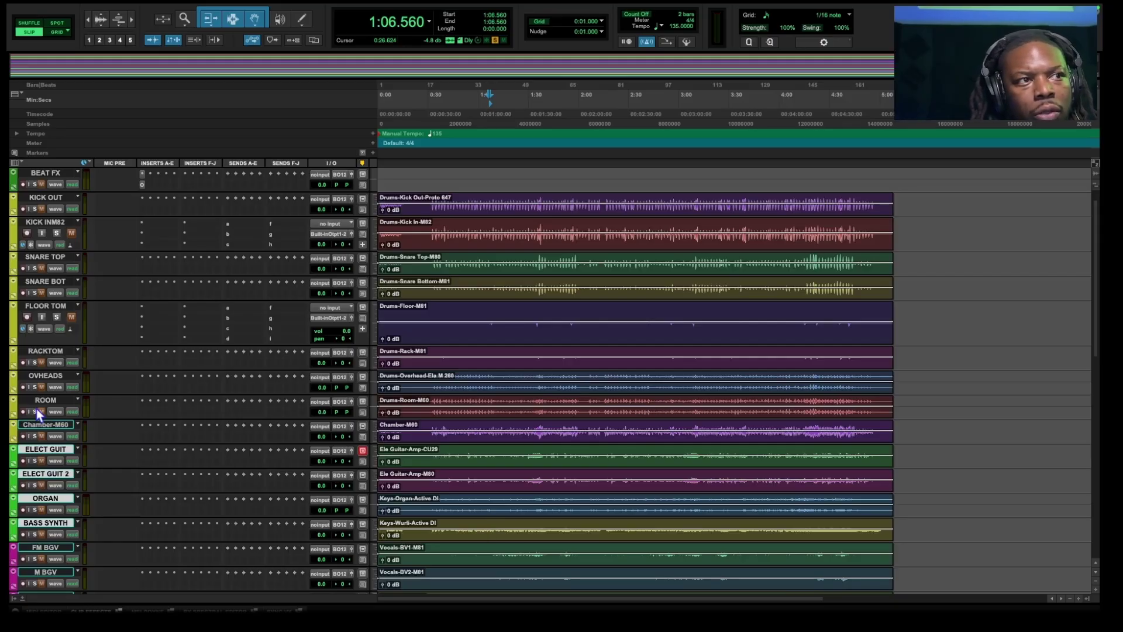
- Reduce the heights of the FLOOR TOM and KICK INM82 tracks to match the other drum tracks
scroll(54, 386, "up", 1)
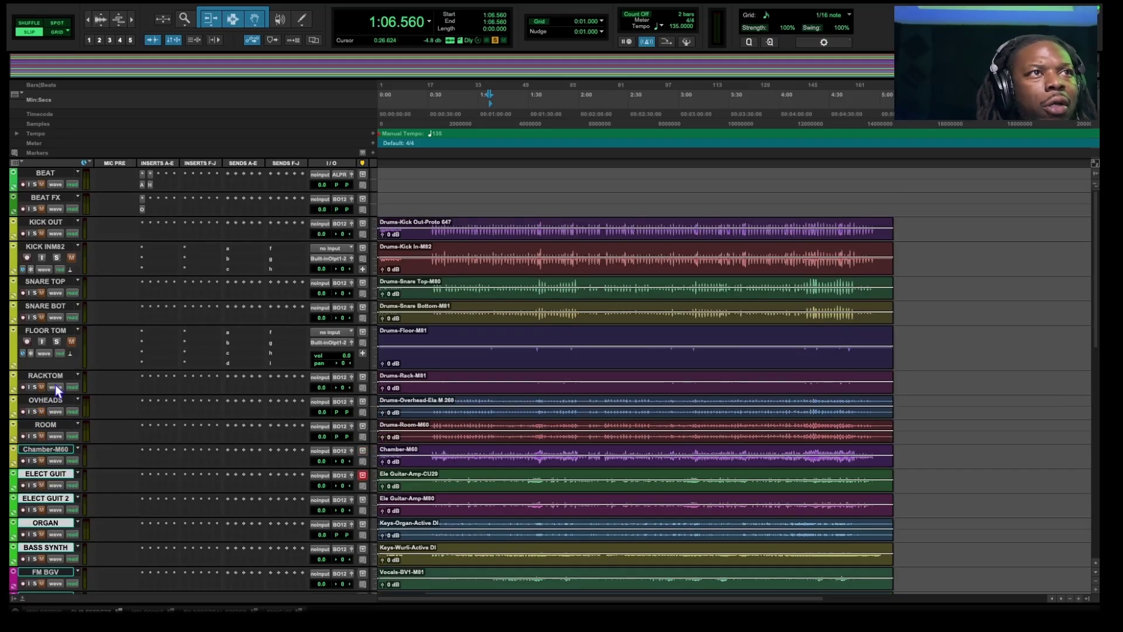
left_click_drag(57, 368, 57, 350)
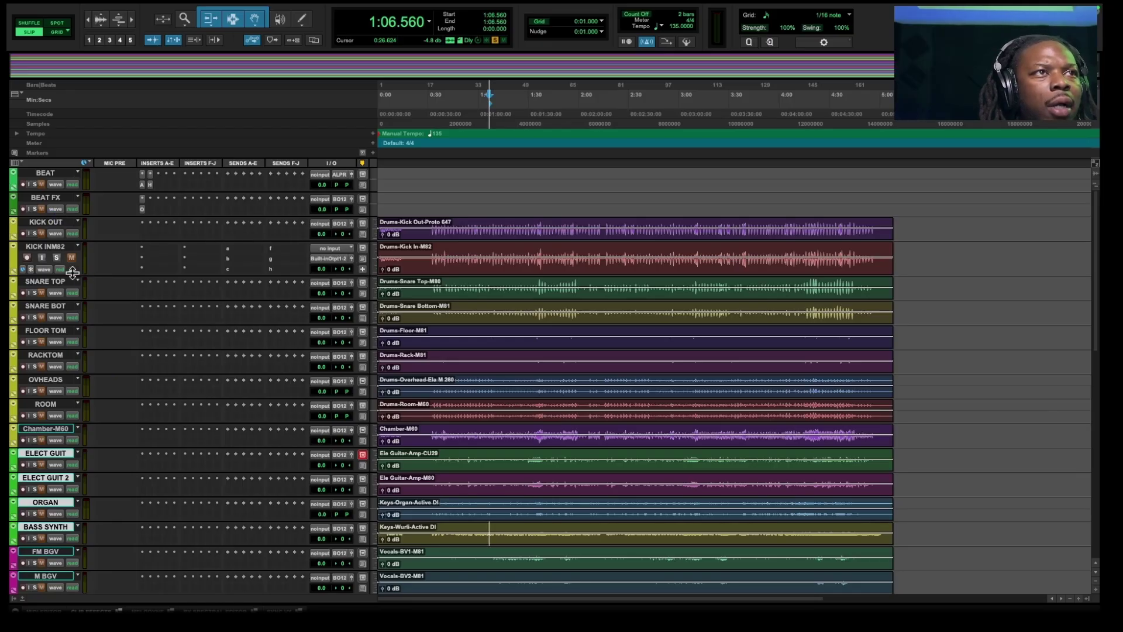
left_click_drag(73, 276, 75, 268)
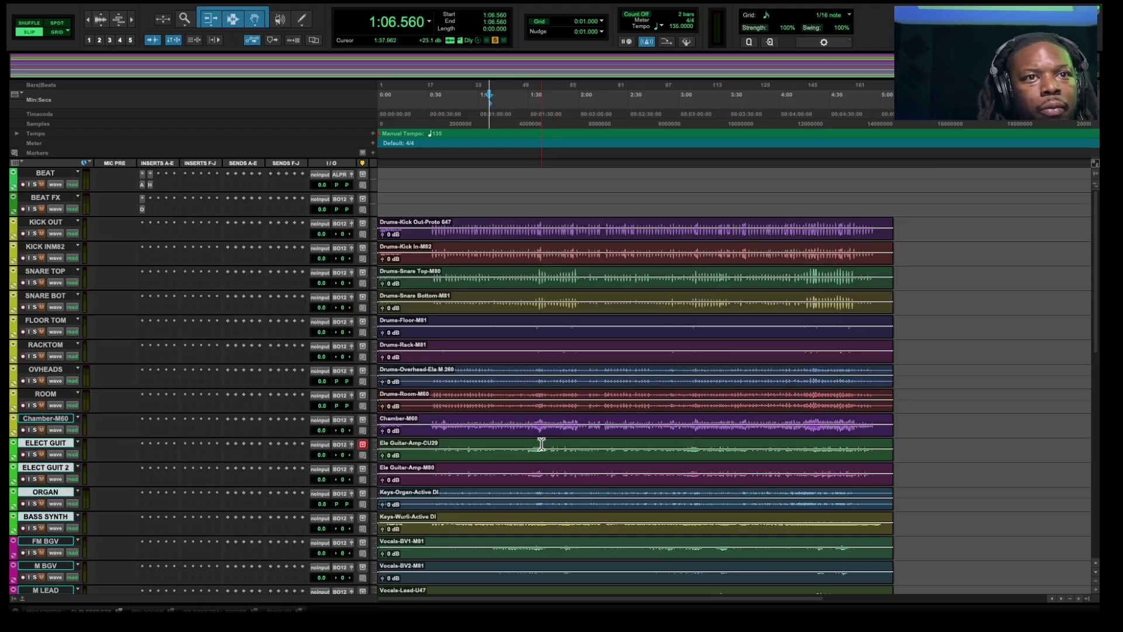
- Move the FM BGV track directly below VOX 1
scroll(543, 445, "down", 5)
scroll(543, 444, "down", 1)
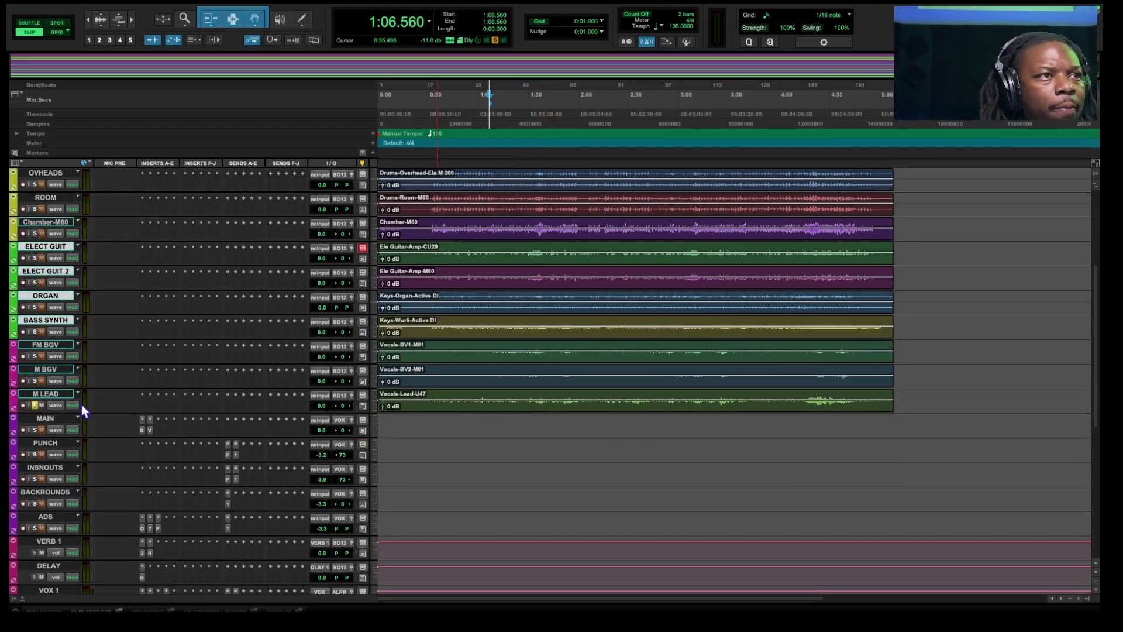
scroll(52, 405, "down", 3)
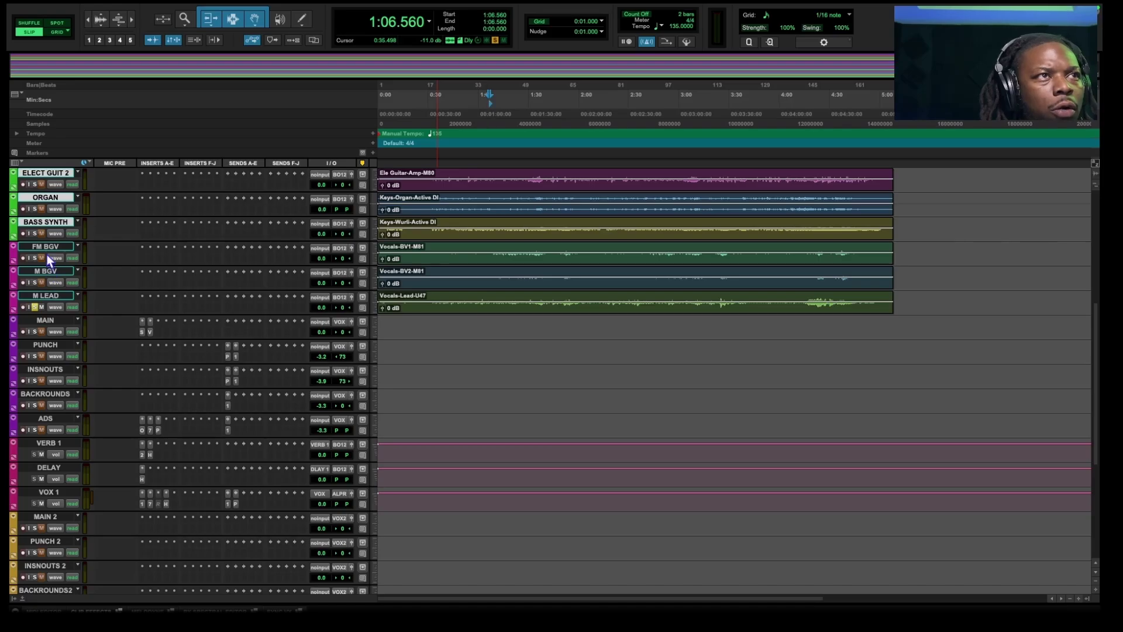
left_click_drag(48, 248, 103, 513)
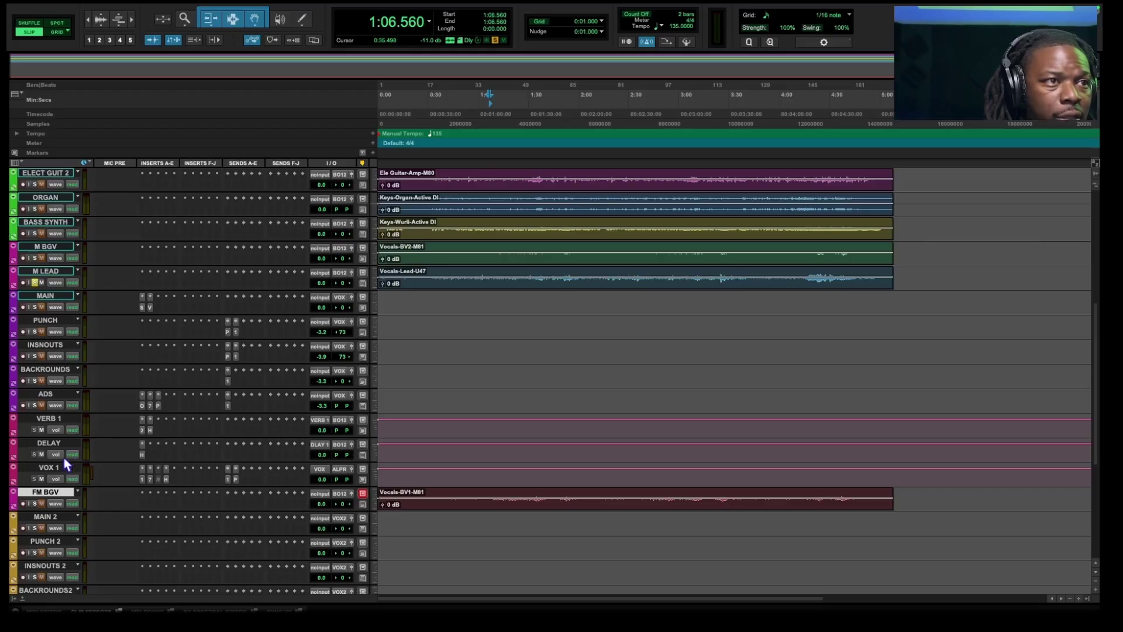
- Move the Vocals-BV1-M81 clip from the FM BGV track onto the MAIN 2 track, keeping its start aligned
scroll(64, 523, "down", 10)
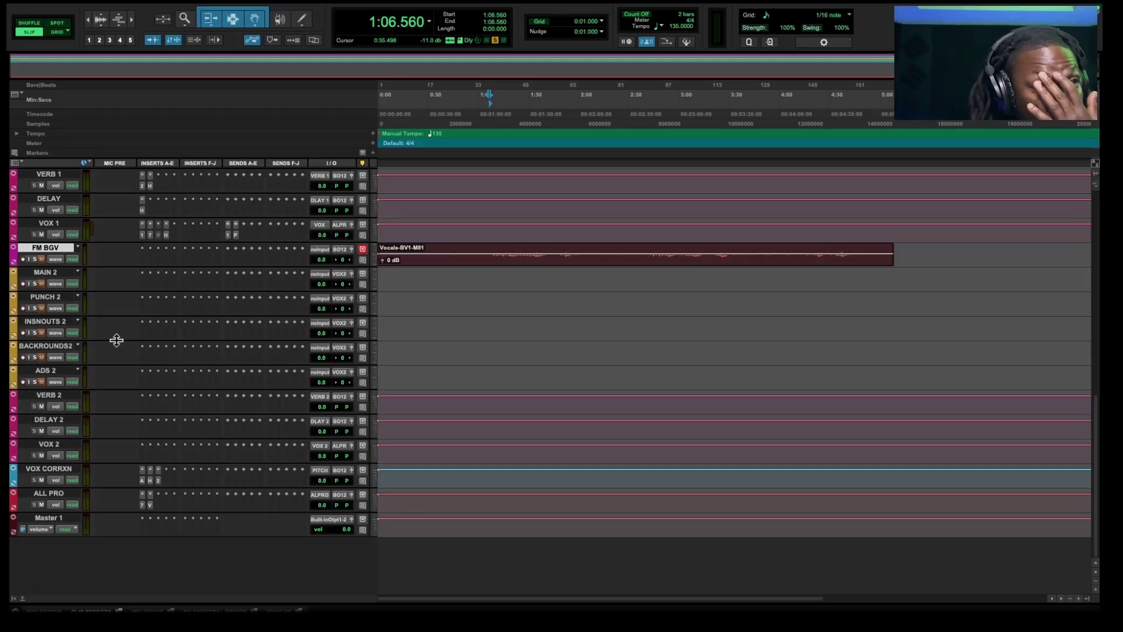
scroll(110, 337, "up", 9)
scroll(110, 337, "up", 9)
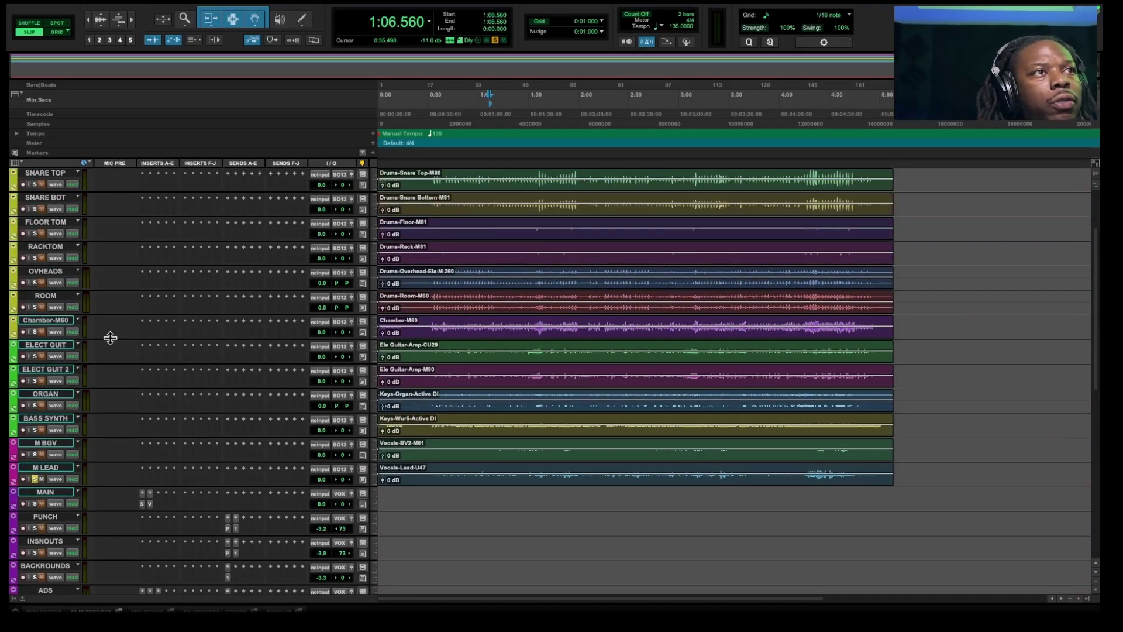
scroll(110, 337, "down", 9)
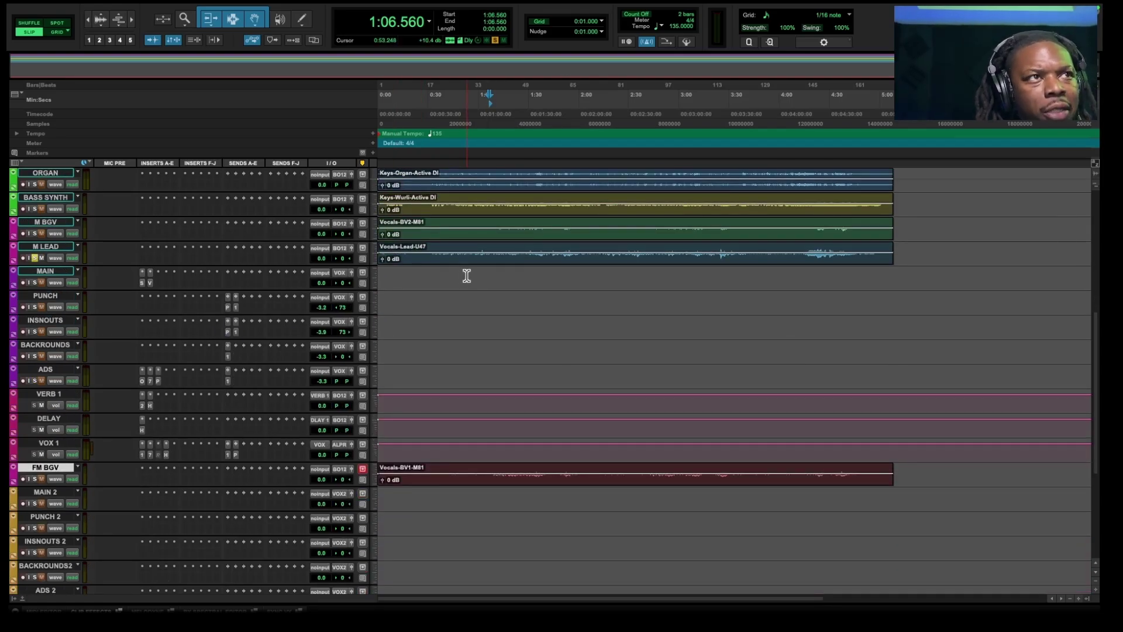
scroll(482, 313, "down", 1)
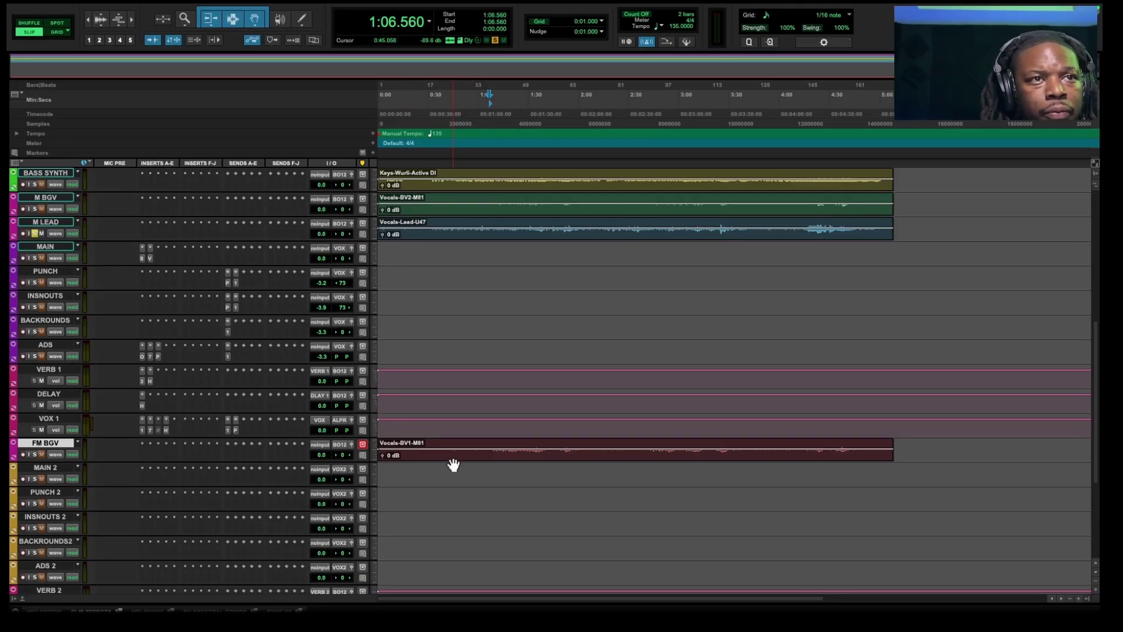
left_click_drag(453, 465, 452, 468)
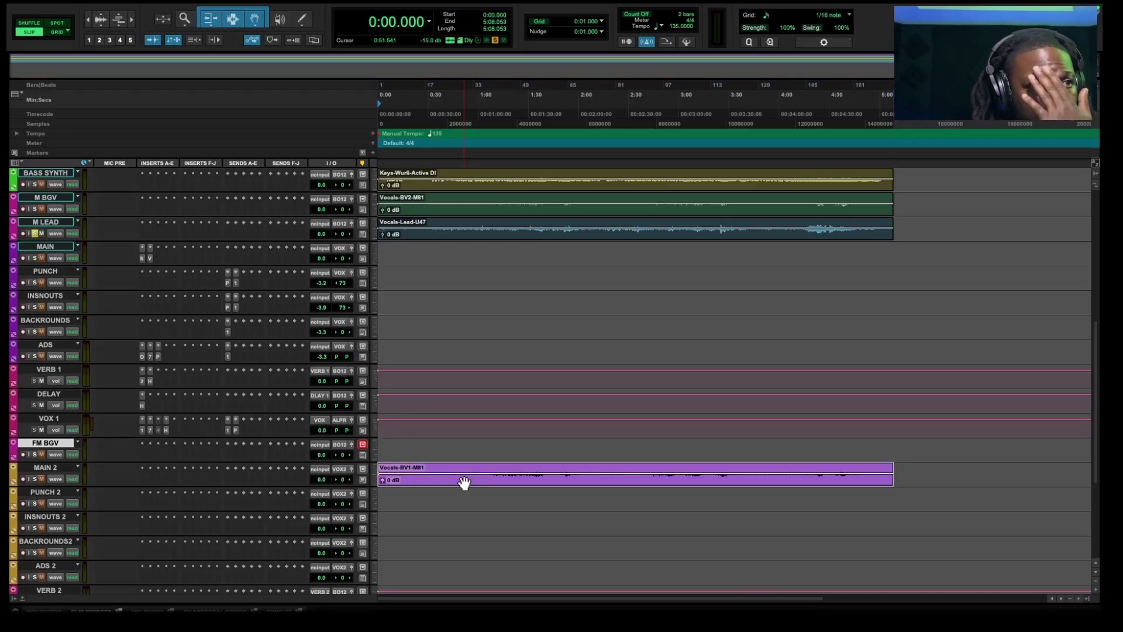
- Rename the clip on MAIN 2 and its disk file as FM BGV, and delete the emptied FM BGV track
right_click(465, 482)
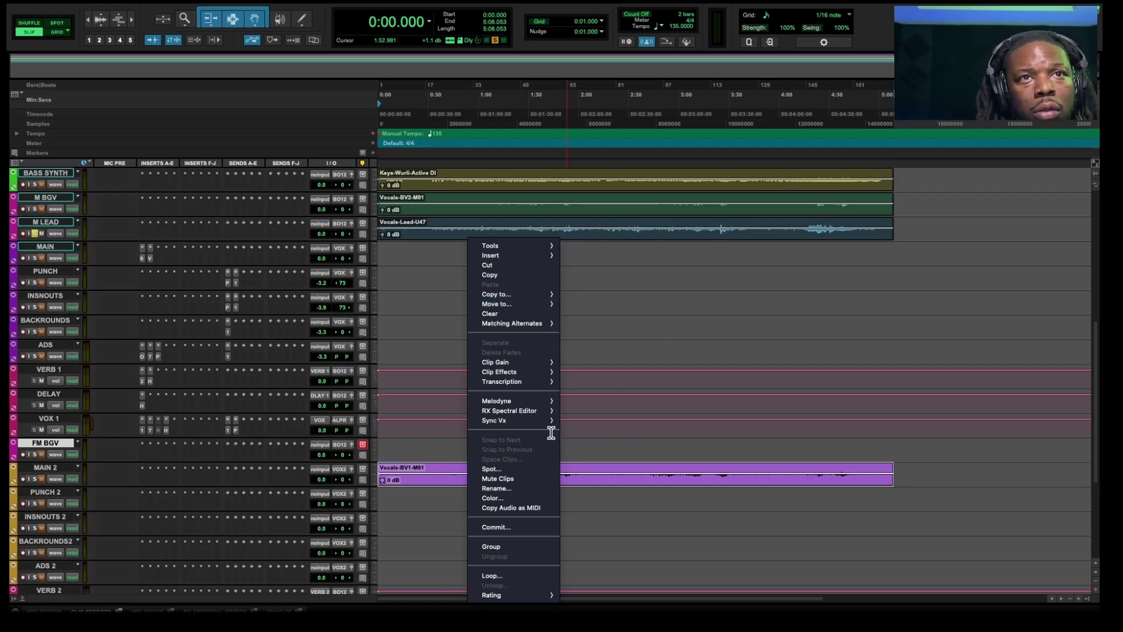
left_click(507, 489)
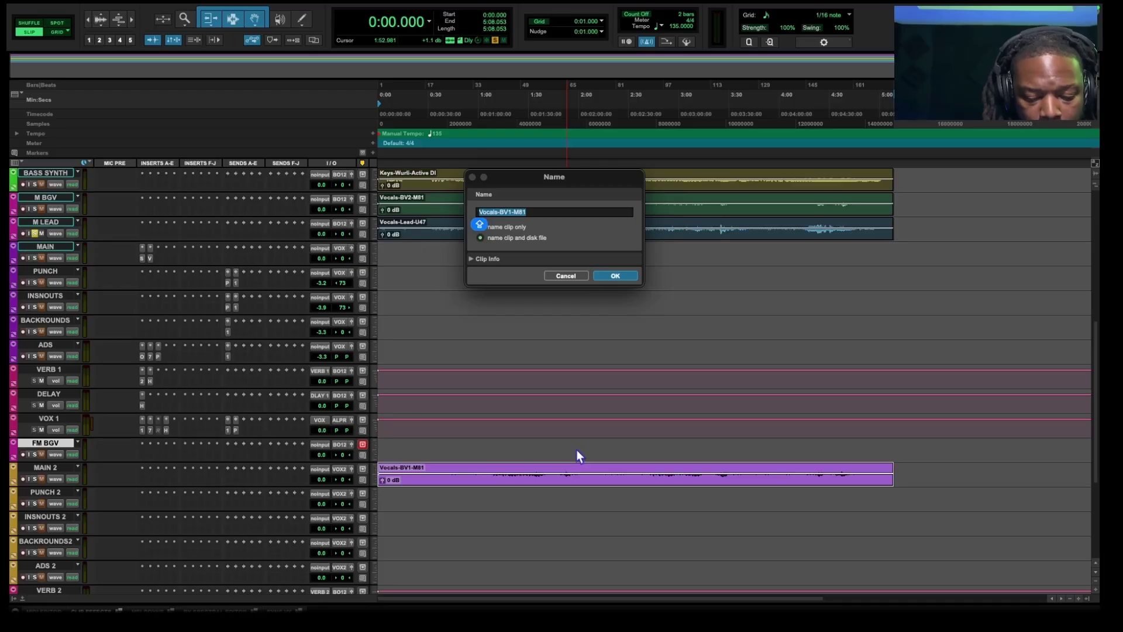
type("FM BGV")
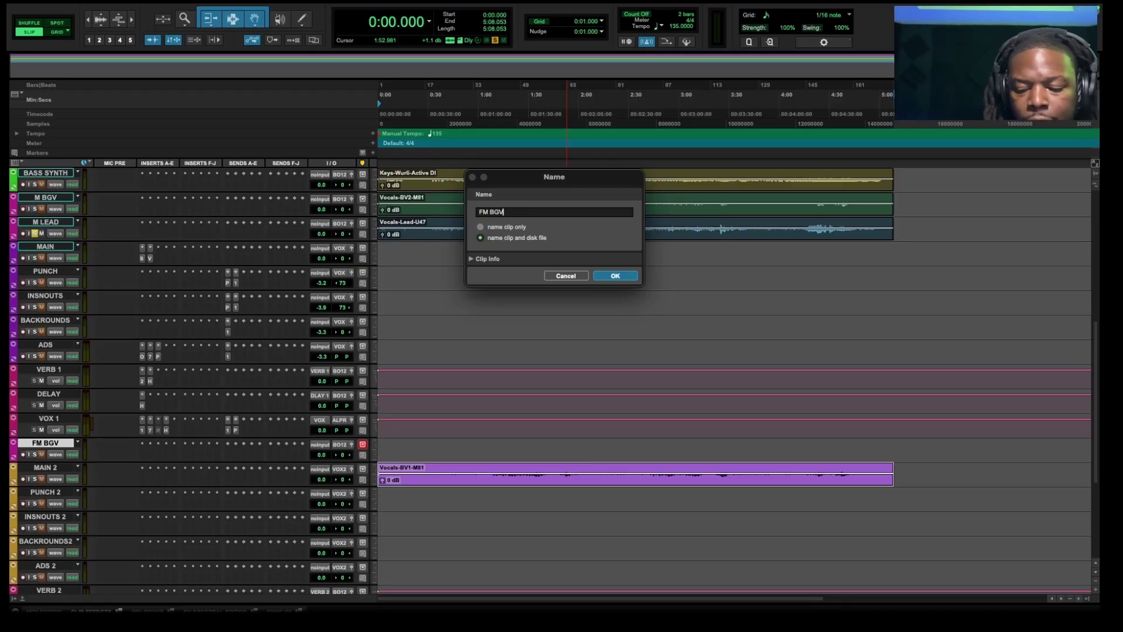
key("Return")
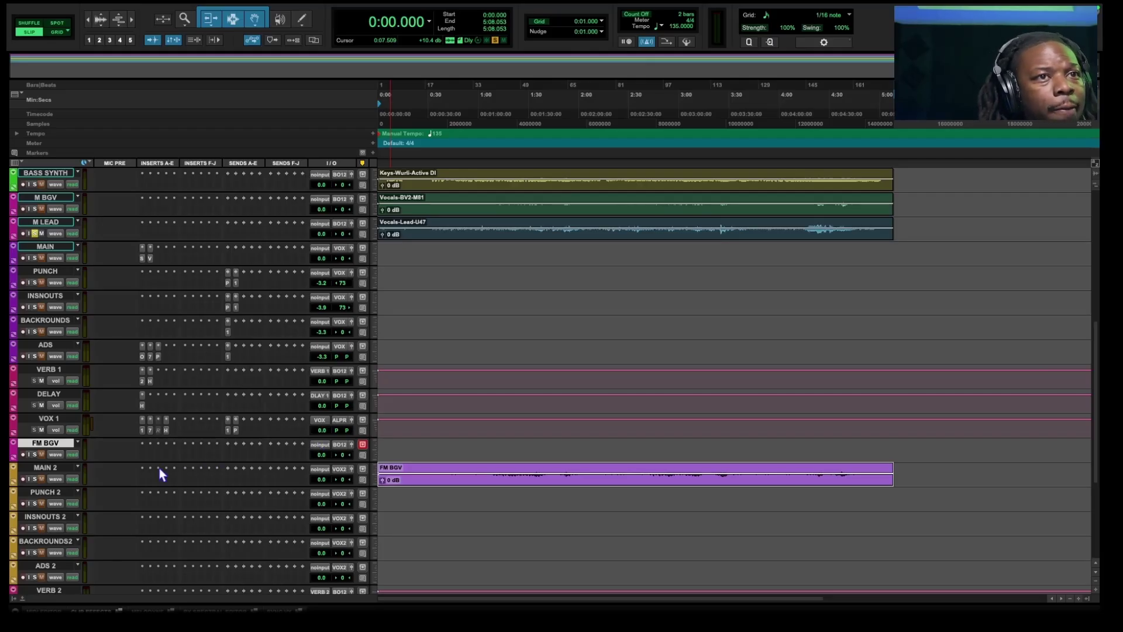
right_click(41, 443)
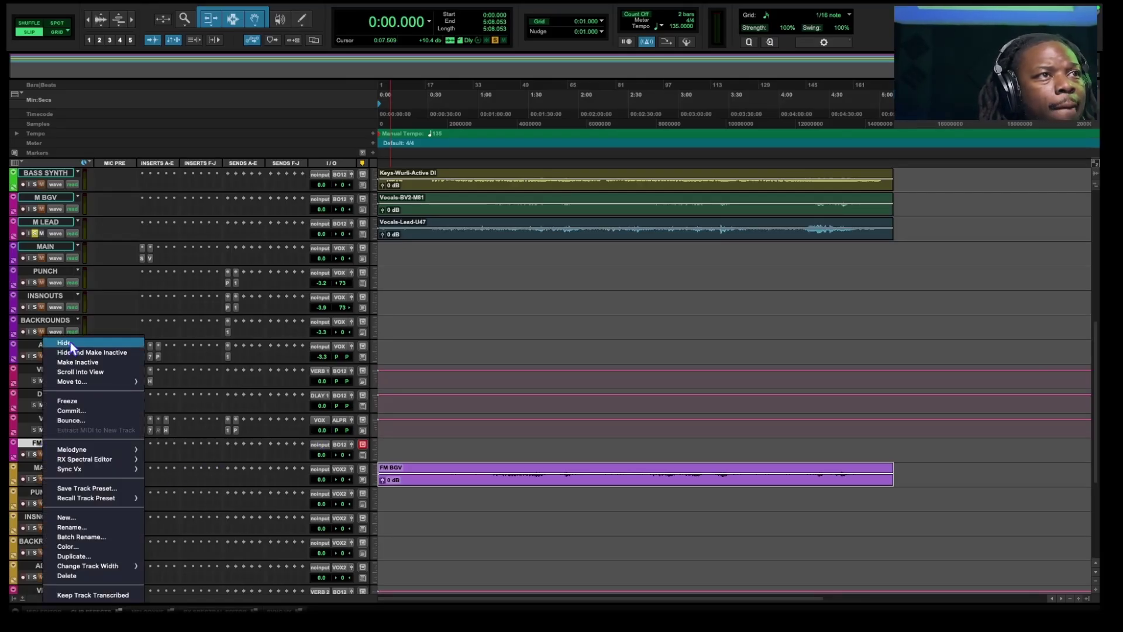
left_click(88, 577)
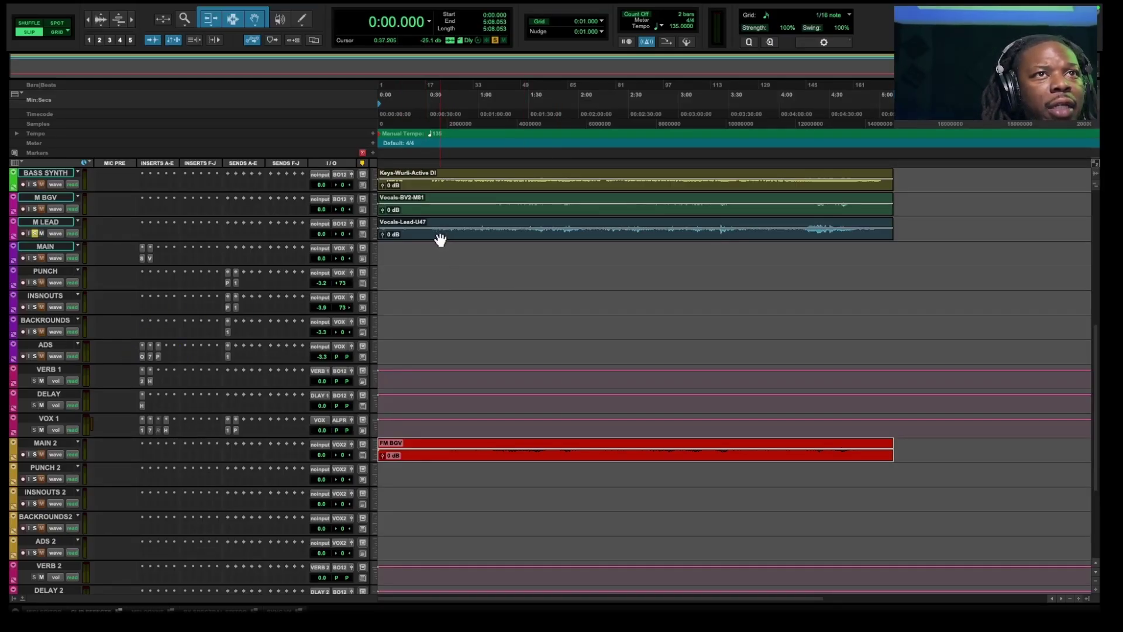
- Move the Vocals-Lead-U47 clip onto the MAIN track and delete the emptied M LEAD track
left_click_drag(441, 237, 436, 254)
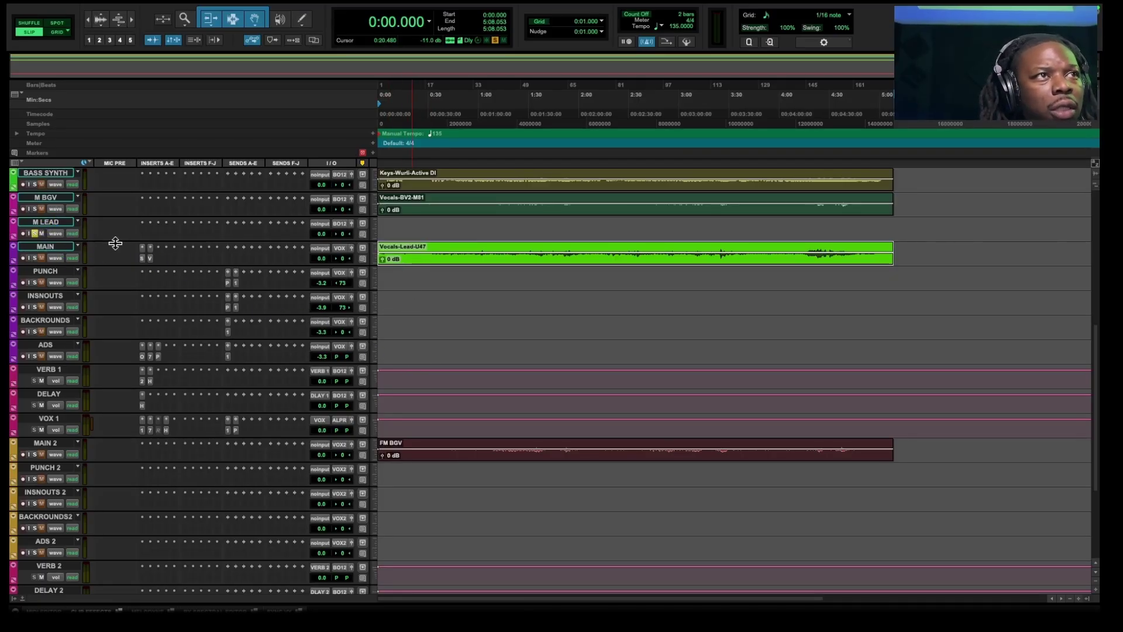
right_click(53, 221)
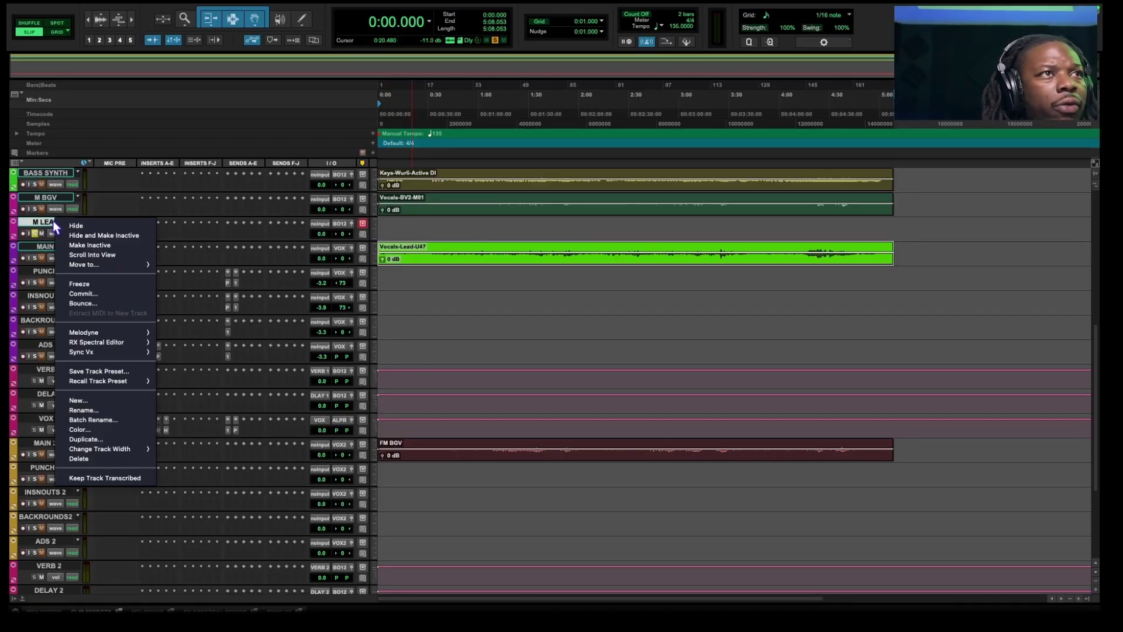
left_click(71, 458)
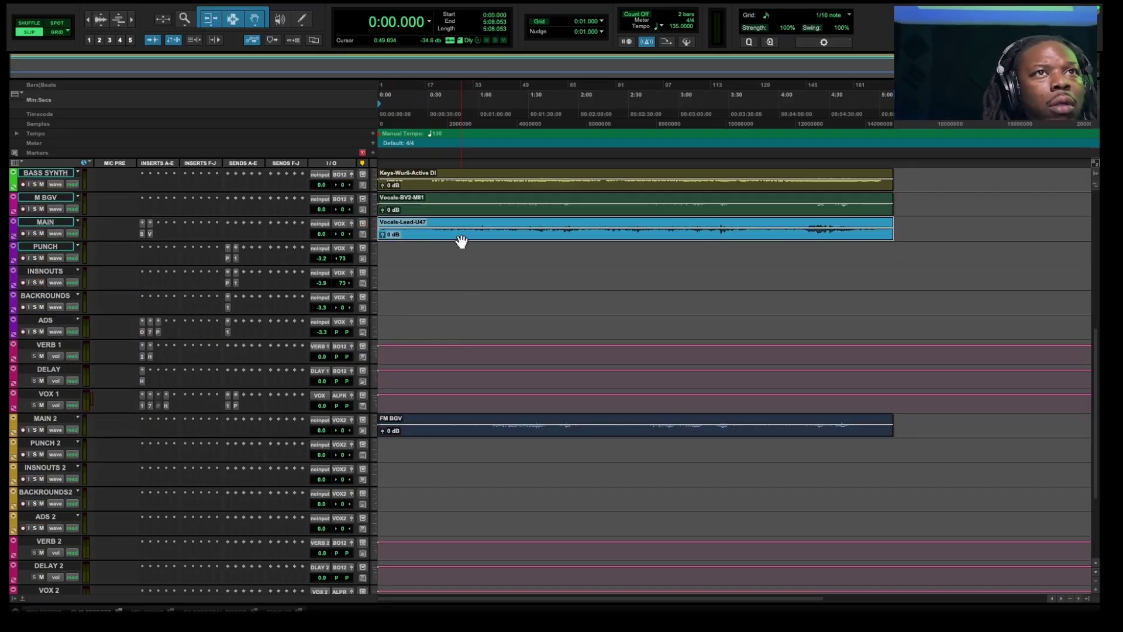
- Move the Vocals-BV2-M81 clip onto the BACKROUNDS track and the FM BGV clip onto BACKROUNDS2
left_click_drag(431, 214, 423, 303)
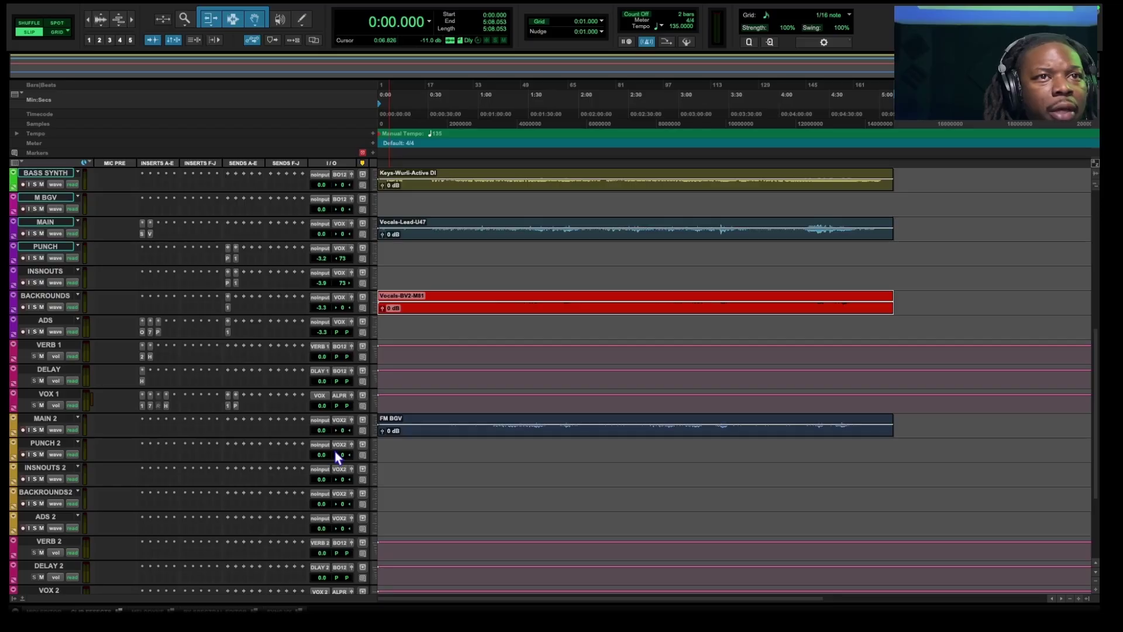
left_click_drag(411, 434, 408, 496)
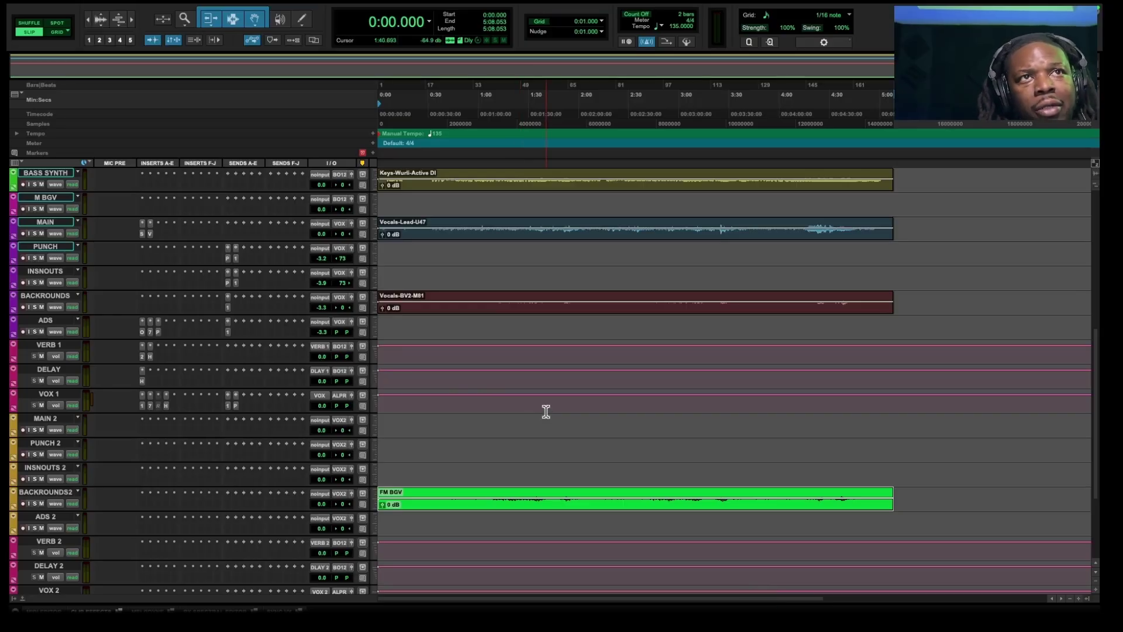
- Create two new stereo Aux Input tracks in the session
scroll(546, 411, "up", 5)
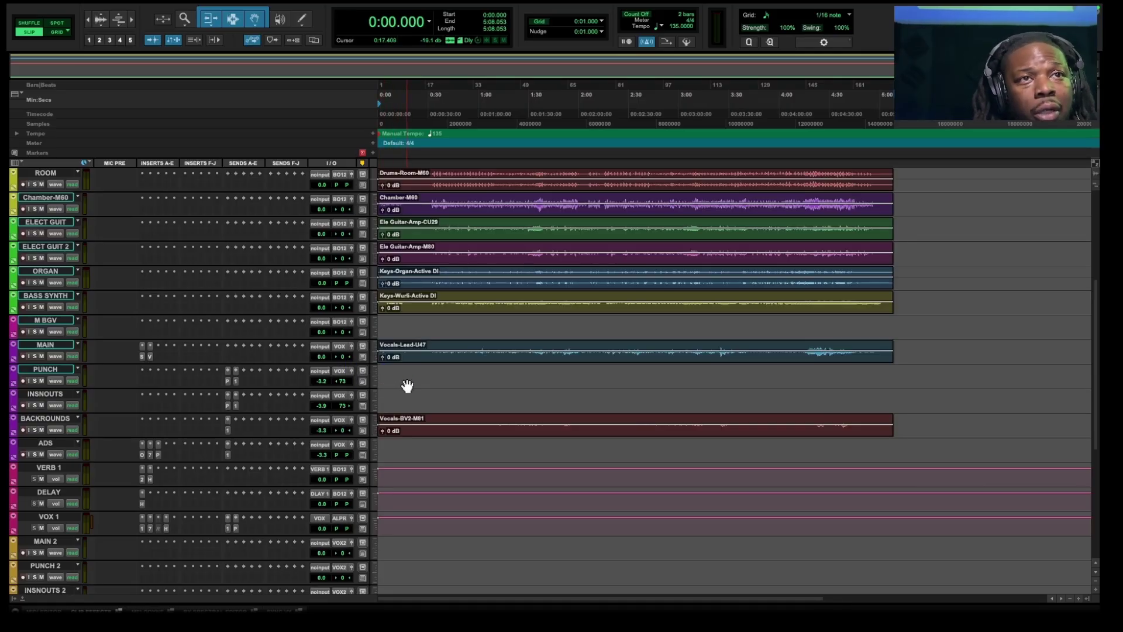
scroll(407, 386, "up", 6)
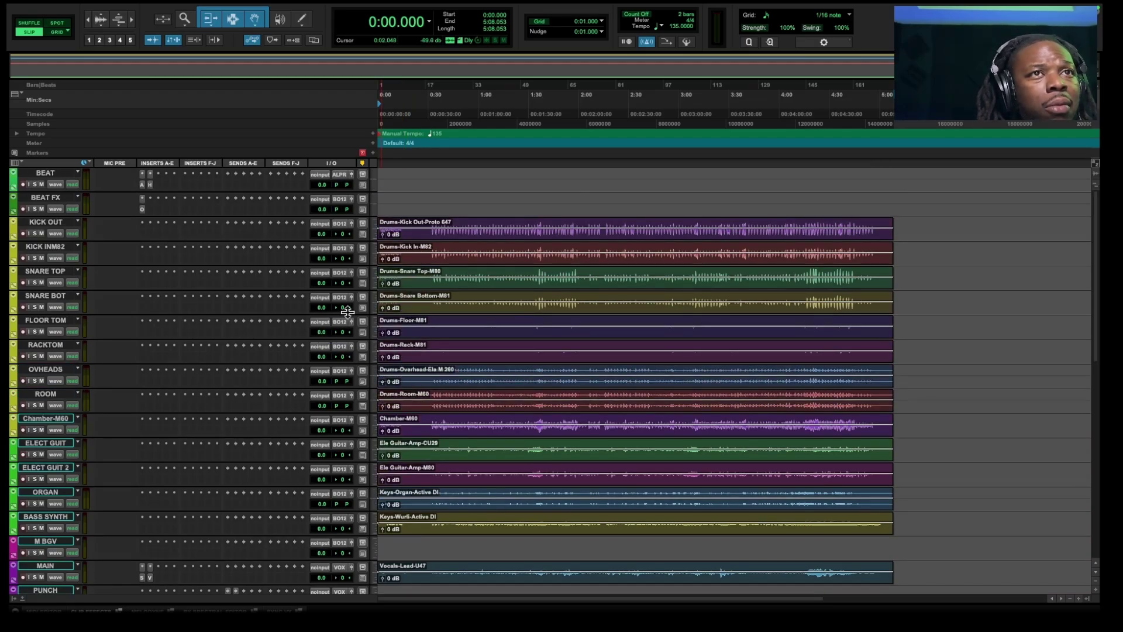
scroll(328, 310, "right", 3)
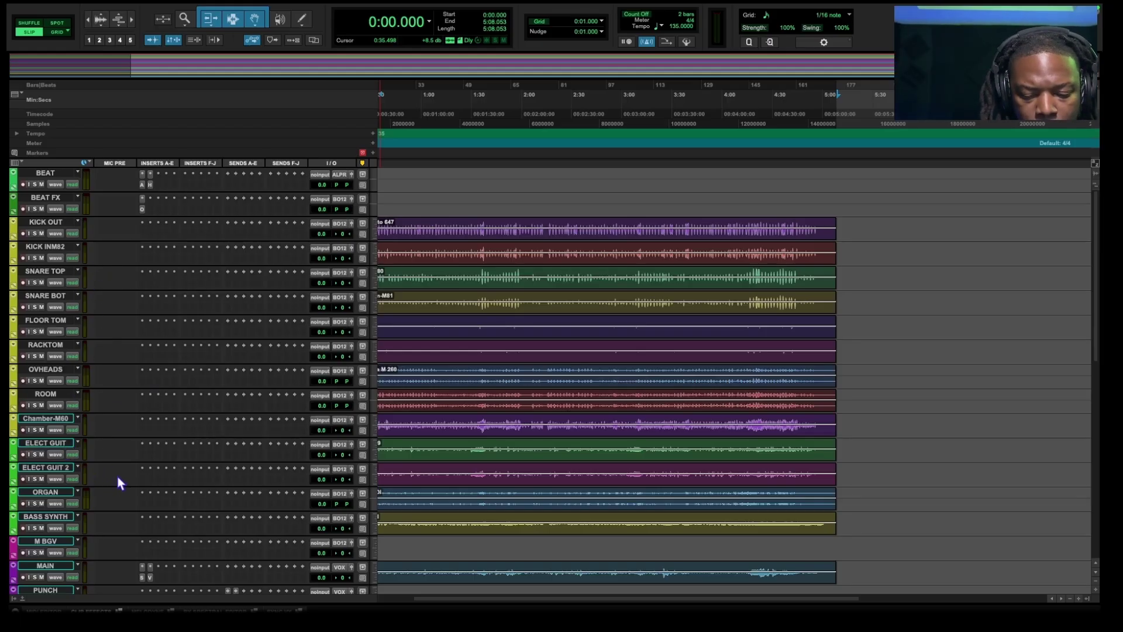
key("ctrl+shift+n")
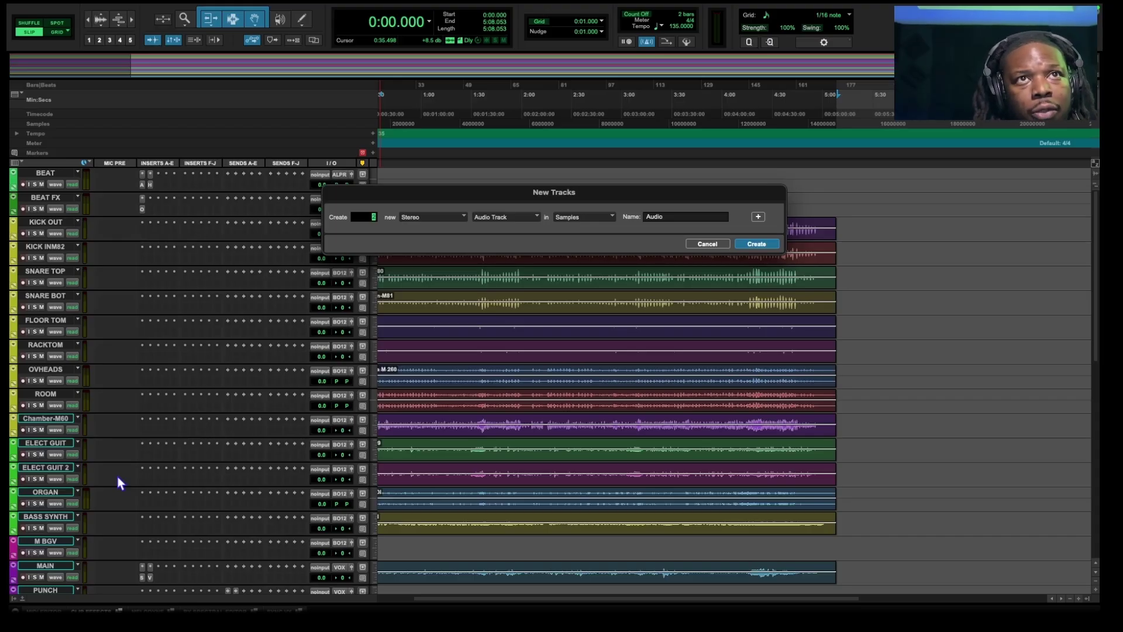
key("ctrl+Down")
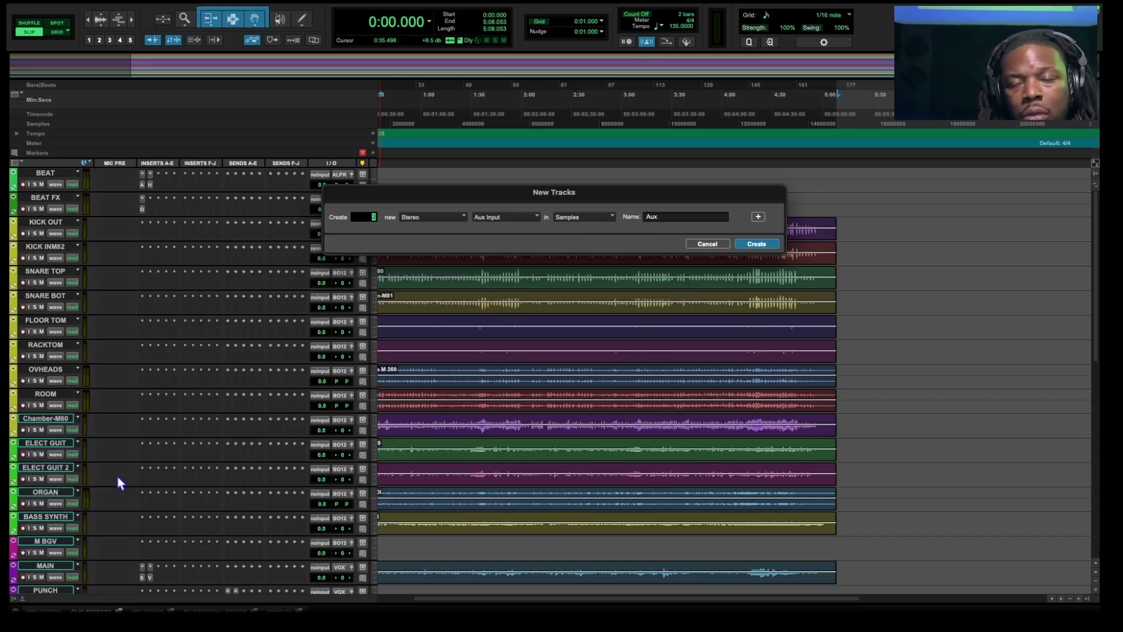
key("Return")
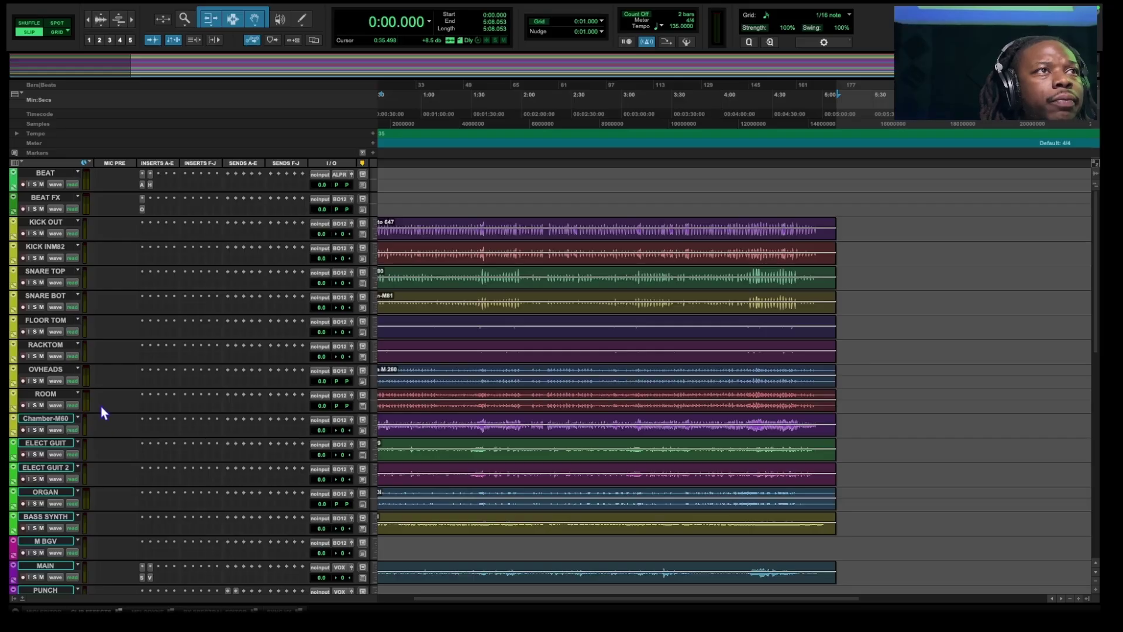
- Delete the unused BEAT and BEAT FX tracks above KICK OUT
left_click(42, 173)
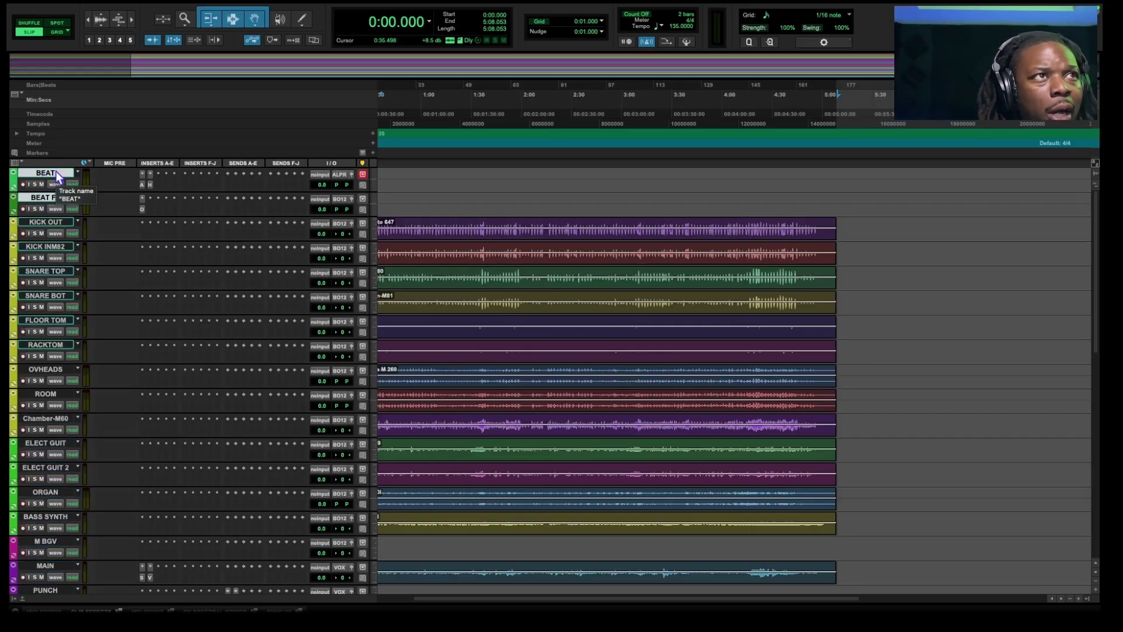
right_click(55, 171)
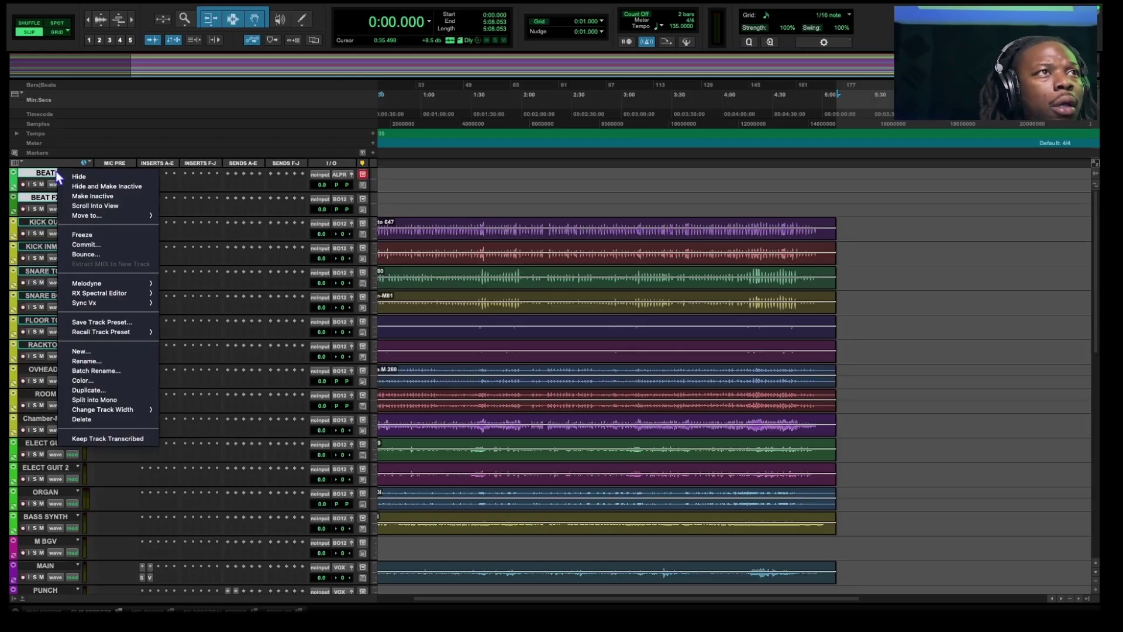
left_click(96, 417)
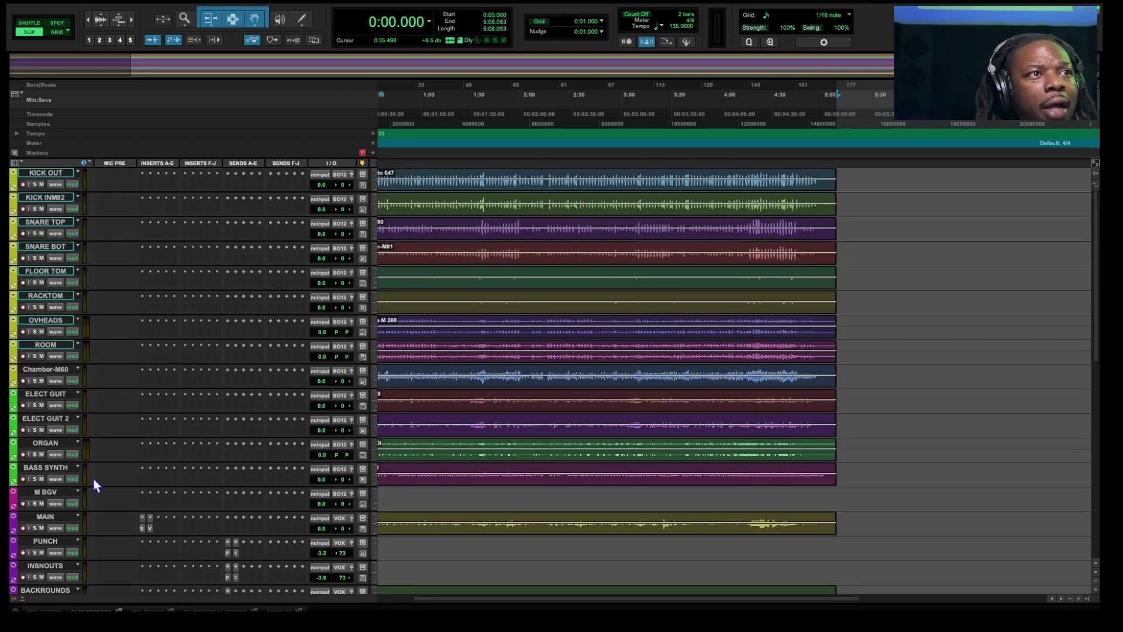
- Colour the Aux 1 track bright green and the Aux 2 track yellow to match the instrument and drum tracks
scroll(246, 573, "down", 10)
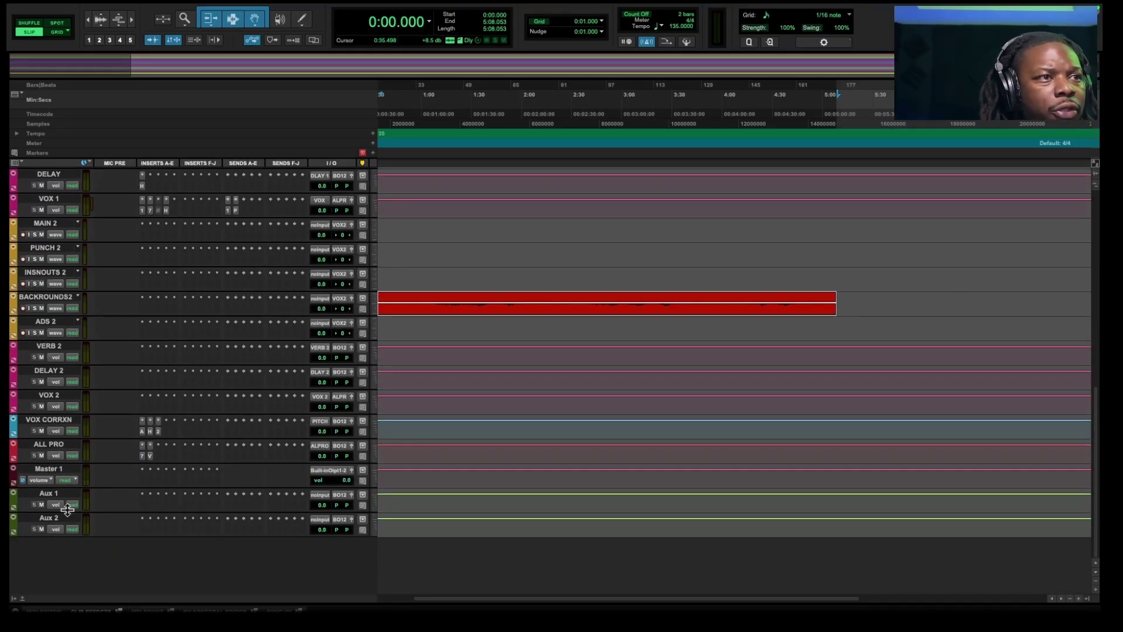
double_click(13, 497)
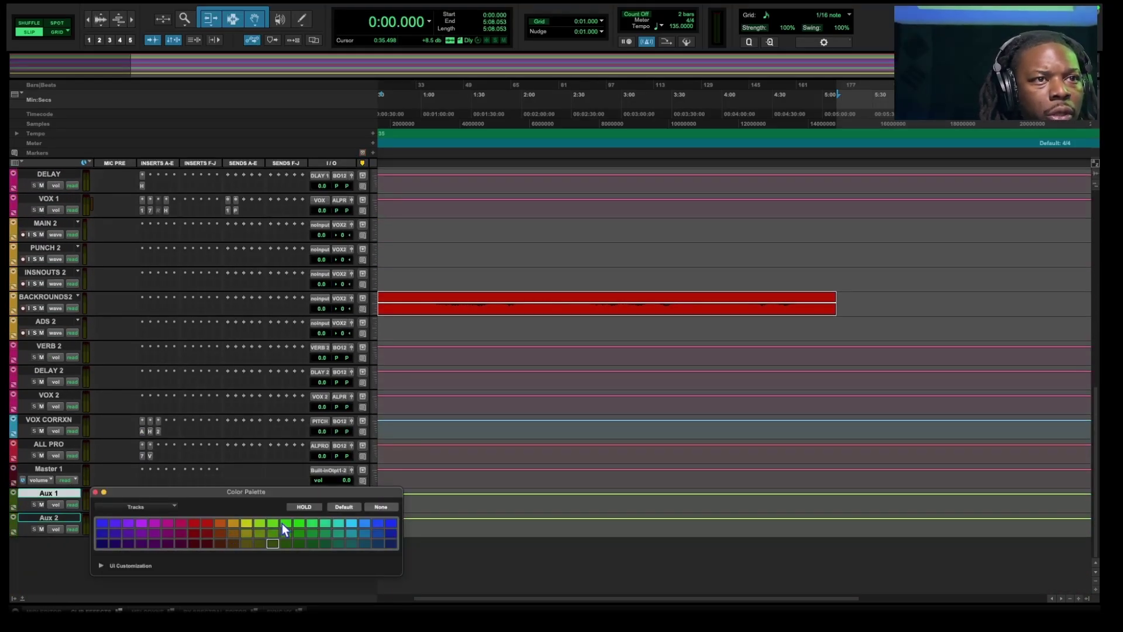
left_click(283, 524)
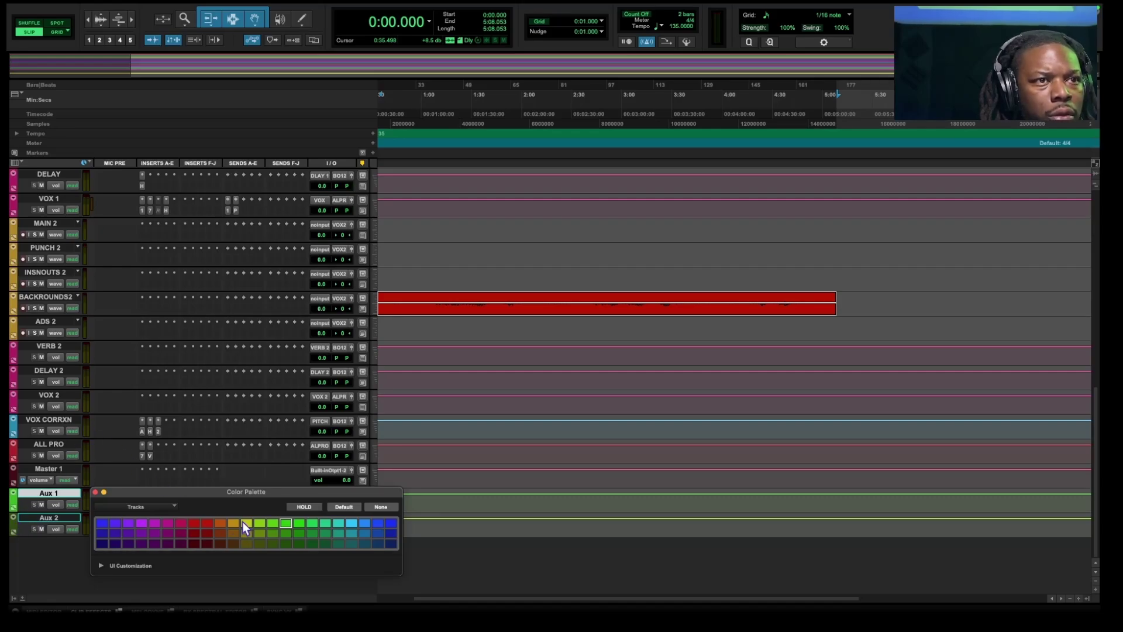
left_click(65, 518)
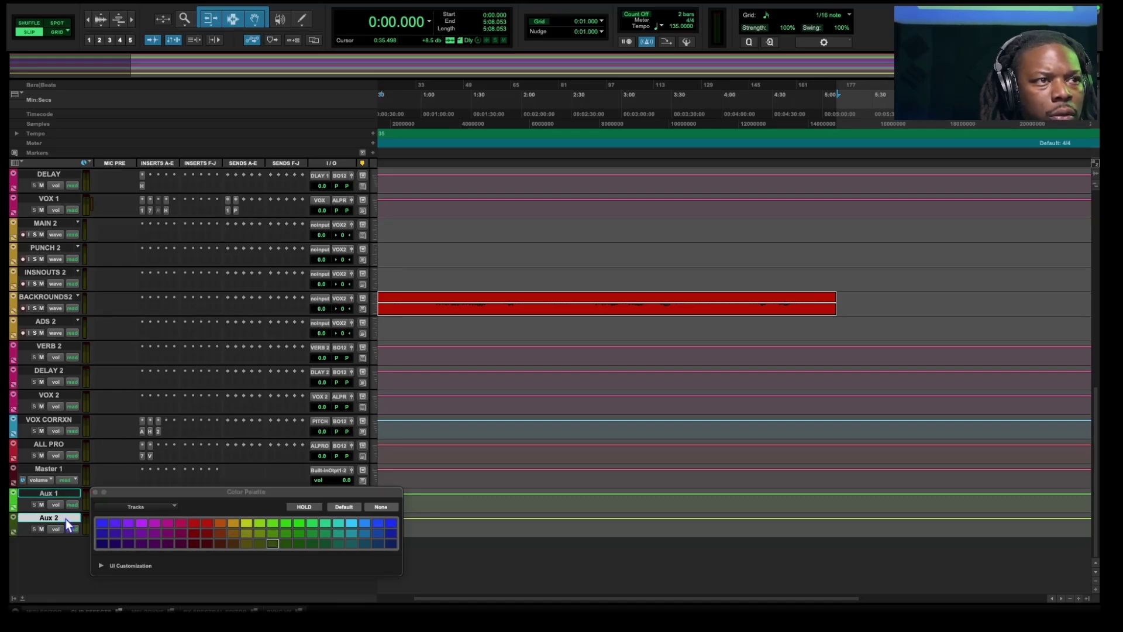
left_click(234, 523)
left_click(248, 523)
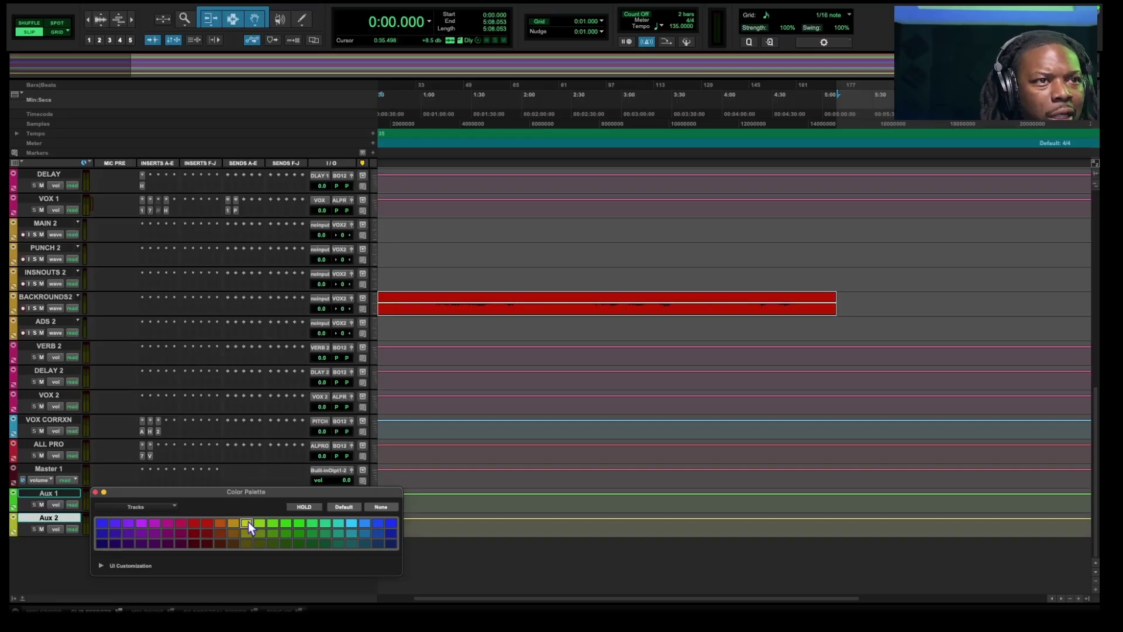
left_click(96, 492)
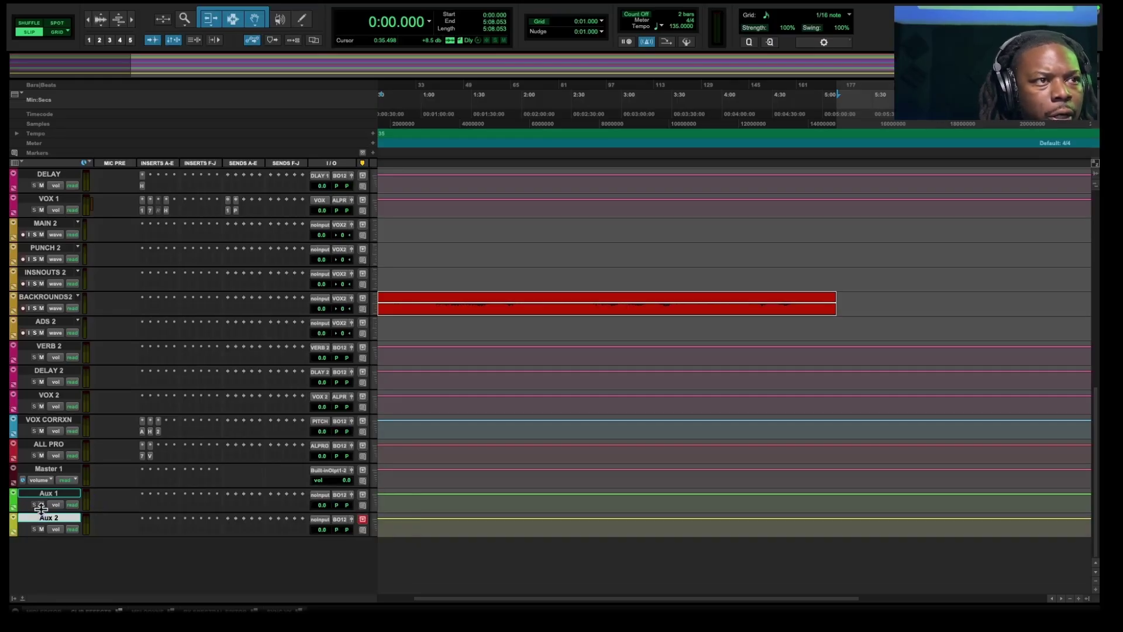
- Rename the Aux 2 track as DRUMS and the Aux 1 track as INSTR
double_click(43, 519)
type("DRUMS")
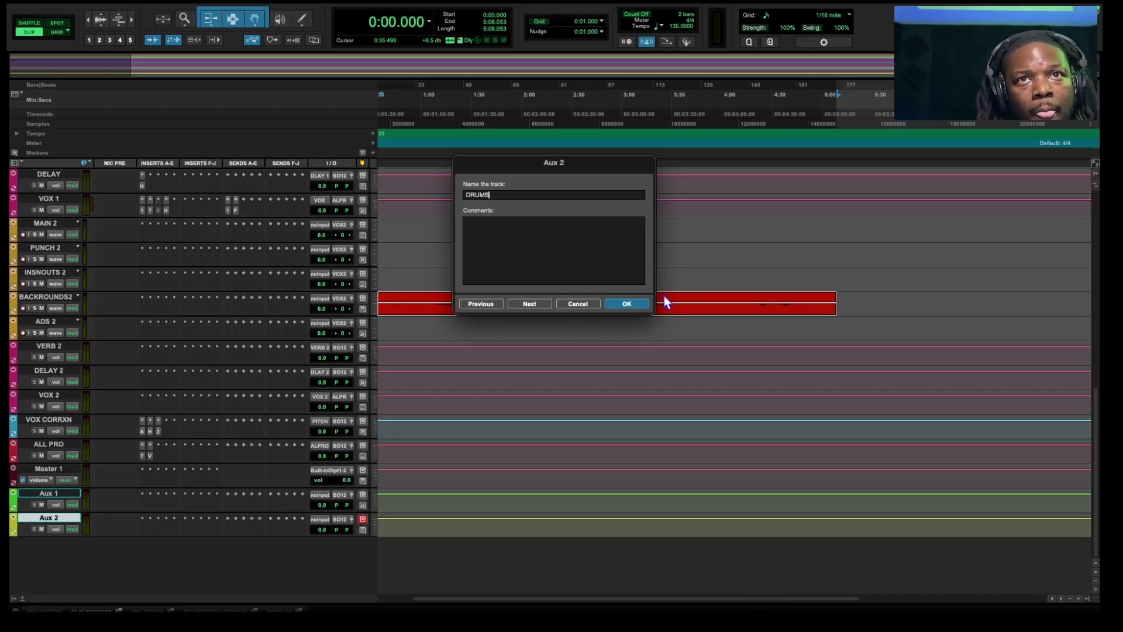
key("super+Left")
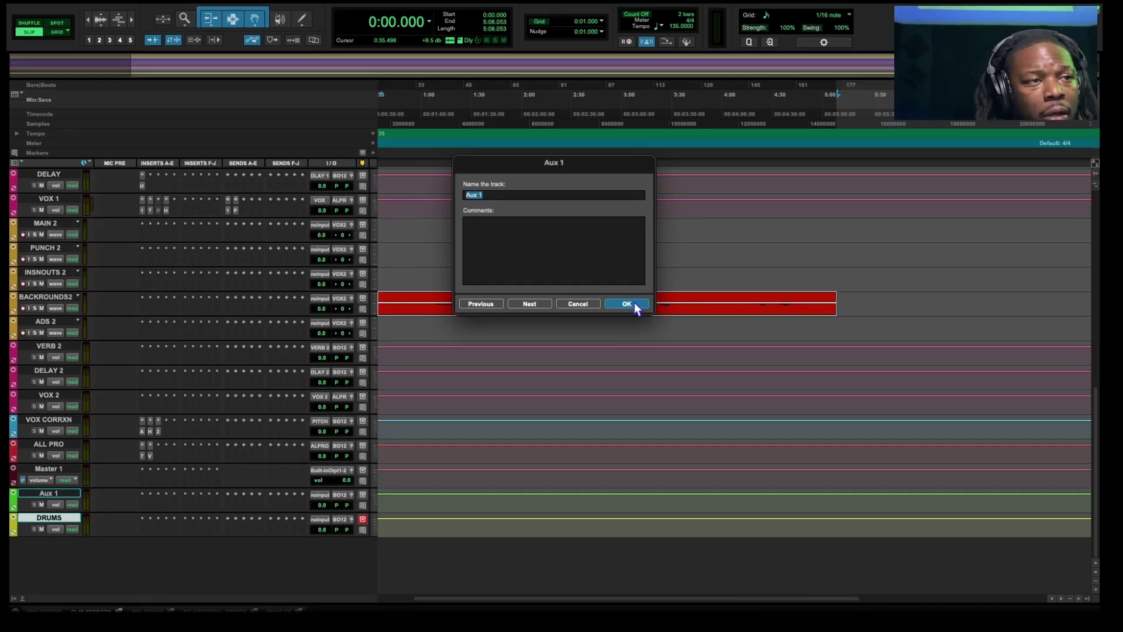
type("INST")
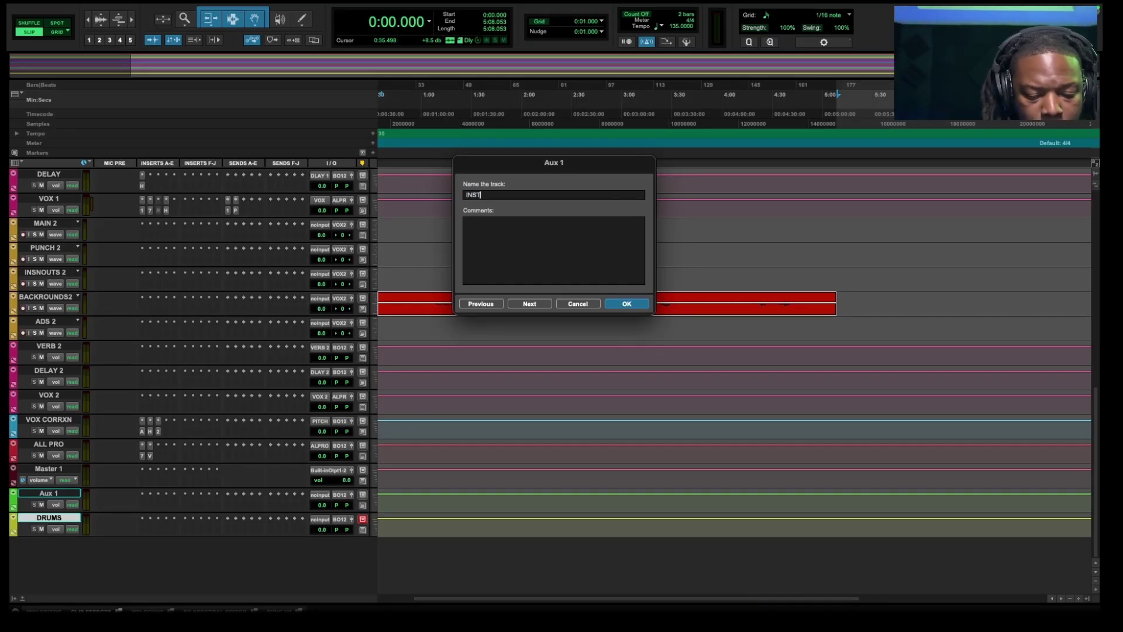
type("R")
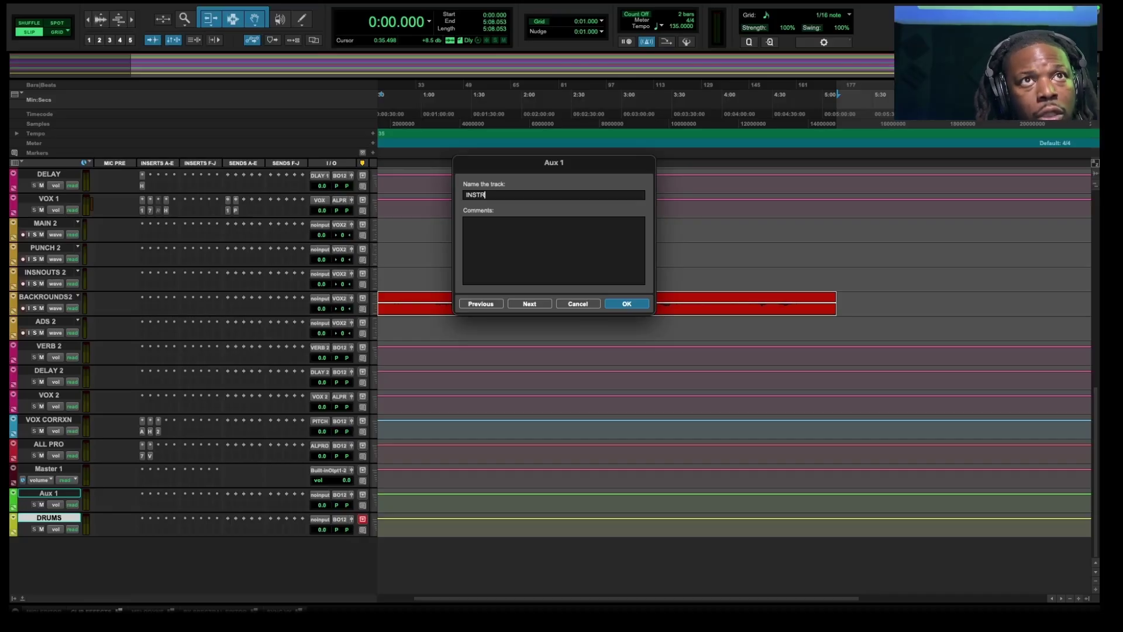
key("Return")
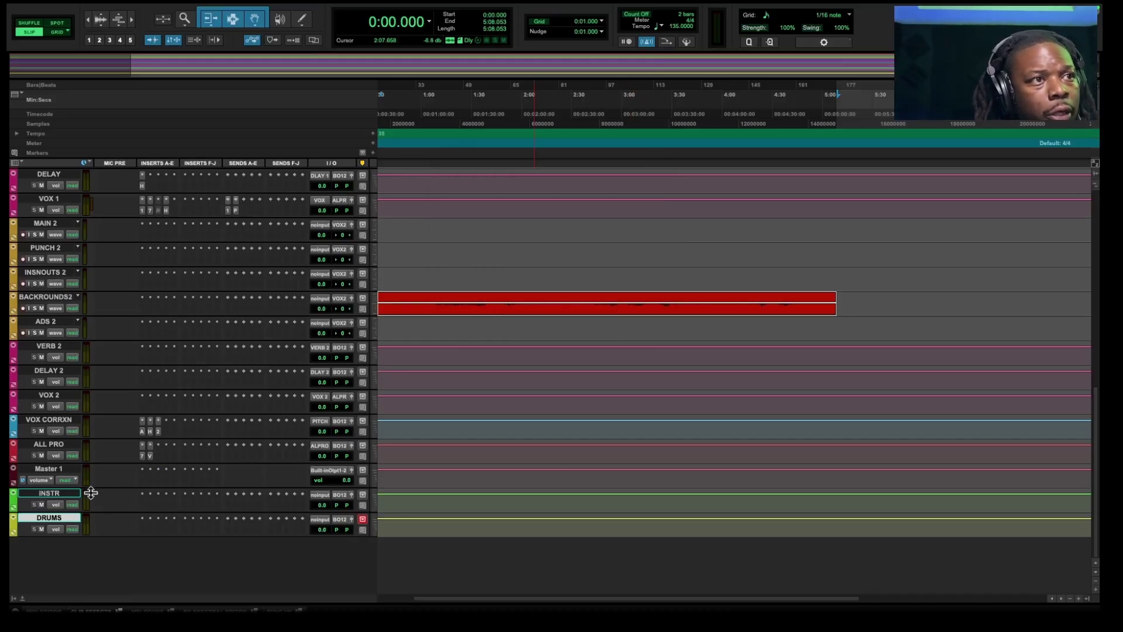
- Move the DRUMS aux track directly below Chamber-M60 and set its input to the stereo Bus 17-18
left_click_drag(65, 521, 97, 396)
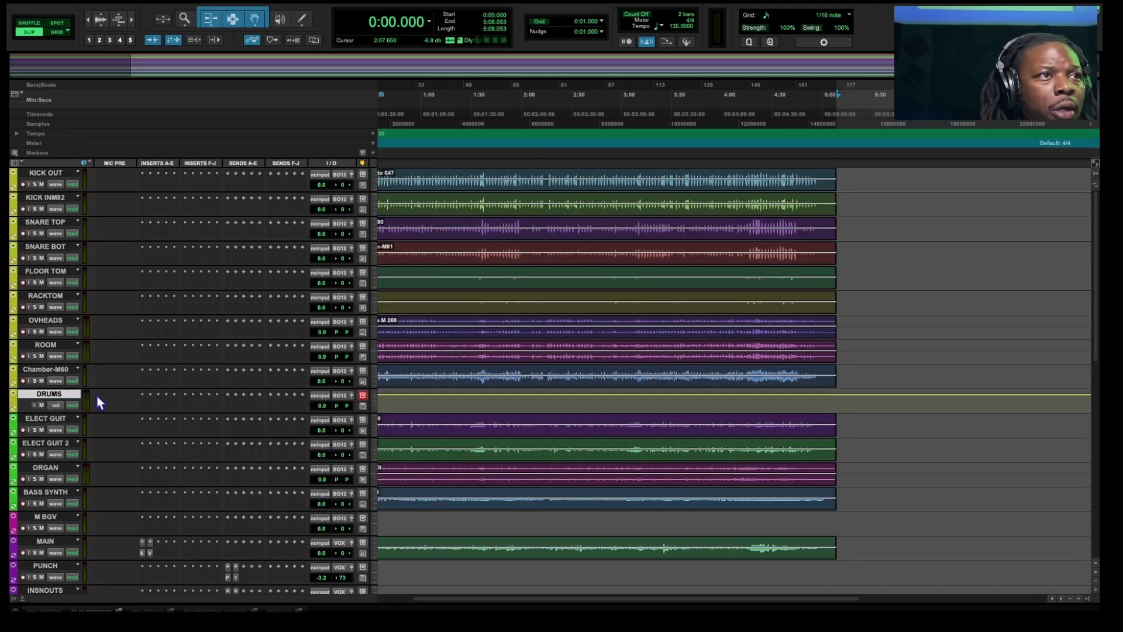
left_click(320, 396)
mouse_move(350, 400)
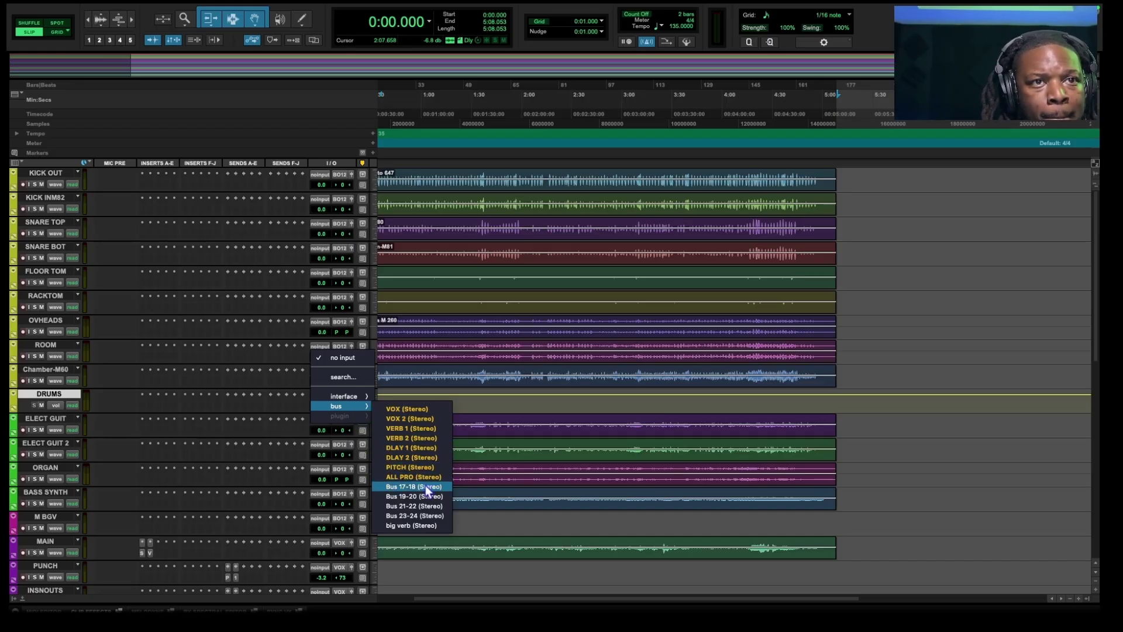
left_click(426, 486)
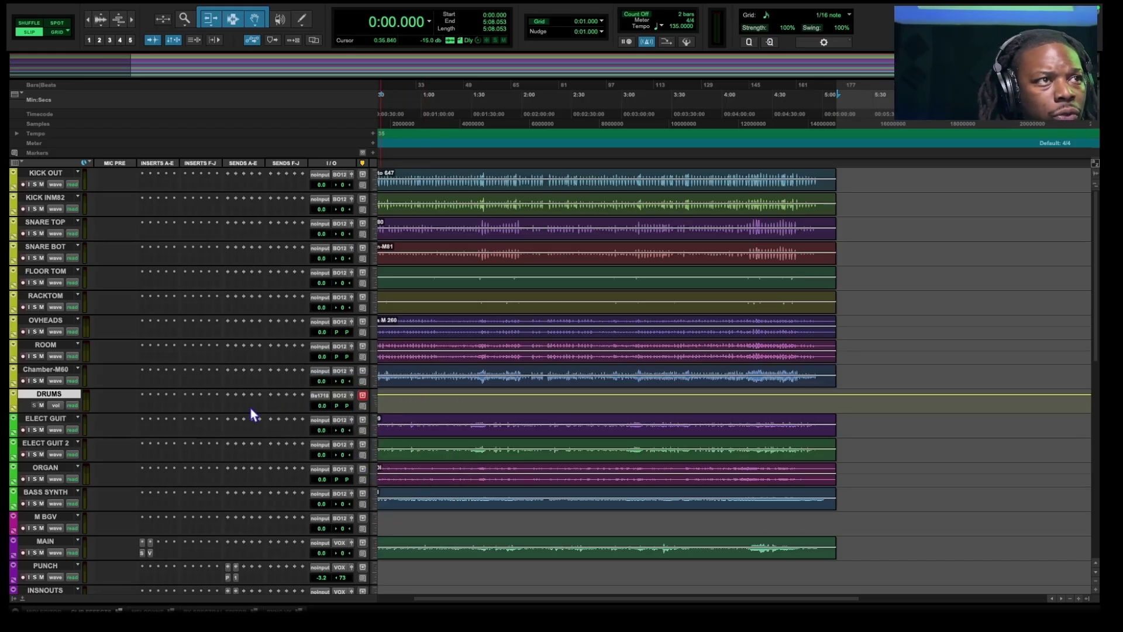
- Rename the DRUMS aux track's input bus as DRUMS
right_click(321, 395)
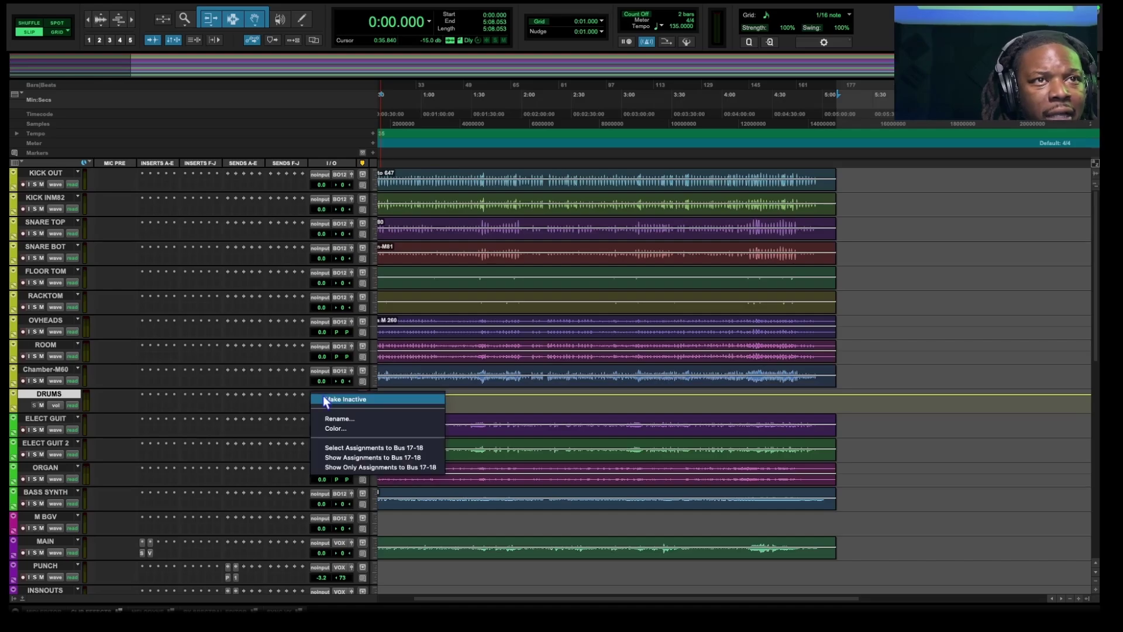
left_click(340, 419)
type("DRUMS")
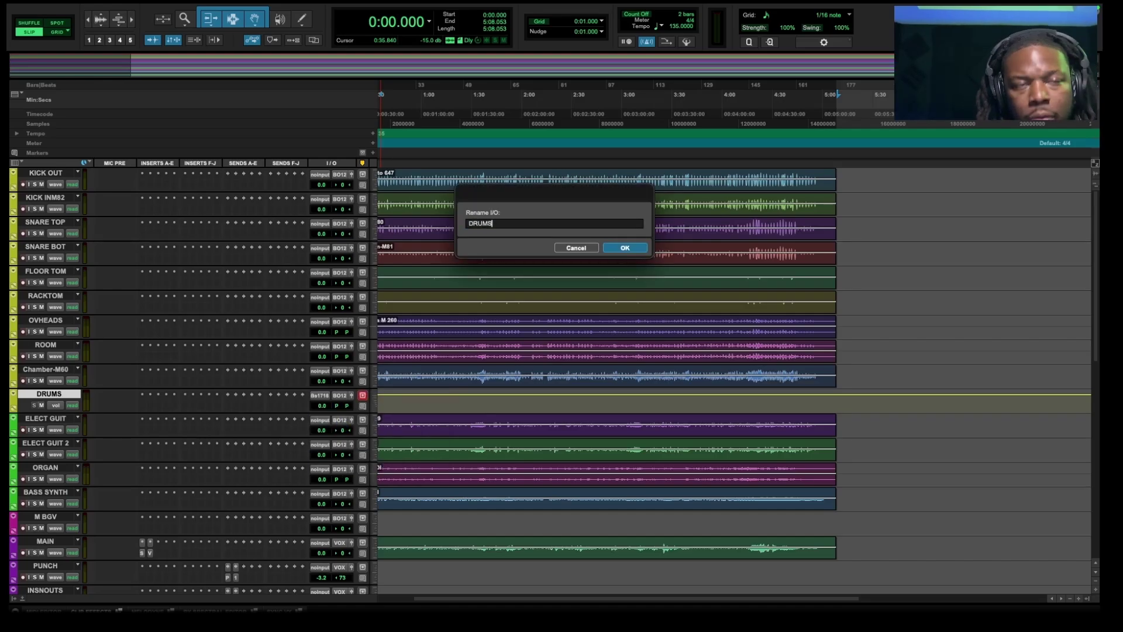
key("Return")
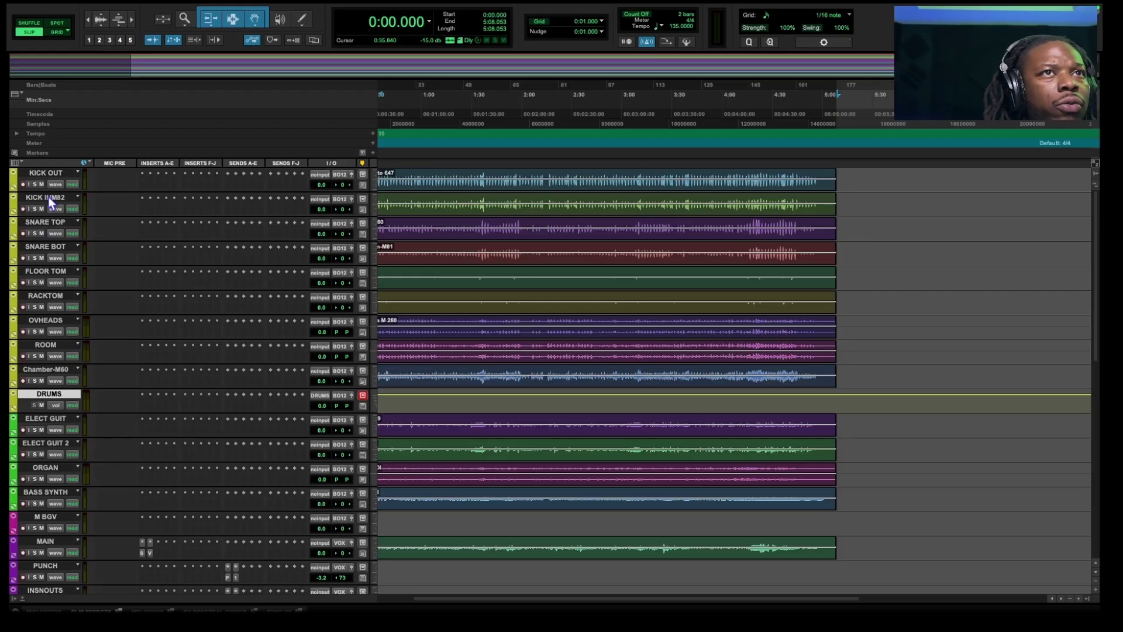
- Route the outputs of all drum tracks from KICK OUT through Chamber-M60 to the DRUMS stereo bus, and deselect the tracks
left_click(48, 174)
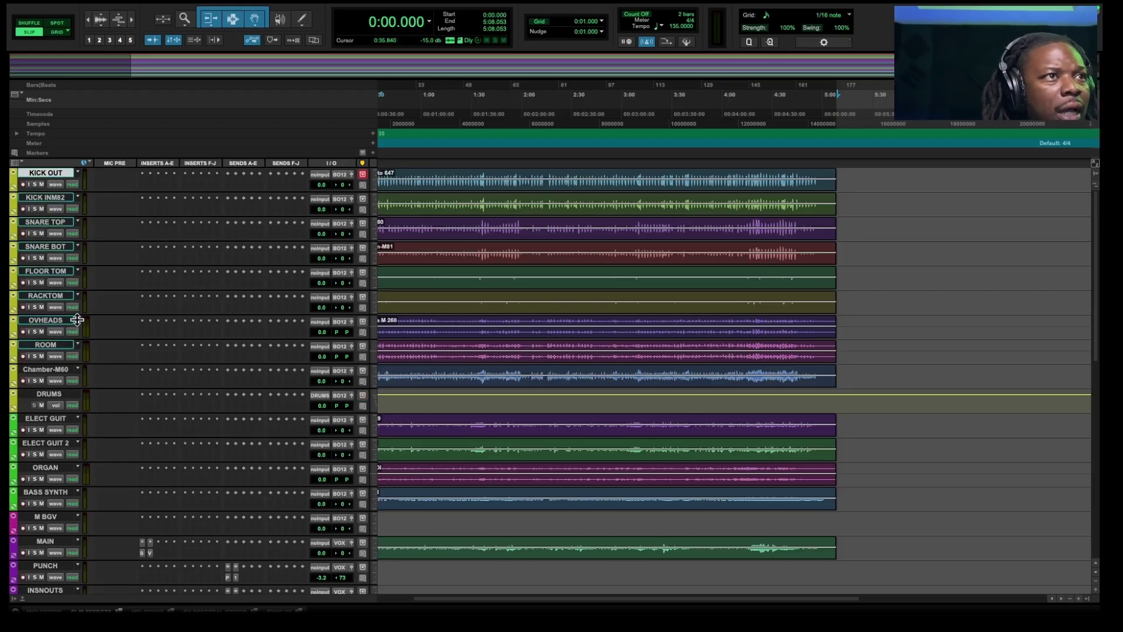
left_click_drag(60, 342, 51, 368)
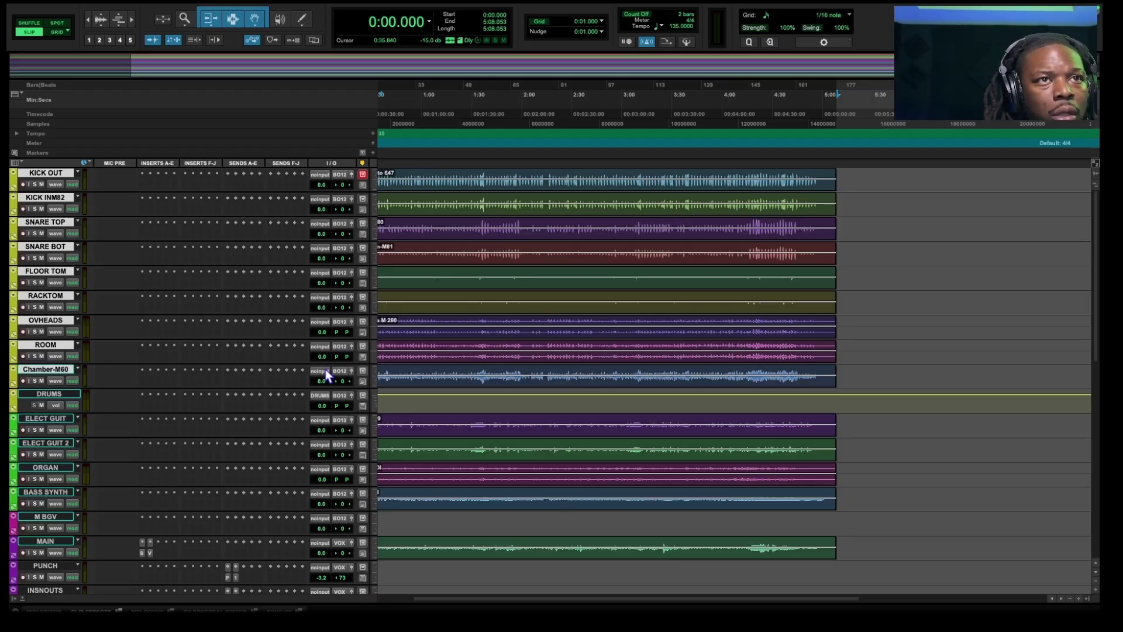
left_click(340, 370)
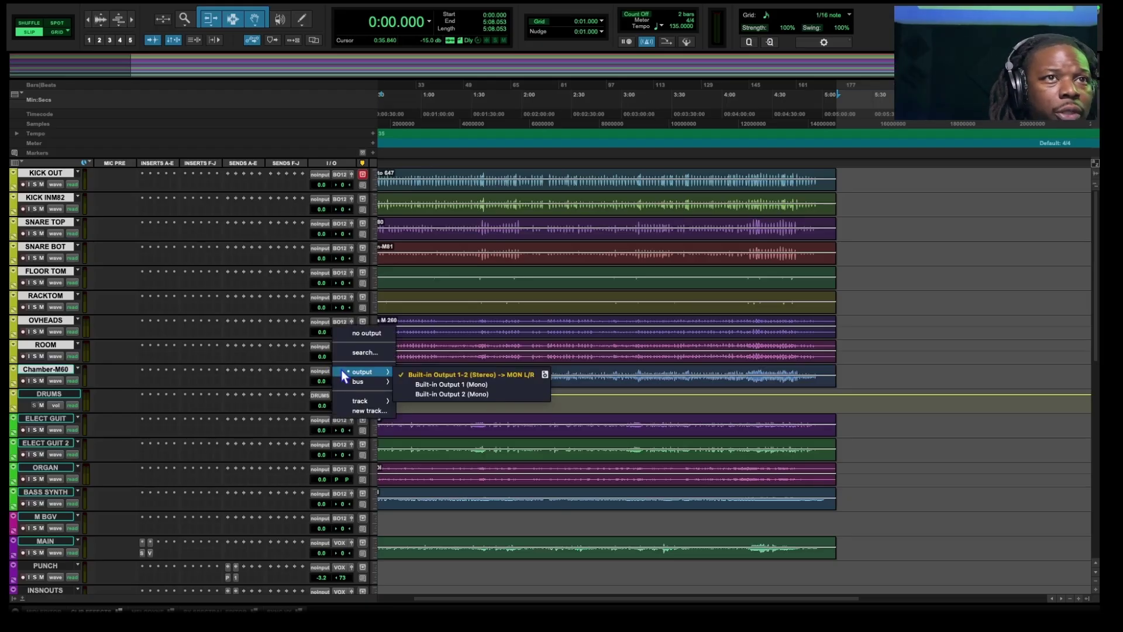
mouse_move(349, 380)
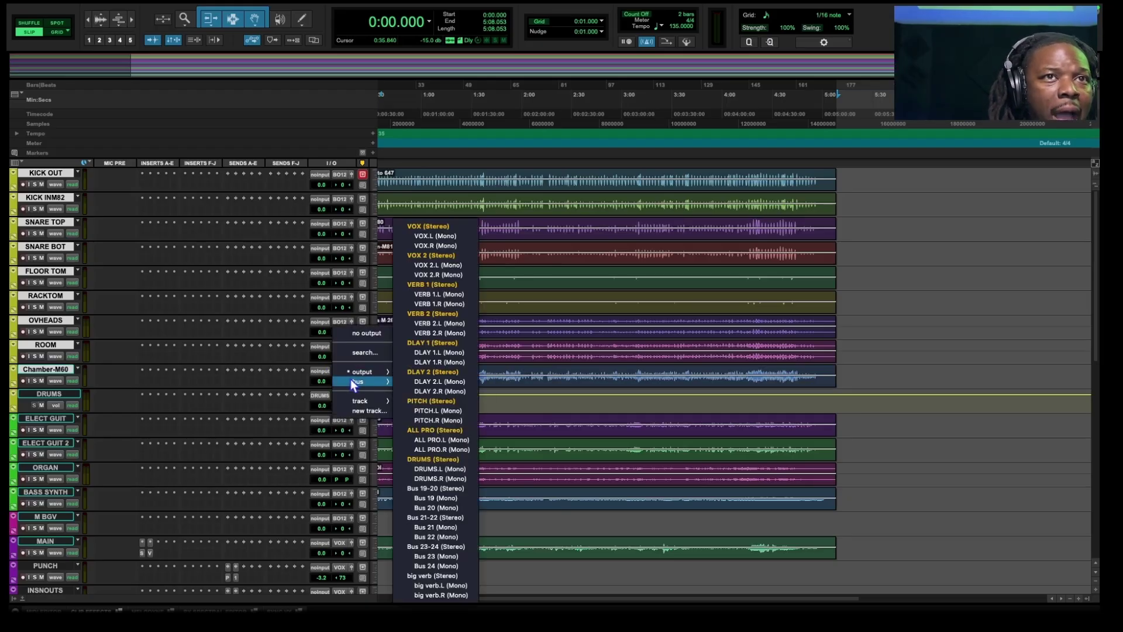
left_click(429, 461)
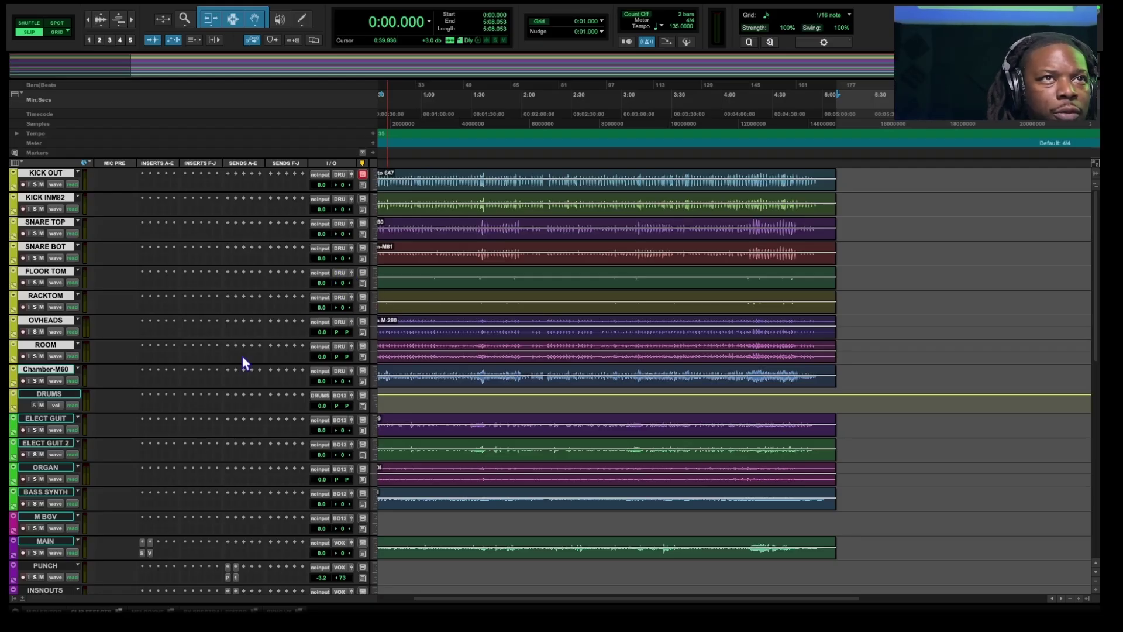
left_click(58, 370, "alt")
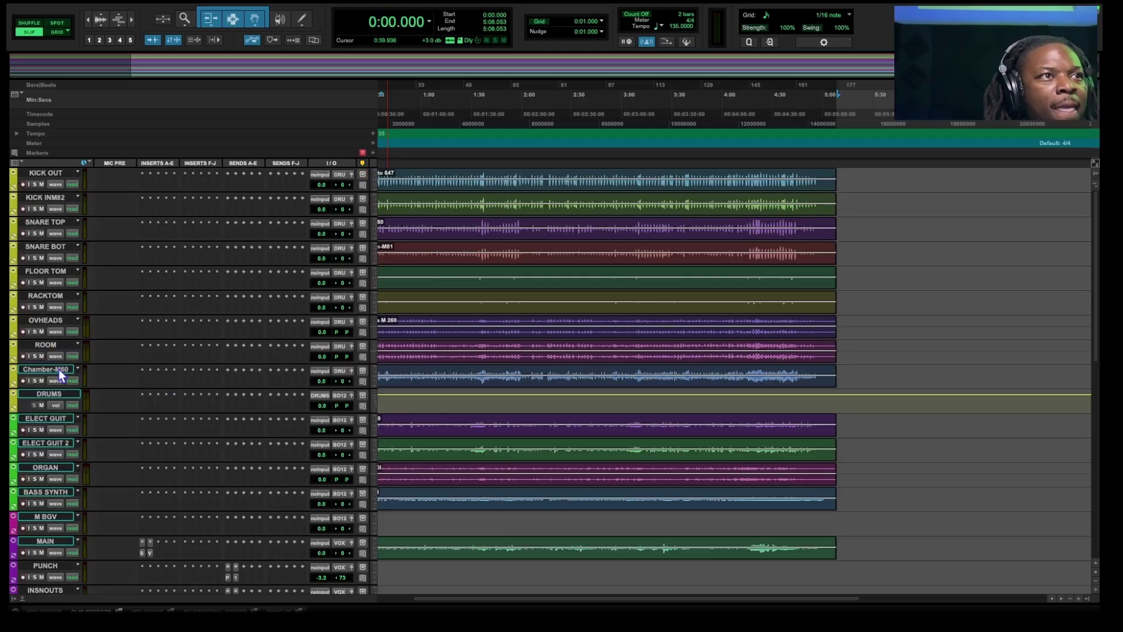
- Set the INSTR aux track's input to the stereo Bus 19-20
scroll(142, 500, "down", 10)
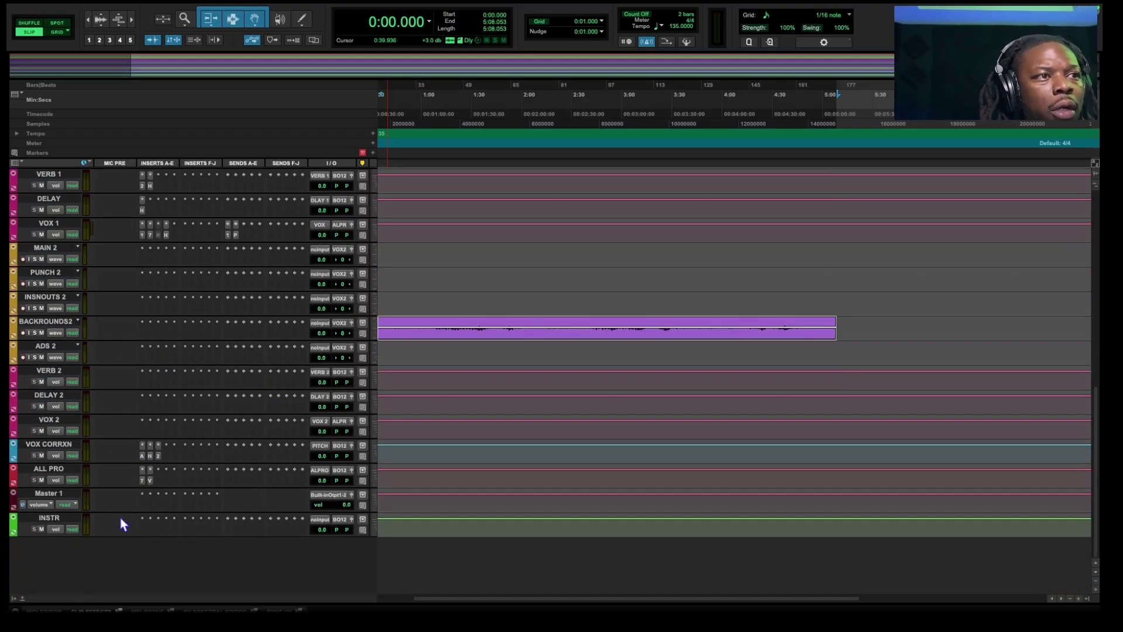
left_click(312, 517)
mouse_move(312, 517)
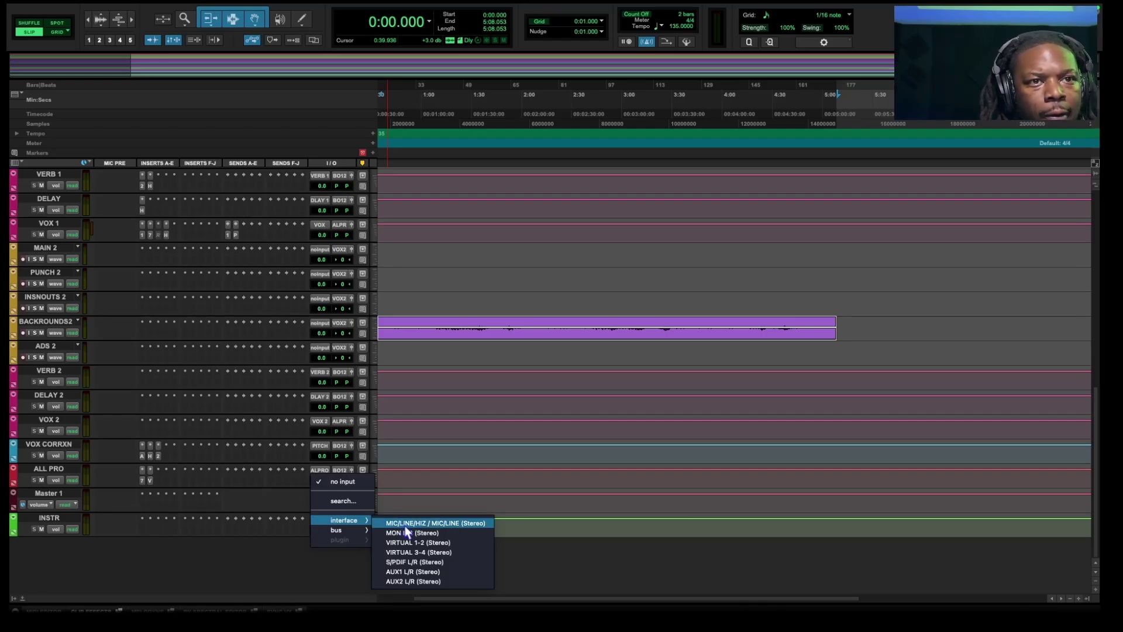
mouse_move(359, 527)
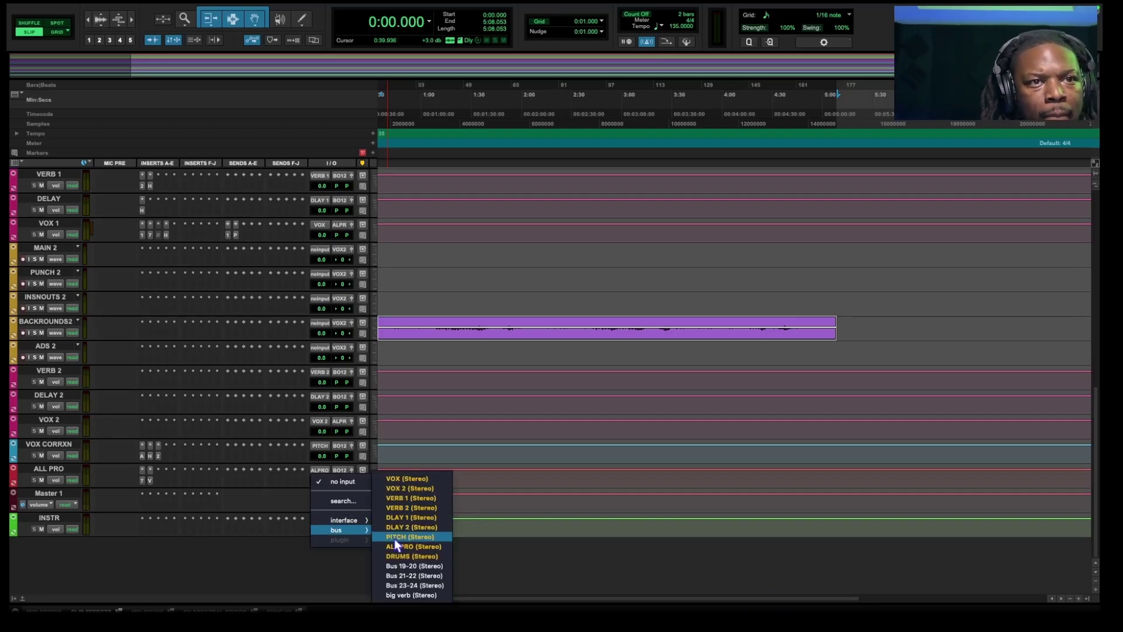
left_click(401, 565)
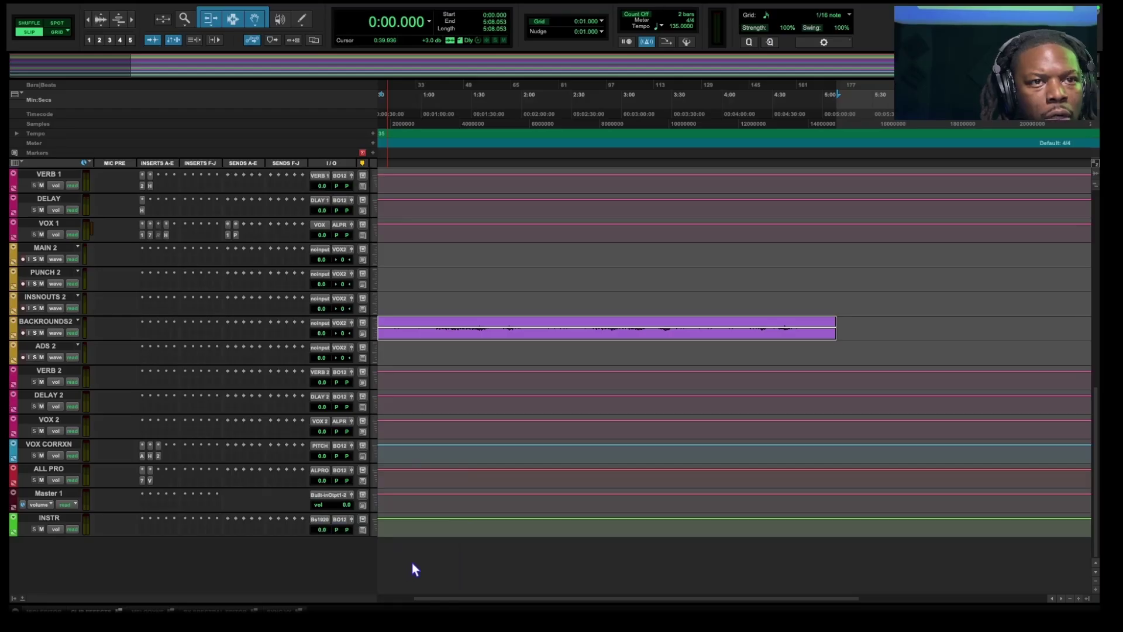
- Rename the INSTR aux track's input bus as INSTR and move the track directly below BASS SYNTH
right_click(320, 519)
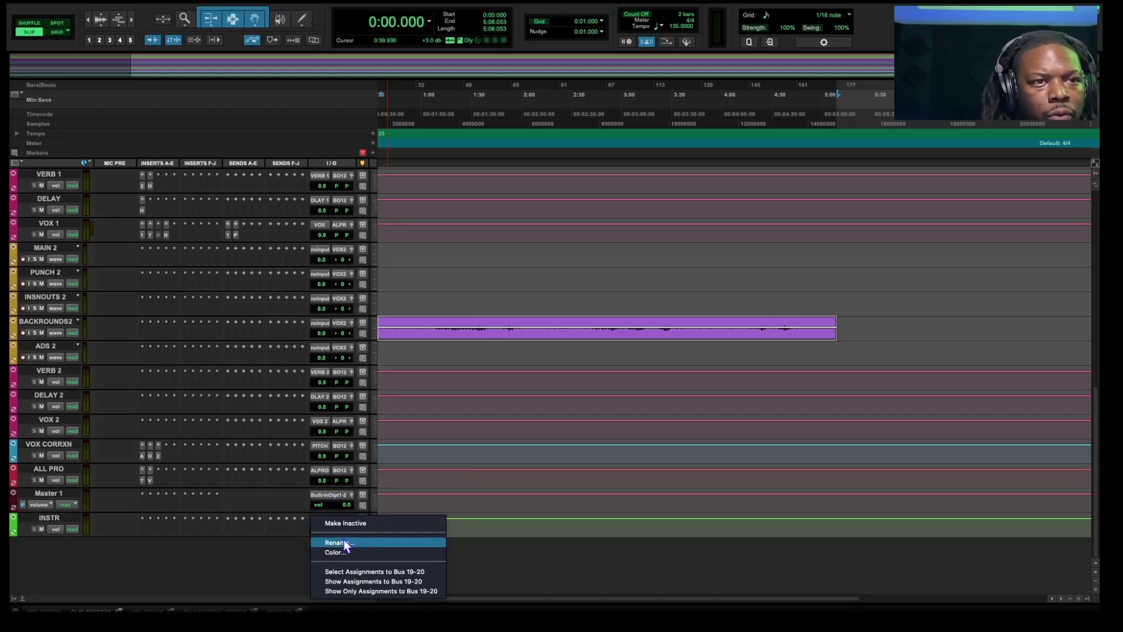
left_click(343, 539)
type("INSTR")
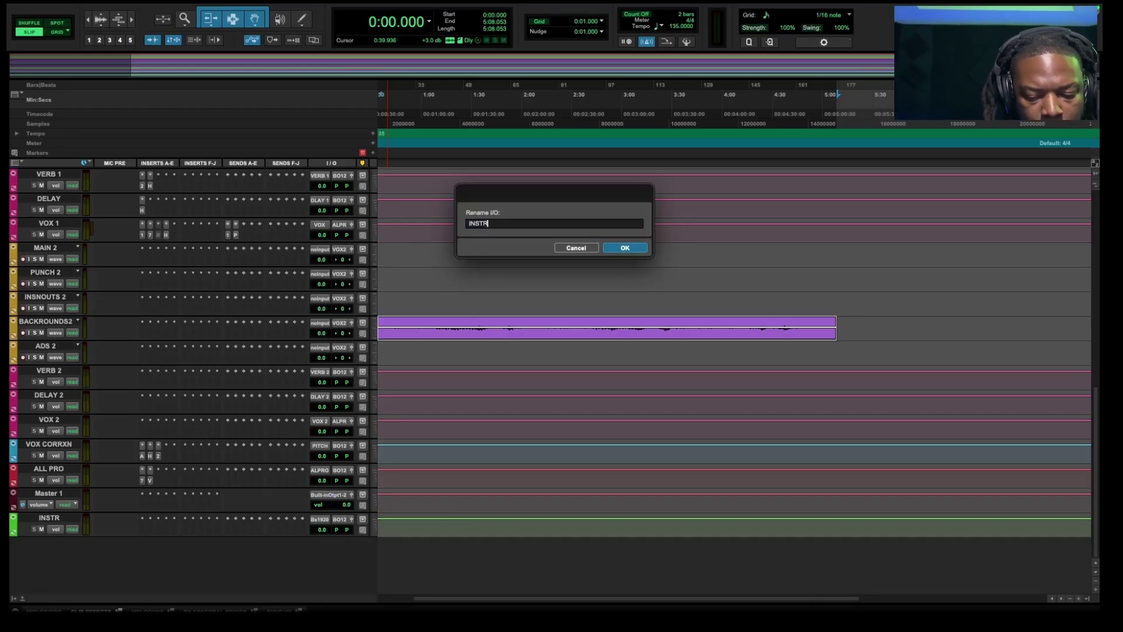
key("Return")
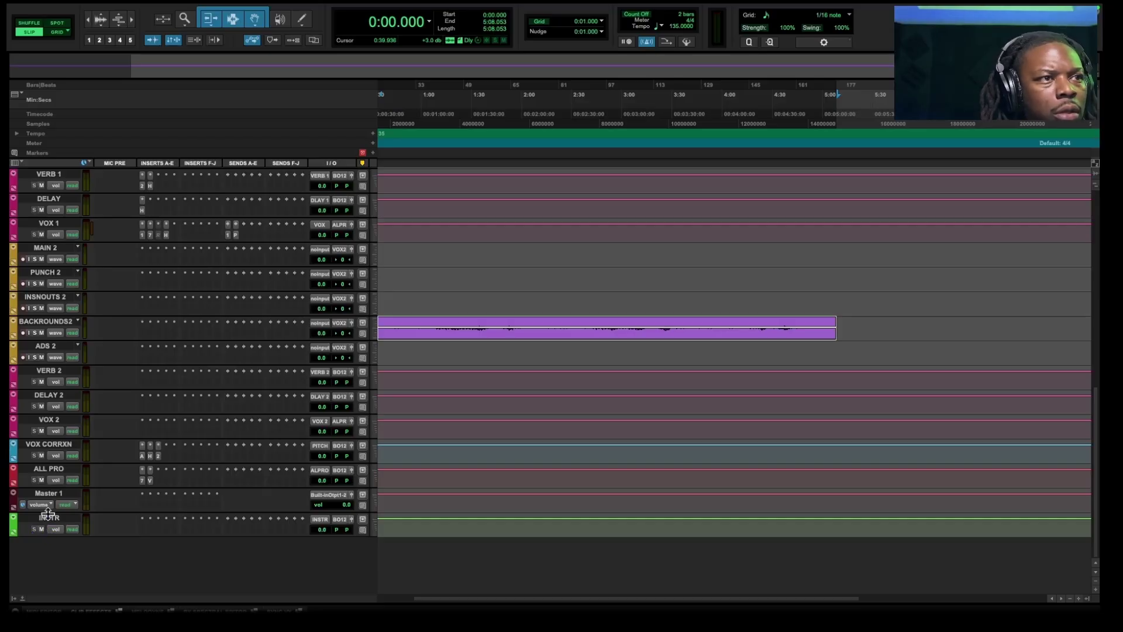
left_click_drag(50, 519, 94, 385)
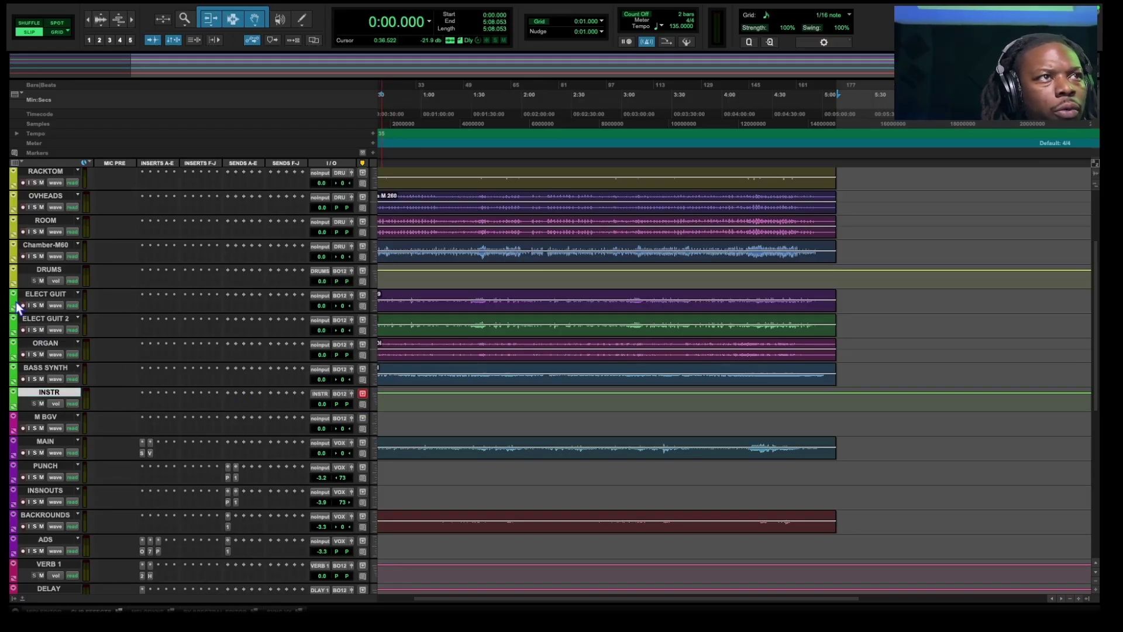
- Route the outputs of ELECT GUIT, ELECT GUIT 2, ORGAN and BASS SYNTH to the INSTR stereo bus
left_click(38, 294)
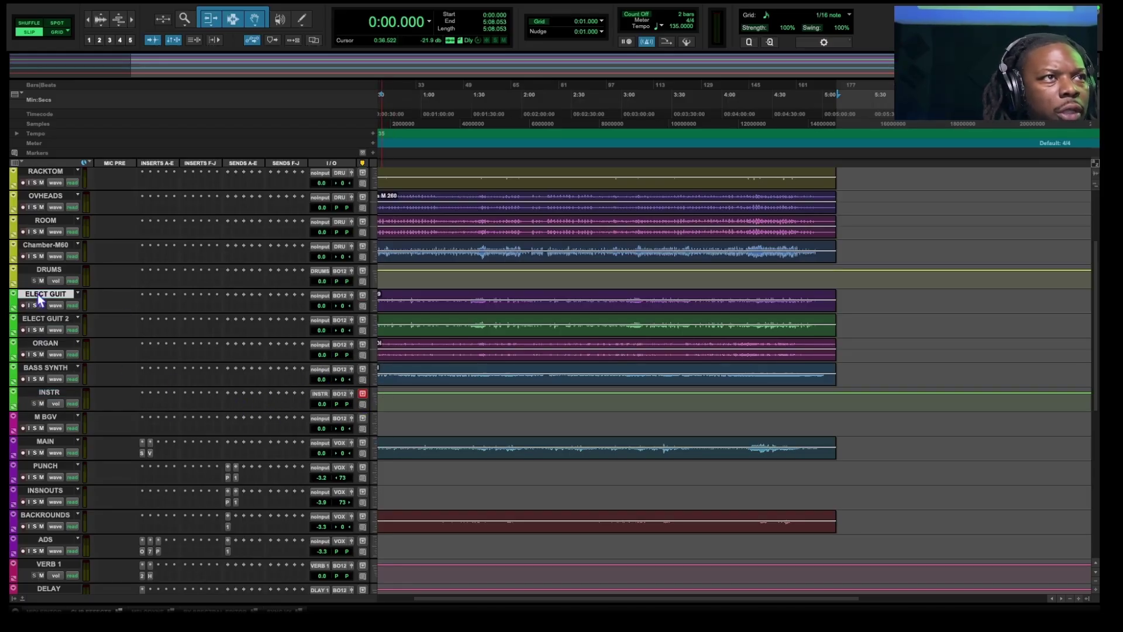
left_click(50, 367, "shift")
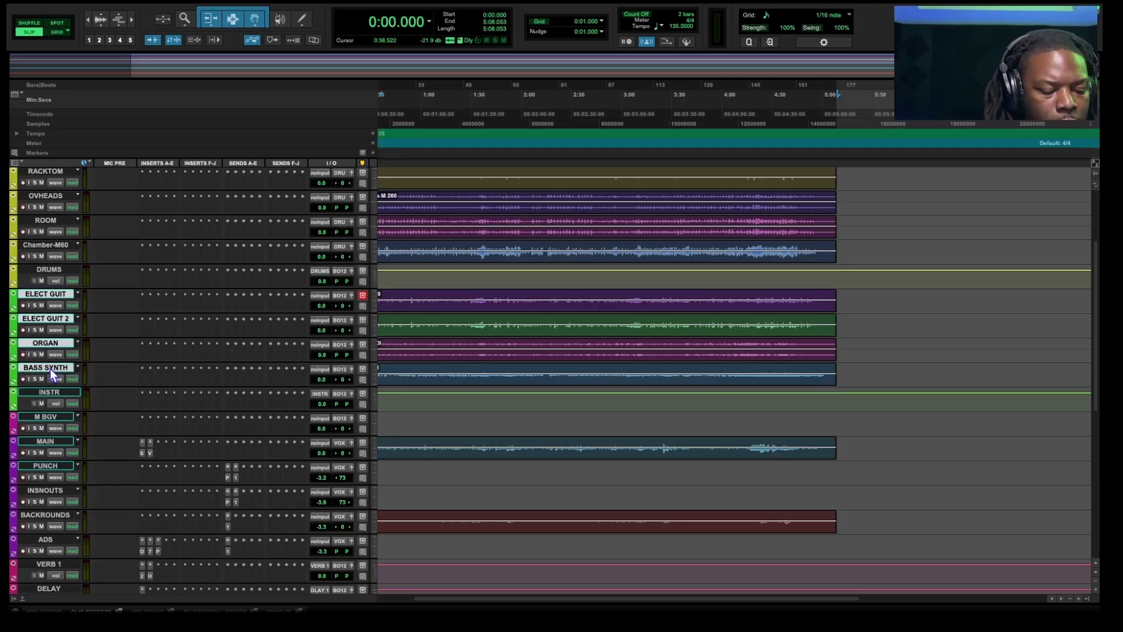
left_click(339, 370)
mouse_move(367, 380)
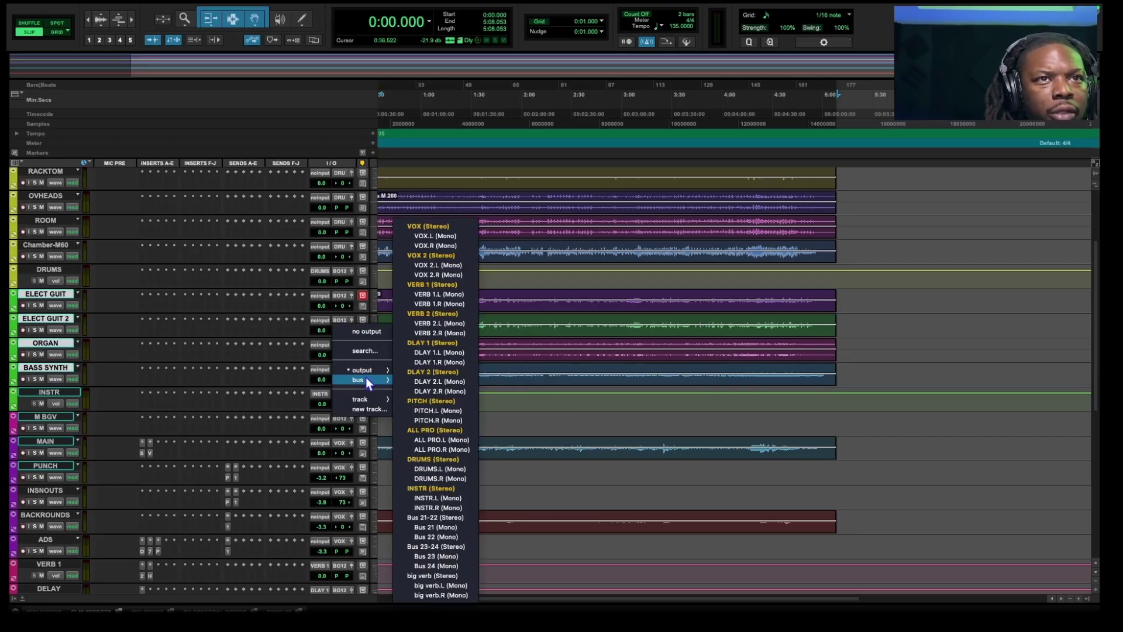
left_click(416, 489)
- Route the outputs of the INSTR and DRUMS aux tracks to the ALL PRO stereo bus
scroll(416, 490, "down", 2)
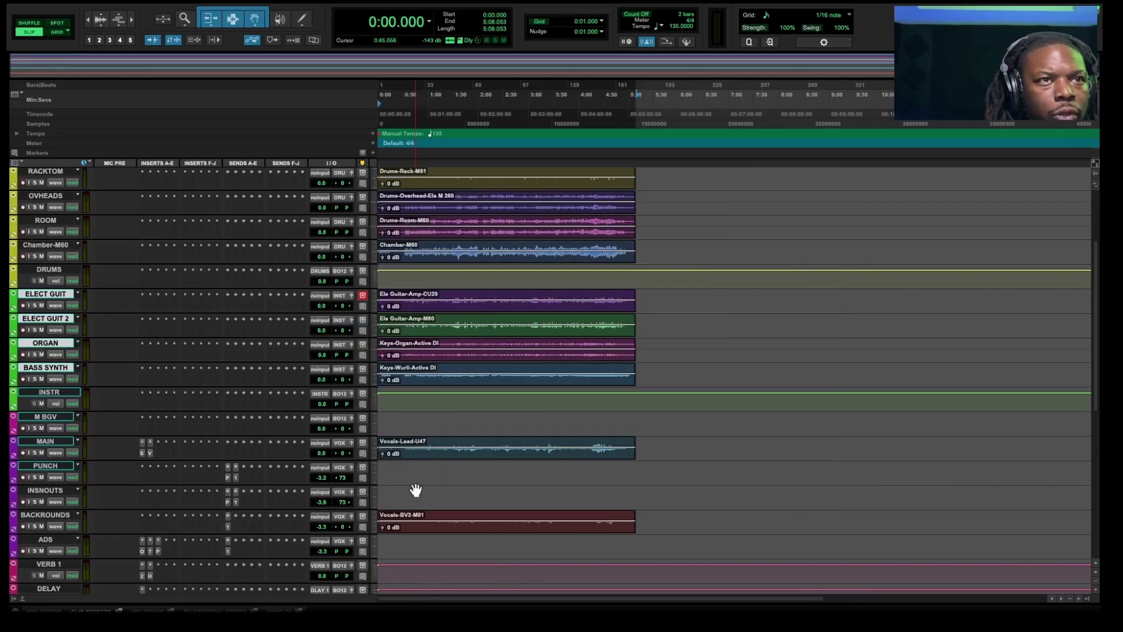
scroll(415, 489, "down", 2)
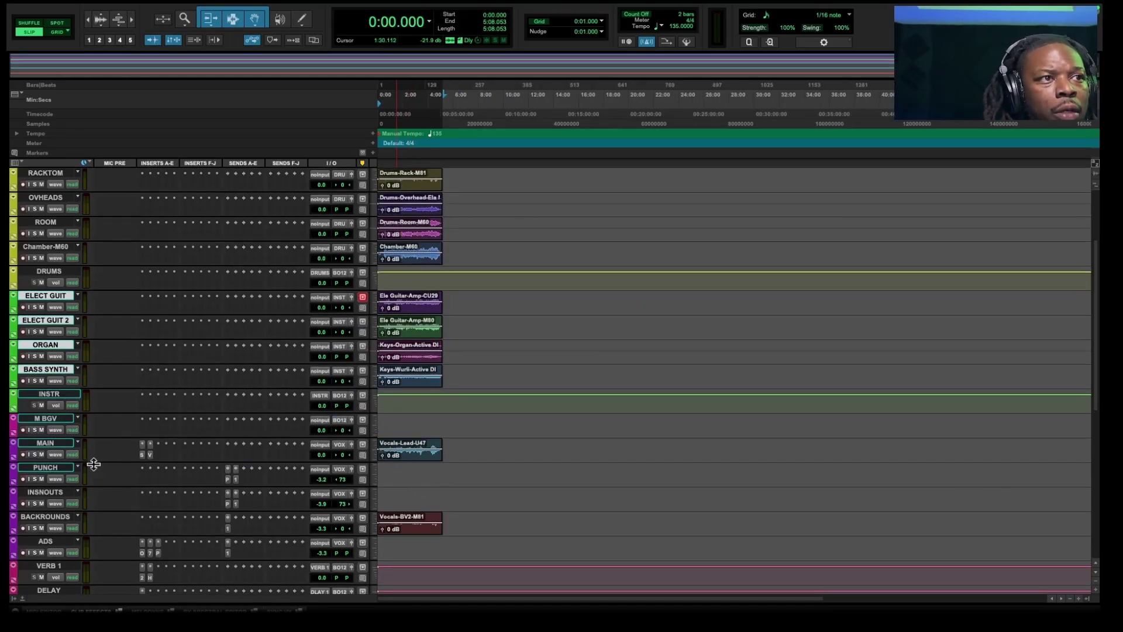
scroll(156, 524, "down", 5)
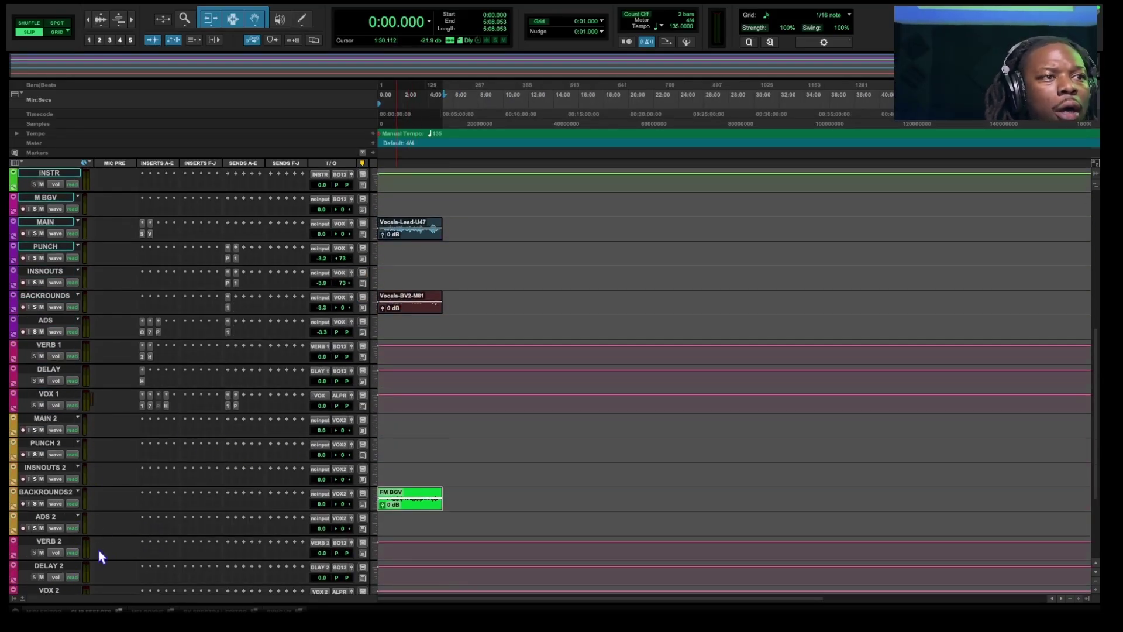
scroll(157, 438, "up", 4)
scroll(157, 438, "up", 1)
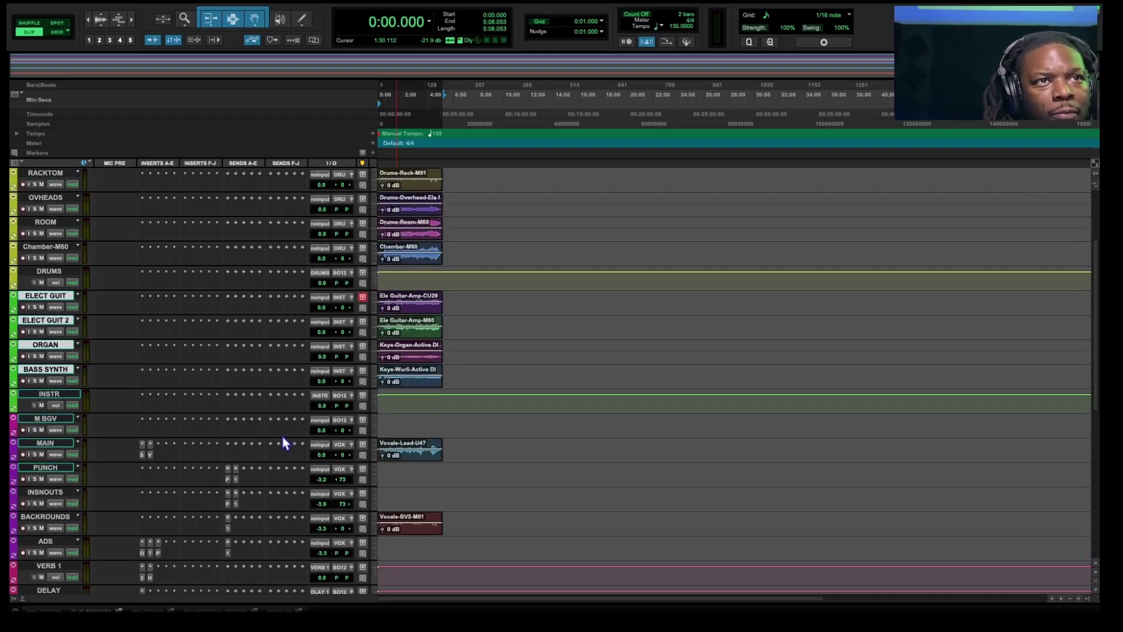
left_click(342, 396)
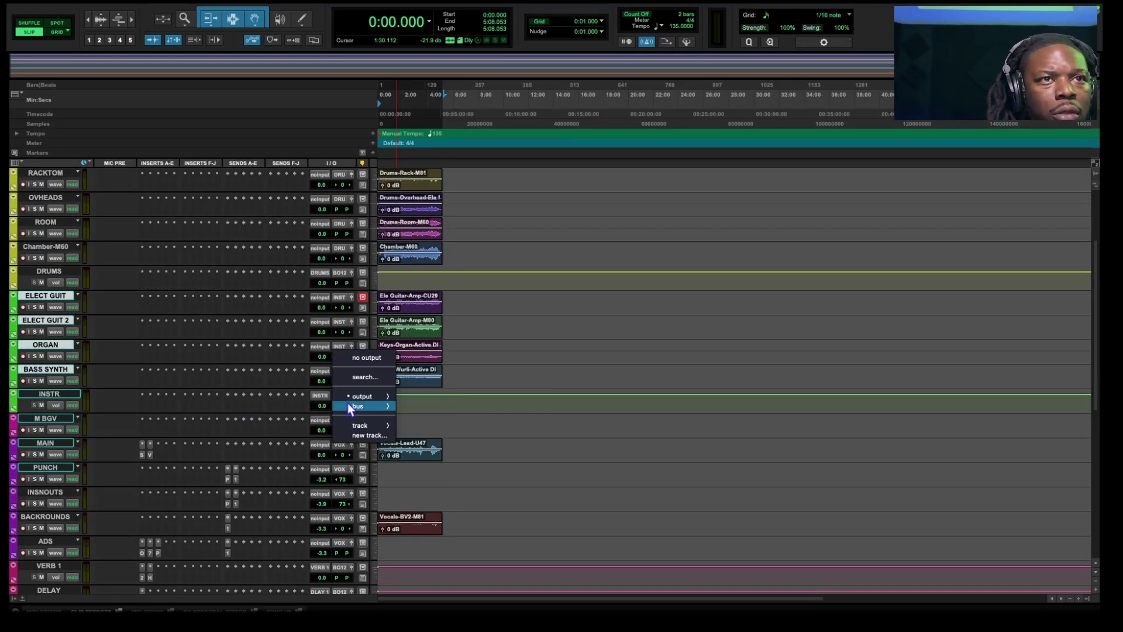
mouse_move(348, 402)
left_click(440, 429)
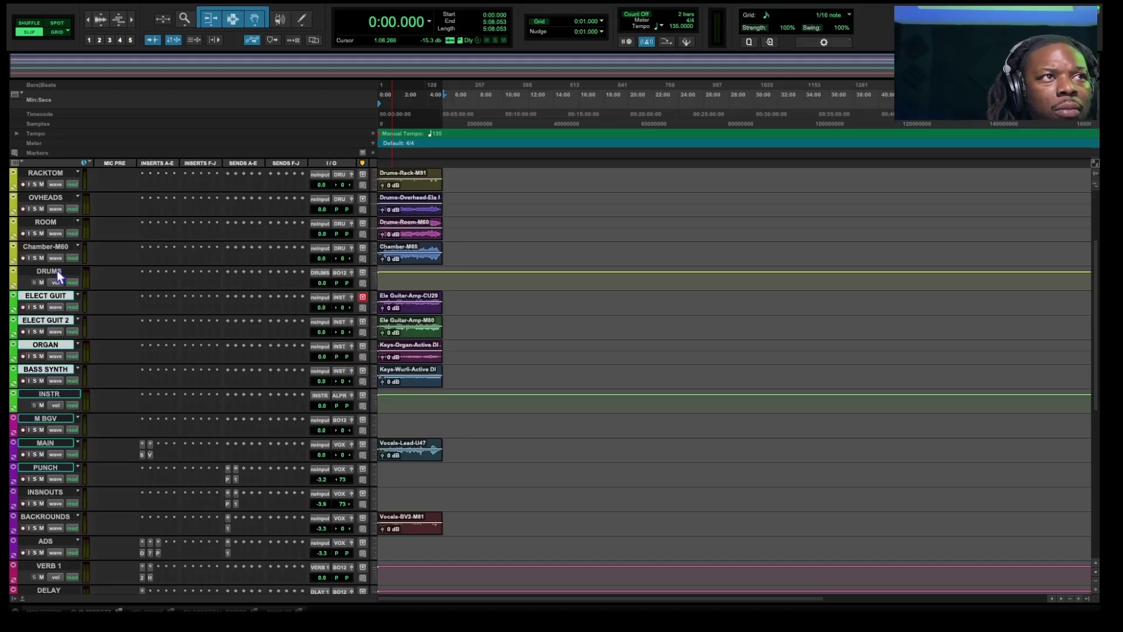
left_click(339, 272)
mouse_move(358, 285)
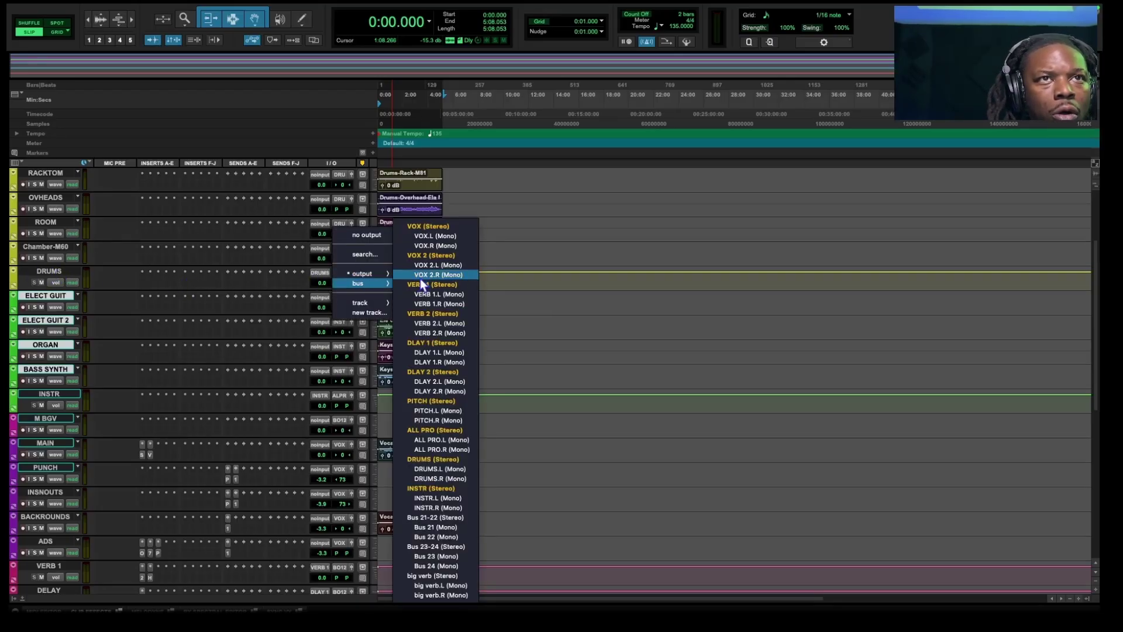
left_click(434, 429)
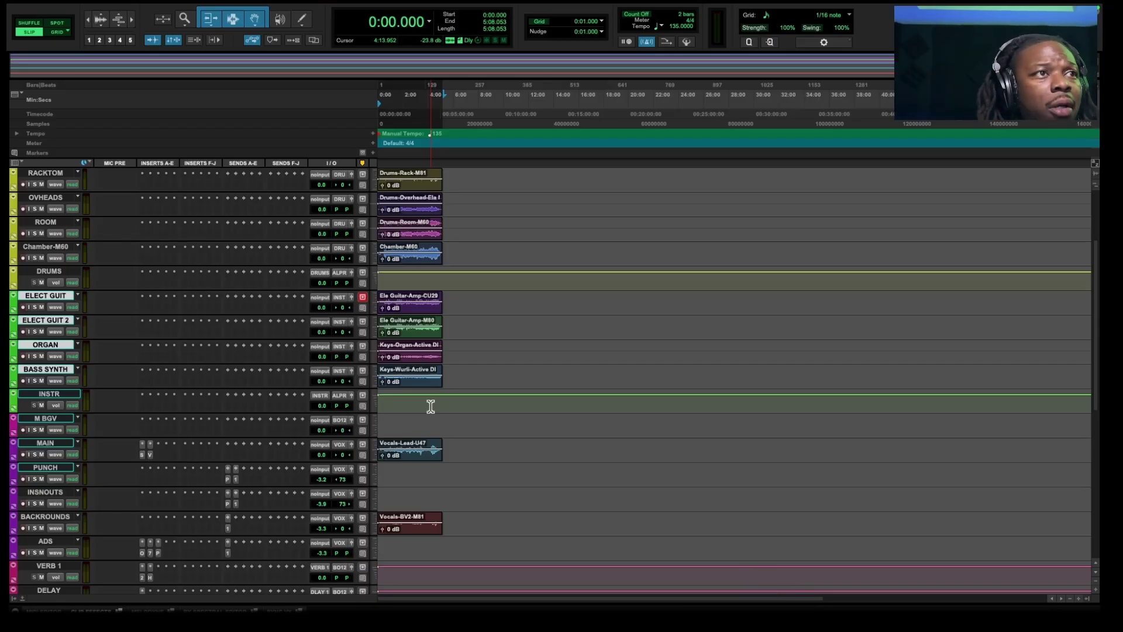
- Bypass the inserts on MAIN and ADS, and mute the sends on PUNCH, INSNOUTS and BACKROUNDS
left_click(557, 448)
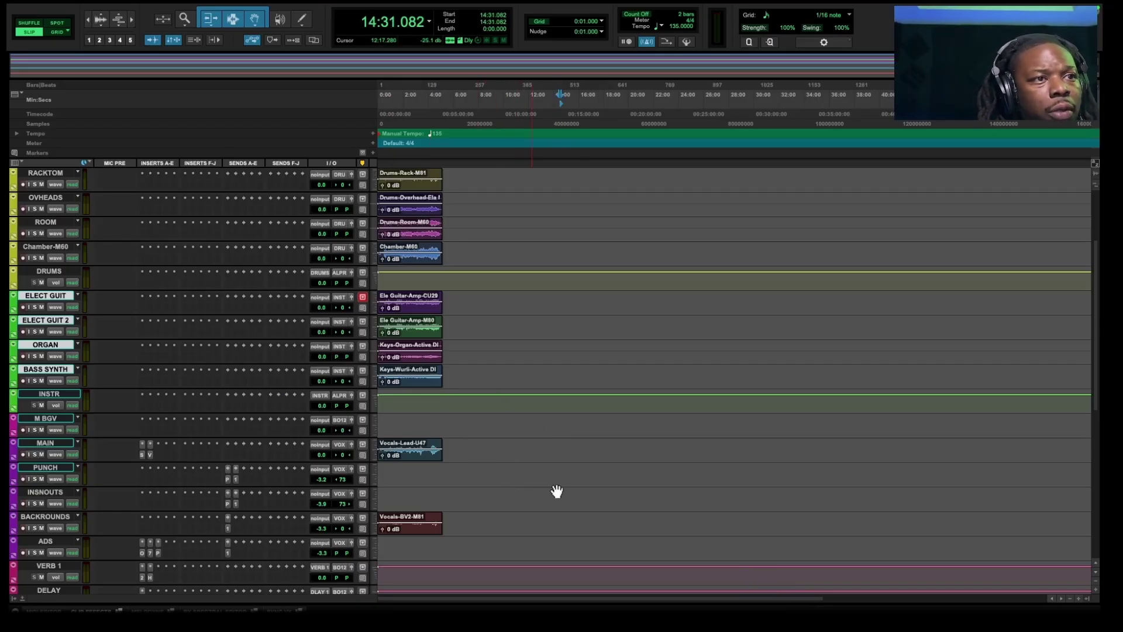
scroll(548, 493, "down", 3)
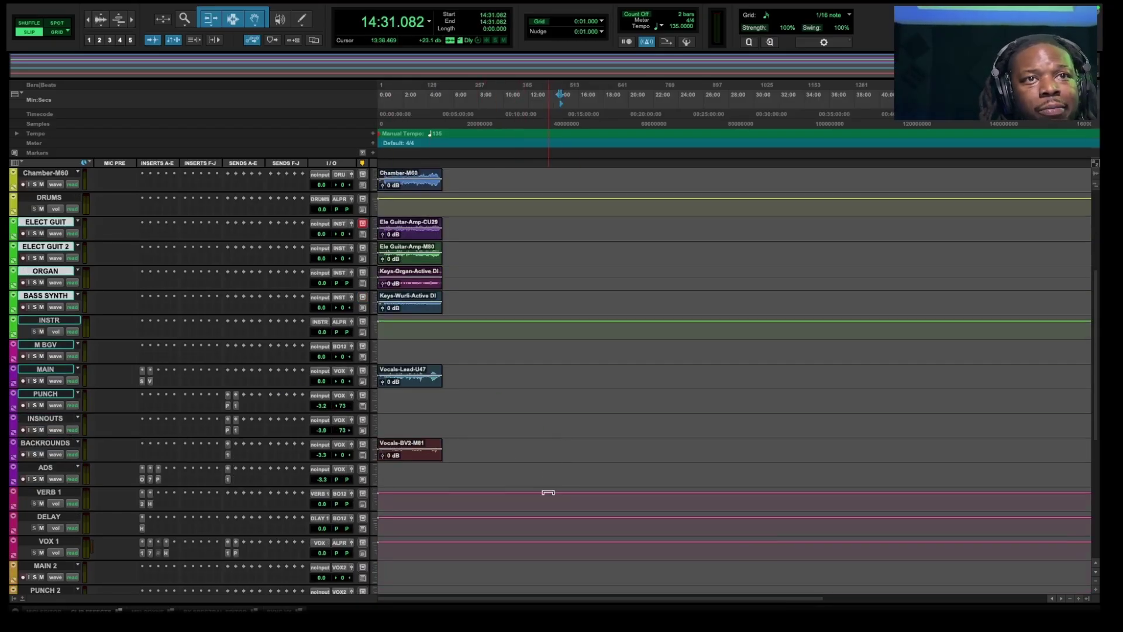
scroll(548, 493, "down", 5)
scroll(548, 492, "up", 5)
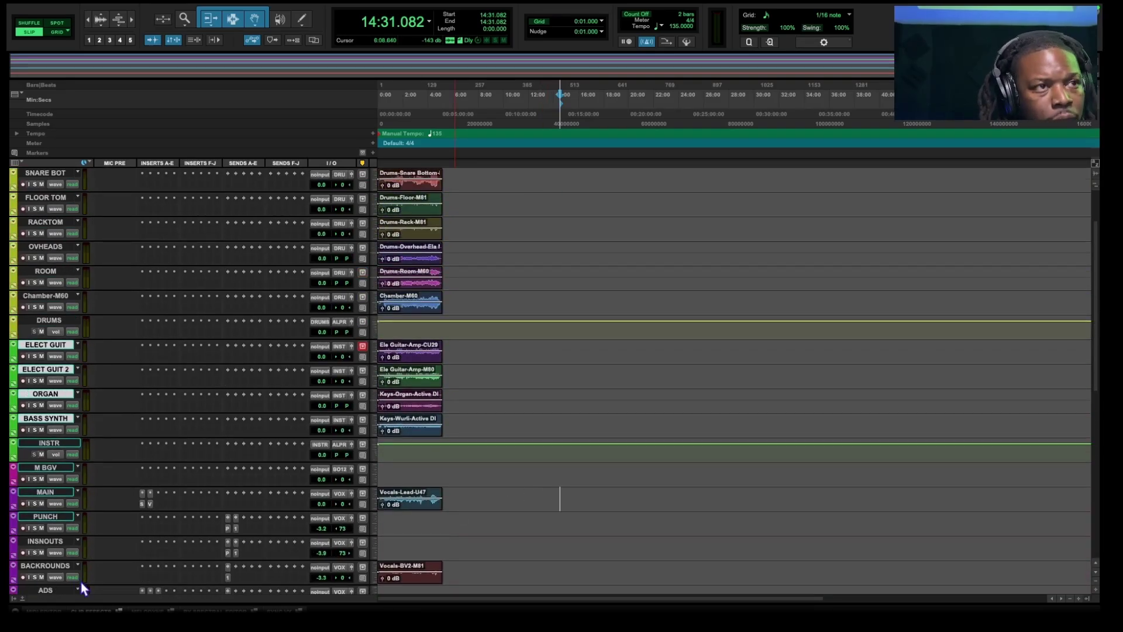
left_click(142, 495)
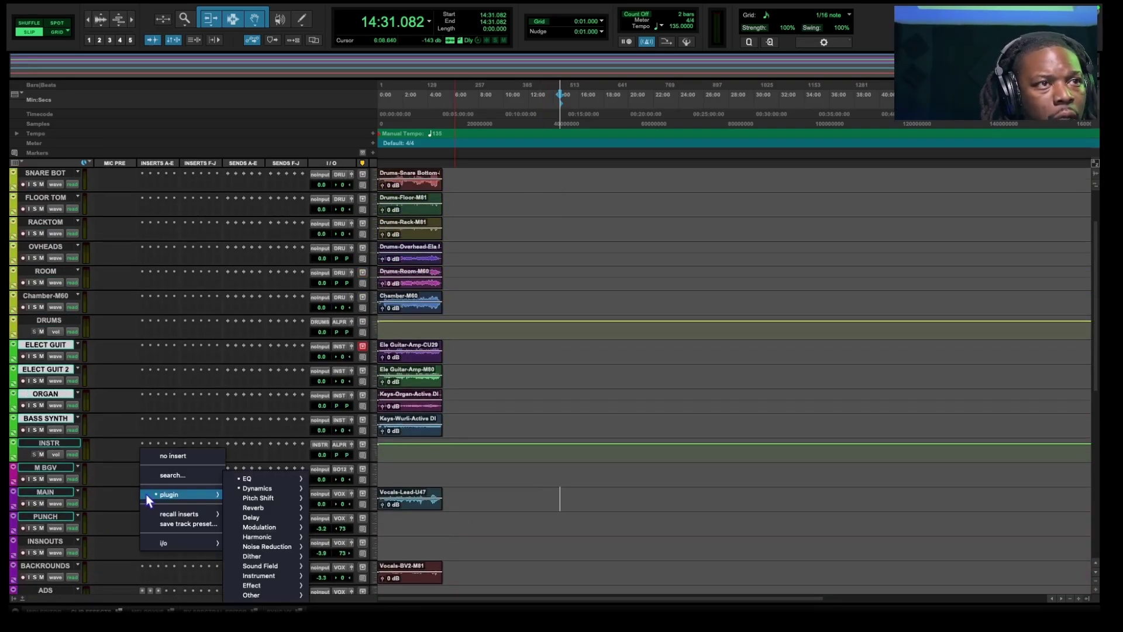
left_click(138, 535)
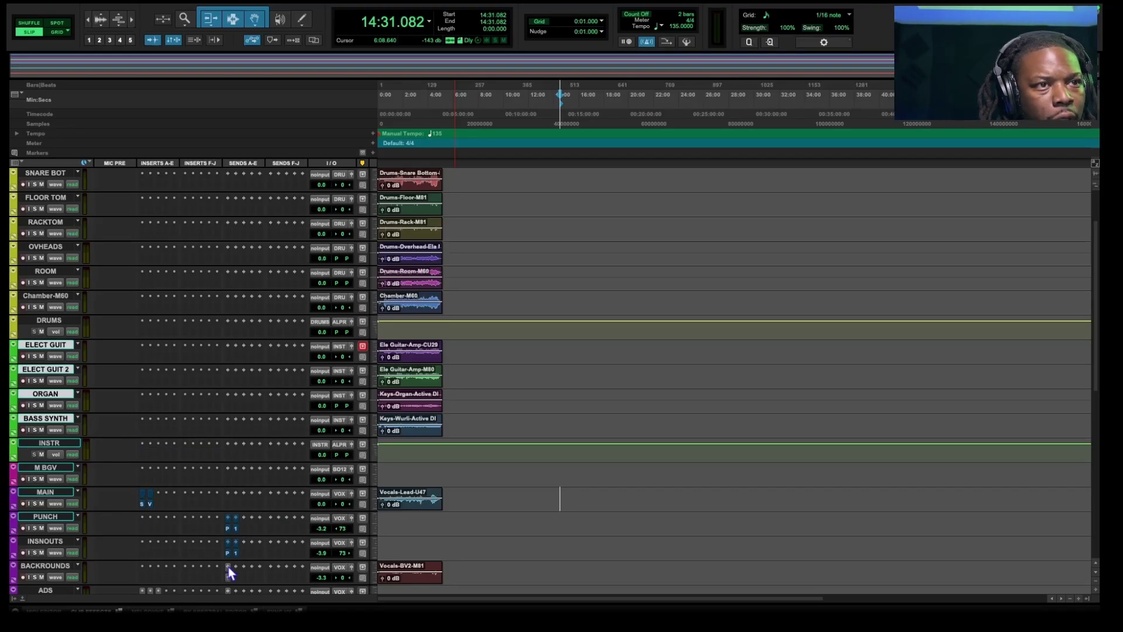
scroll(188, 512, "down", 3)
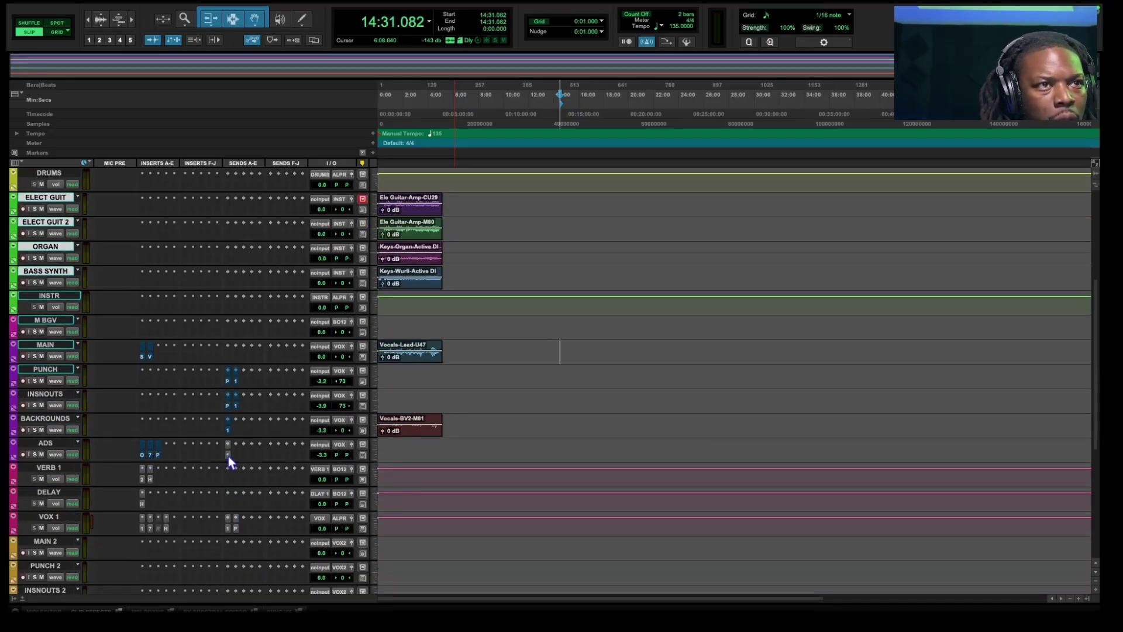
- Bypass the inserts on VERB 1, DELAY, VOX 1, VOX CORRXN and ALL PRO, and mute the sends on VOX 1
left_click(142, 479, "super")
left_click(143, 503, "super")
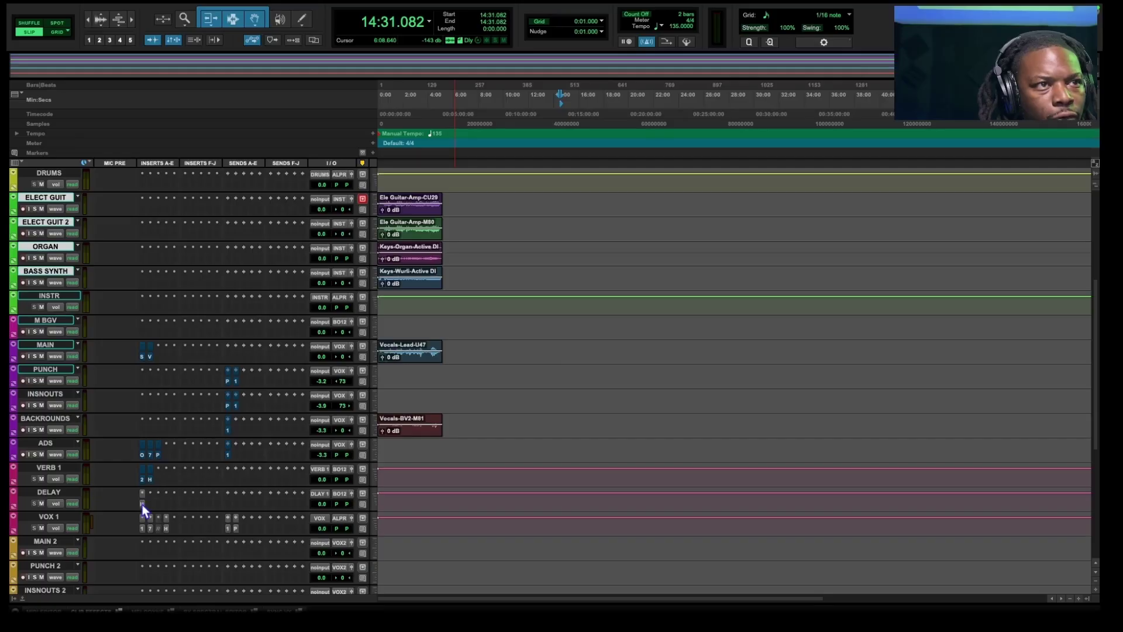
left_click(142, 528, "super")
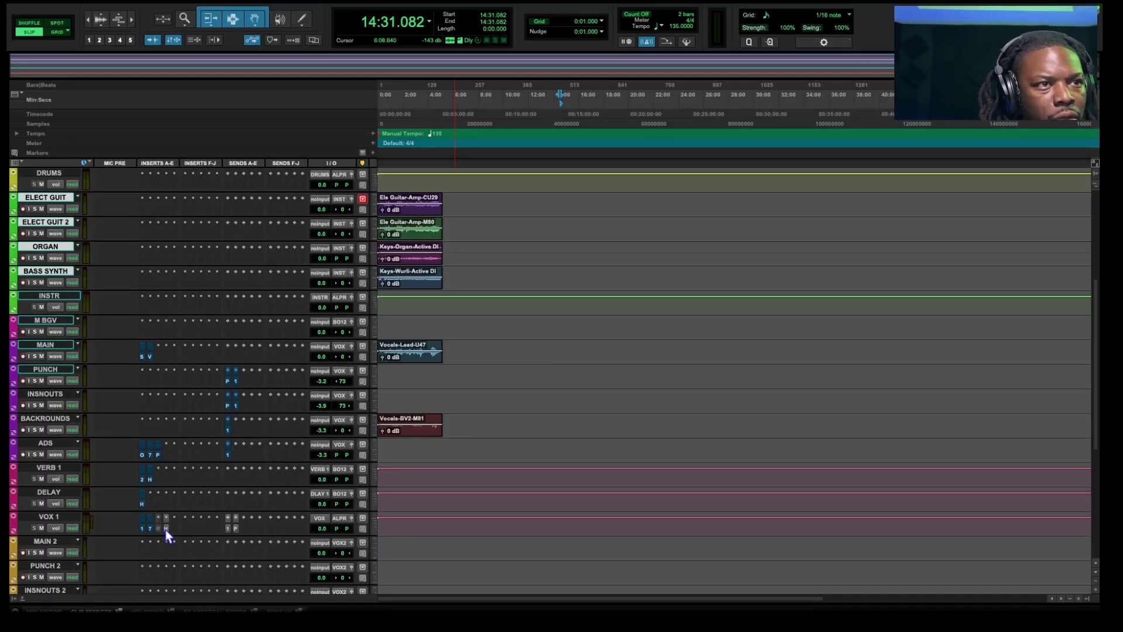
scroll(211, 538, "down", 5)
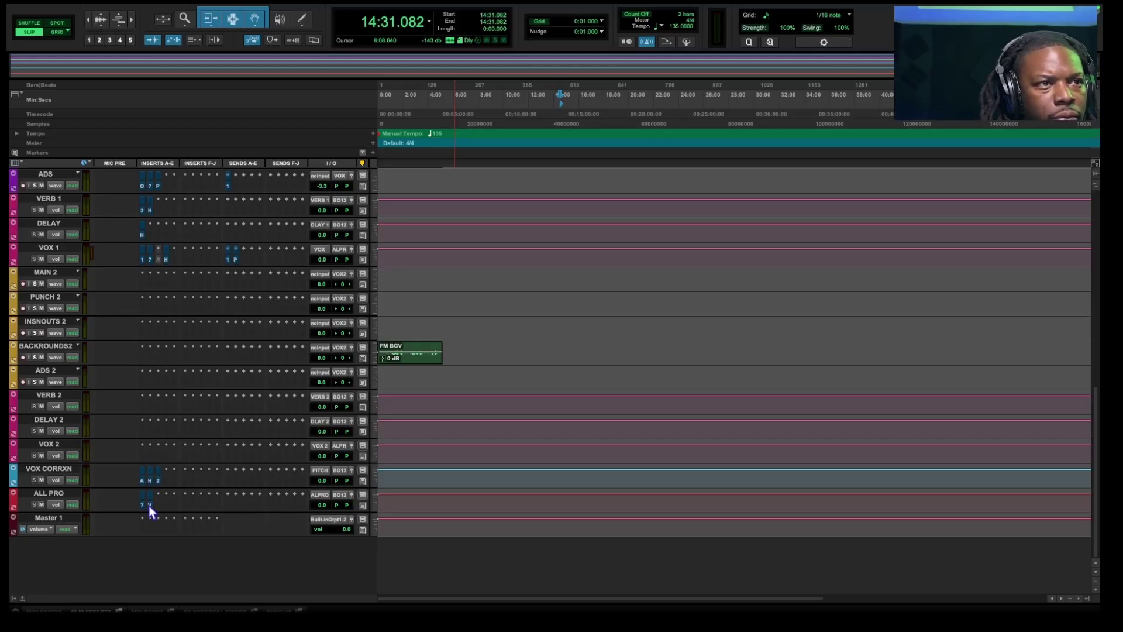
- Play the session from the beginning to check the drum and instrument bus routing
scroll(279, 414, "up", 10)
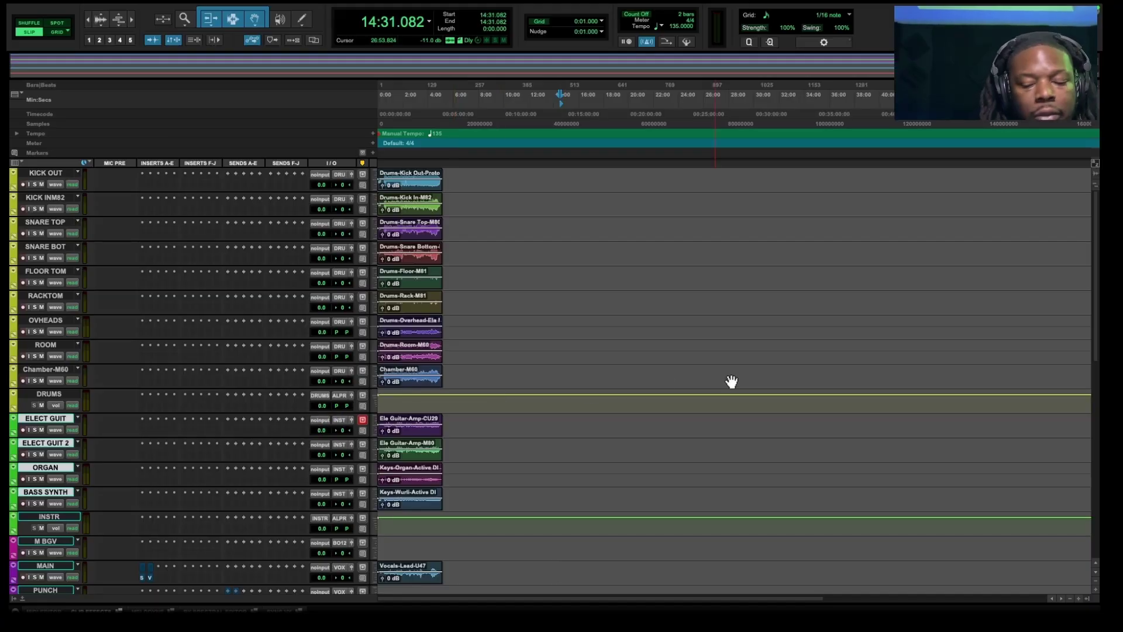
key("Return")
key("space")
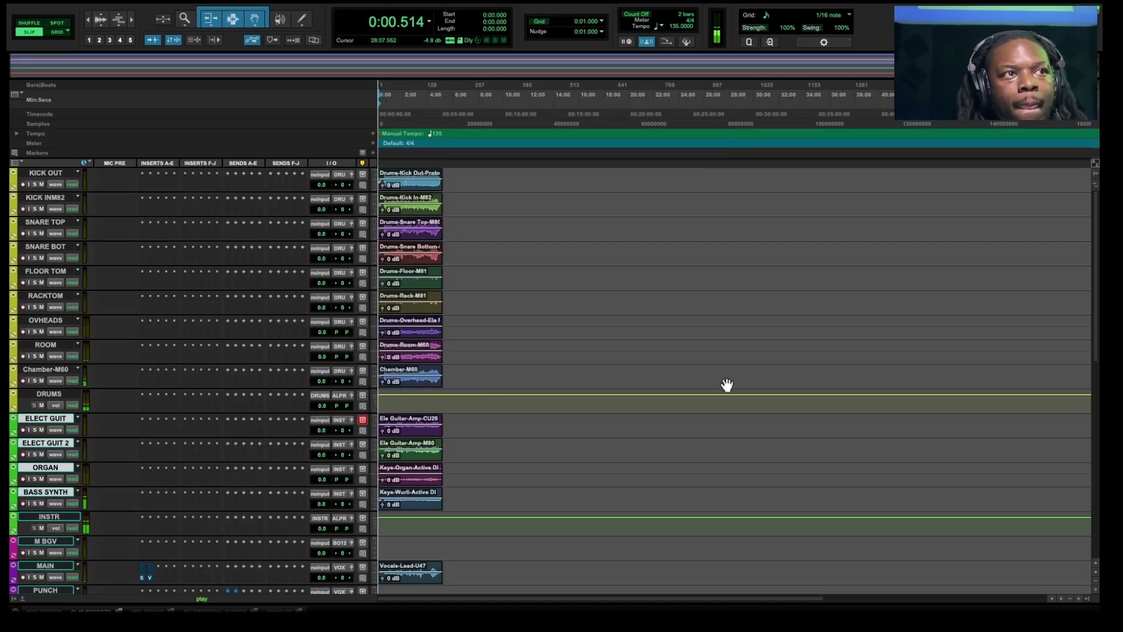
key("ctrl+]")
key("ctrl+]")
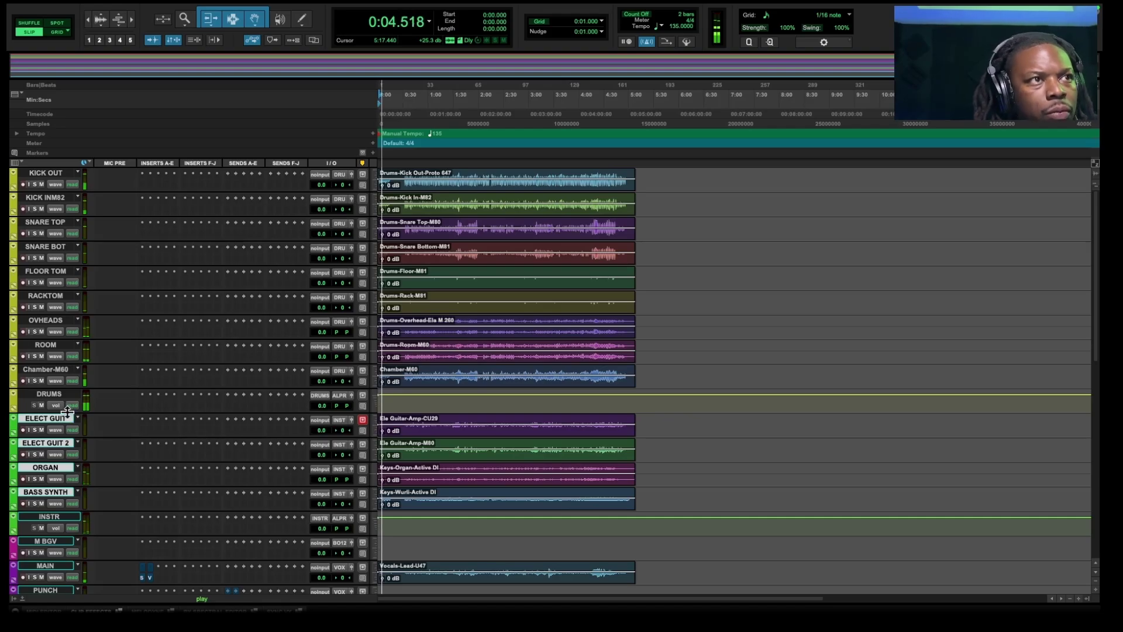
- Enlarge the height of all tracks during playback and check the signal path down to ALL PRO and Master 1
key("ctrl+alt+Up")
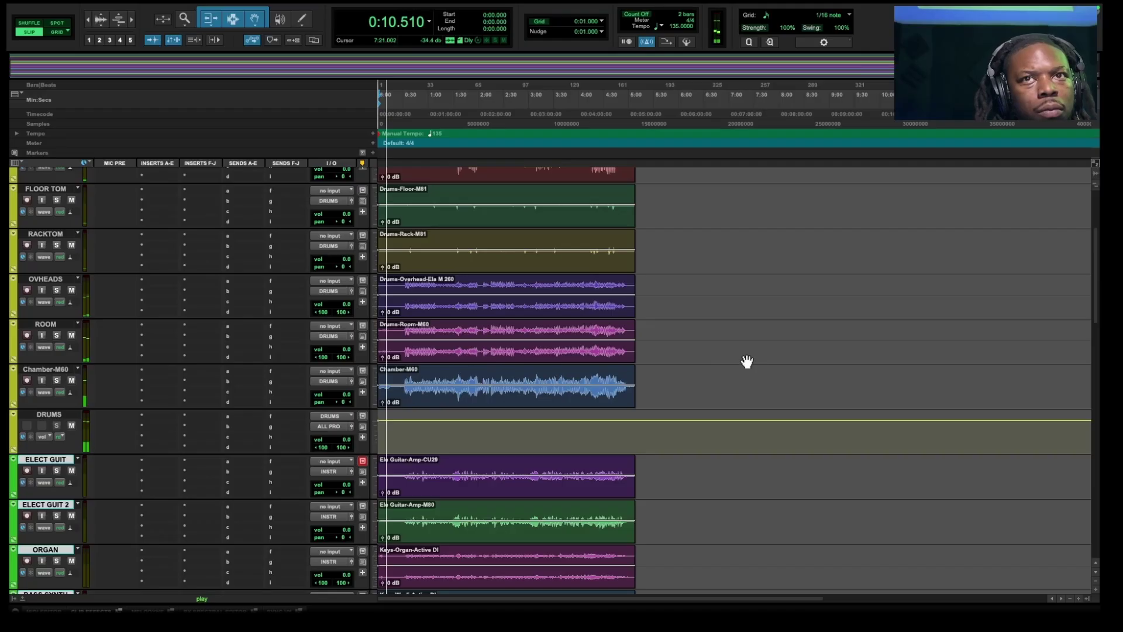
scroll(716, 386, "down", 3)
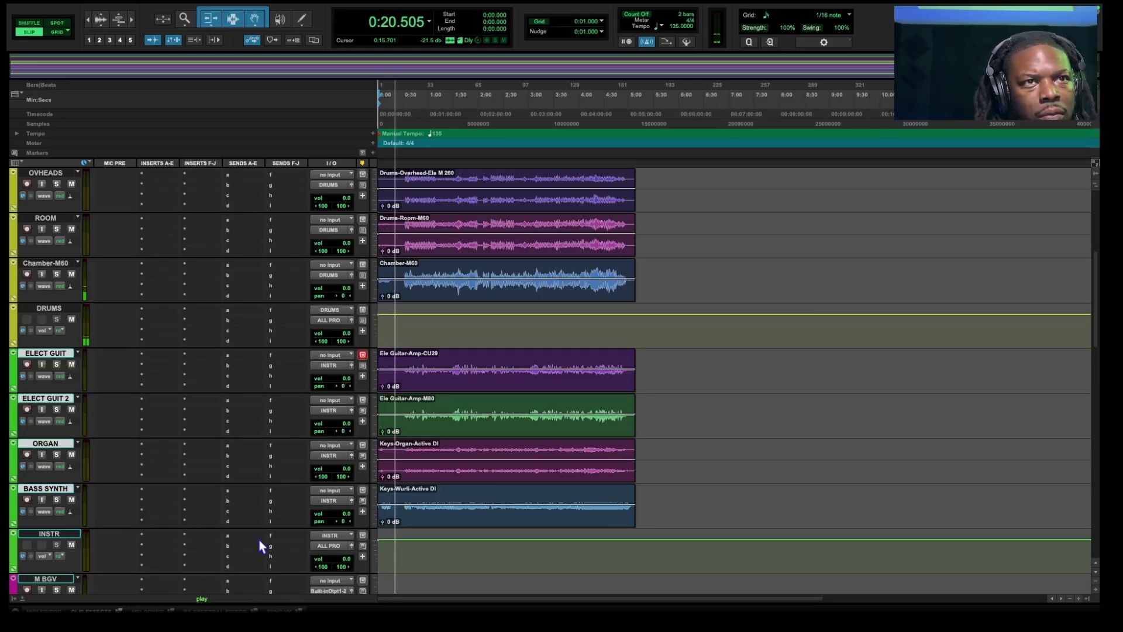
key("super+bracketright")
key("super+bracketright")
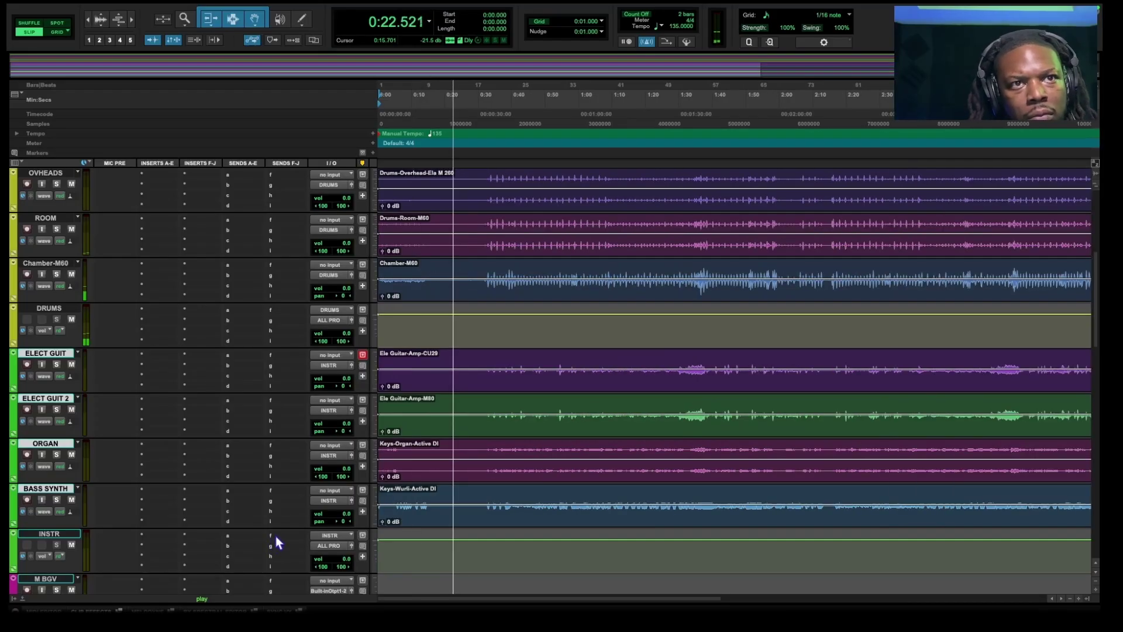
scroll(290, 529, "down", 10)
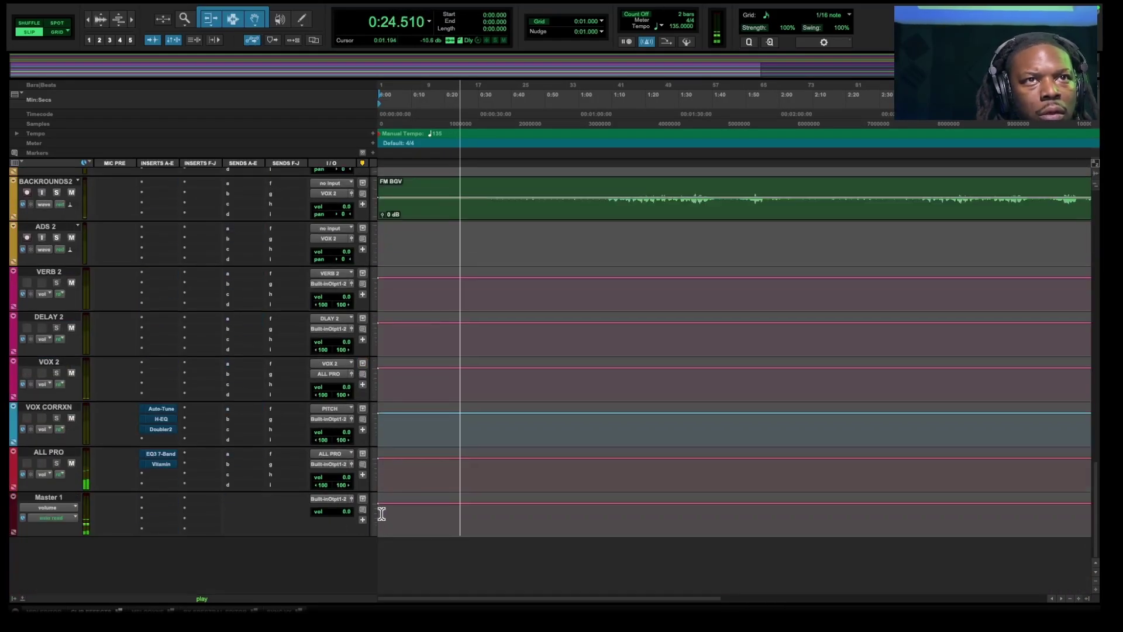
- Delete the opening section from 0:00 to 0:31.402 in the ELECT GUIT and ELECT GUIT 2 clips
scroll(380, 515, "up", 3)
scroll(492, 428, "up", 8)
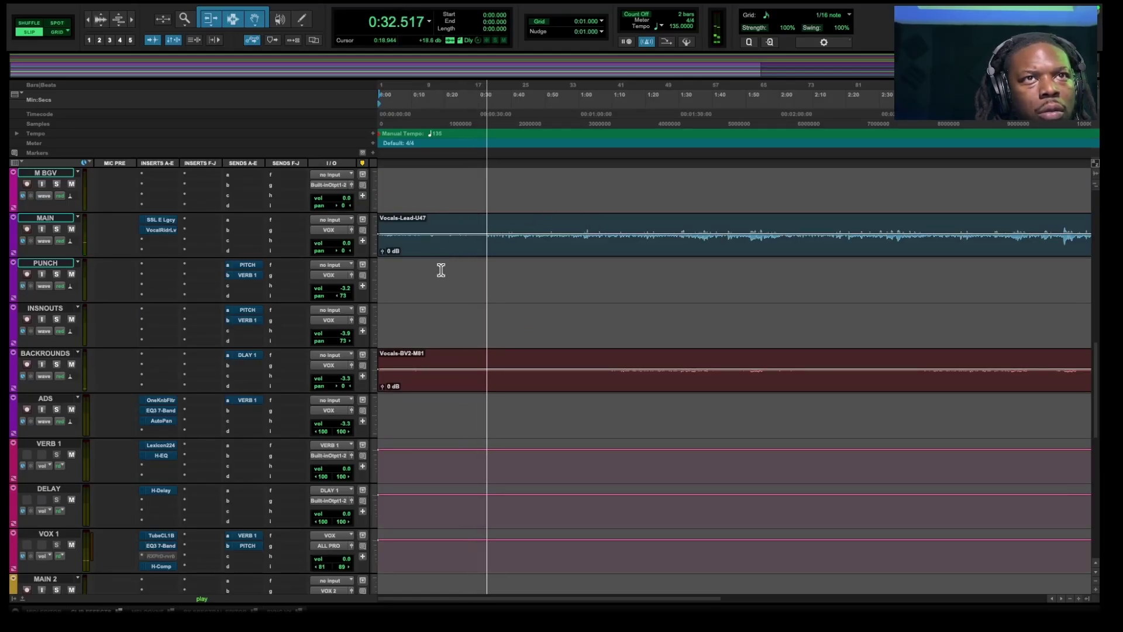
scroll(441, 270, "down", 10)
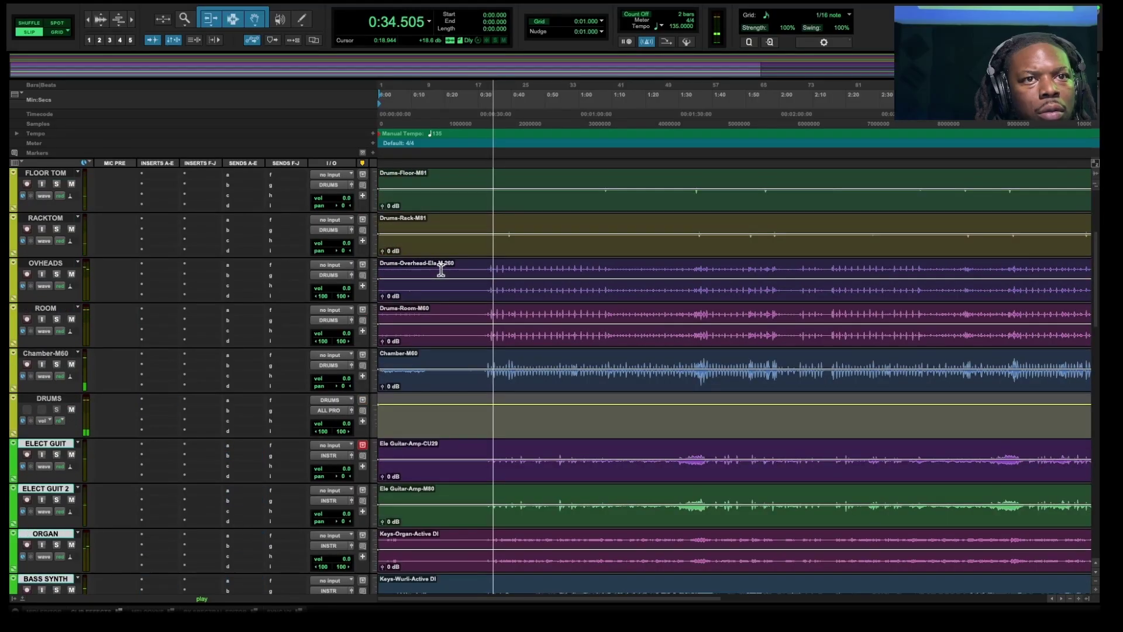
scroll(441, 270, "down", 3)
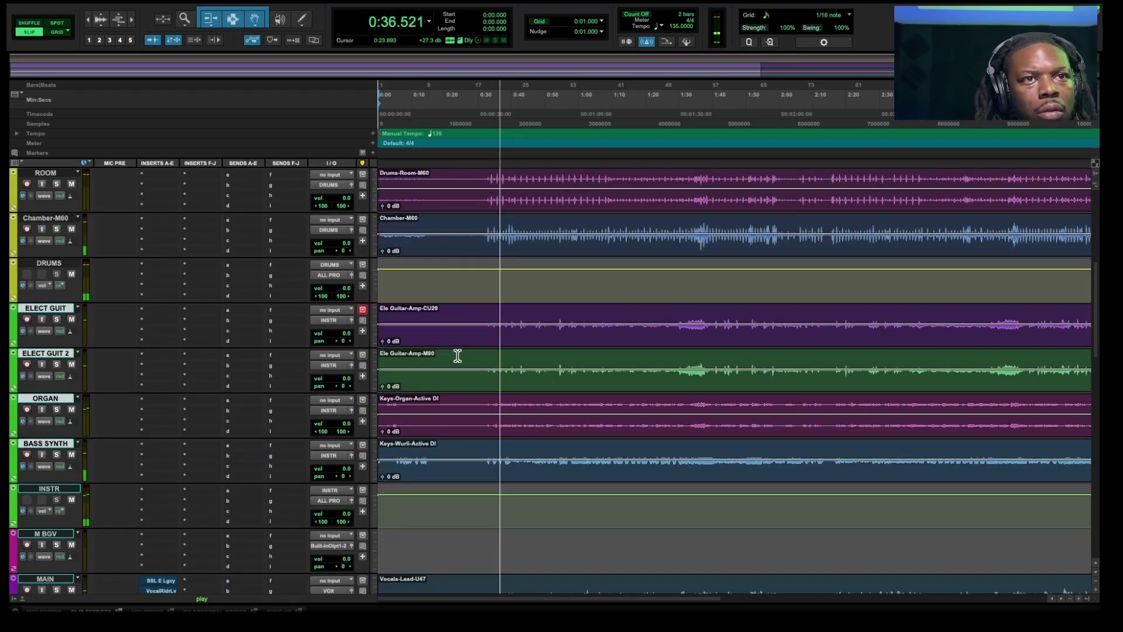
left_click_drag(482, 312, 380, 364)
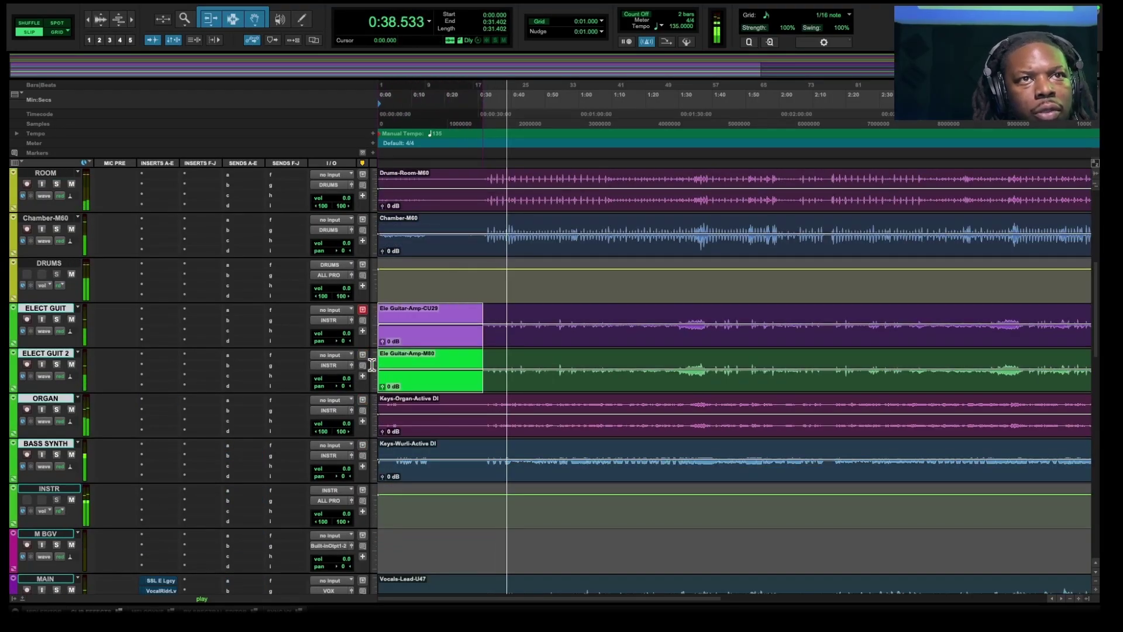
key("Delete")
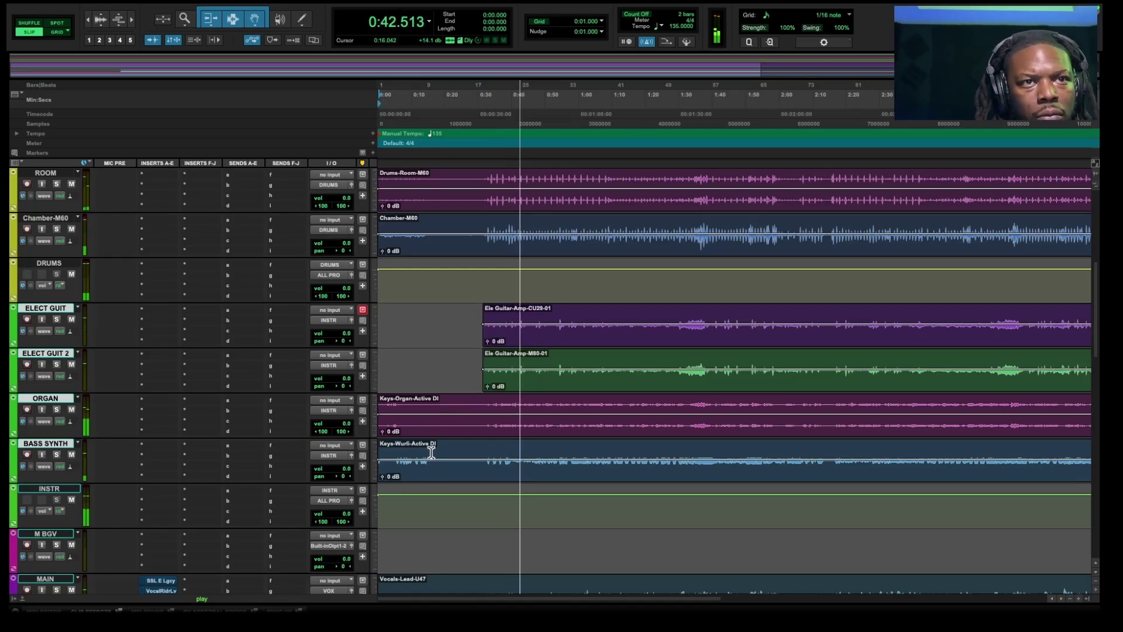
- Delete the BASS SYNTH audio between 0:15.872 and about 0:31, and stop playback
left_click_drag(430, 454, 484, 451)
key("Delete")
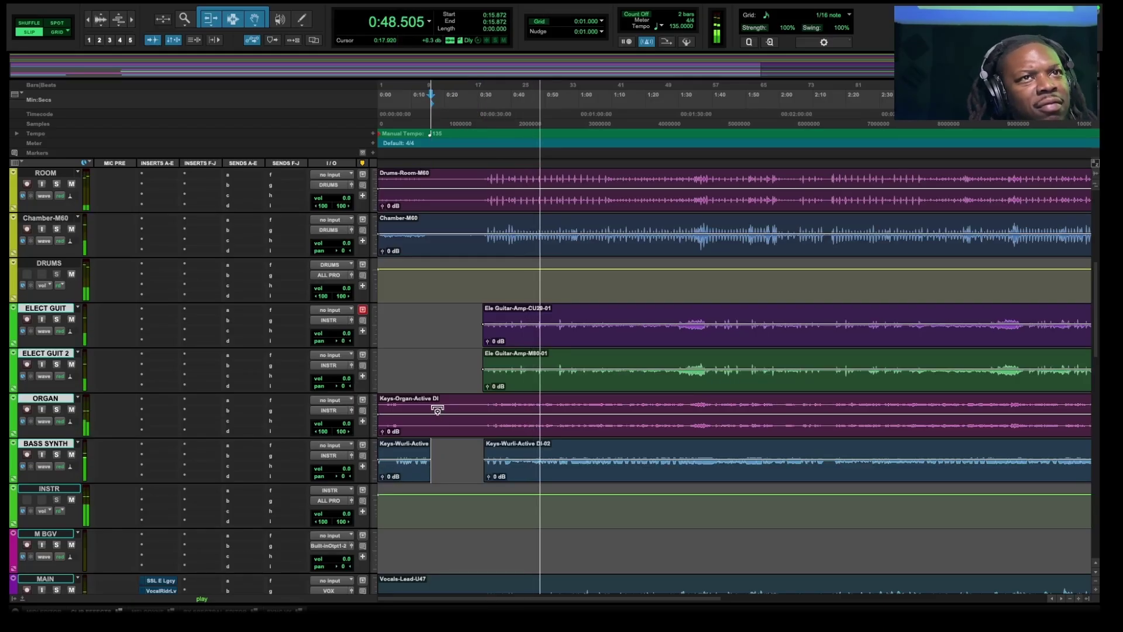
scroll(452, 359, "up", 5)
scroll(452, 359, "down", 2)
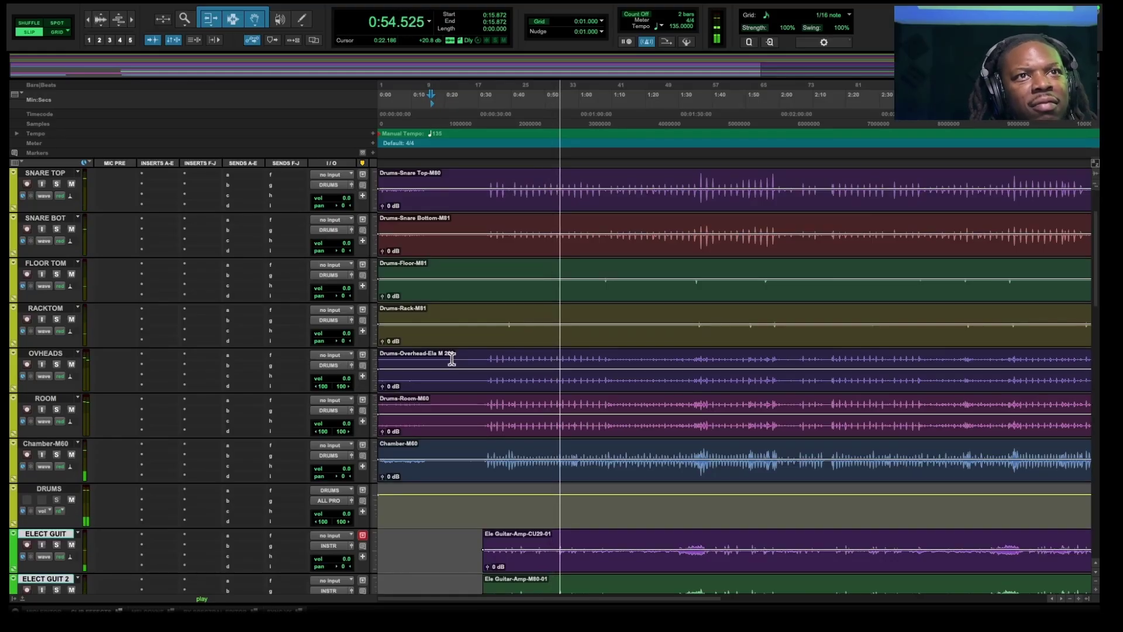
key("space")
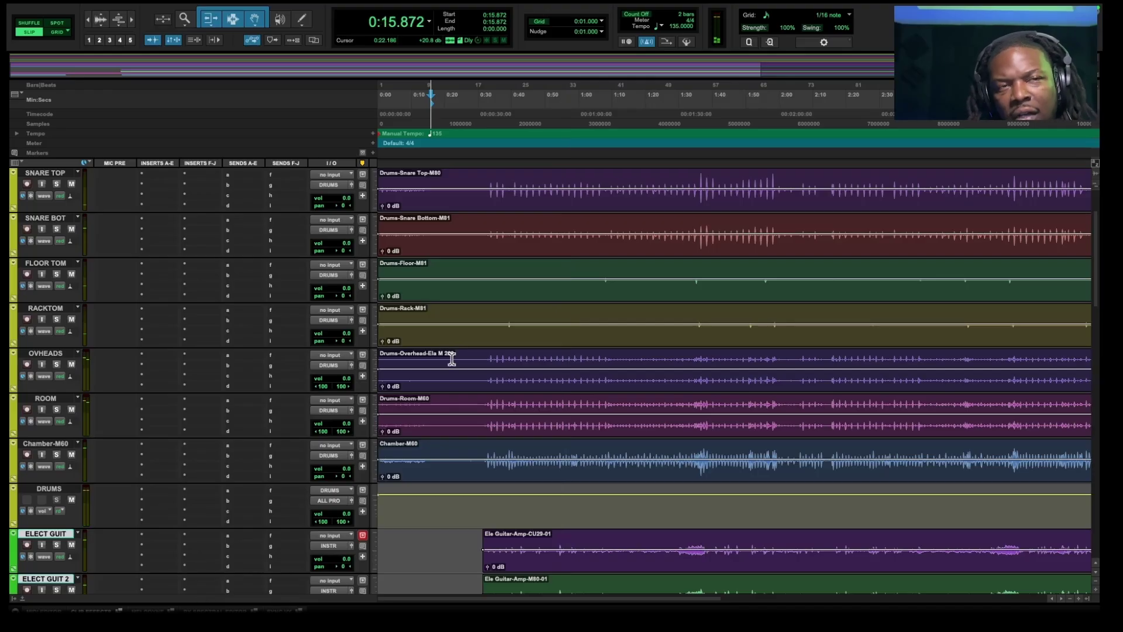
- Play the trimmed intro from the session start to check the drum tracks for unwanted sound, and stop playback
key("space")
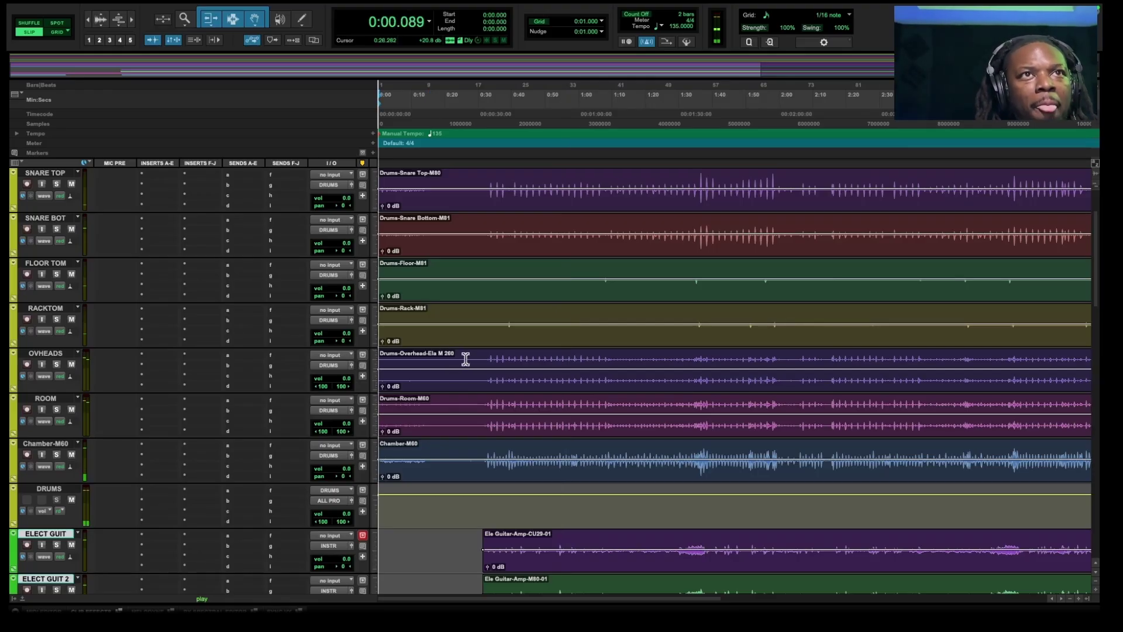
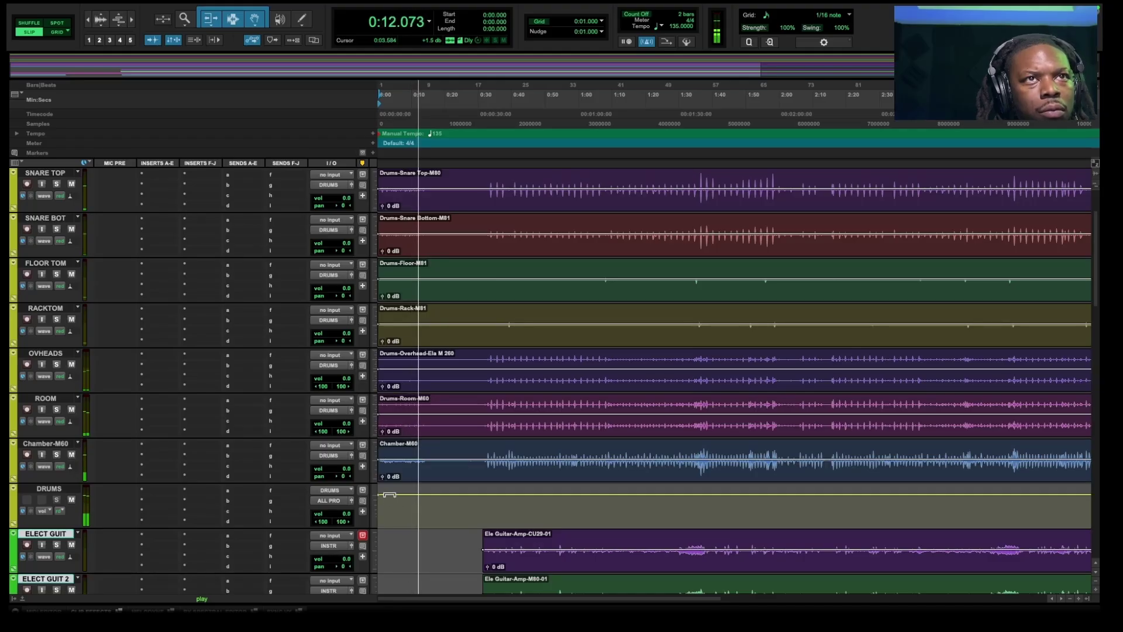
scroll(389, 494, "down", 1)
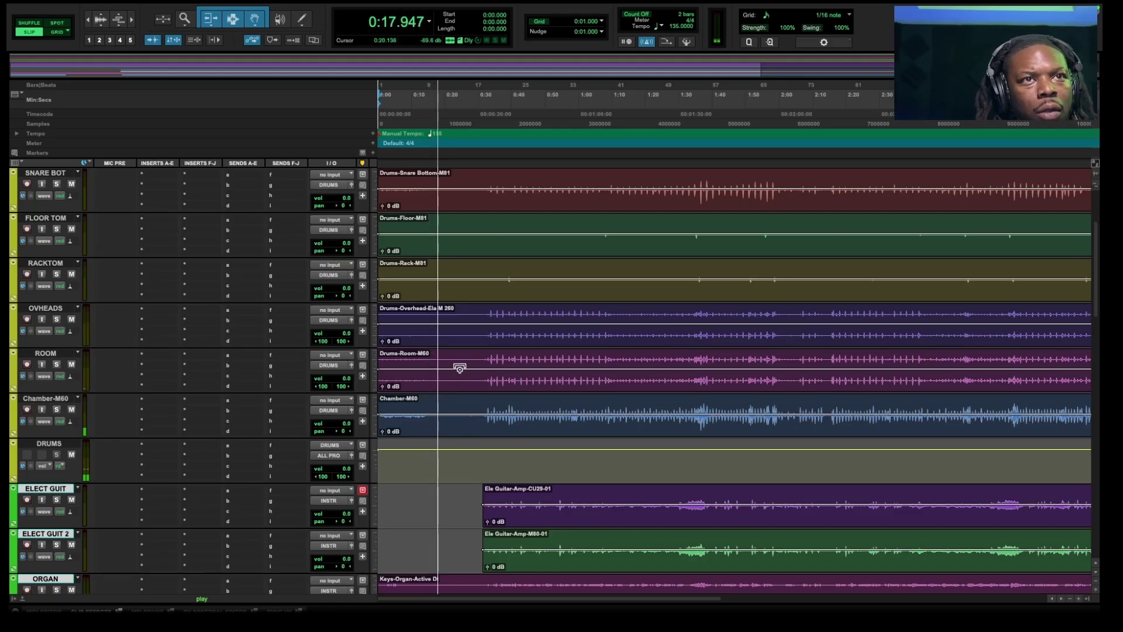
key("space")
scroll(464, 393, "up", 3)
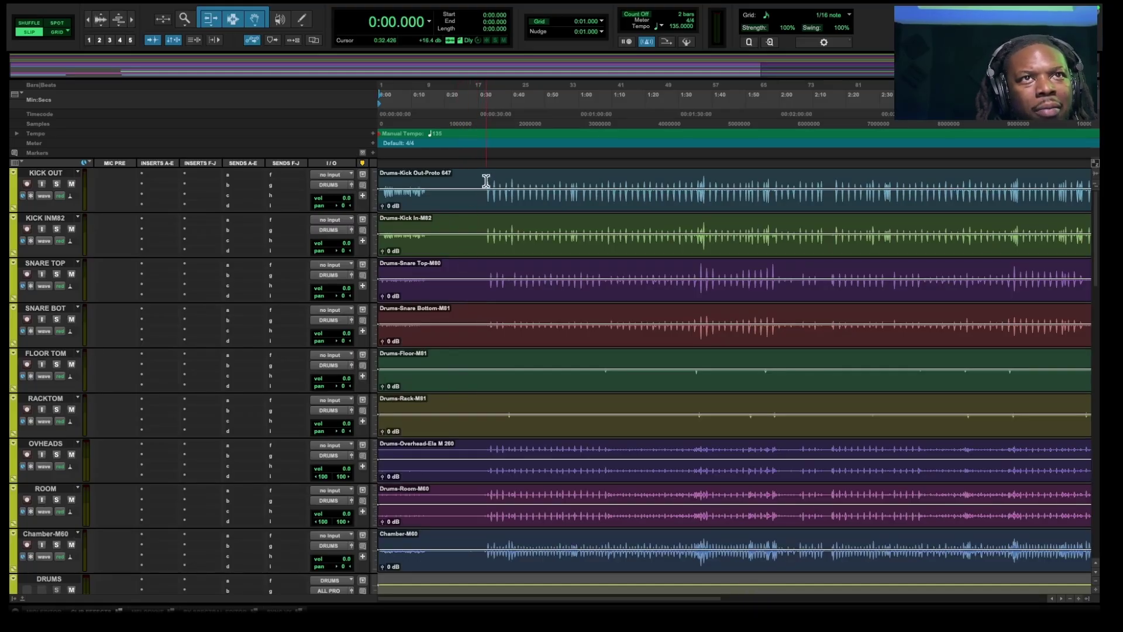
- Separate the drum clips from KICK OUT through ROOM at about 0:31.9 and mute their intro sections
left_click_drag(484, 177, 369, 500)
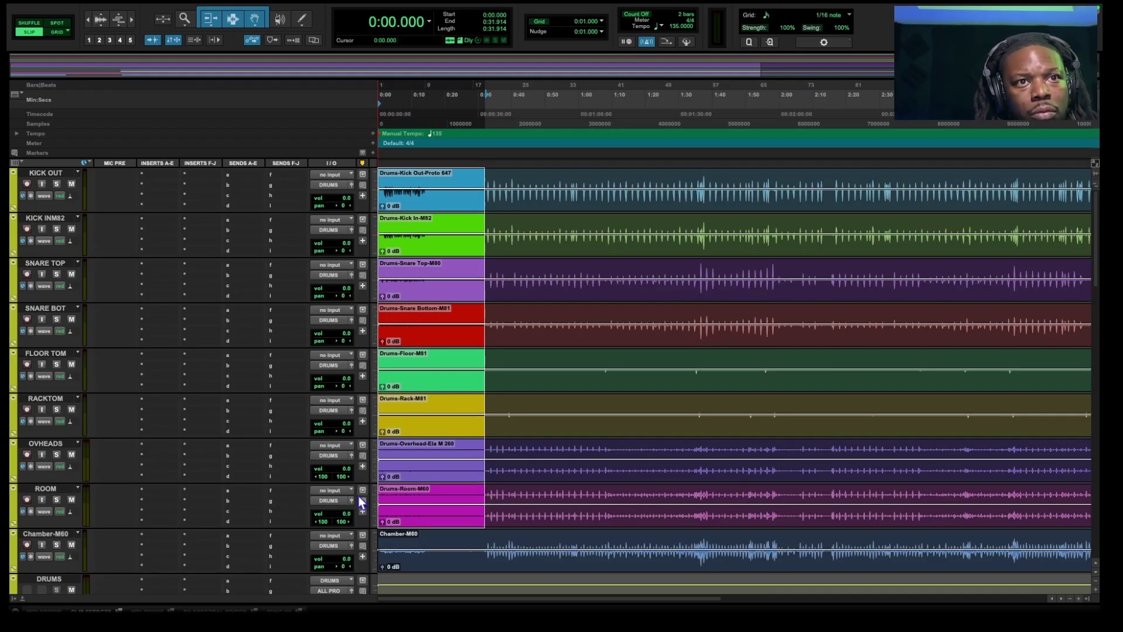
key("ctrl+e")
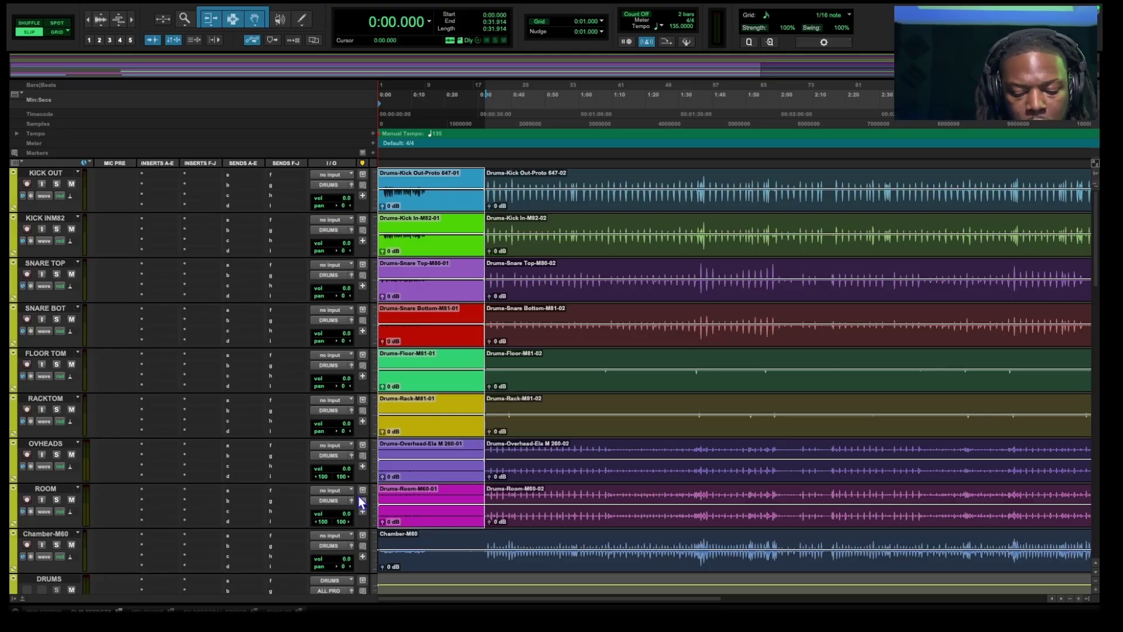
key("ctrl+m")
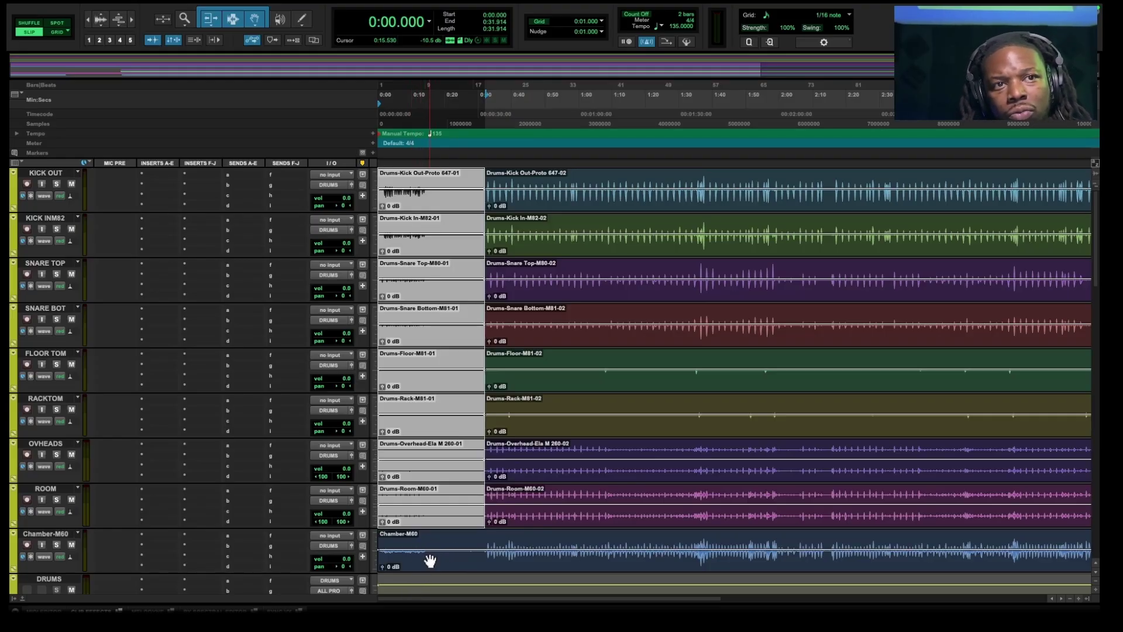
scroll(440, 545, "down", 3)
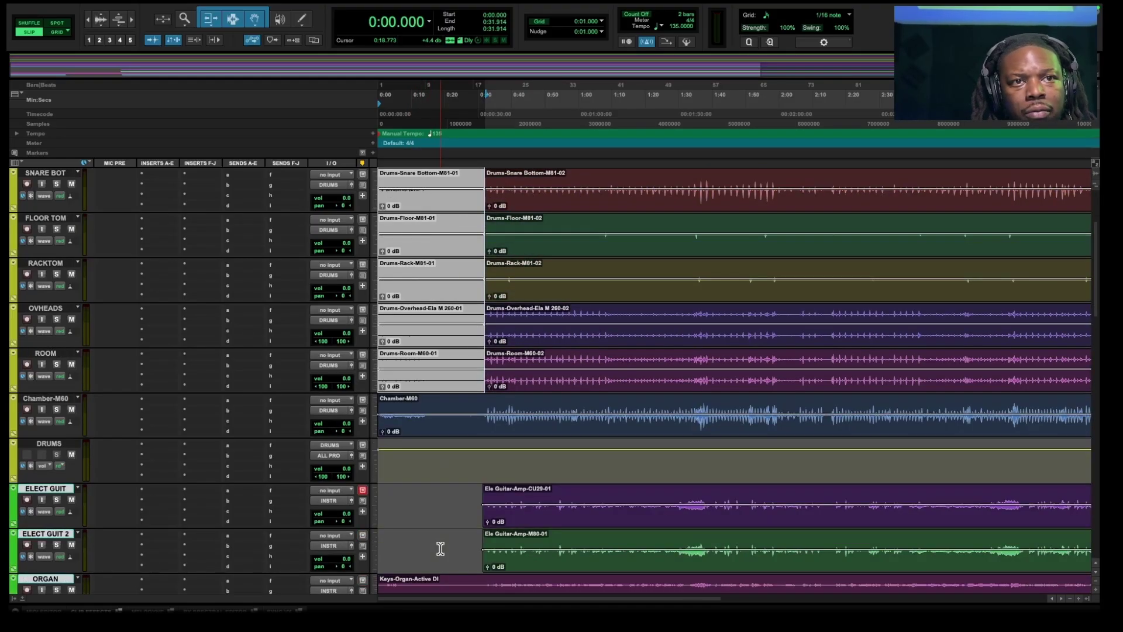
left_click(412, 512)
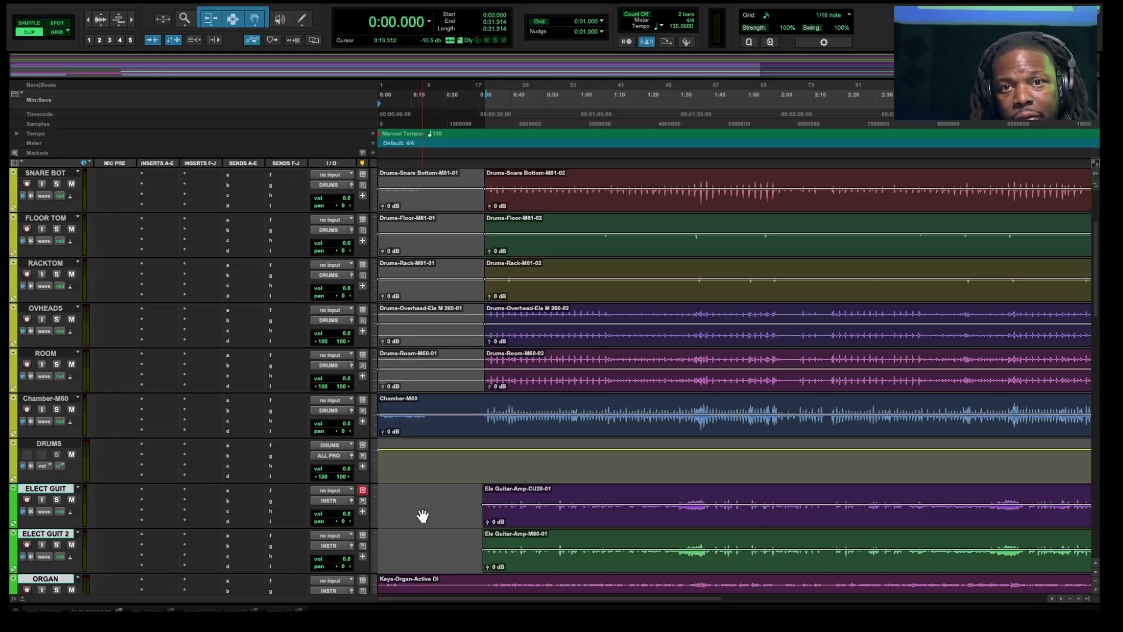
- During playback, trim the start of the first BASS SYNTH clip to about 0:04.6 and lower its clip gain to -2.4 dB
key("space")
scroll(451, 550, "down", 3)
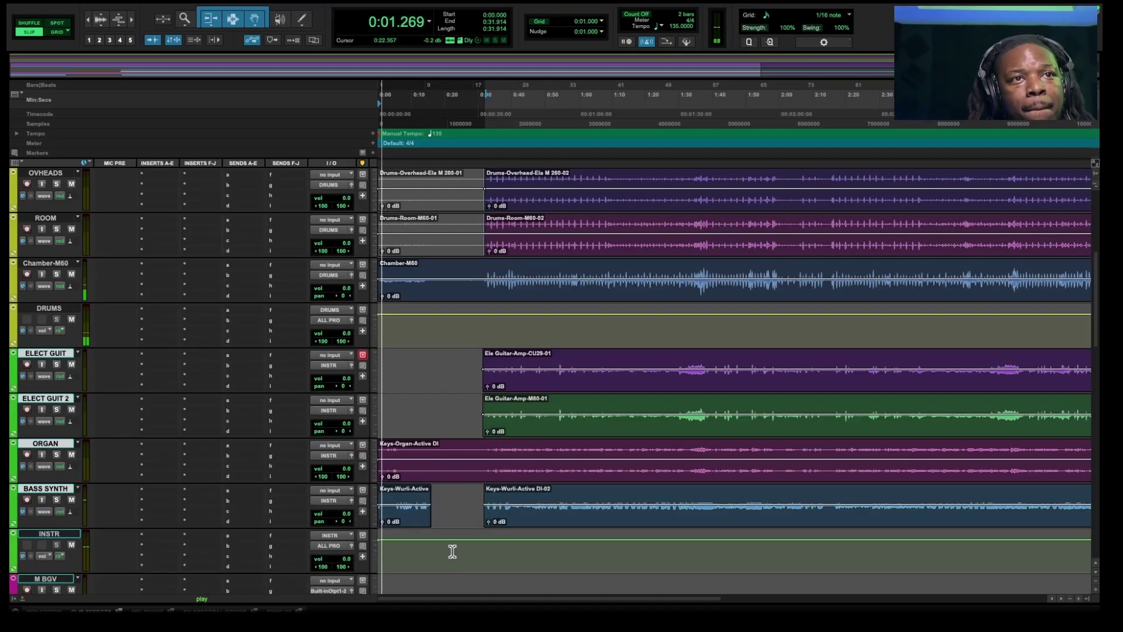
left_click_drag(416, 502, 395, 520)
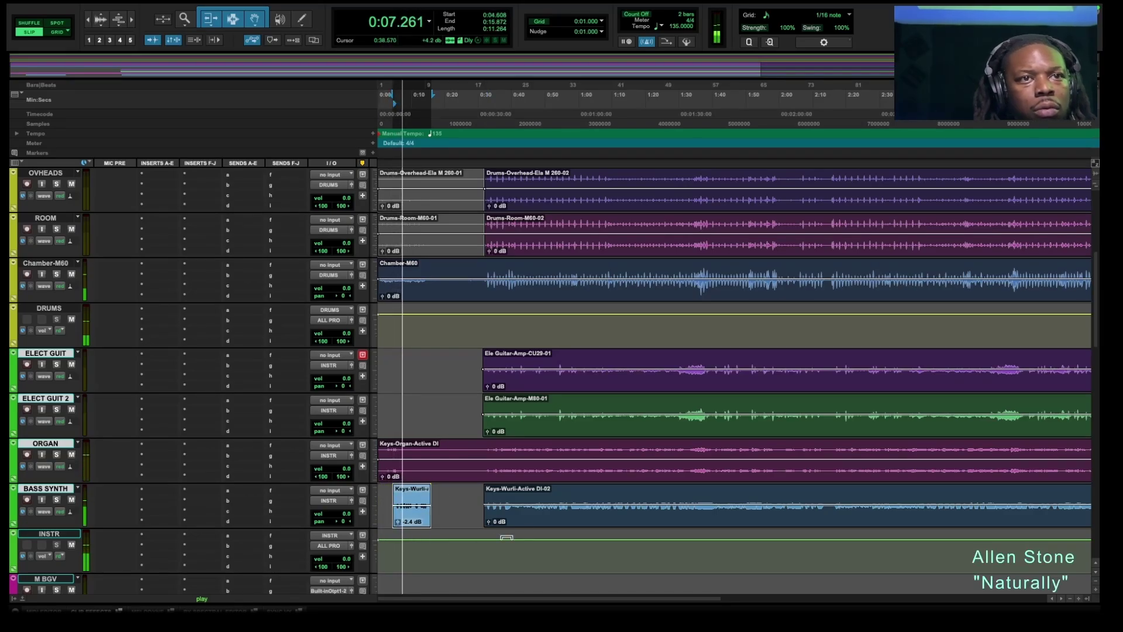
left_click(464, 503)
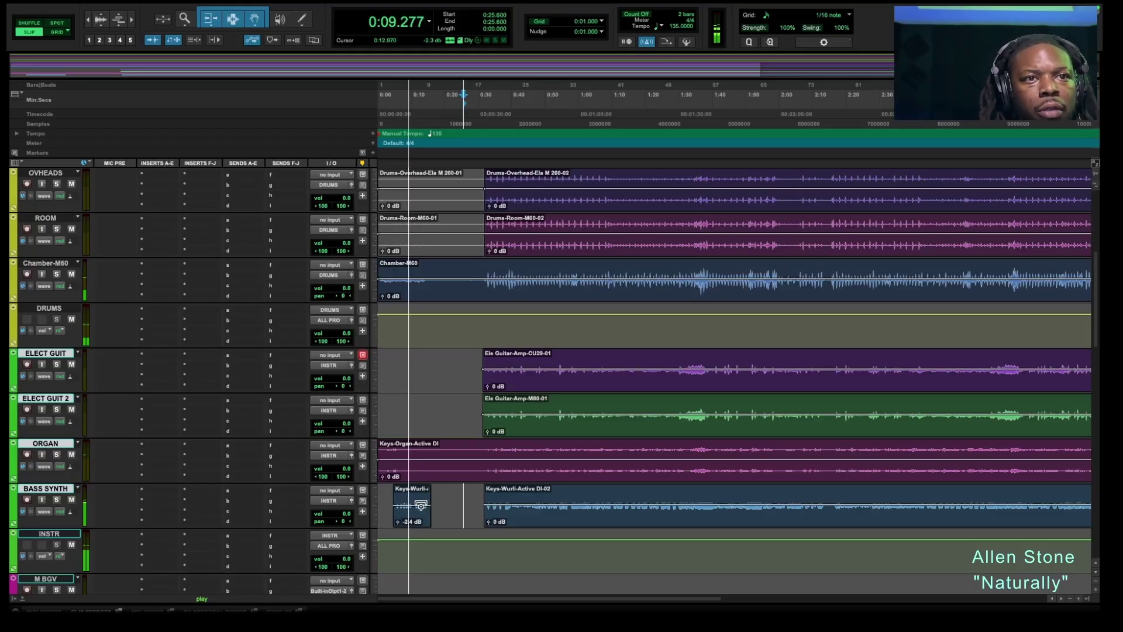
left_click_drag(419, 504, 429, 506)
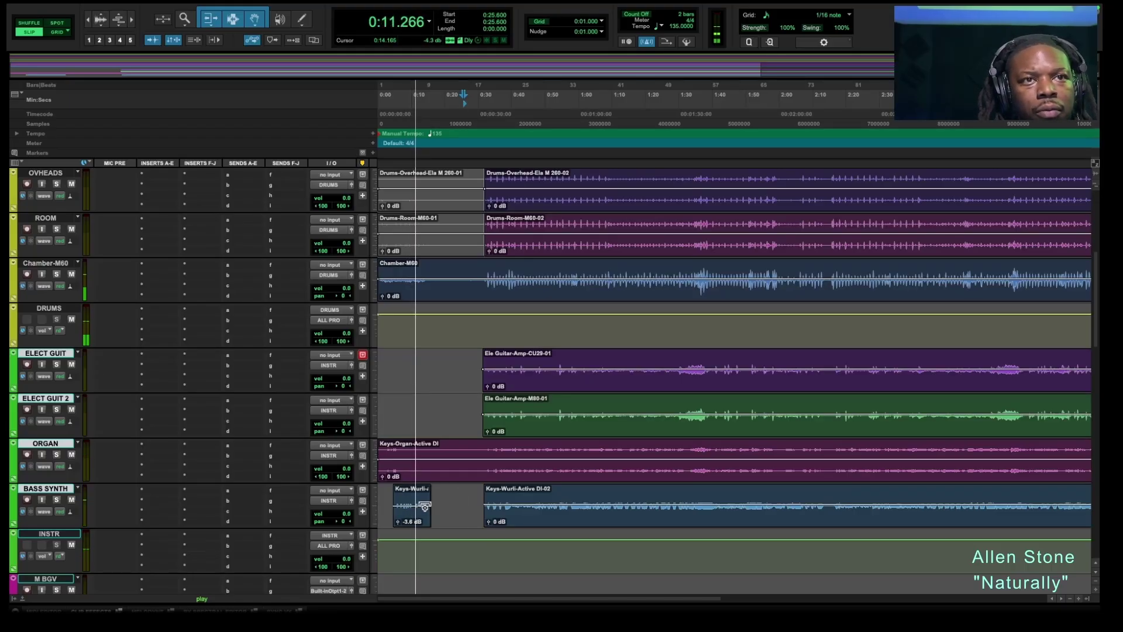
- Delete the Chamber-M60 audio between about 0:15.7 and 0:31.6, comparing playback with and without that section
left_click(456, 368)
scroll(455, 383, "up", 5)
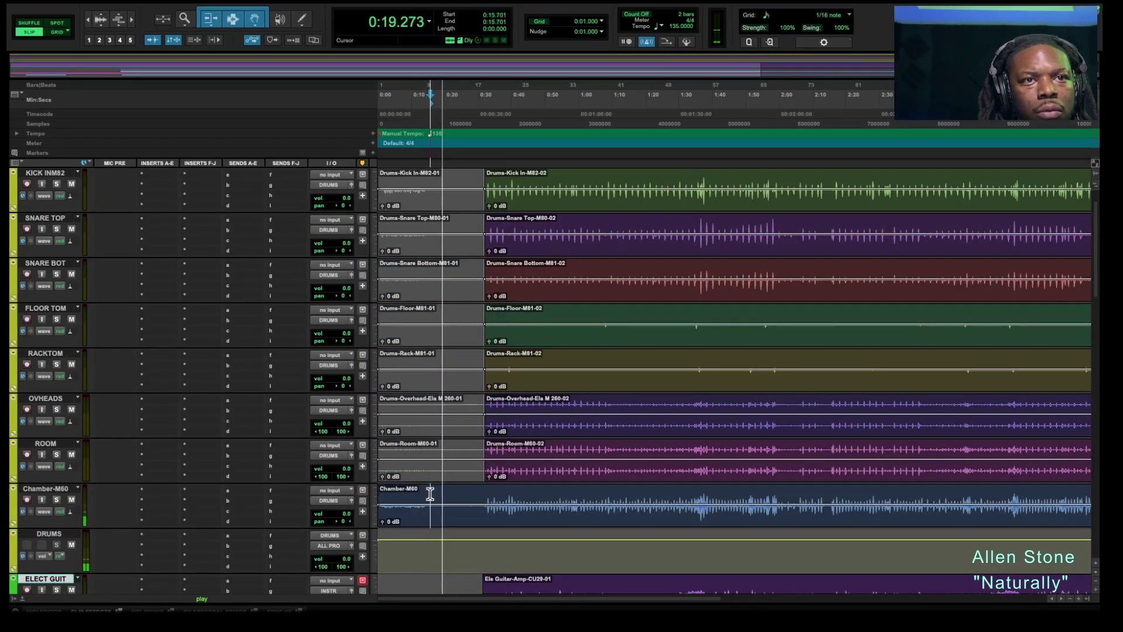
left_click_drag(430, 506, 483, 514)
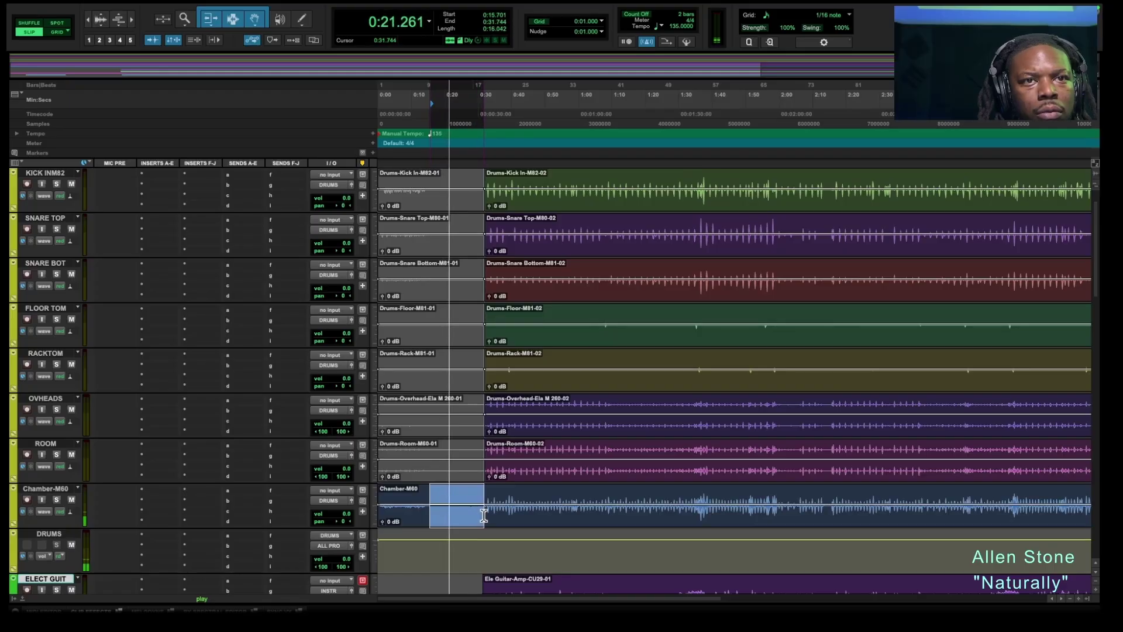
key("Delete")
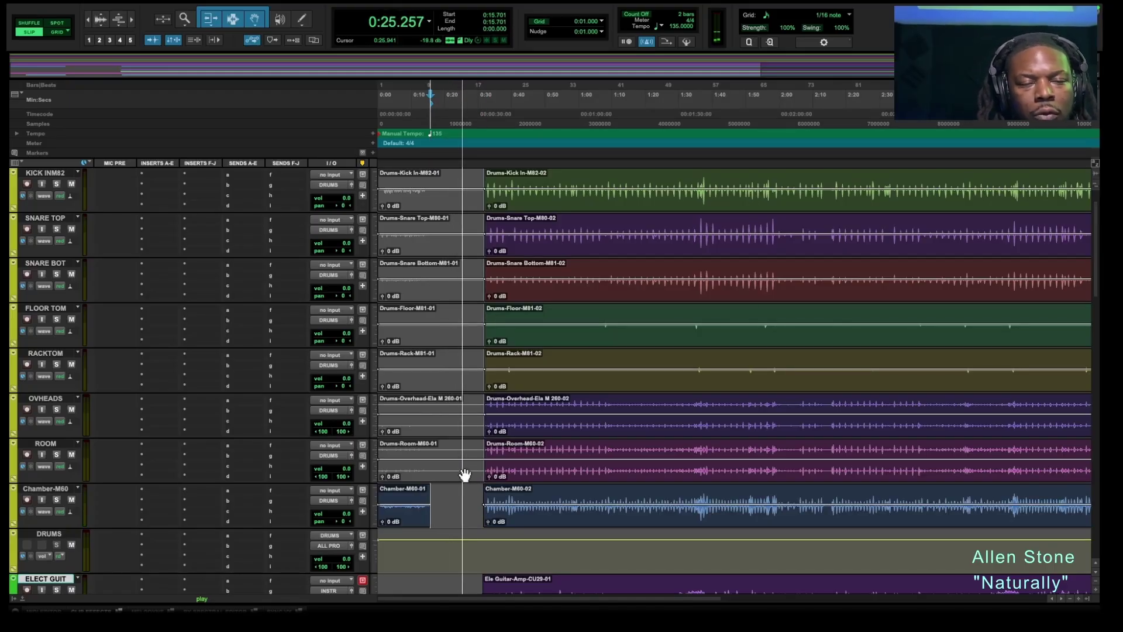
key("space")
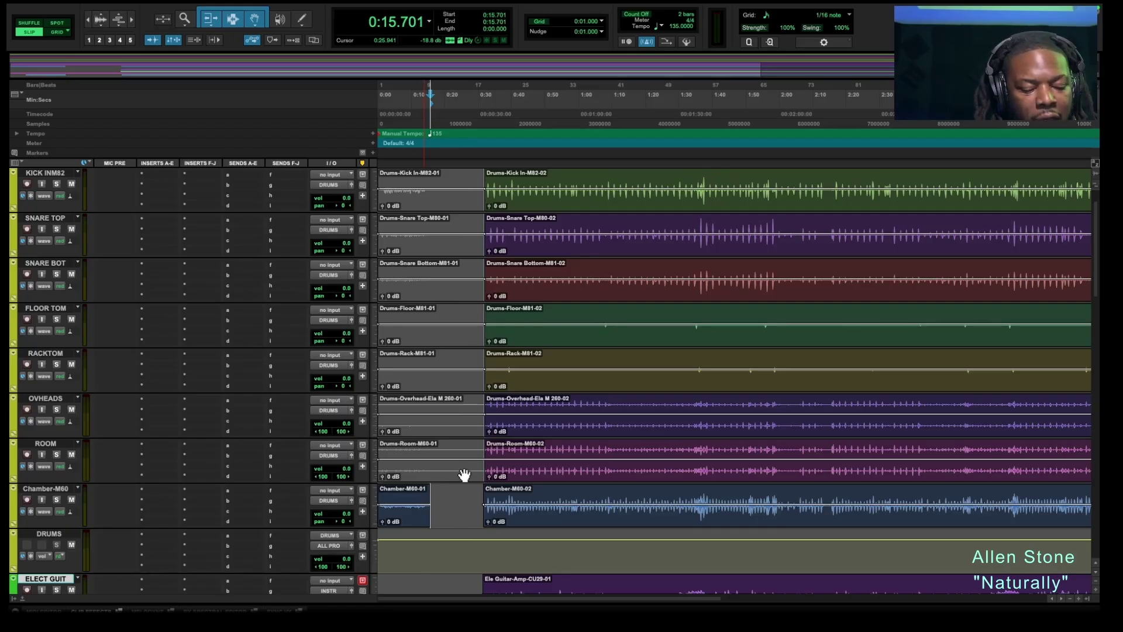
key("ctrl+z")
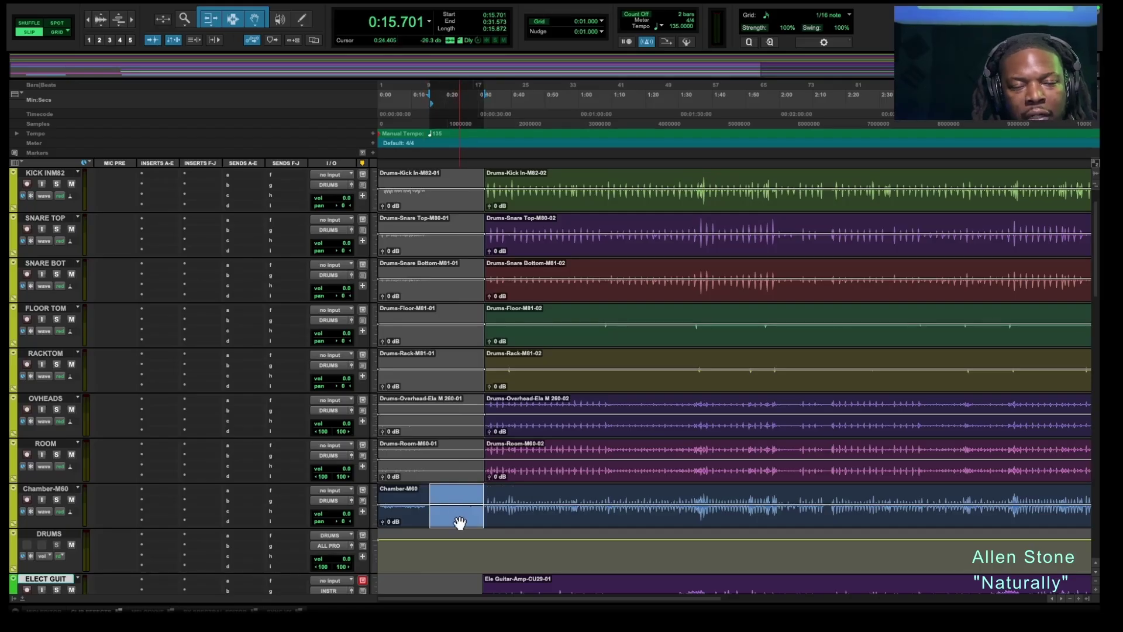
key("space")
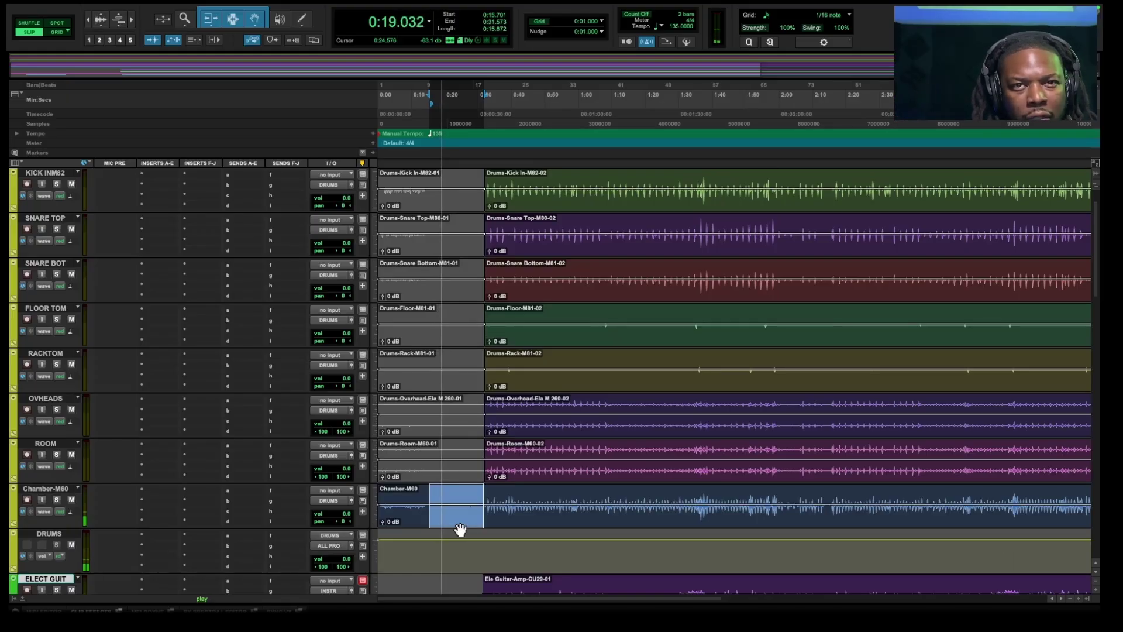
key("space")
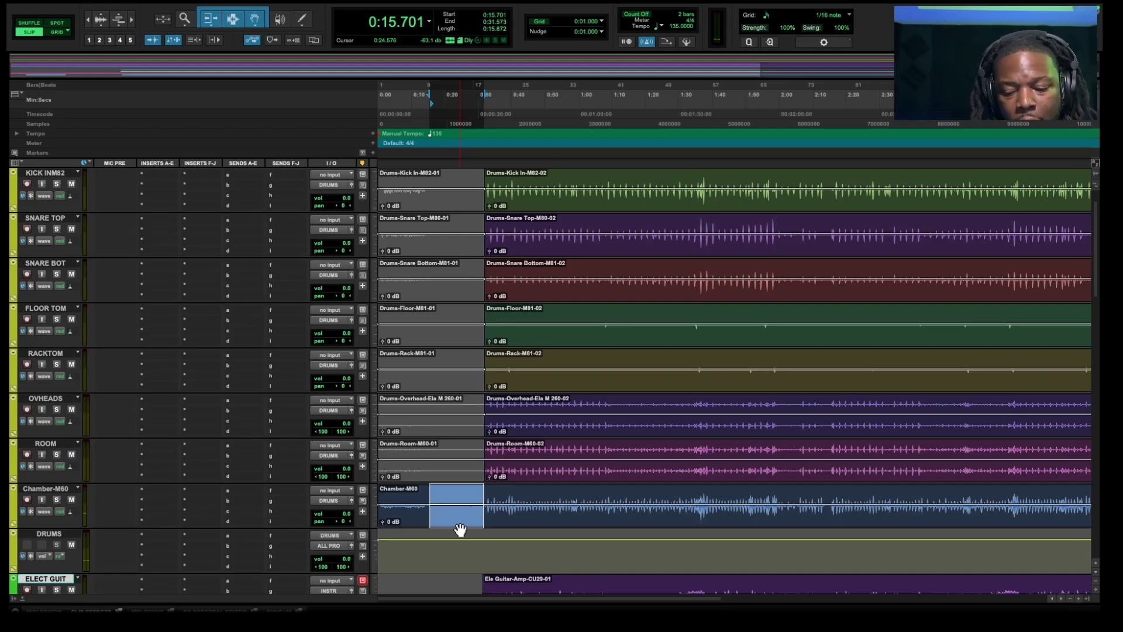
key("Delete")
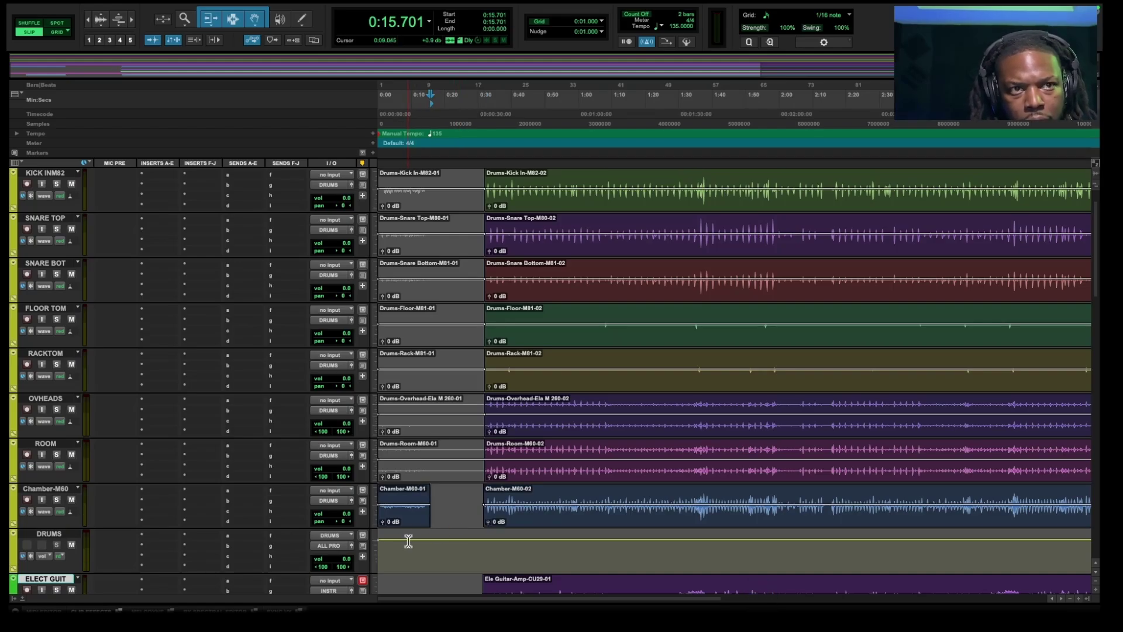
- Trim the end of the first Chamber-M60 clip to about 0:14.7 and add a fade-in of about 2 seconds and a short fade-out
left_click(409, 541)
key("space")
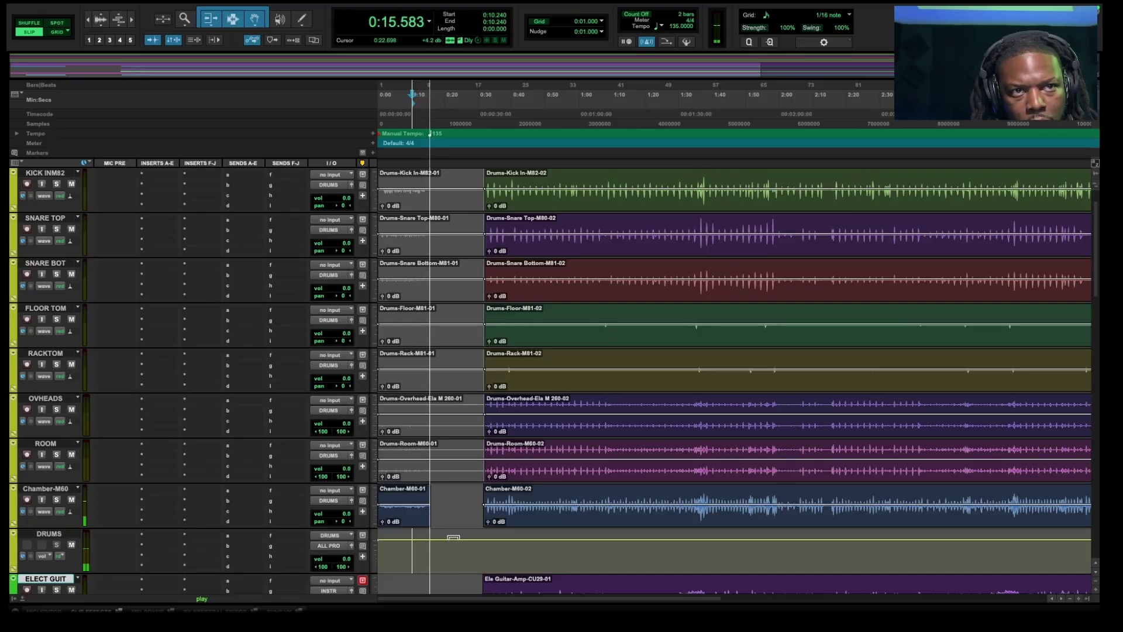
left_click(424, 513)
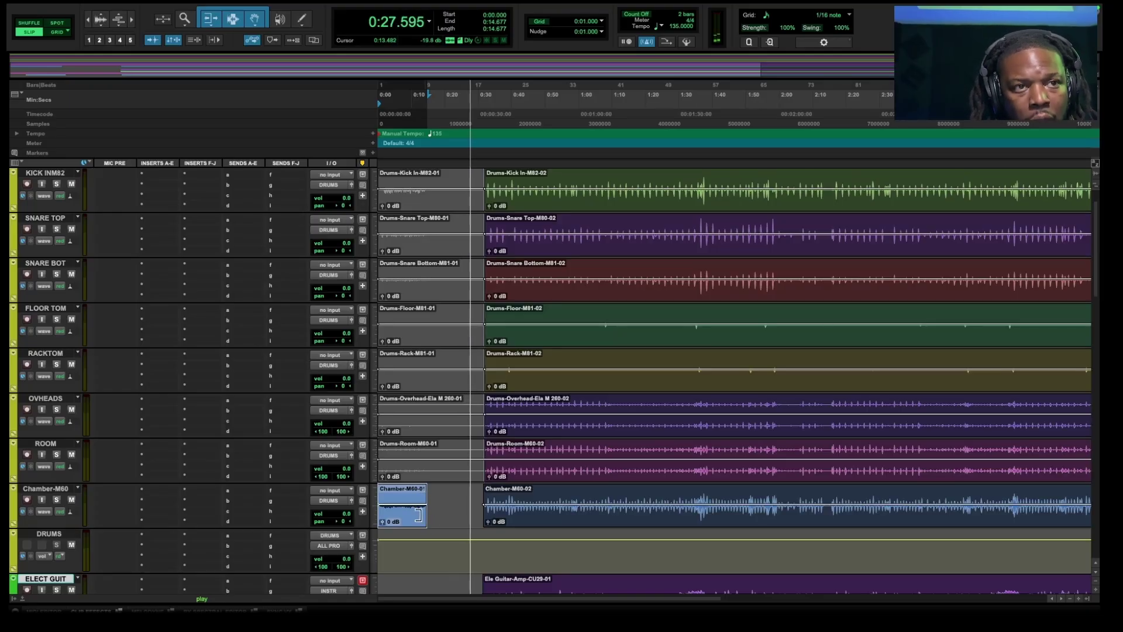
left_click_drag(380, 491, 387, 490)
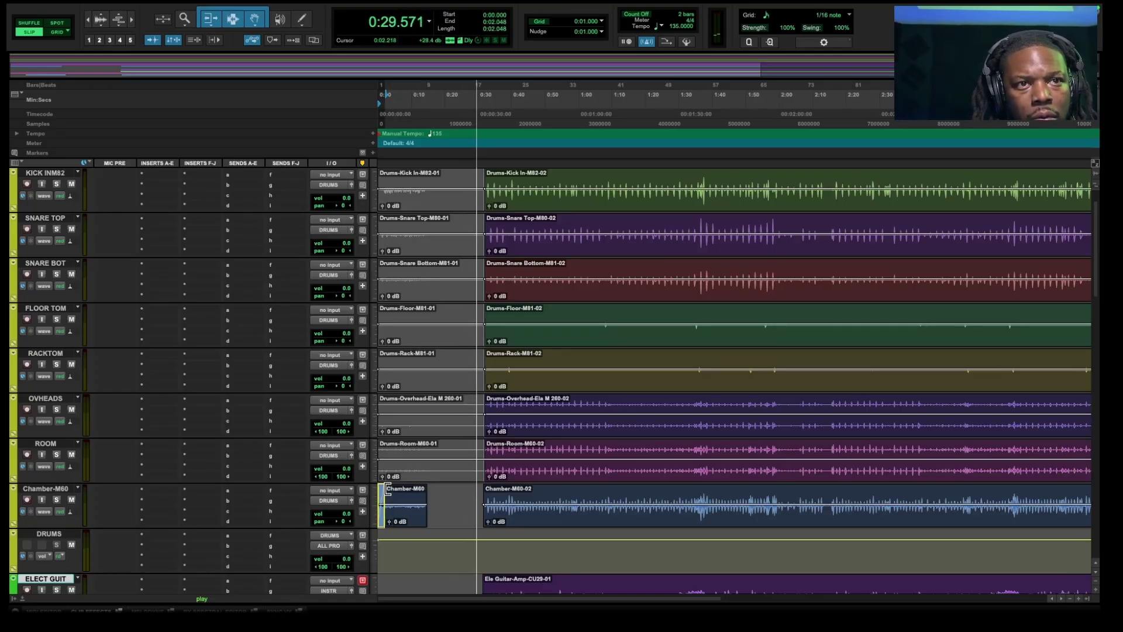
left_click(438, 496)
key("space")
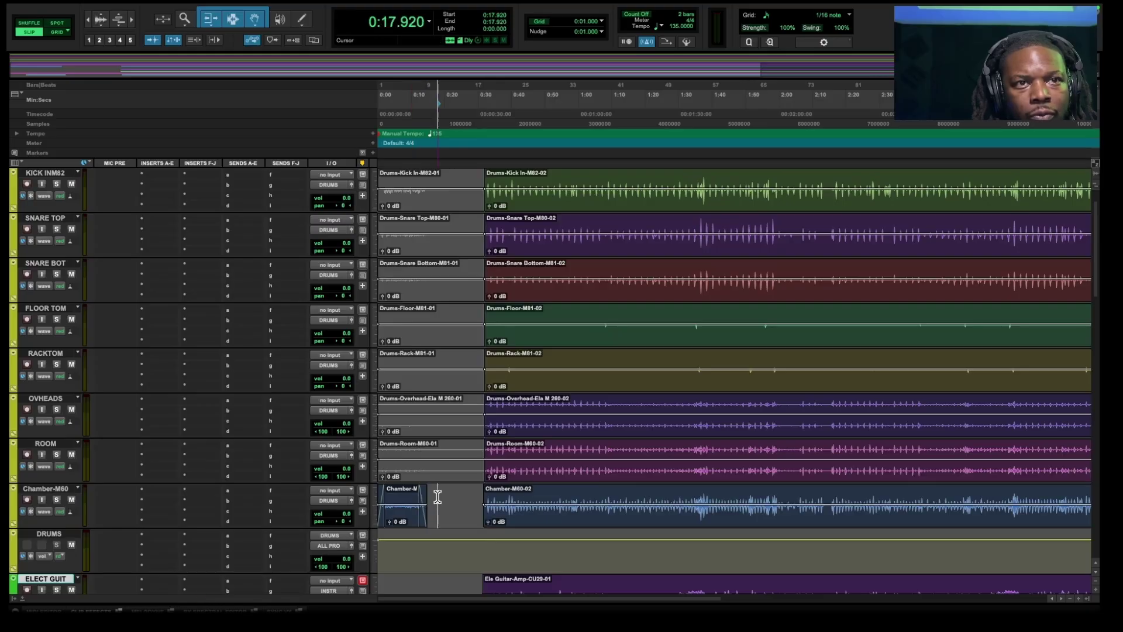
- Play the song from about 0:07 to check the edited intro and its transition into the full band
left_click(401, 498)
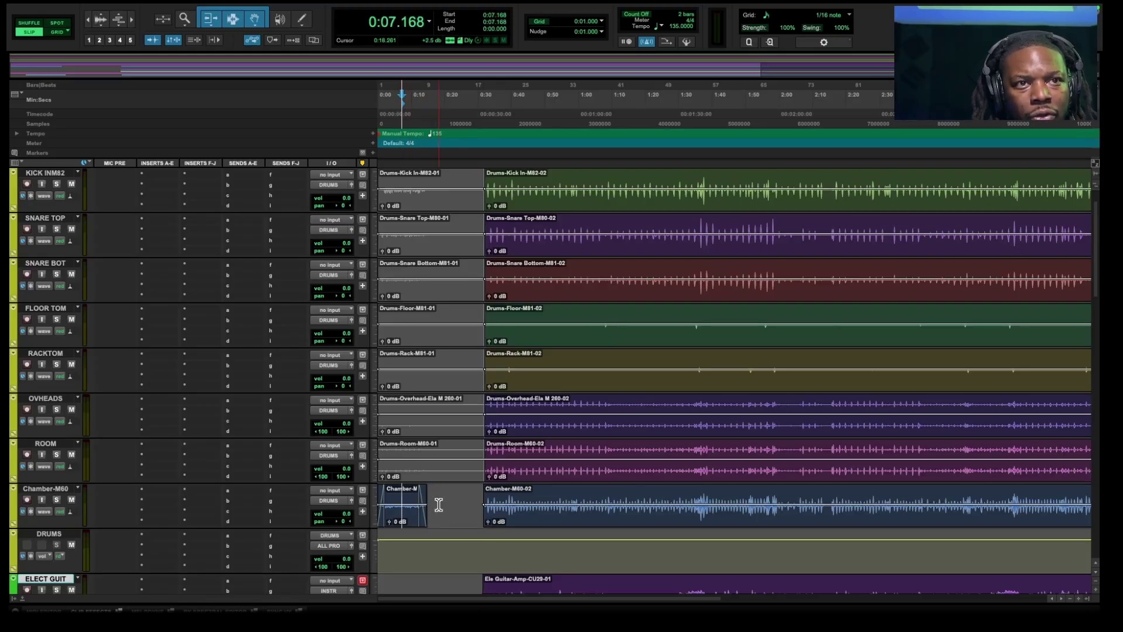
key("space")
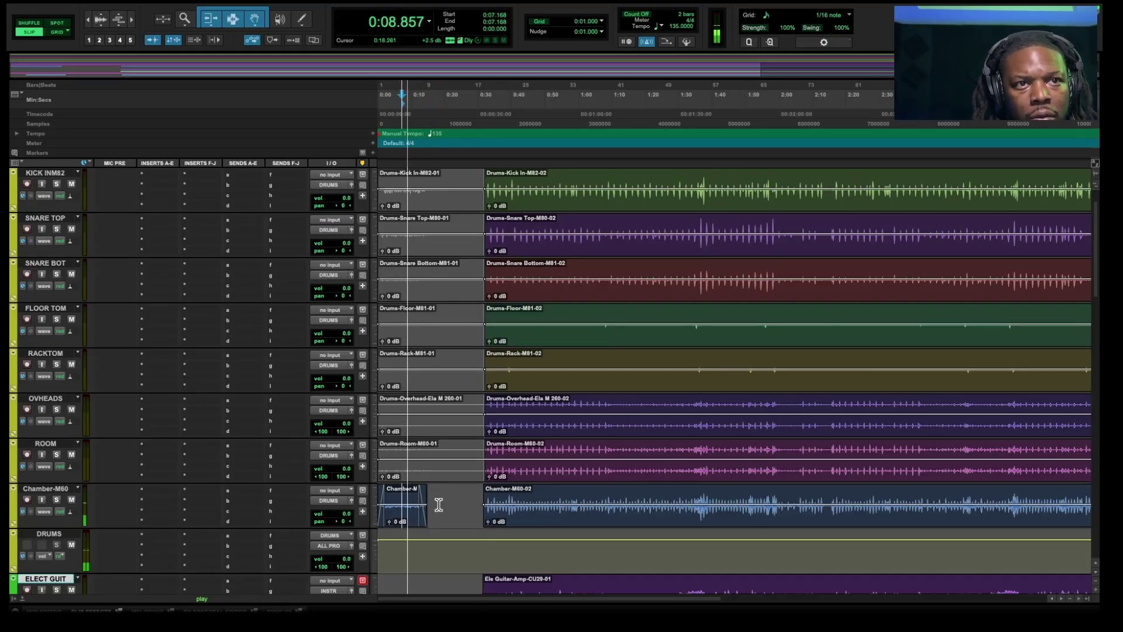
scroll(453, 513, "down", 6)
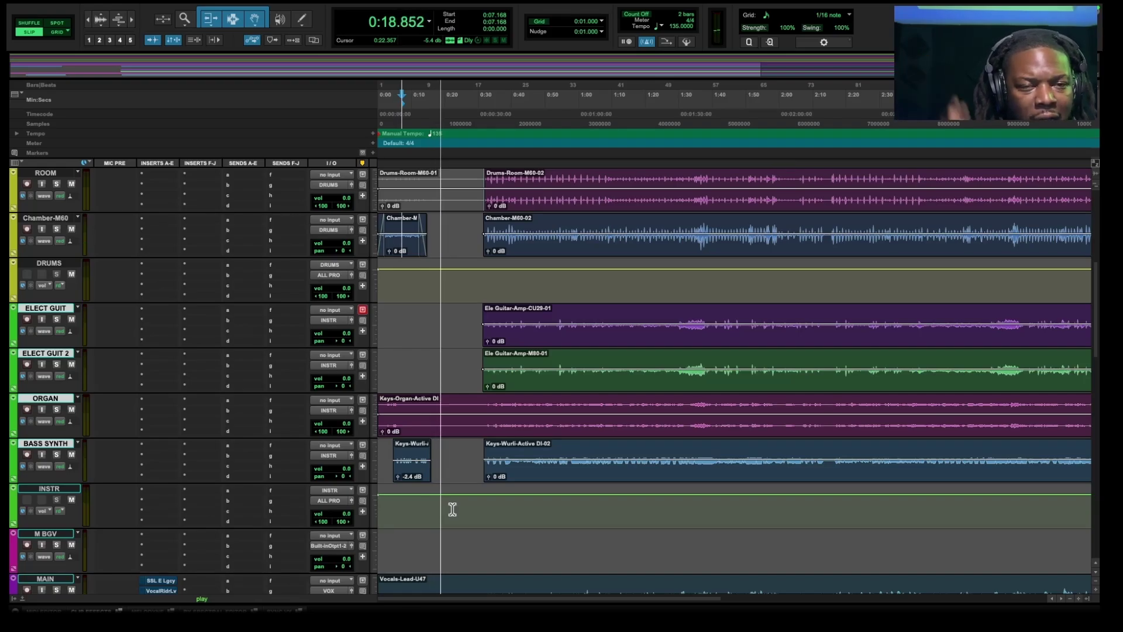
scroll(477, 407, "up", 5)
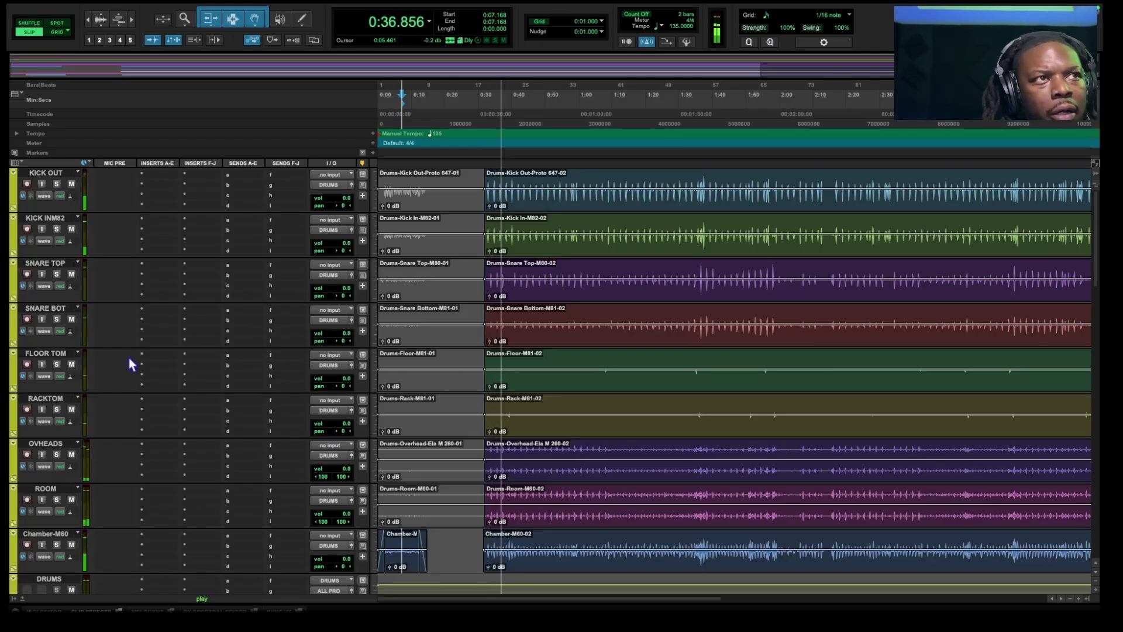
- Audition the SNARE TOP and SNARE BOT tracks one at a time in solo, including the main SNARE BOT clip
left_click(57, 274)
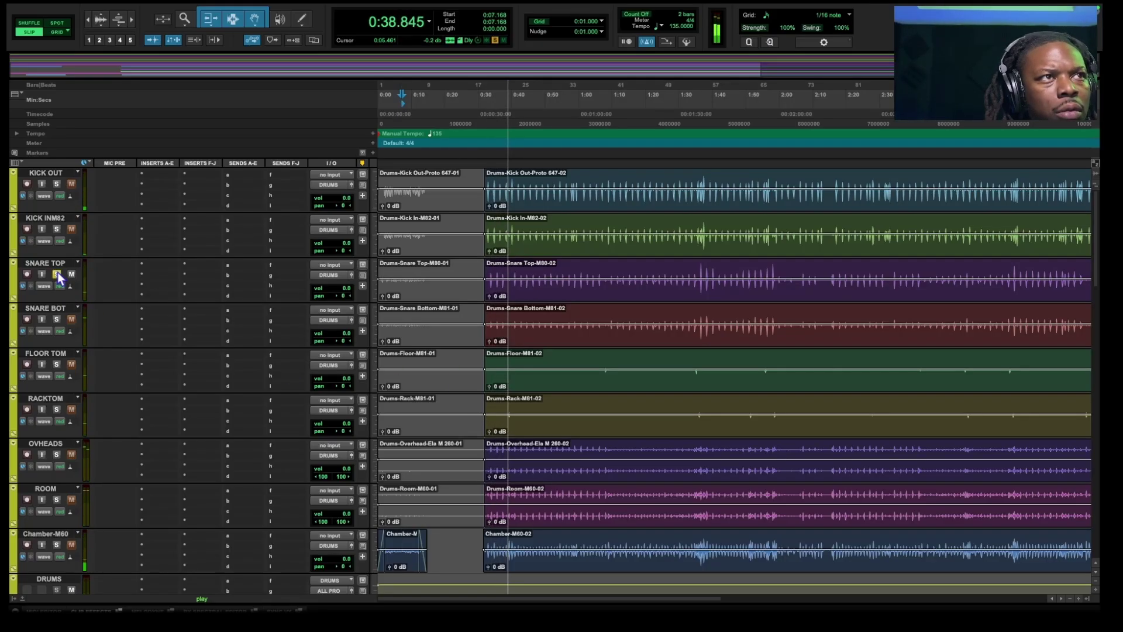
left_click(57, 275)
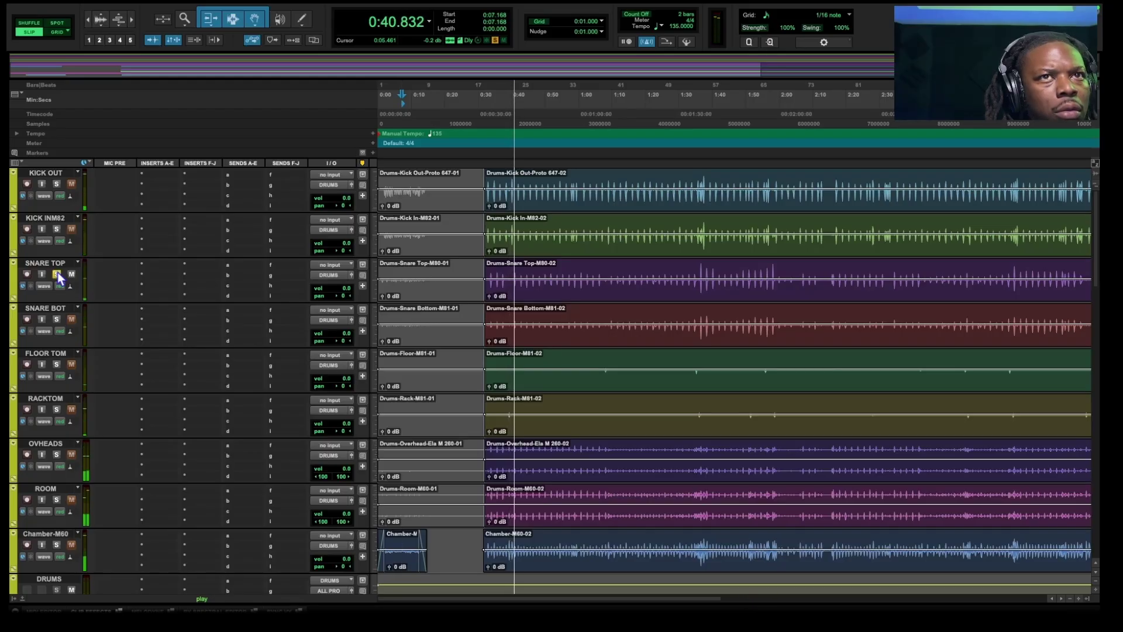
key("space")
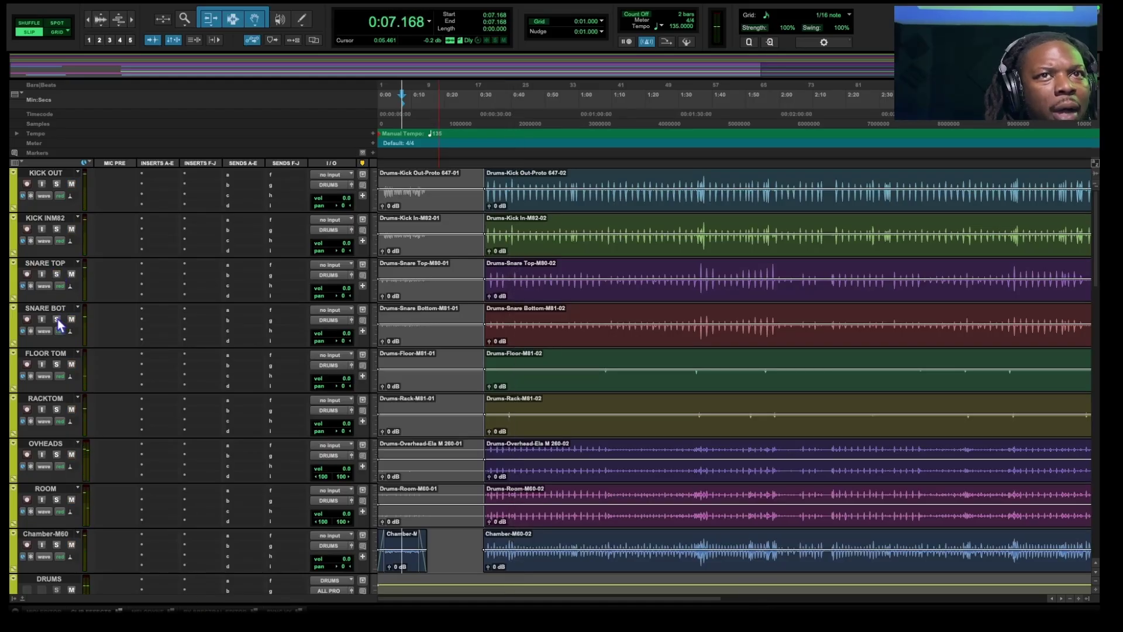
key("space")
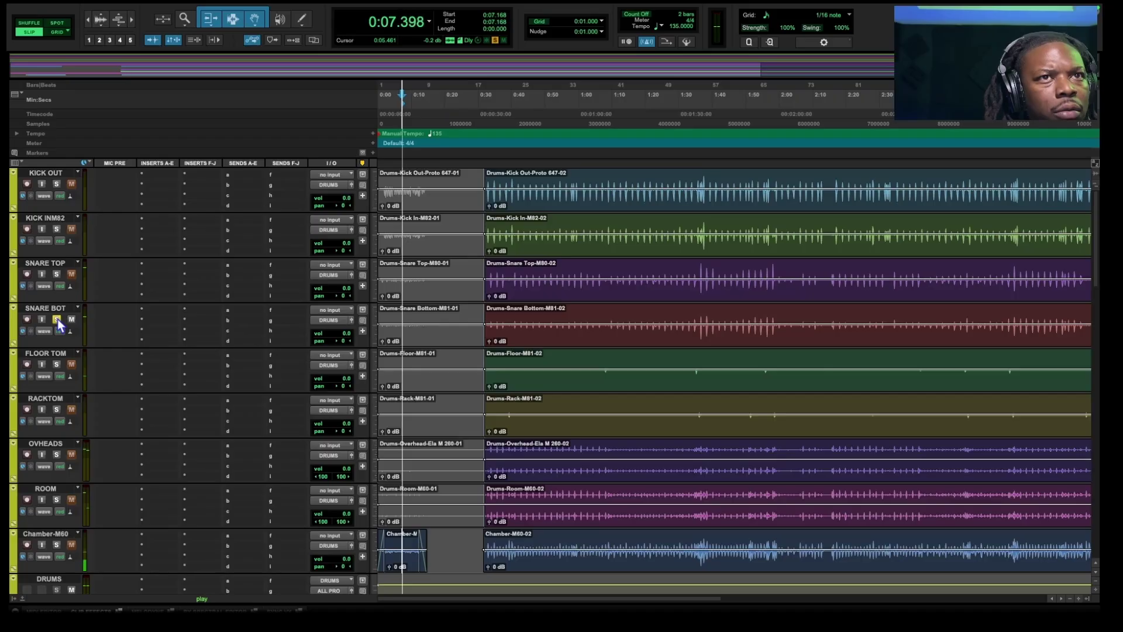
left_click(601, 347)
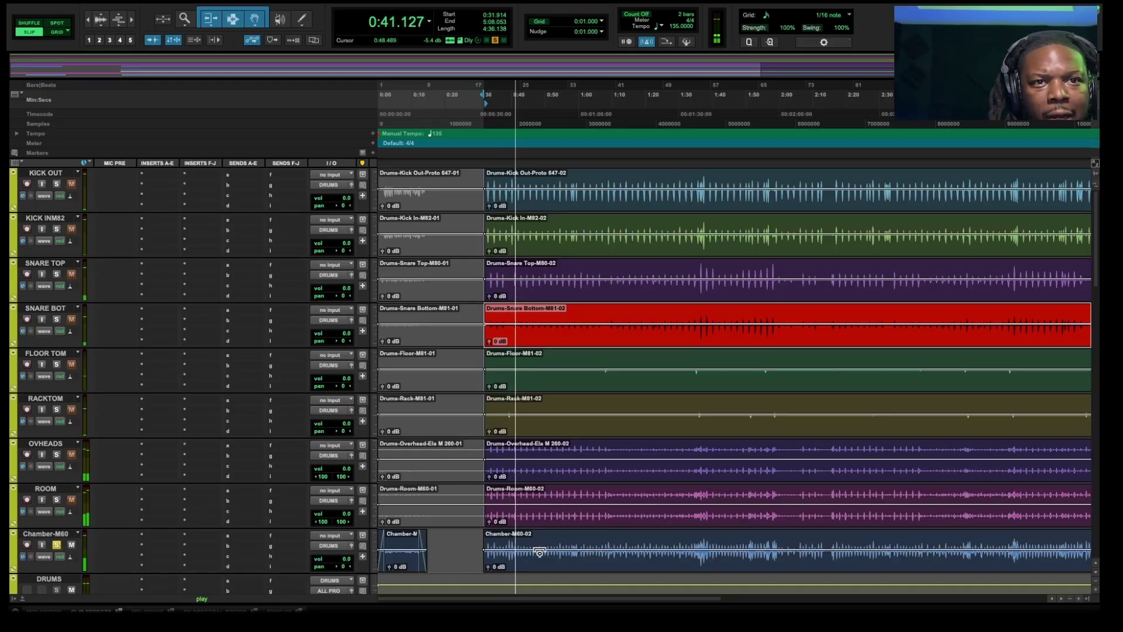
- Lower the clip gain of the second Chamber-M60 clip to -3.6 dB and take the track out of solo
left_click_drag(539, 552, 540, 555)
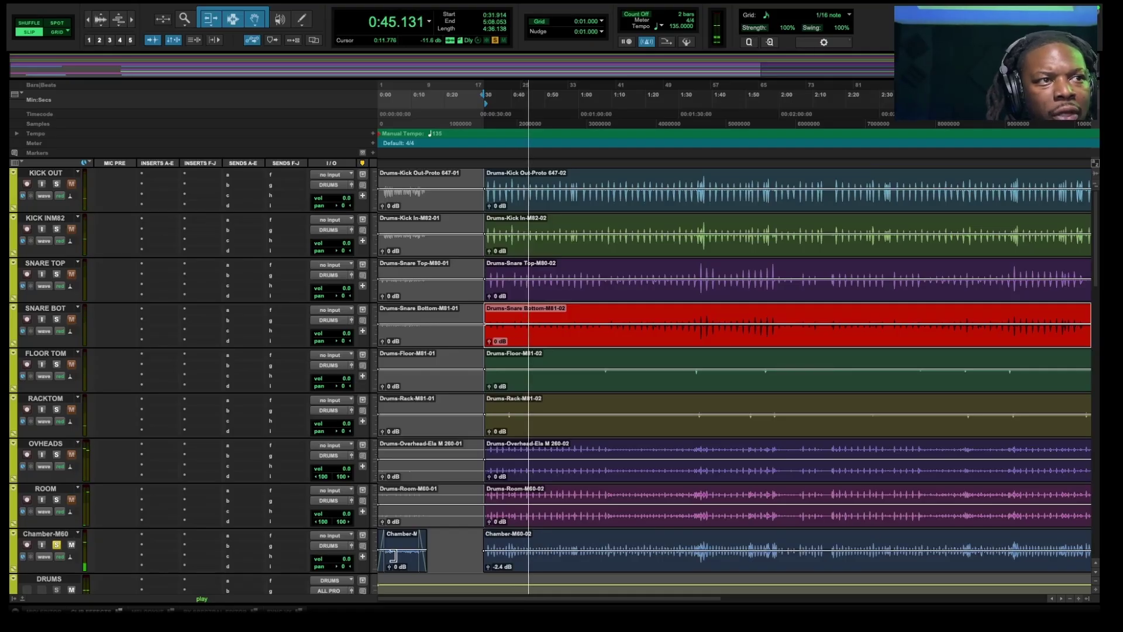
left_click_drag(523, 551, 524, 552)
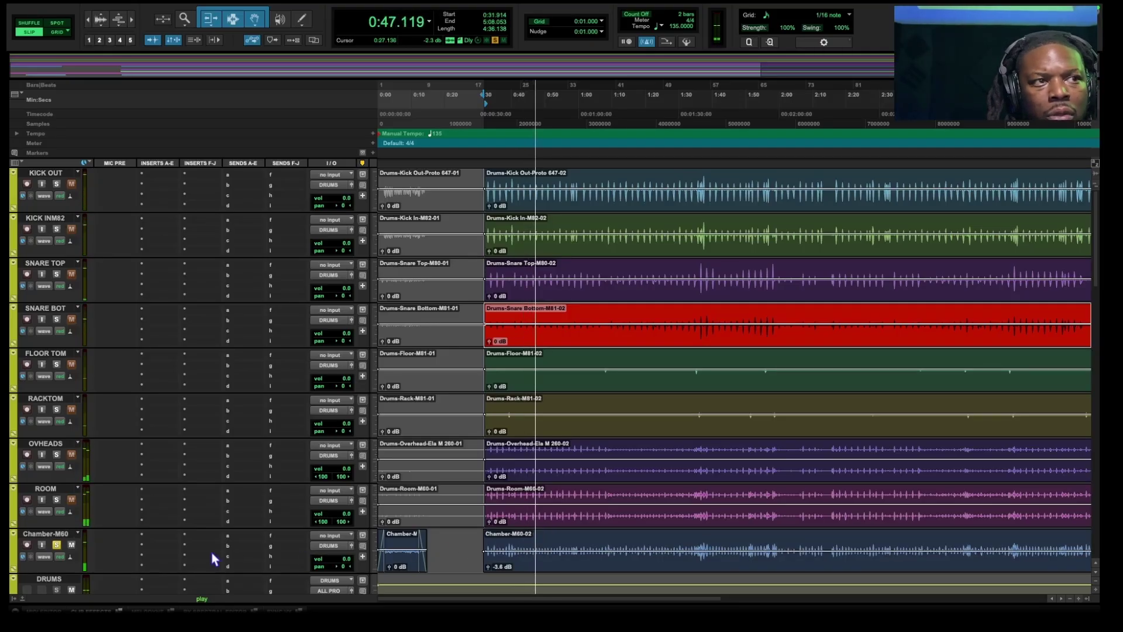
left_click(57, 544)
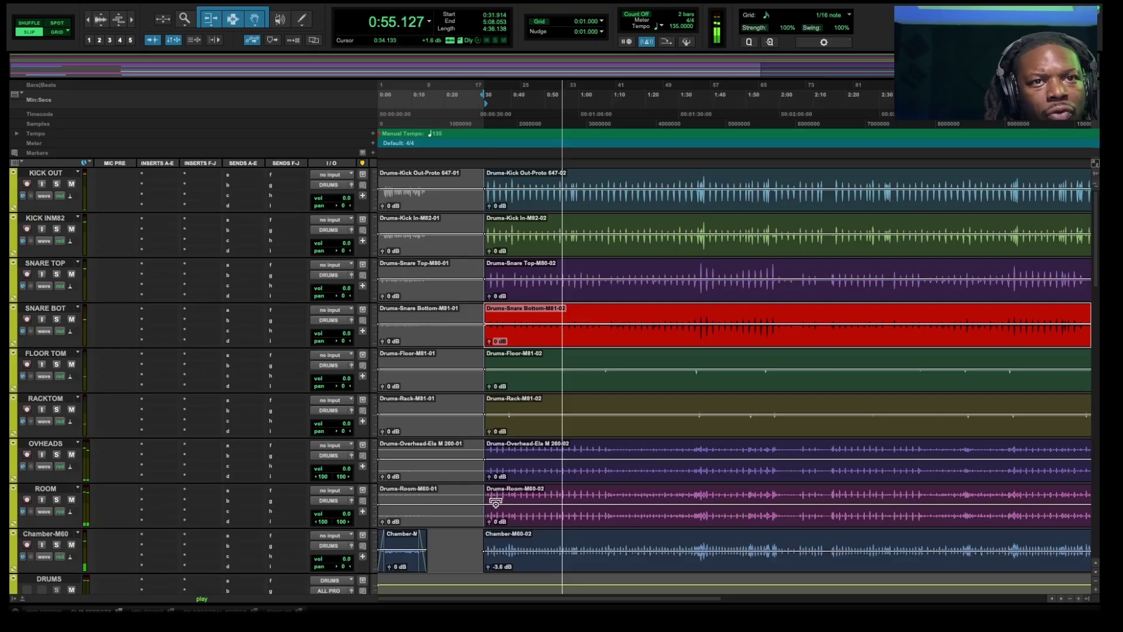
- Lower the clip gain of the second ROOM clip to -8.4 dB while listening to the mix, and stop playback
left_click_drag(506, 504, 506, 509)
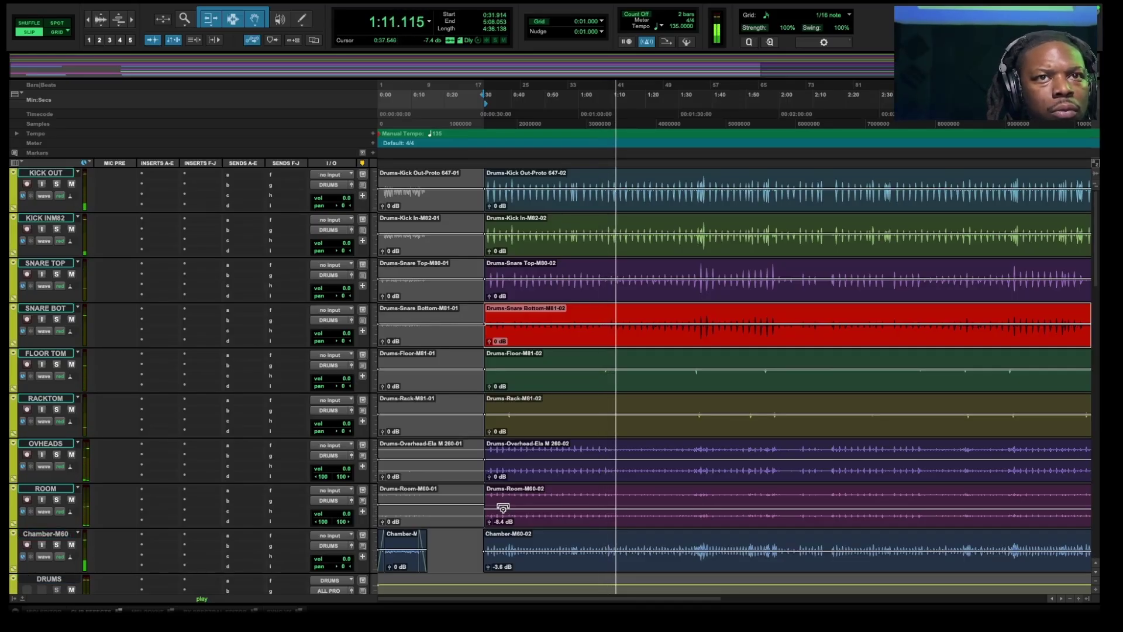
key("space")
scroll(504, 515, "down", 6)
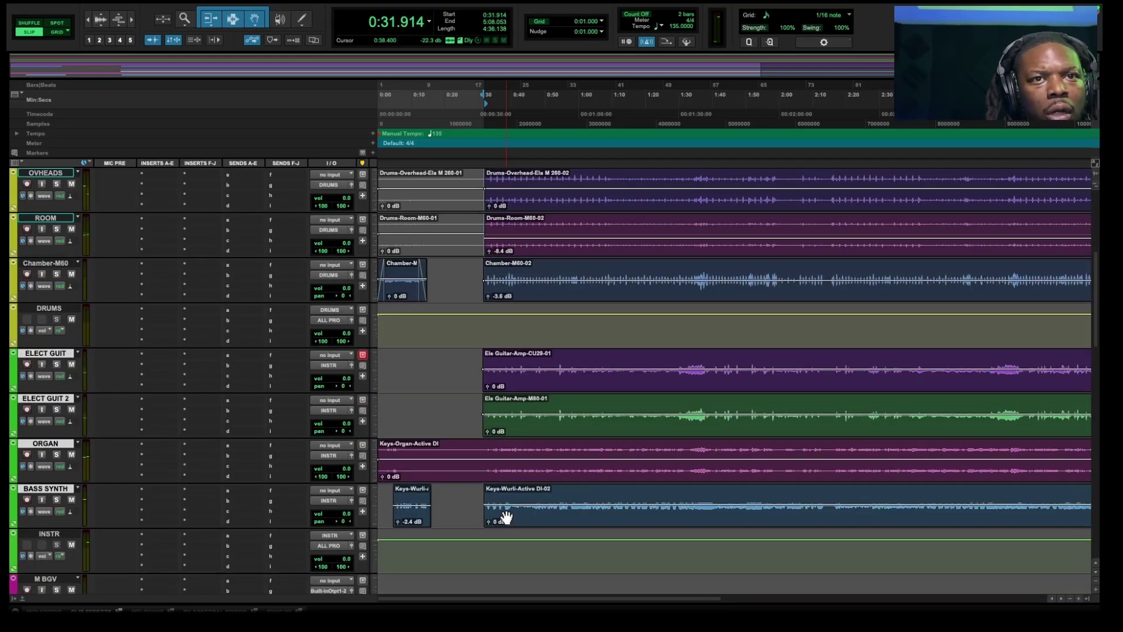
- Delete the empty M BGV track below the INSTR track
scroll(506, 517, "down", 5)
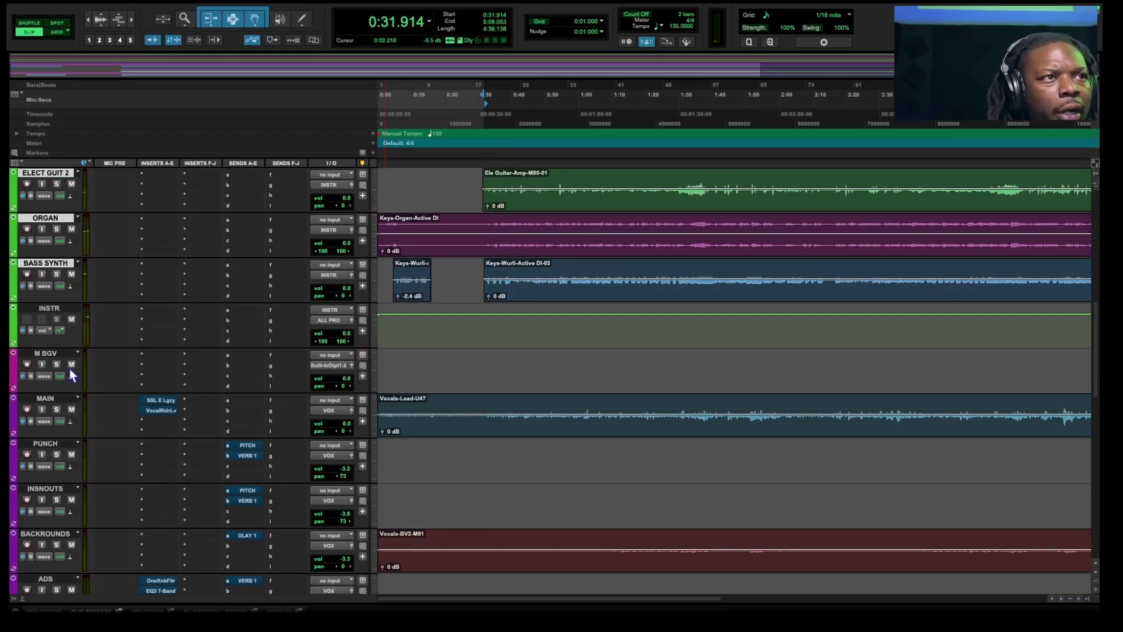
right_click(47, 355)
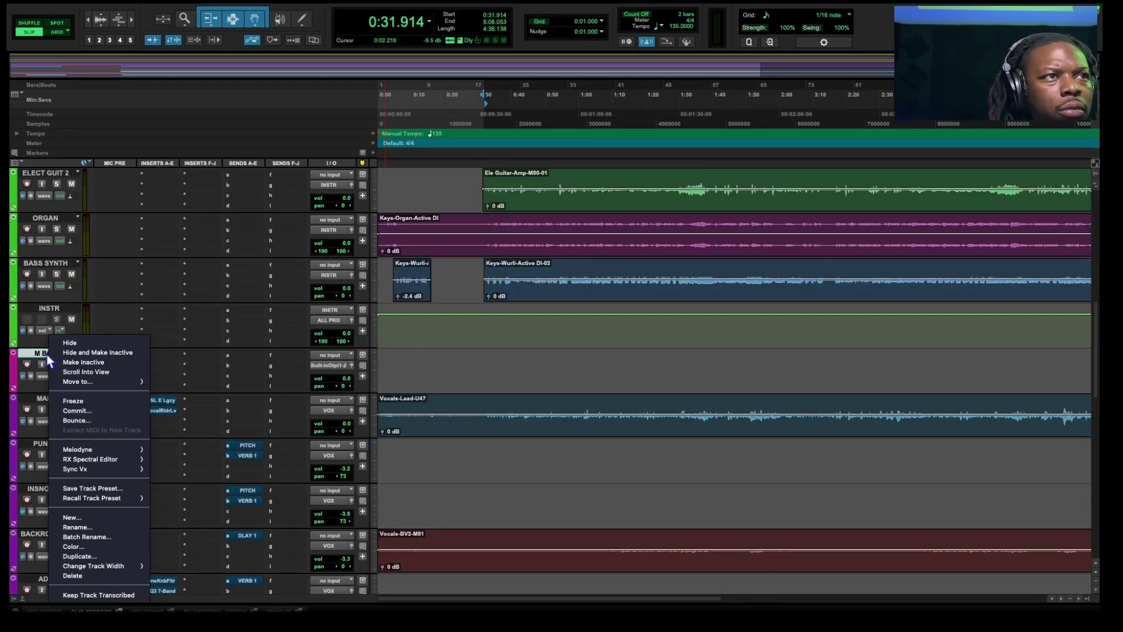
left_click(93, 574)
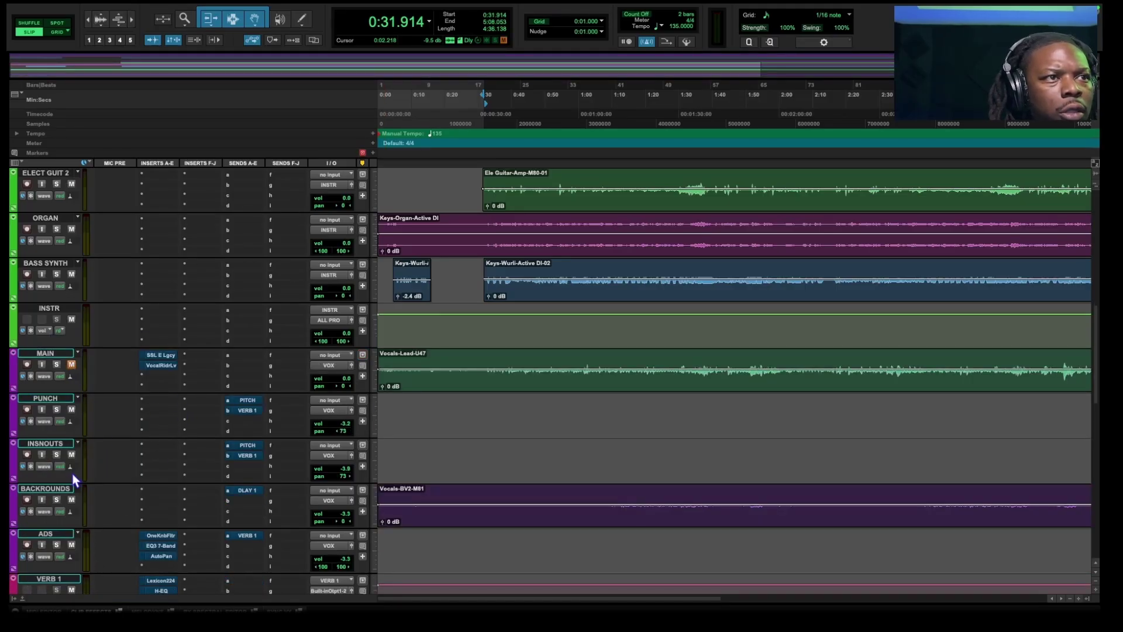
- Mute the vocal tracks MAIN, BACKROUNDS and BACKROUNDS2
left_click(71, 499)
scroll(85, 492, "down", 5)
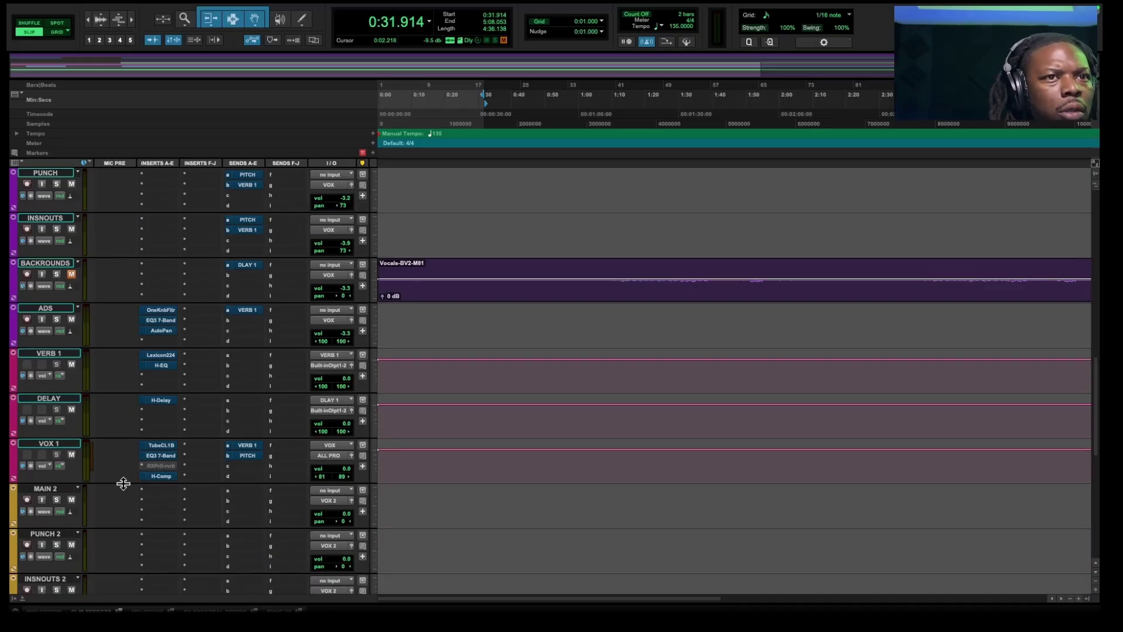
scroll(123, 483, "down", 6)
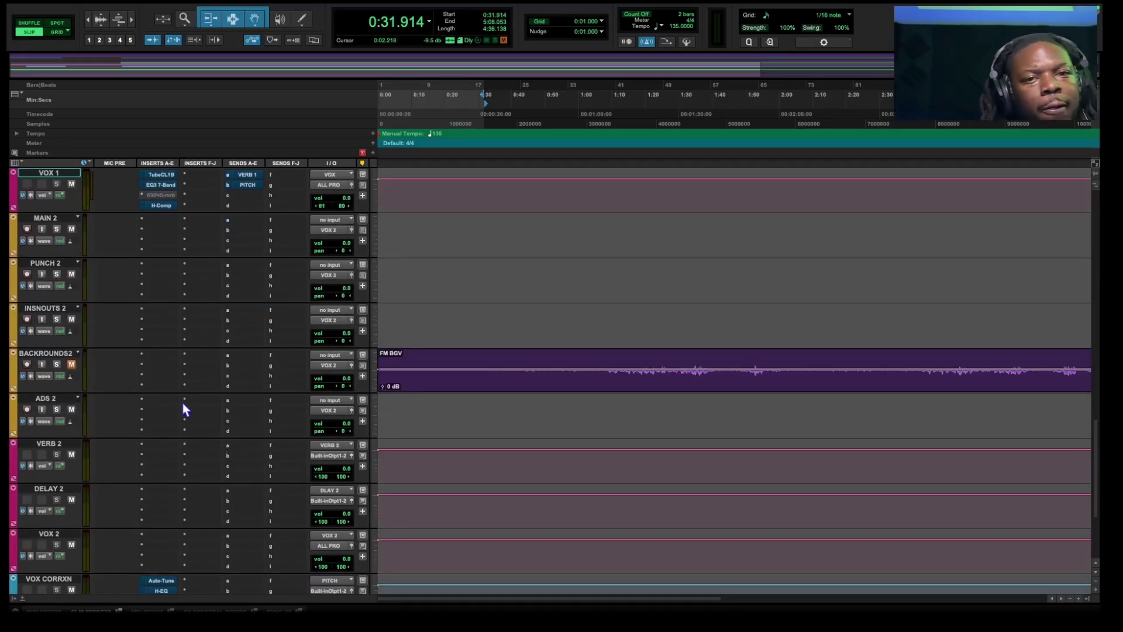
- Select the second KICK OUT clip and play from its start to hear the drums and instruments together
scroll(182, 402, "down", 10)
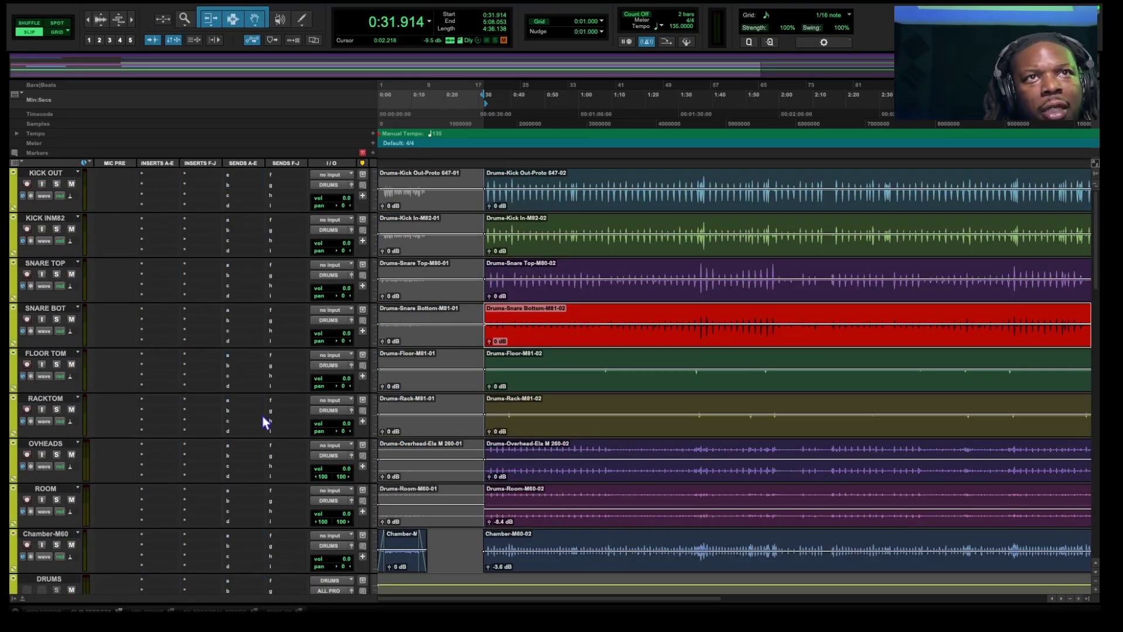
left_click(559, 211)
key("space")
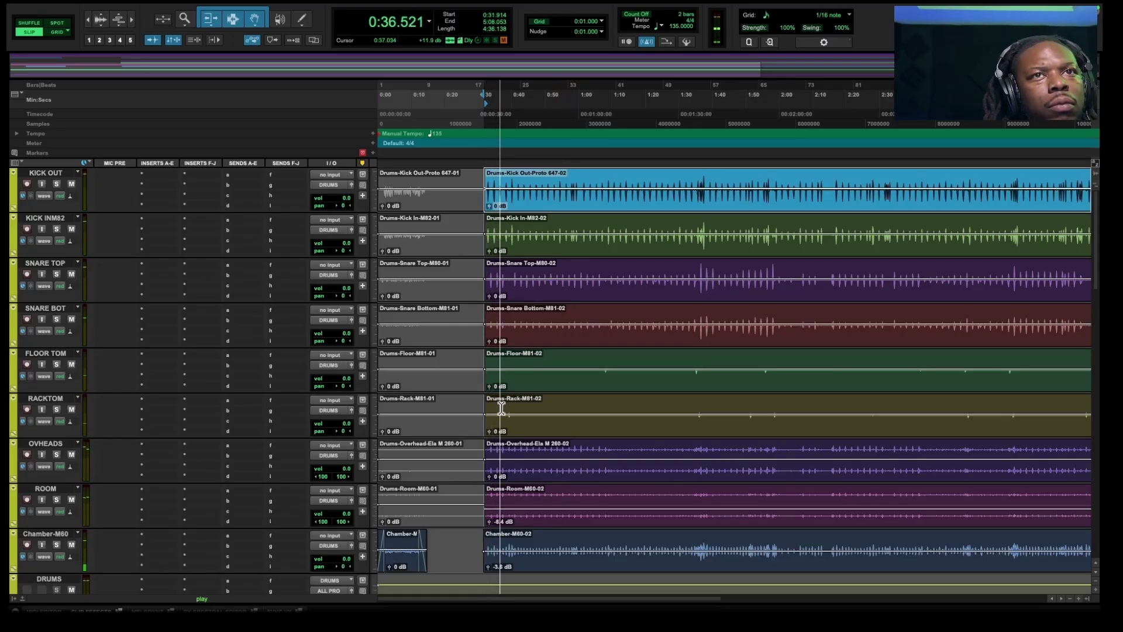
scroll(534, 453, "down", 5)
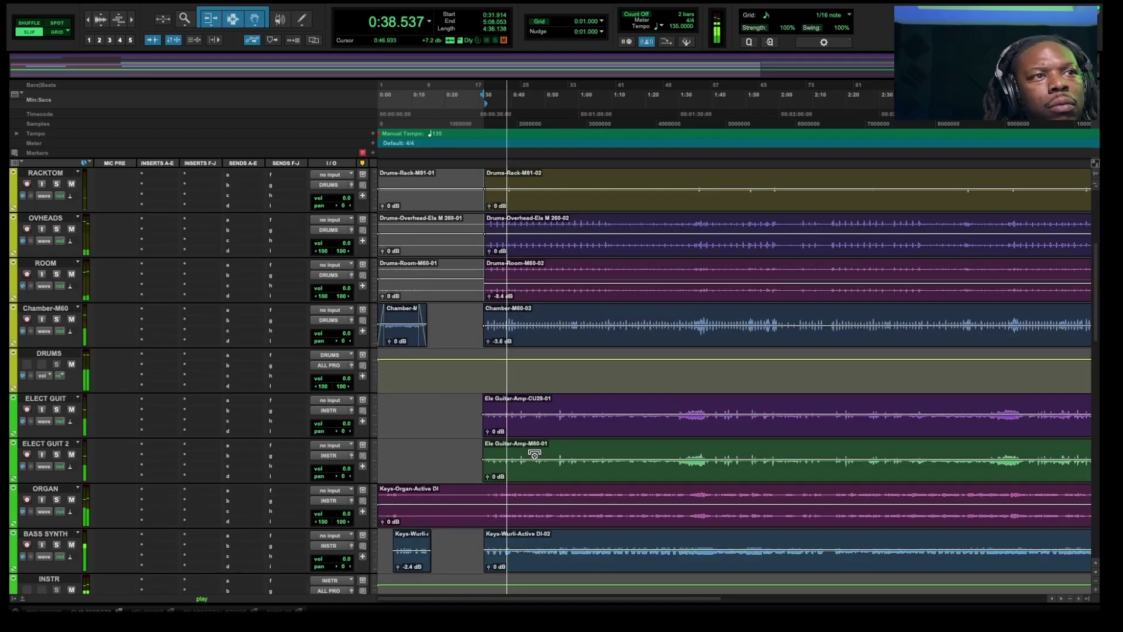
scroll(527, 453, "up", 1)
scroll(528, 453, "up", 1)
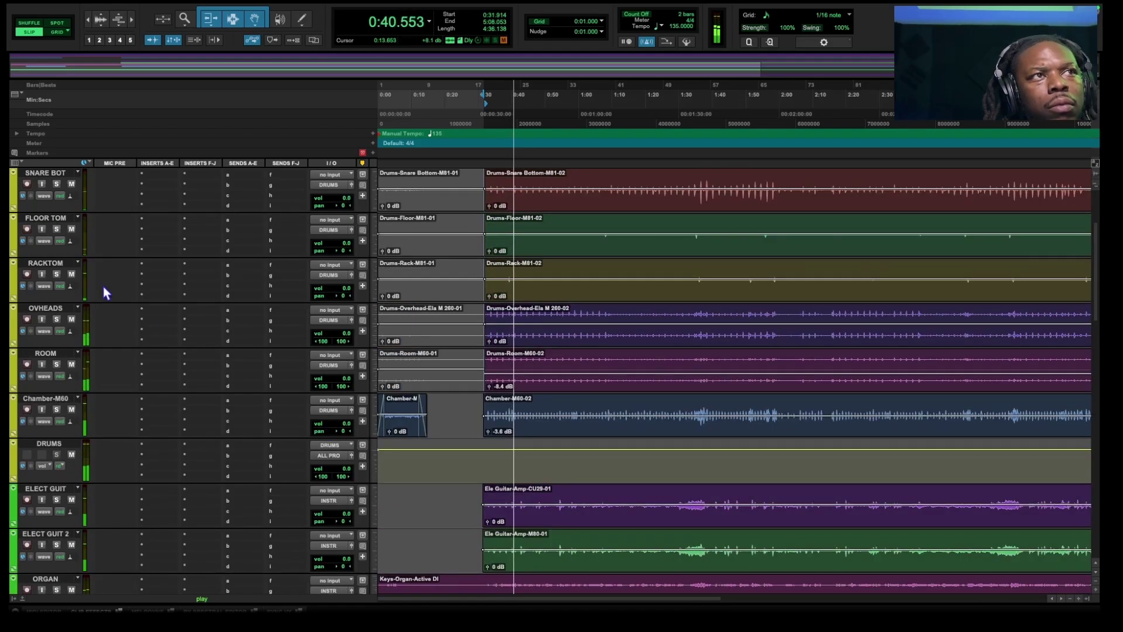
- Compare the drum sound with the OVHEADS, ROOM and Chamber-M60 tracks muted in different combinations, and unmute all three
left_click(71, 319)
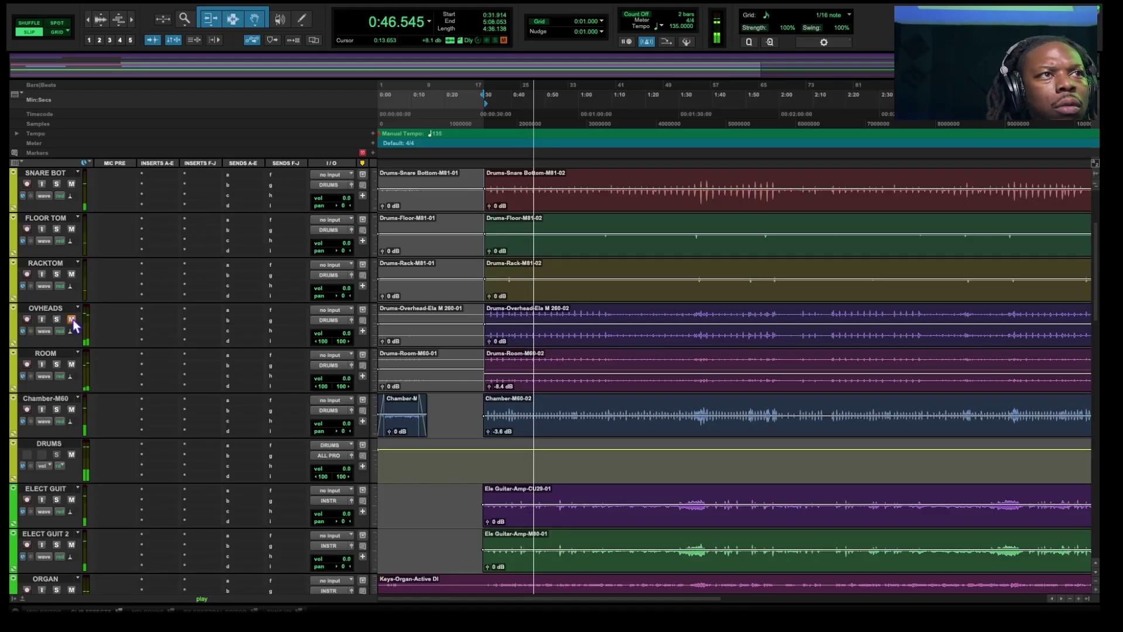
key("space")
left_click(73, 320)
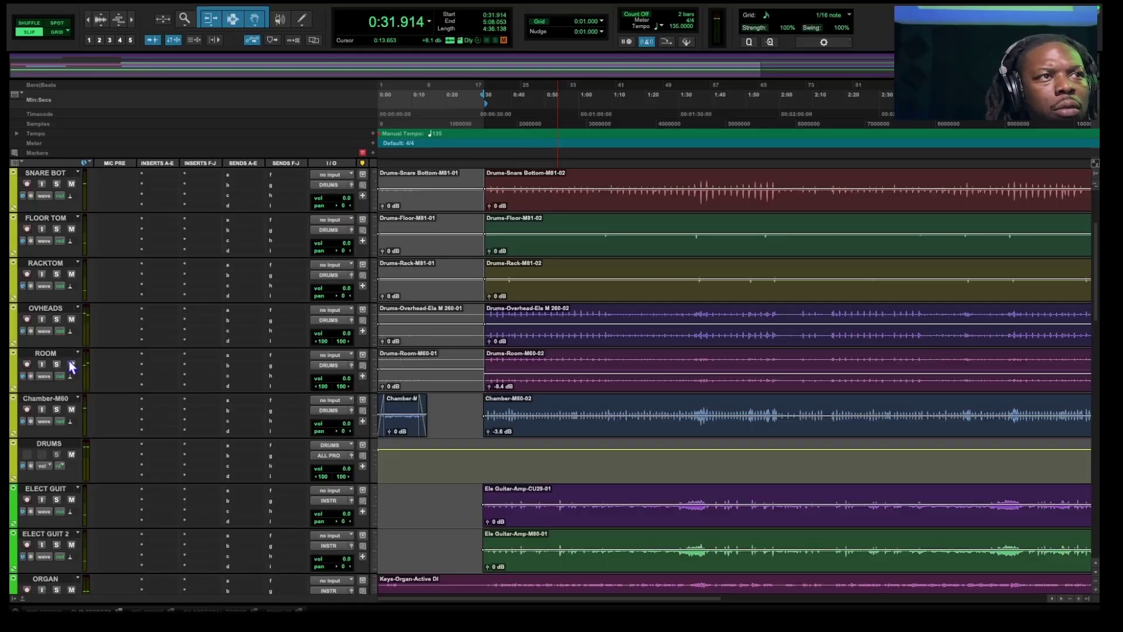
left_click(71, 364)
key("space")
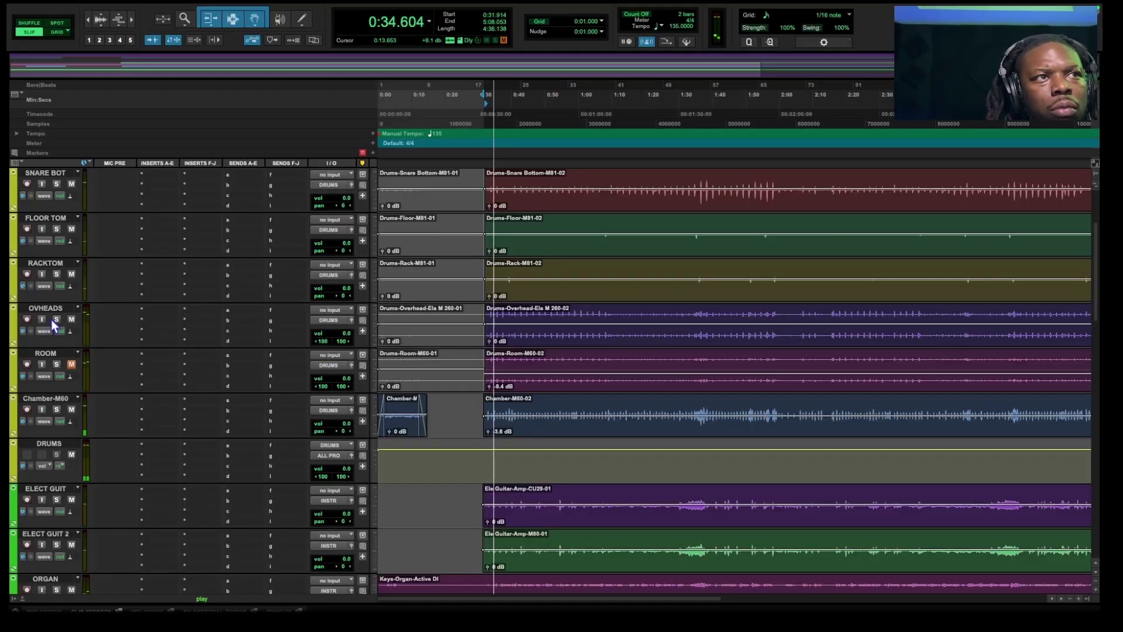
left_click(72, 320)
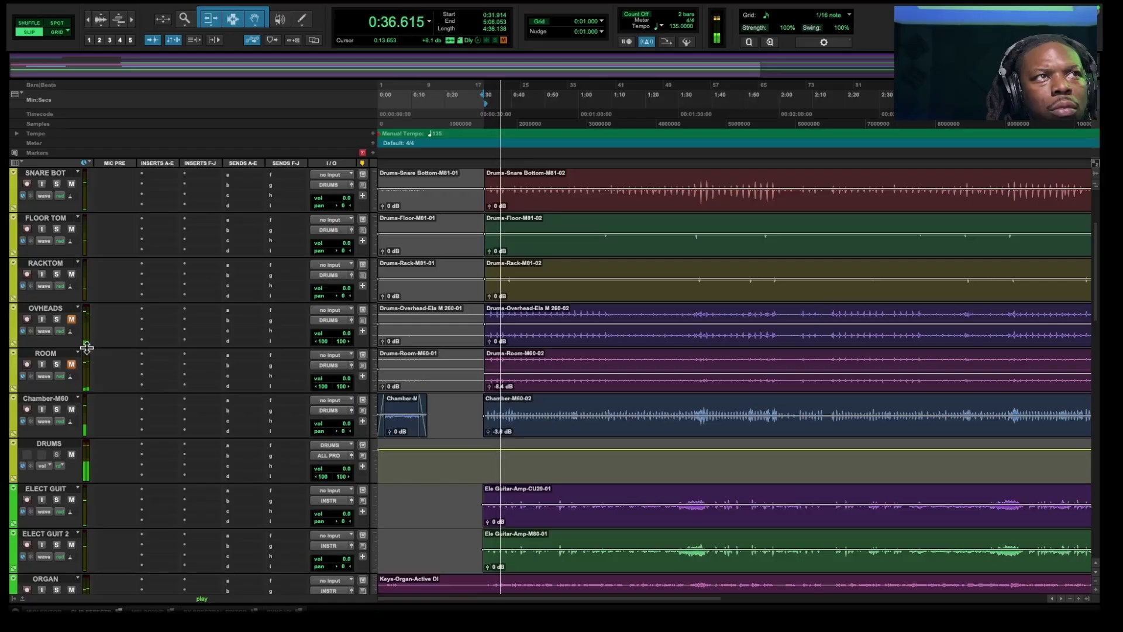
left_click(71, 409)
left_click(71, 408)
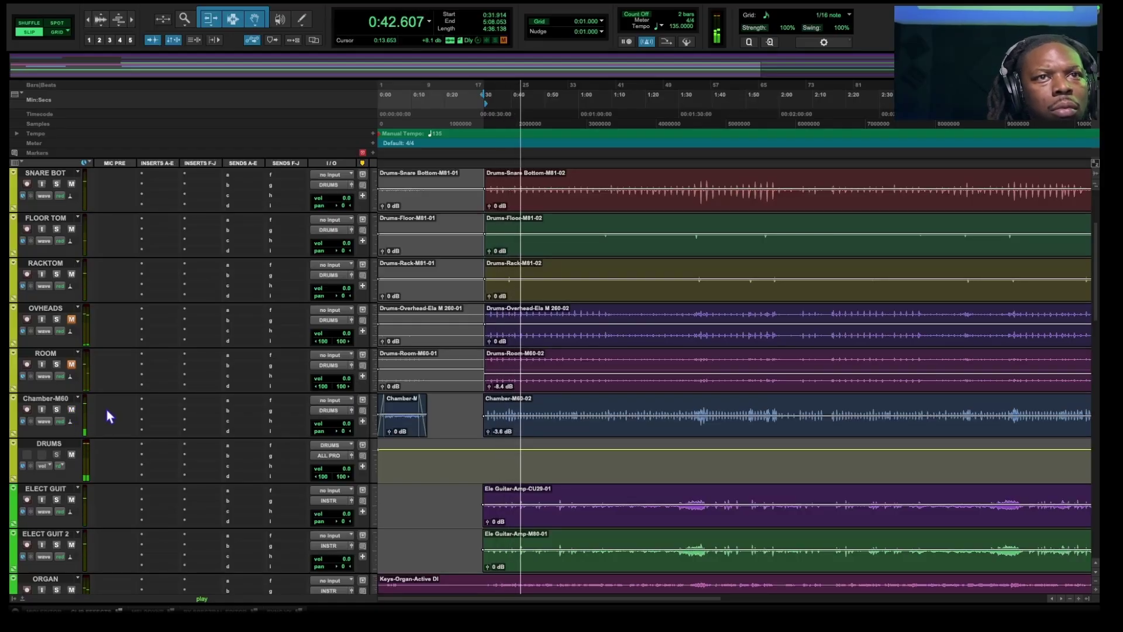
left_click(71, 408)
left_click(71, 364)
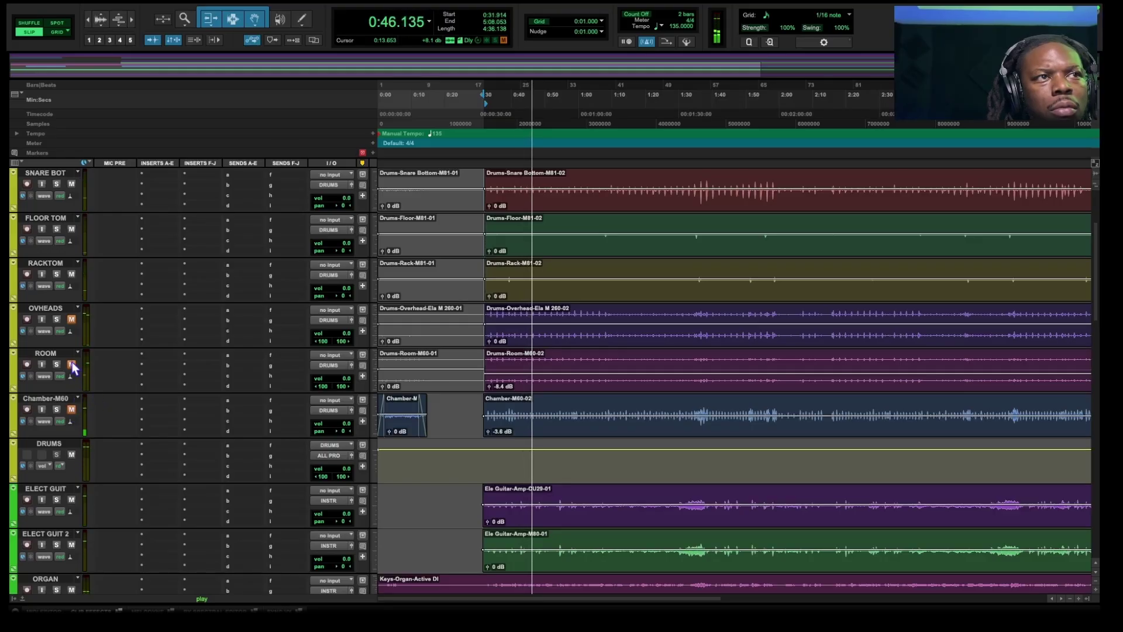
left_click(70, 318)
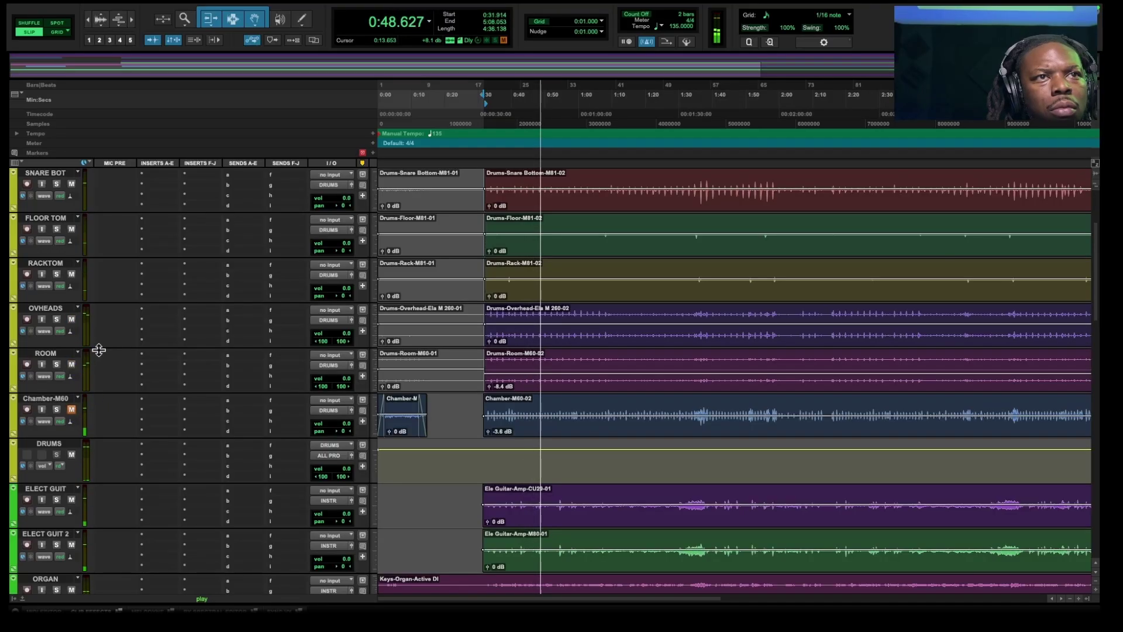
left_click(71, 409)
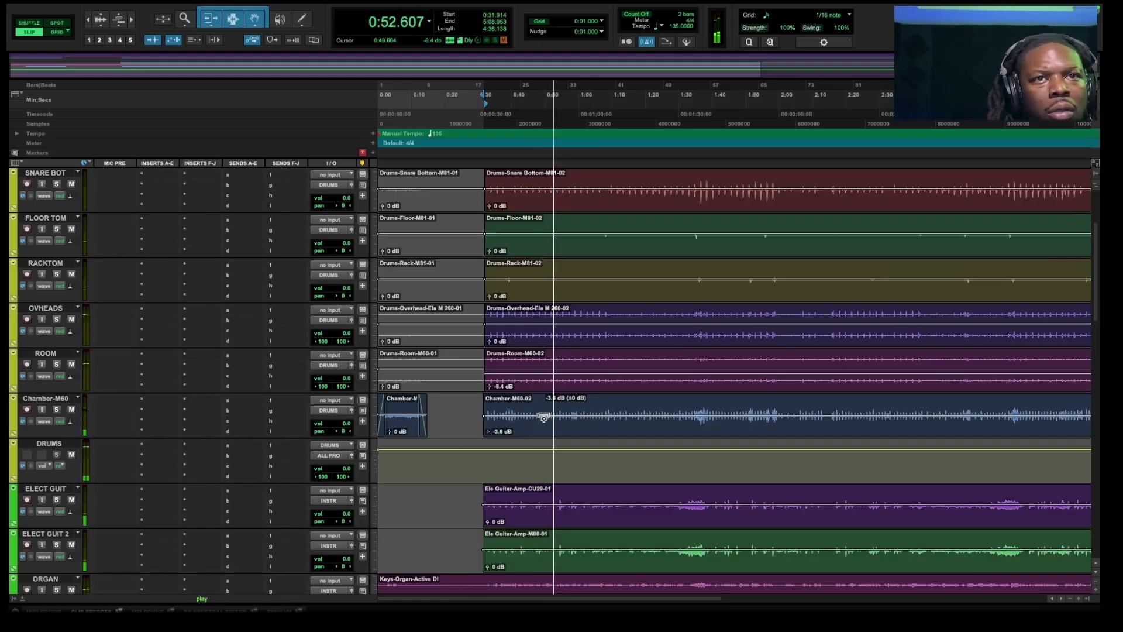
- Set the second Chamber-M60 clip's gain to 0 dB, lower the track's volume to -9.2 dB while listening, and stop playback
left_click_drag(543, 417, 544, 416)
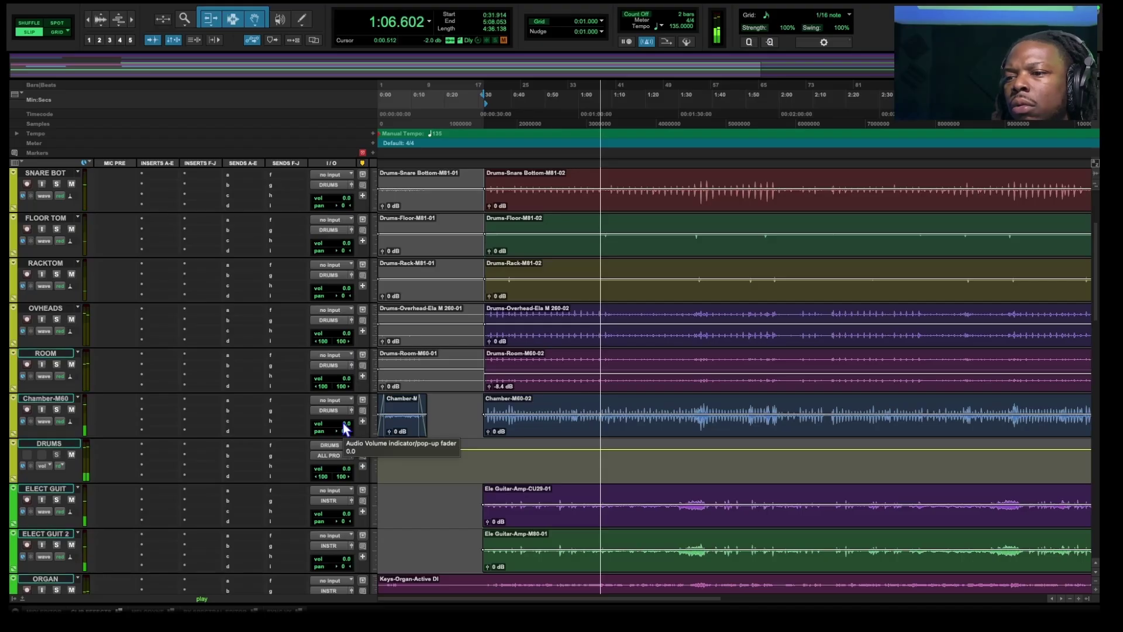
scroll(345, 429, "up", 3)
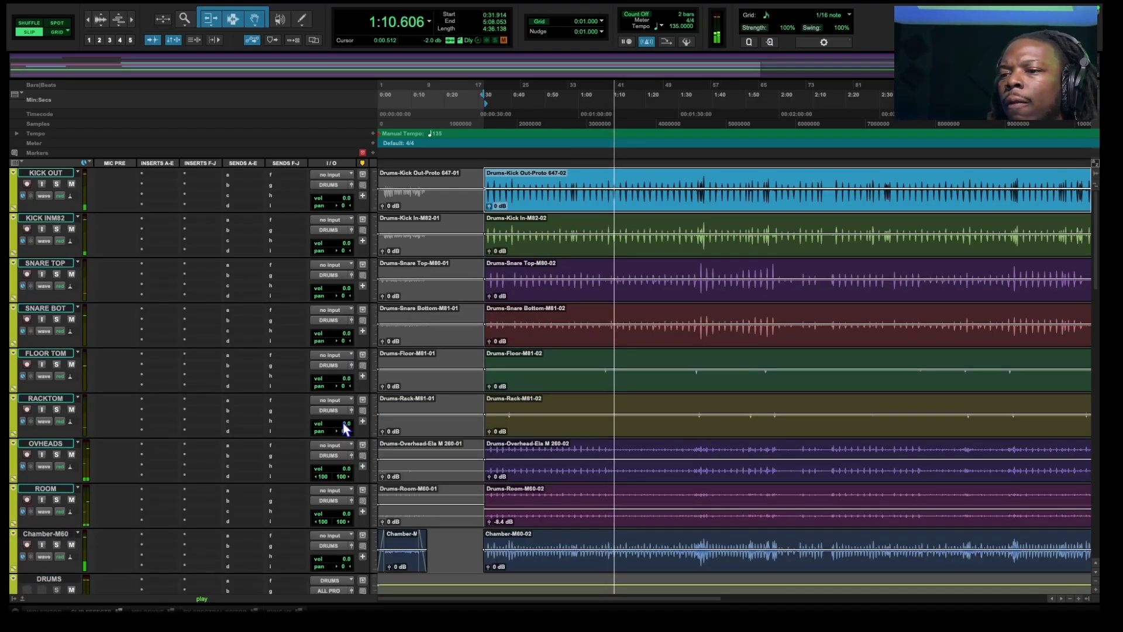
scroll(345, 429, "down", 8)
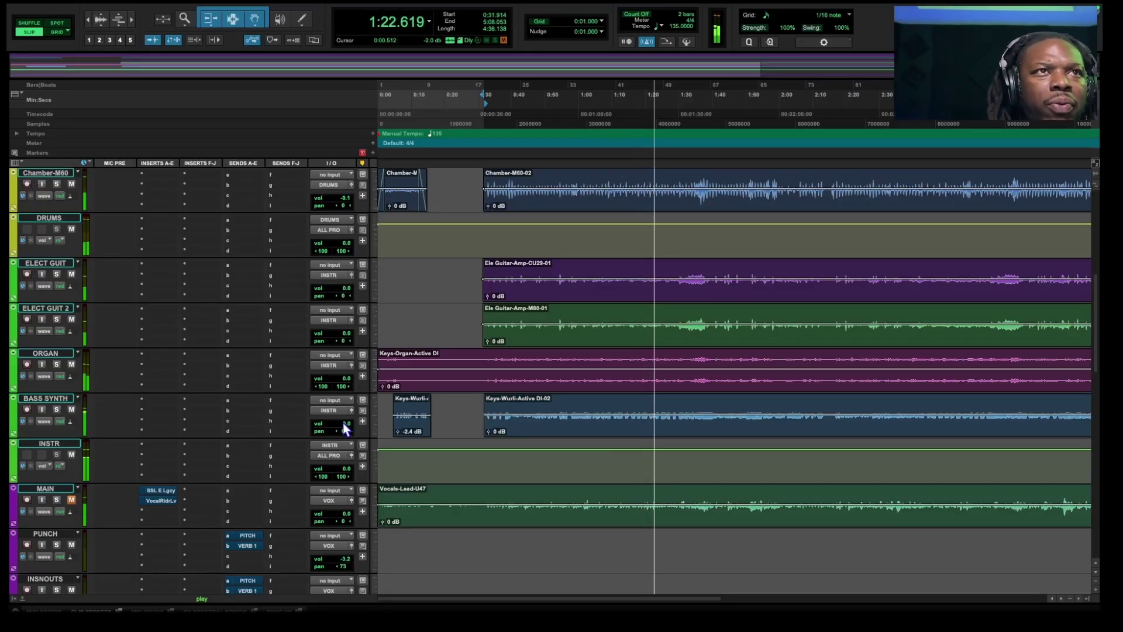
key("space")
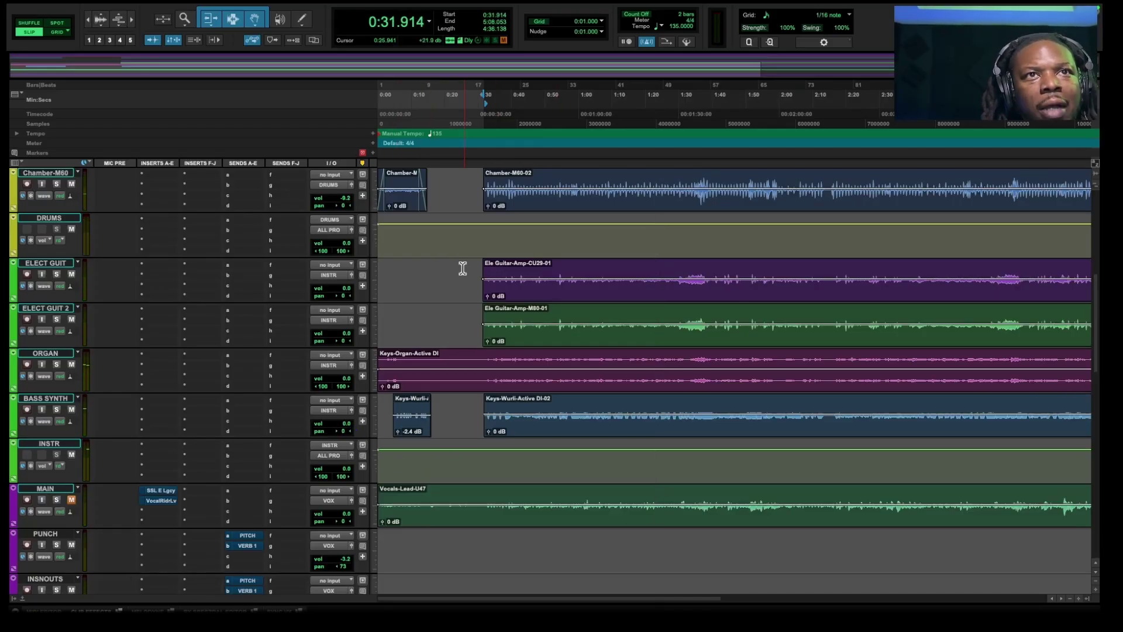
- Lower the Chamber-M60 track's volume to -16.8 dB and play the drums with the other instruments
scroll(462, 268, "up", 5)
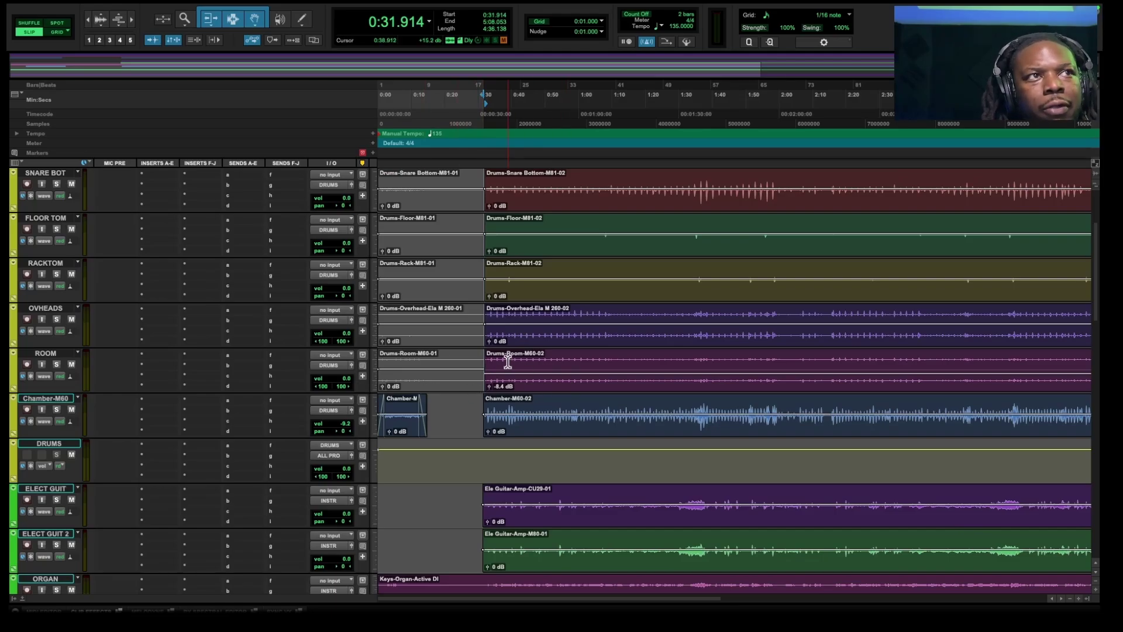
scroll(508, 361, "up", 3)
scroll(508, 361, "down", 4)
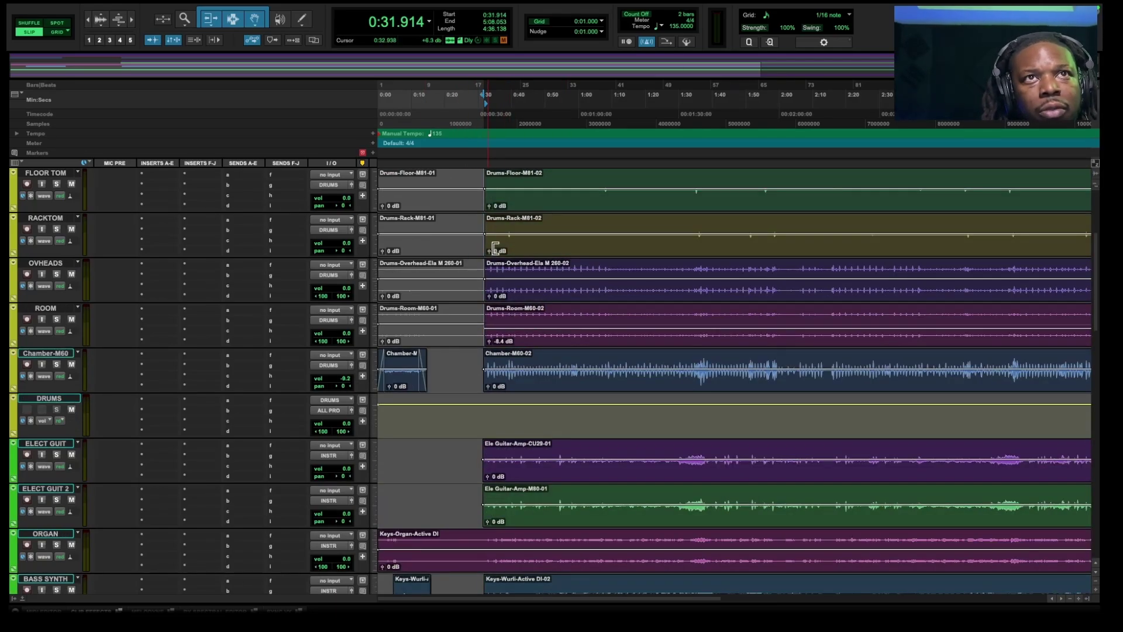
scroll(520, 324, "up", 4)
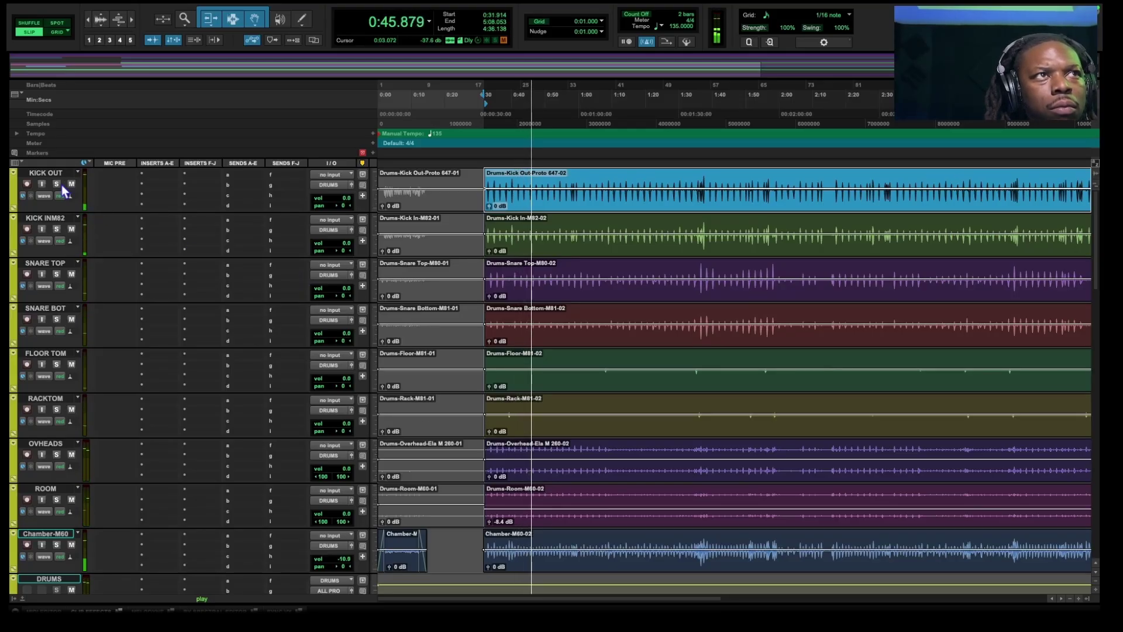
- Audition the KICK OUT and KICK INM82 tracks in solo one after the other to compare their sound
key("space")
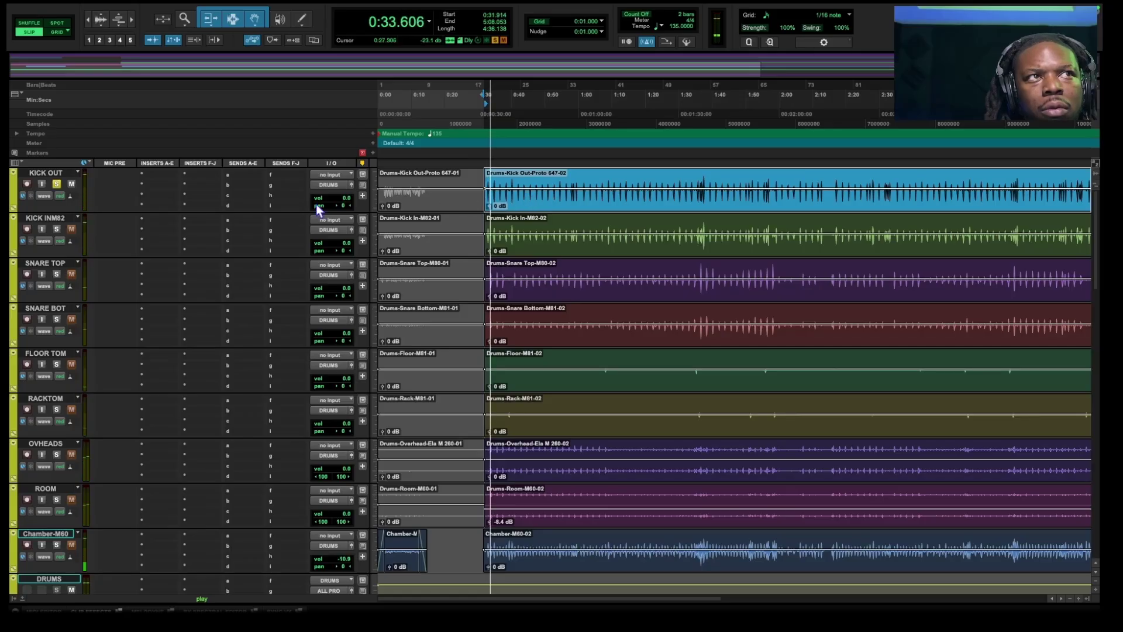
key("space")
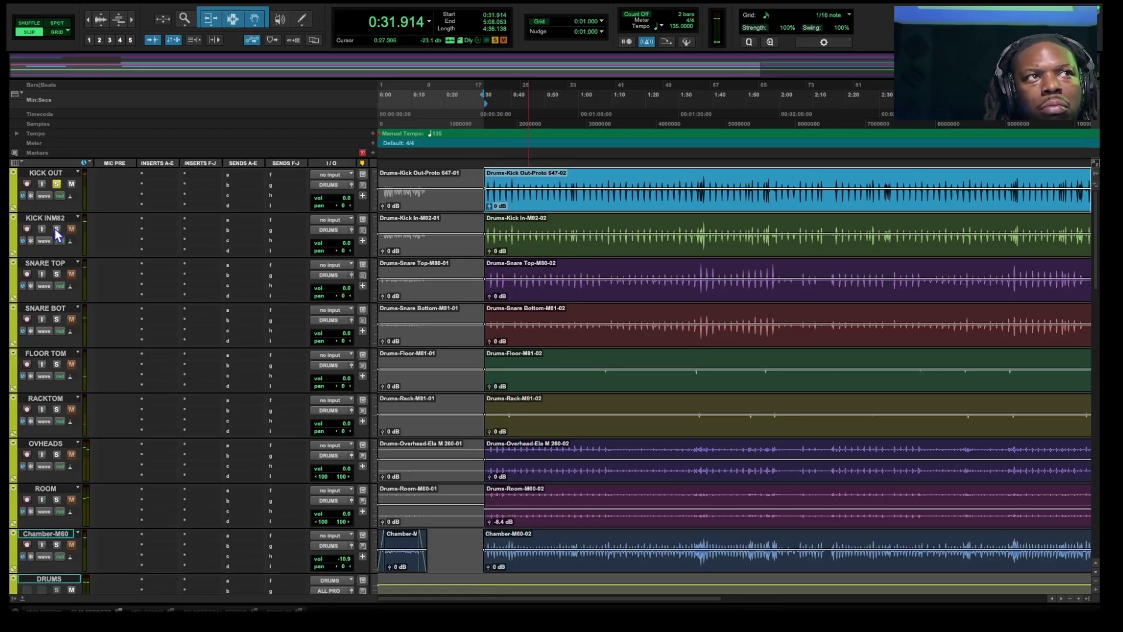
left_click(56, 229)
key("space")
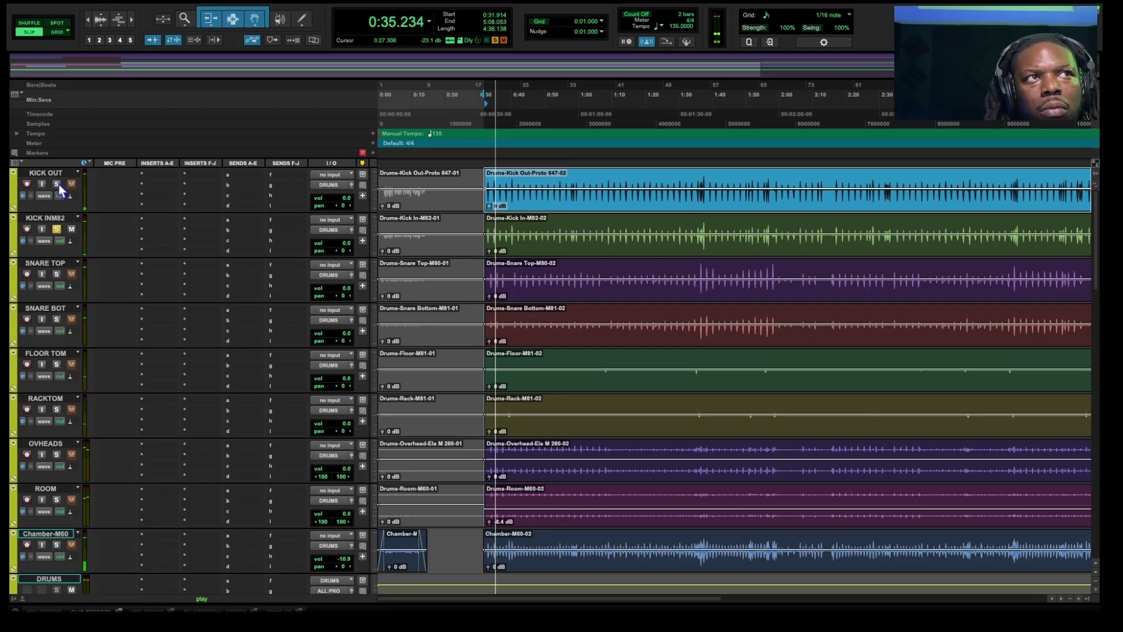
key("space")
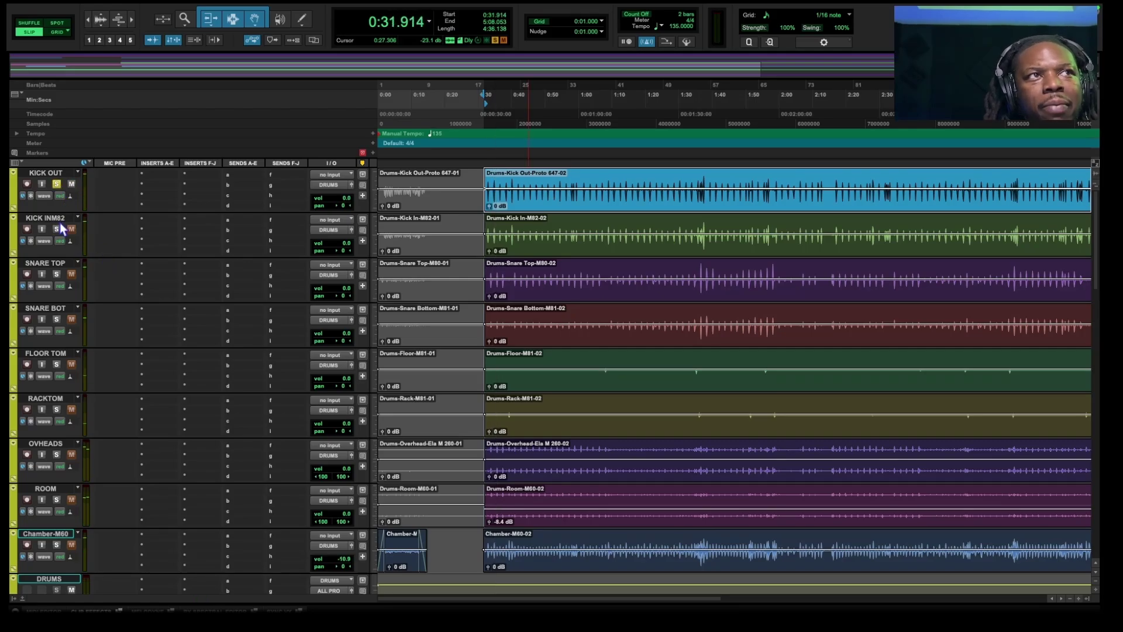
- Insert the mono OneKnob Phatter EQ plug-in in the first insert slot of the KICK OUT track
left_click(151, 173)
mouse_move(273, 178)
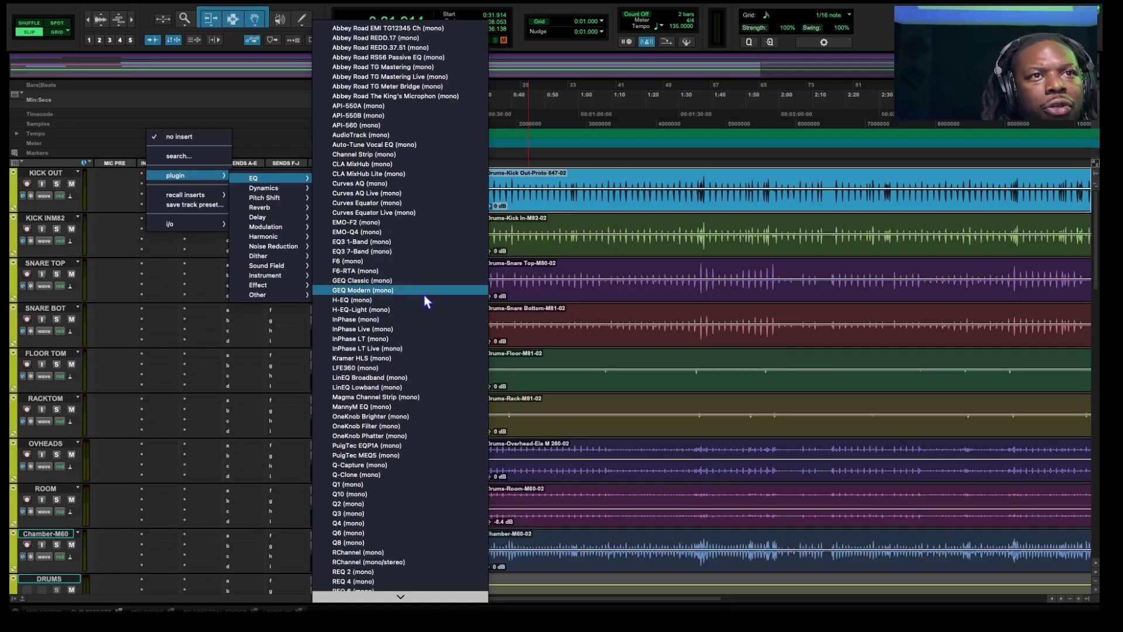
left_click(400, 434)
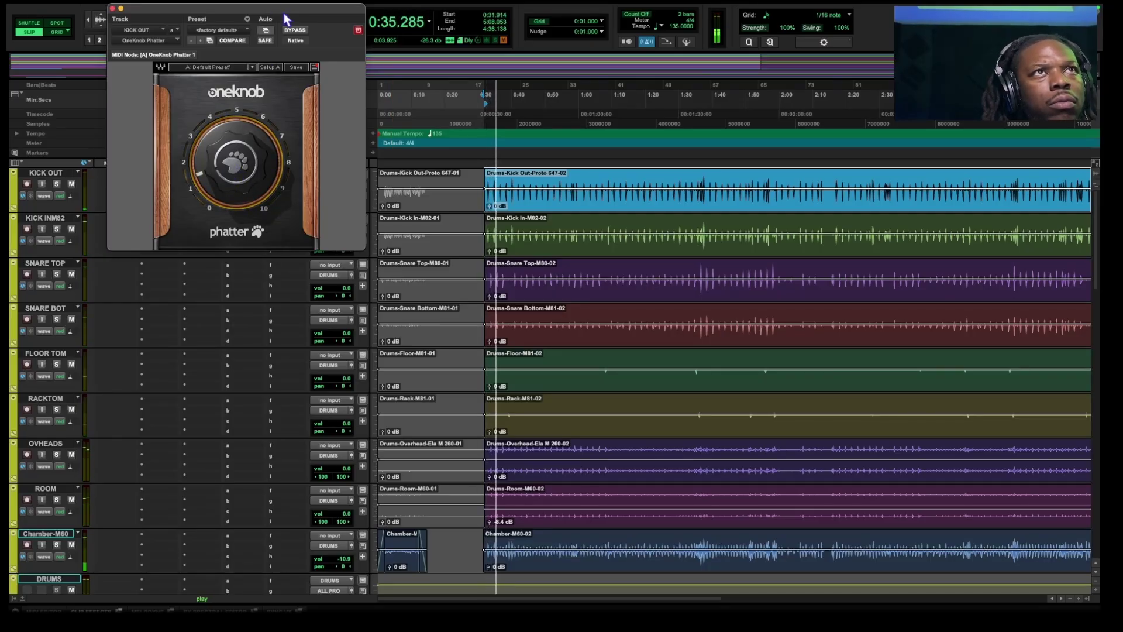
- Set the Phatter amount on KICK OUT to 2.9 while the song plays, and close the plug-in window
left_click_drag(288, 23, 471, 134)
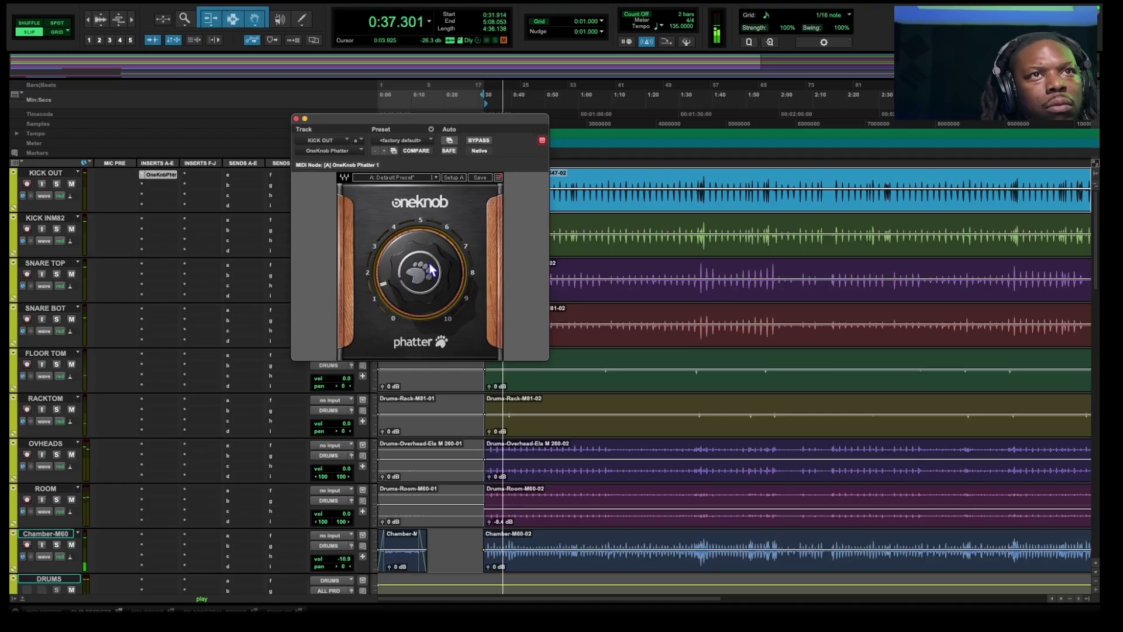
left_click_drag(420, 272, 420, 271)
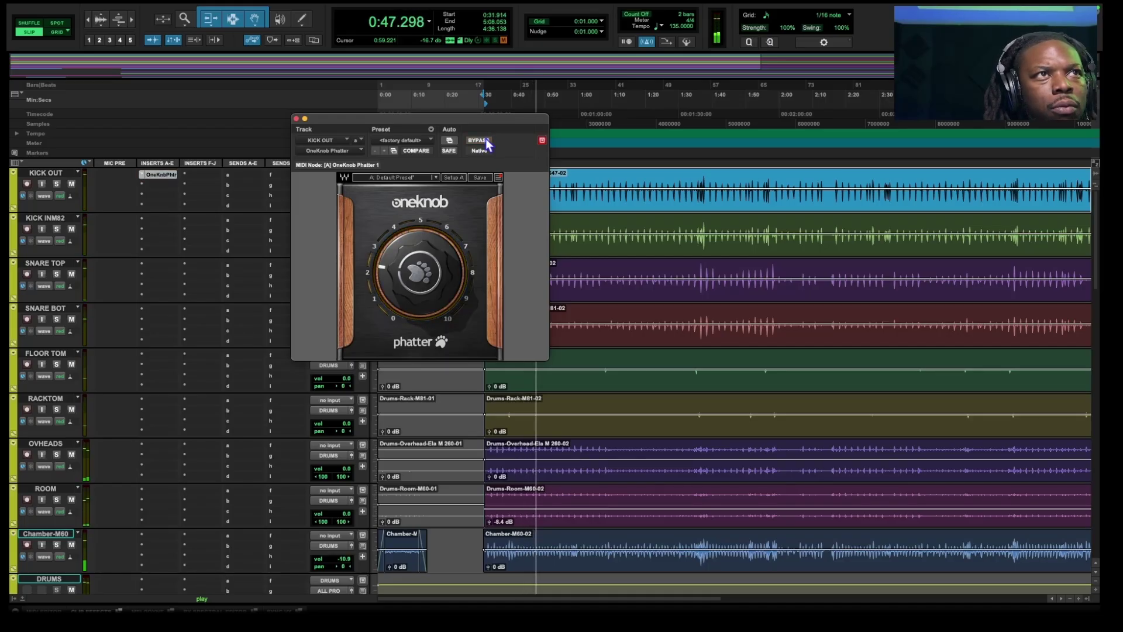
left_click(465, 250)
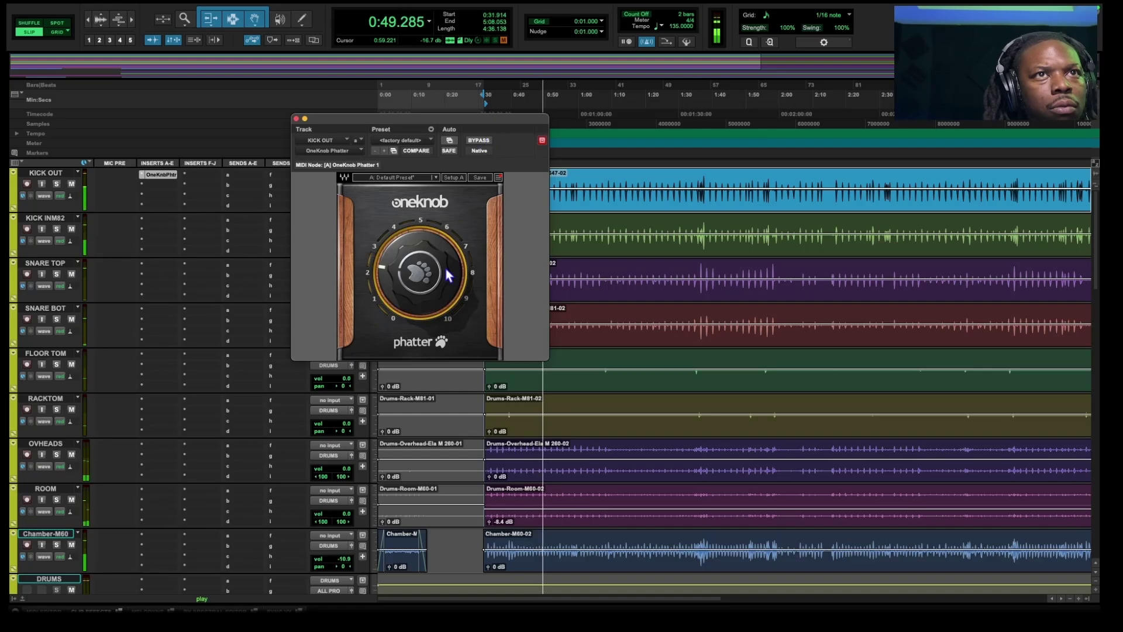
left_click_drag(465, 251, 465, 248)
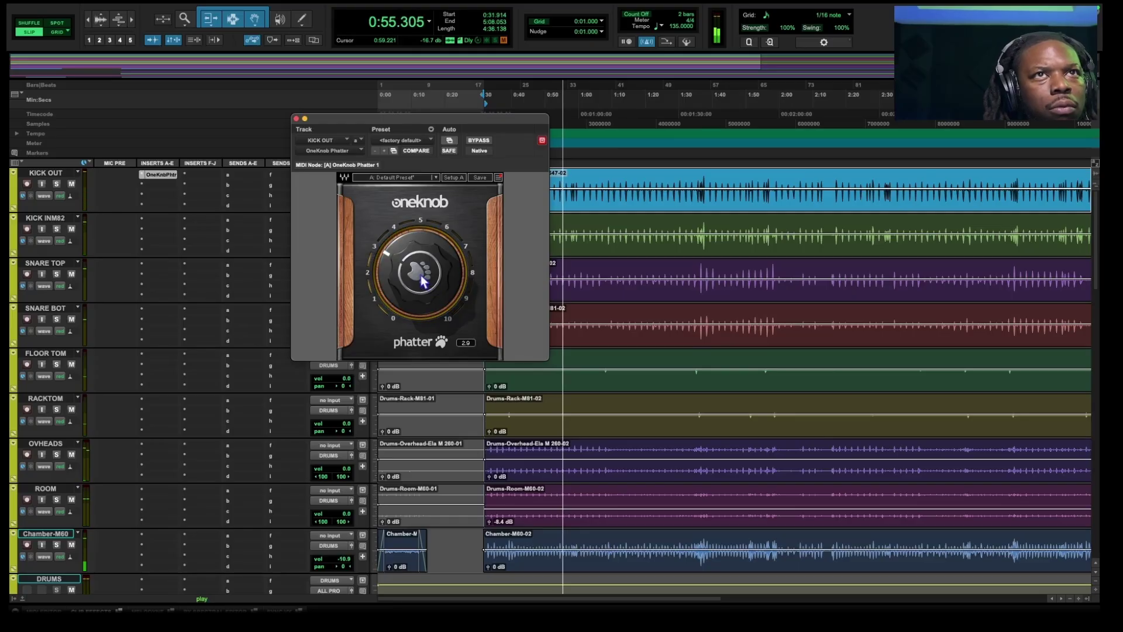
left_click(296, 119)
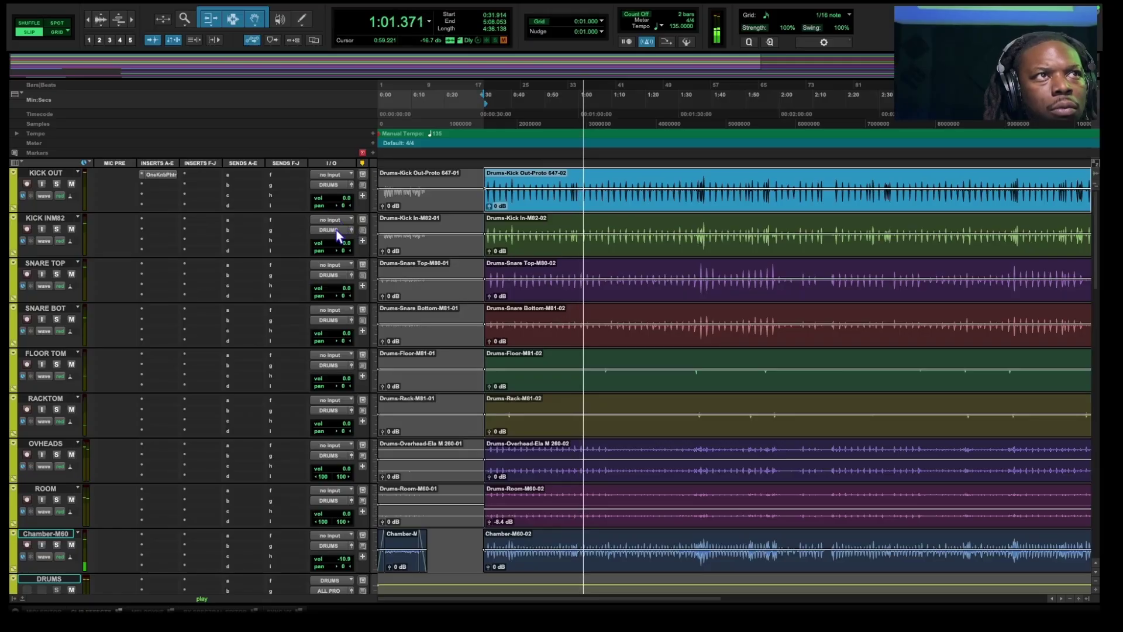
- Stop playback and insert the mono H-EQ plug-in in the first insert slot of the KICK INM82 track
key("space")
left_click(163, 220)
mouse_move(164, 221)
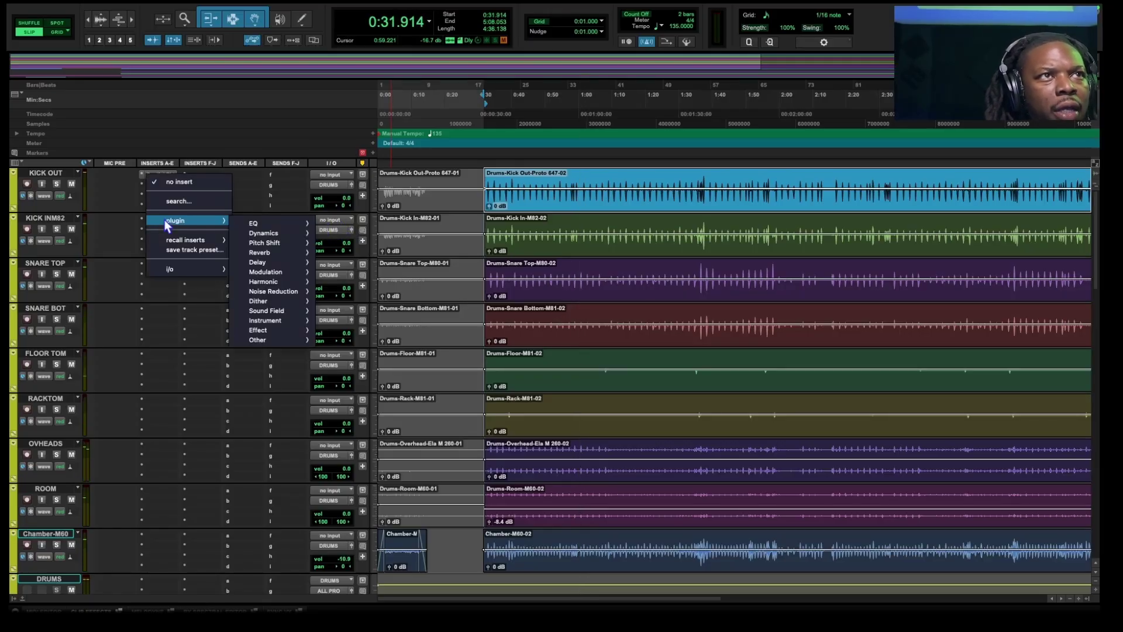
mouse_move(257, 223)
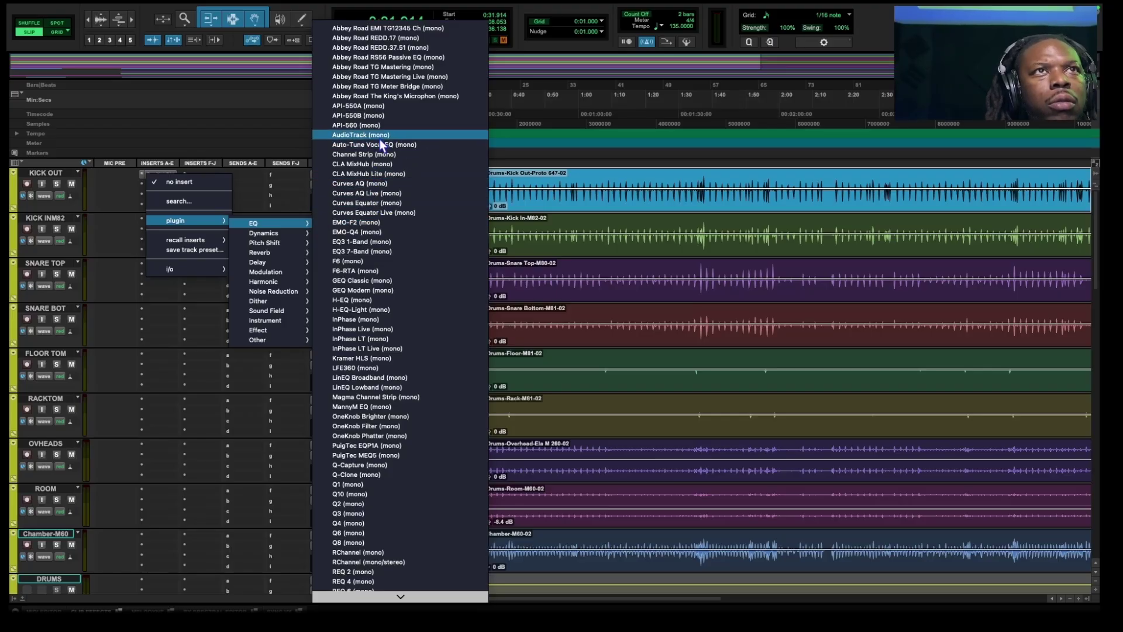
scroll(388, 300, "down", 2)
scroll(387, 297, "down", 20)
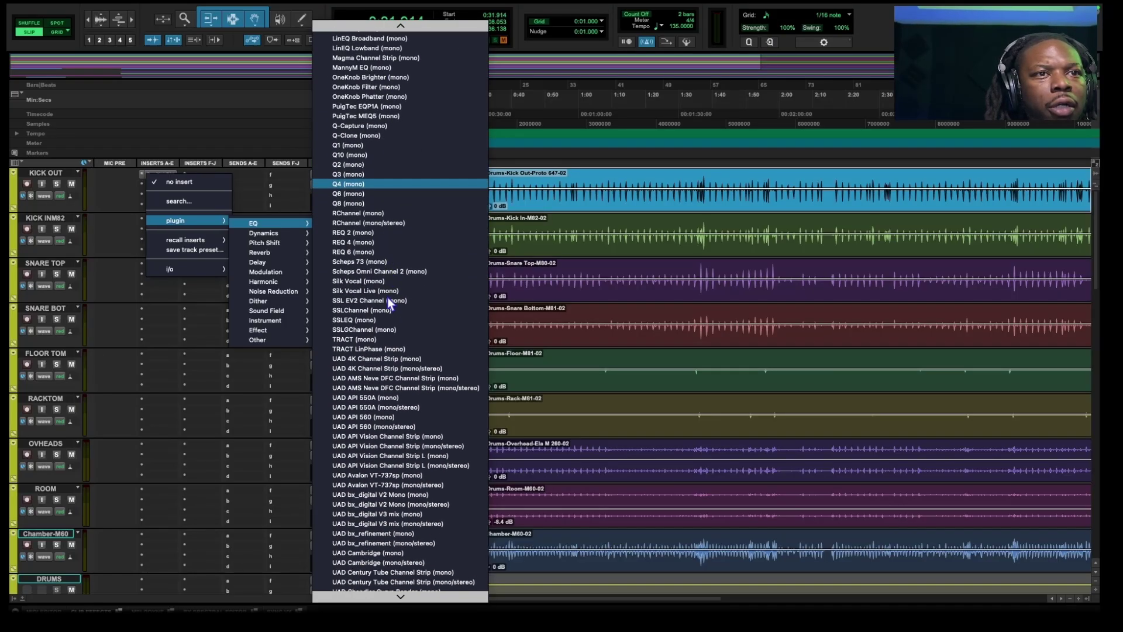
scroll(387, 298, "up", 20)
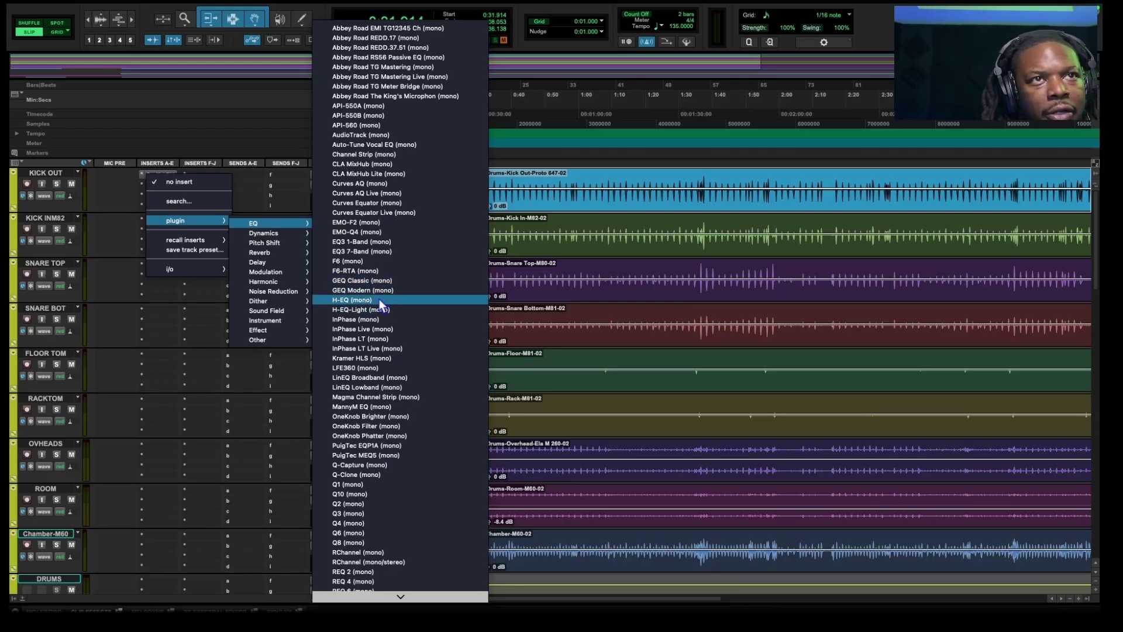
left_click(379, 300)
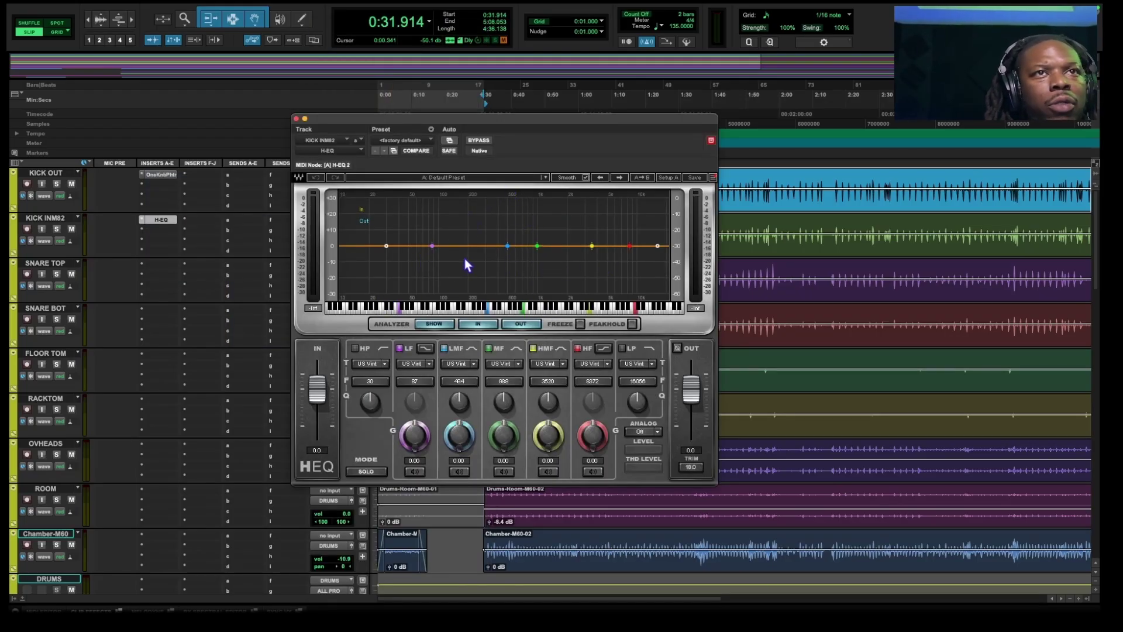
left_click_drag(500, 119, 551, 117)
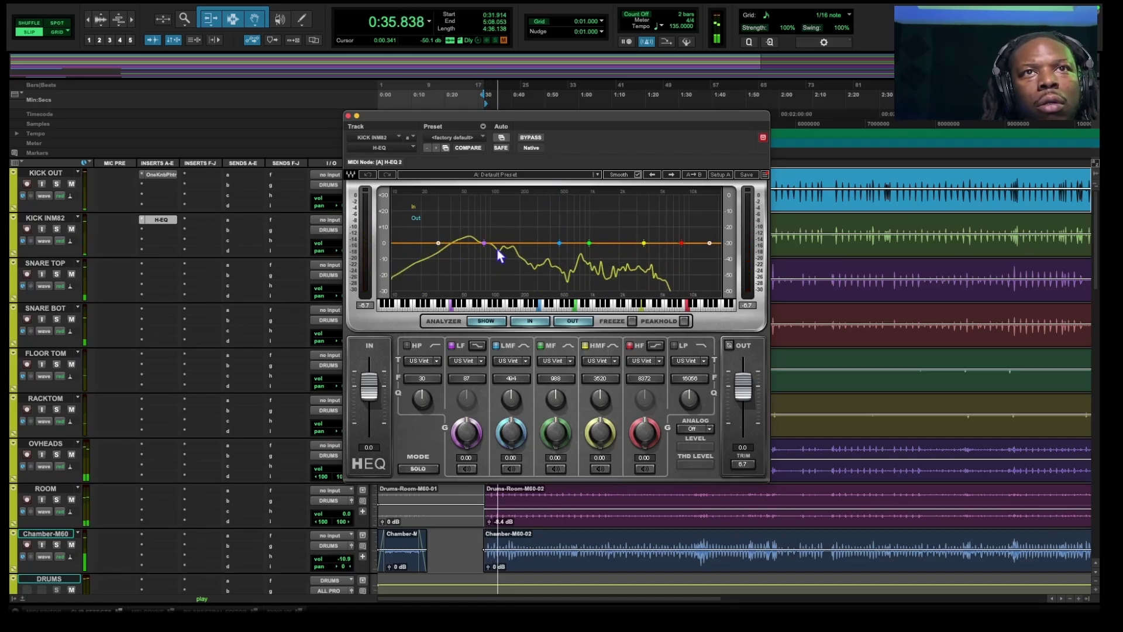
- Solo KICK INM82 and boost the H-EQ low-mid band at 366 Hz by about 9 dB, adjusting its Q
left_click(56, 229)
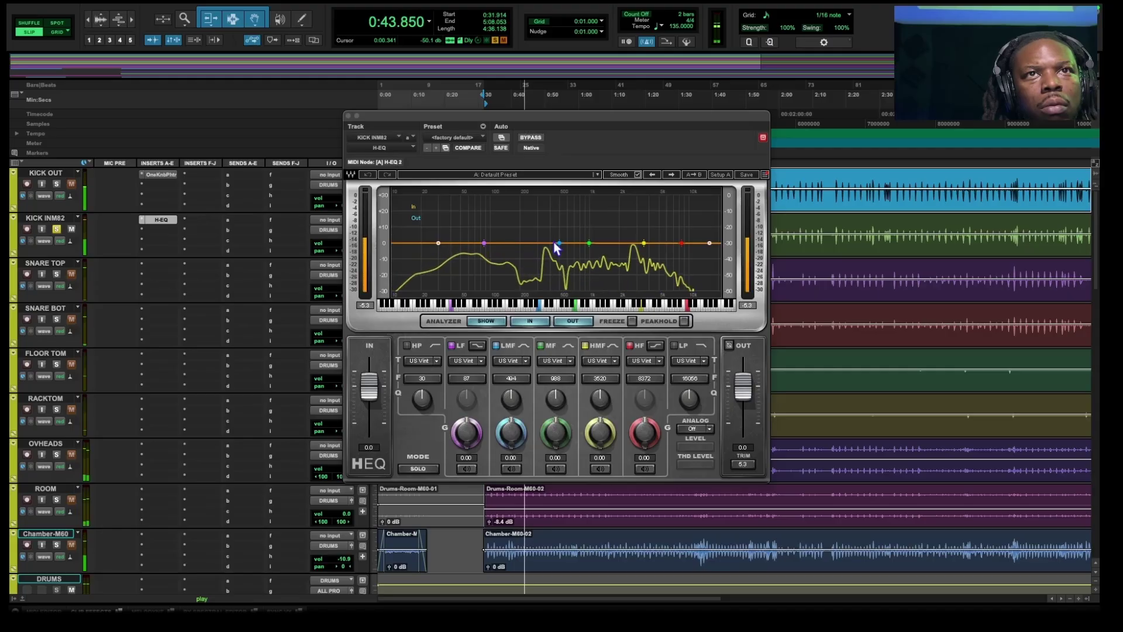
left_click_drag(560, 243, 555, 240)
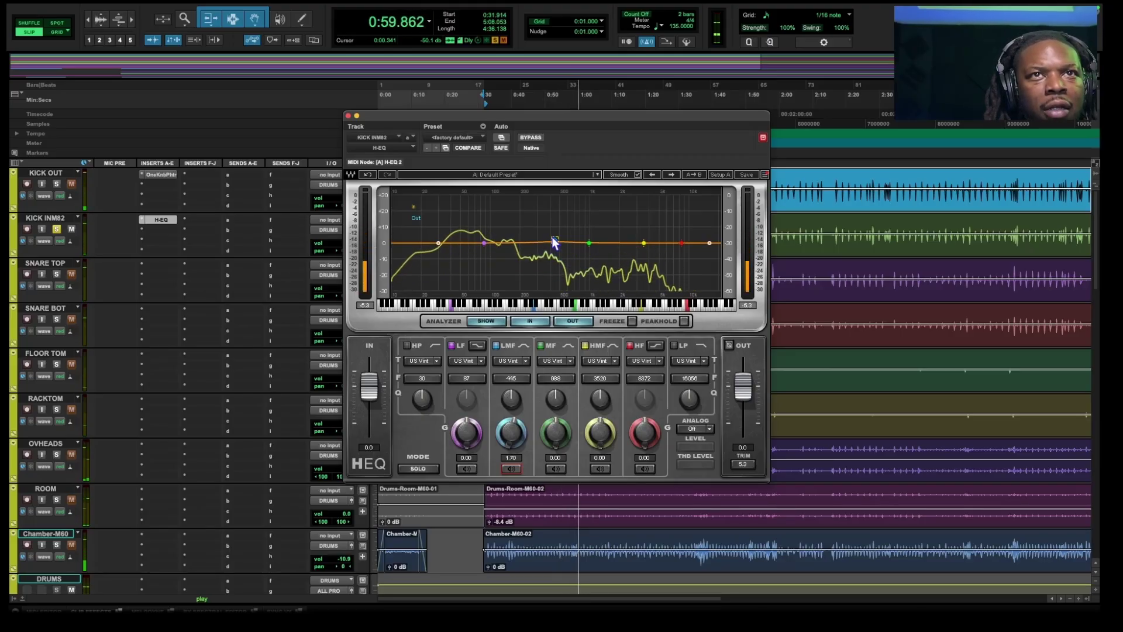
left_click_drag(553, 239, 546, 224)
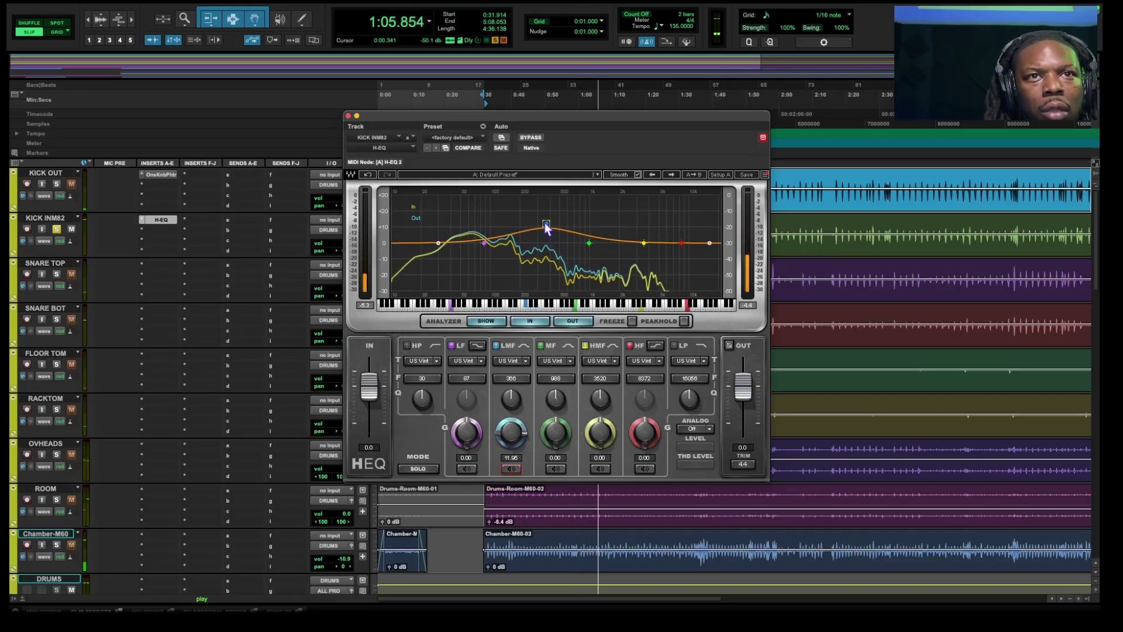
left_click_drag(513, 399, 512, 393)
left_click_drag(511, 433, 512, 447)
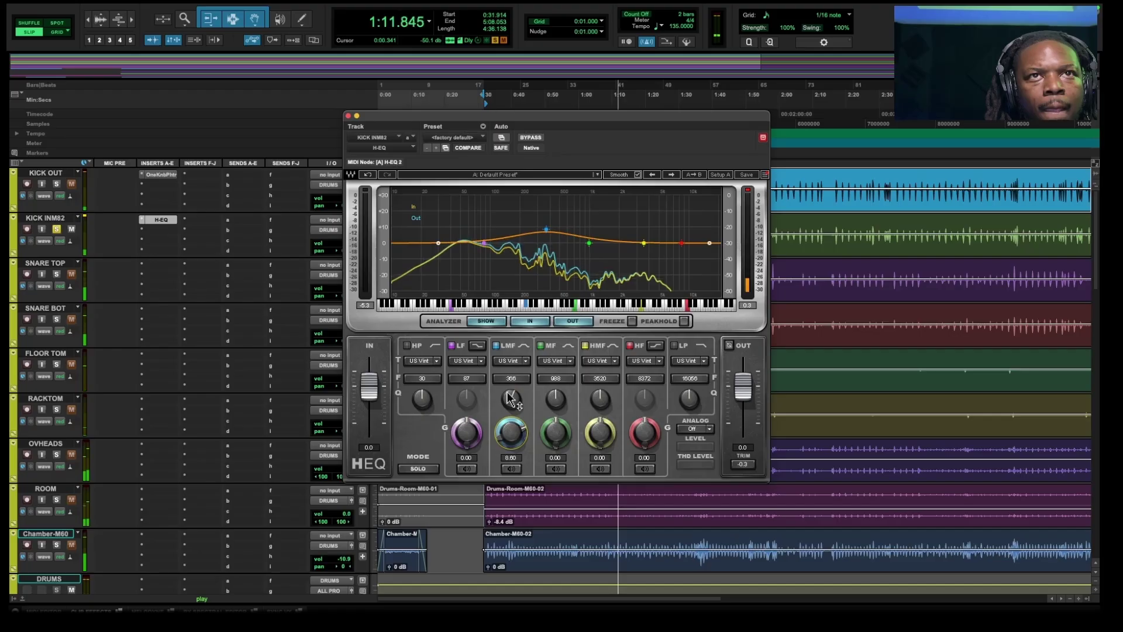
- Unsolo KICK INM82, compare the song with the H-EQ bypassed and active, and close the plug-in window
left_click(56, 229)
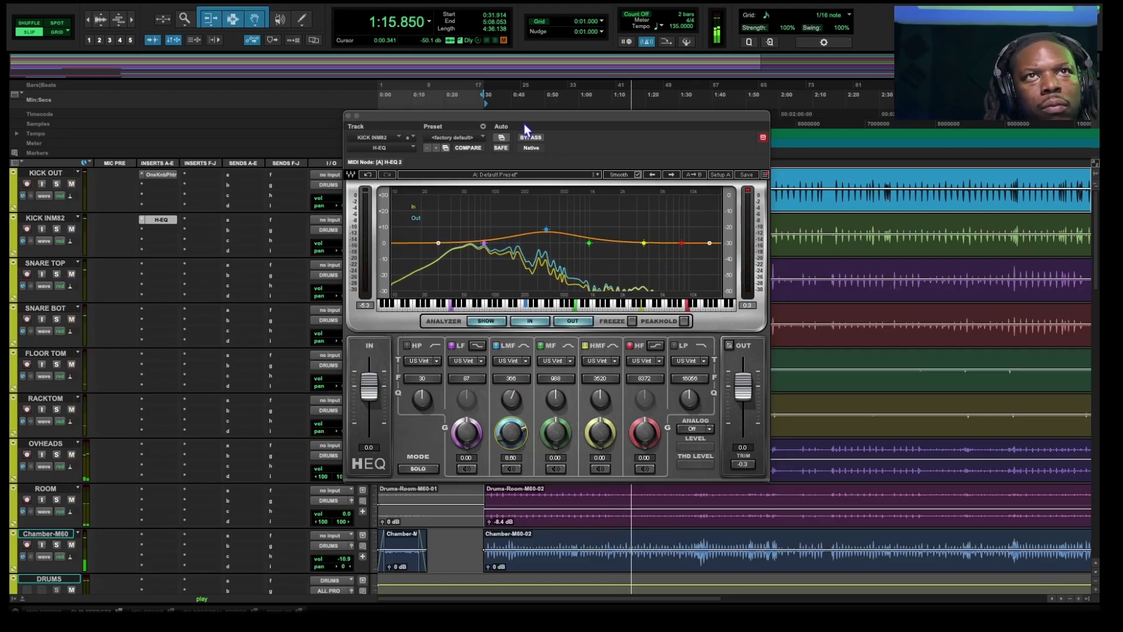
left_click(537, 140)
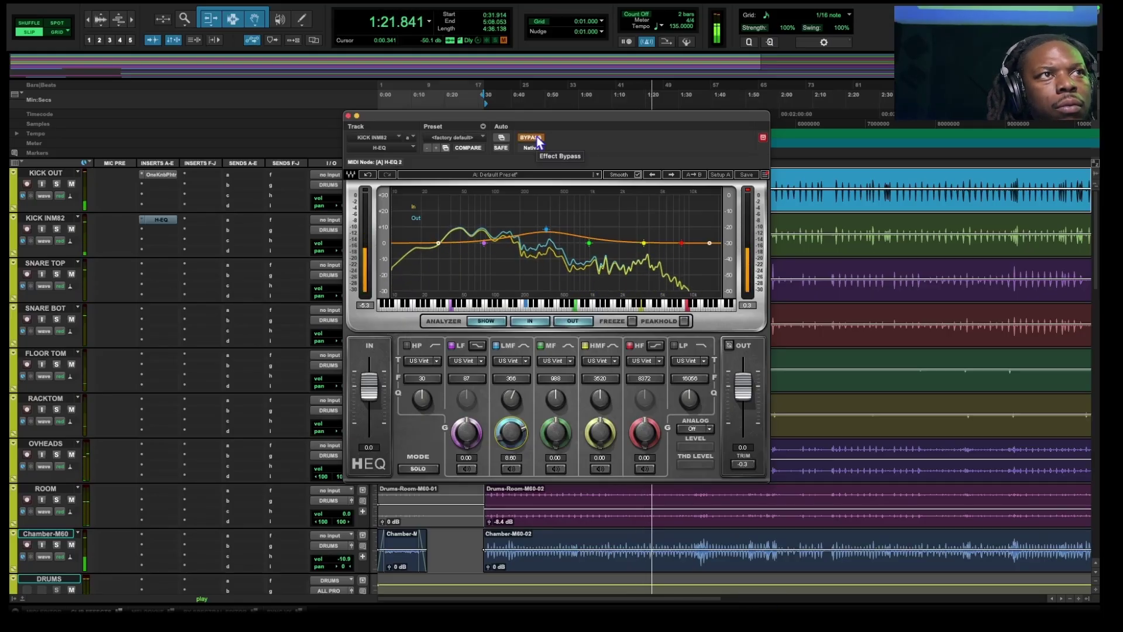
left_click(537, 140)
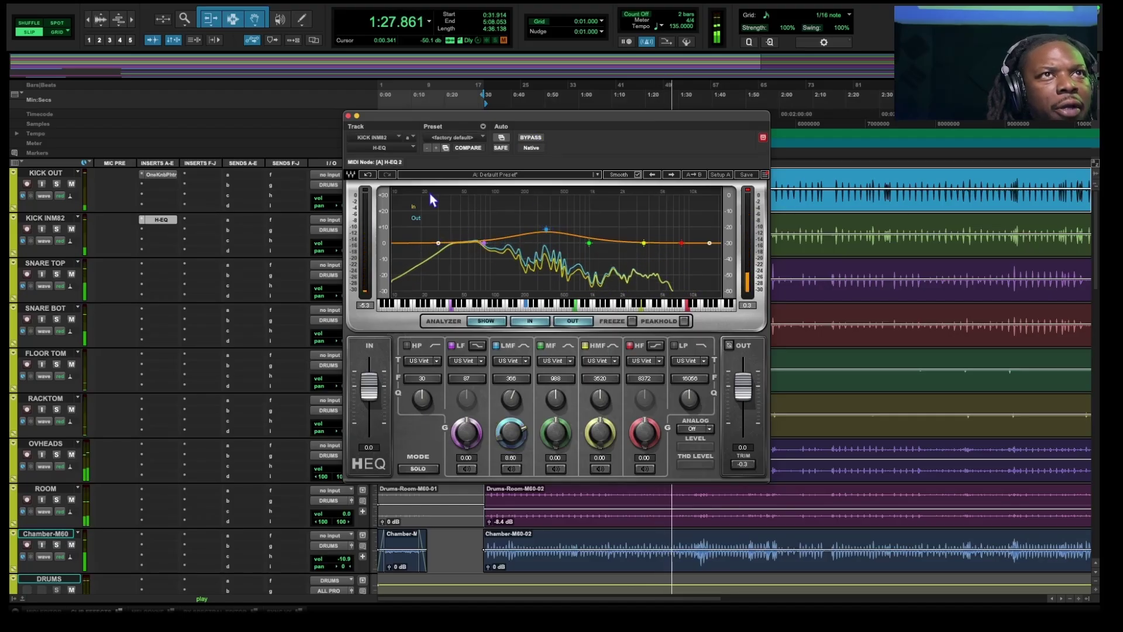
left_click(349, 116)
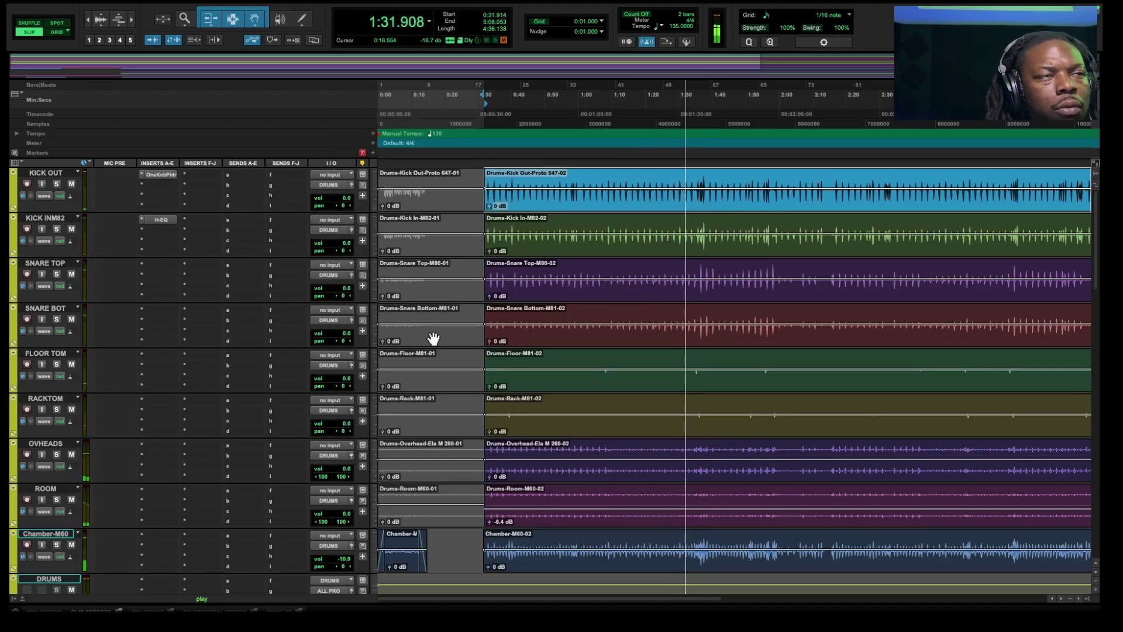
left_click(160, 264)
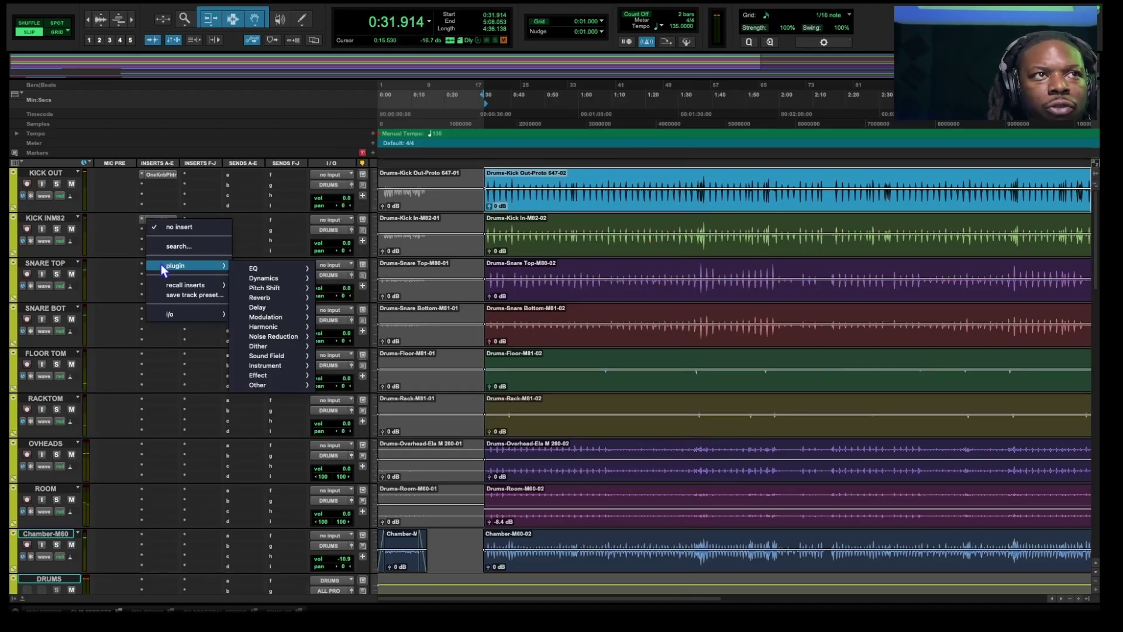
mouse_move(209, 267)
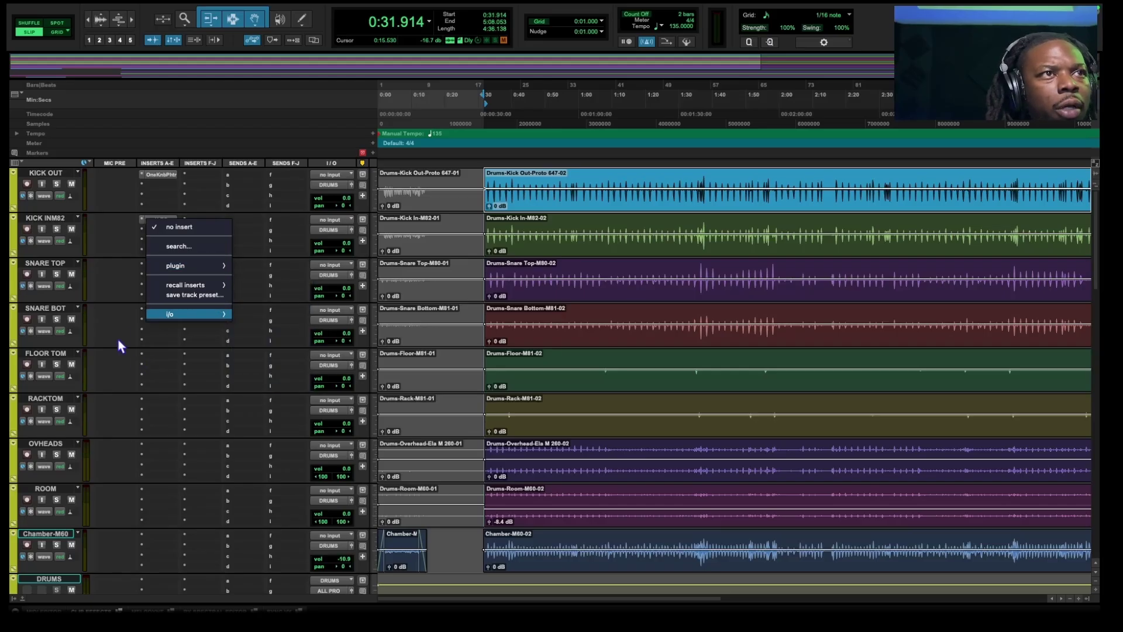
left_click(127, 322)
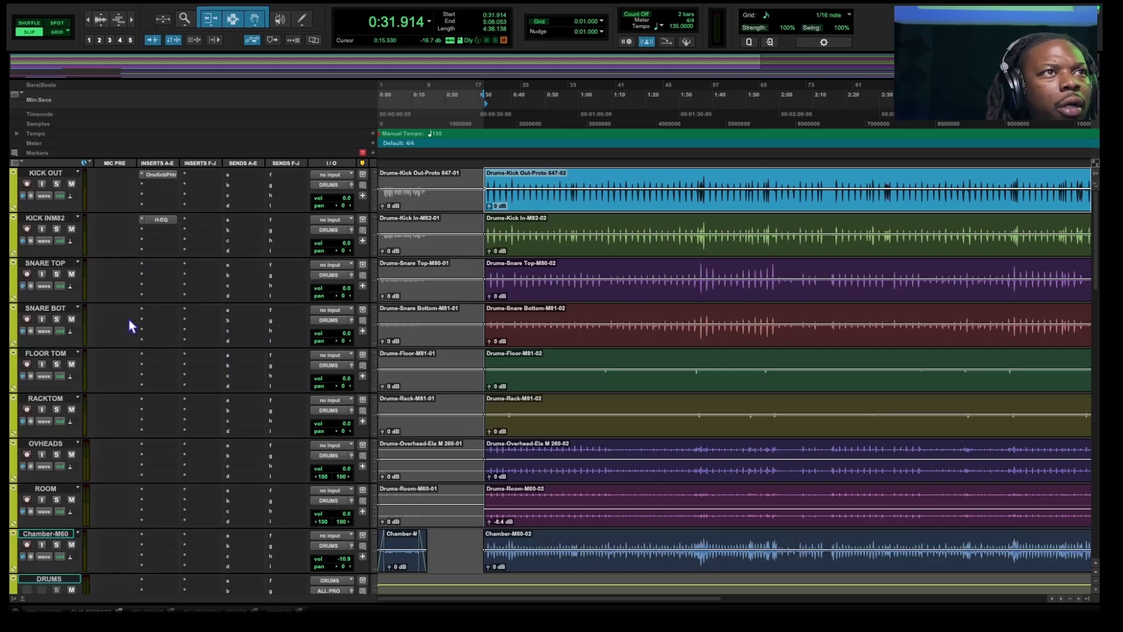
- Solo the SNARE TOP track, listen to it, and stop playback
left_click(57, 274)
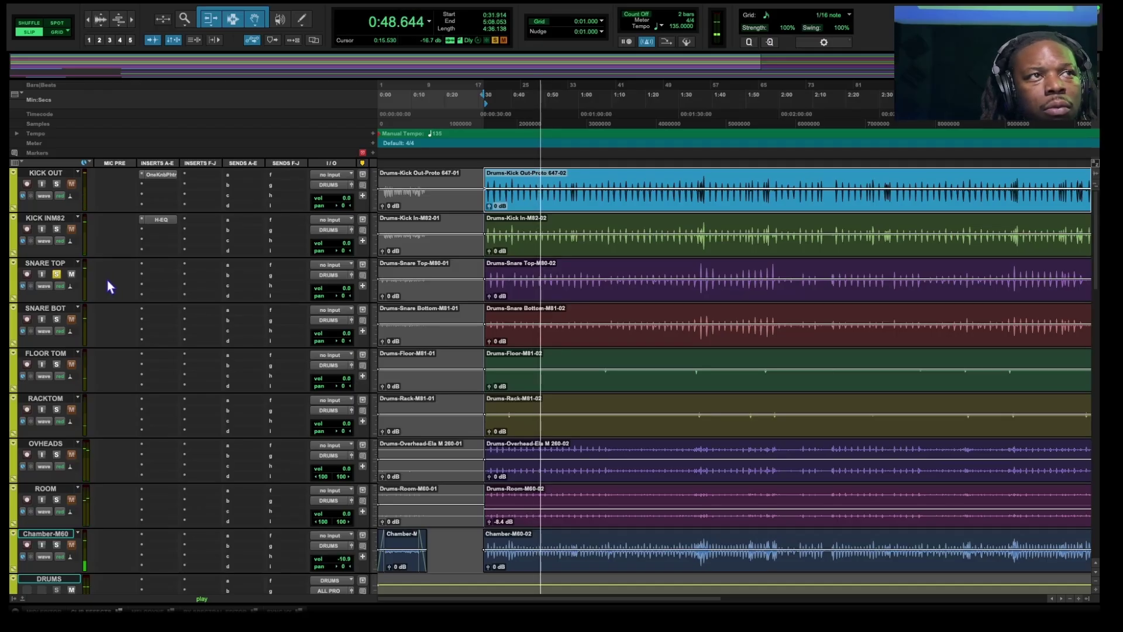
key("space")
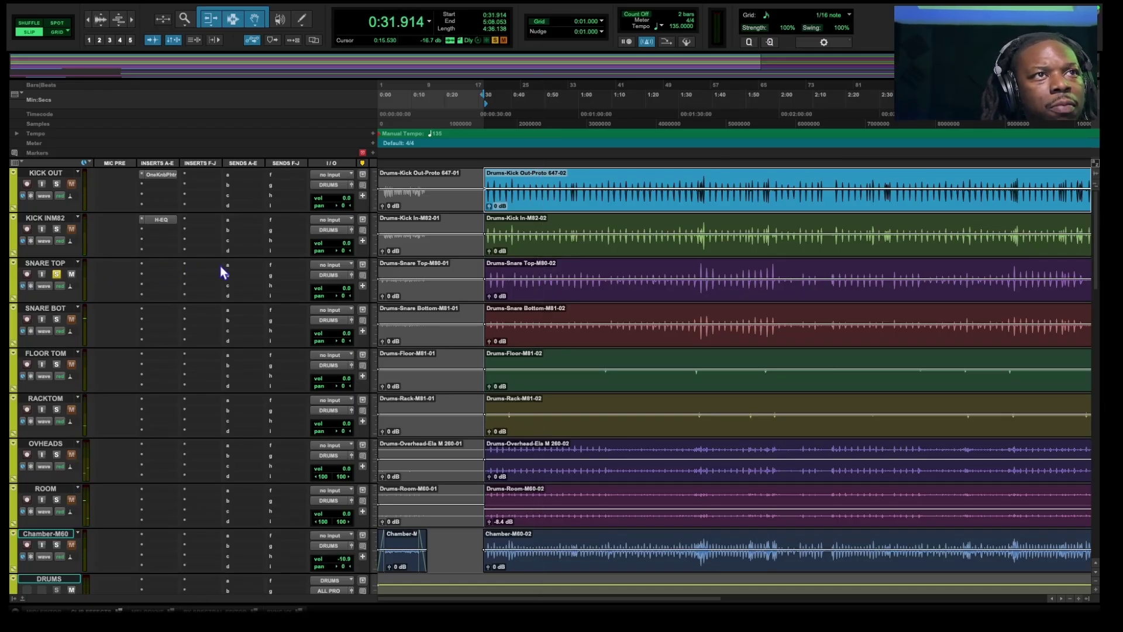
left_click(225, 267)
mouse_move(242, 268)
left_click(169, 268)
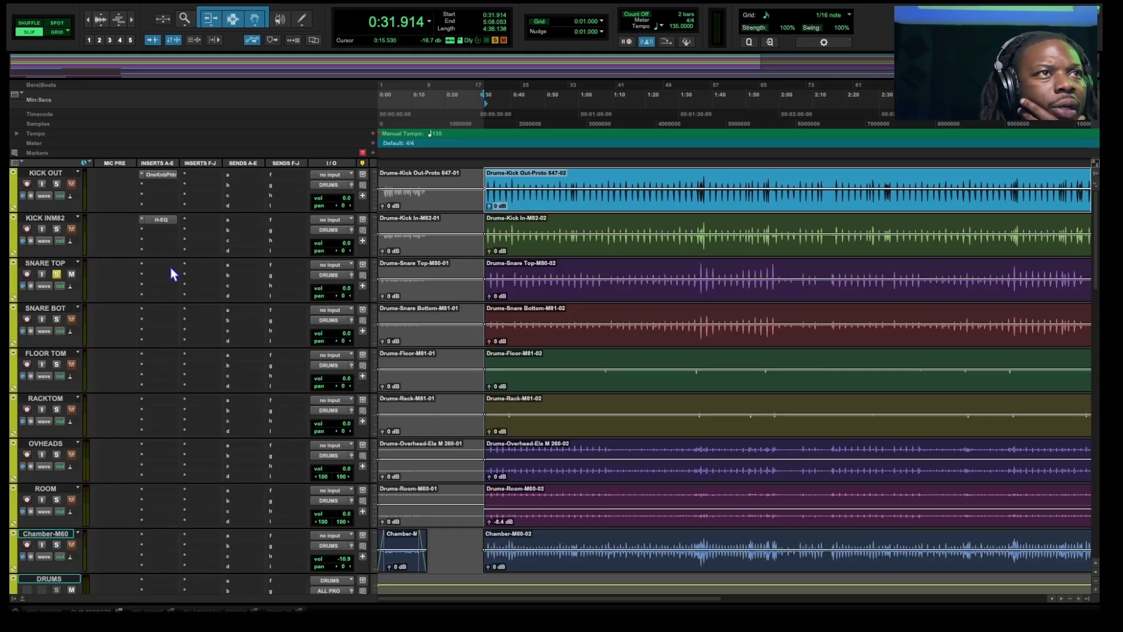
- Browse the available EQ plug-ins for the first insert slot of the SNARE TOP track
left_click(170, 268)
mouse_move(165, 265)
mouse_move(283, 268)
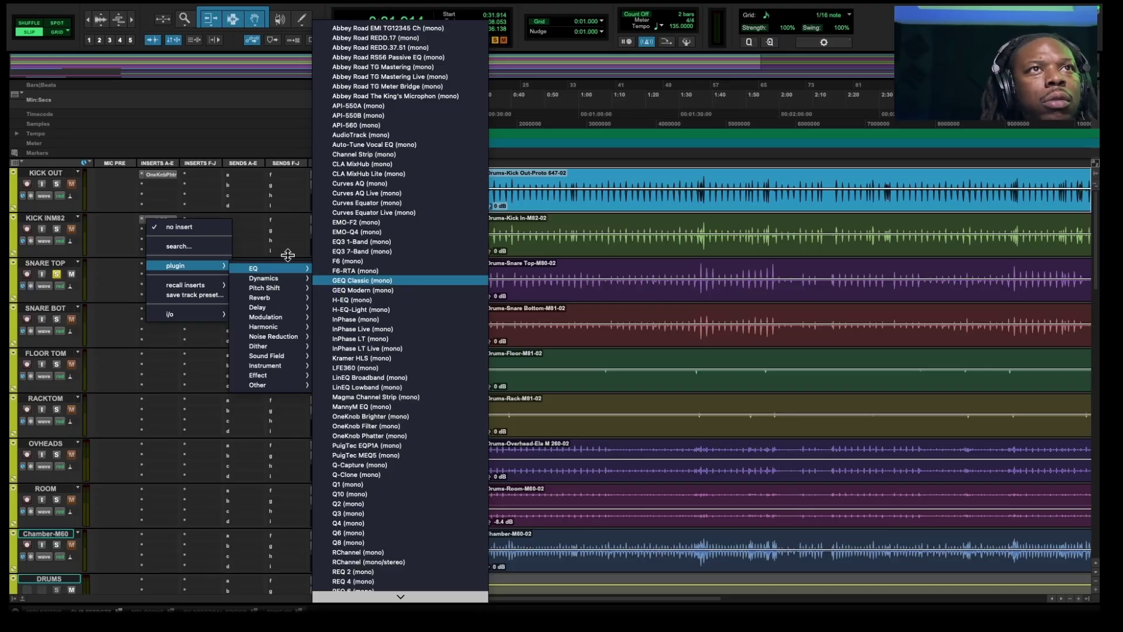
scroll(401, 297, "down", 3)
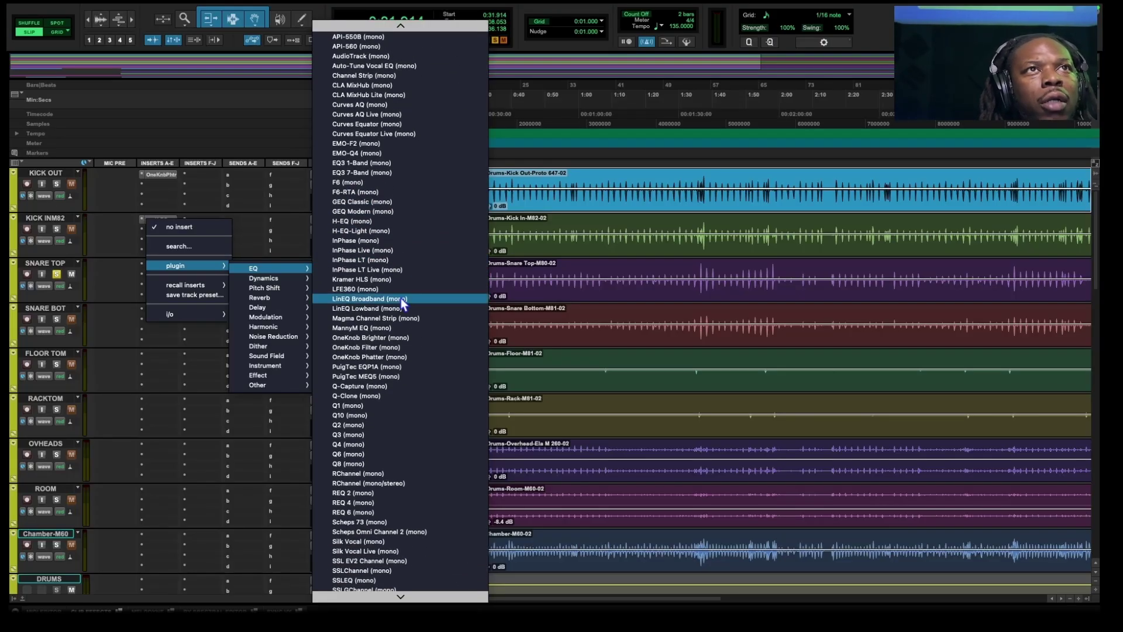
scroll(398, 291, "down", 2)
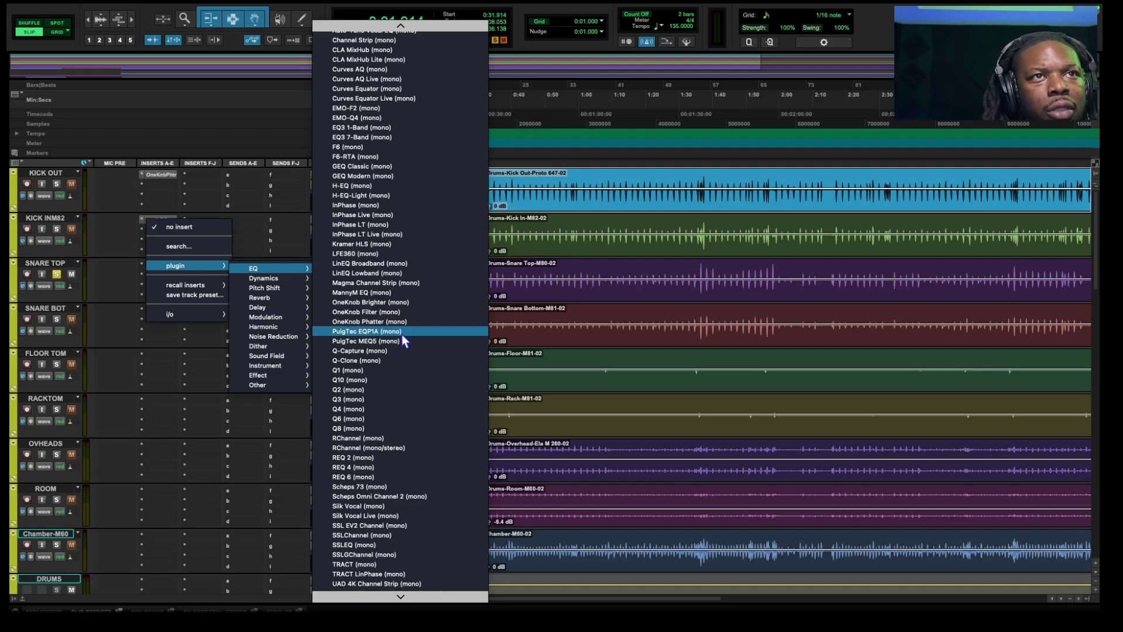
scroll(408, 357, "down", 6)
scroll(409, 356, "down", 2)
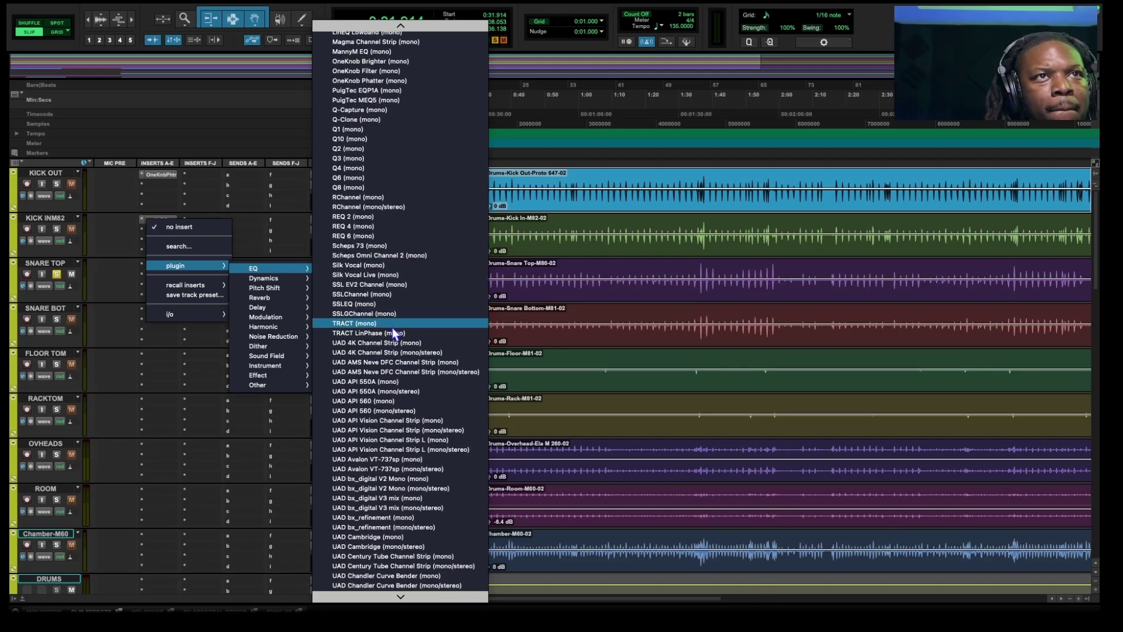
scroll(392, 330, "down", 20)
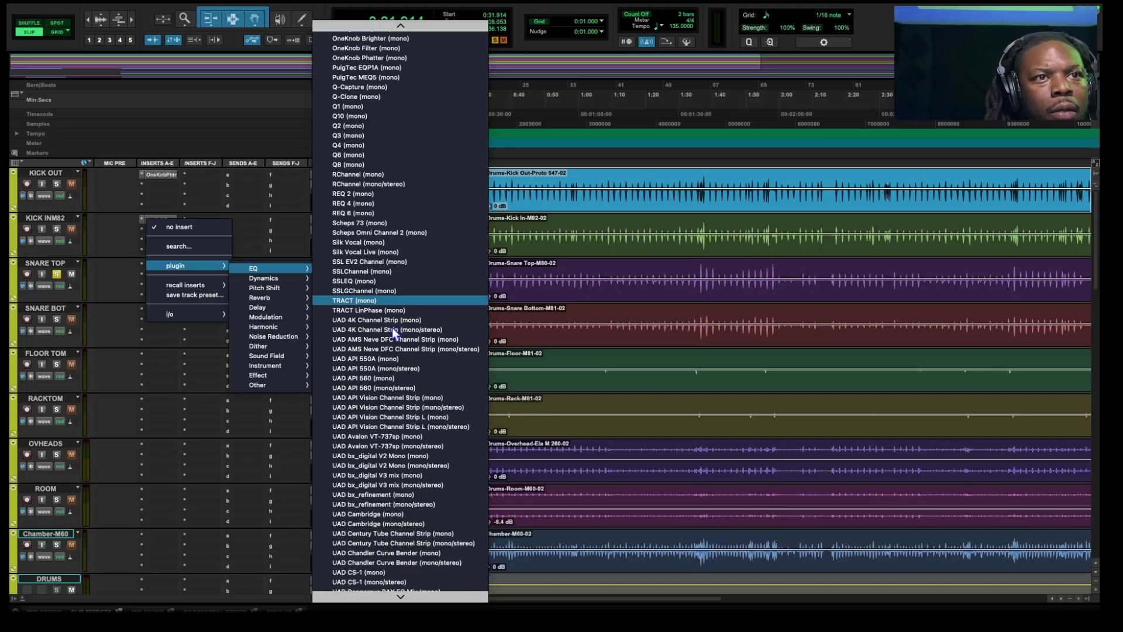
scroll(392, 329, "down", 13)
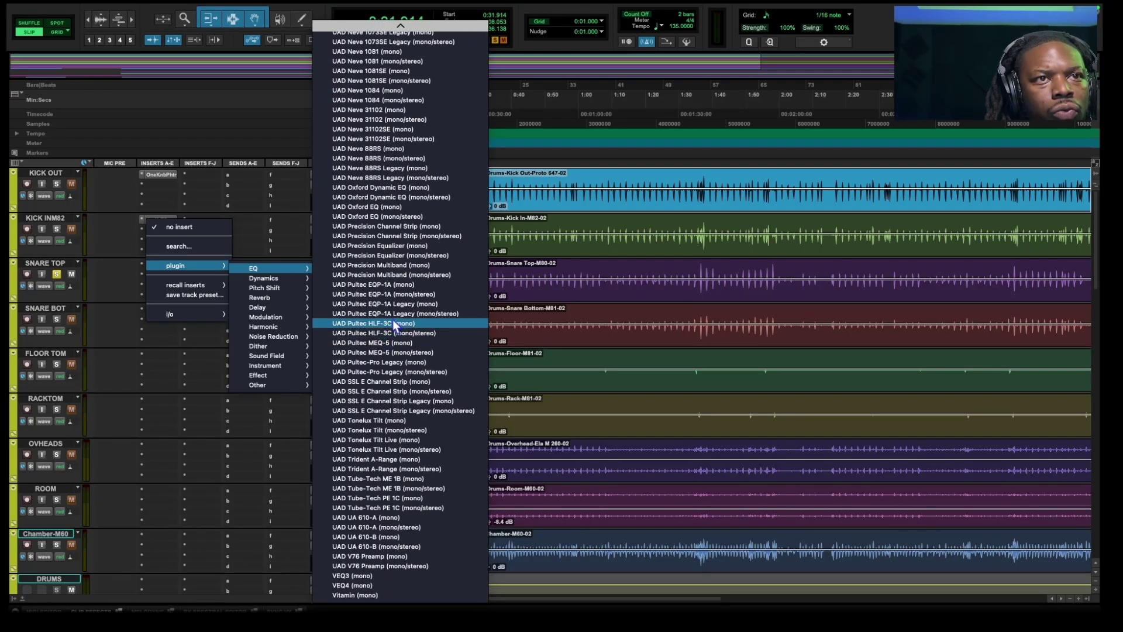
scroll(394, 327, "up", 4)
scroll(388, 318, "up", 6)
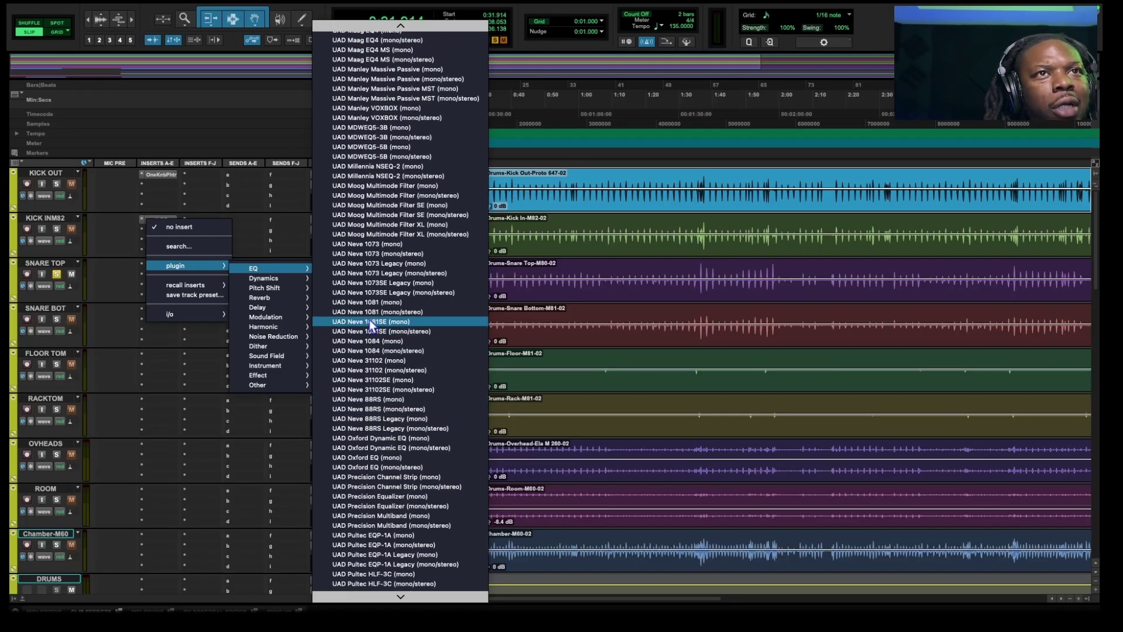
scroll(369, 310, "up", 3)
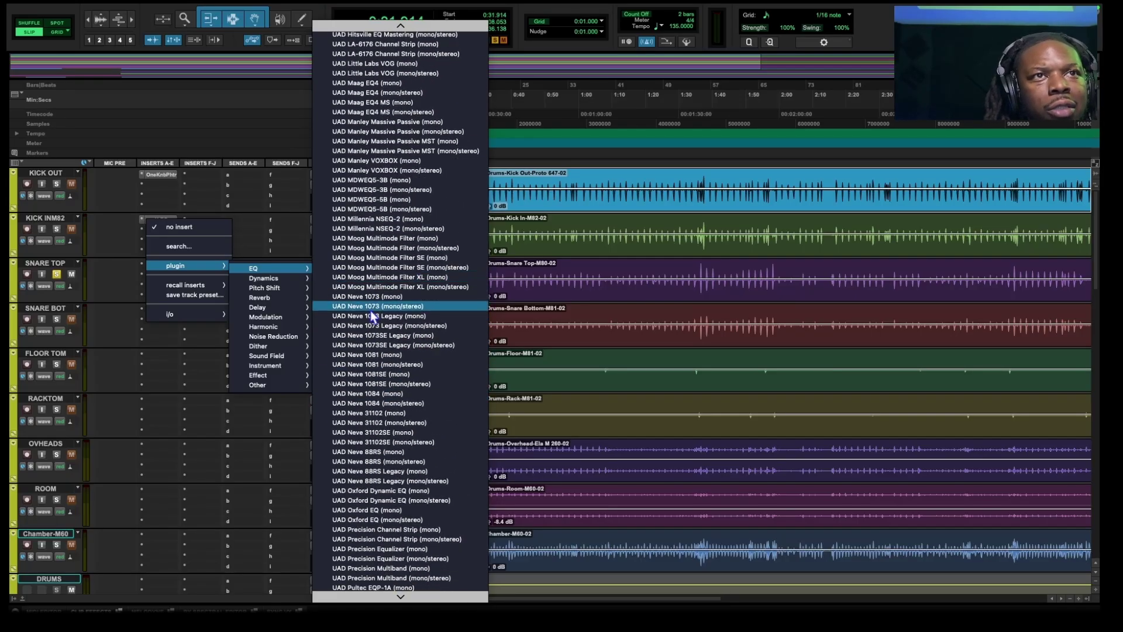
scroll(372, 317, "up", 1)
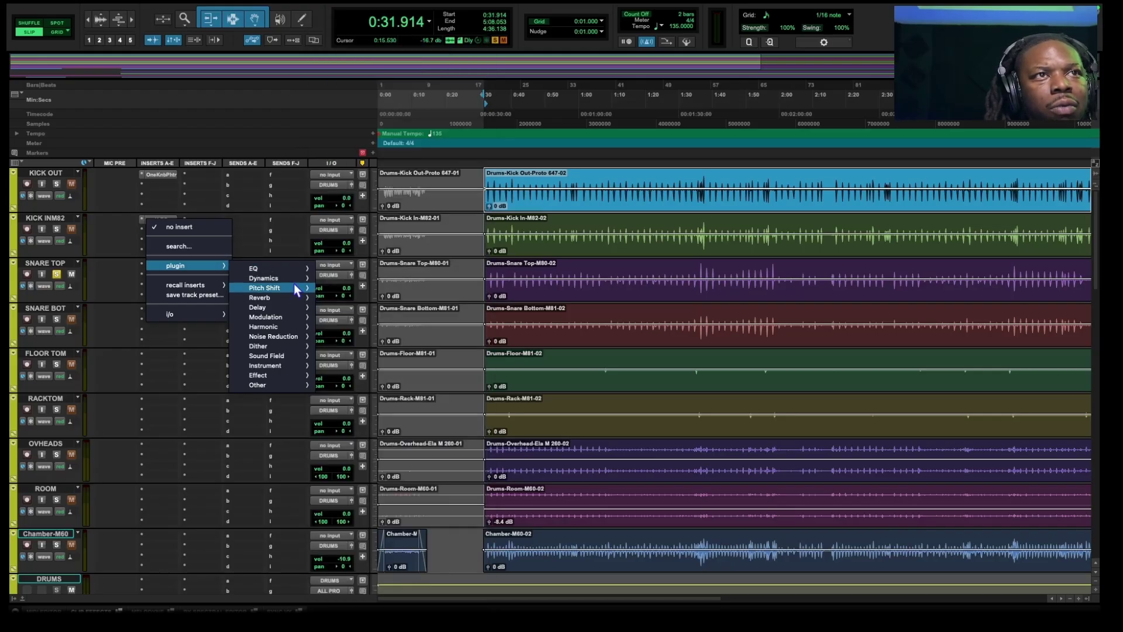
- Insert the mono UAD Fairchild 670 dynamics plug-in in SNARE TOP's first insert slot and move its window clear of the lower tracks
mouse_move(282, 276)
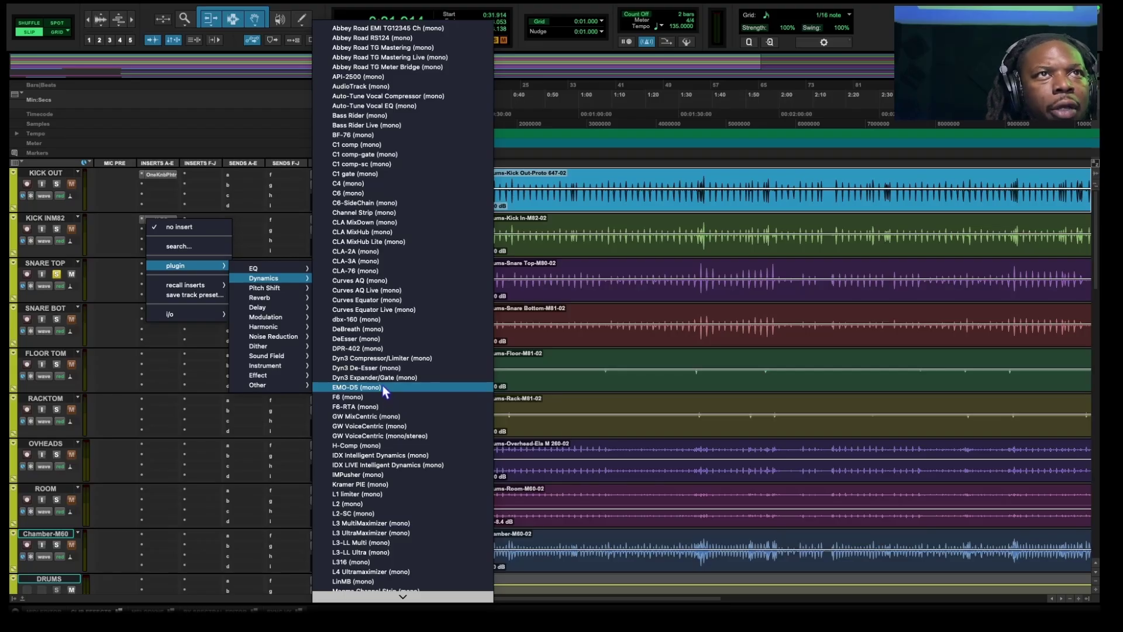
scroll(381, 385, "down", 10)
scroll(382, 385, "down", 20)
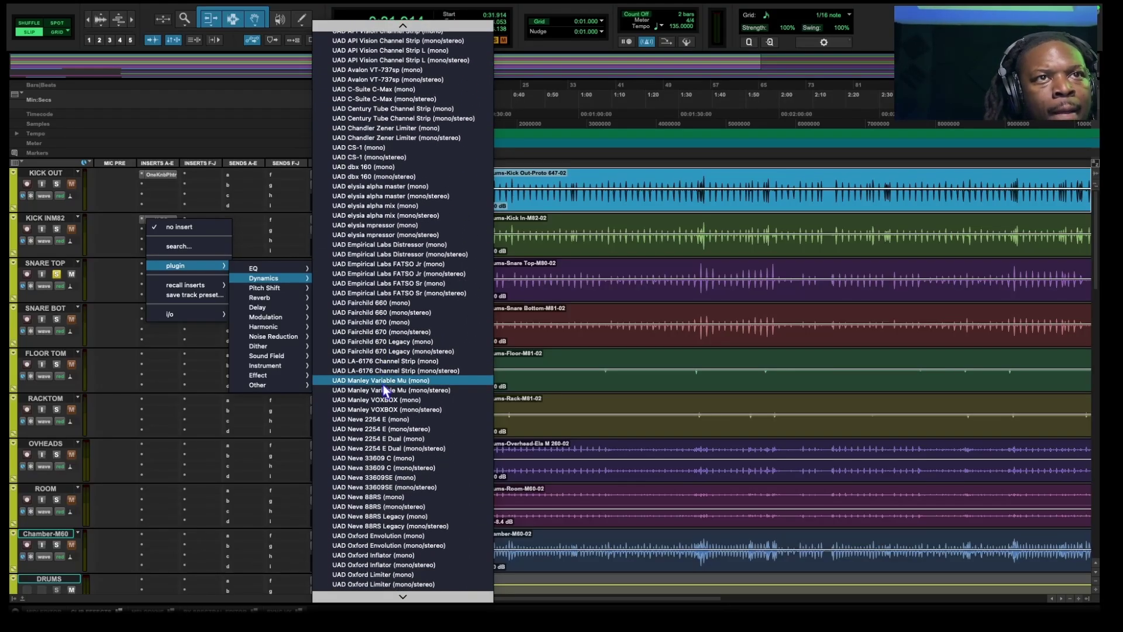
left_click(385, 323)
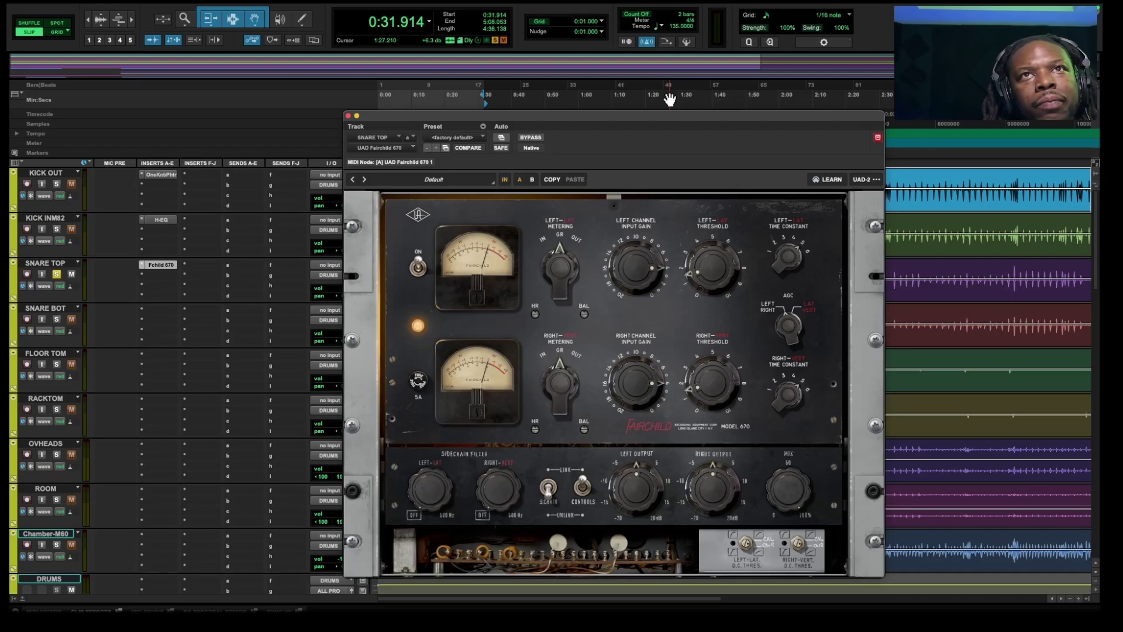
left_click_drag(662, 115, 661, 62)
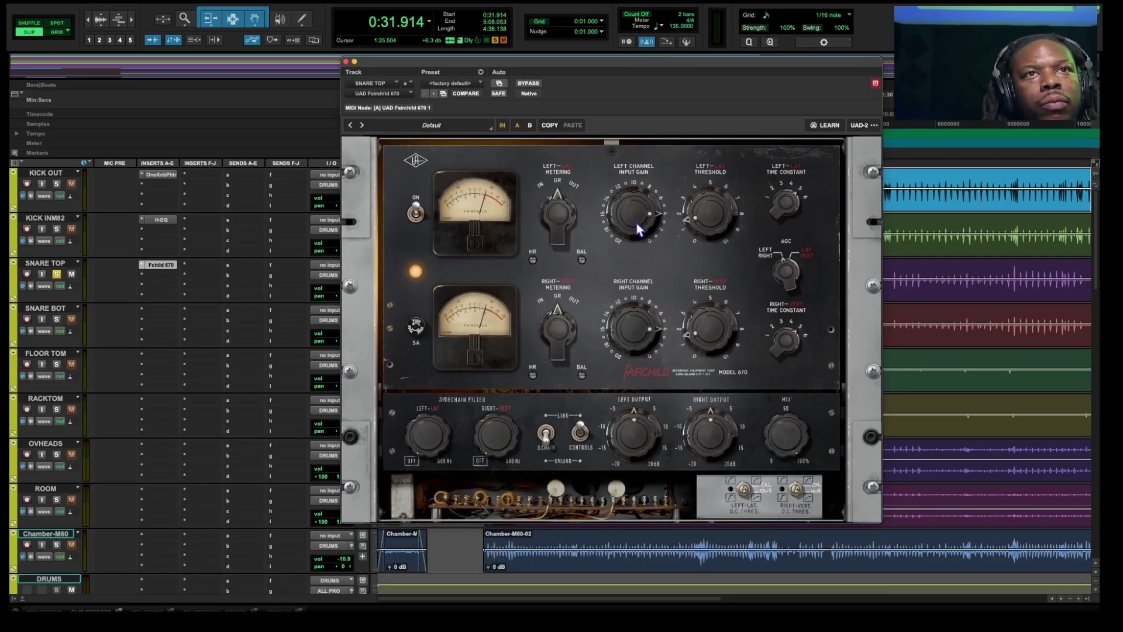
- Play the soloed SNARE TOP track and raise the Fairchild 670's threshold to about 5
key("space")
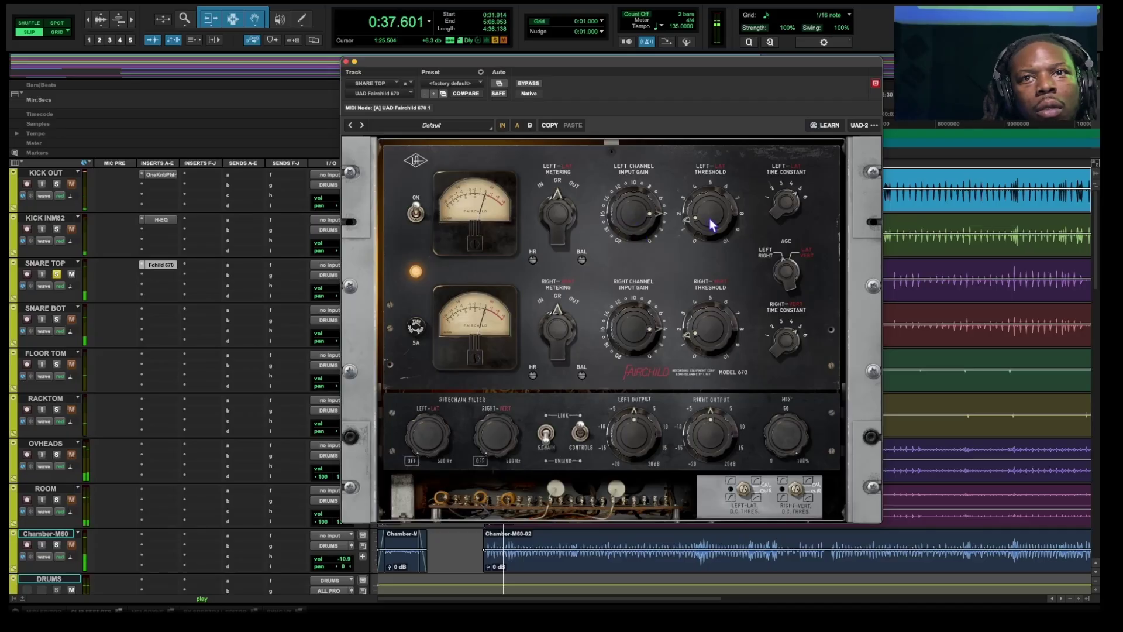
left_click_drag(713, 223, 714, 192)
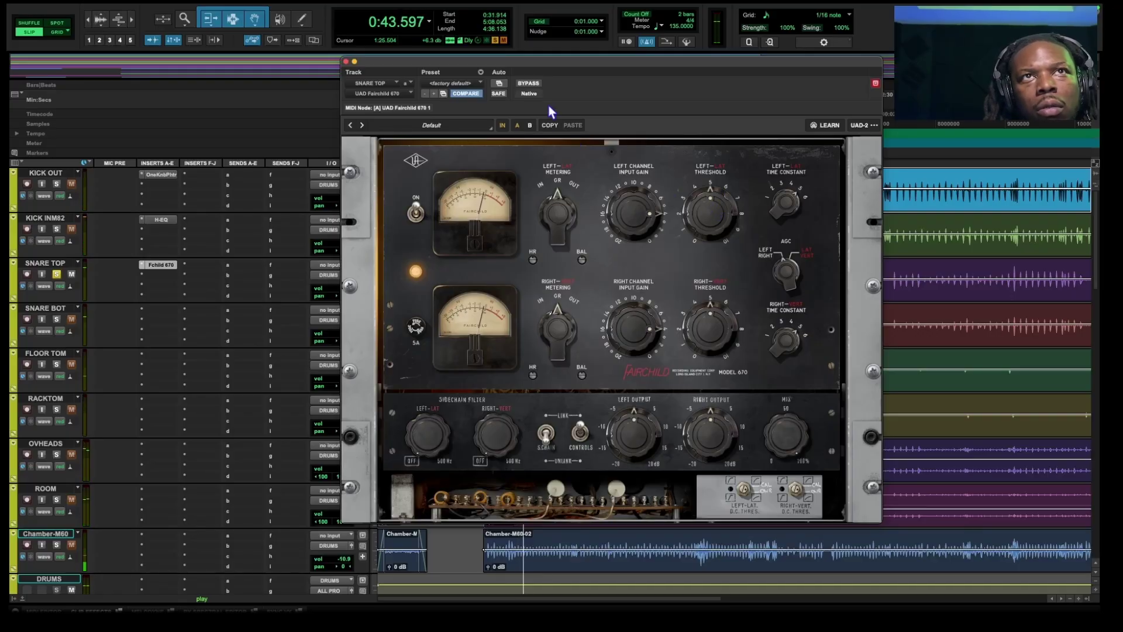
- Compare SNARE TOP with the Fairchild 670 bypassed and active, and readjust the compressor's input gain and threshold during playback
left_click(531, 84)
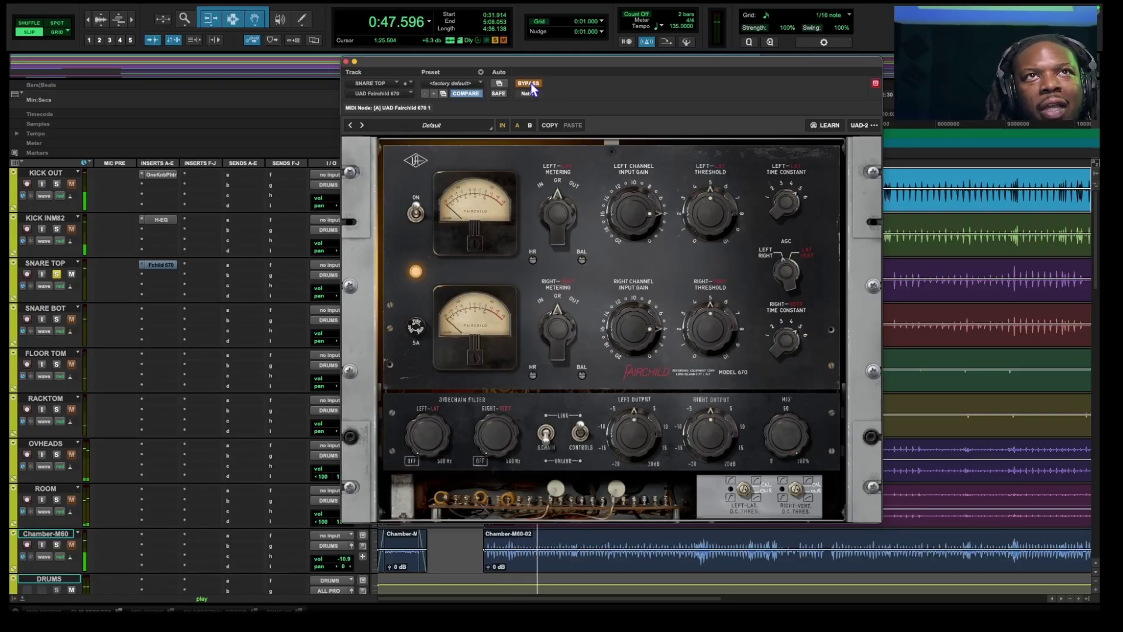
left_click(531, 84)
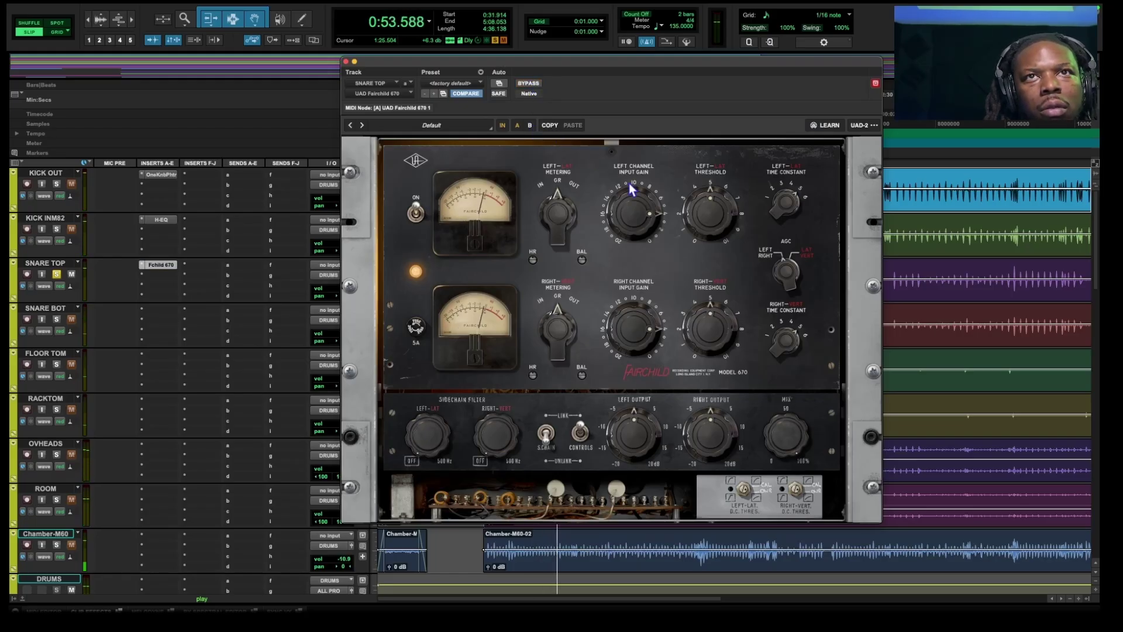
left_click_drag(629, 185, 642, 210)
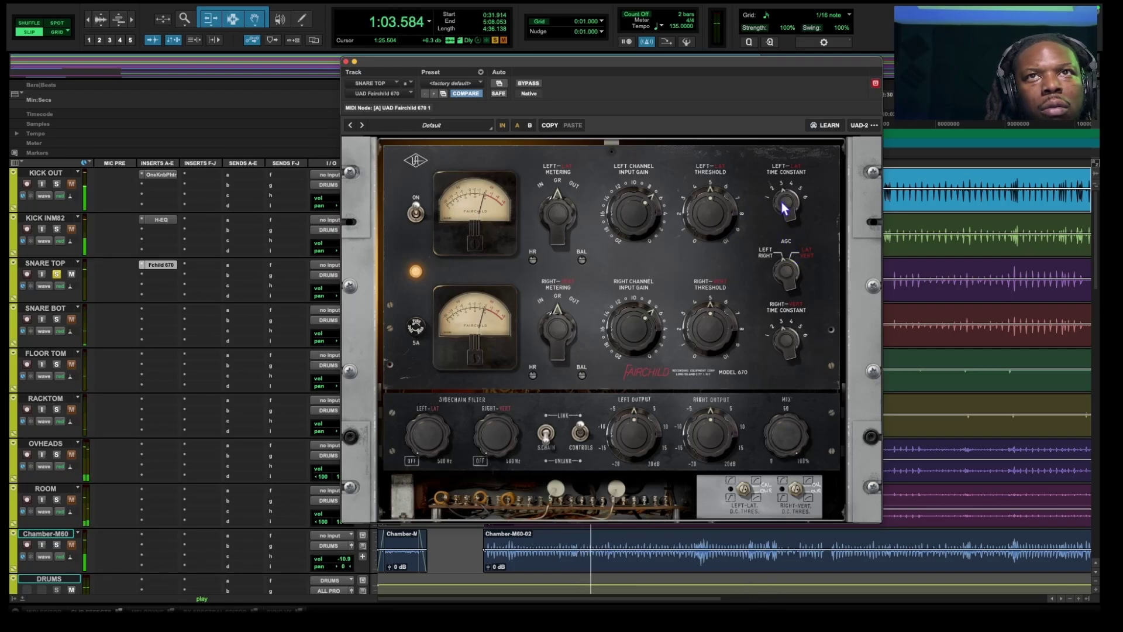
left_click_drag(707, 202, 710, 189)
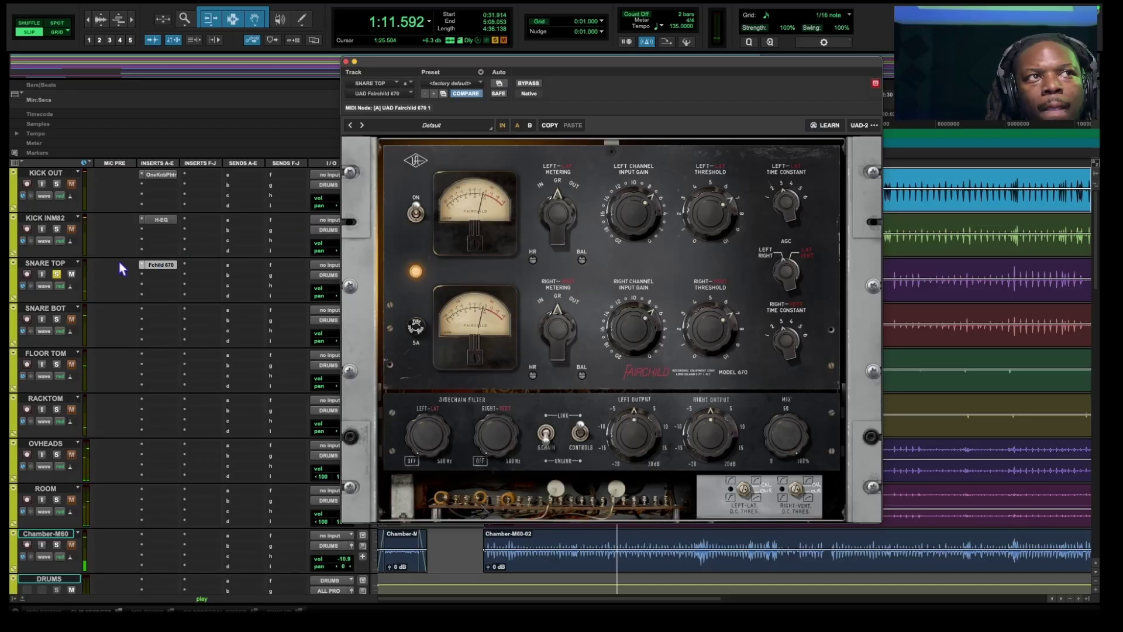
- Replay the soloed SNARE TOP from the start, compare the bypassed and compressed sound, and turn the Fairchild 670's input gain up slightly
key("space")
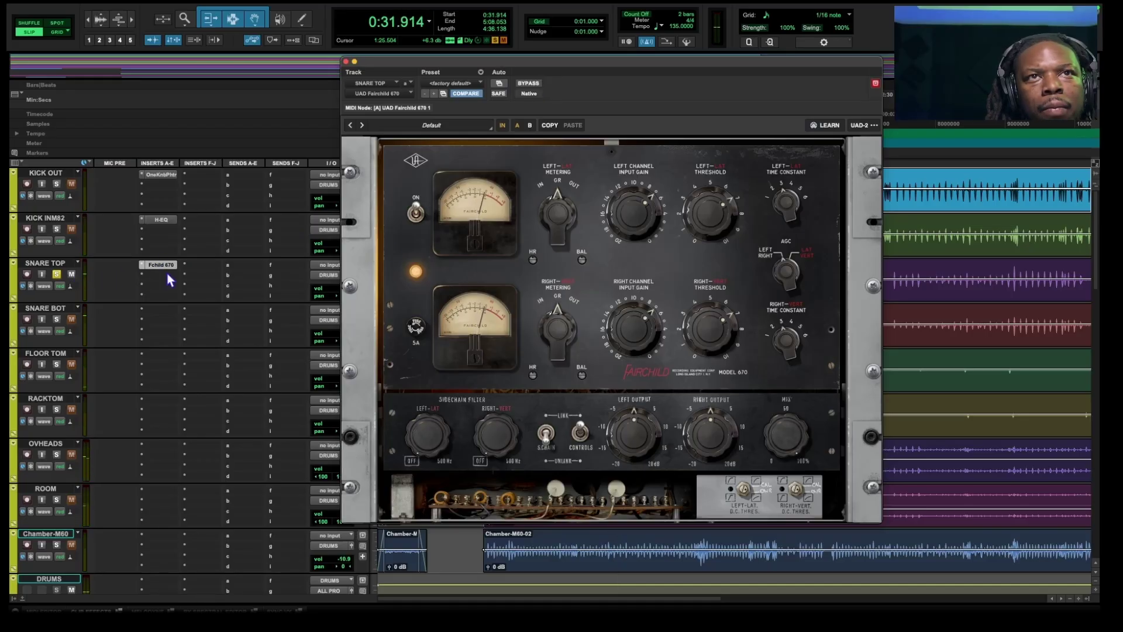
key("space")
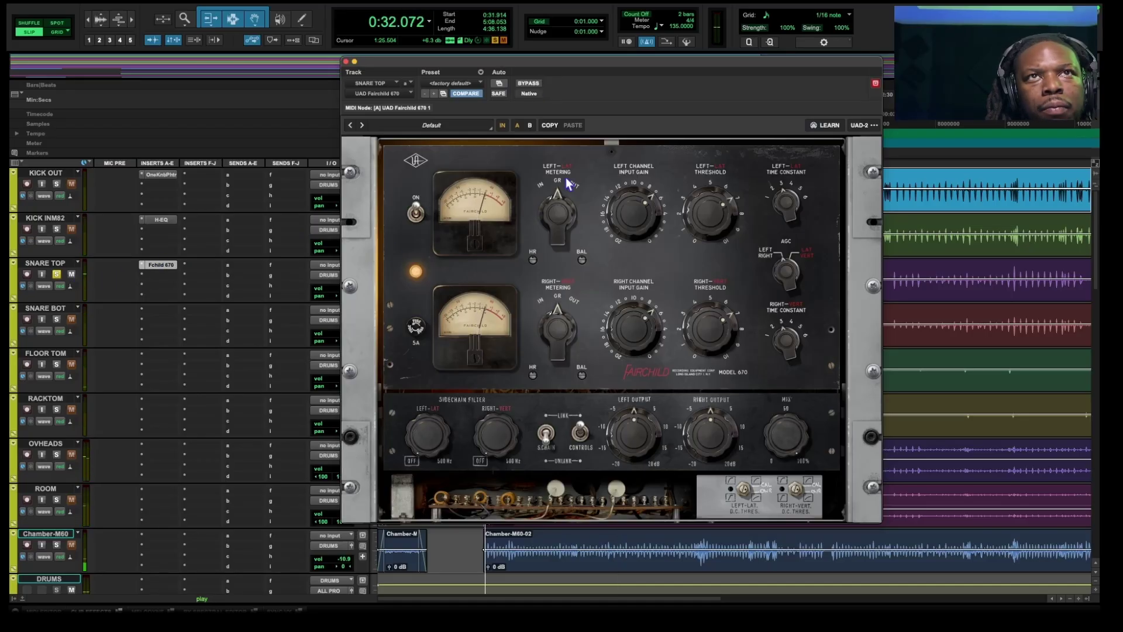
left_click(529, 84)
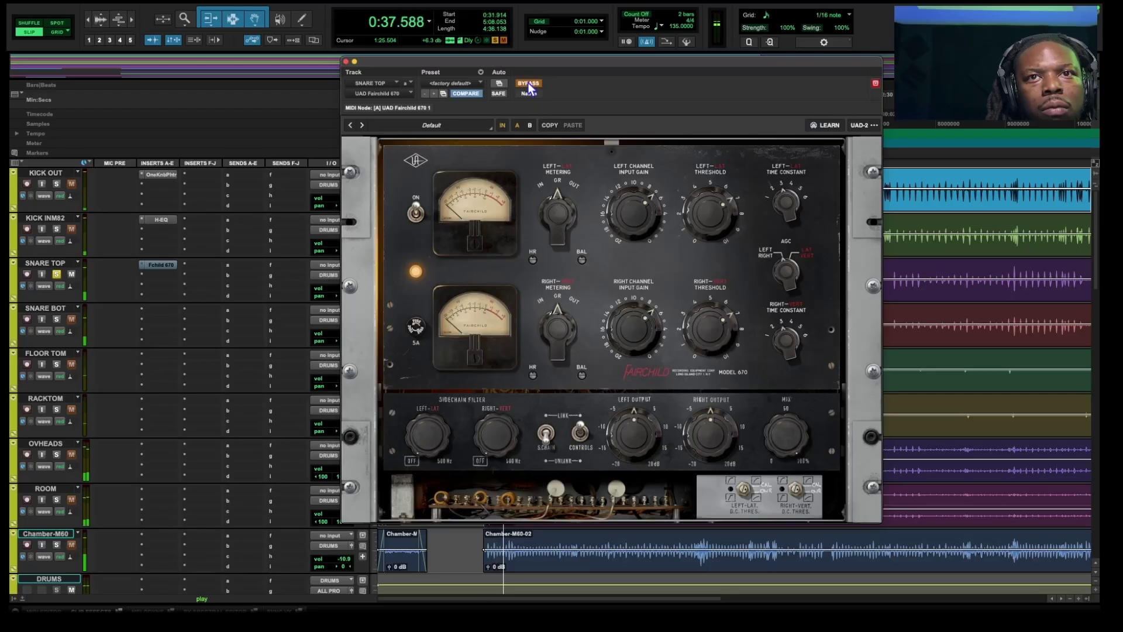
left_click(529, 84)
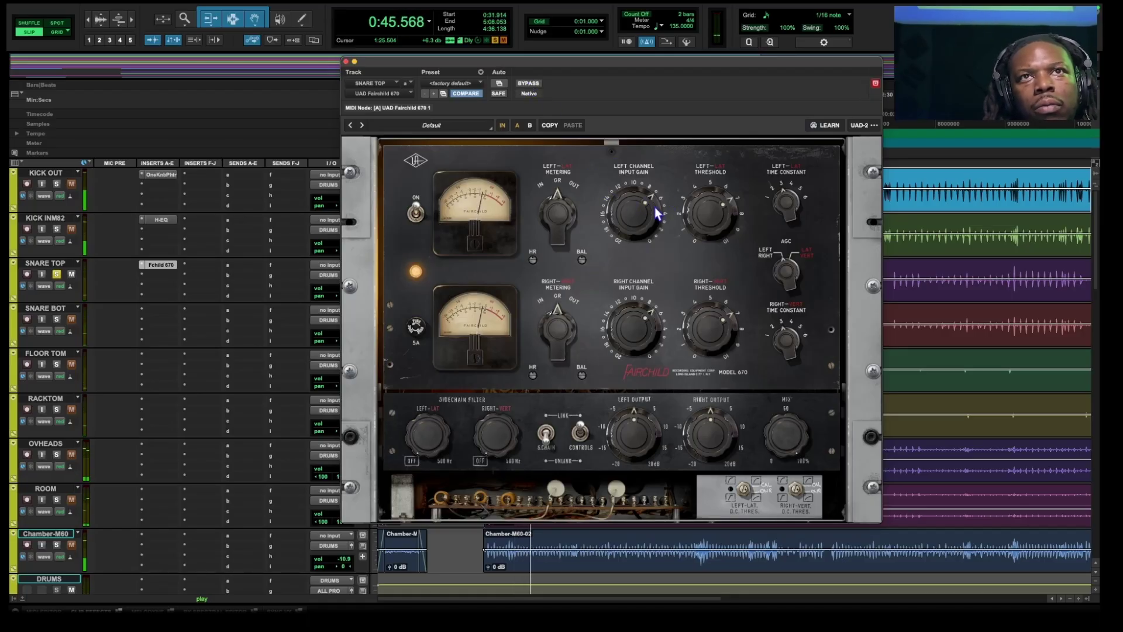
mouse_move(645, 212)
left_mouse_down()
mouse_move(638, 226)
mouse_move(654, 212)
left_mouse_up()
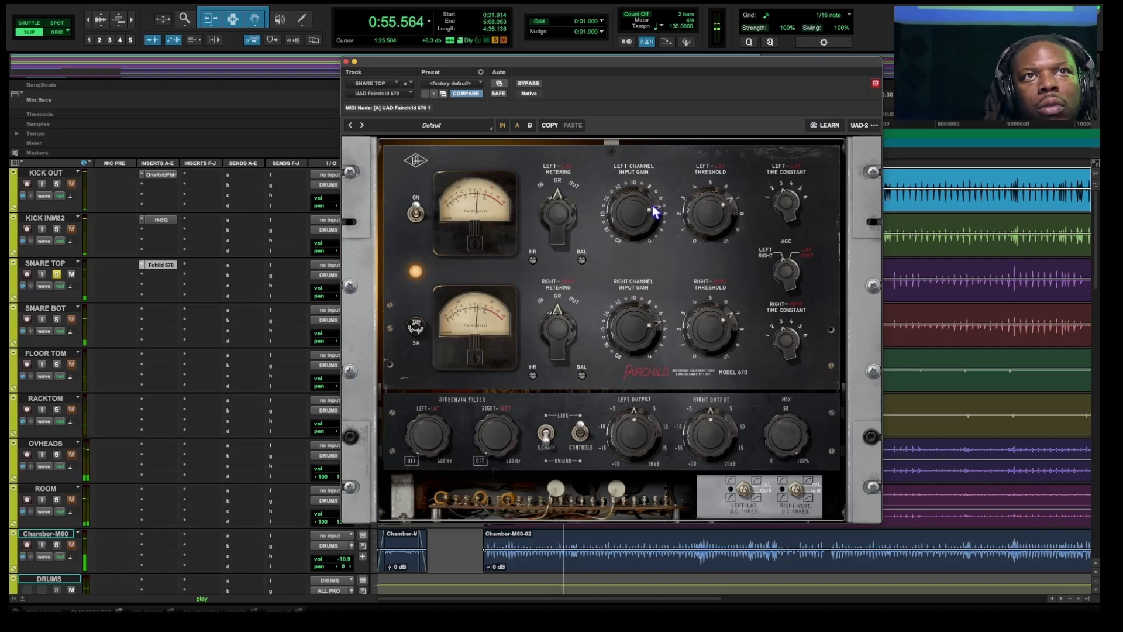
- Check SNARE TOP once more with the Fairchild 670 bypassed and active, close the plug-in, and unsolo the track before stopping playback
left_click(527, 84)
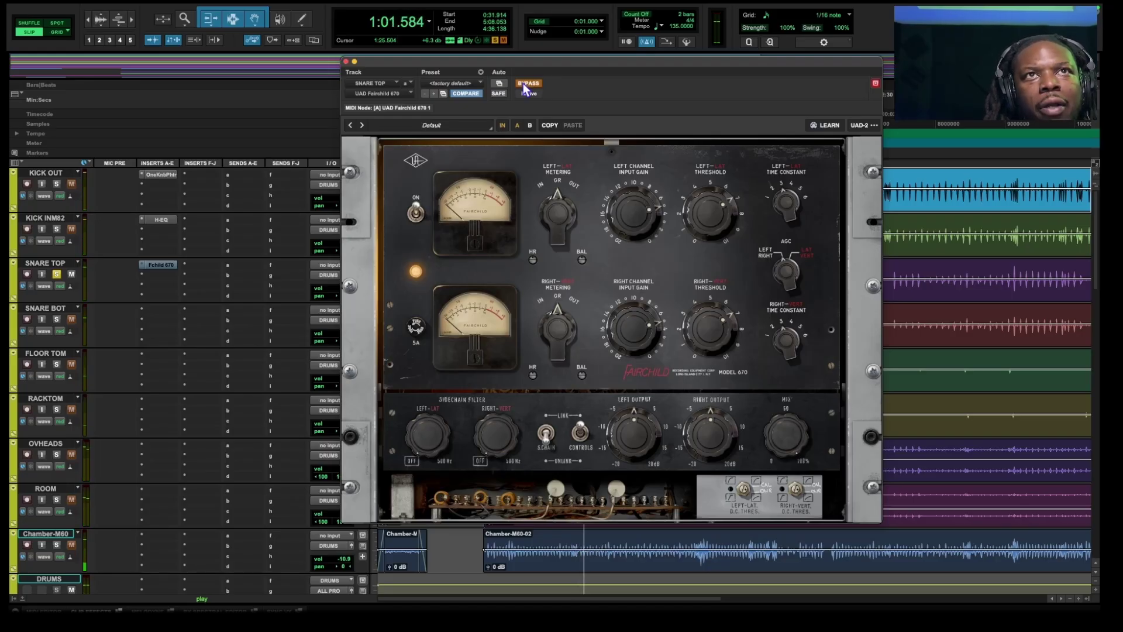
left_click(526, 85)
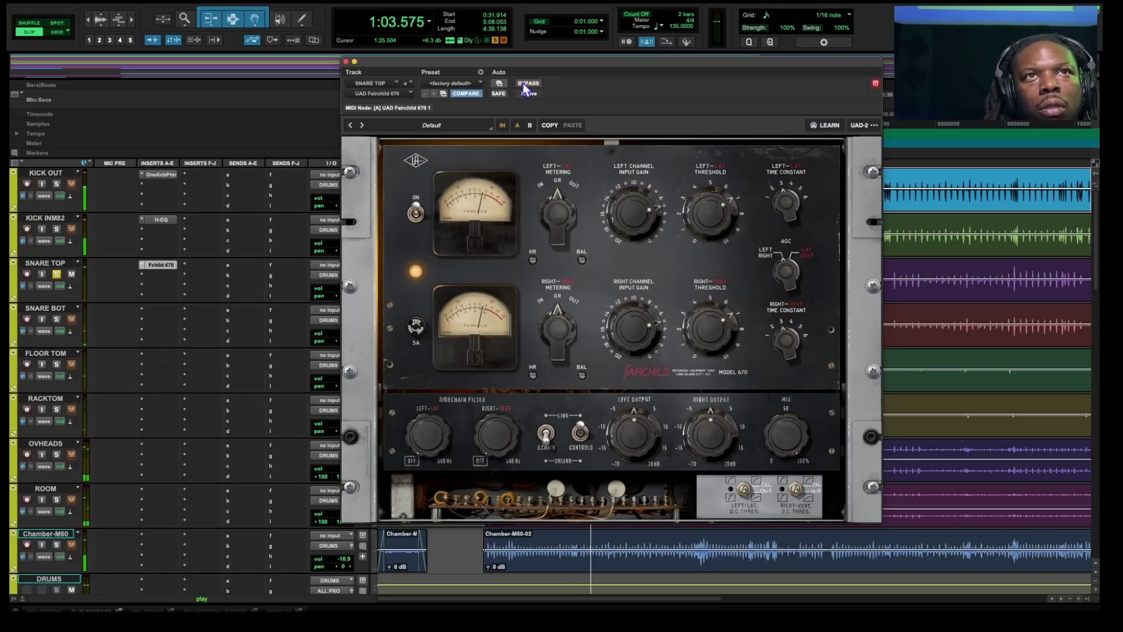
left_click(347, 62)
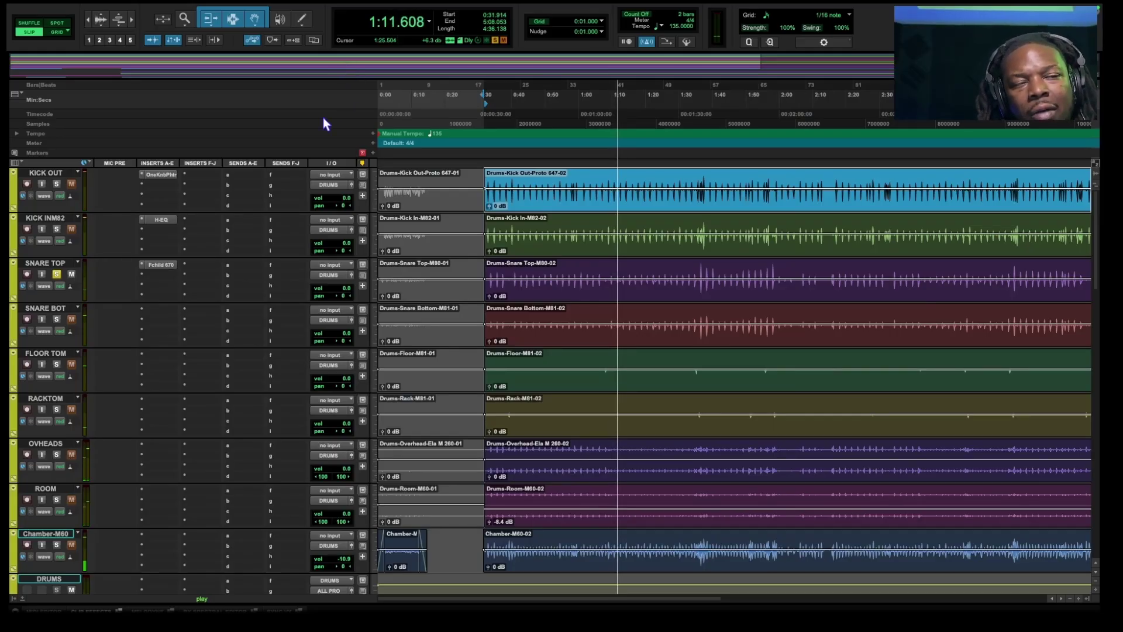
left_click(57, 274)
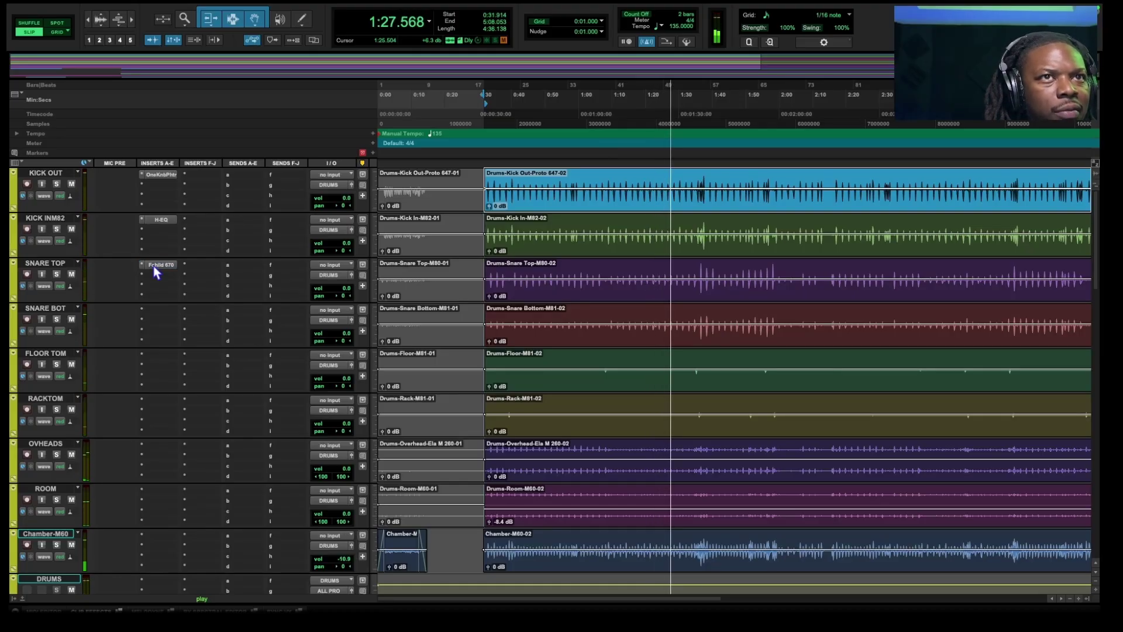
key("space")
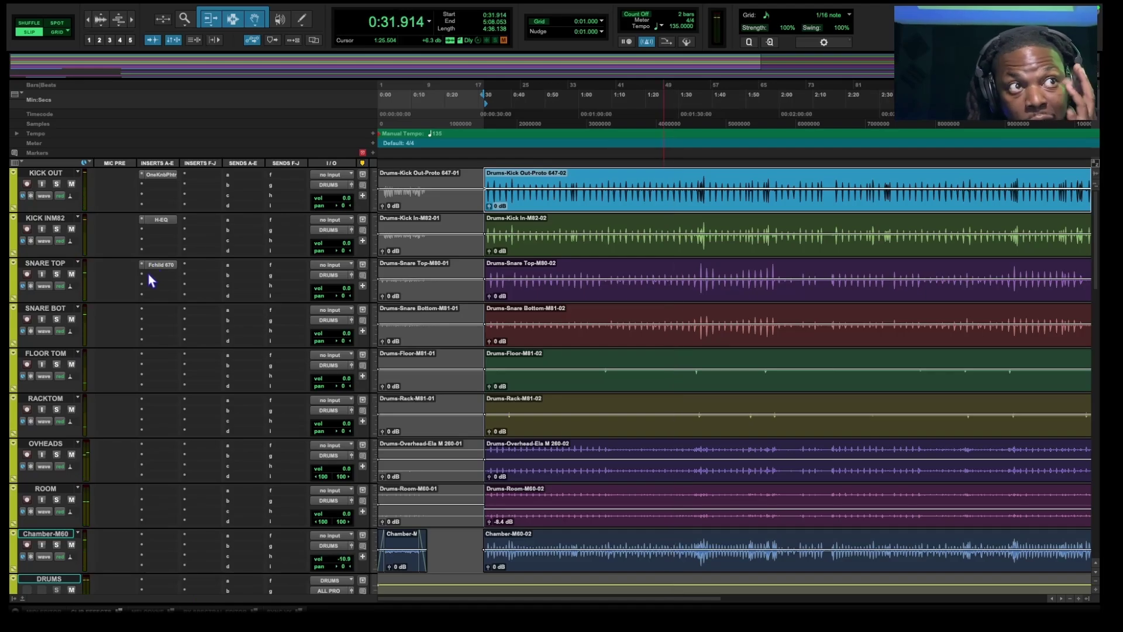
- Play the two kick and two snare tracks soloed together, comparing the sound with and without SNARE TOP
scroll(79, 324, "right", 1)
scroll(157, 324, "left", 1)
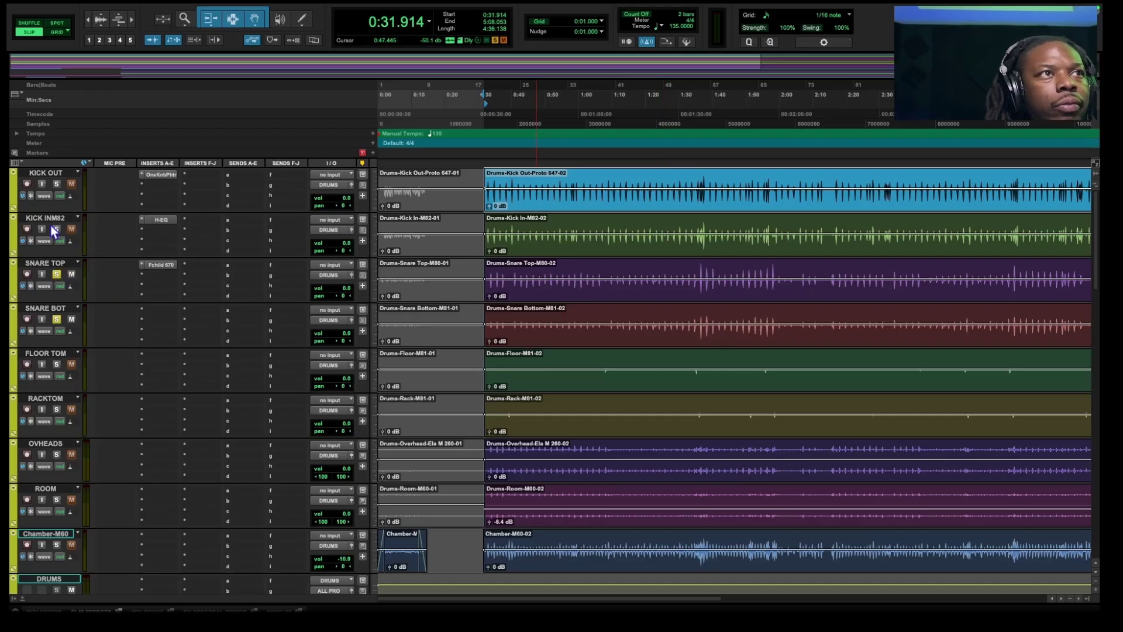
left_click(56, 184)
key("space")
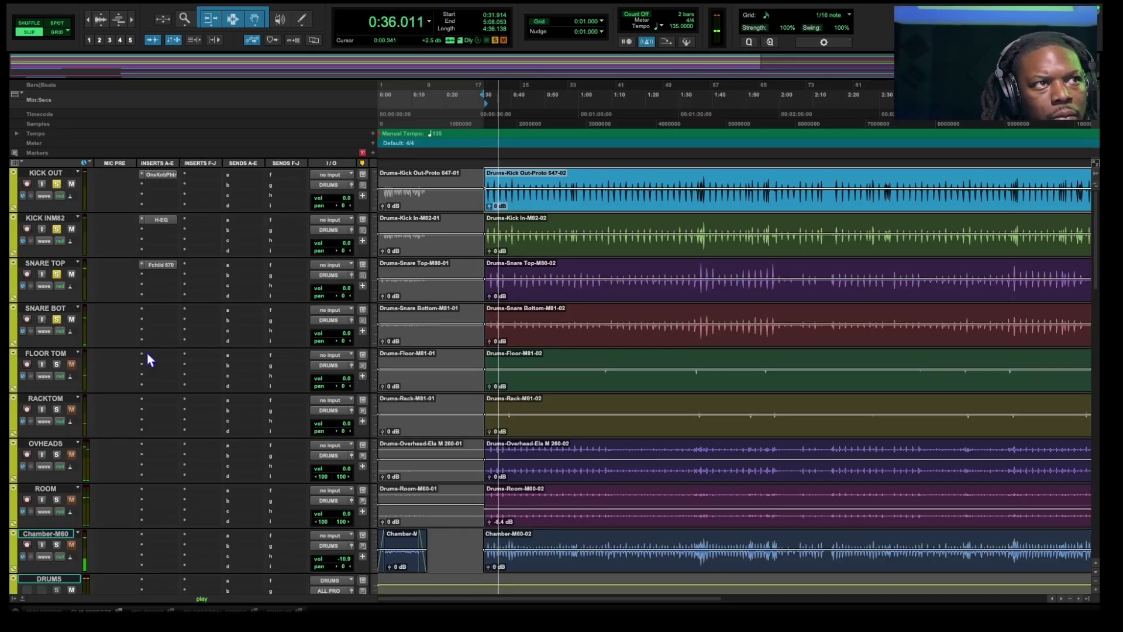
left_click(58, 275)
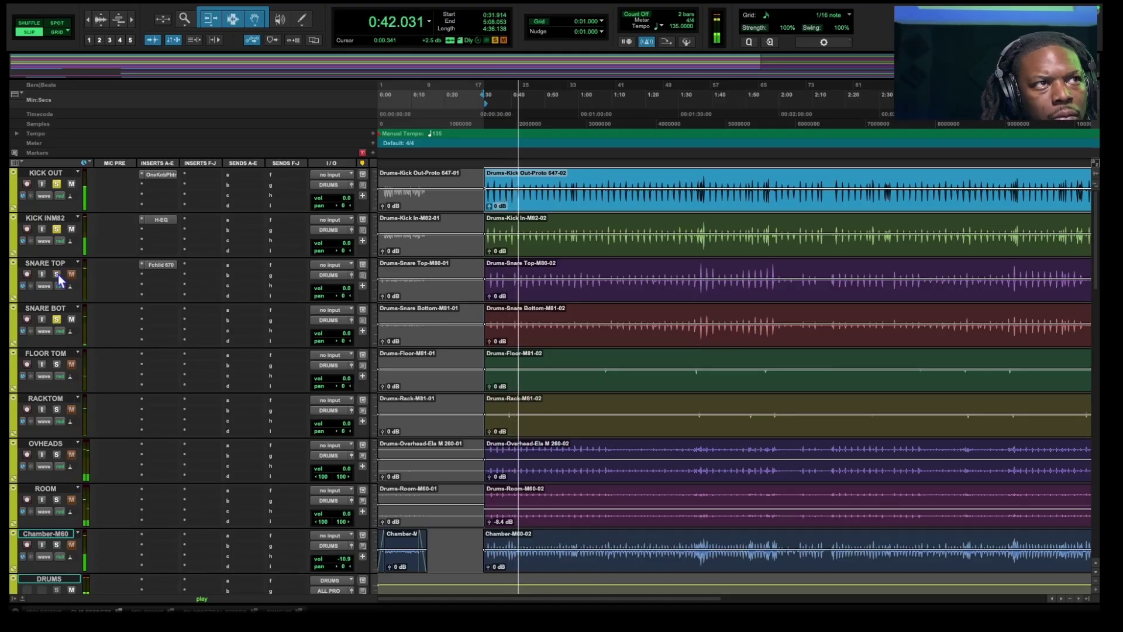
left_click(57, 274)
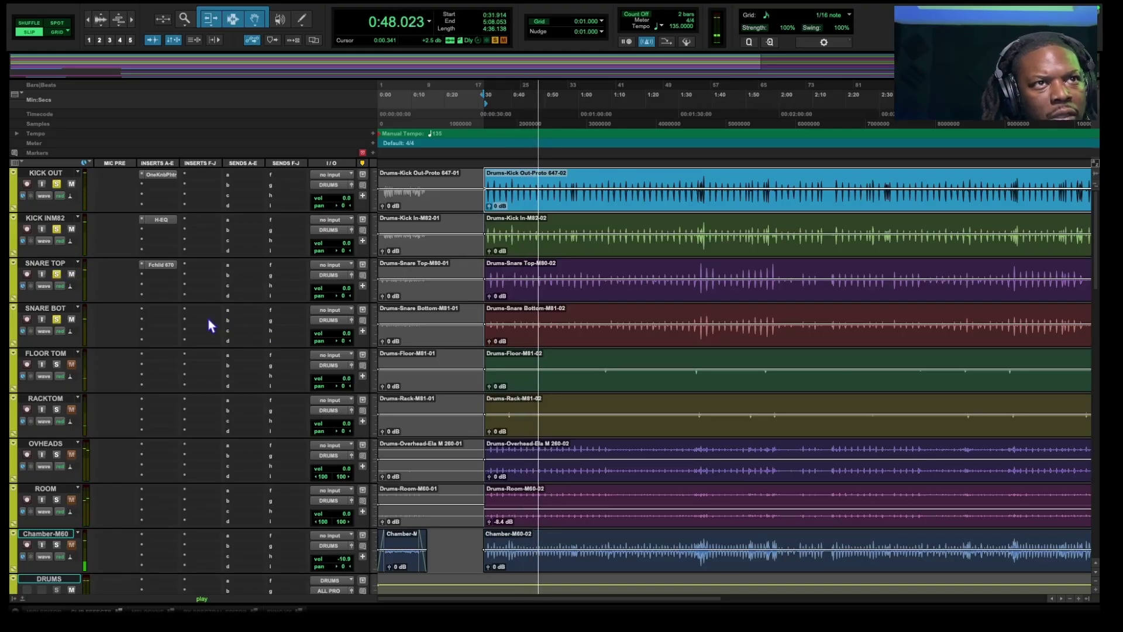
- Insert the PS22 Spread (mono/stereo) sound field plug-in in SNARE BOT's first insert slot
left_click(158, 314)
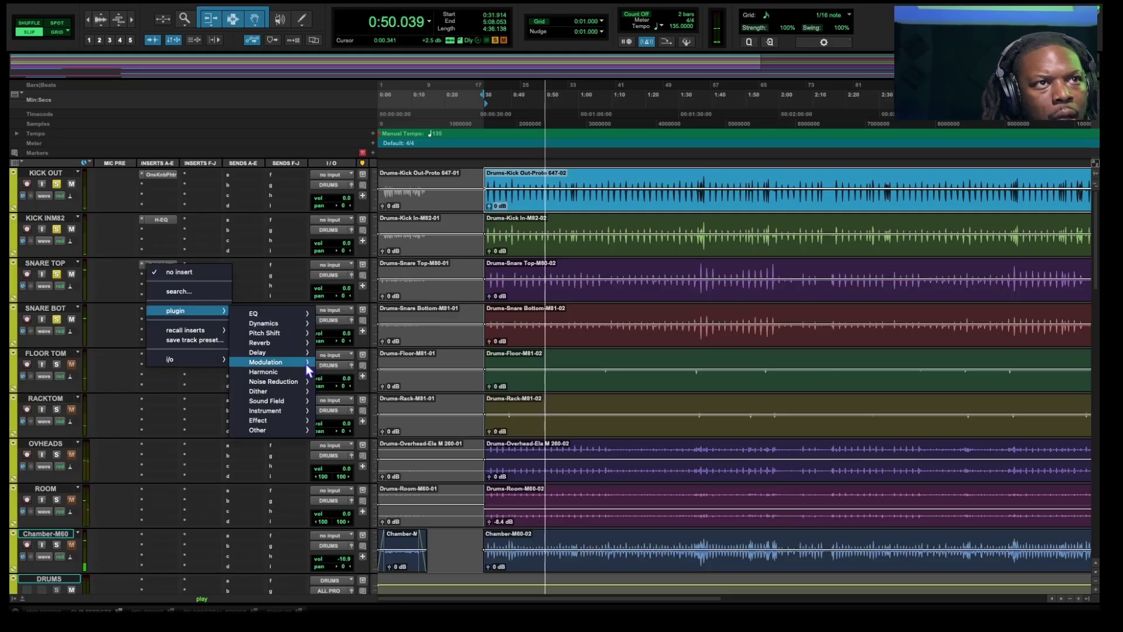
mouse_move(301, 402)
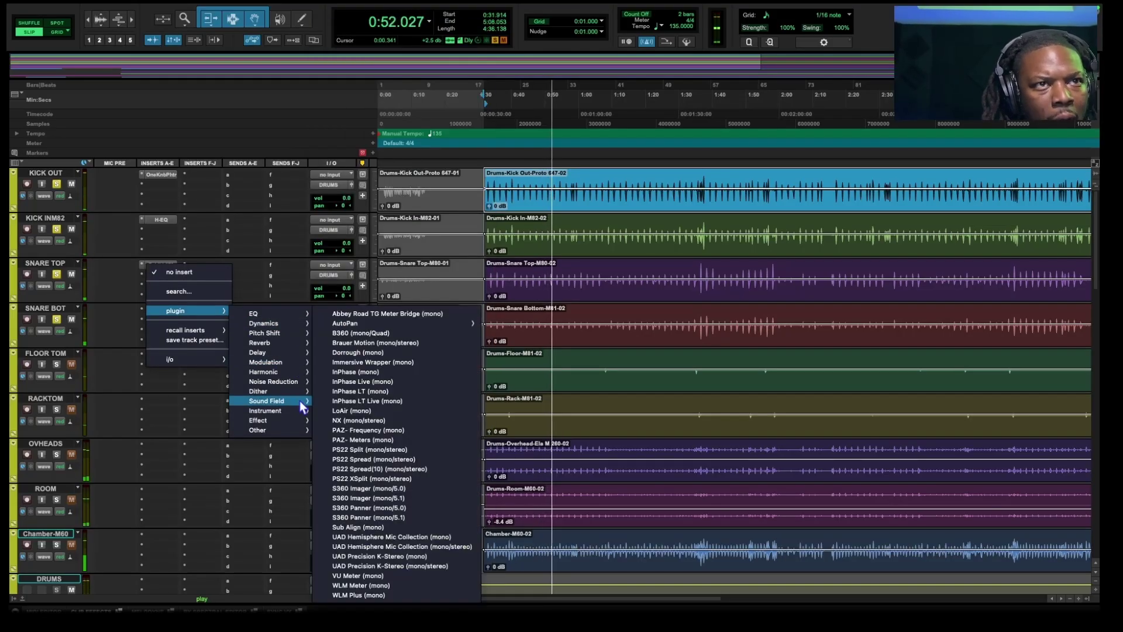
left_click(361, 460)
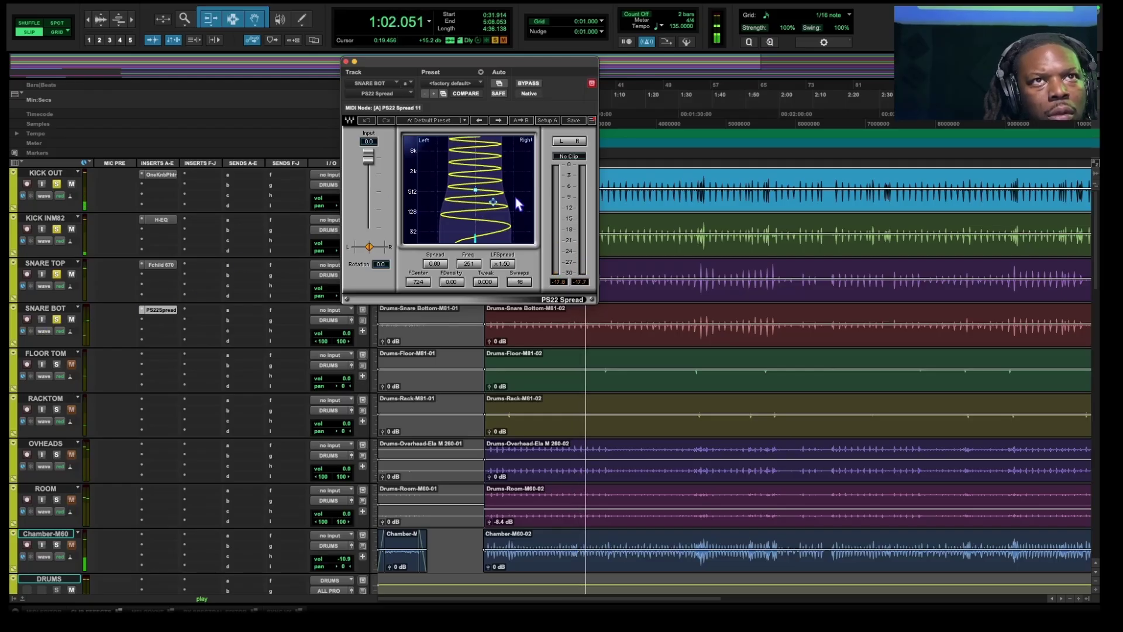
- Set the PS22 Spread on SNARE BOT to a spread of 0.41 and a frequency of 259, close it, and clear all solos
left_click_drag(496, 199, 485, 202)
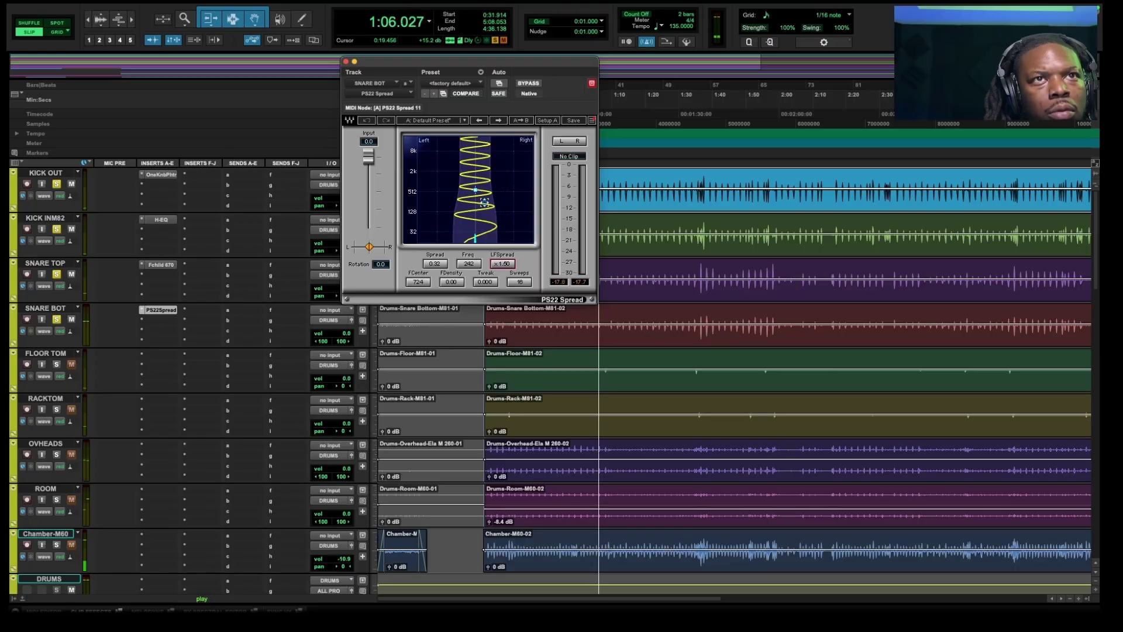
left_click_drag(484, 201, 487, 200)
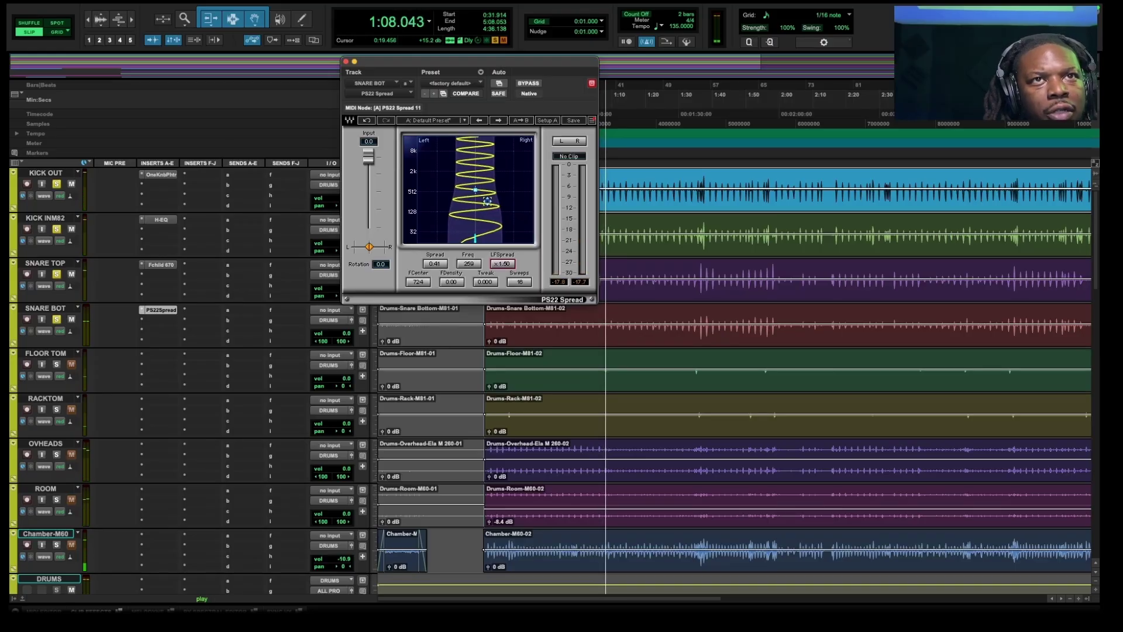
left_click(345, 61)
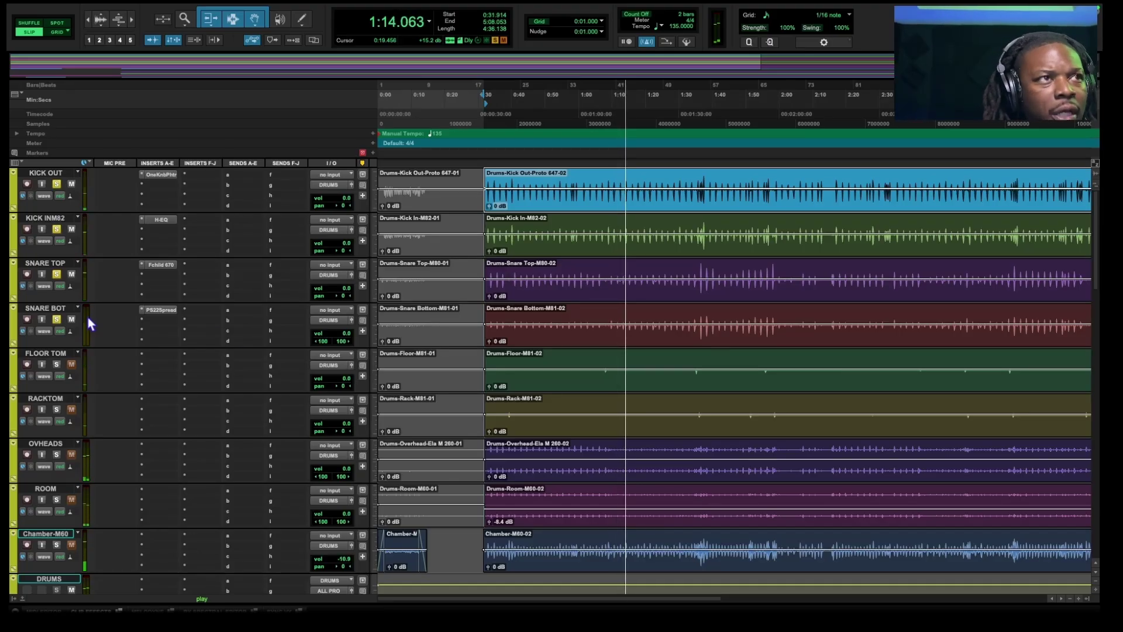
left_click(56, 318, "alt")
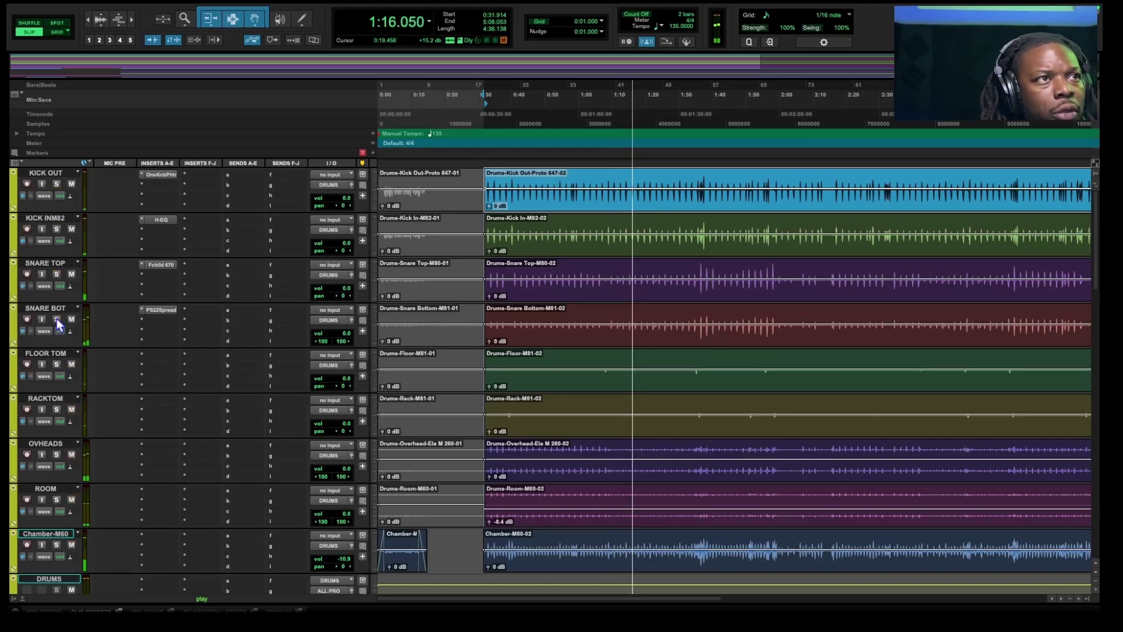
- Compare the full mix repeatedly with the PS22 Spread on SNARE BOT bypassed and active, and stop playback
left_click(169, 315, "super")
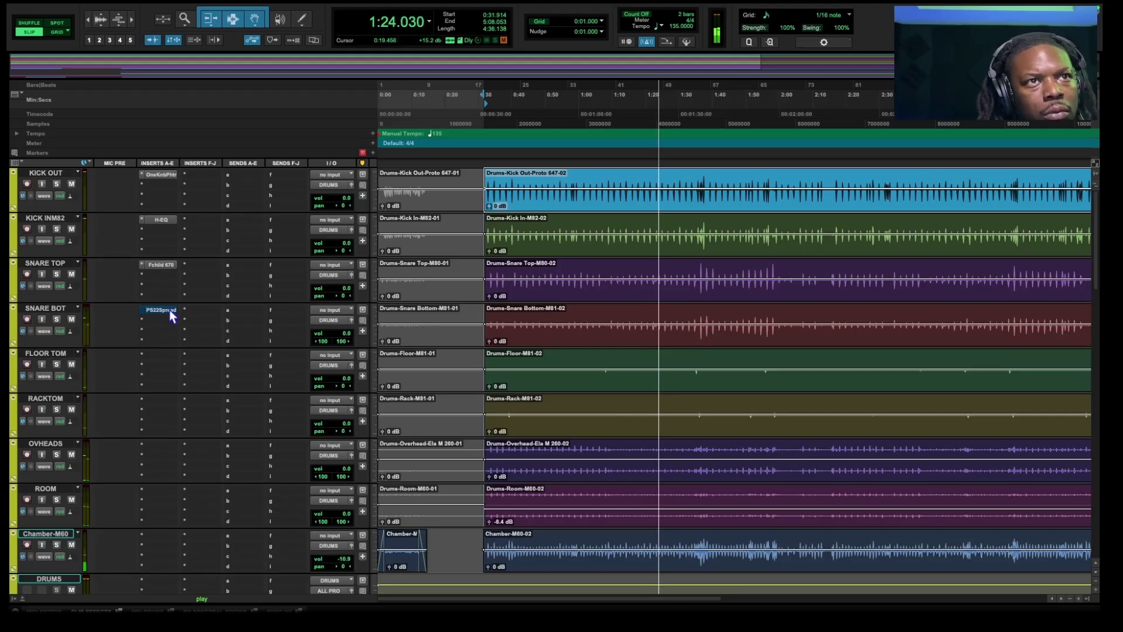
left_click(170, 310, "super")
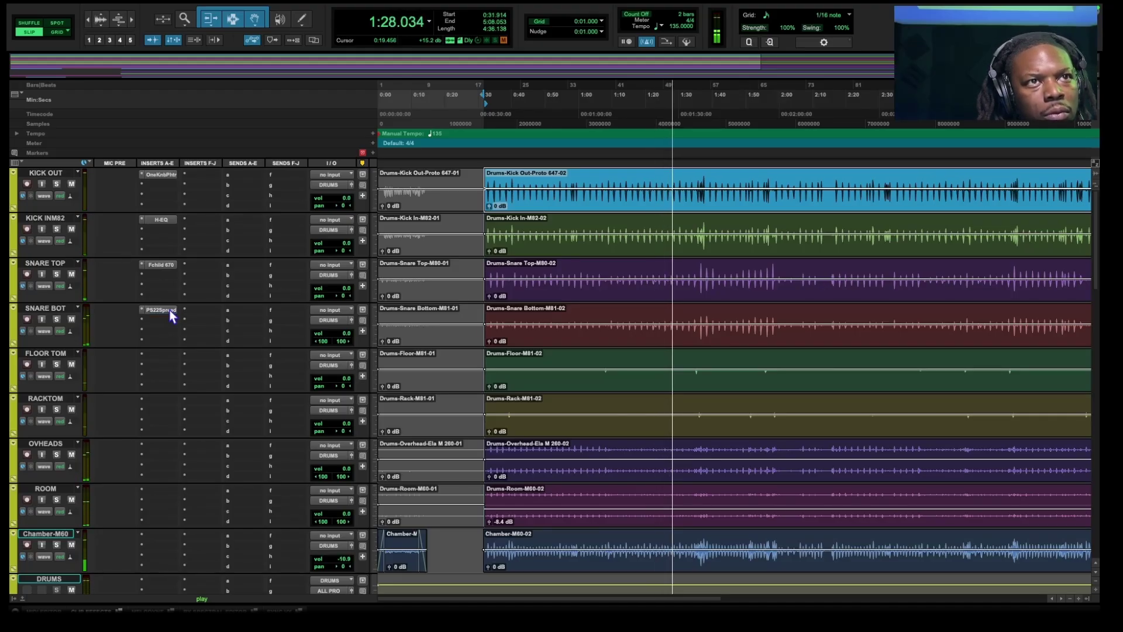
left_click(170, 310, "super")
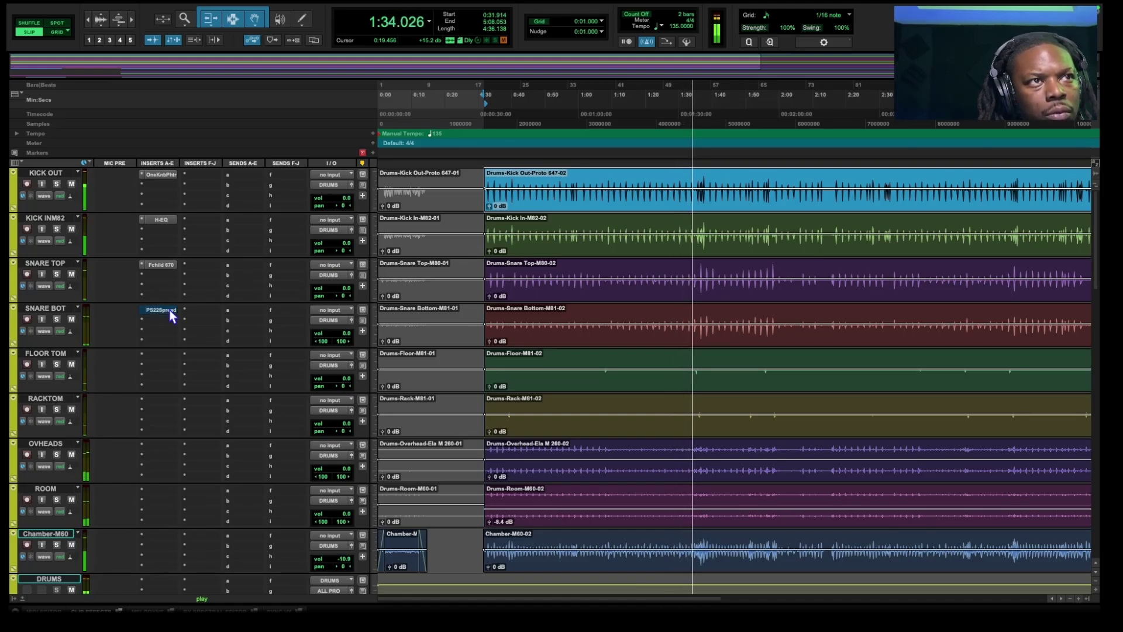
left_click(169, 310, "super")
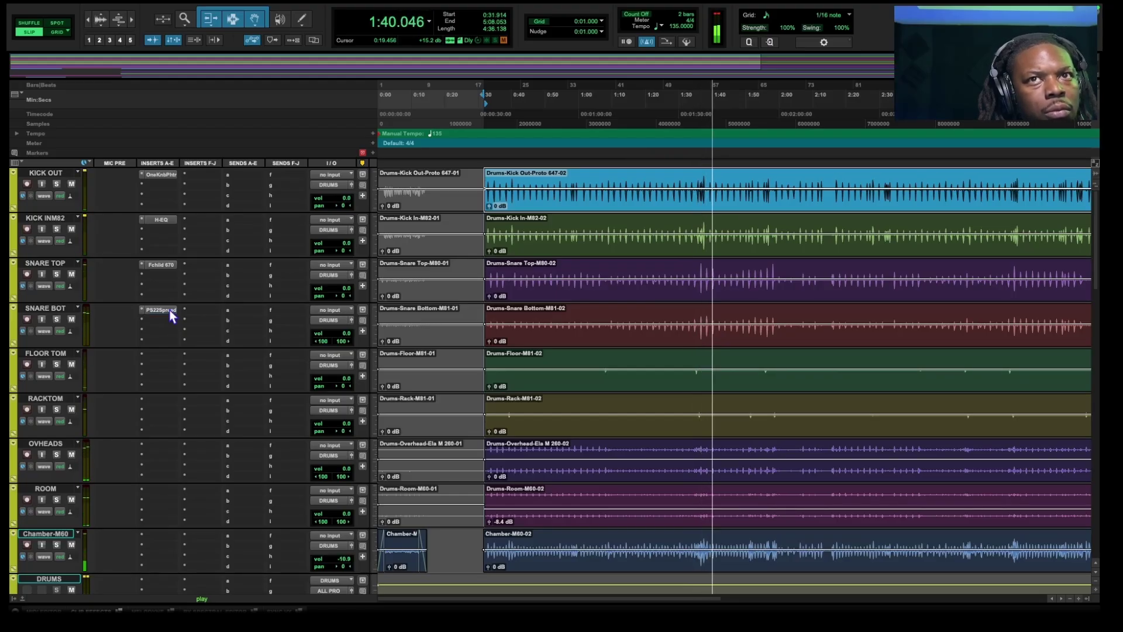
left_click(159, 310)
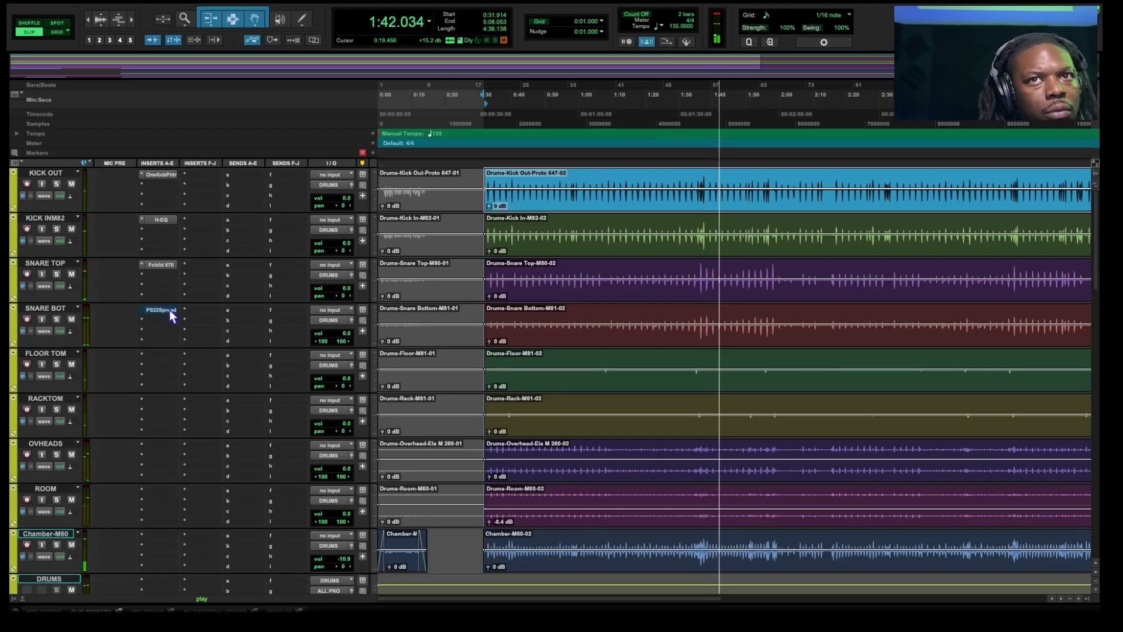
left_click(169, 312)
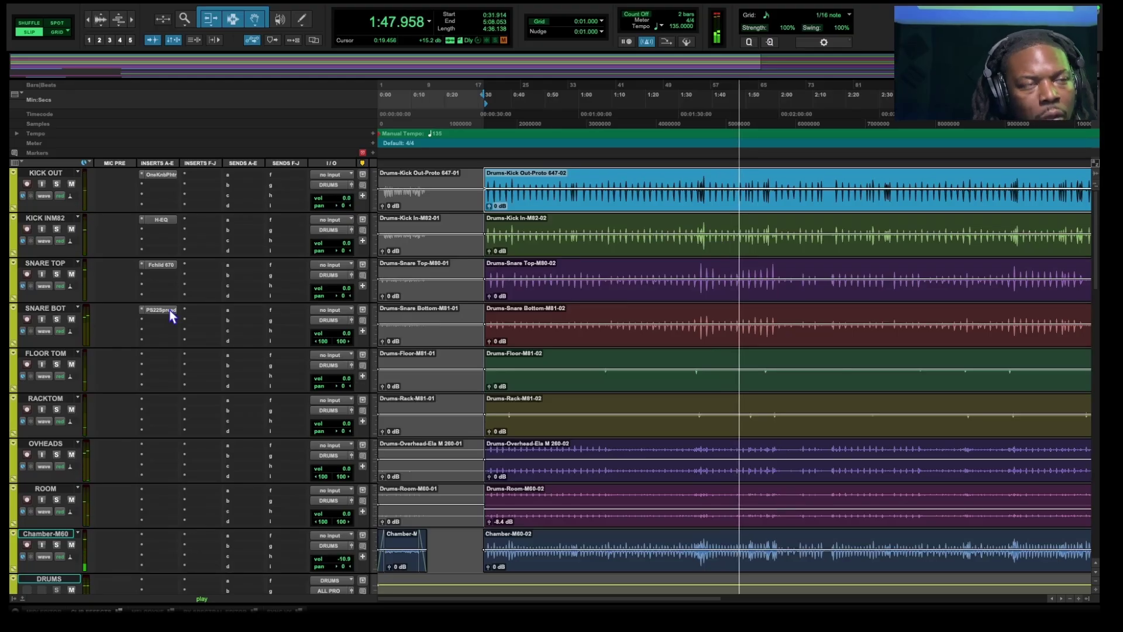
key("space")
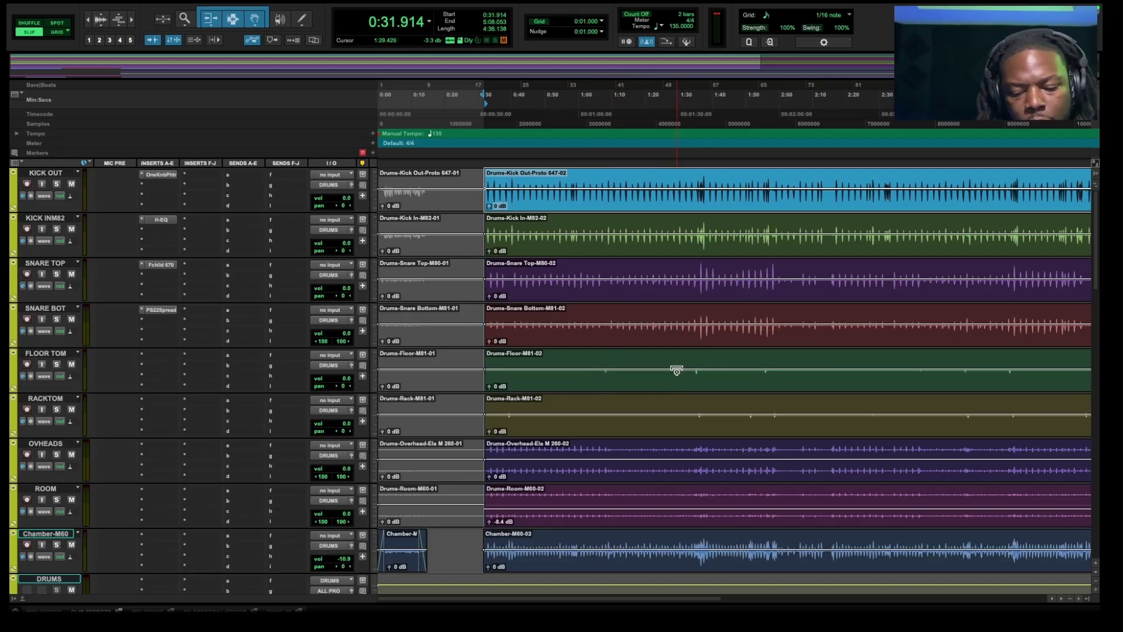
- Raise the clip gain of the main FLOOR TOM clip to +7.2 dB and of the main RACKTOM clip to +8.4 dB
left_click_drag(677, 370, 676, 370)
left_click_drag(678, 414, 681, 411)
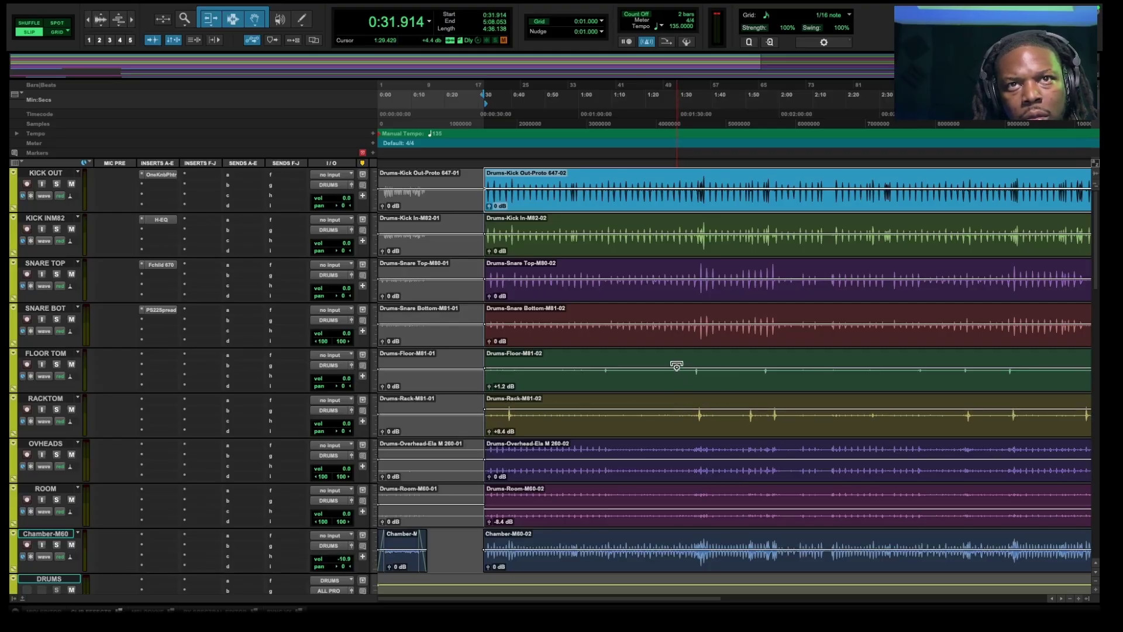
left_click_drag(676, 367, 677, 362)
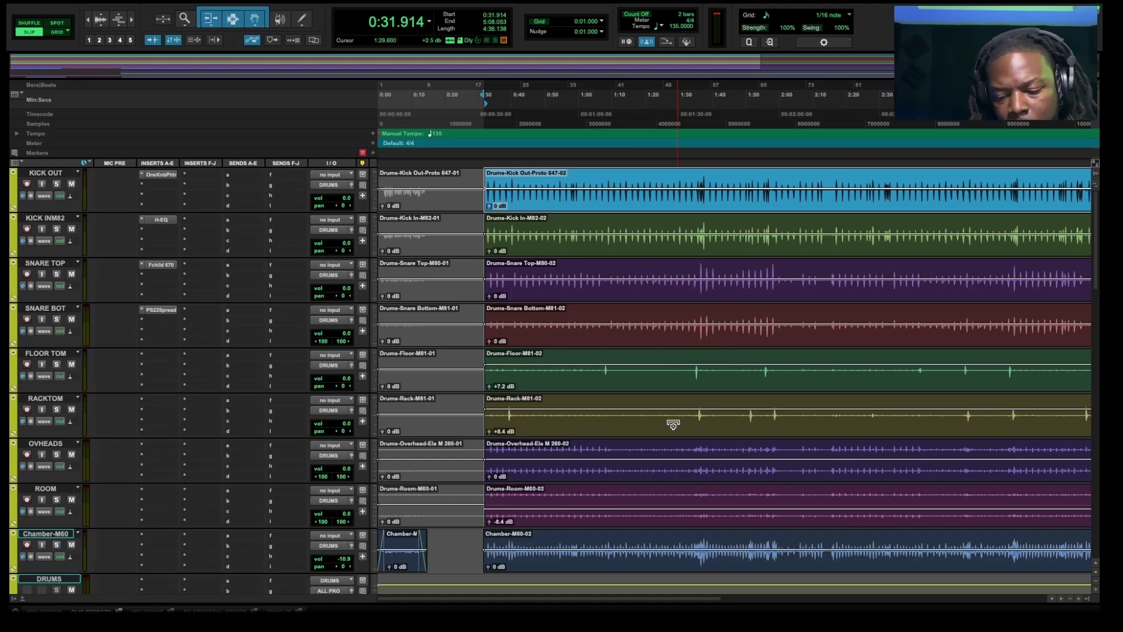
scroll(675, 404, "right", 5)
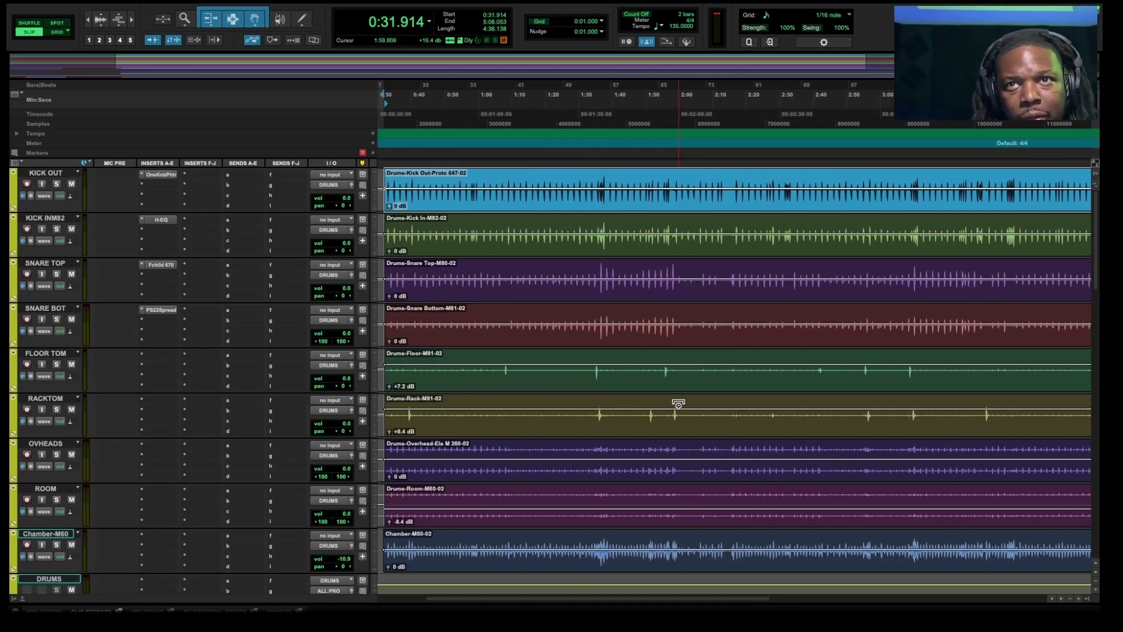
- Select the main FLOOR TOM clip and set its Strip Silence threshold to -31 dB
key("r")
left_click(601, 386)
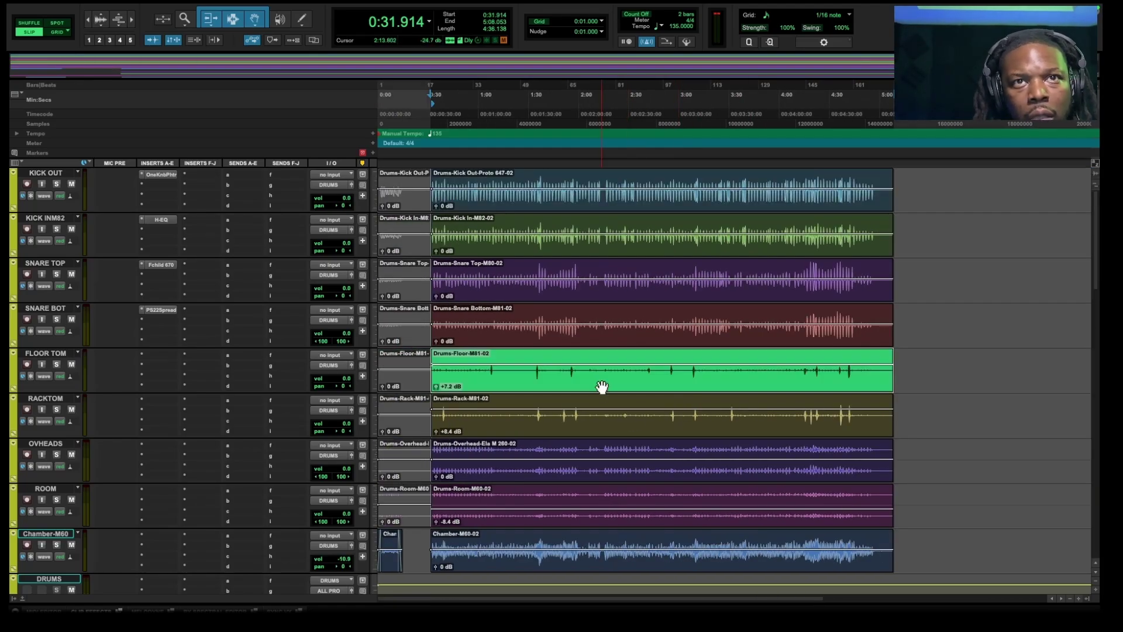
key("super+u")
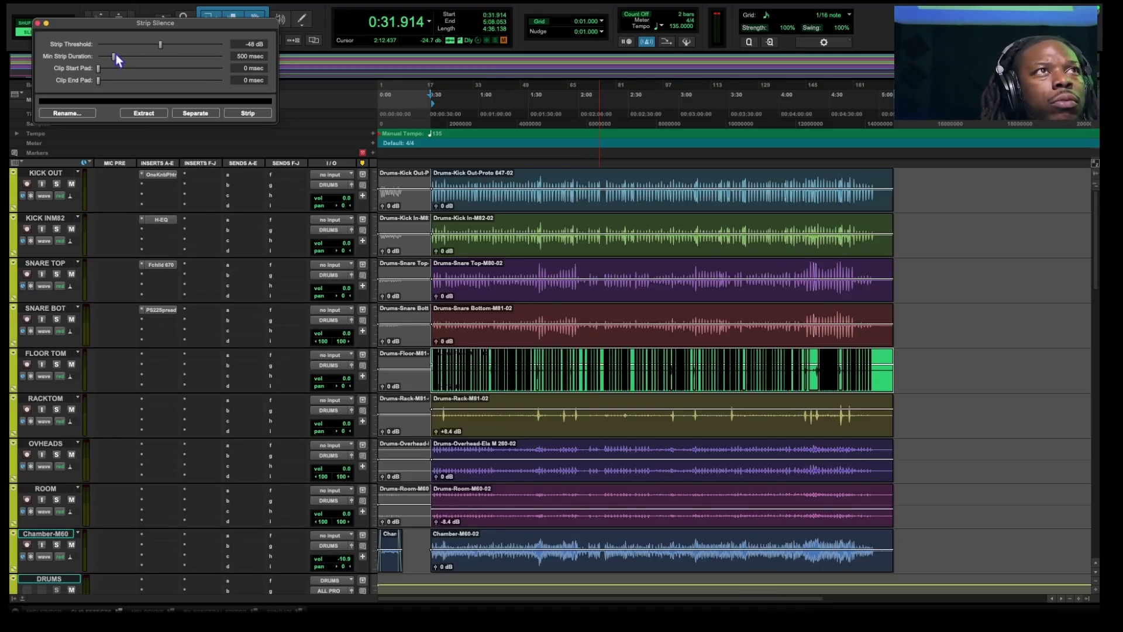
left_click_drag(161, 44, 184, 43)
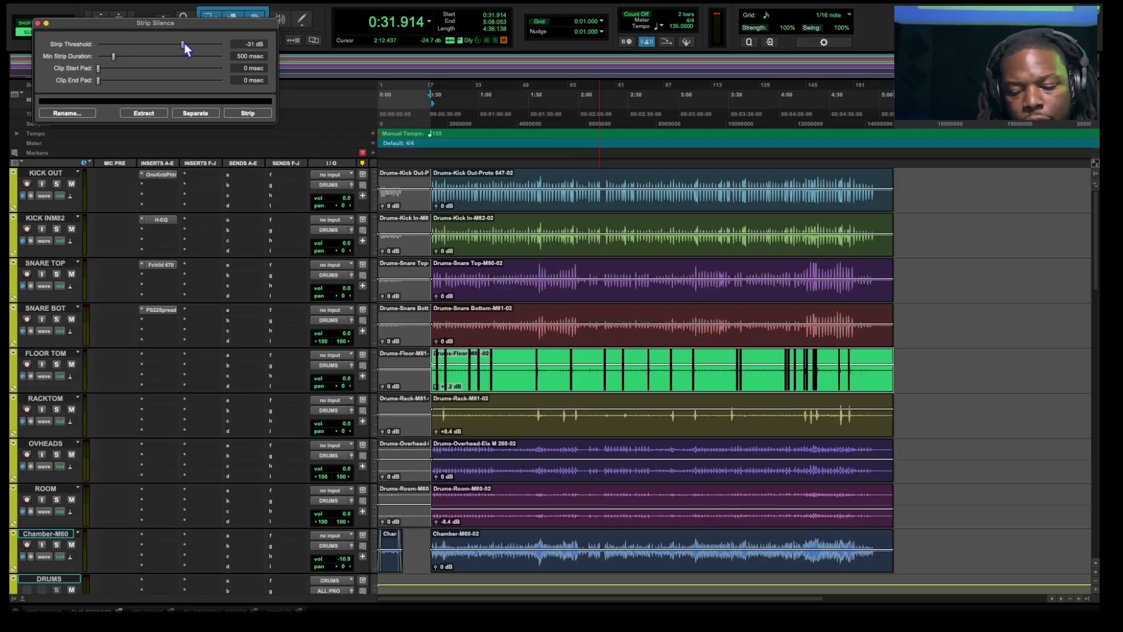
- Set the Strip Silence clip start pad to 265 msec and the clip end pad to 212 msec
key("super+bracketright")
key("super+bracketright")
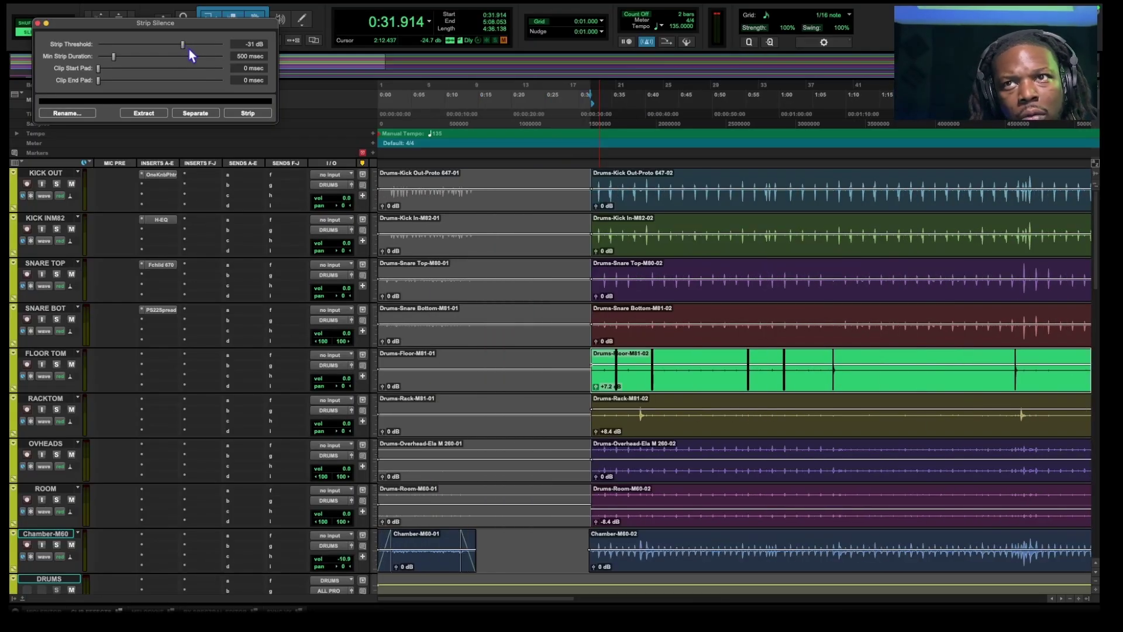
key("super+bracketleft")
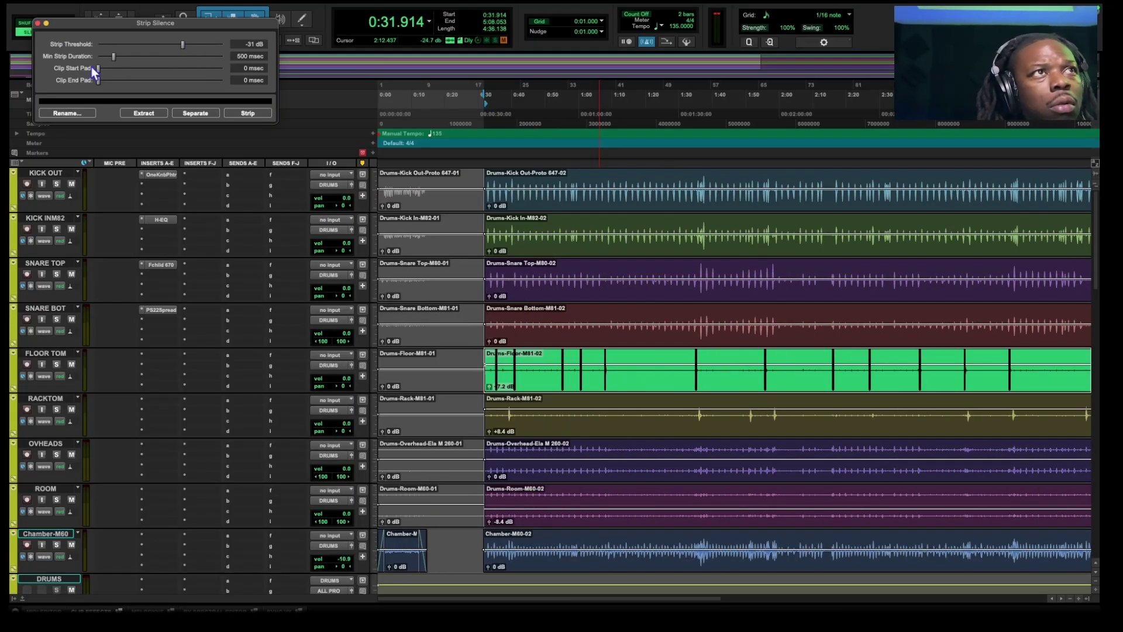
mouse_move(98, 68)
left_mouse_down()
mouse_move(103, 83)
mouse_move(107, 68)
left_mouse_up()
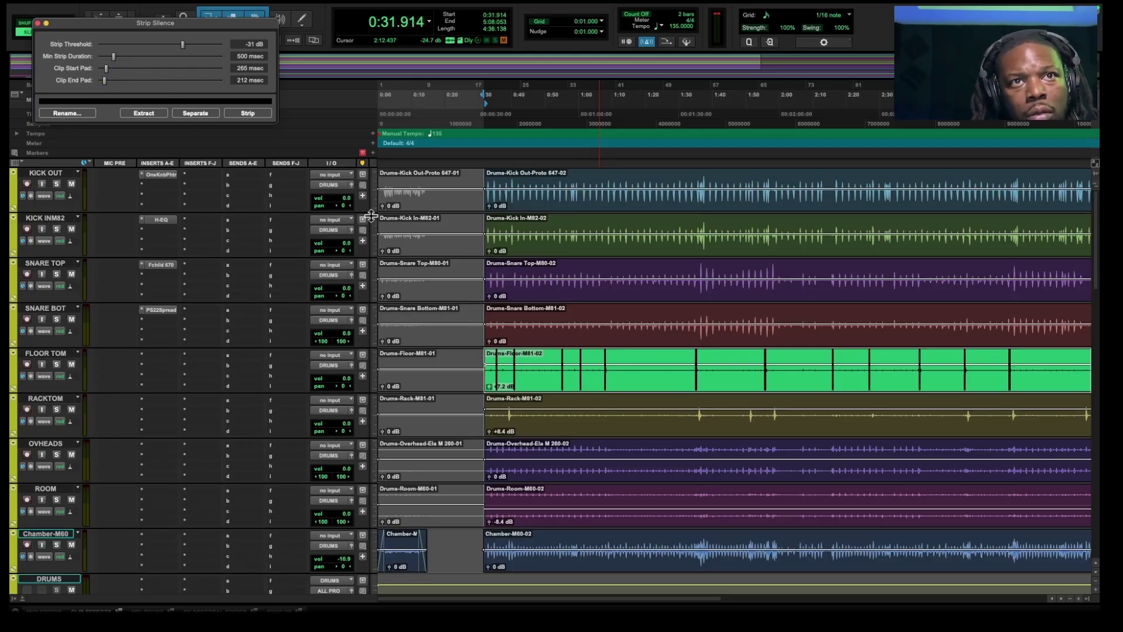
- Check the detected hits along the whole FLOOR TOM clip and strip the silence between them
scroll(408, 291, "up", 4)
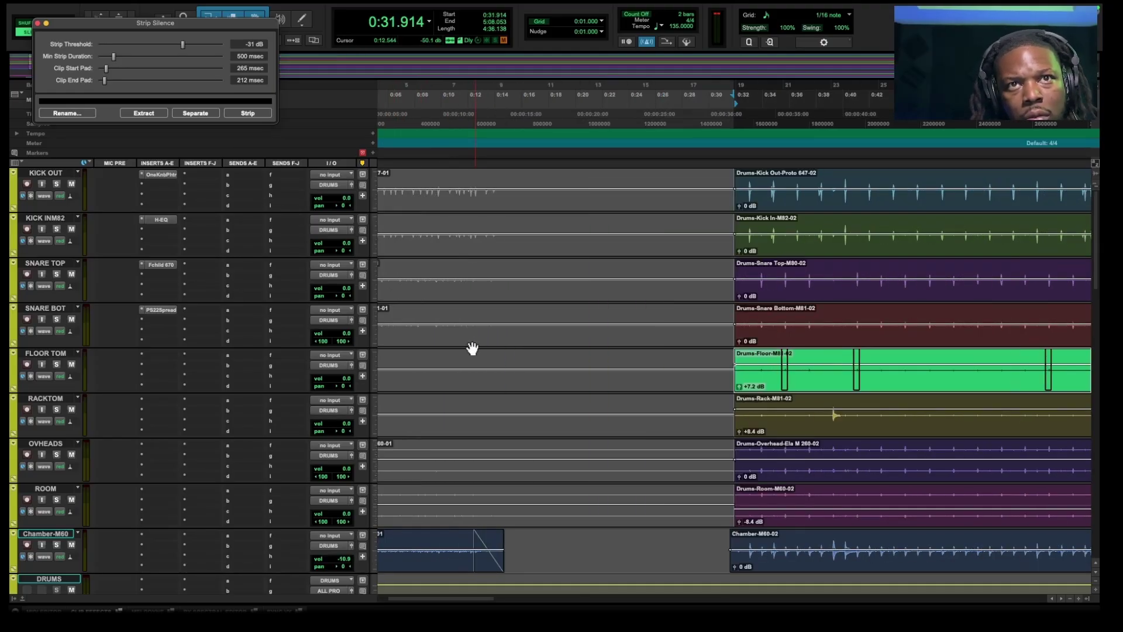
scroll(799, 393, "right", 10)
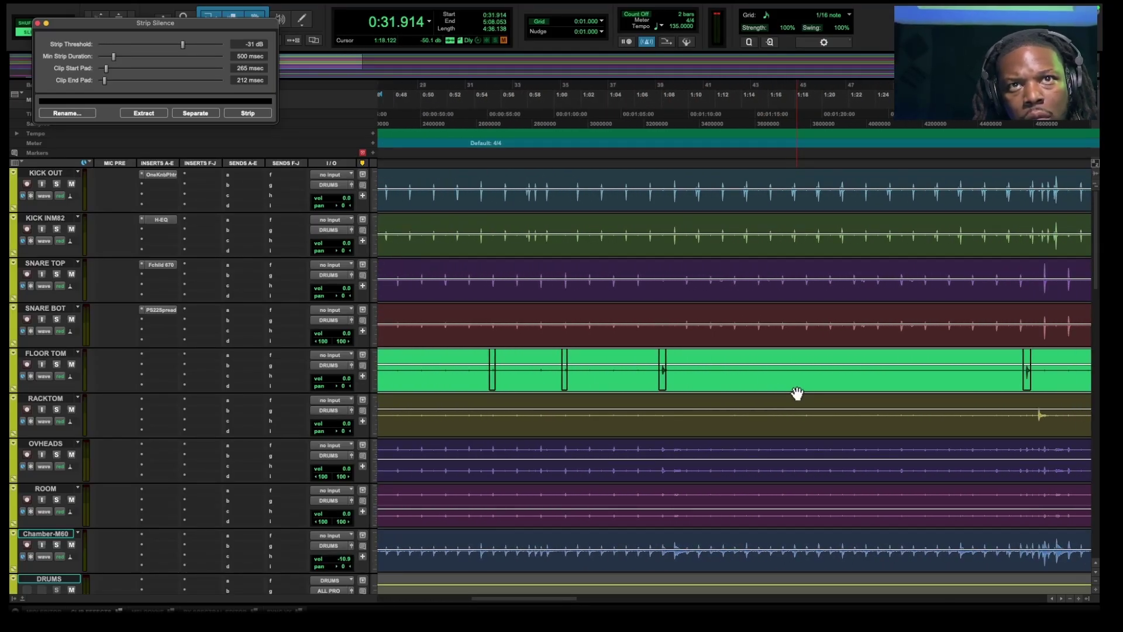
scroll(797, 393, "right", 8)
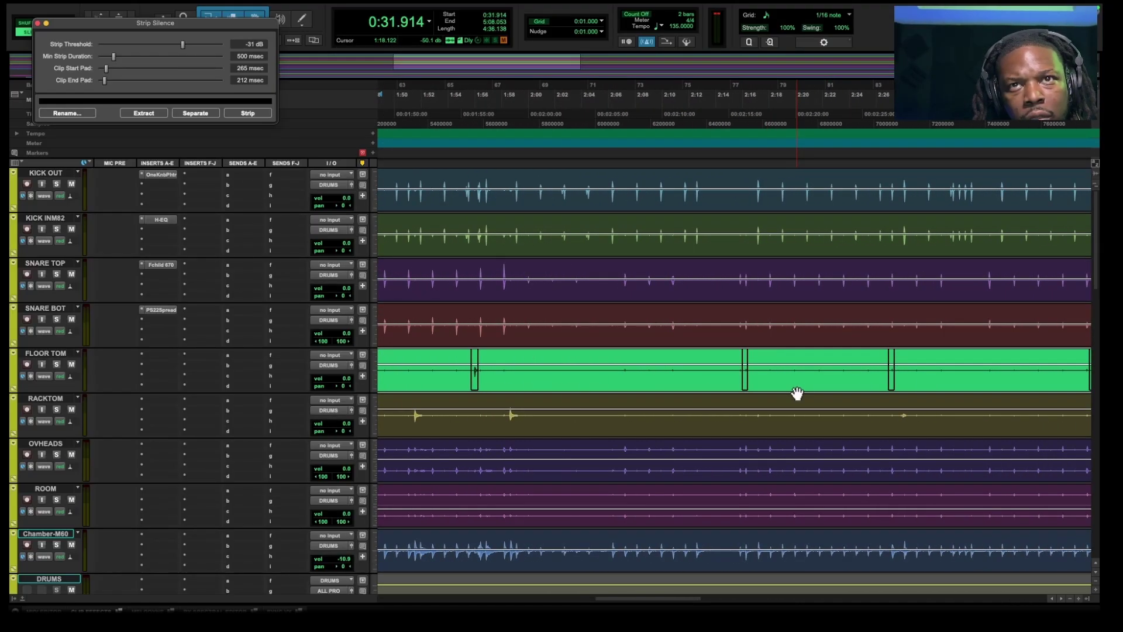
scroll(797, 393, "right", 10)
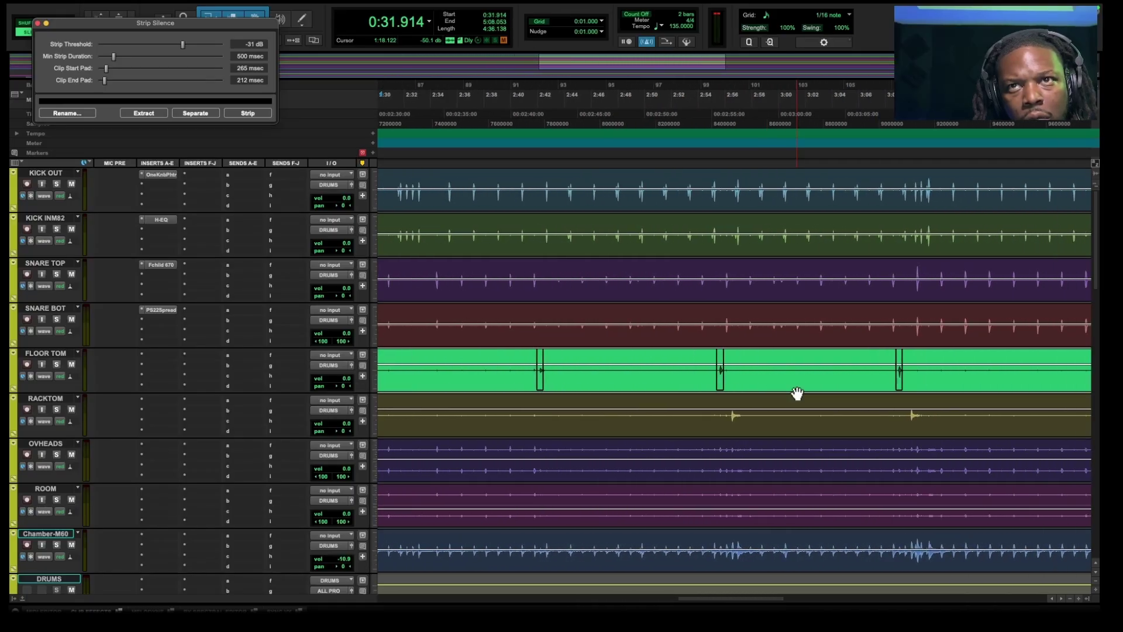
scroll(798, 393, "right", 15)
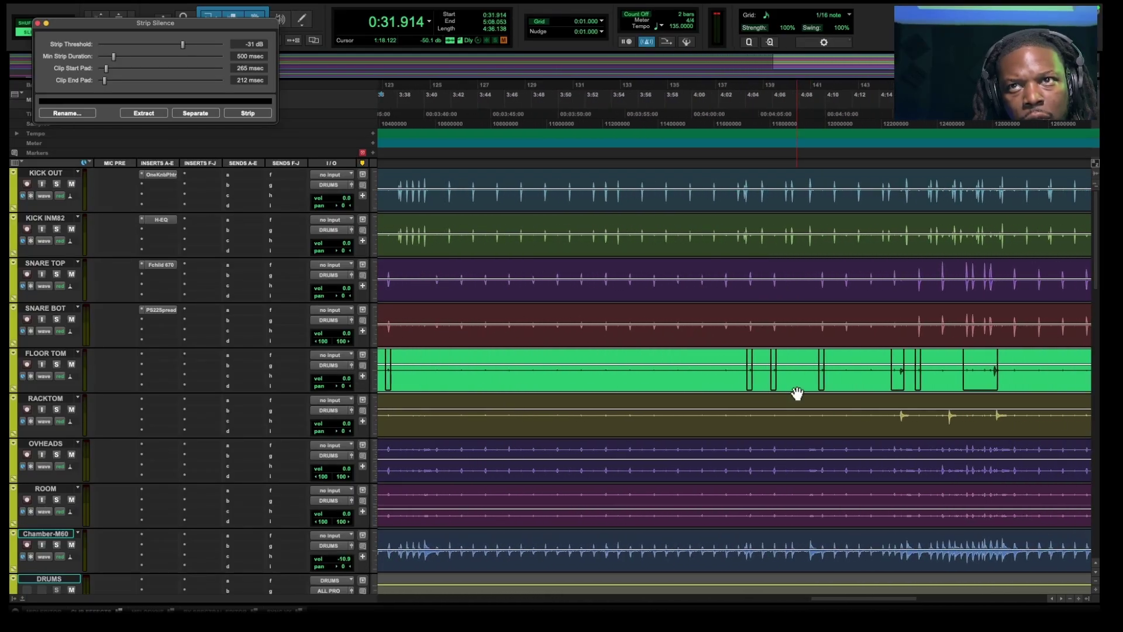
scroll(797, 394, "right", 9)
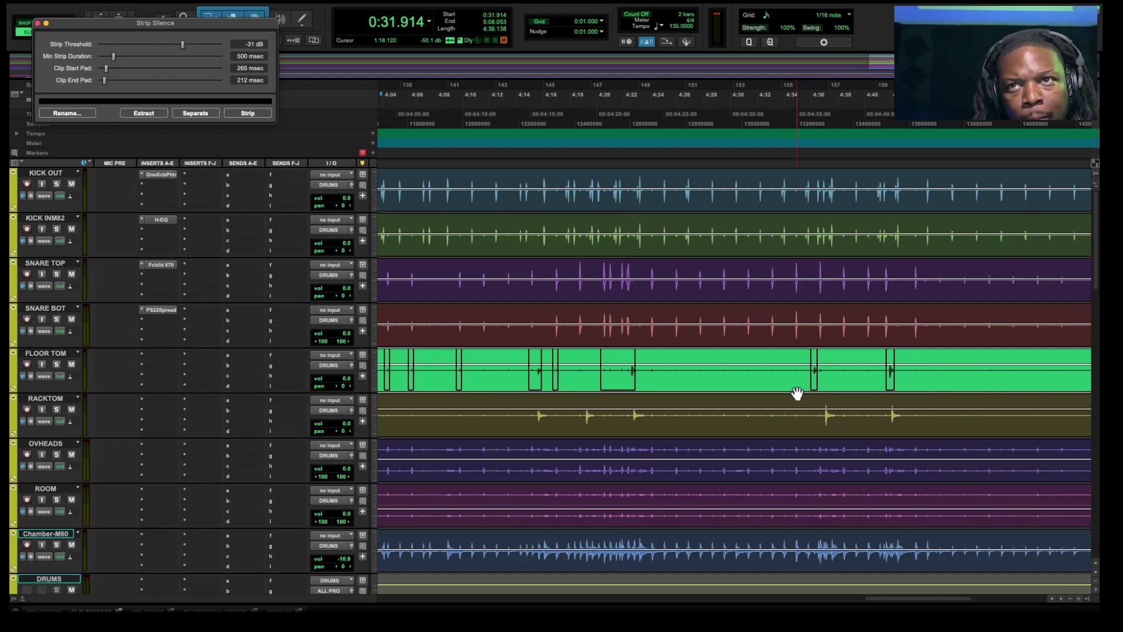
scroll(798, 393, "left", 20)
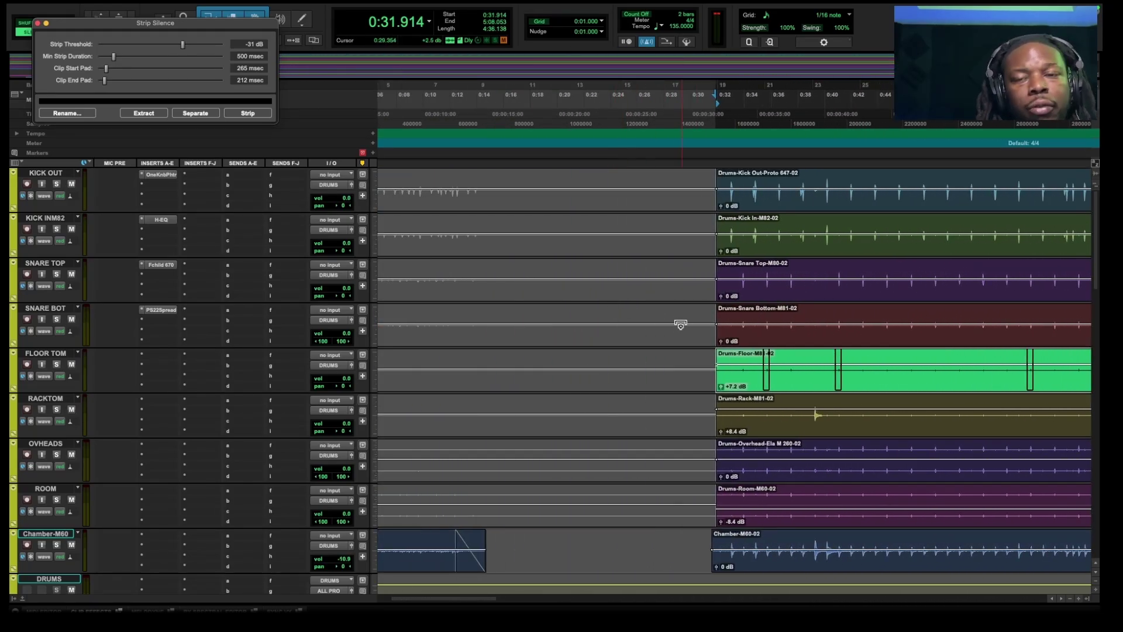
scroll(716, 341, "right", 5)
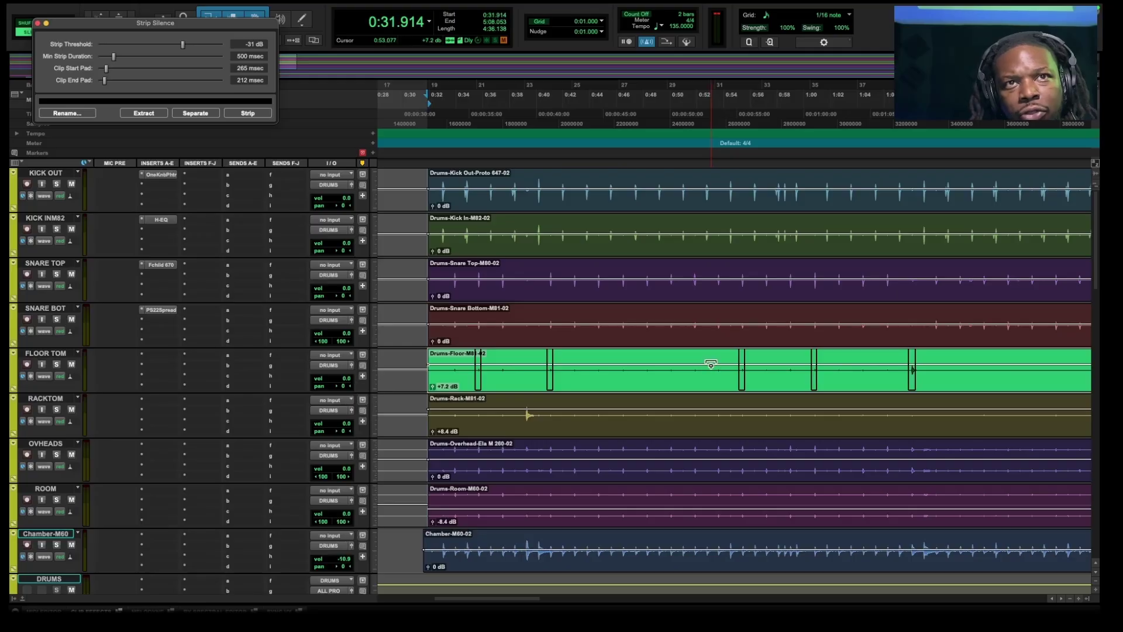
scroll(752, 397, "down", 2)
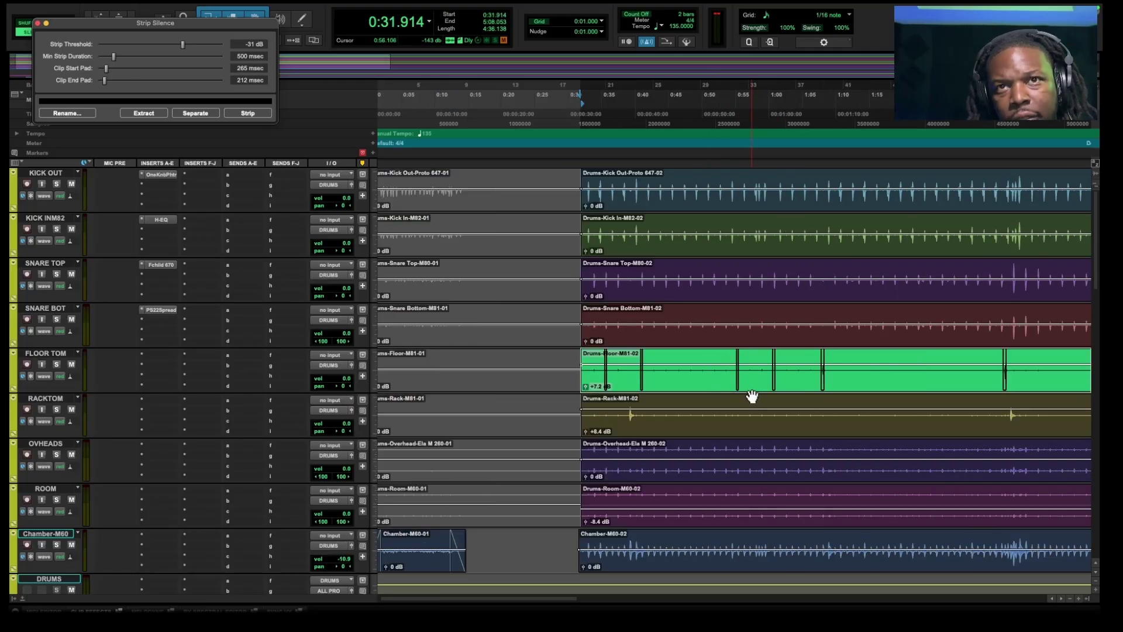
left_click(263, 116)
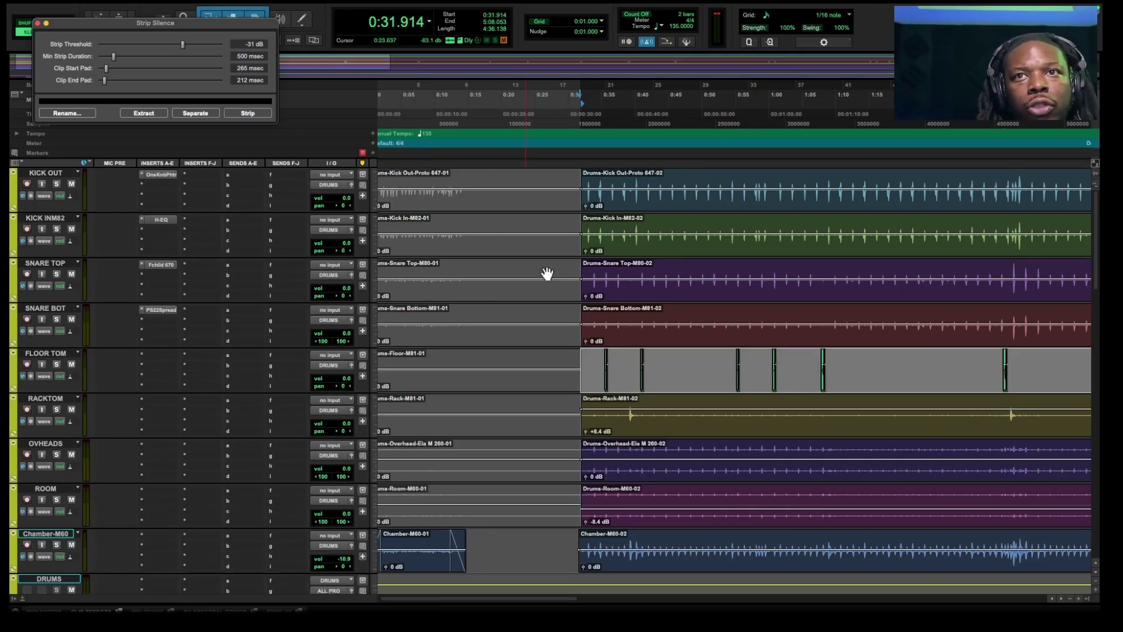
- Inspect the separated FLOOR TOM hits and look over the instrument, vocal and drum tracks in the session
left_click(704, 370)
key("ctrl+bracketright")
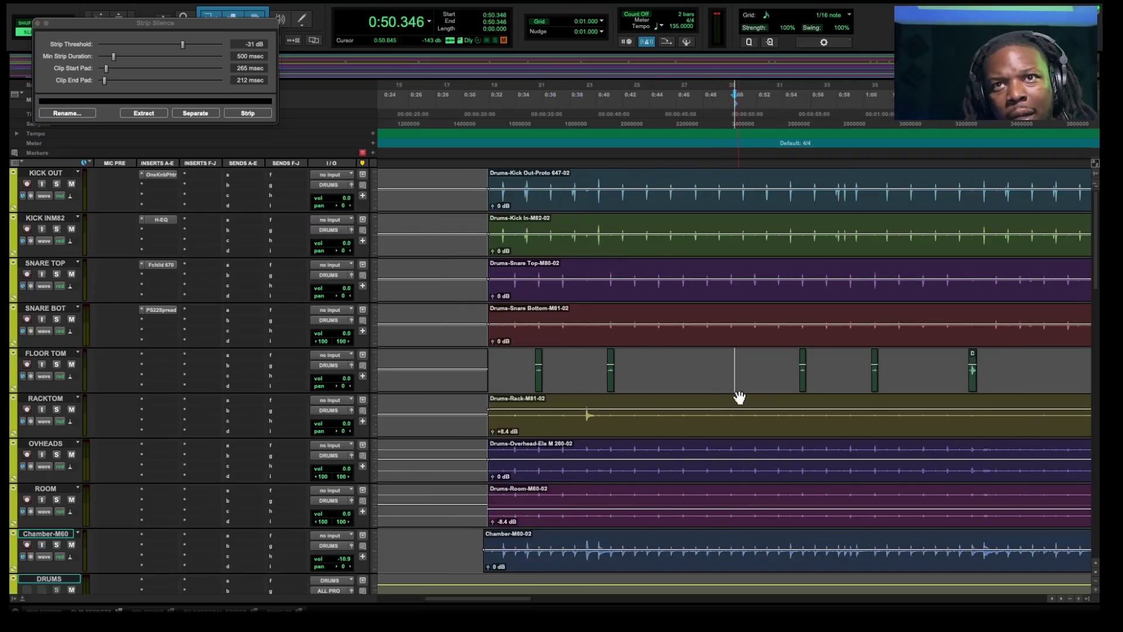
key("ctrl+bracketleft")
key("ctrl+bracketleft")
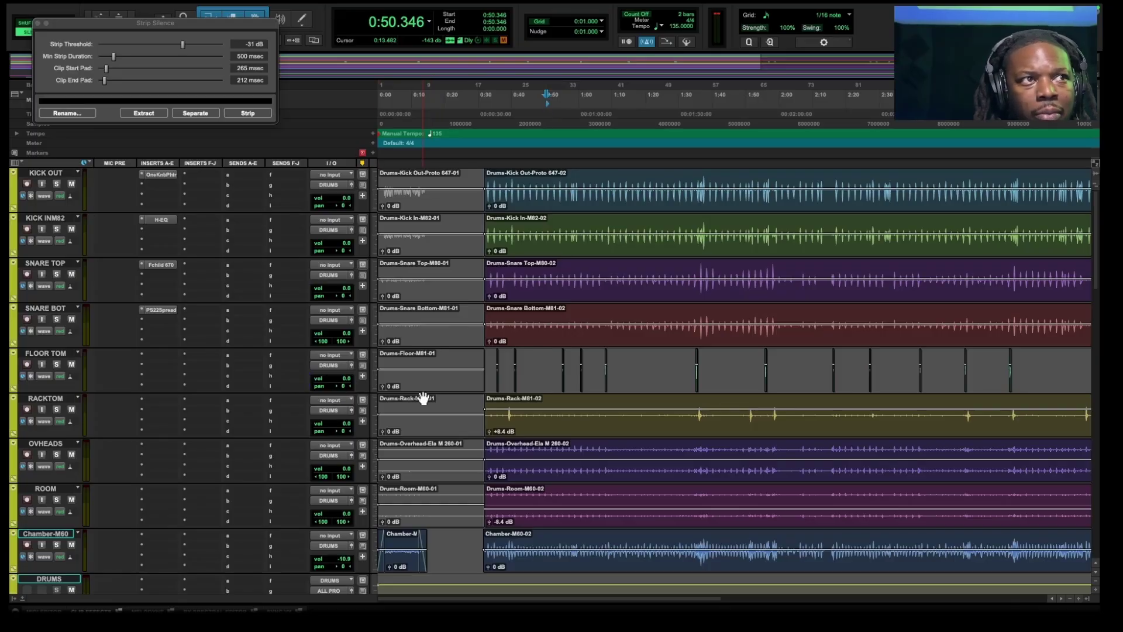
scroll(544, 447, "down", 10)
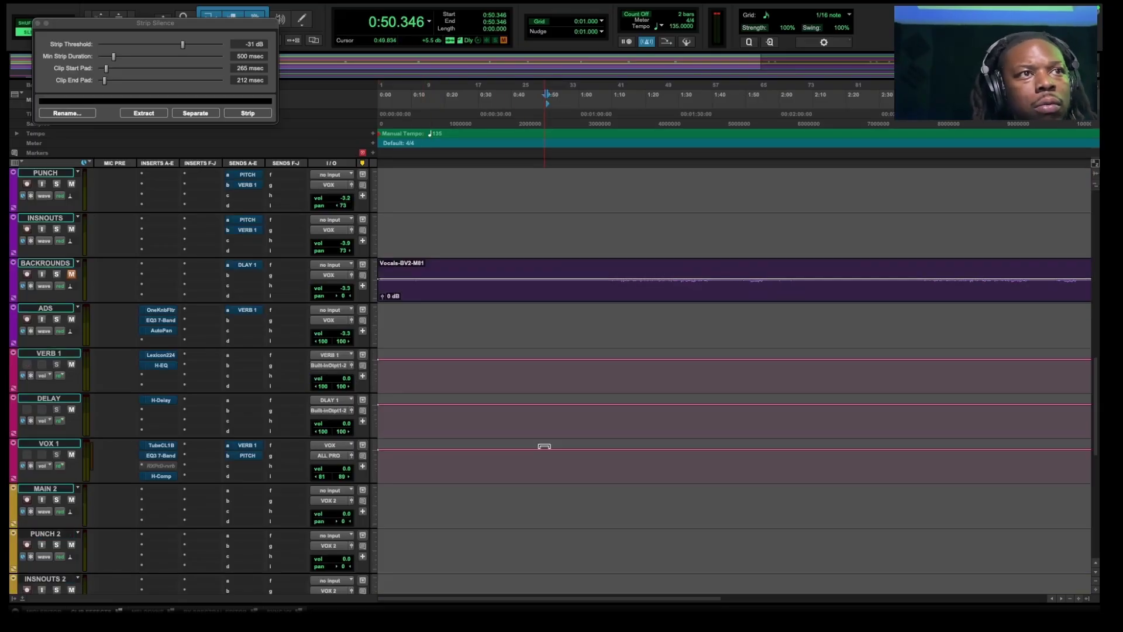
scroll(544, 446, "up", 8)
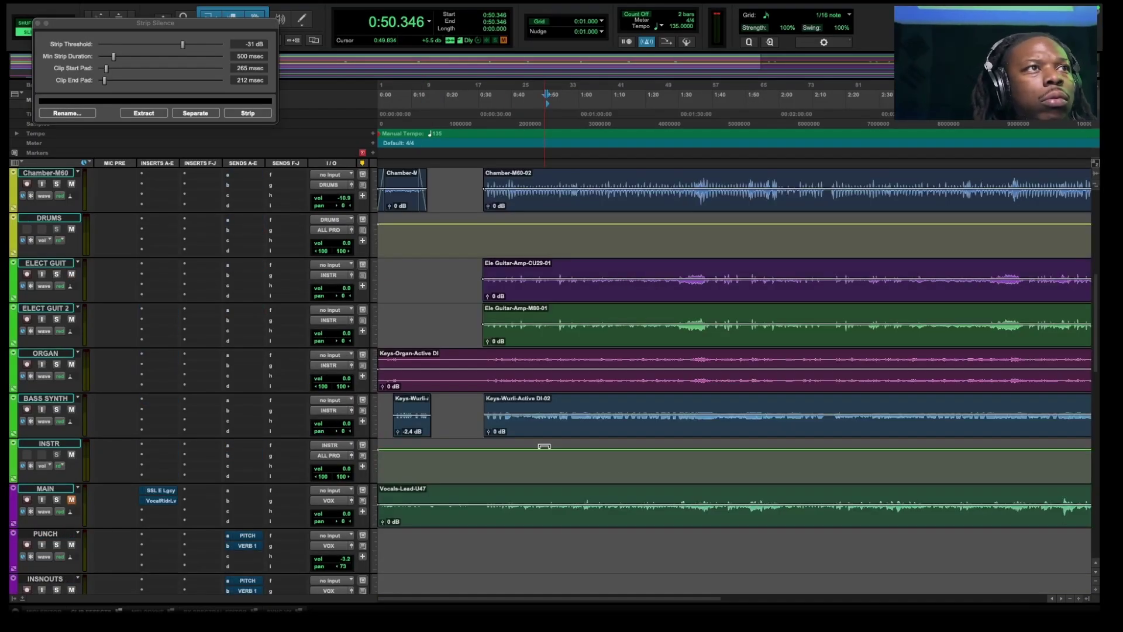
scroll(544, 446, "up", 1)
scroll(544, 447, "up", 1)
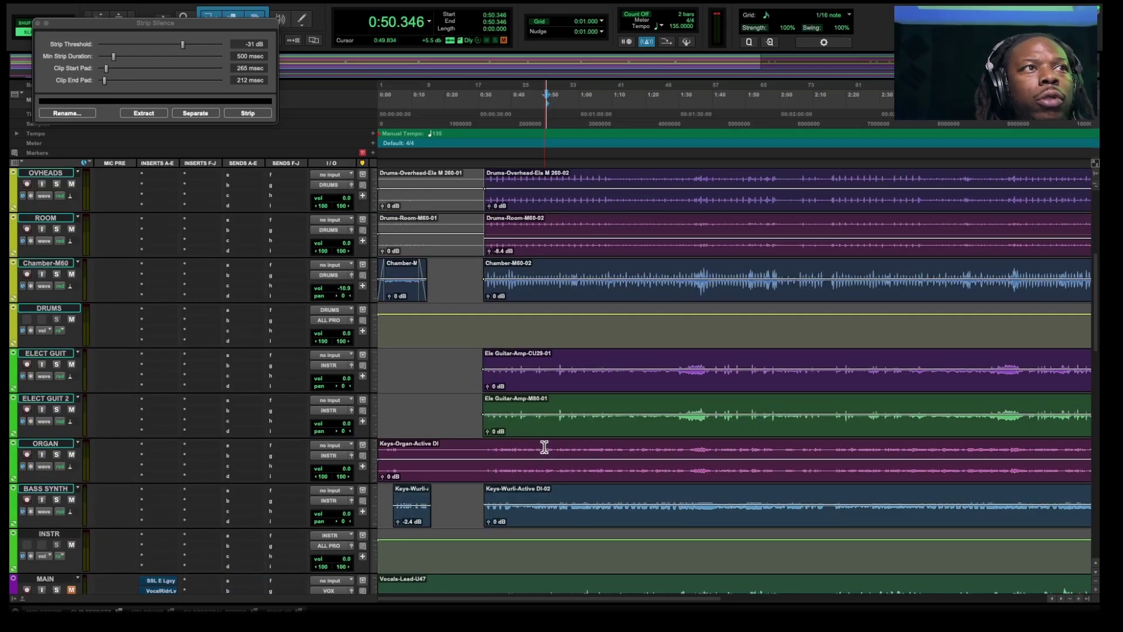
scroll(544, 446, "up", 1)
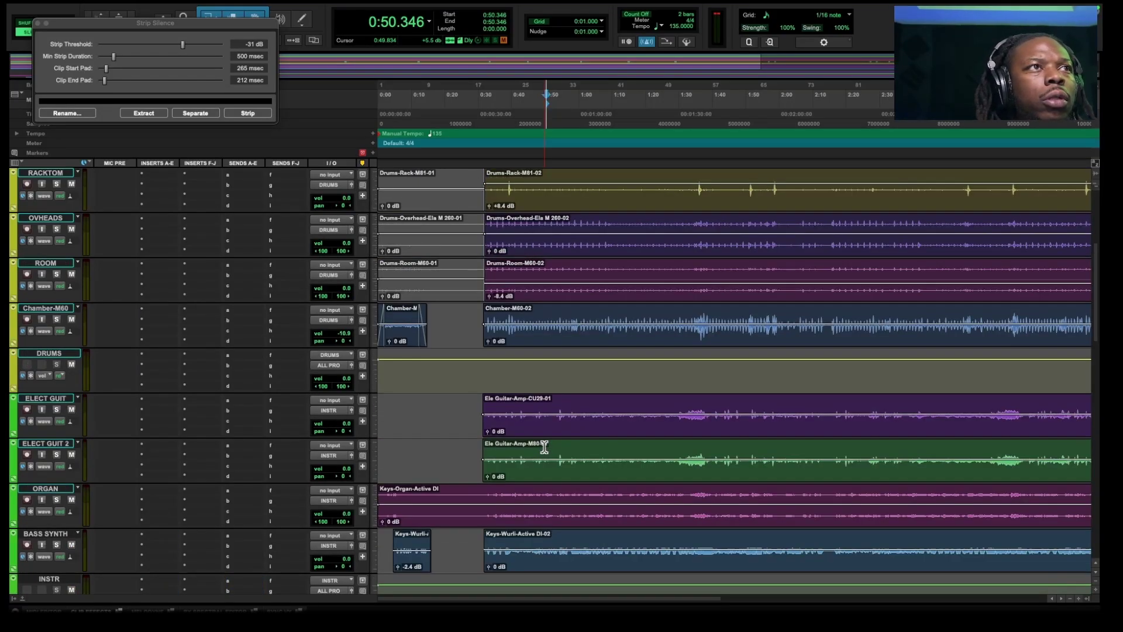
scroll(544, 446, "up", 1)
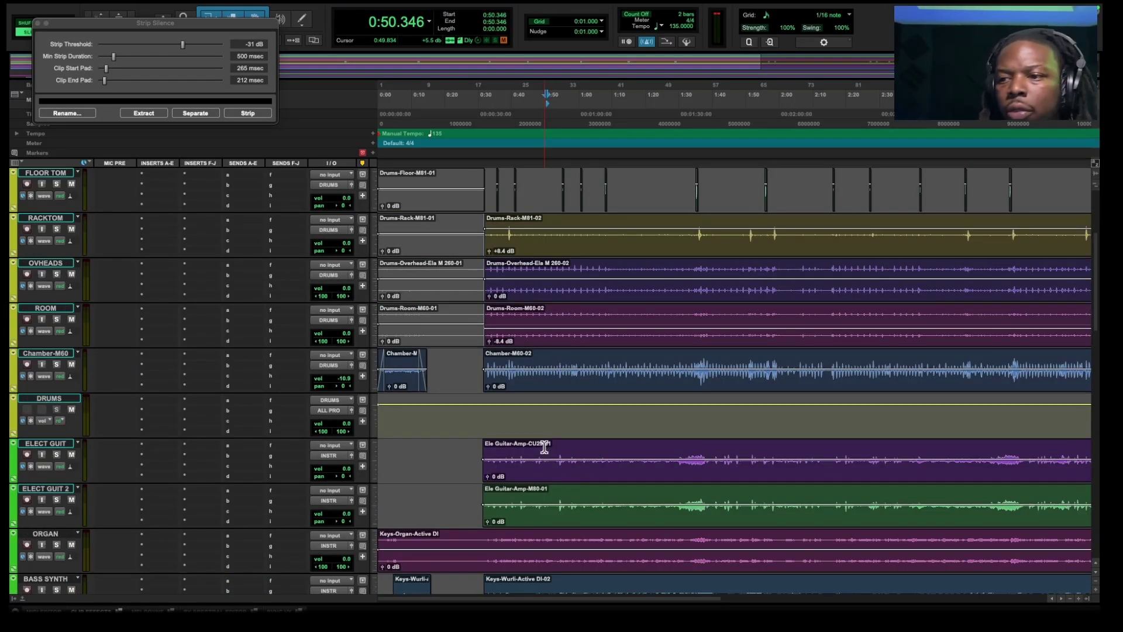
scroll(468, 275, "down", 6)
scroll(494, 254, "up", 8)
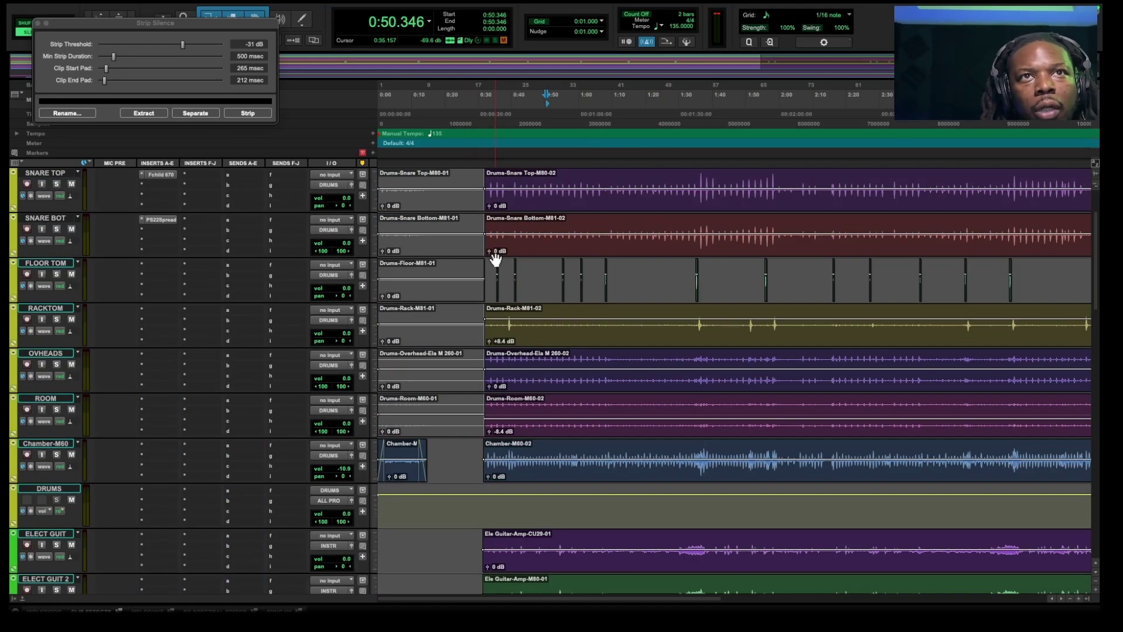
- Check the detected hits along the main RACKTOM clip and strip its silence with the same Strip Silence settings
left_click(572, 341)
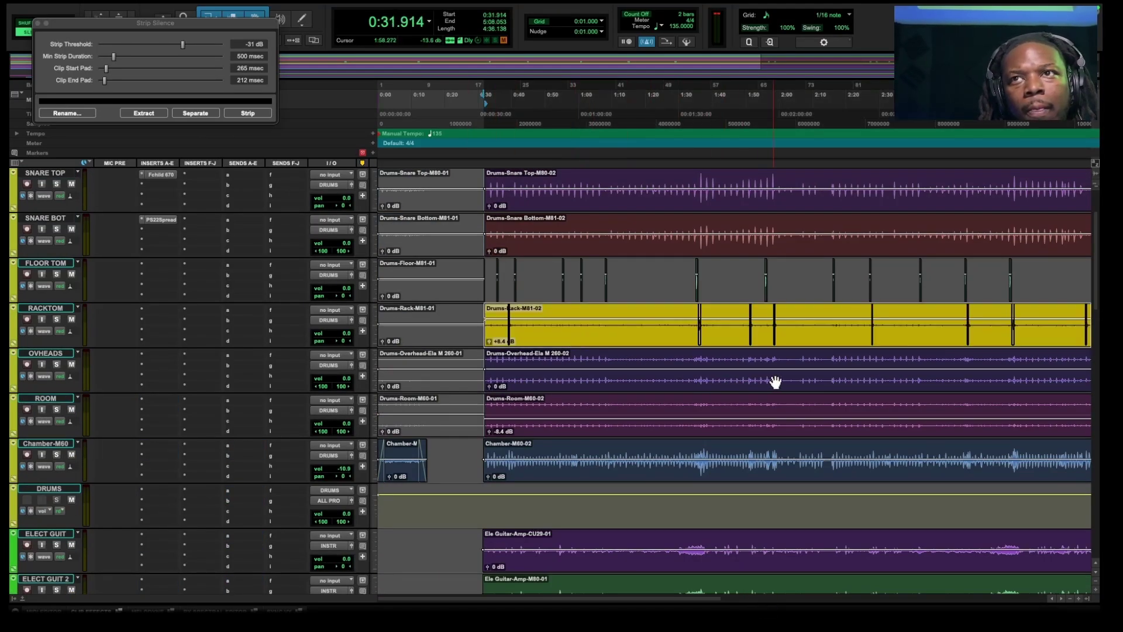
key("super+bracketright")
key("super+bracketright")
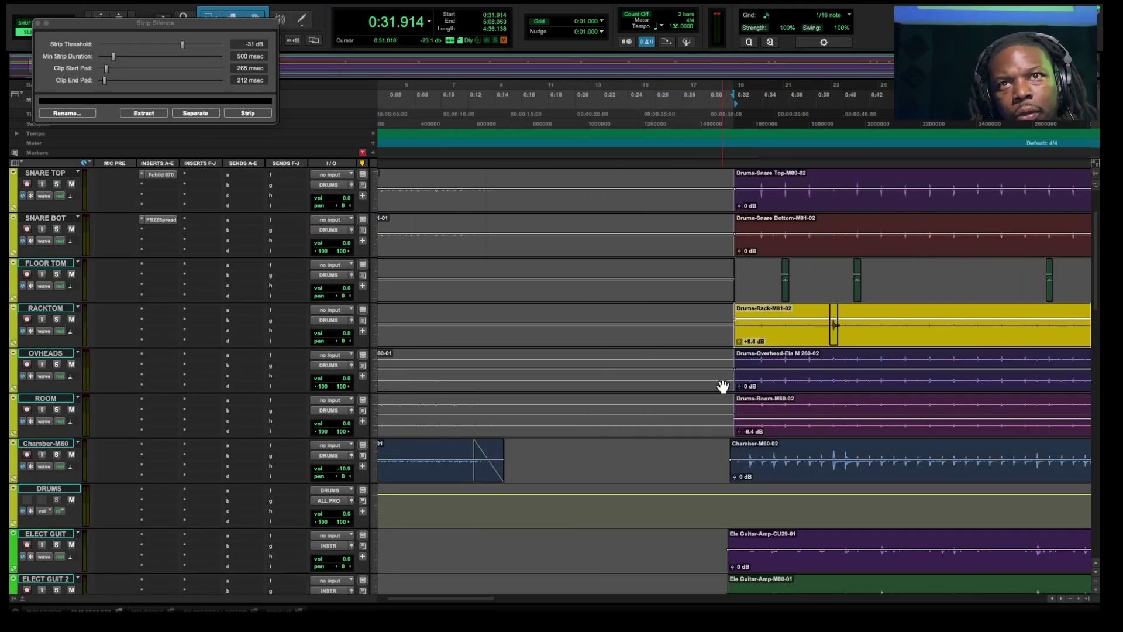
scroll(723, 387, "right", 15)
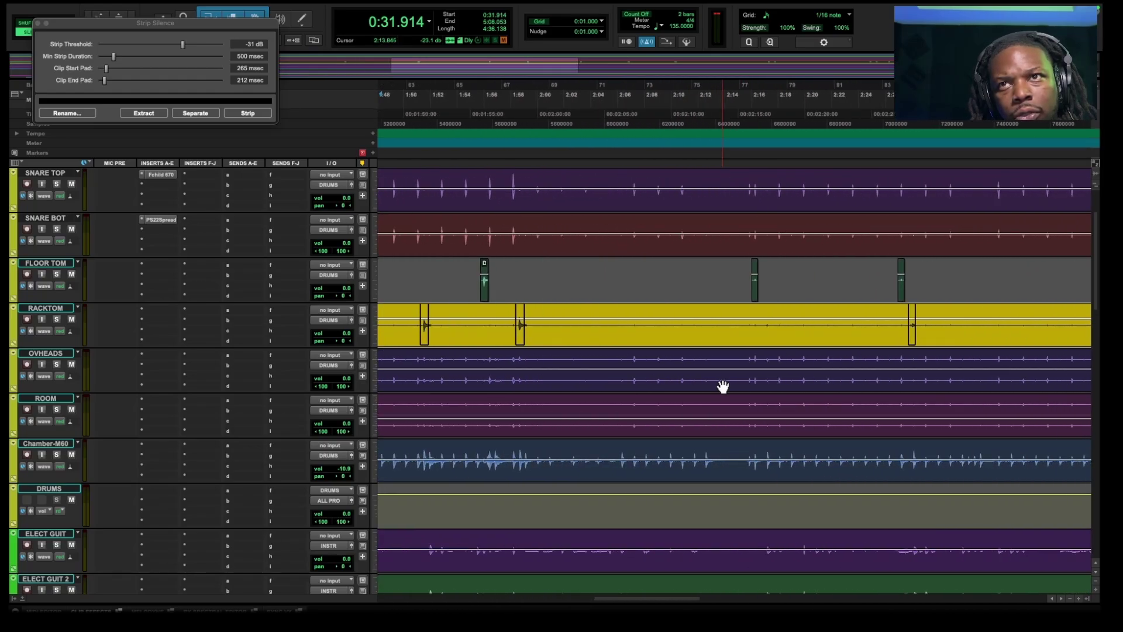
scroll(723, 386, "right", 20)
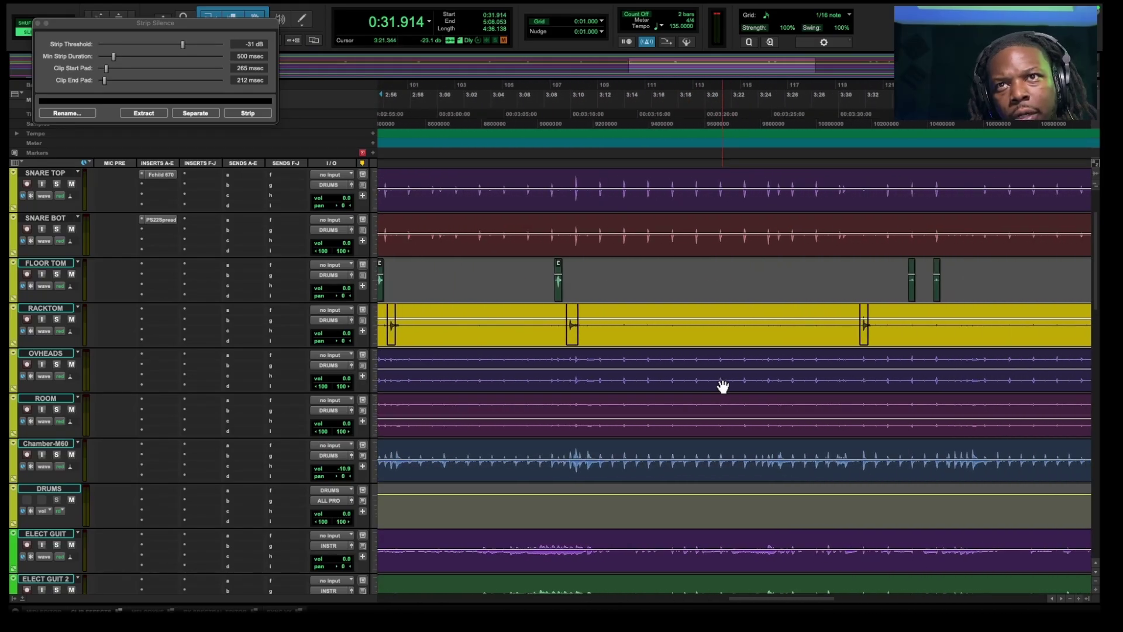
scroll(723, 386, "right", 20)
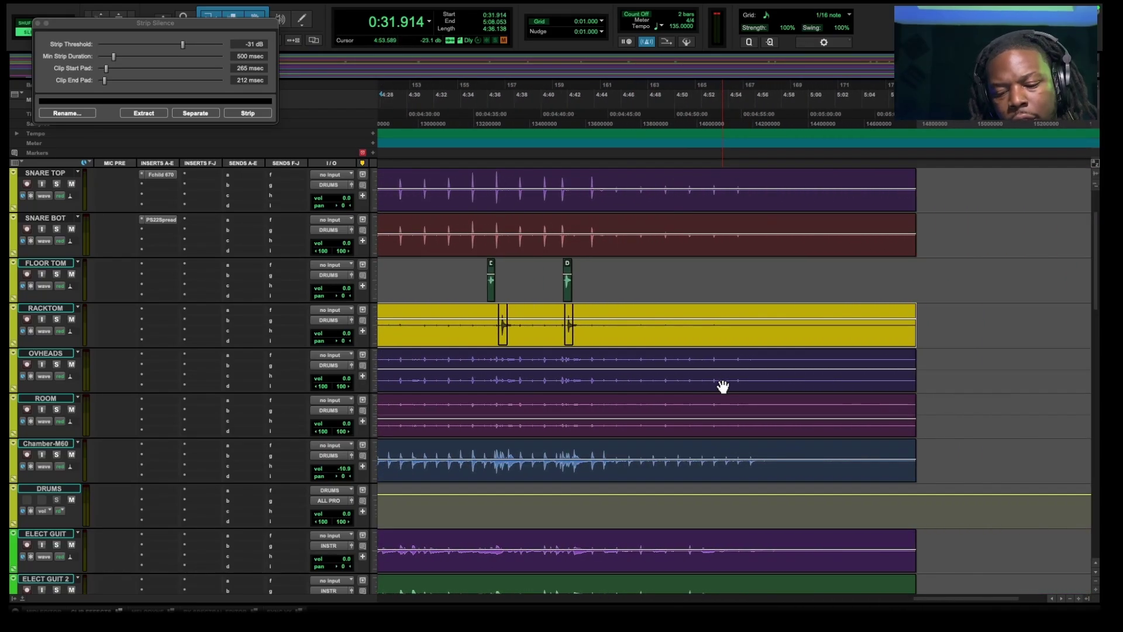
scroll(723, 386, "down", 3)
left_click(268, 115)
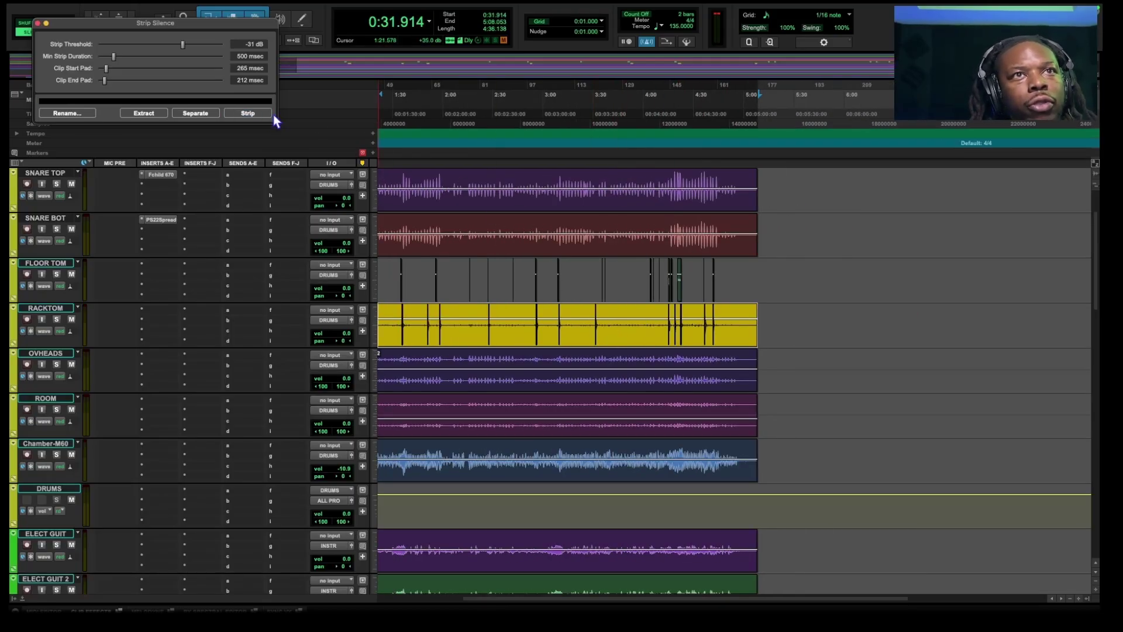
scroll(837, 321, "down", 2)
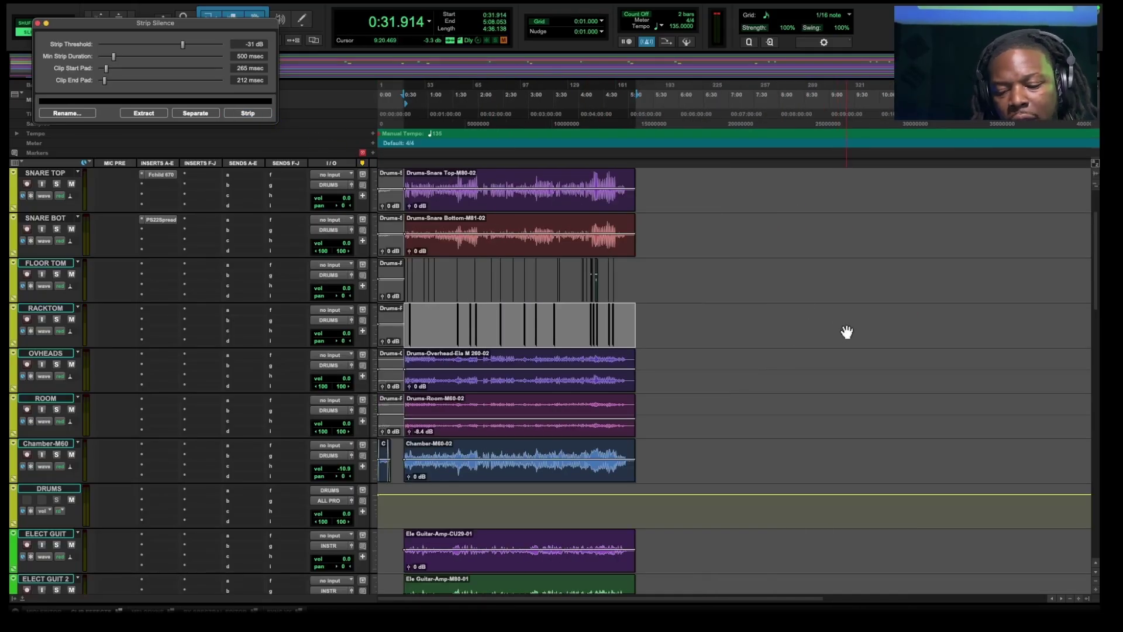
scroll(847, 332, "up", 5)
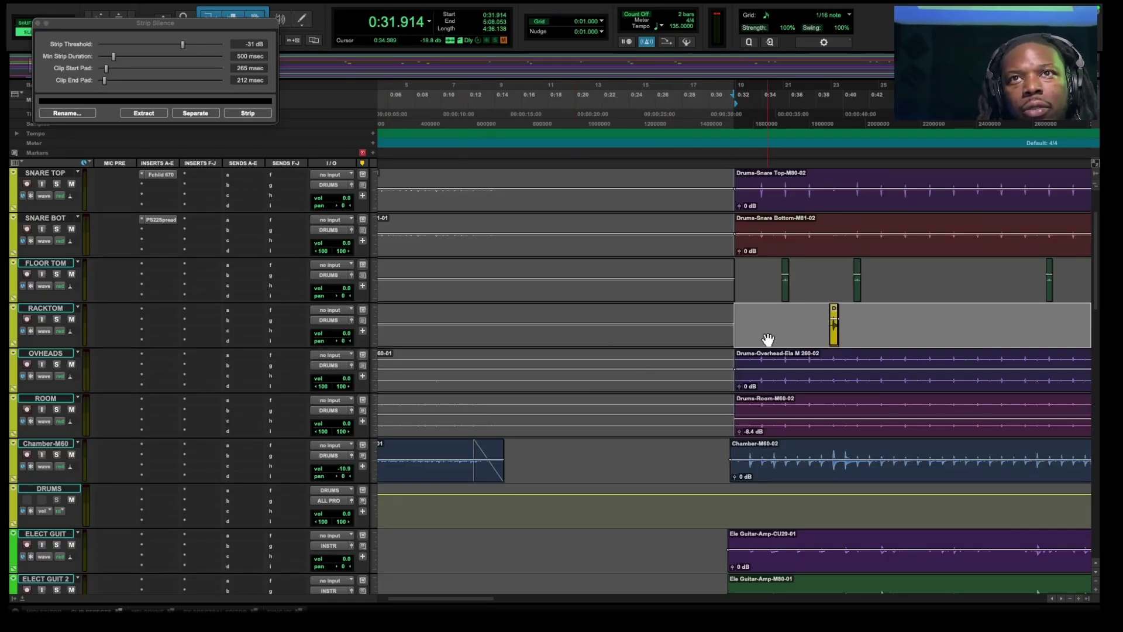
left_click(161, 267)
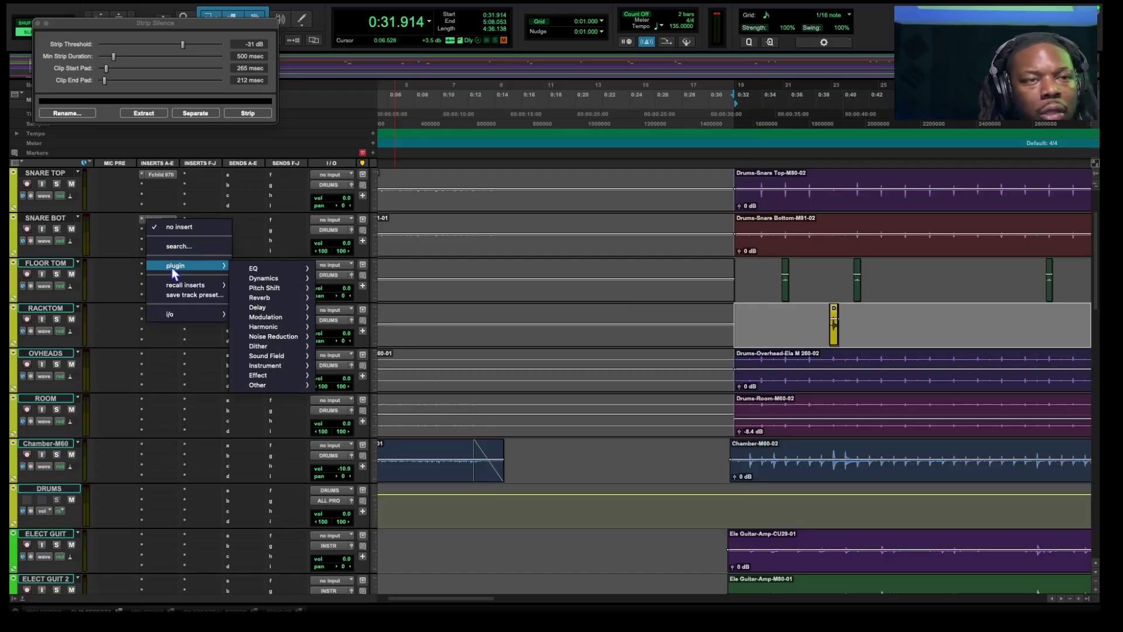
left_click(760, 279)
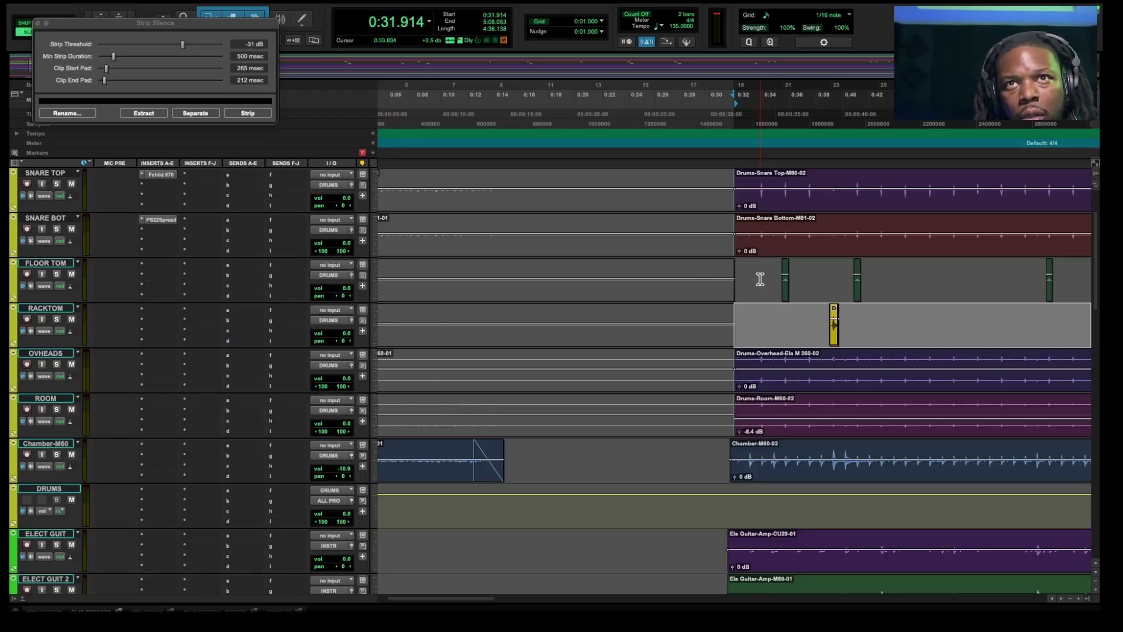
key("r")
key("r")
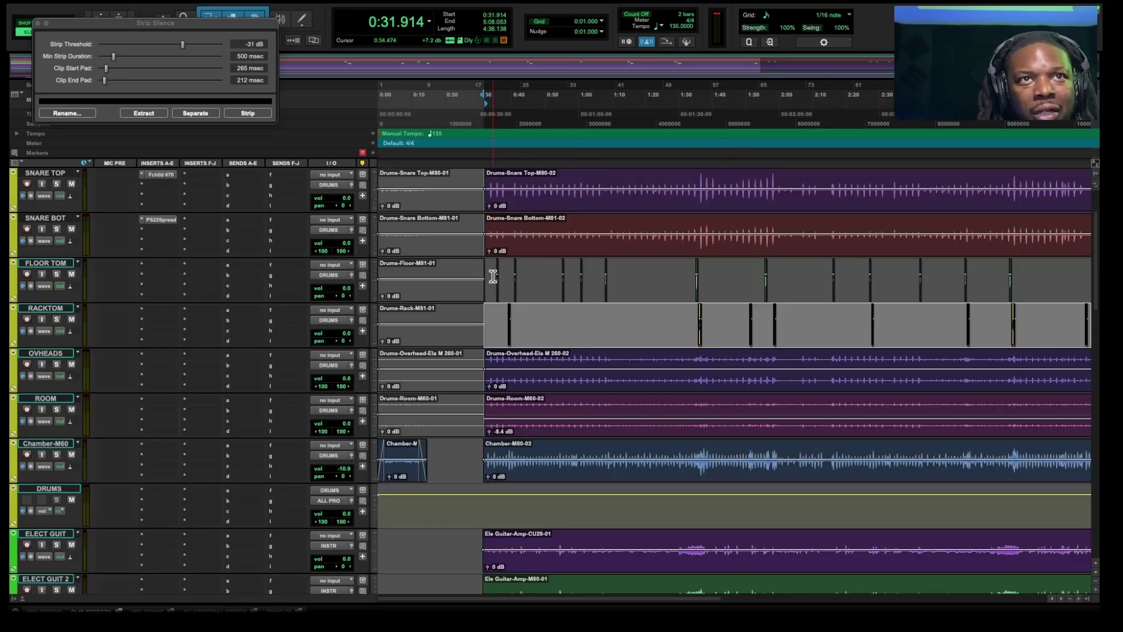
- Play back the stripped FLOOR TOM and RACKTOM hits from about 0:34 and again from about 4:02
left_click(609, 323)
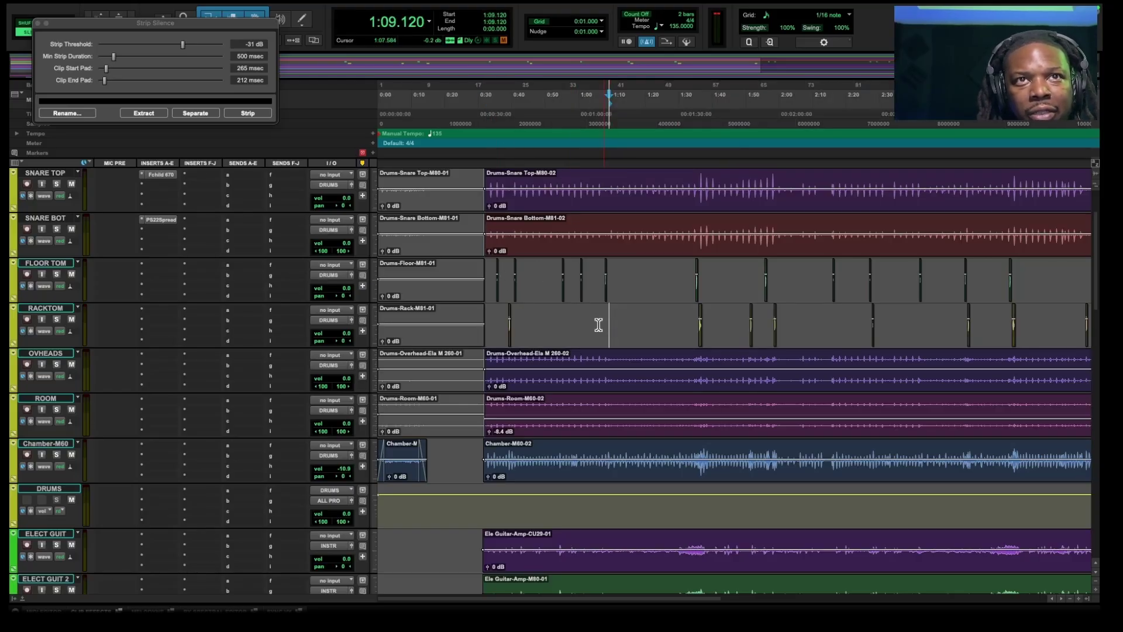
left_click(492, 278)
key("space")
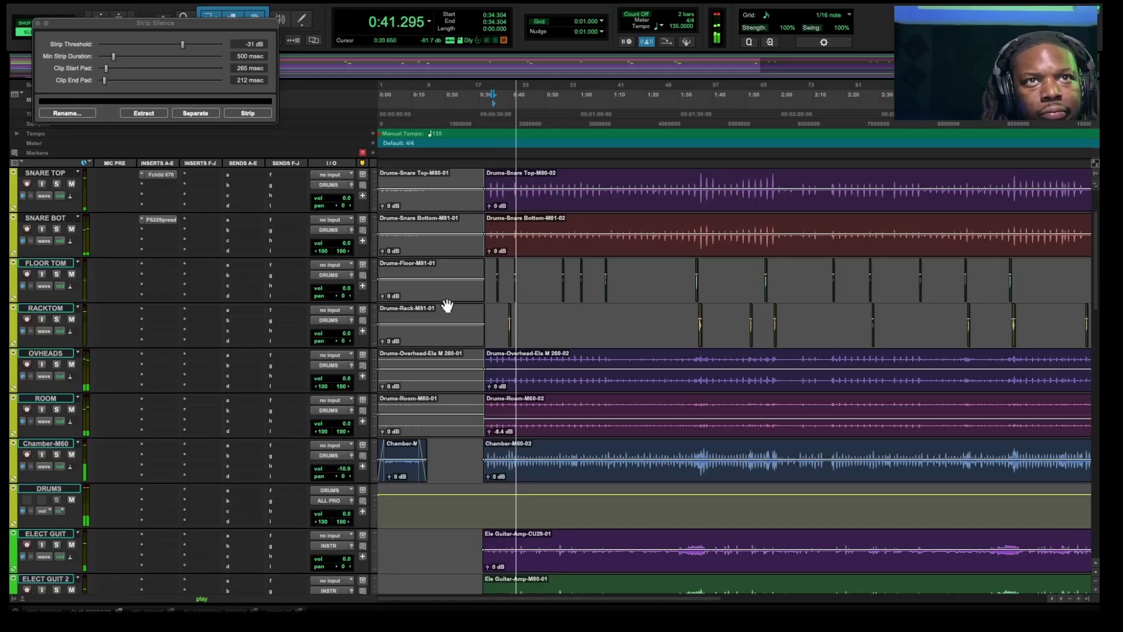
scroll(677, 336, "right", 5)
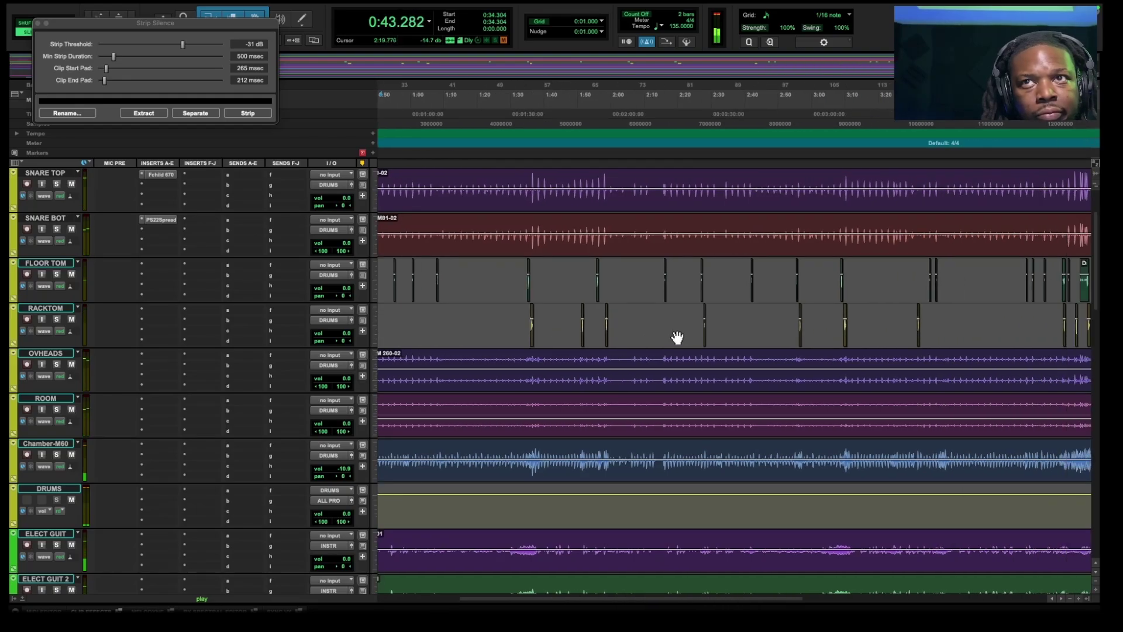
scroll(684, 336, "right", 3)
left_click(966, 269)
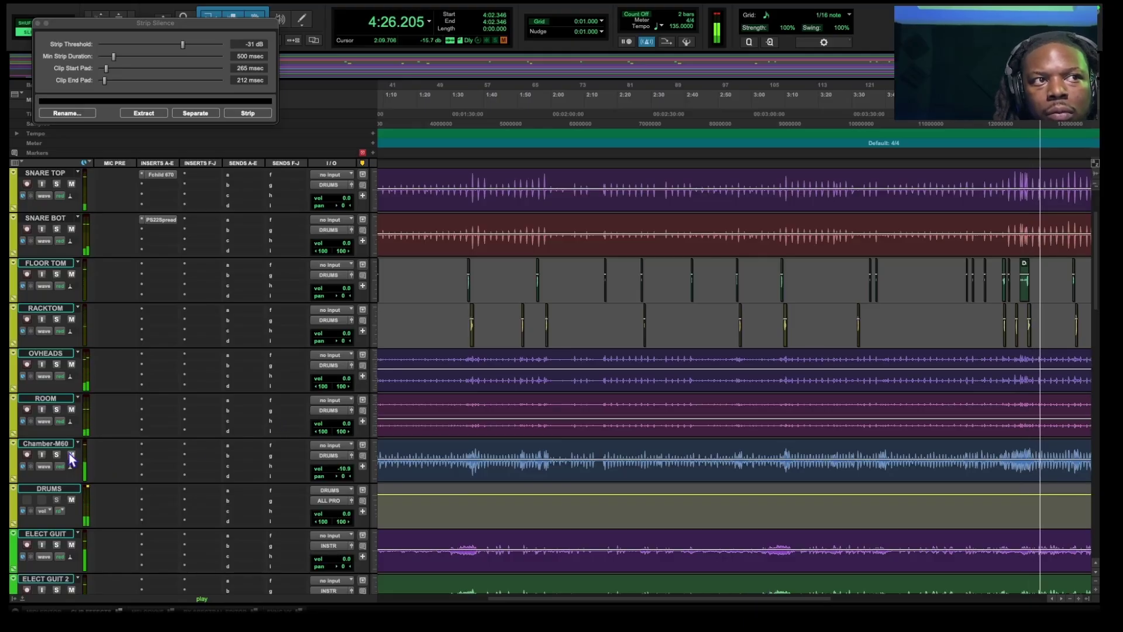
key("space")
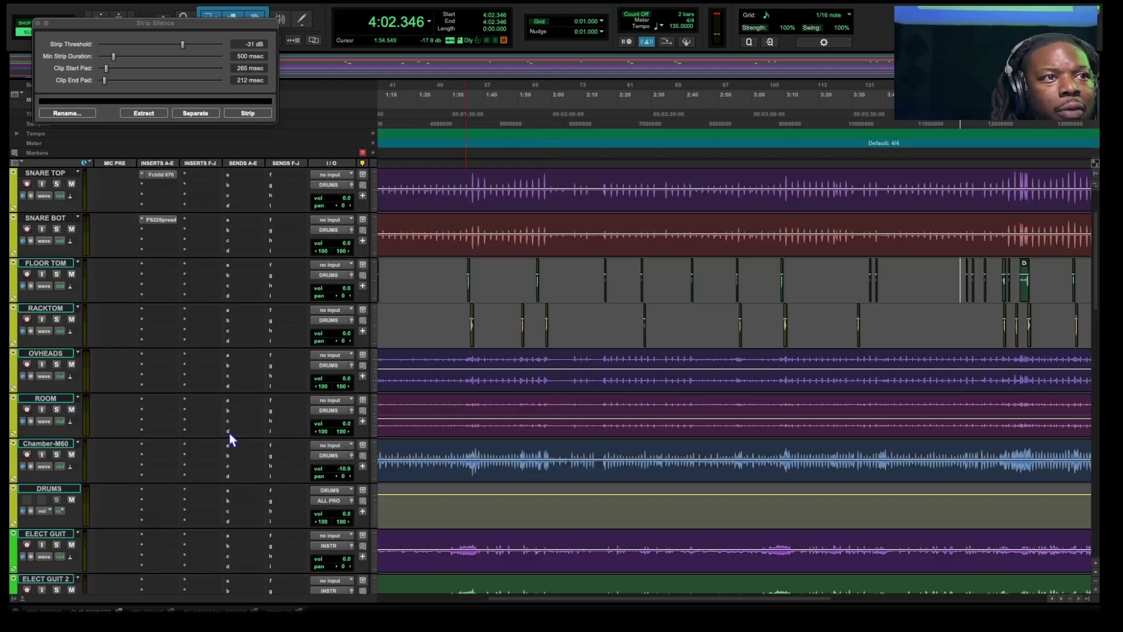
- Insert the stereo multichannel UAD SSL G Bus Compressor on the DRUMS track
left_click(163, 491)
mouse_move(164, 491)
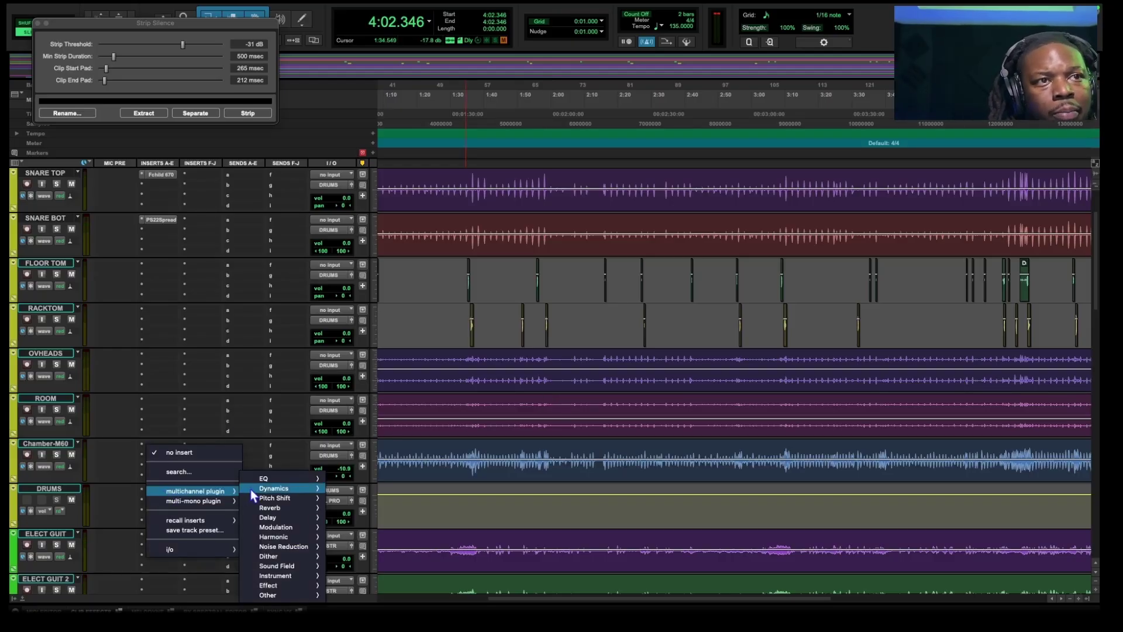
mouse_move(290, 490)
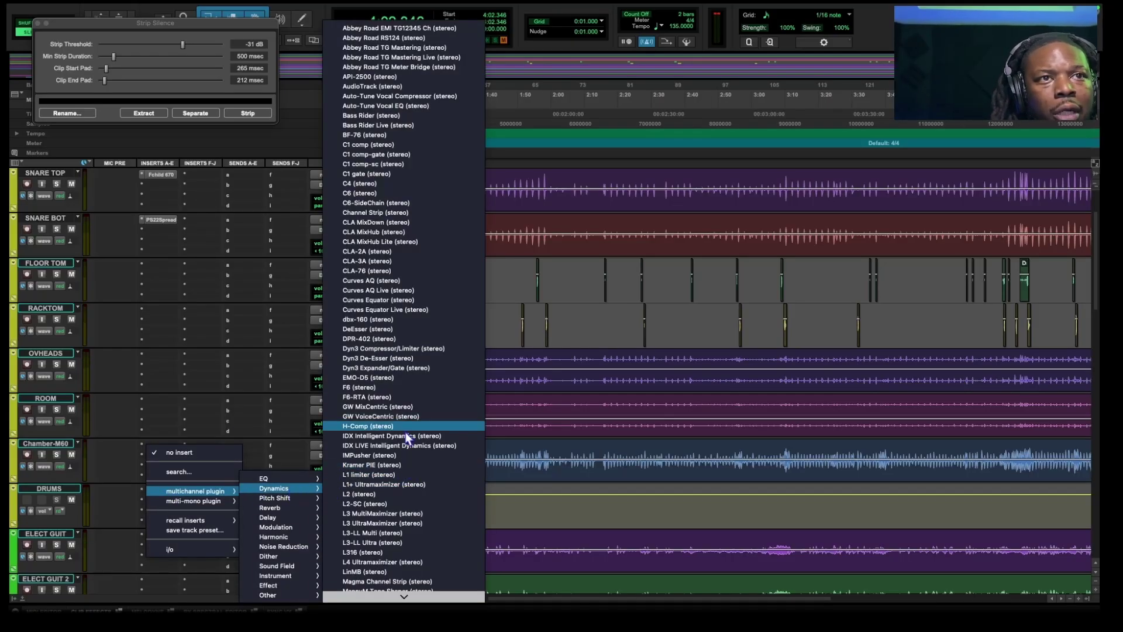
scroll(398, 454, "down", 3)
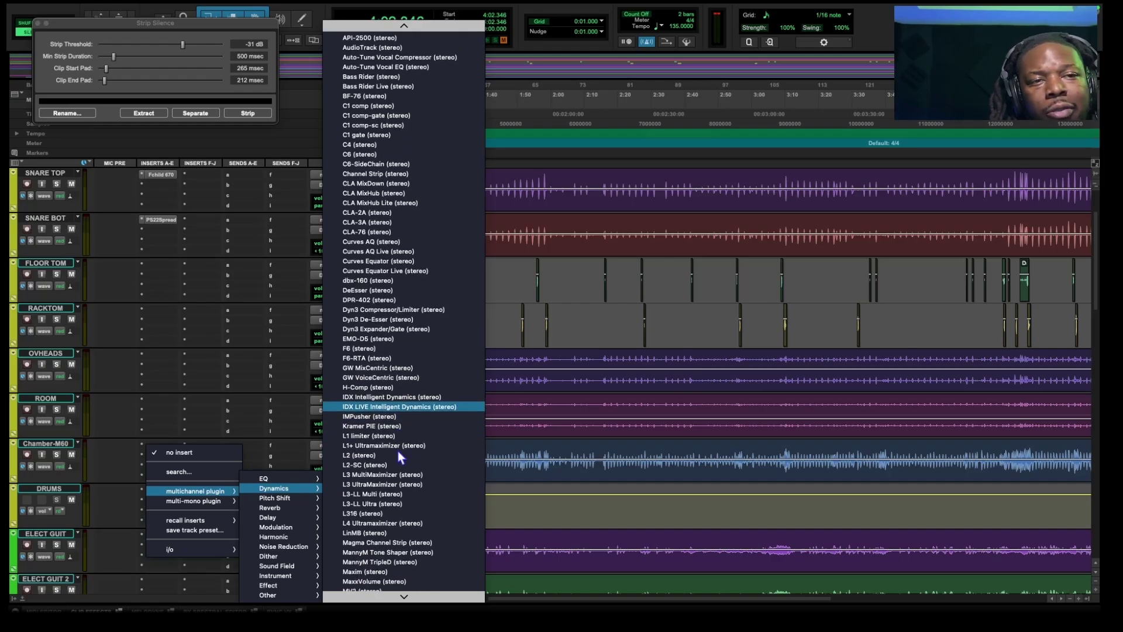
scroll(398, 451, "down", 10)
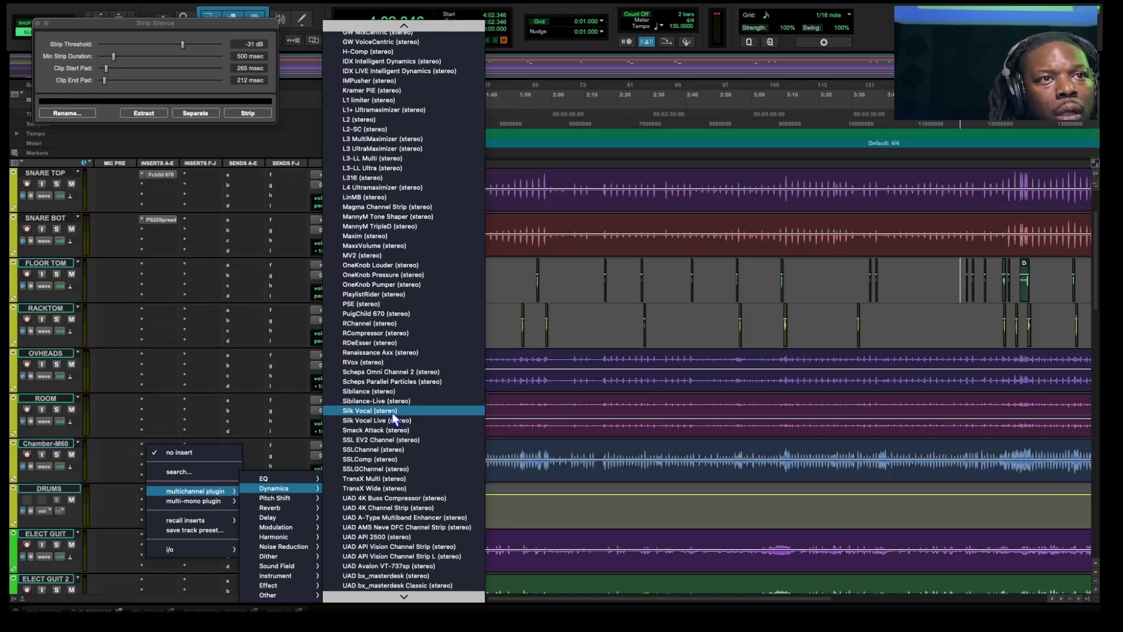
scroll(392, 412, "down", 3)
scroll(393, 417, "down", 10)
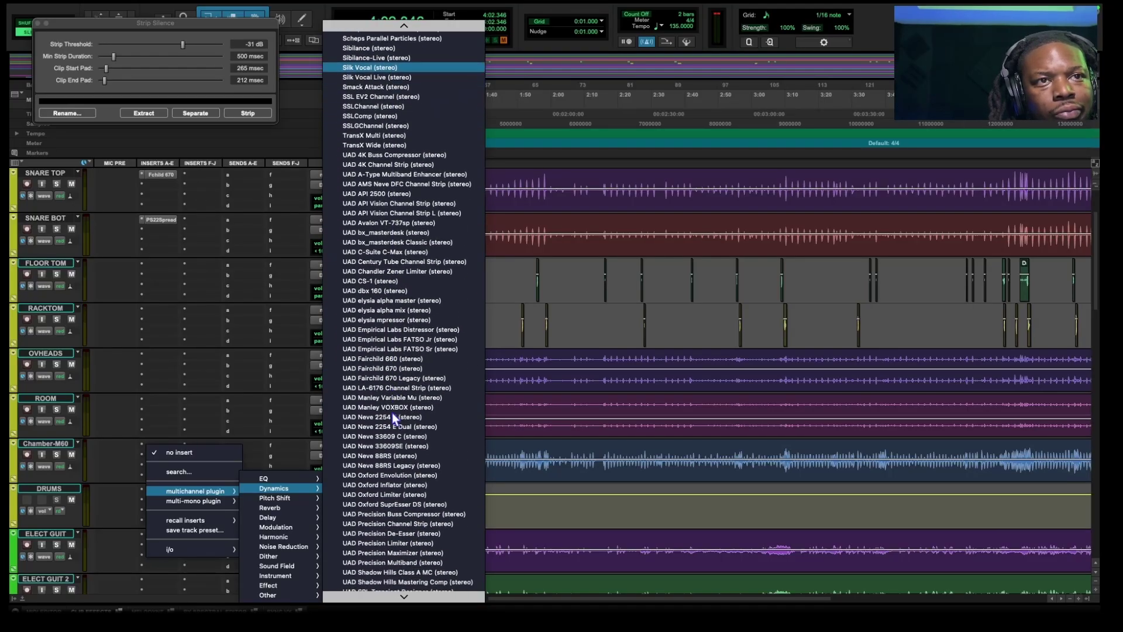
scroll(394, 418, "down", 1)
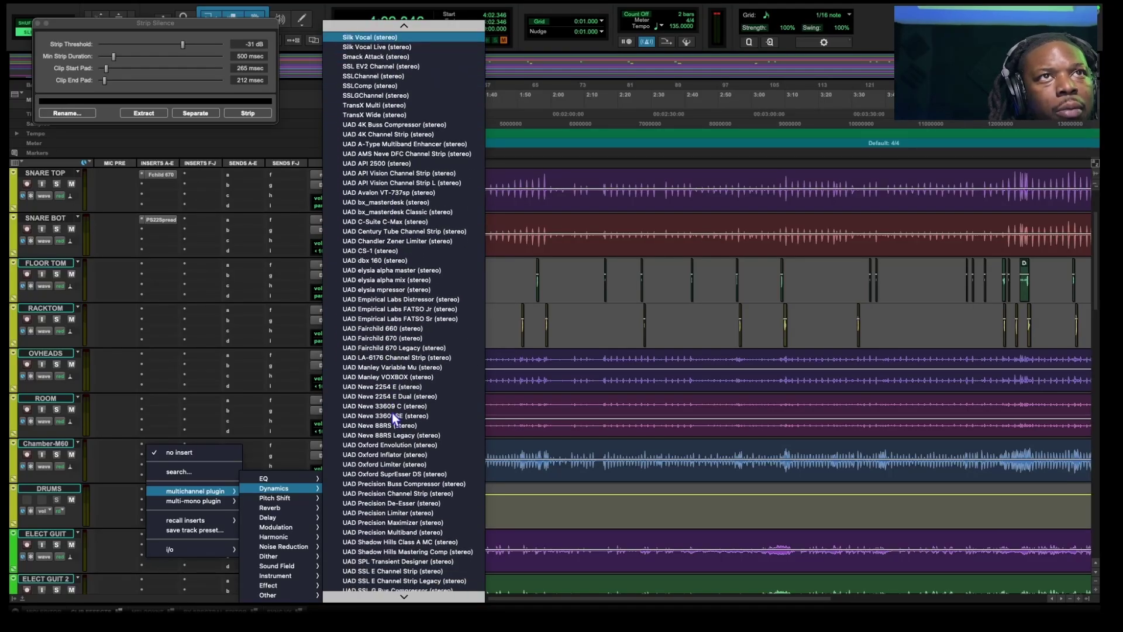
scroll(392, 412, "down", 3)
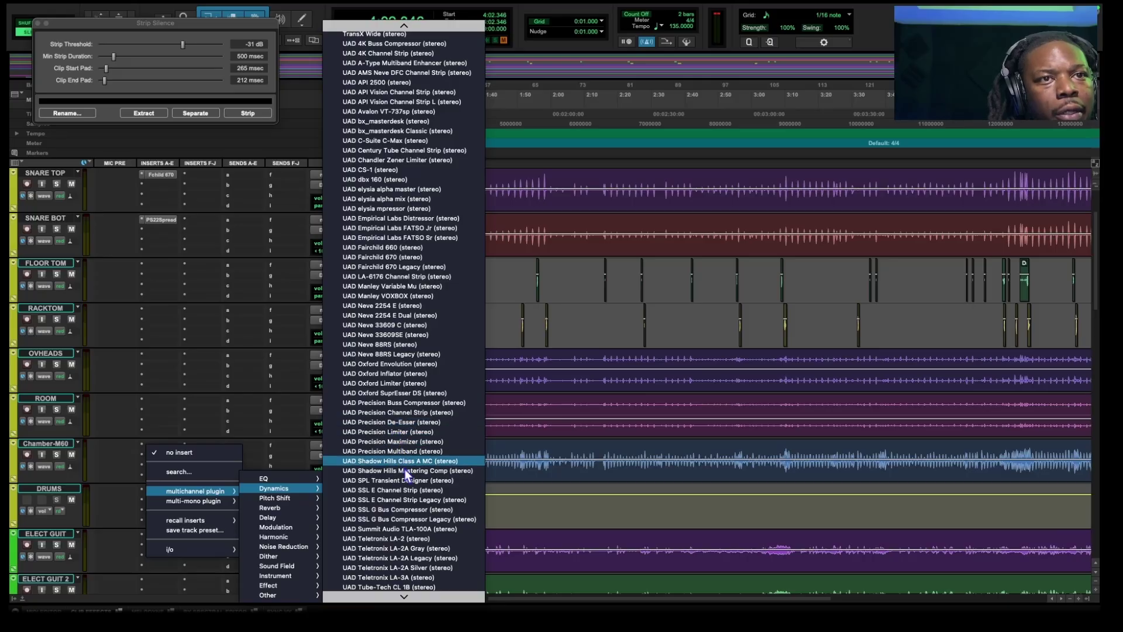
left_click(385, 511)
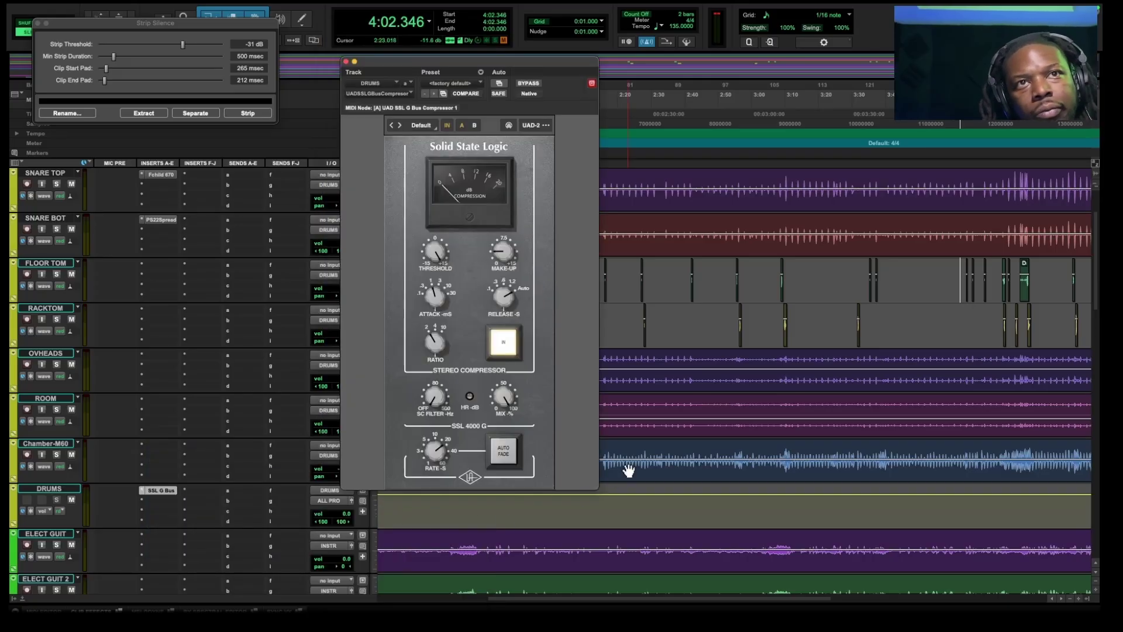
- Select the main SNARE TOP clip, start playback from its beginning and close the Strip Silence window
key("space")
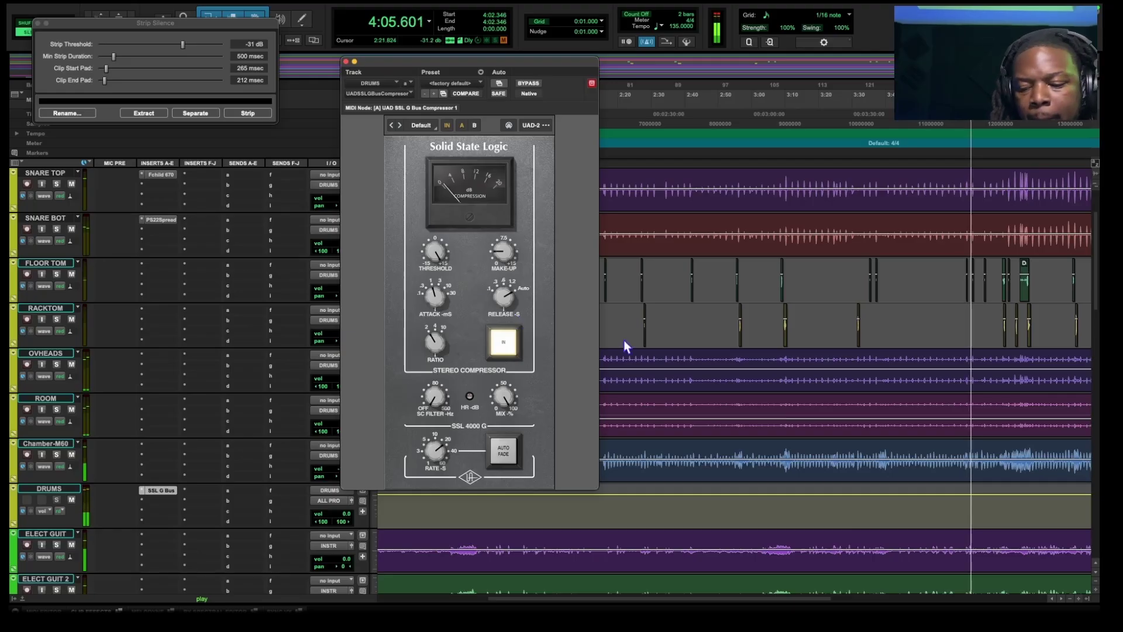
key("Return")
key("space")
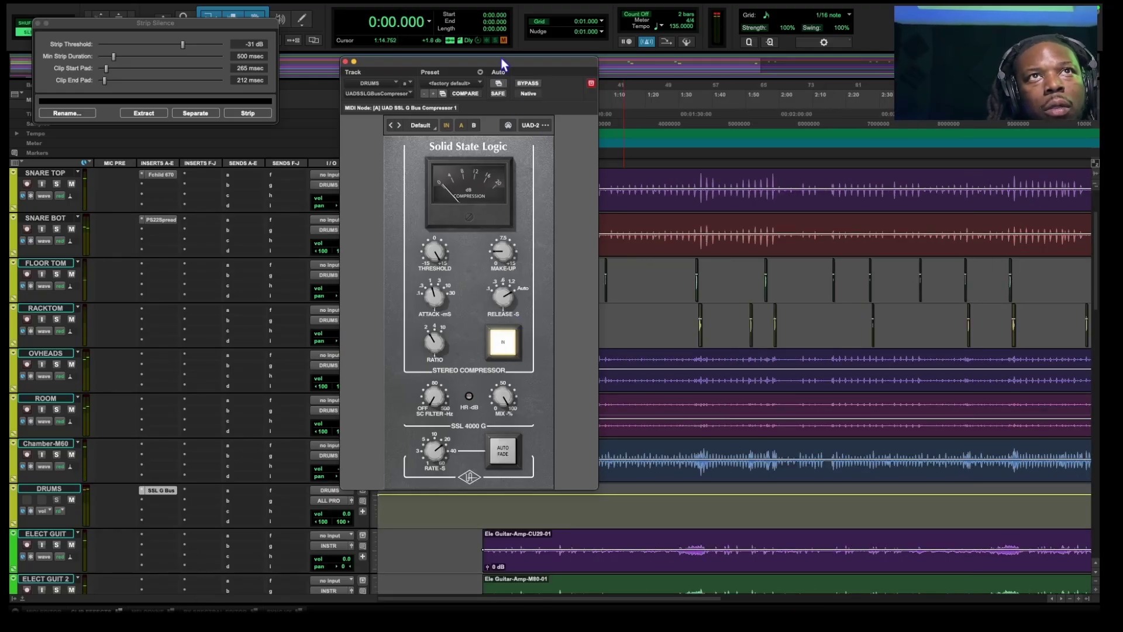
left_click_drag(501, 60, 294, 61)
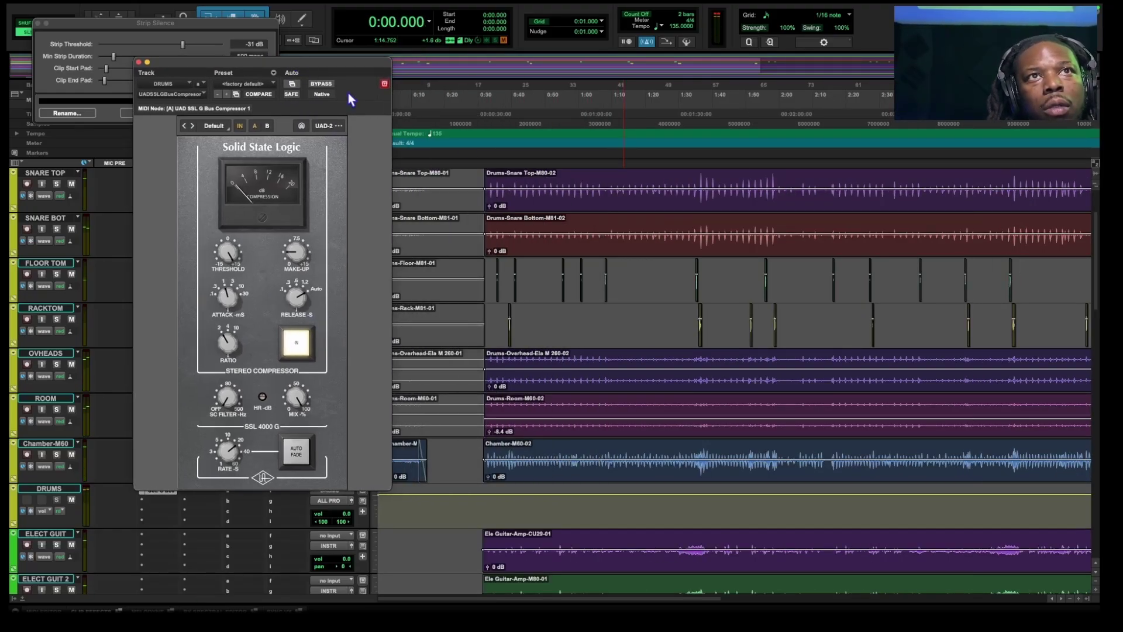
left_click(510, 180)
key("space")
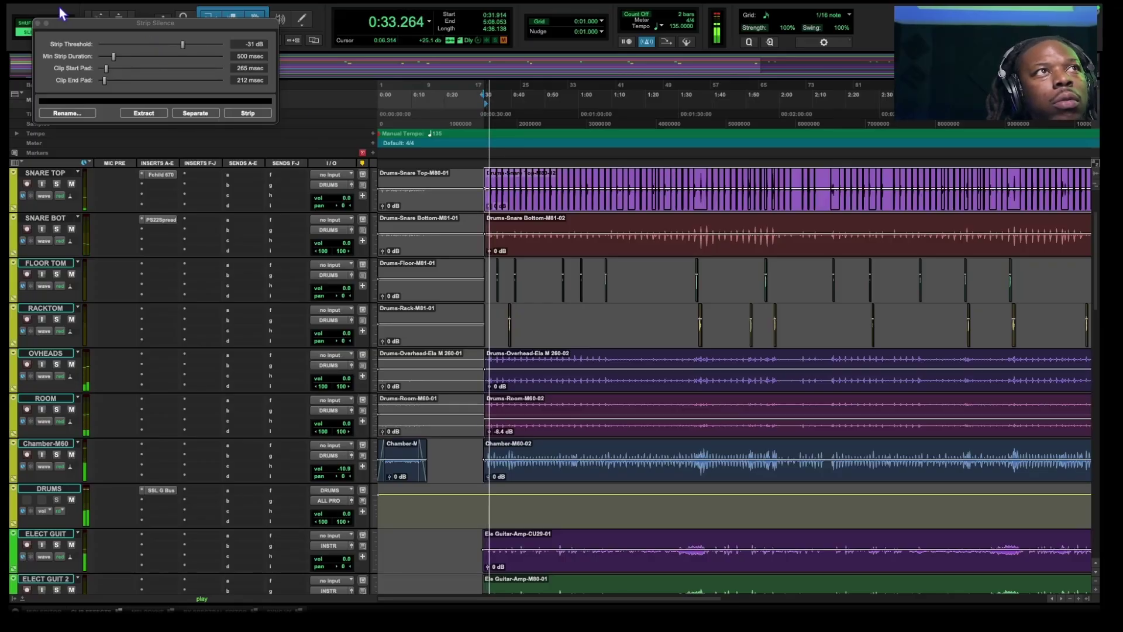
left_click(38, 24)
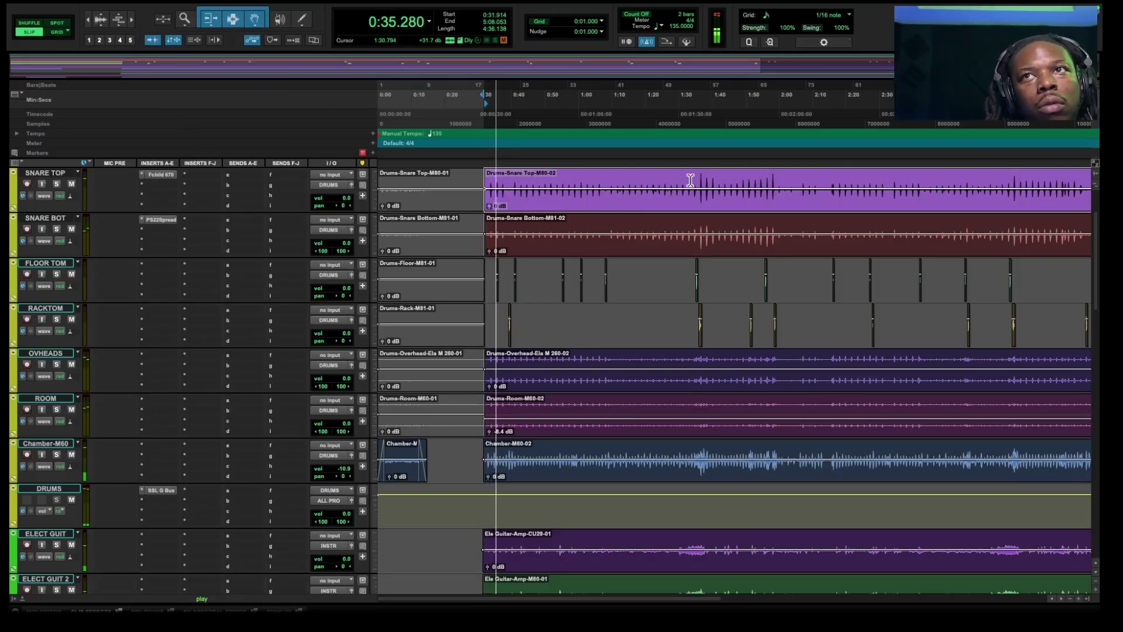
- Lower the threshold, slow the attack and raise the make-up gain of the DRUMS bus compressor during playback
scroll(459, 293, "up", 2)
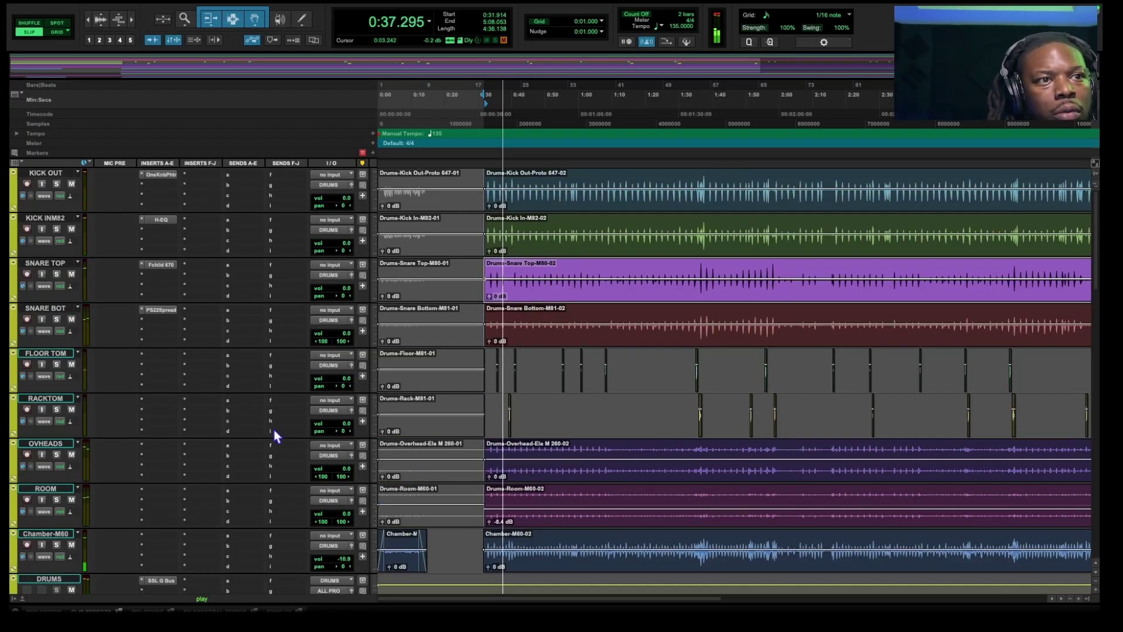
left_click(158, 580)
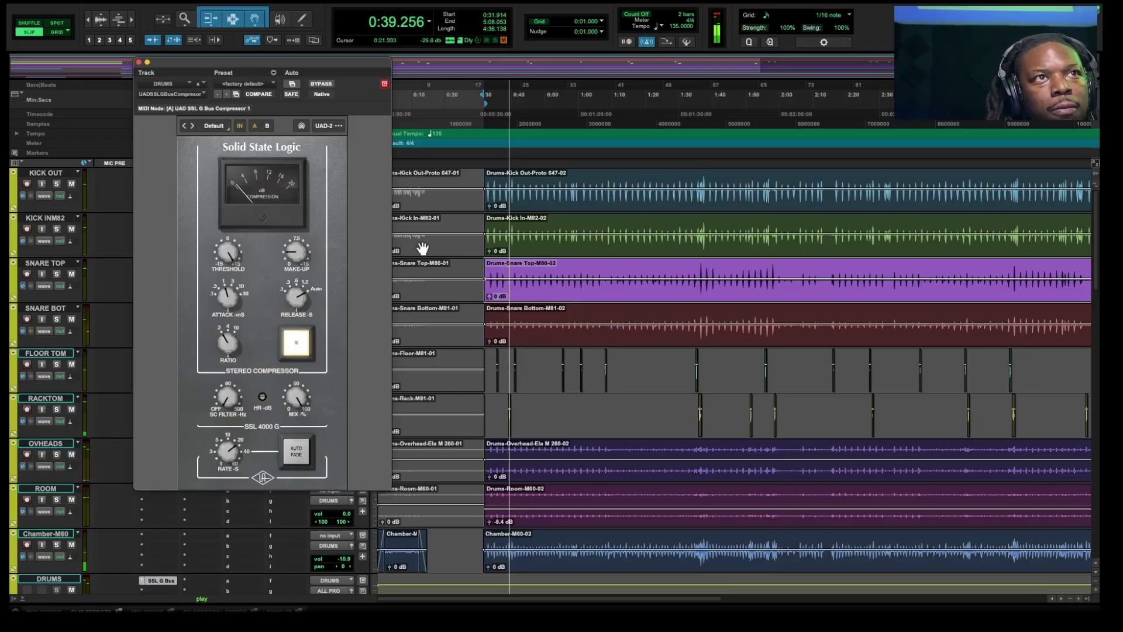
left_click(322, 85)
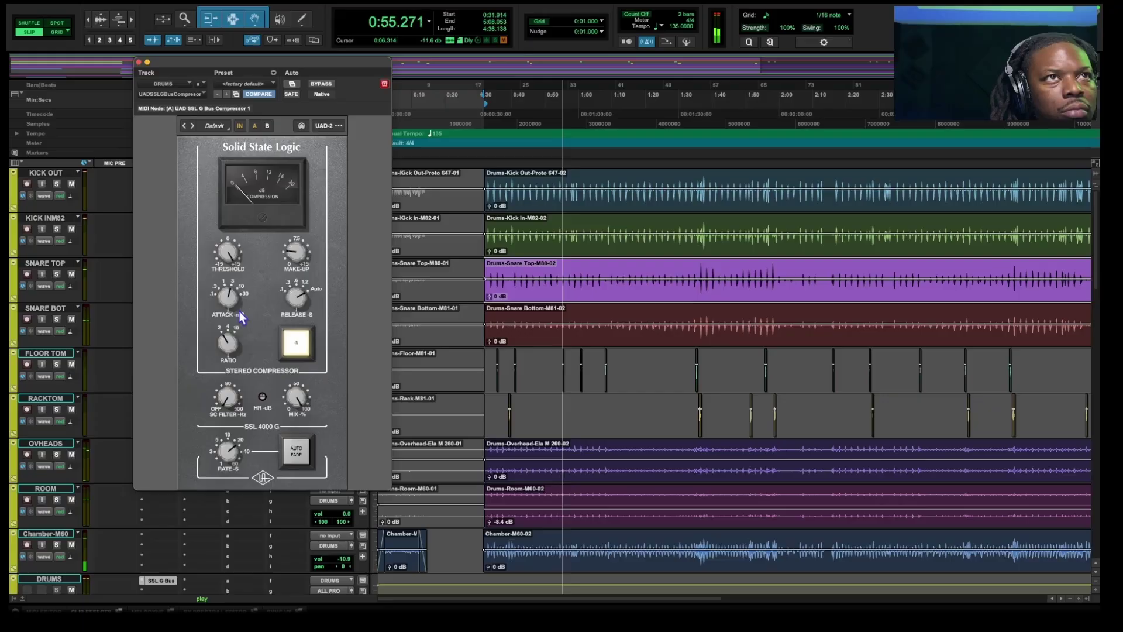
left_click(138, 62)
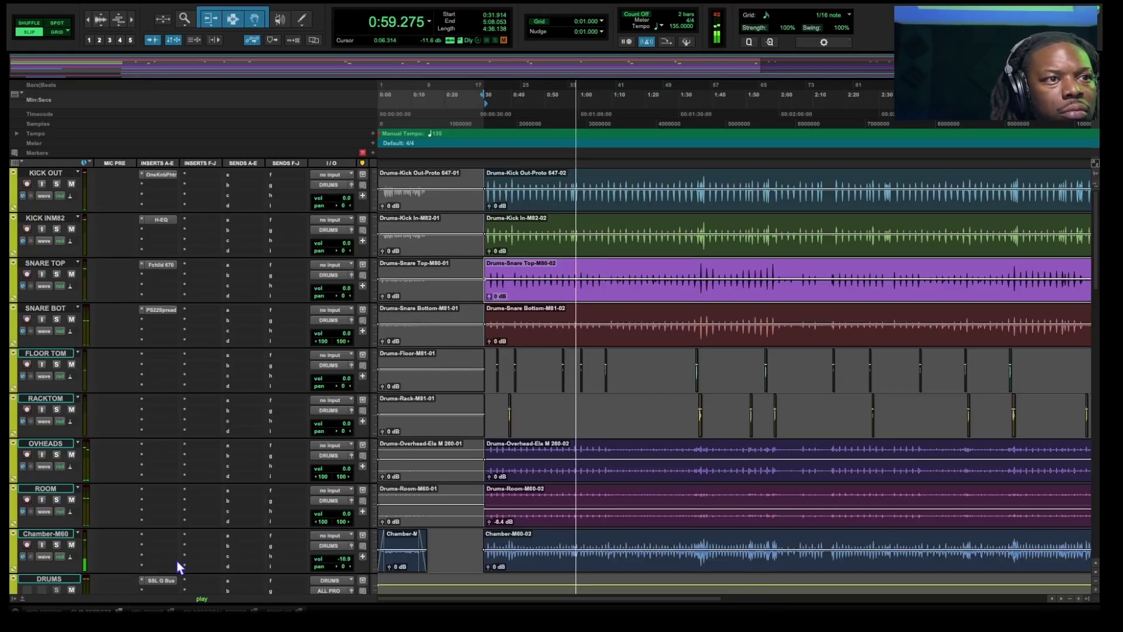
left_click(162, 580)
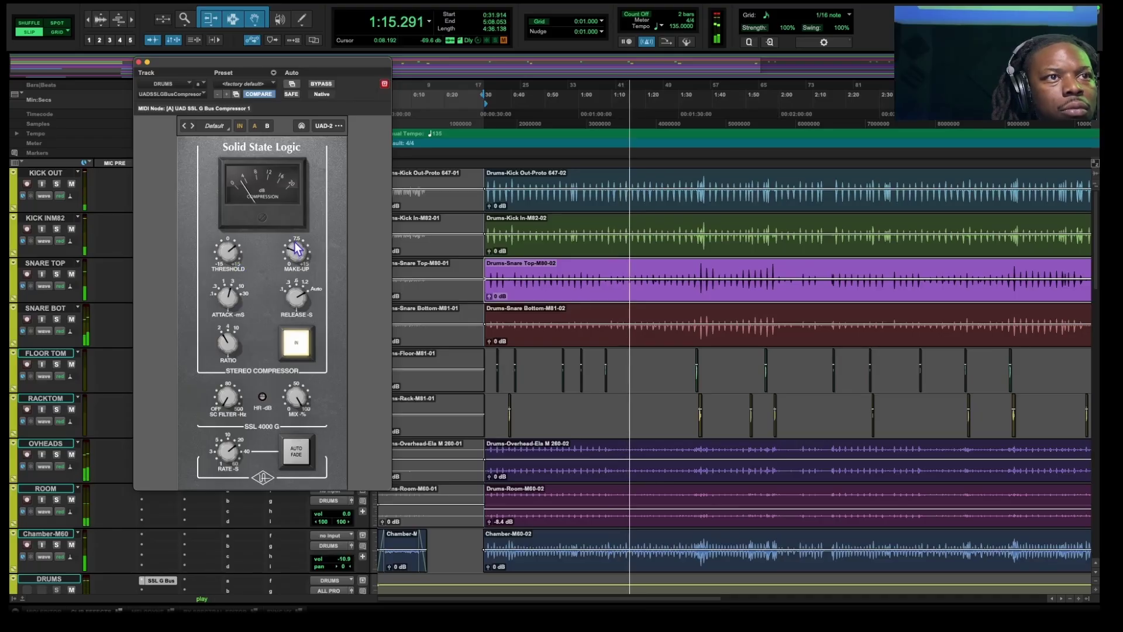
- Compare the drums with the bus compressor bypassed and active, and change its release from Auto to a fixed time
left_click(328, 84)
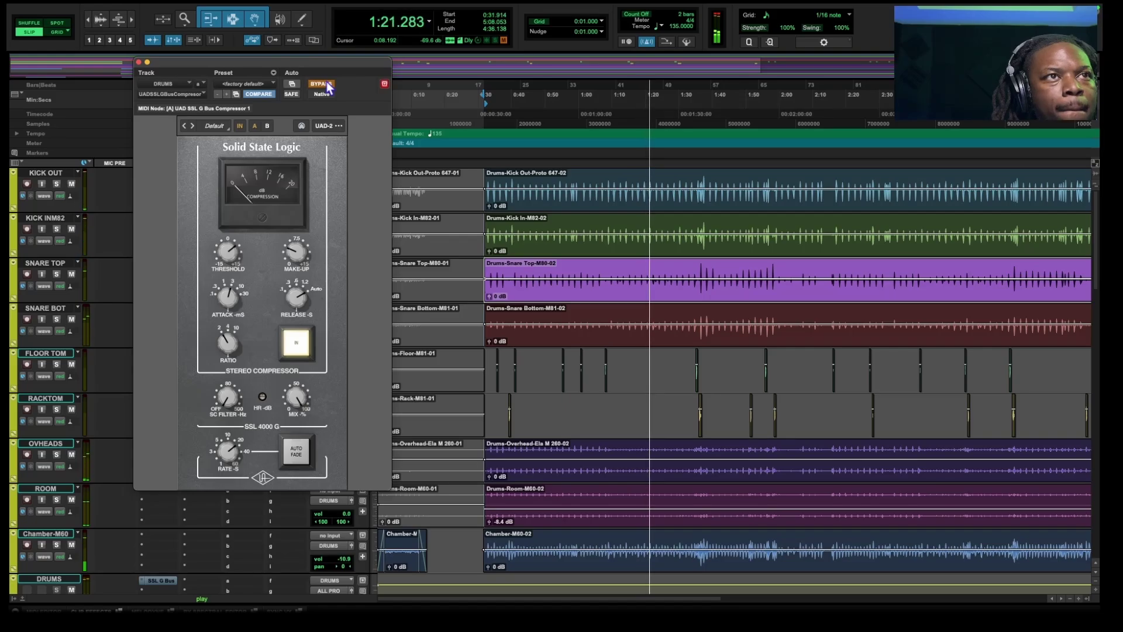
left_click(328, 84)
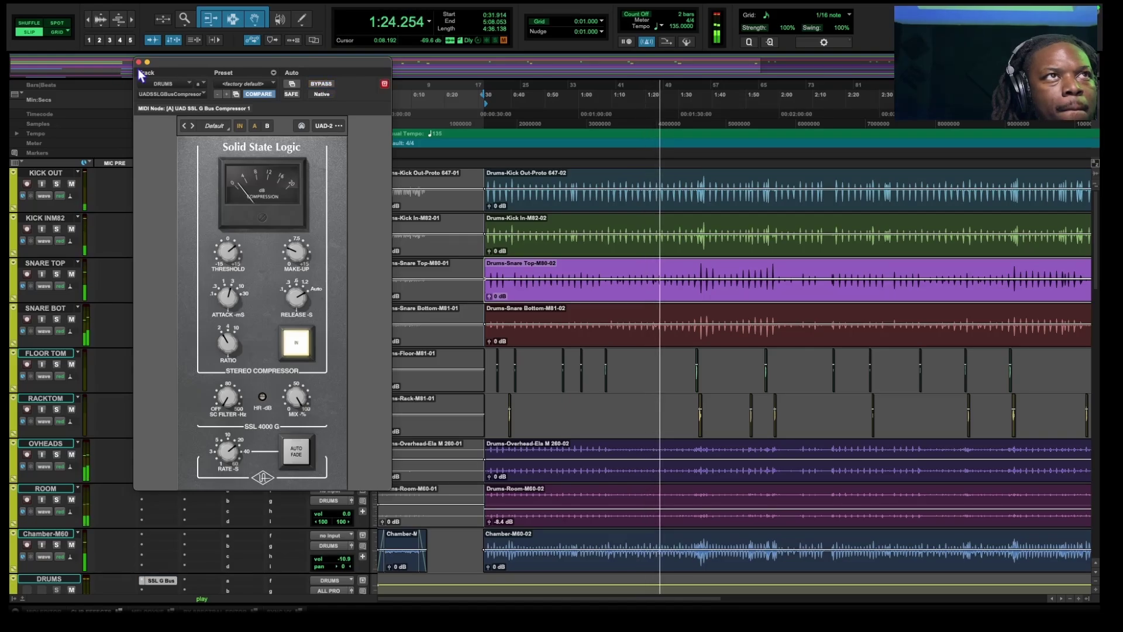
left_click(321, 84)
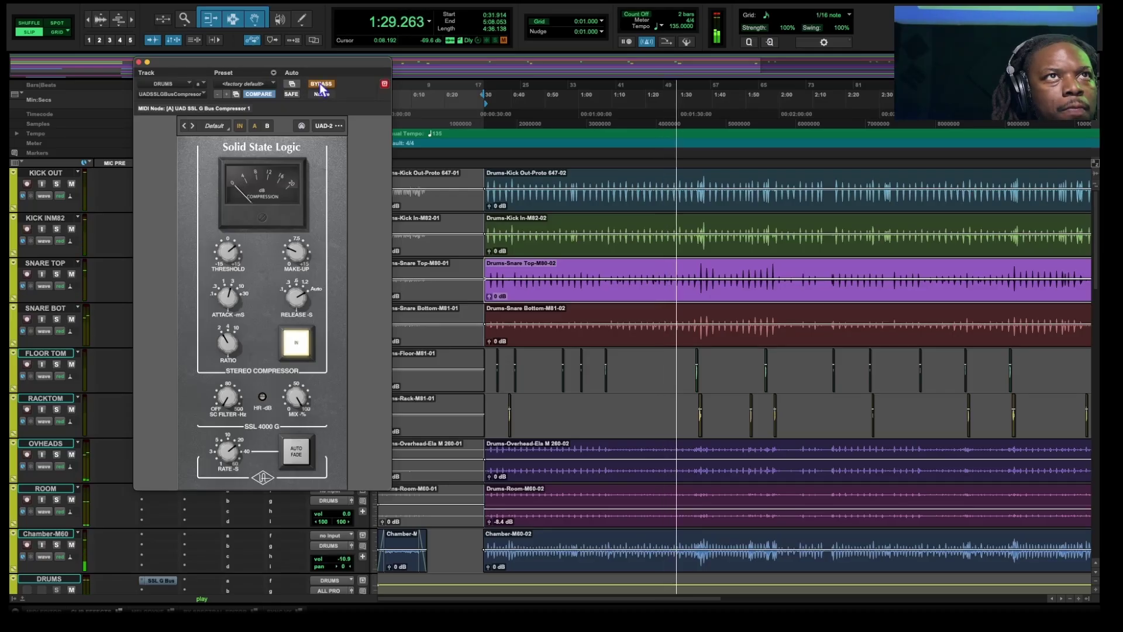
left_click(321, 87)
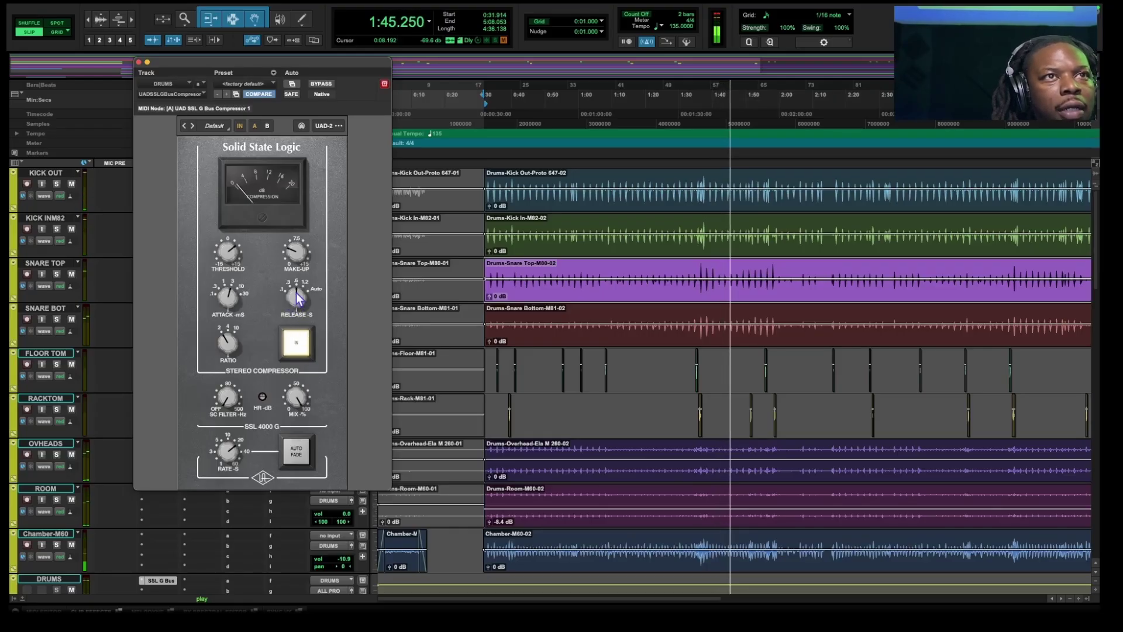
left_click(322, 84)
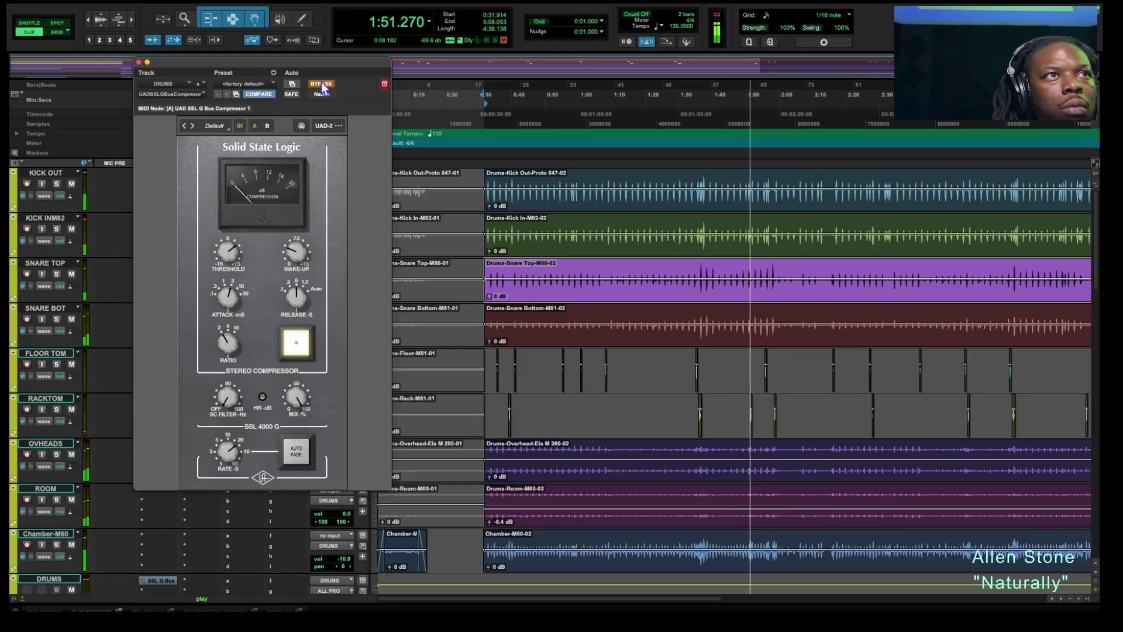
left_click(322, 84)
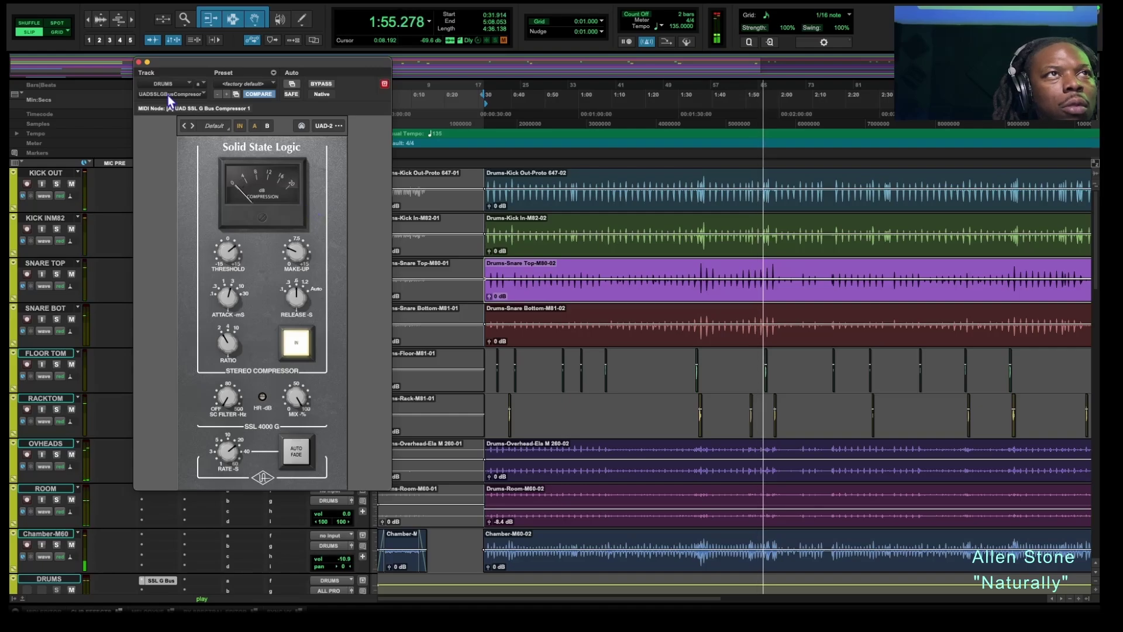
key("space")
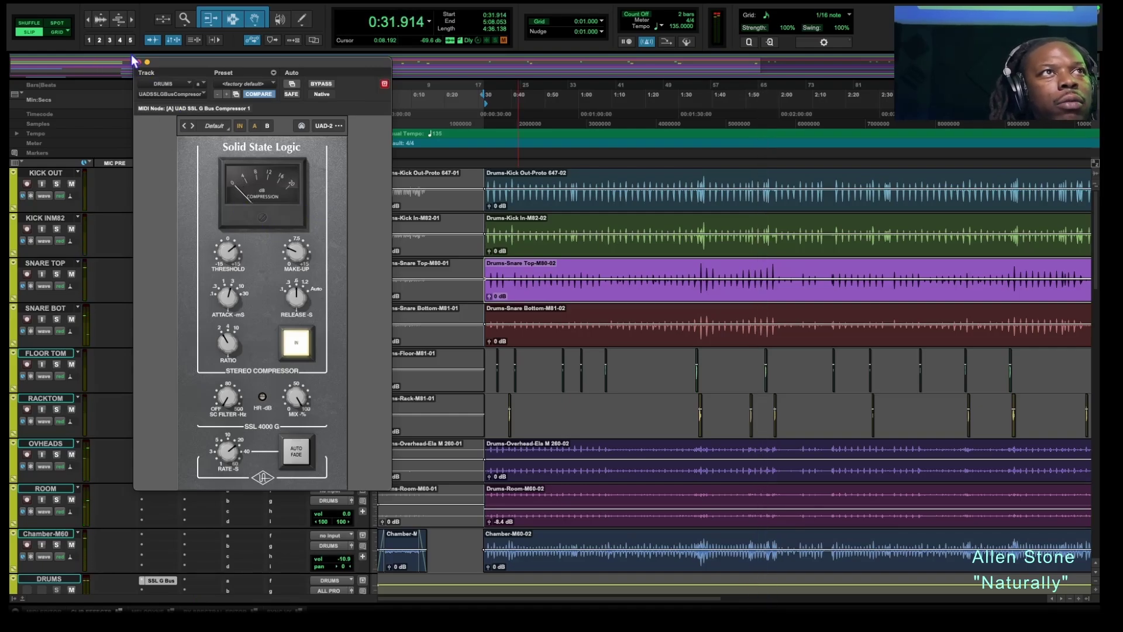
left_click(138, 62)
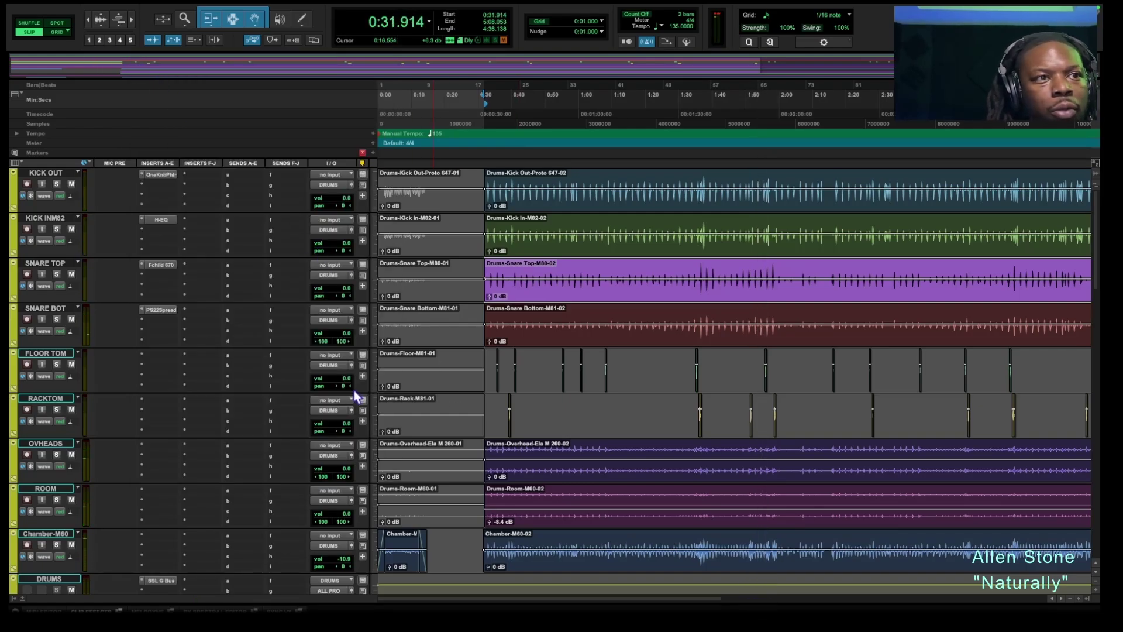
- Solo the ELECT GUIT track and play it from the start of its clip
scroll(312, 465, "down", 2)
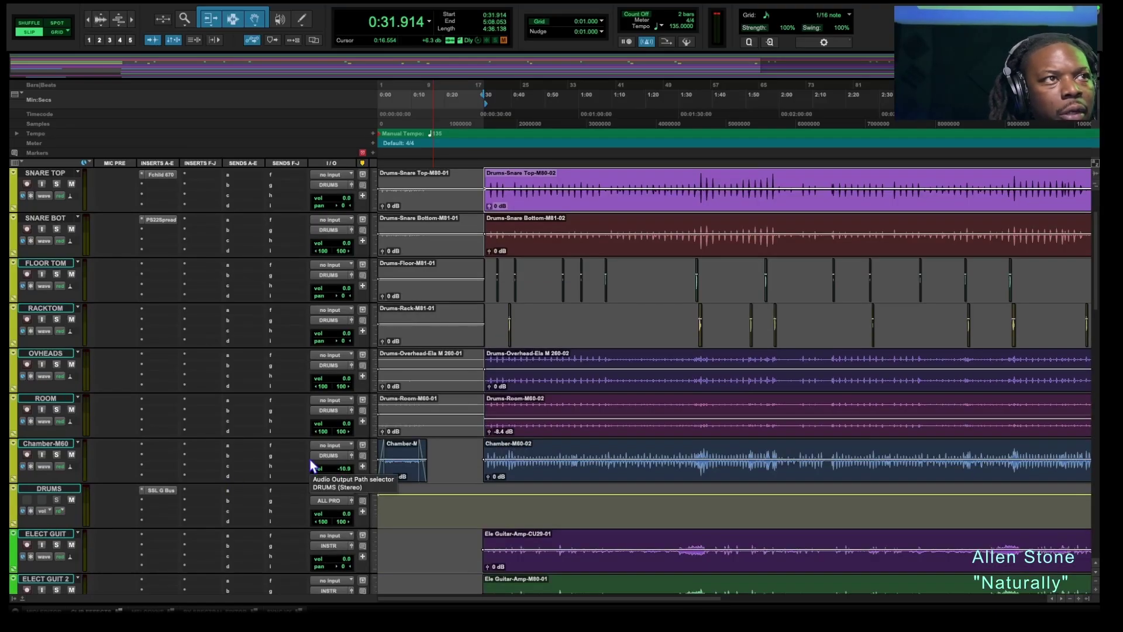
scroll(312, 465, "down", 3)
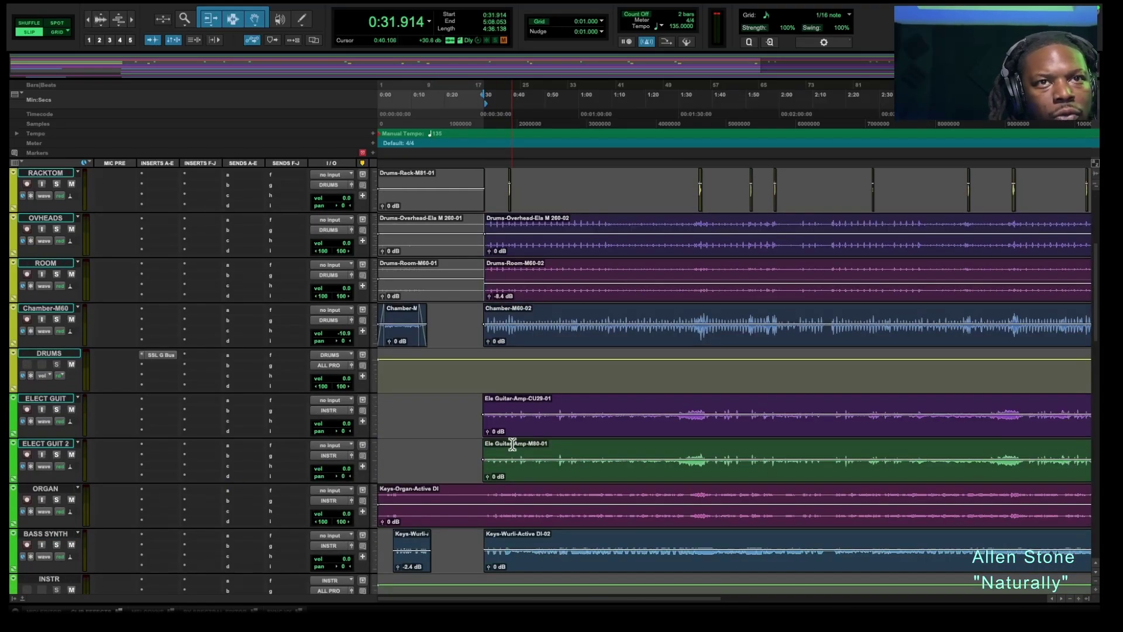
left_click(521, 435)
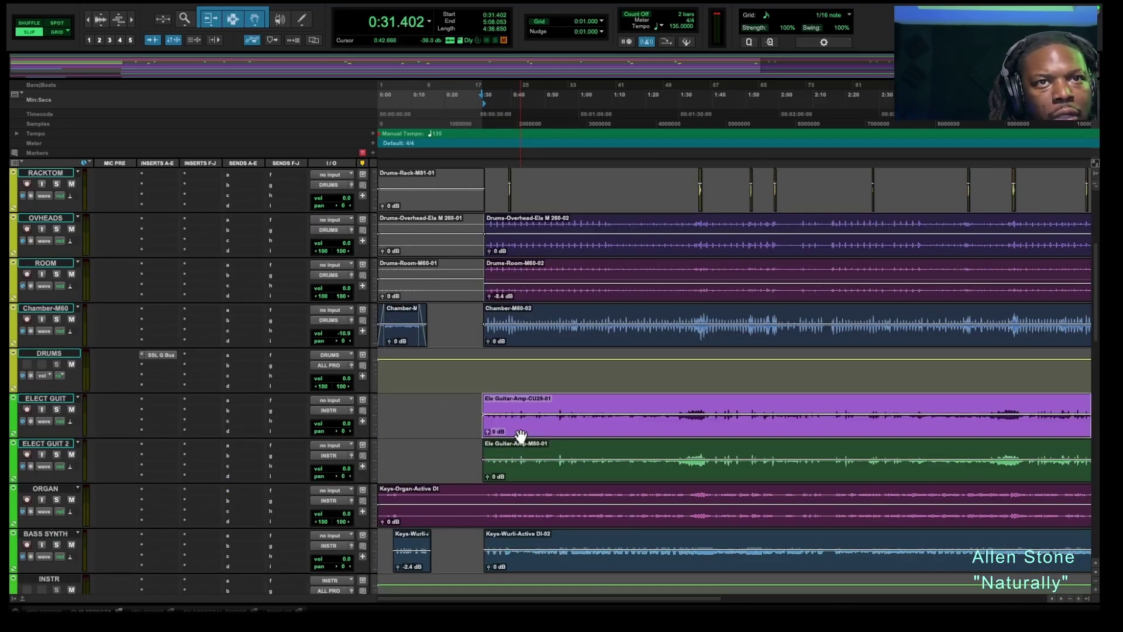
left_click(57, 410)
key("space")
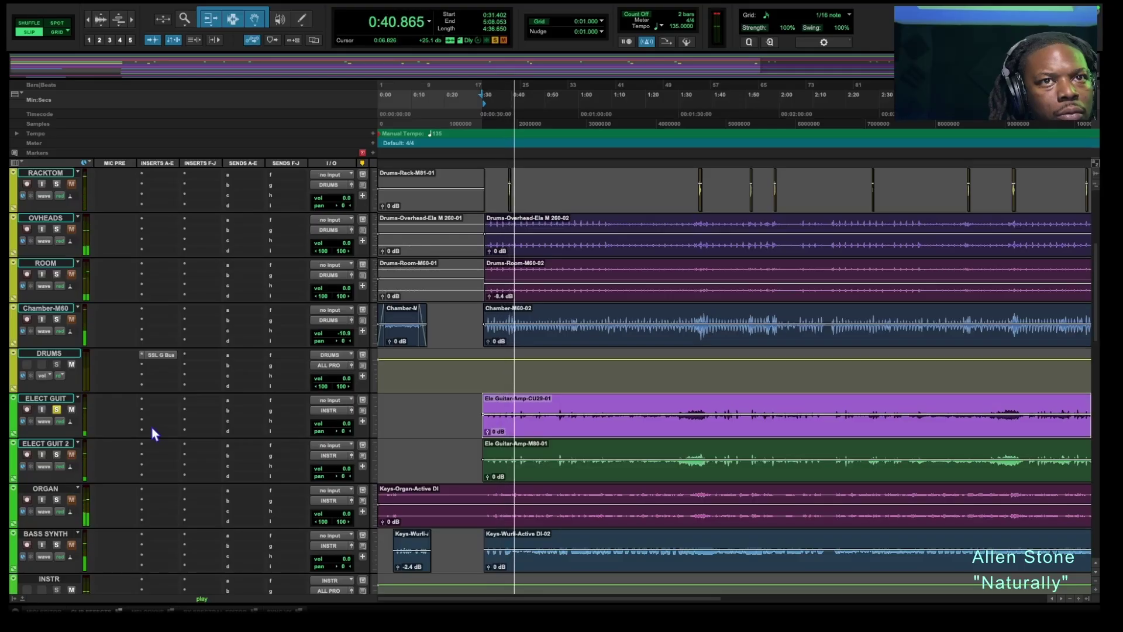
- Browse the harmonic plug-ins for the ELECT GUIT track and insert the Abbey Road Chambers (mono) effect in its first insert slot
left_click(155, 404)
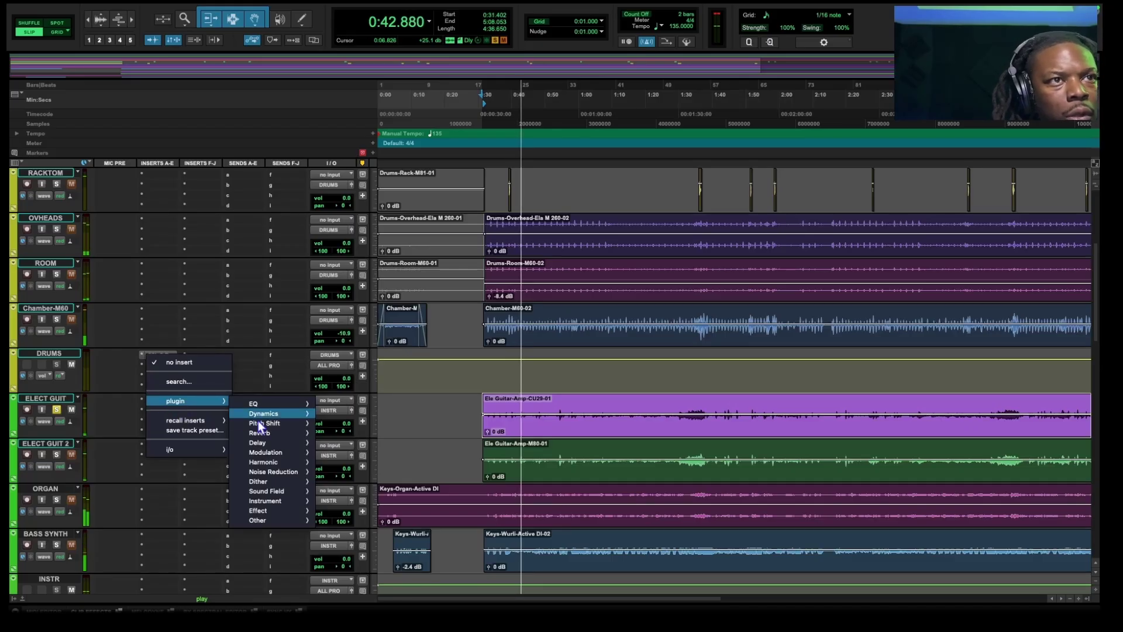
mouse_move(303, 466)
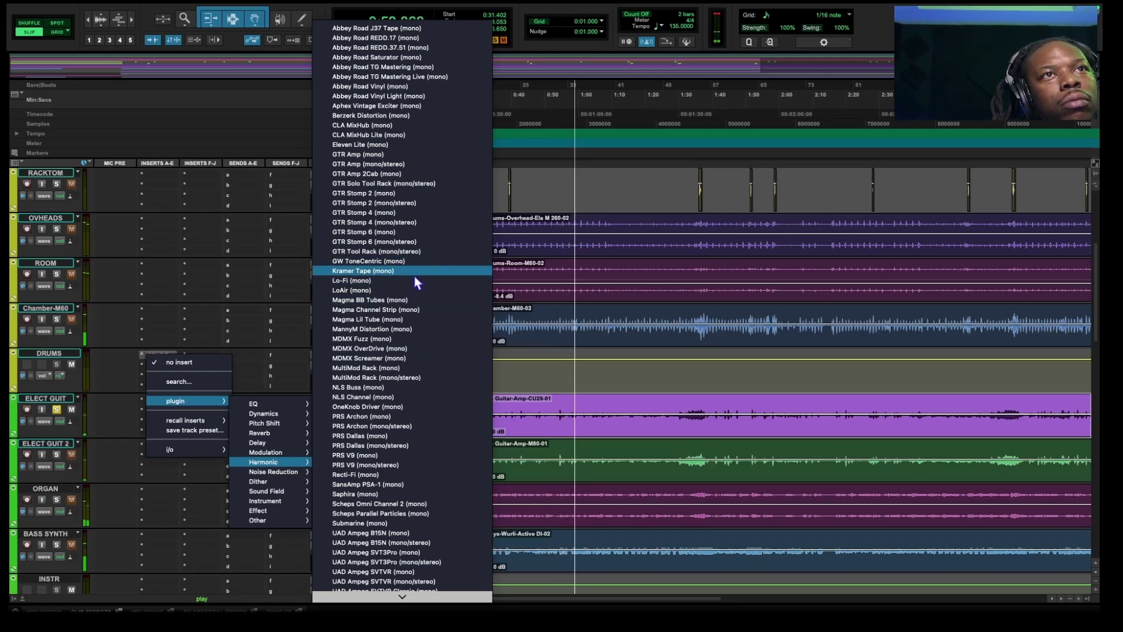
scroll(401, 250, "down", 5)
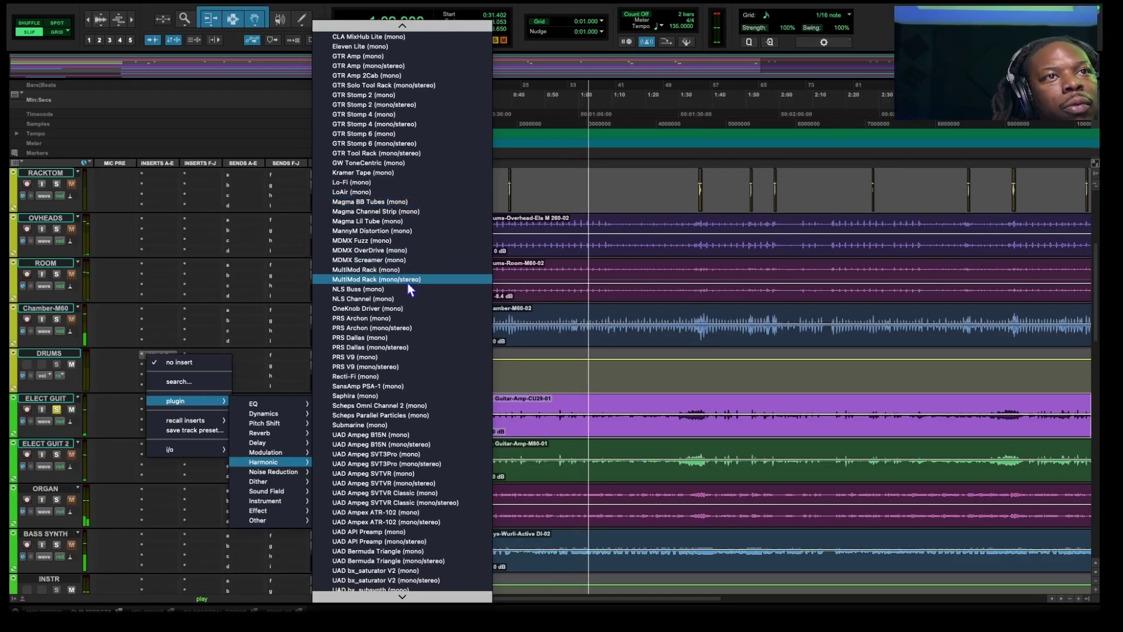
scroll(406, 286, "down", 6)
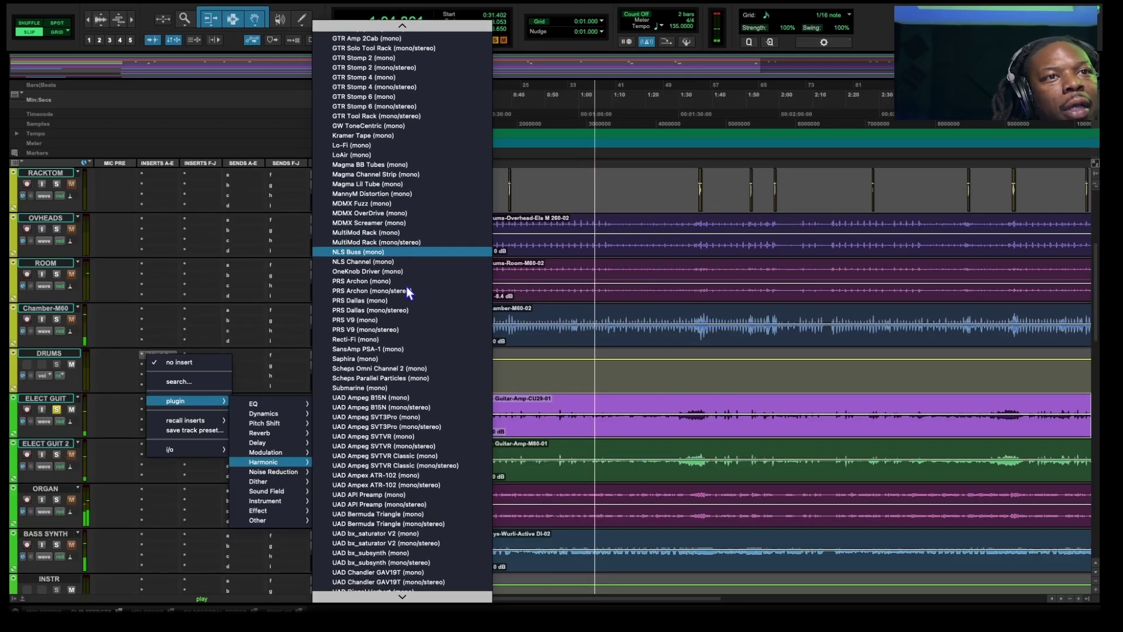
scroll(406, 286, "down", 4)
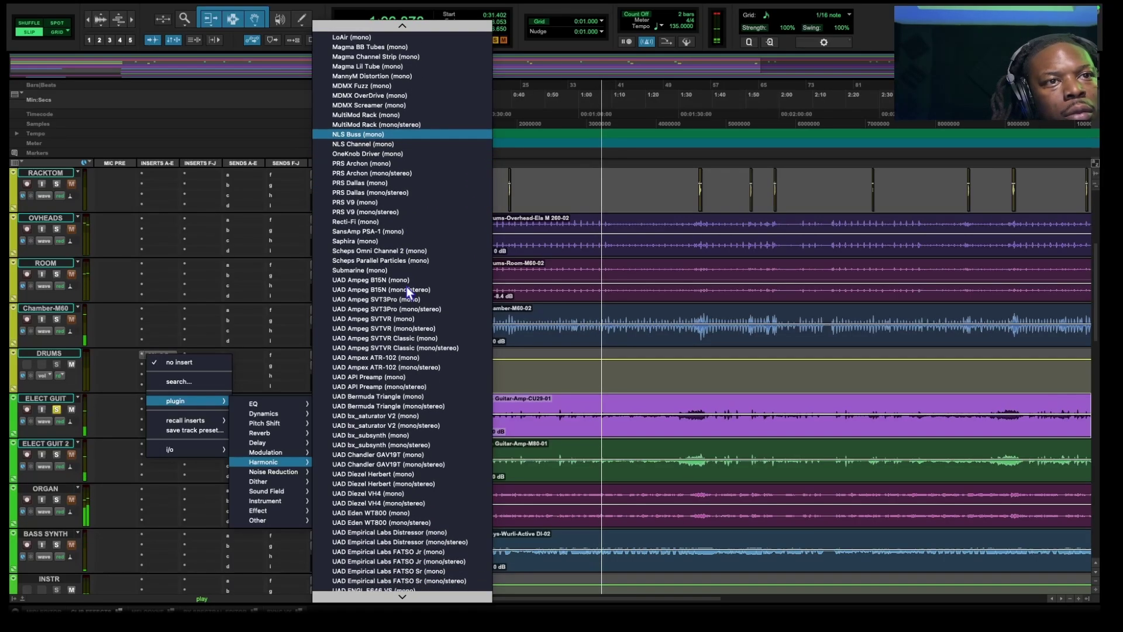
scroll(406, 286, "down", 2)
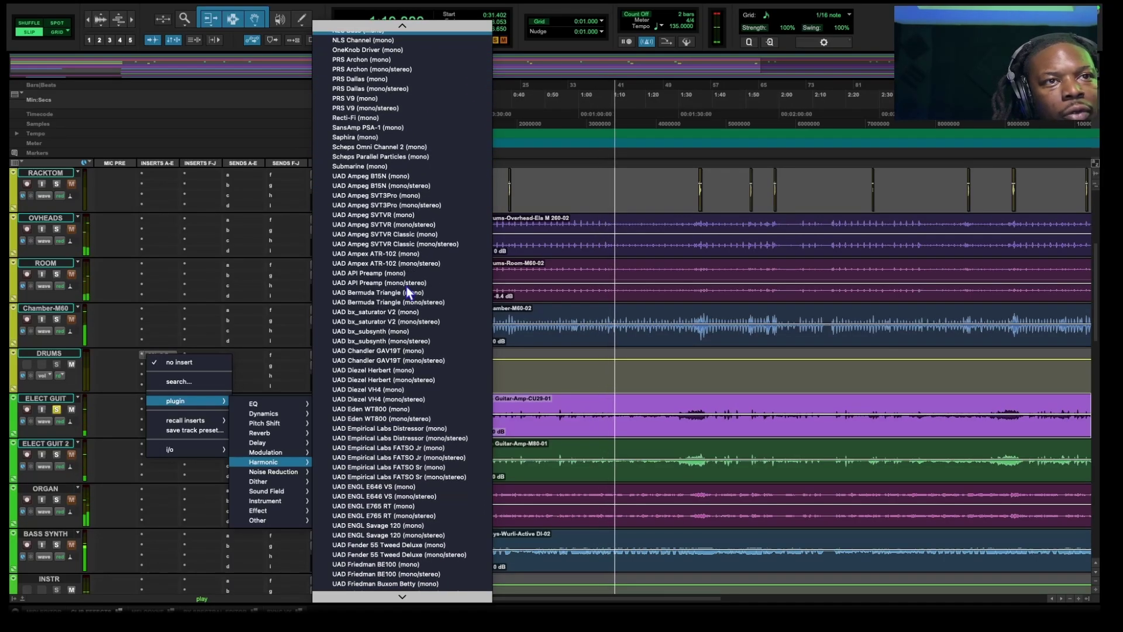
scroll(406, 287, "down", 2)
scroll(406, 287, "down", 4)
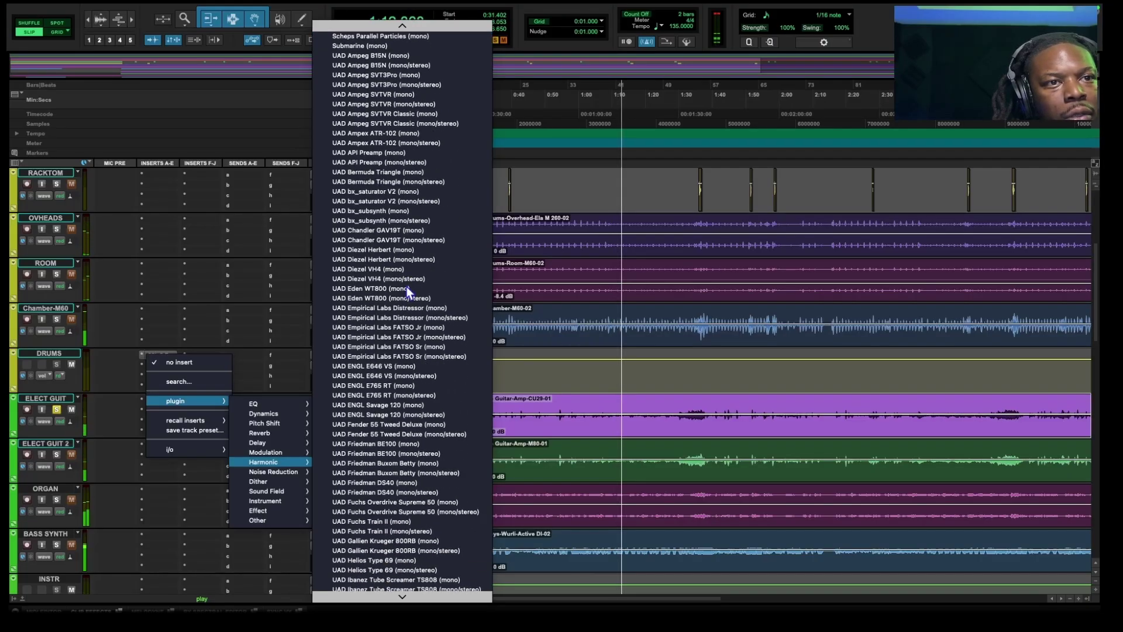
scroll(406, 287, "down", 3)
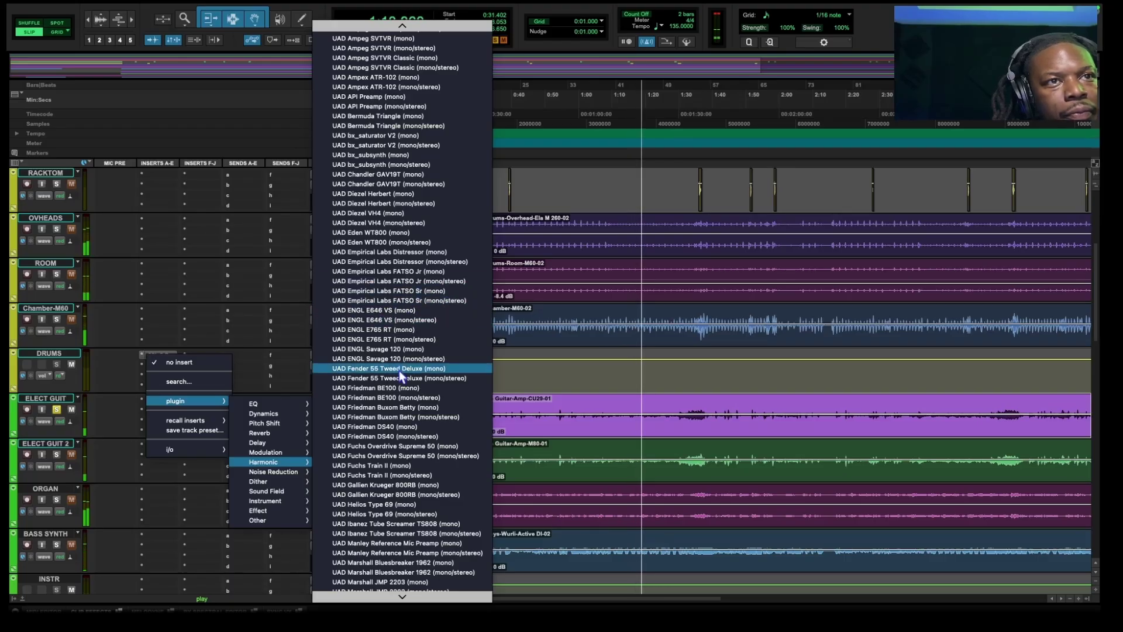
mouse_move(286, 521)
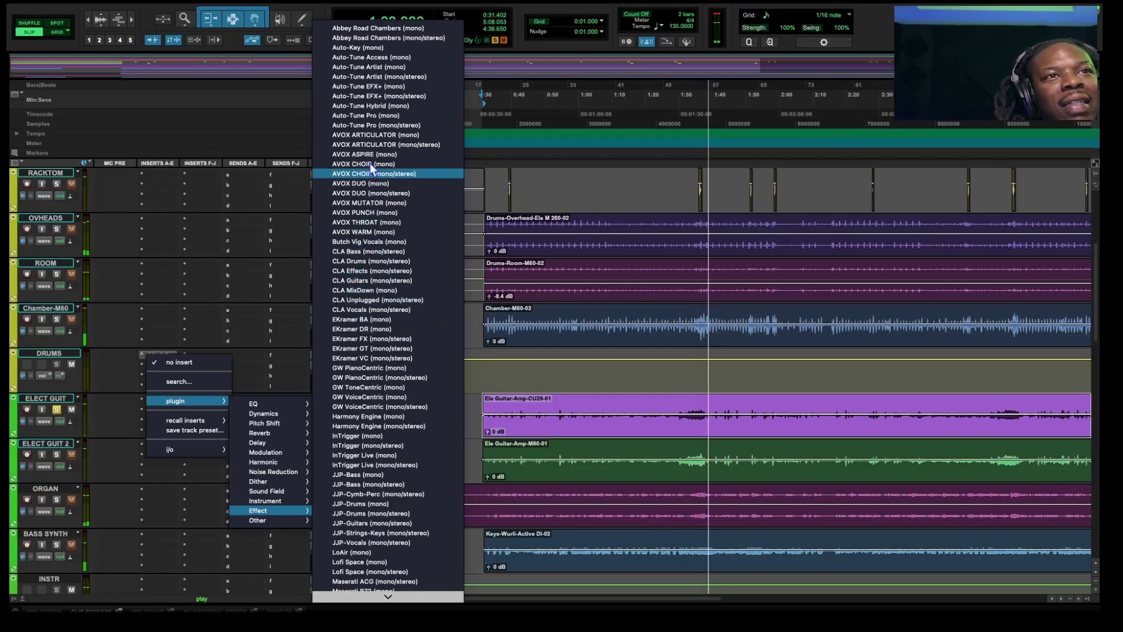
left_click(372, 27)
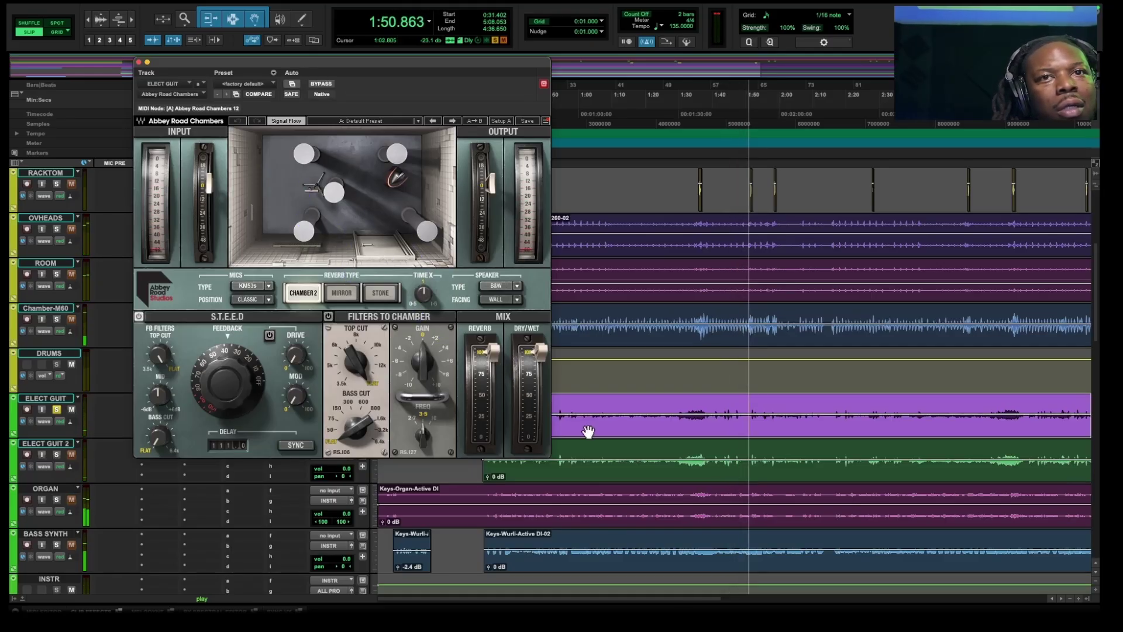
- Select the ELECT GUIT passage from 1:25.333 to 1:39.328 and play it in a loop
key("space")
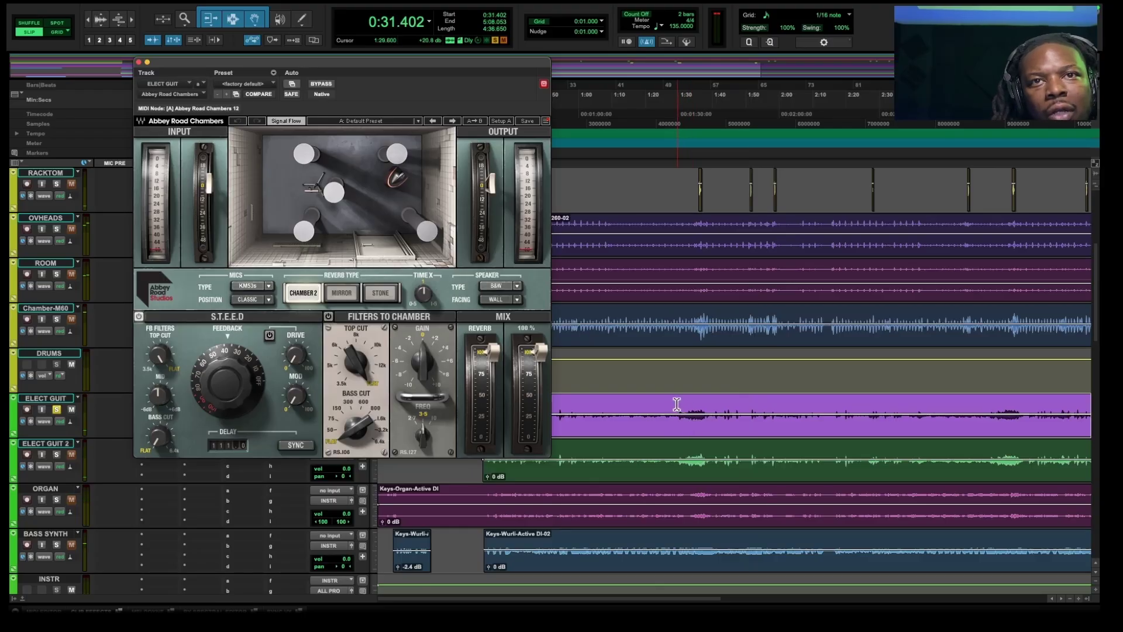
left_click(676, 403)
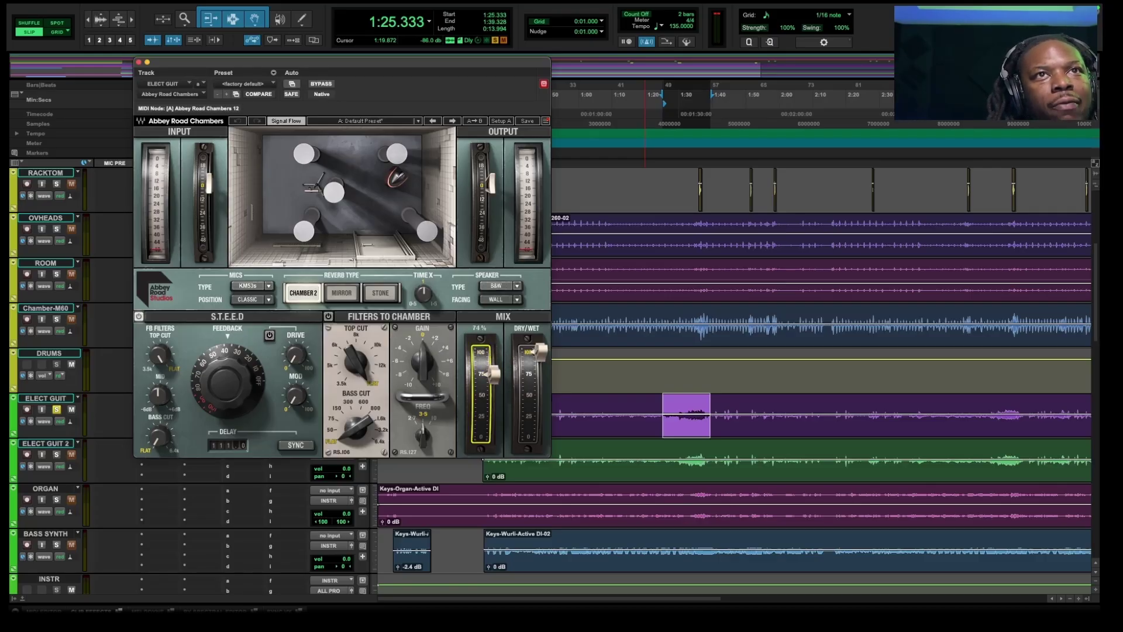
key("space")
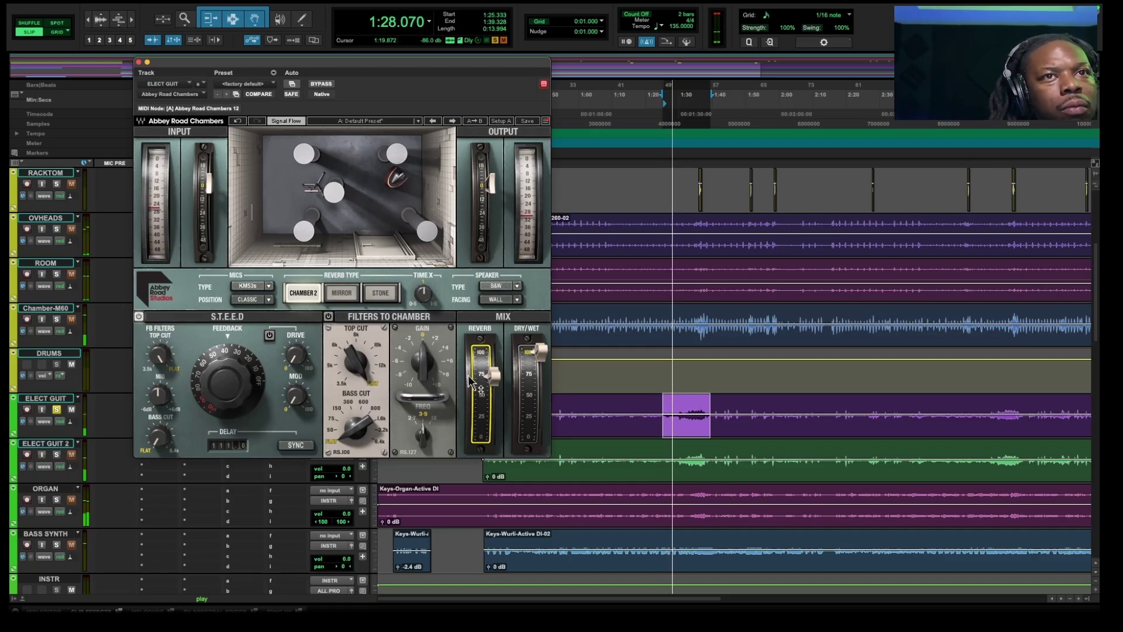
- Lower the chamber's Reverb level to 62% and reduce its Dry/Wet mix, comparing the guitar with the effect bypassed and active
left_click_drag(494, 377, 494, 383)
left_click_drag(541, 351, 540, 377)
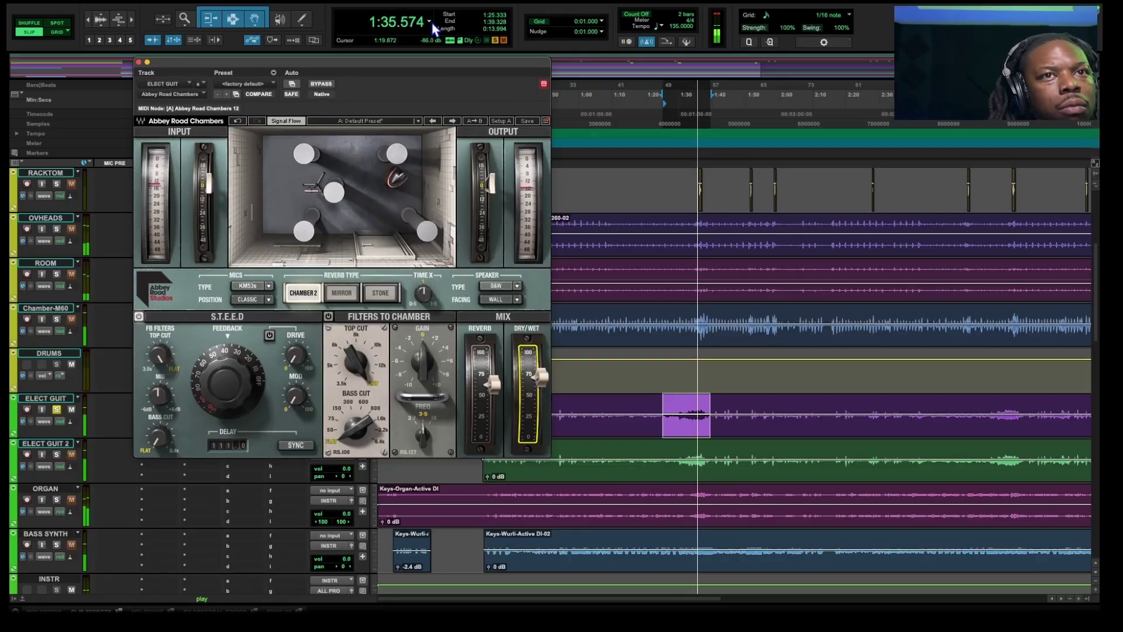
left_click(322, 83)
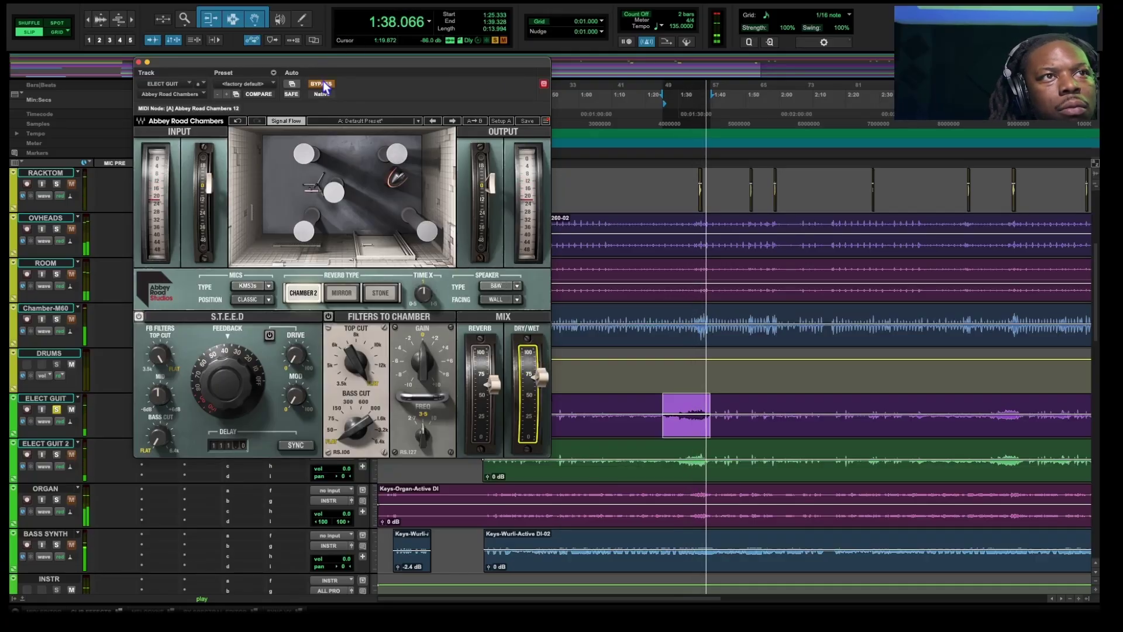
left_click(323, 84)
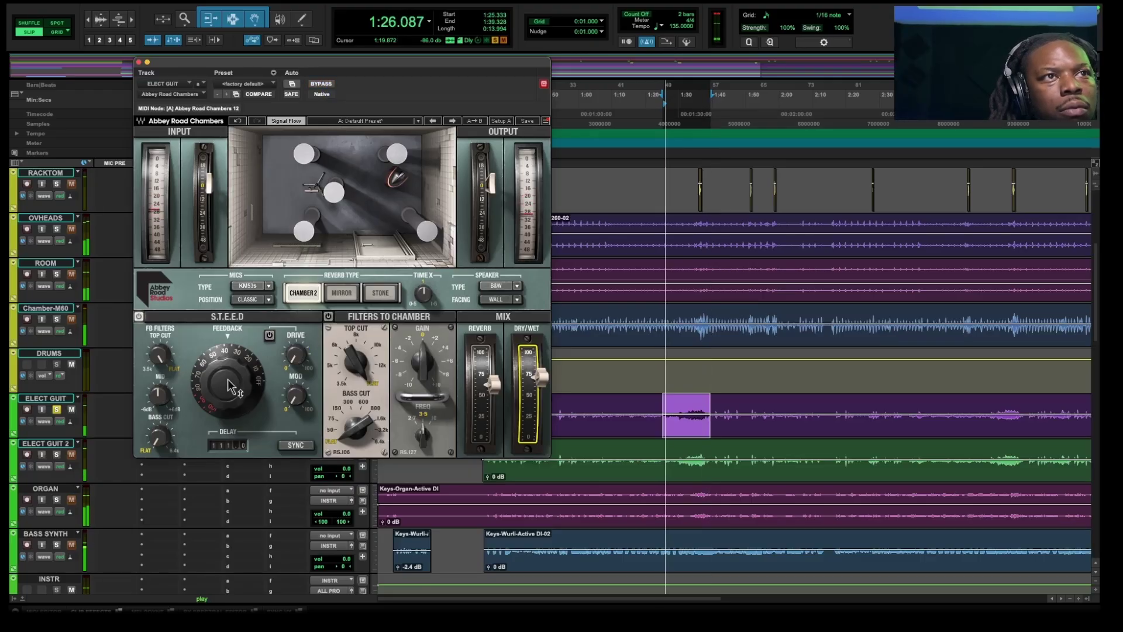
- Reduce the S.T.E.E.D. feedback to about 13% and adjust the chamber filters' gain and top cut during playback
left_click_drag(227, 381, 227, 382)
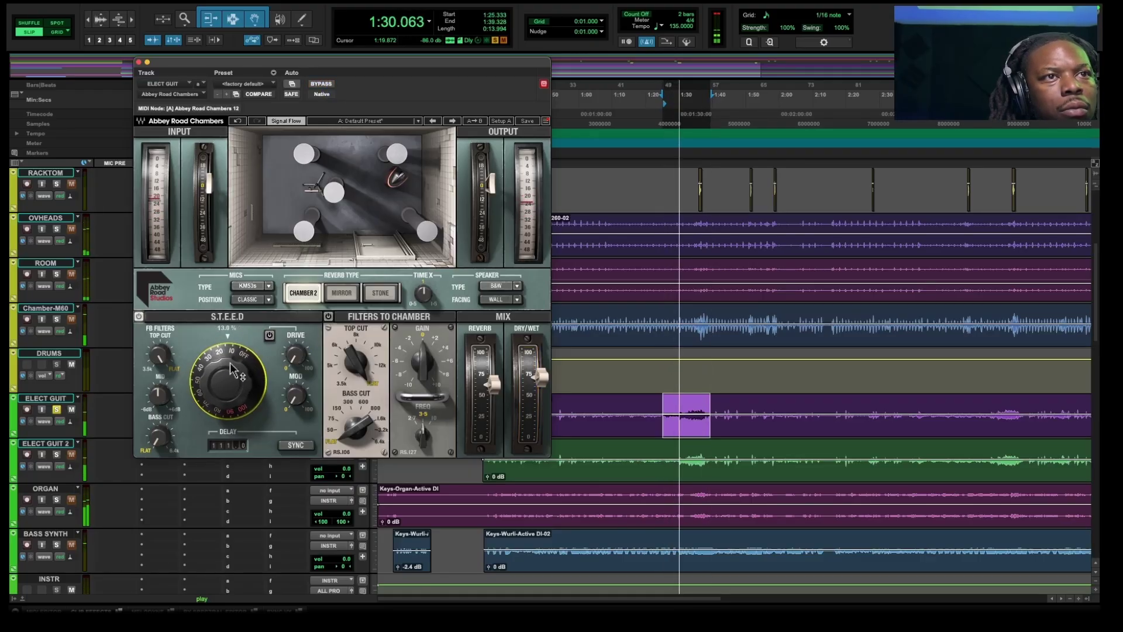
left_click_drag(297, 353, 297, 353)
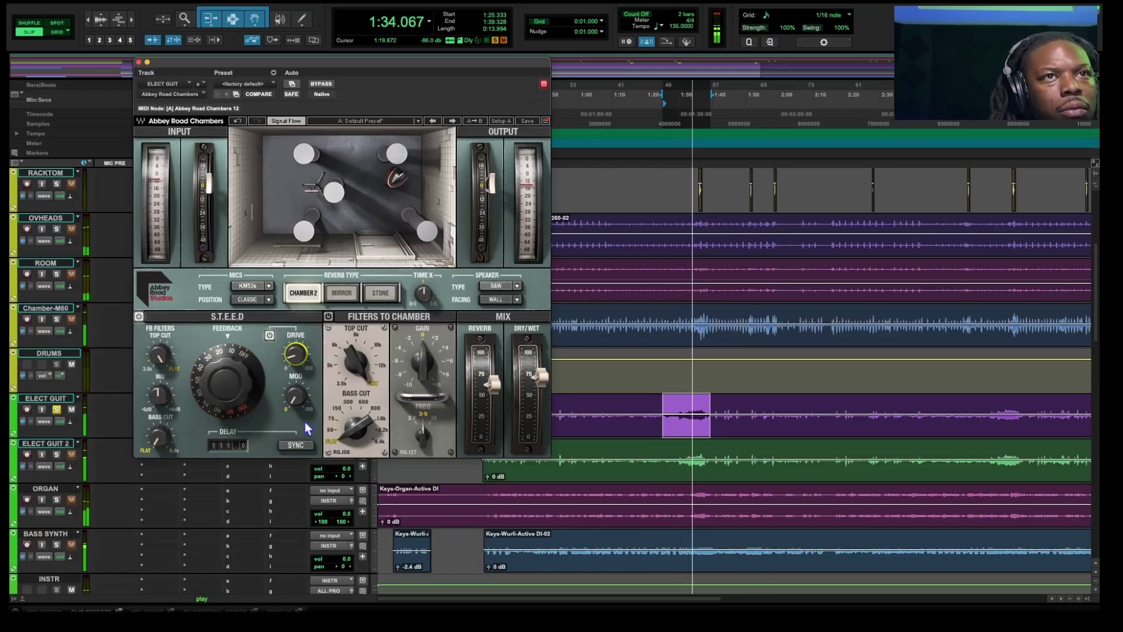
left_click_drag(419, 366, 414, 371)
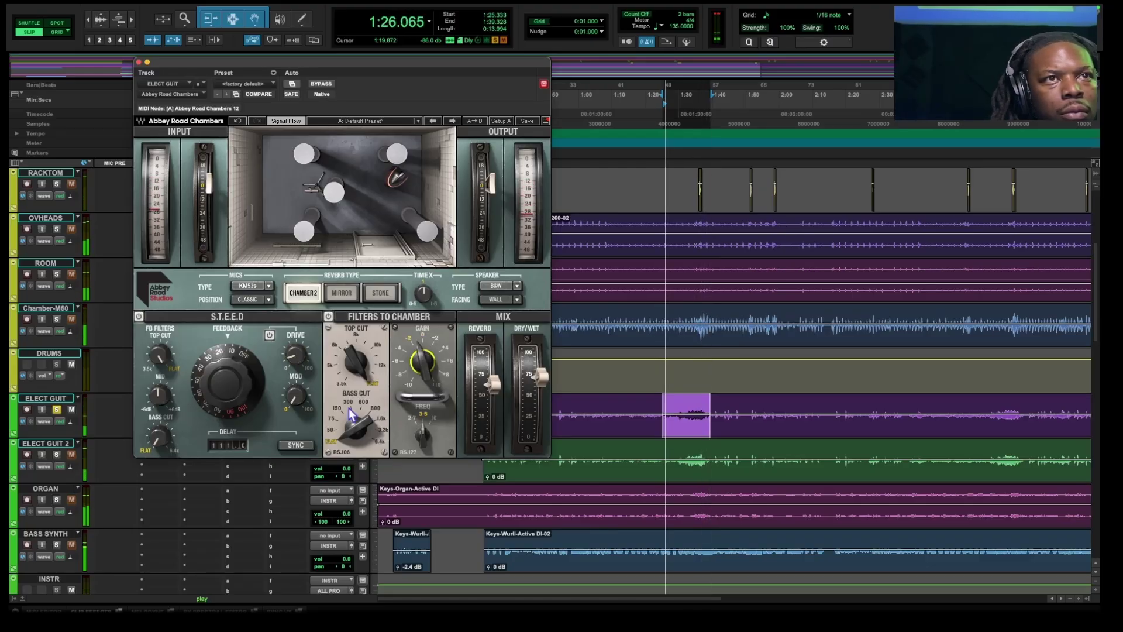
mouse_move(355, 362)
left_mouse_down()
mouse_move(356, 351)
mouse_move(358, 363)
left_mouse_up()
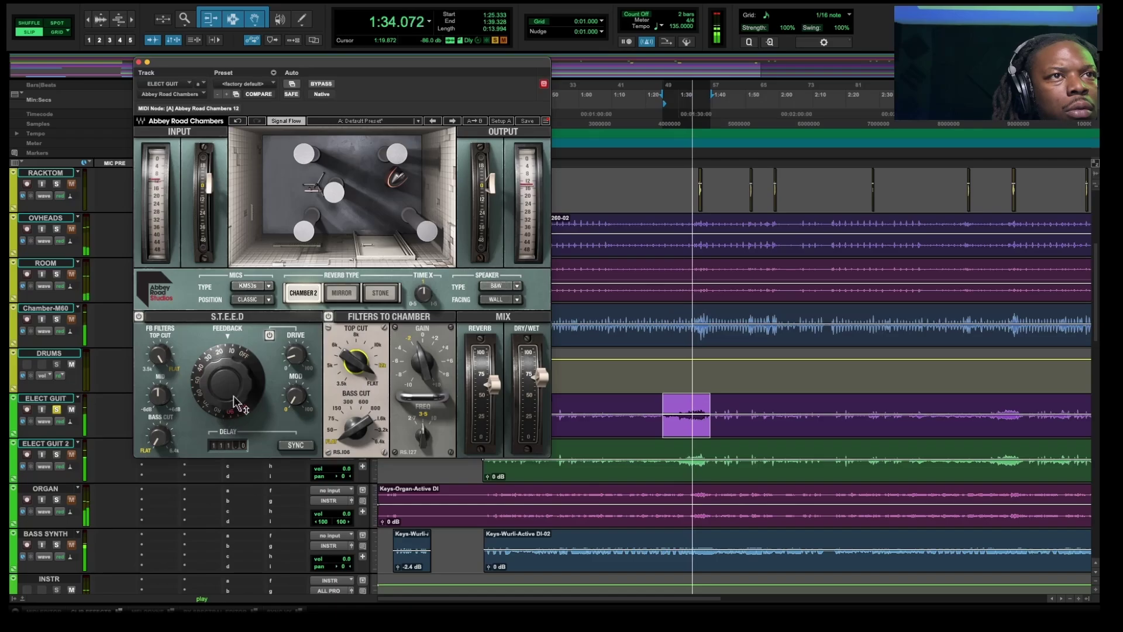
- Lower the chamber's Dry/Wet mix to 39% while comparing the soloed guitar with the effect bypassed and active
left_click(539, 379)
left_click_drag(539, 379, 539, 397)
left_click(326, 85)
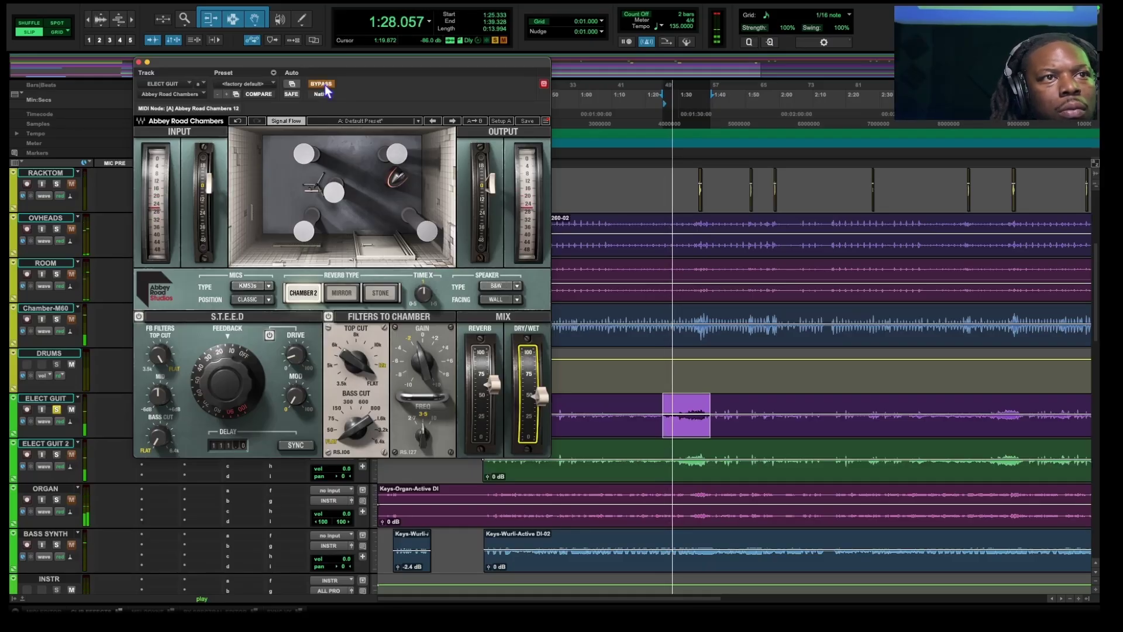
left_click(215, 369)
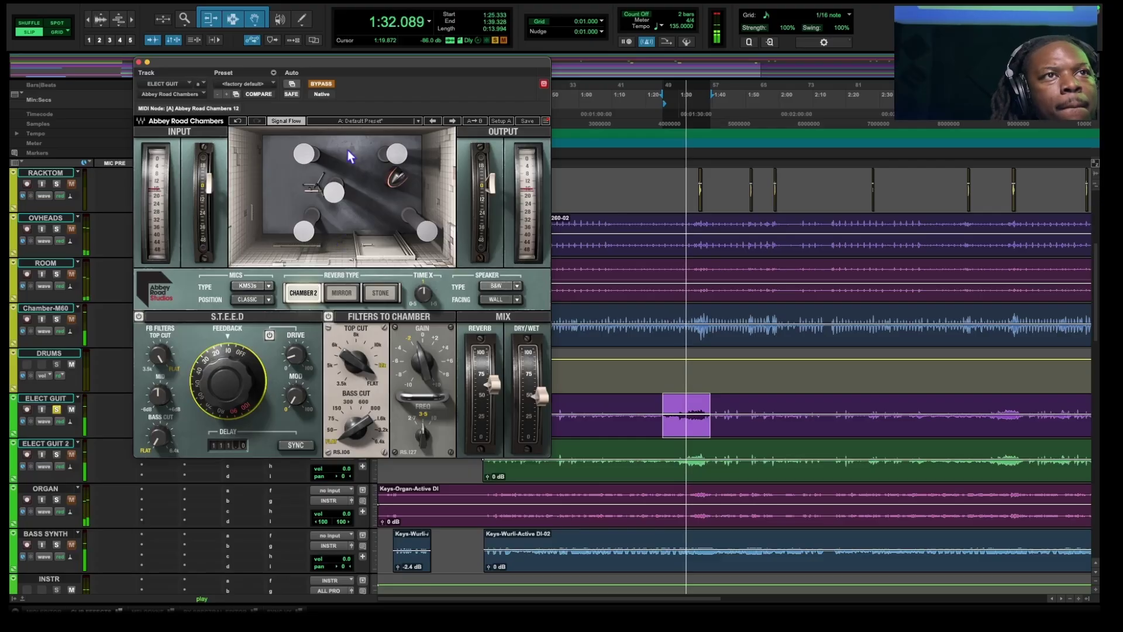
left_click(323, 85)
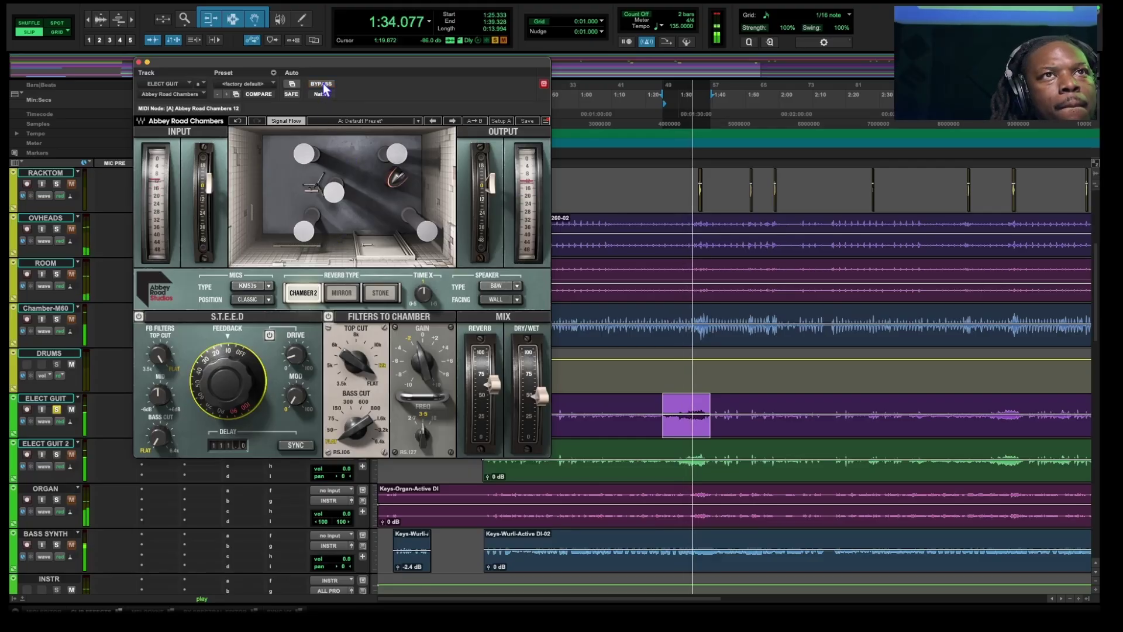
left_click_drag(543, 400, 535, 405)
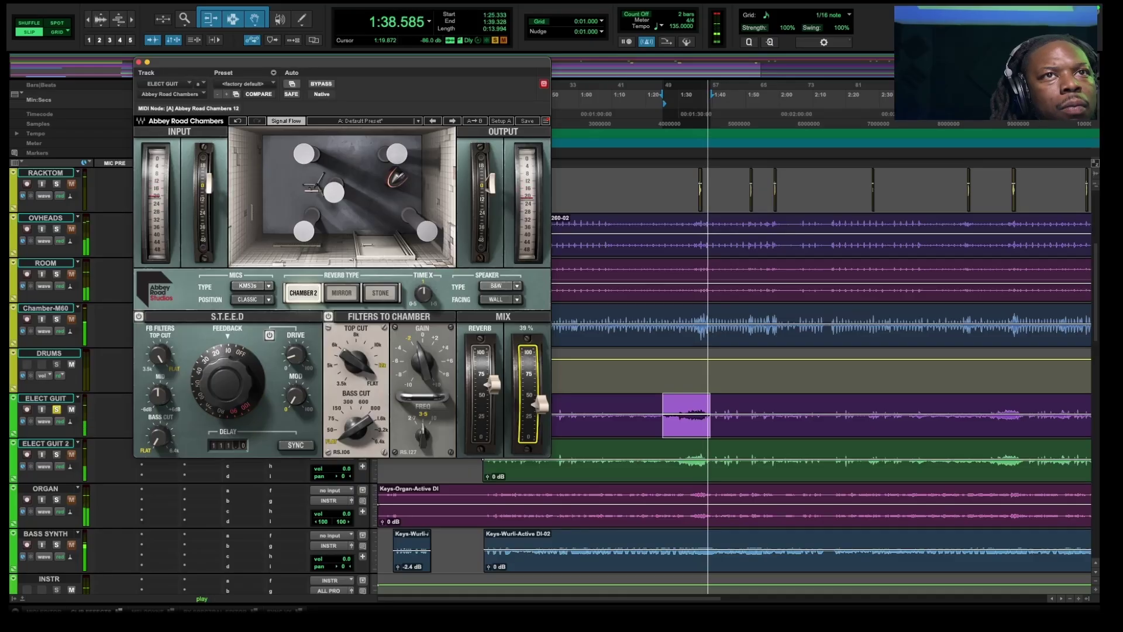
- Unsolo ELECT GUIT, play the full mix from 0:53.077 and lower the chamber's Reverb level to 49%
left_click(57, 408)
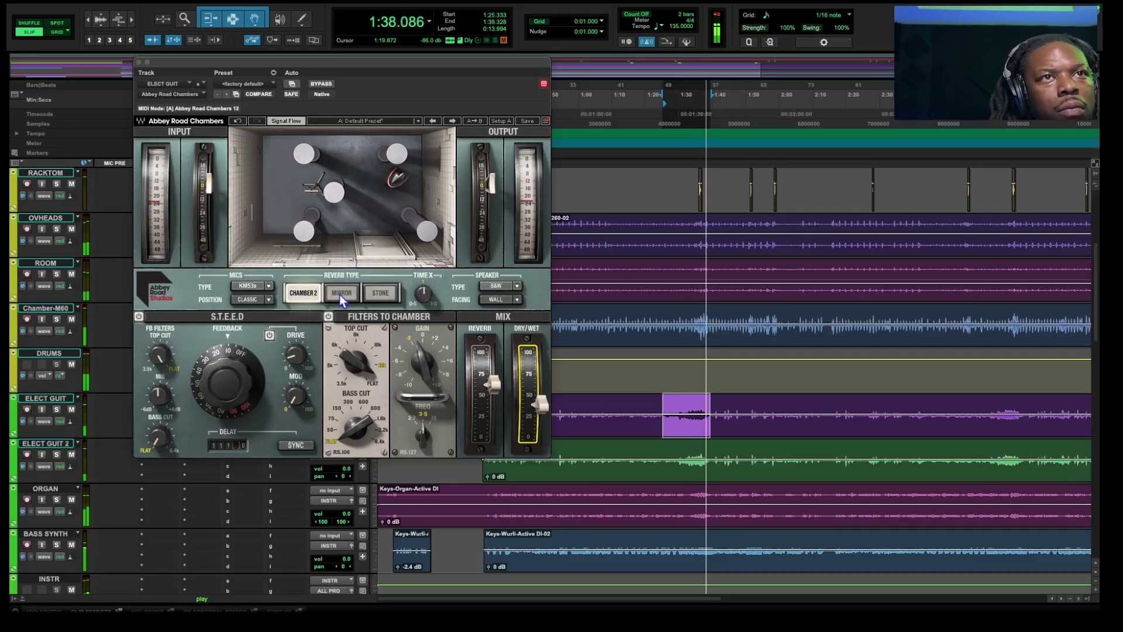
left_click(555, 403)
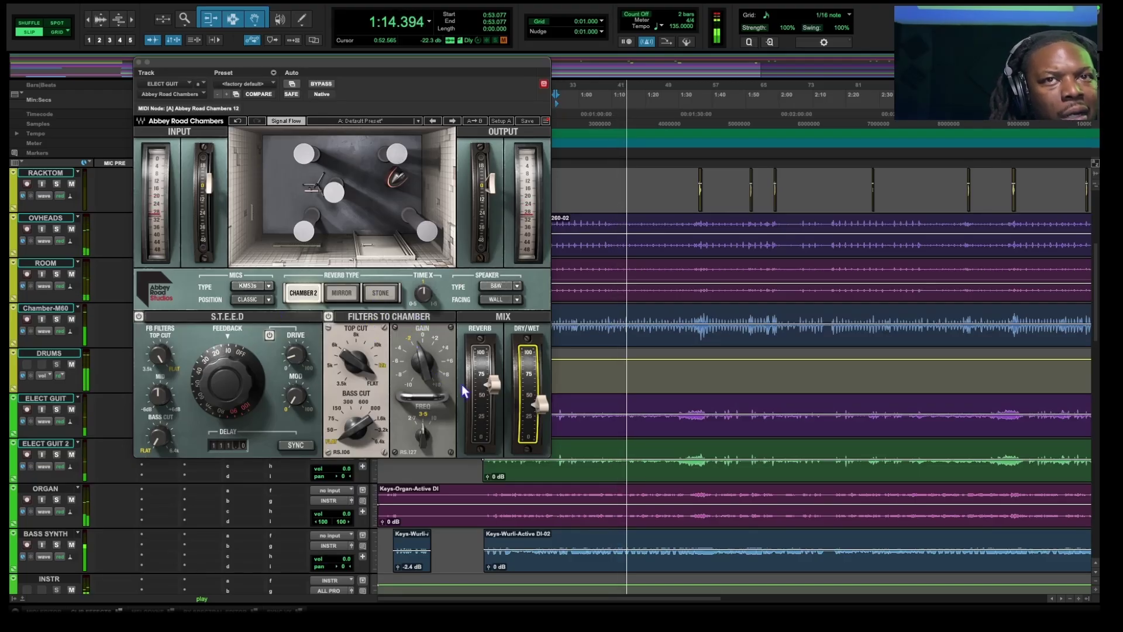
mouse_move(478, 390)
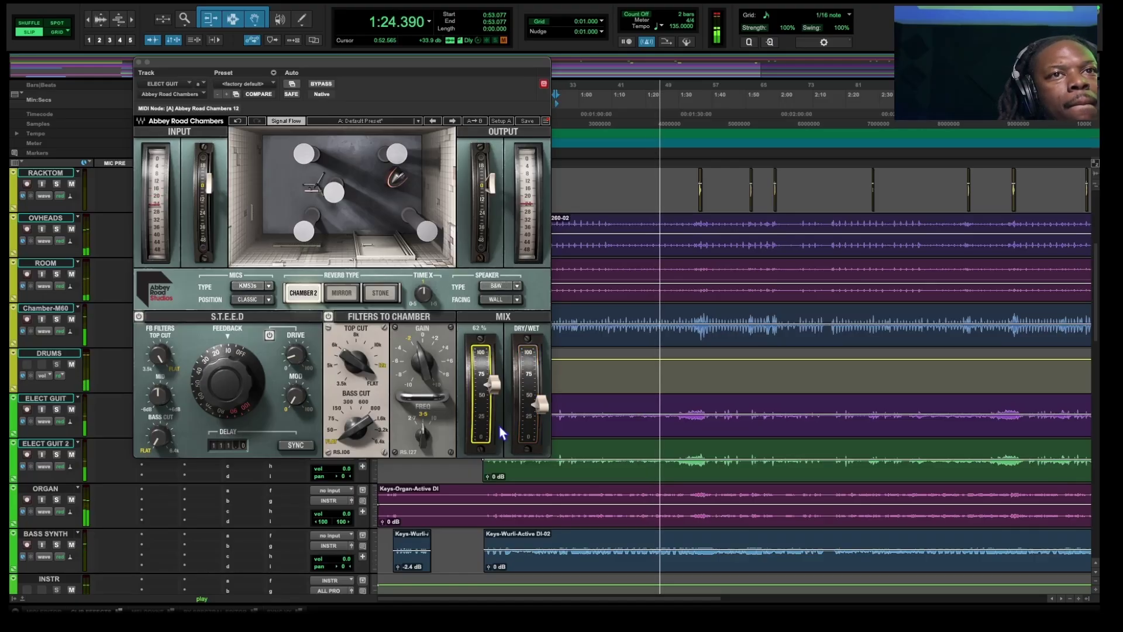
left_click_drag(493, 386, 490, 400)
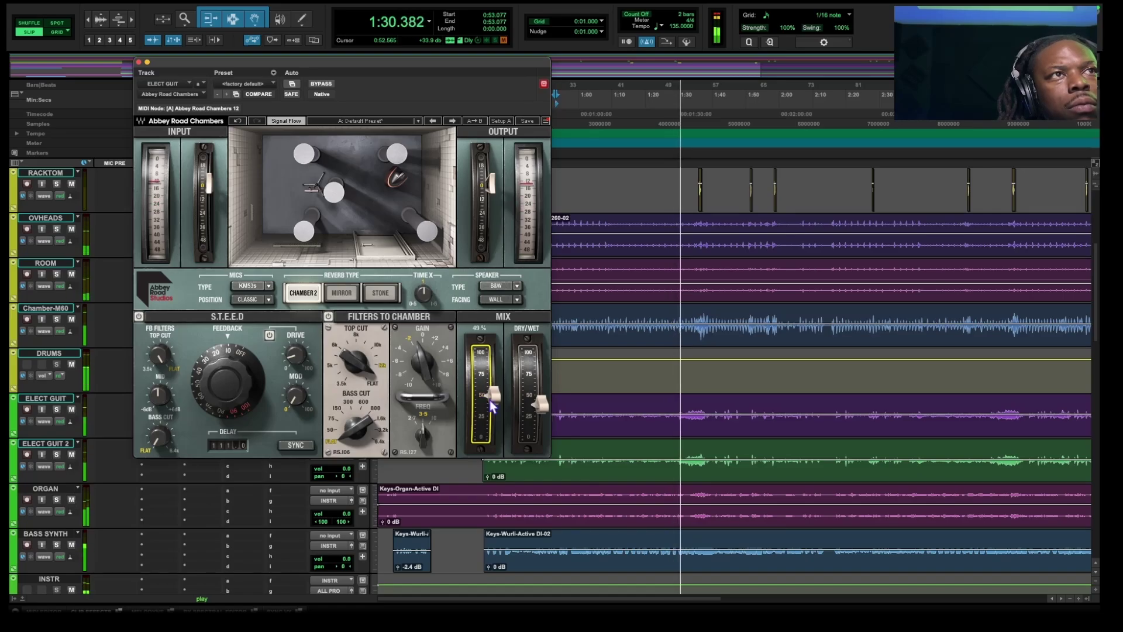
- Compare the full mix with Abbey Road Chambers bypassed and active, and close the plug-in window and stop playback
left_click(322, 84)
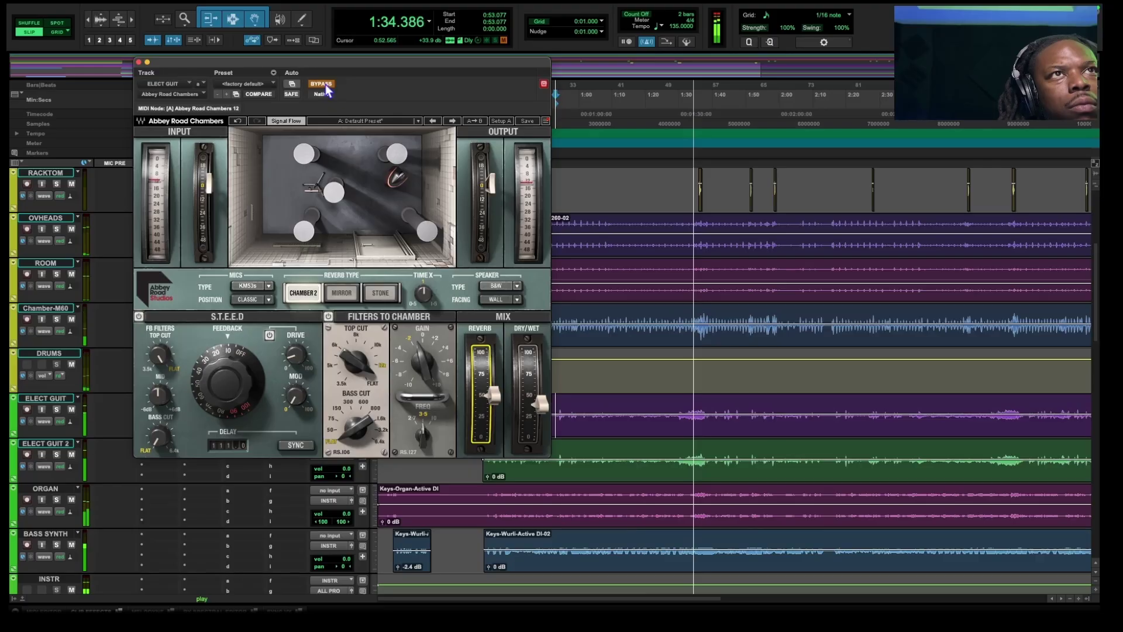
left_click(326, 87)
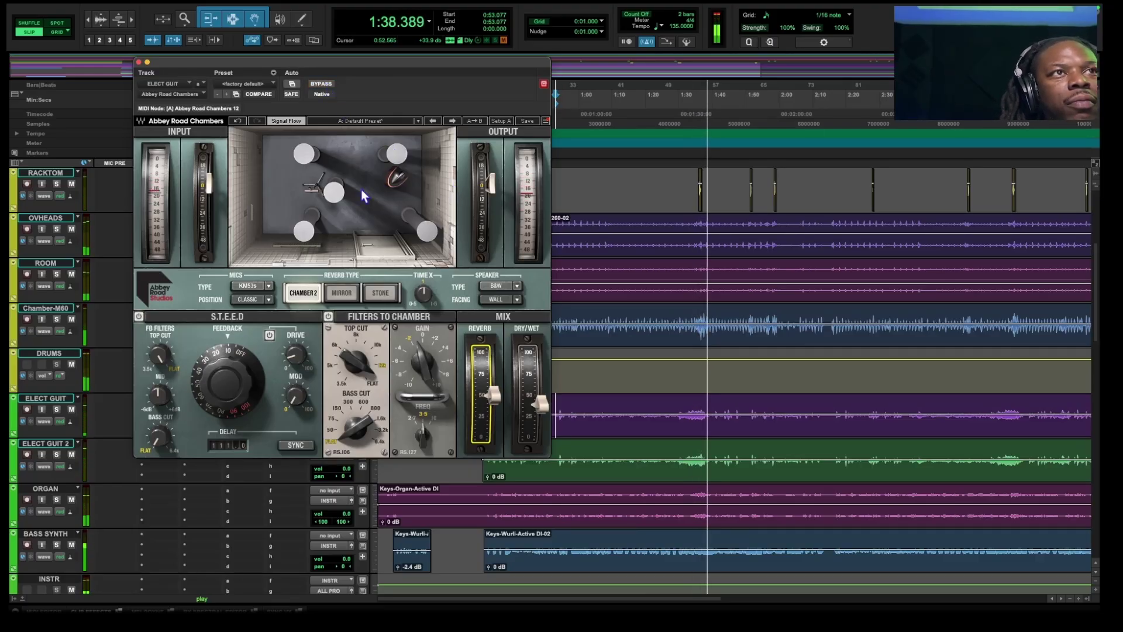
left_click(138, 62)
key("space")
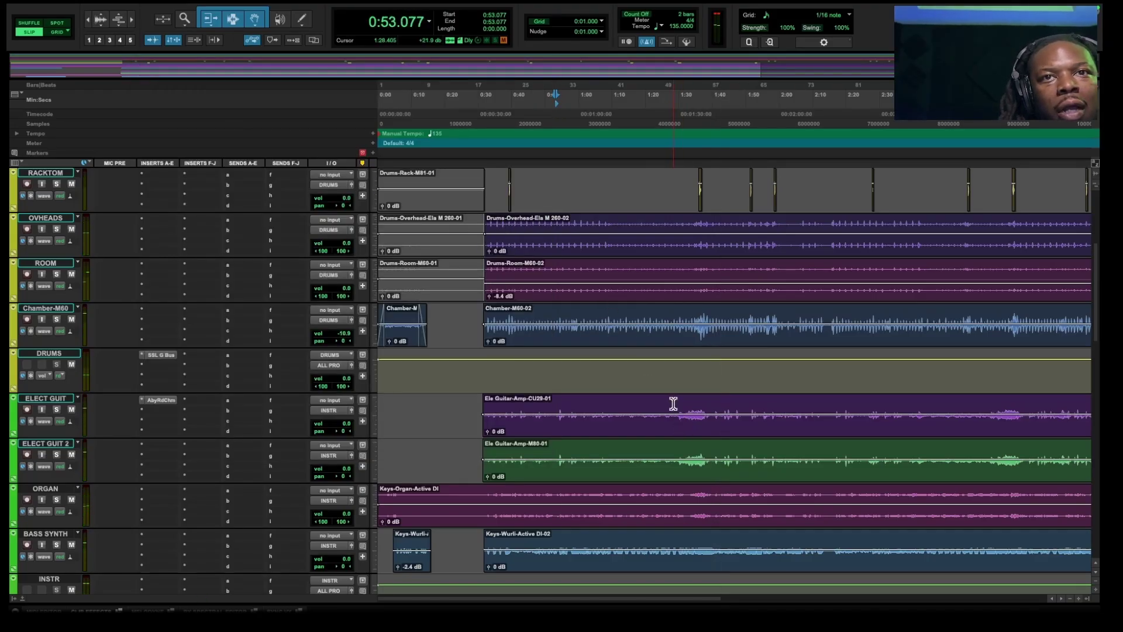
- Audition the full mix from 1:25.674 with the ELECT GUIT chamber reverb bypassed and active, and stop playback
left_click(673, 408)
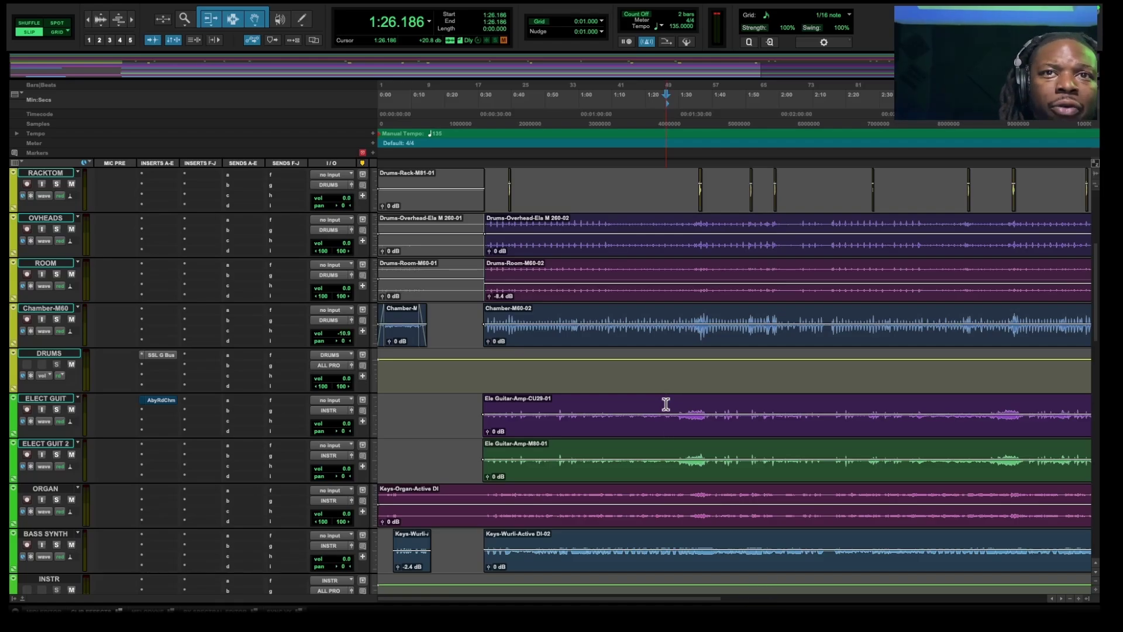
left_click(664, 404)
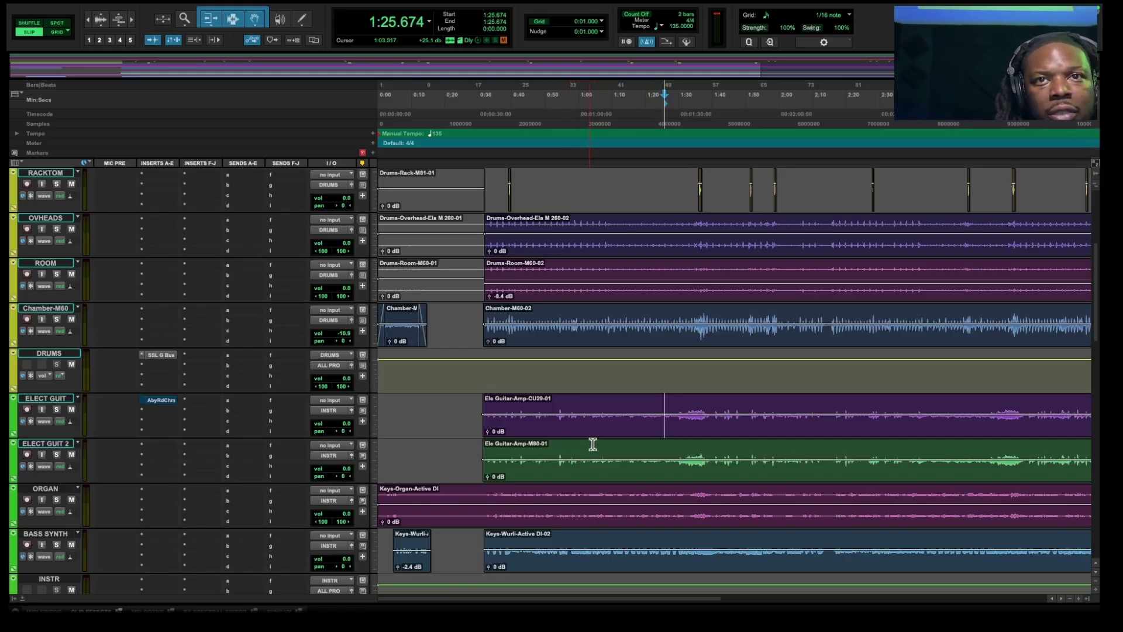
key("space")
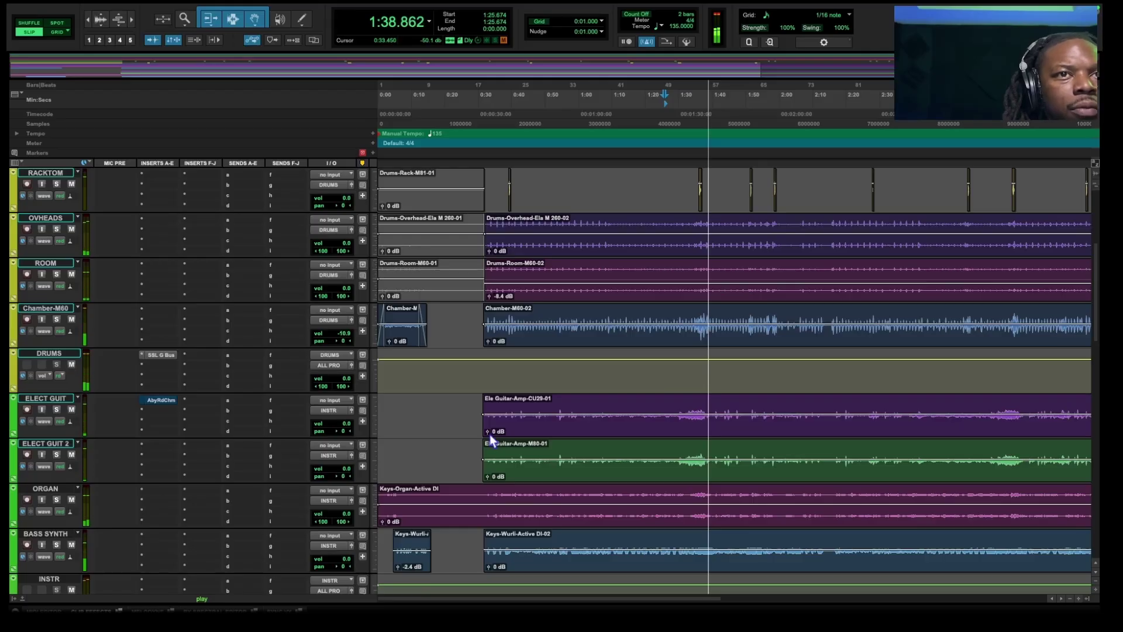
key("space")
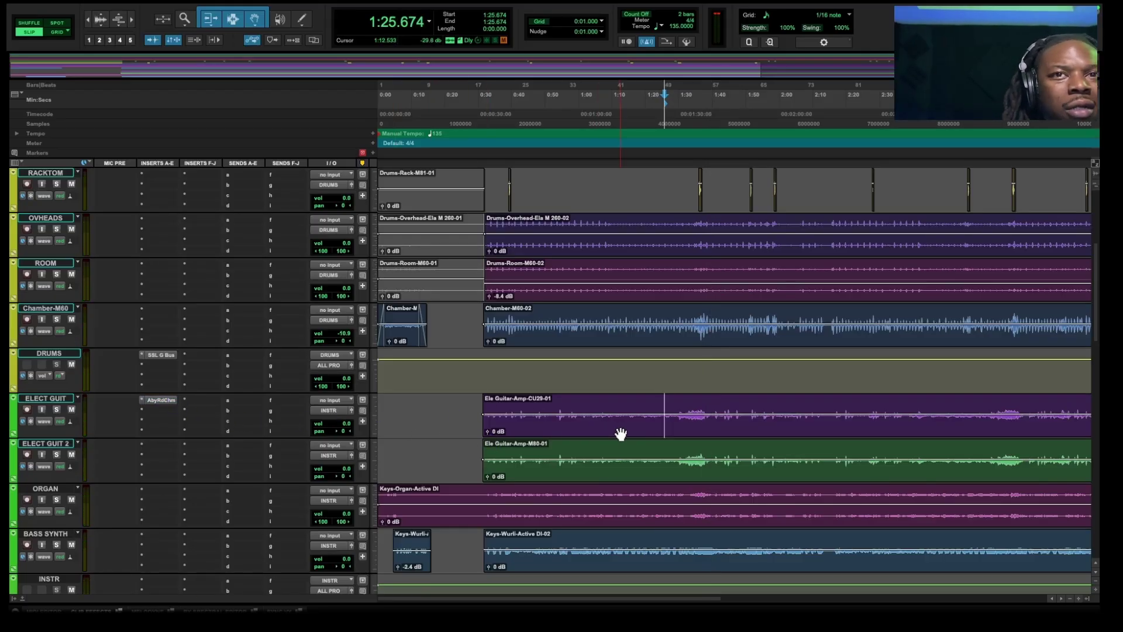
- Play the full mix from 1:25.674, stop playback and solo the ELECT GUIT 2 track
key("space")
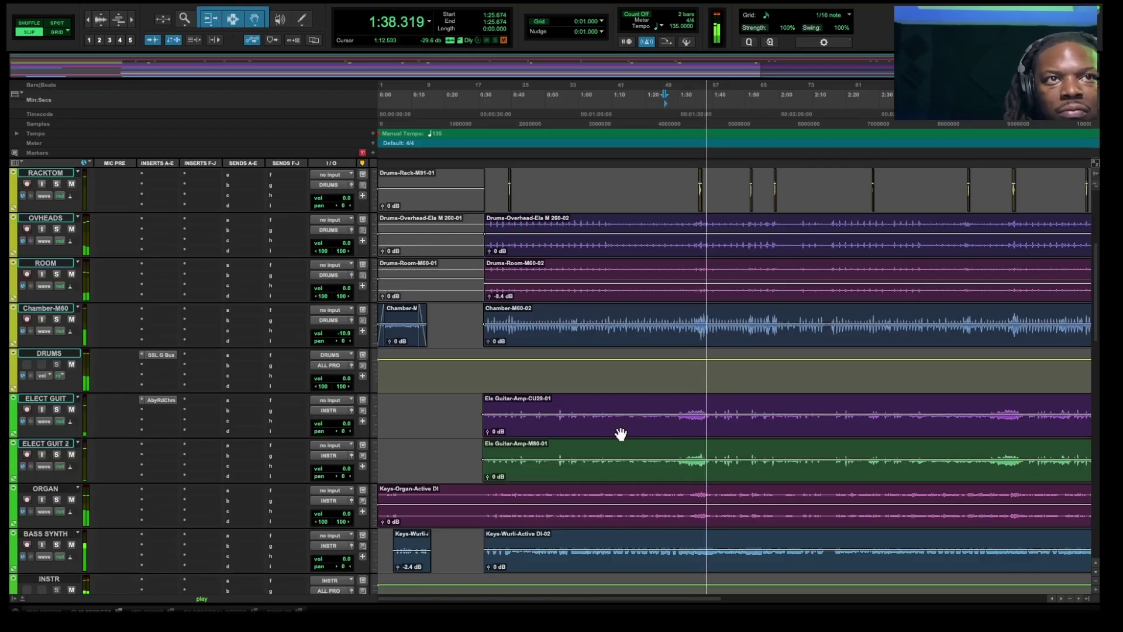
key("space")
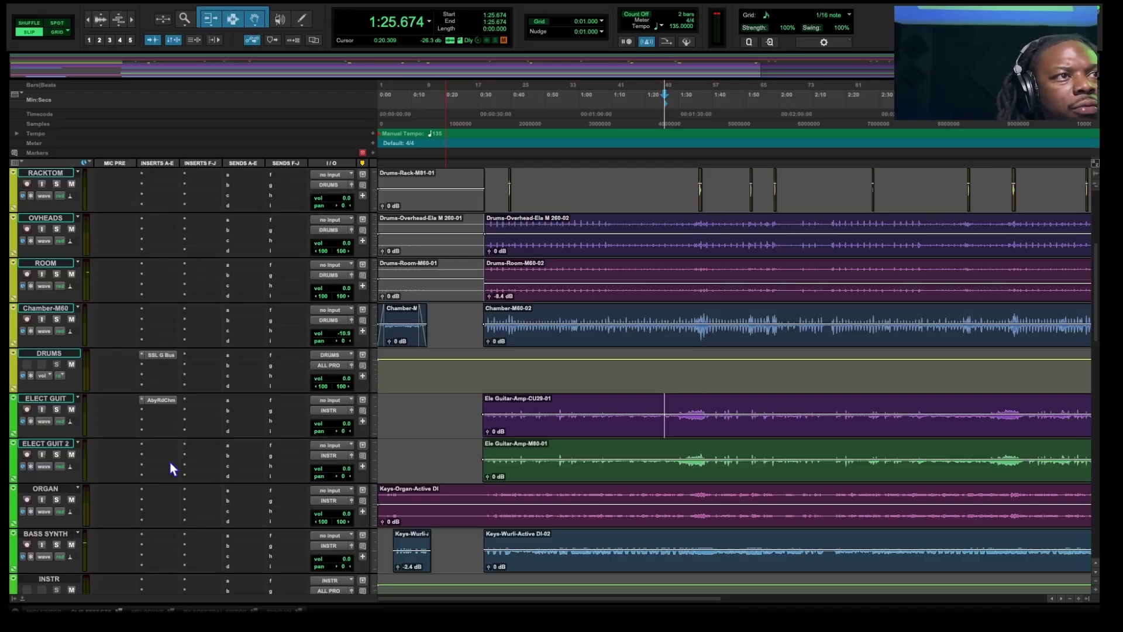
left_click(634, 478)
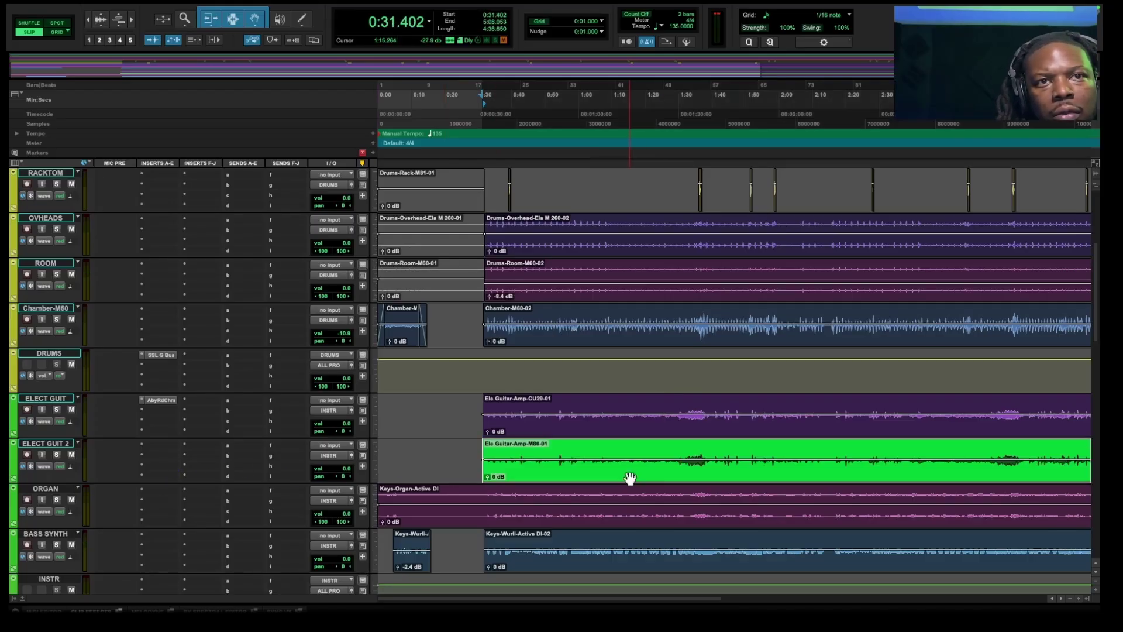
left_click(56, 454)
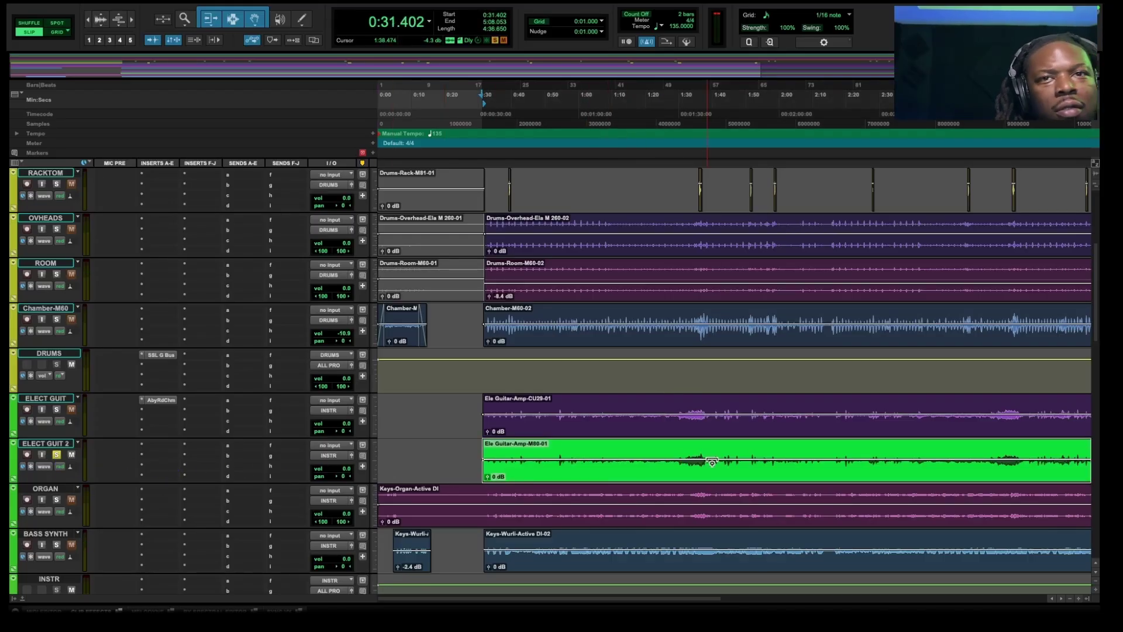
- Play the soloed ELECT GUIT 2 from 1:28.576, lower its clip gain to -3.6 dB and stop playback
left_click(673, 450)
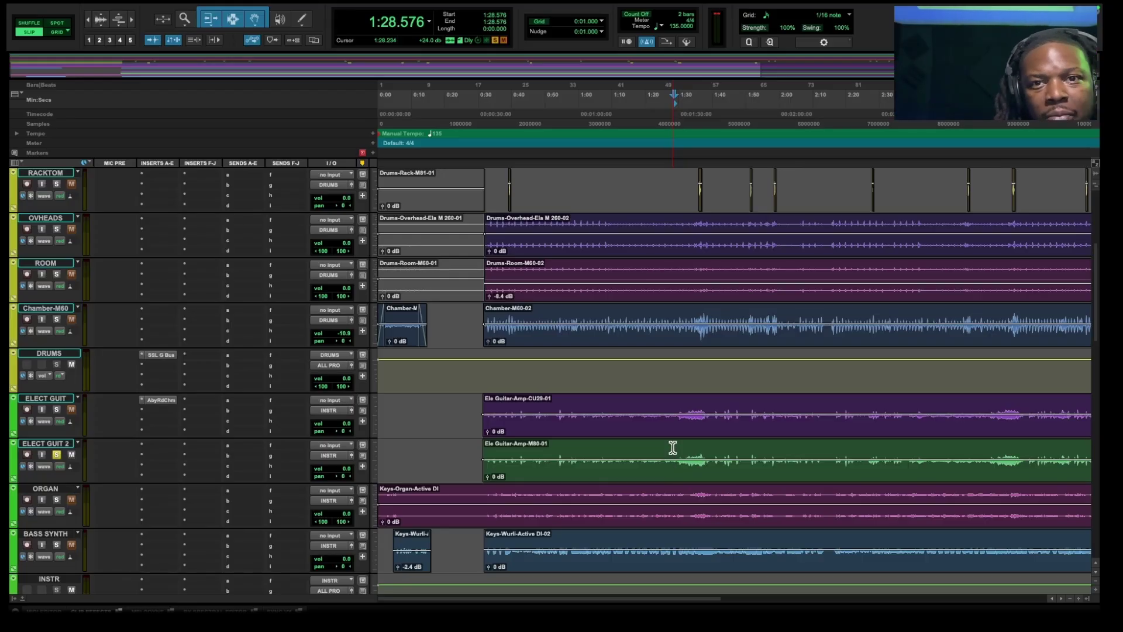
scroll(672, 448, "down", 6)
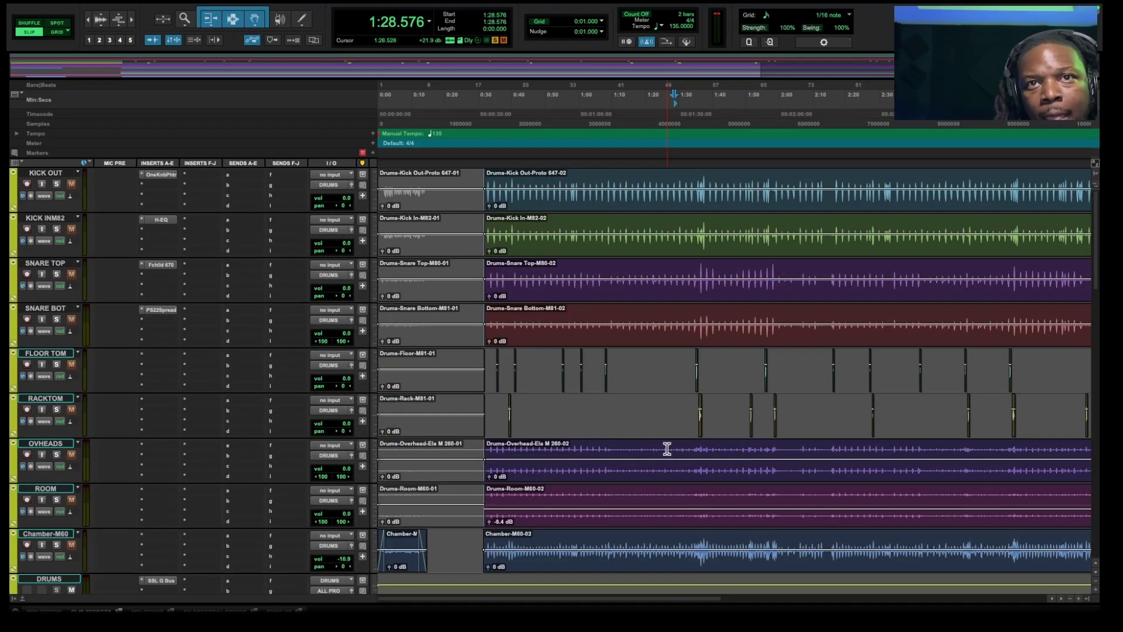
scroll(667, 448, "up", 3)
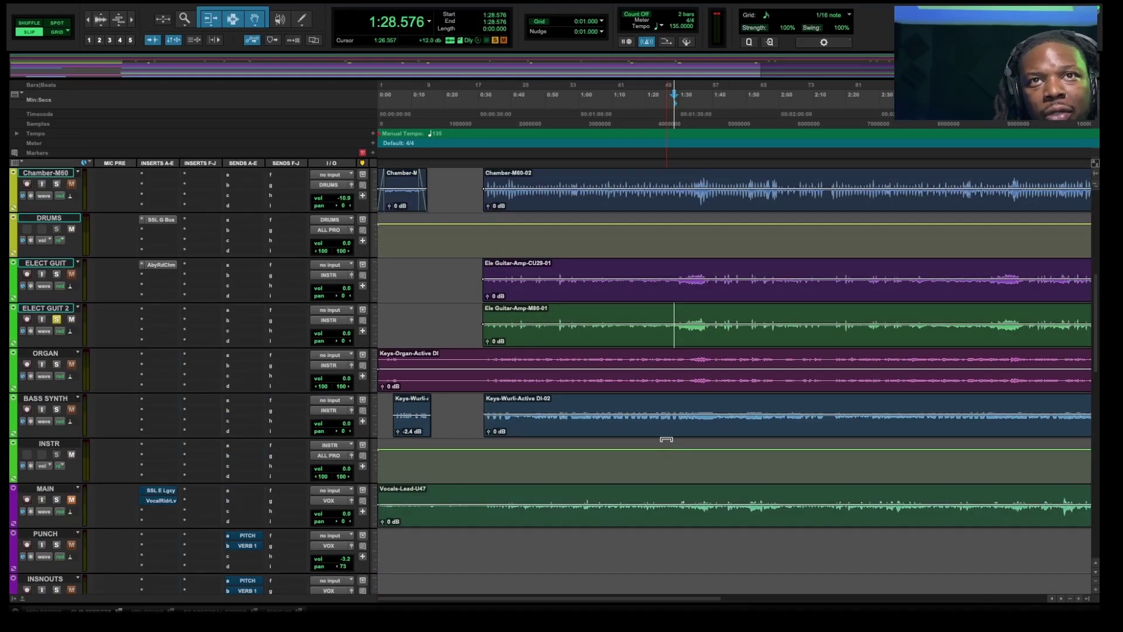
key("space")
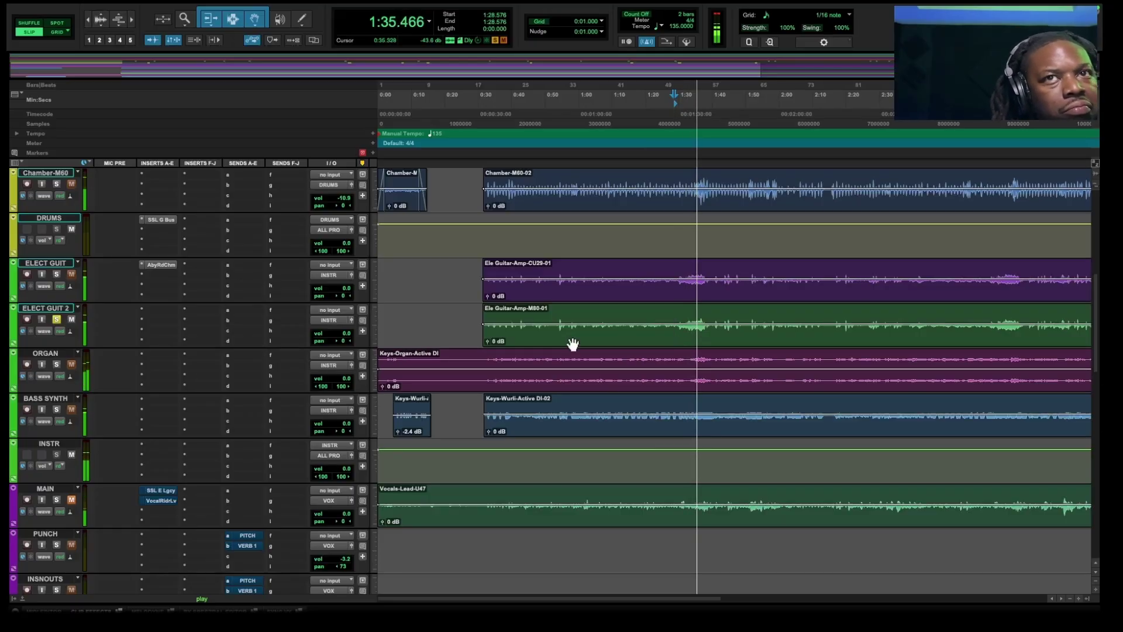
left_click_drag(671, 326, 671, 328)
key("space")
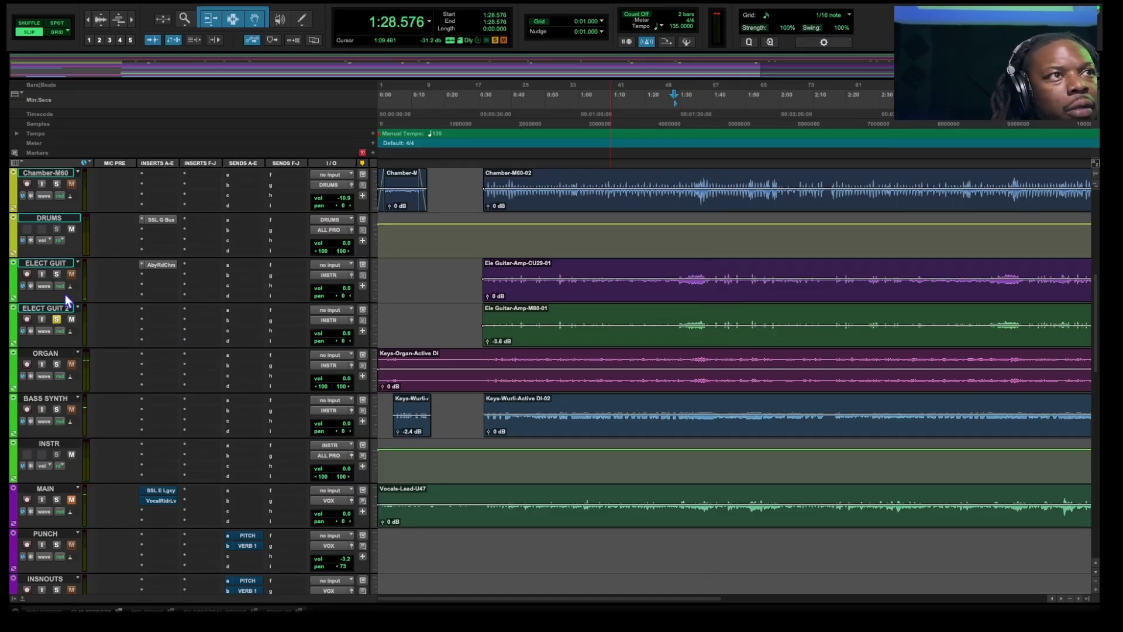
- Solo ELECT GUIT together with ELECT GUIT 2, audition both guitars from 1:29.429 and stop playback
left_click(677, 270)
key("space")
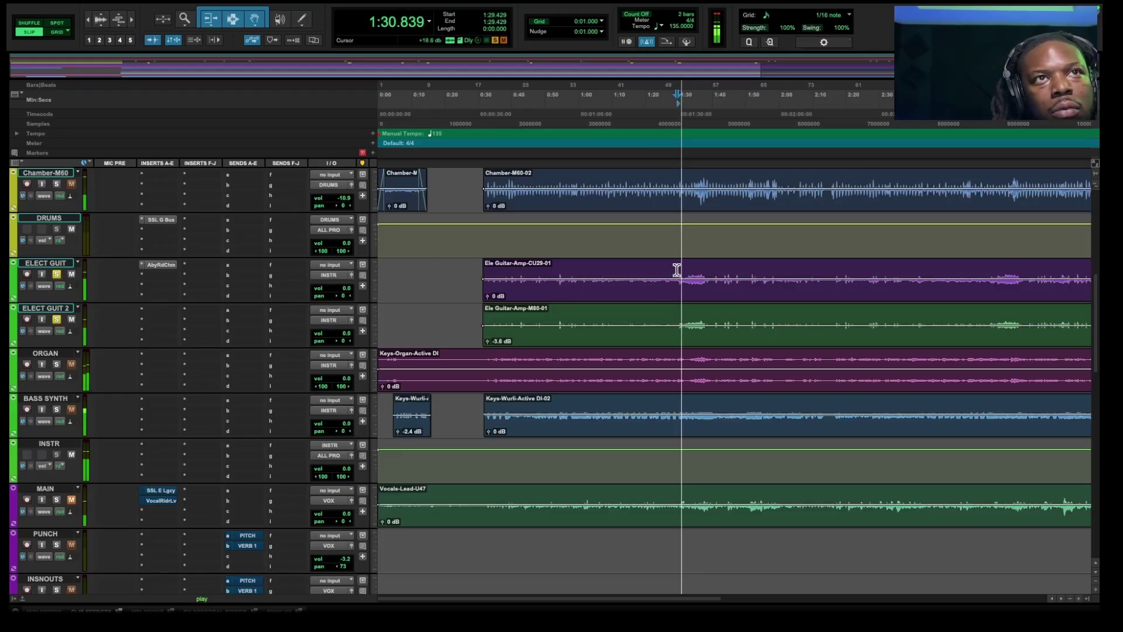
key("space")
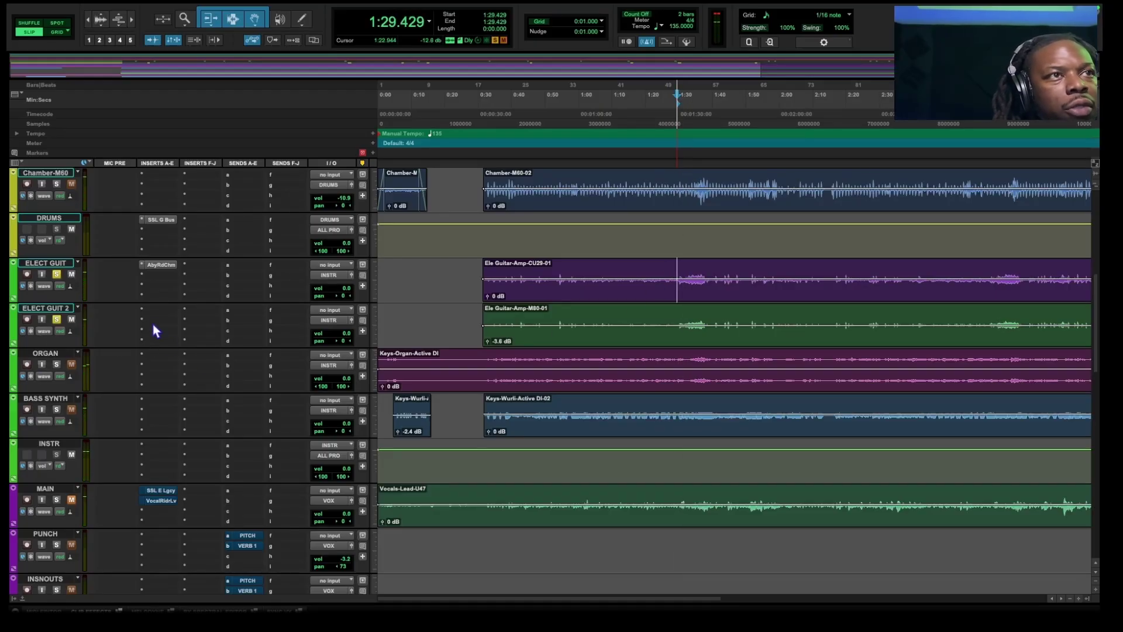
- Insert the H-EQ (mono) plug-in on the first insert slot of ELECT GUIT 2
left_click(160, 312)
mouse_move(263, 325)
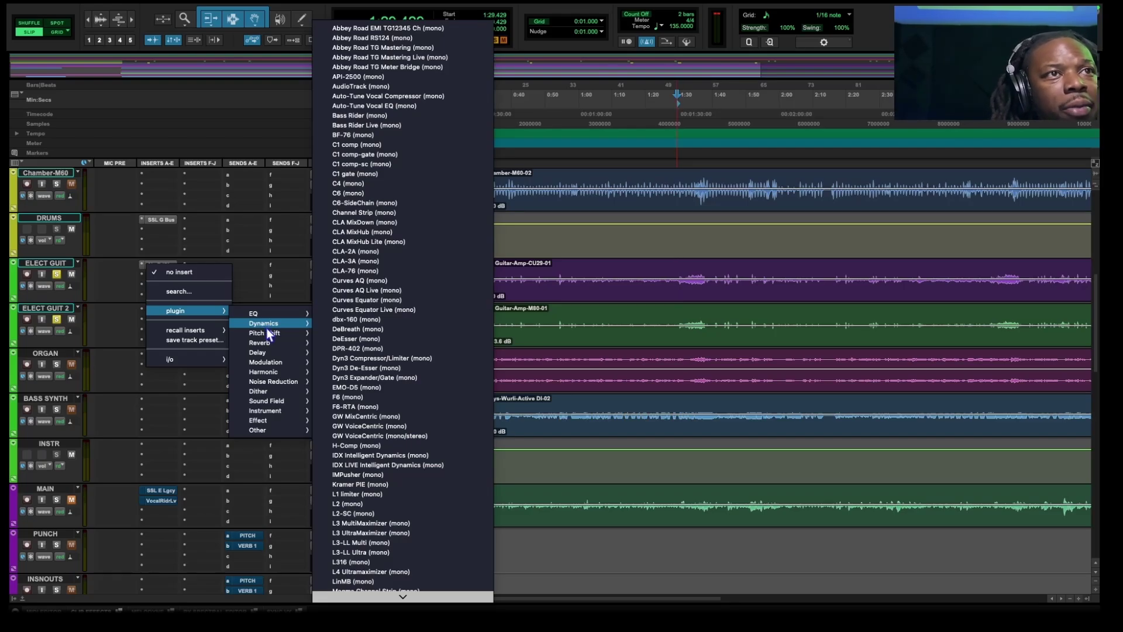
mouse_move(300, 311)
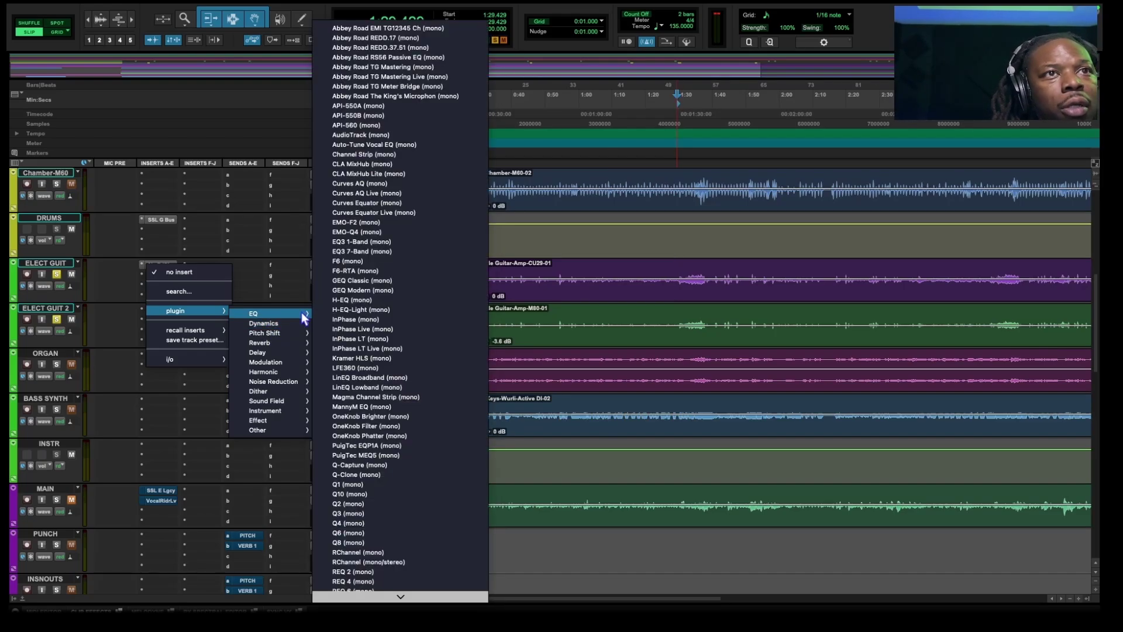
left_click(377, 300)
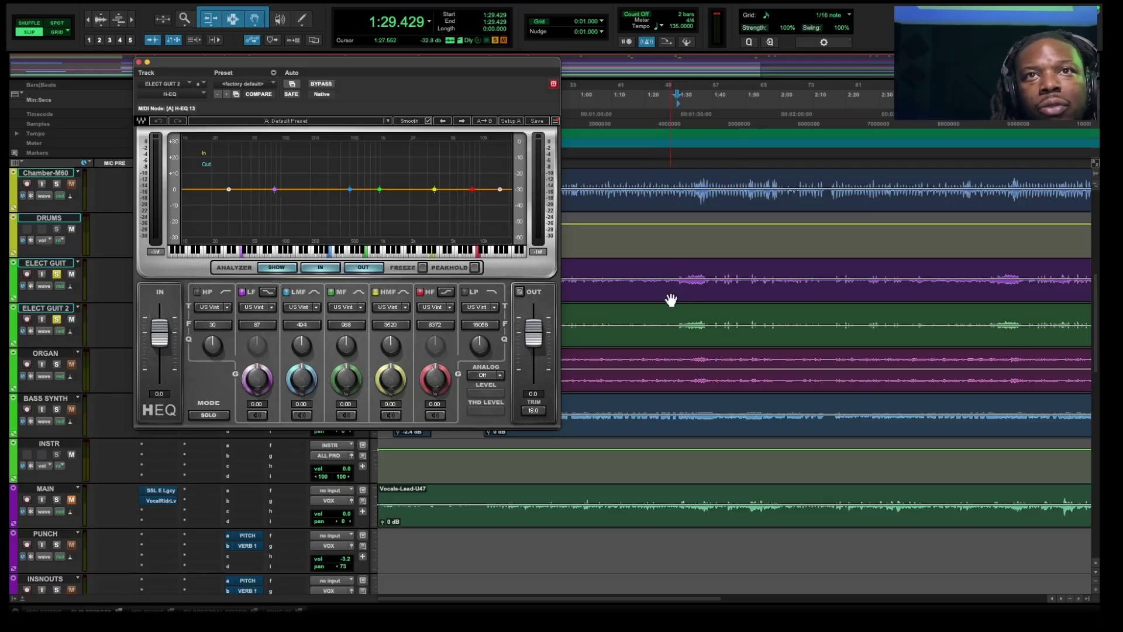
- Unsolo ELECT GUIT during playback, boost ELECT GUIT 2's H-EQ MF band by 6.90 dB at 1026 Hz, and close the plug-in window
key("space")
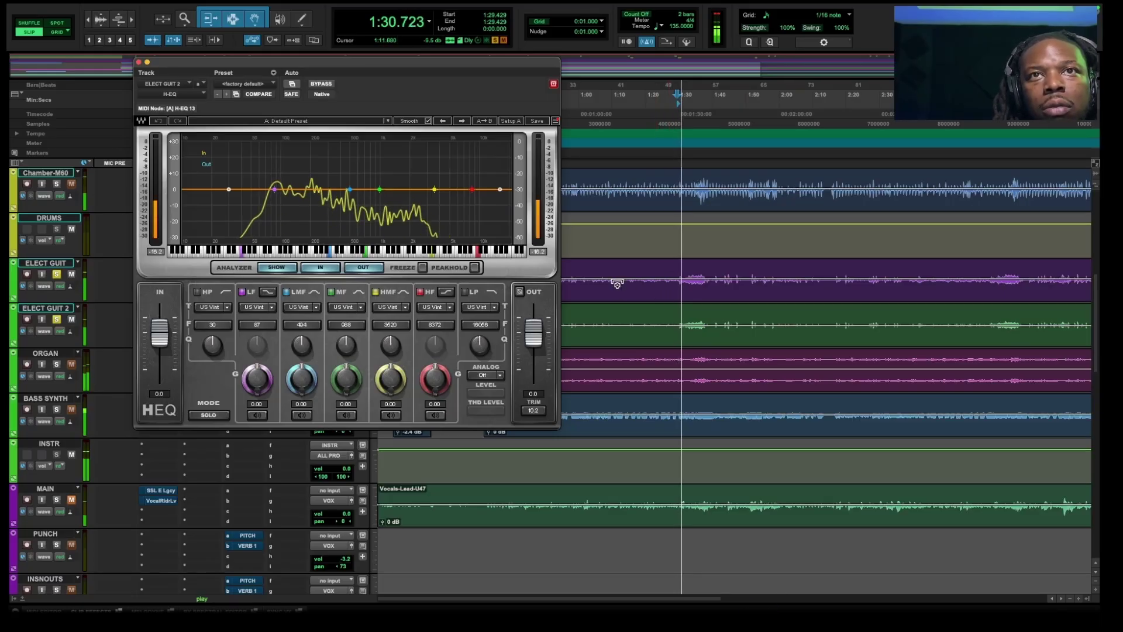
scroll(649, 299, "up", 1)
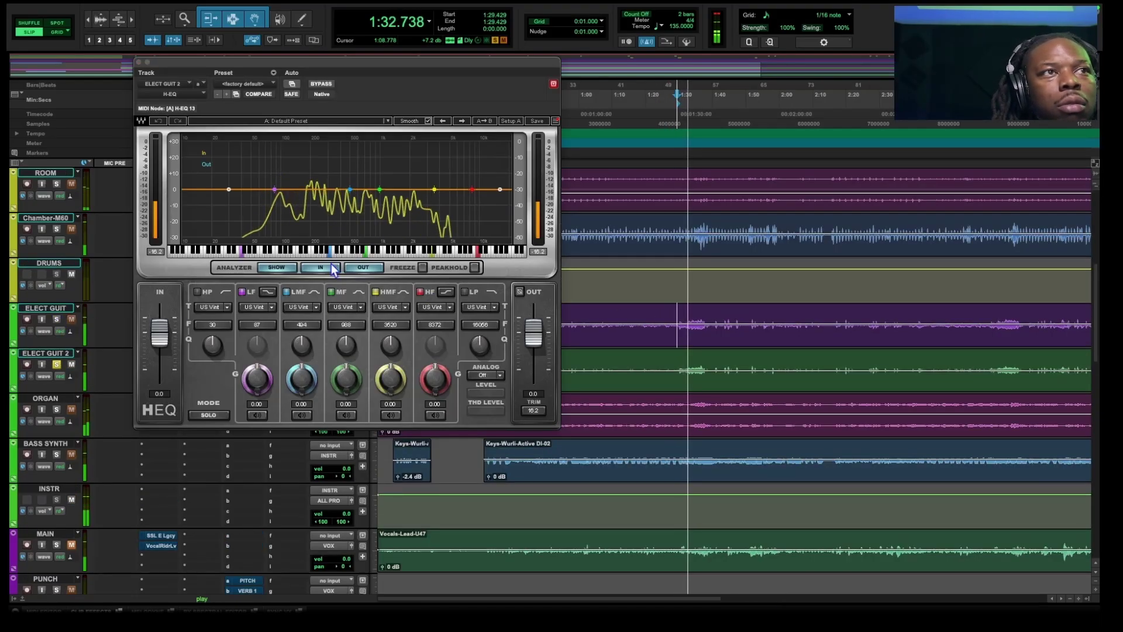
left_click_drag(380, 188, 381, 177)
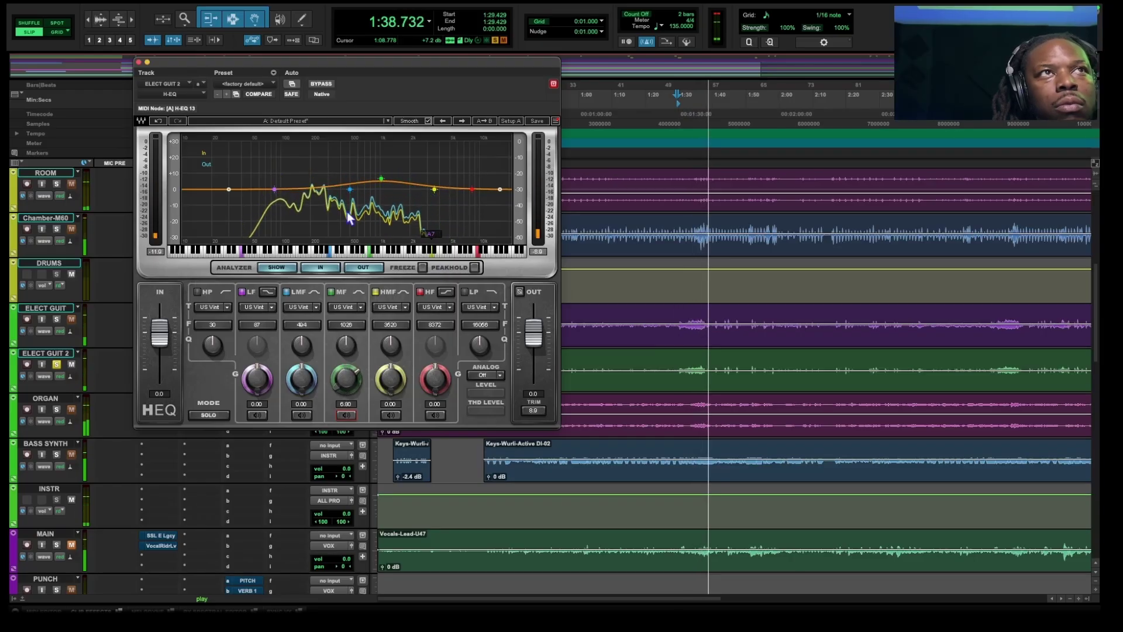
left_click(139, 62)
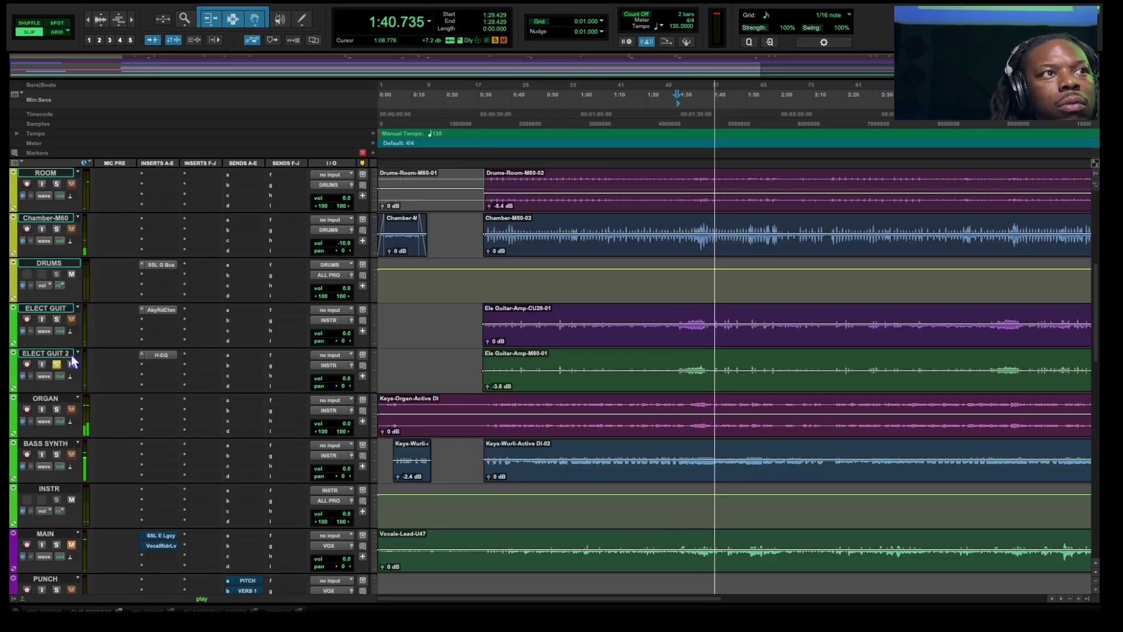
- Unsolo ELECT GUIT 2, audition the full mix from 1:29.429 and stop playback
key("space")
key("space")
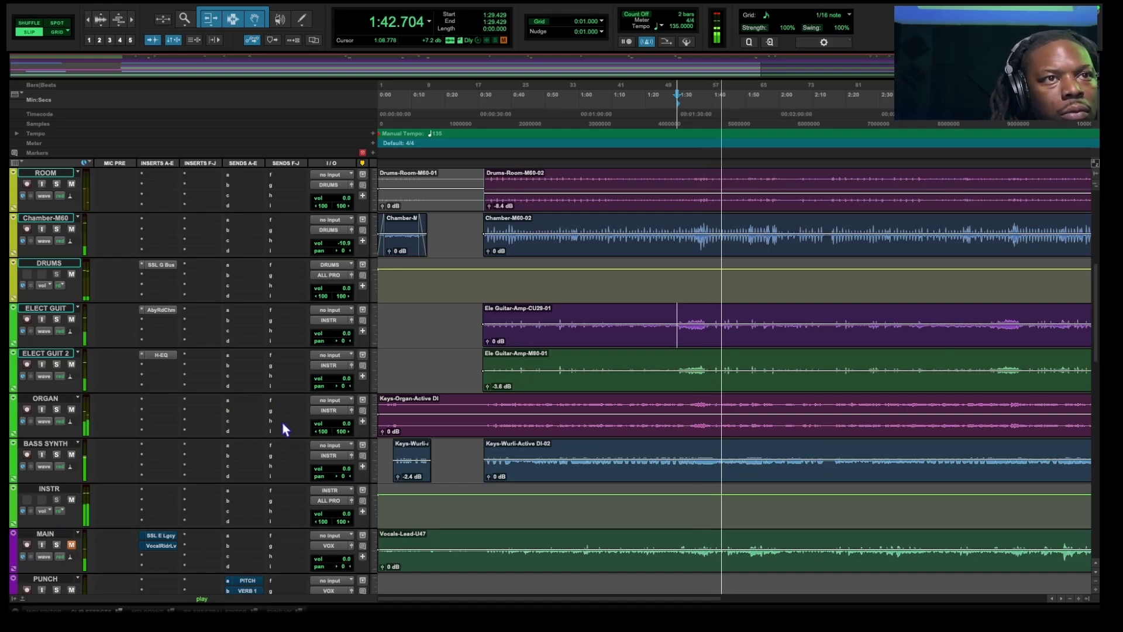
scroll(282, 423, "down", 1)
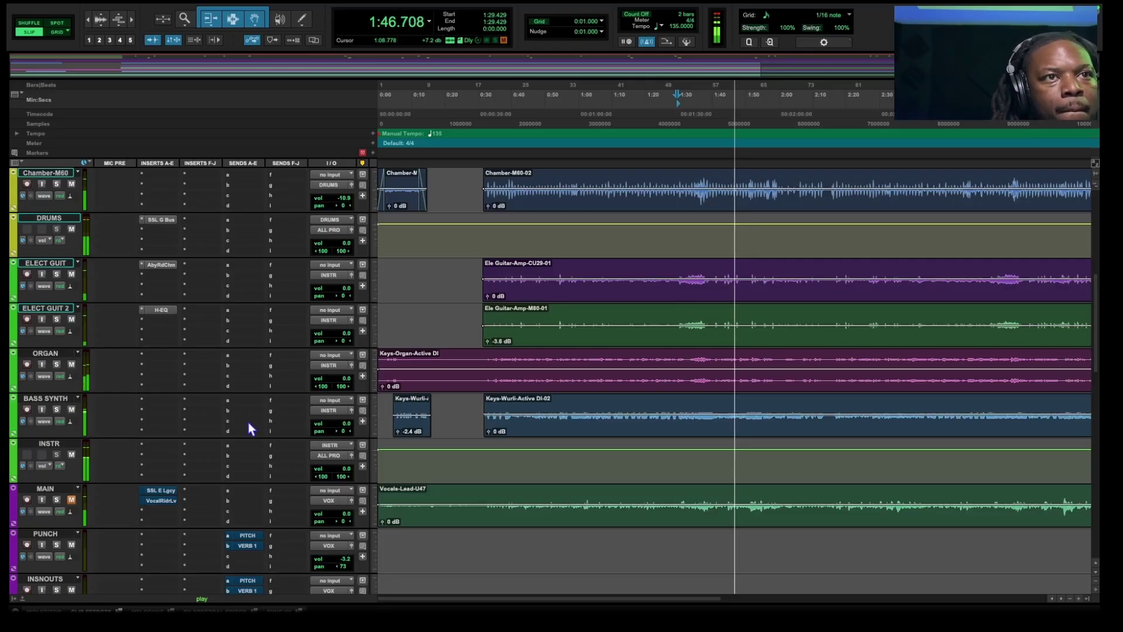
key("space")
- Insert PS22 Spread (mono/stereo) on BASS SYNTH and set its Spread to 0.72, Freq to 42 and LFSpread to x1.50
left_click(168, 401)
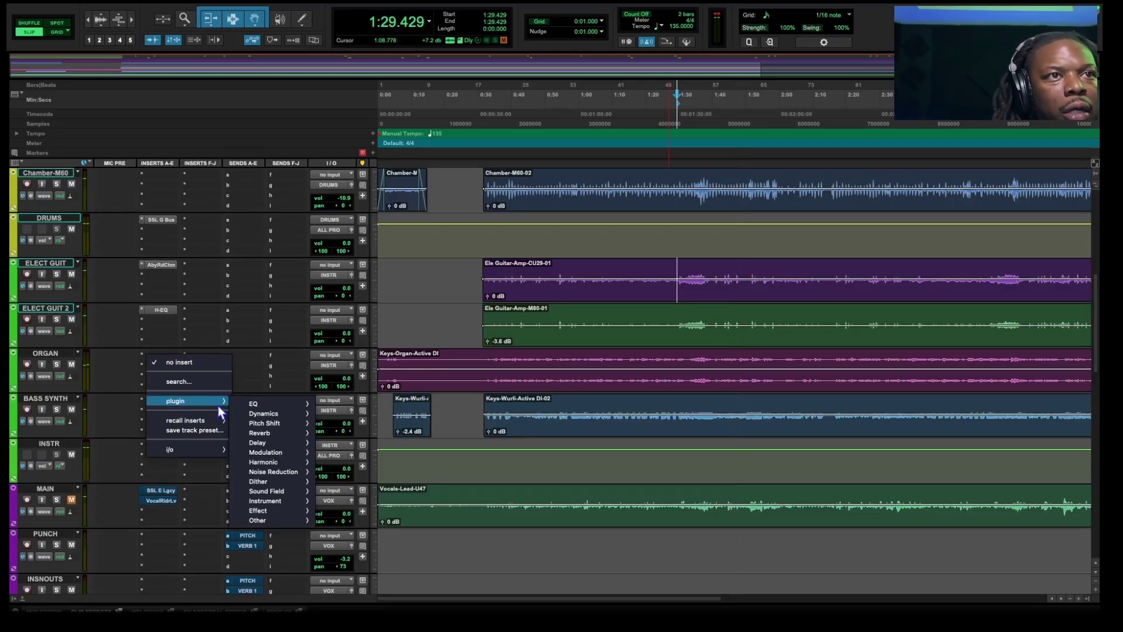
mouse_move(256, 415)
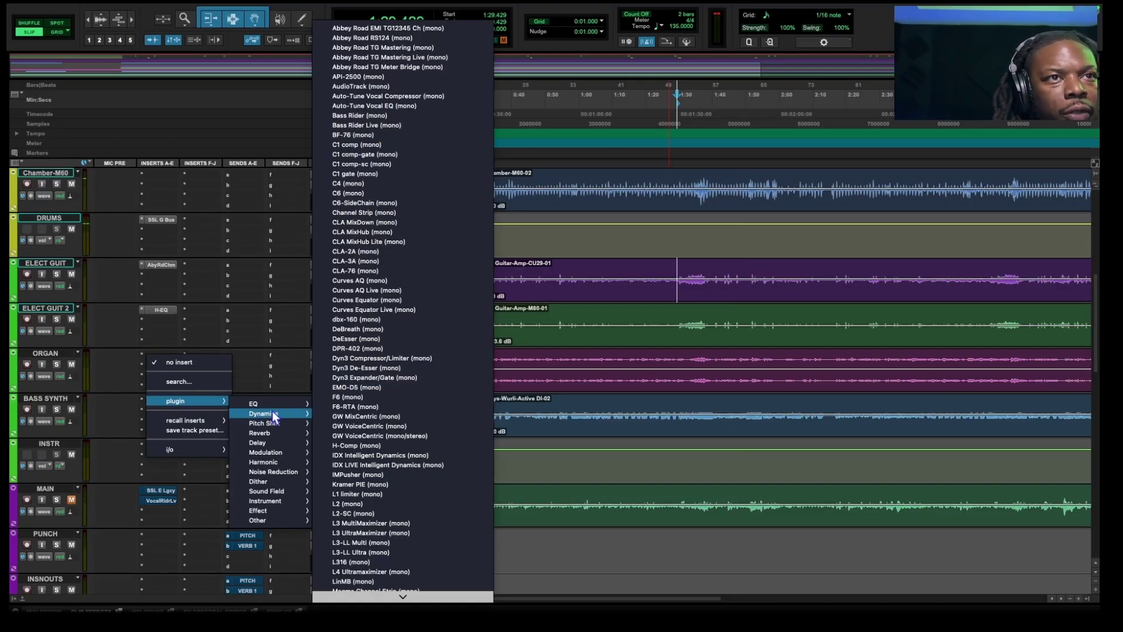
mouse_move(279, 434)
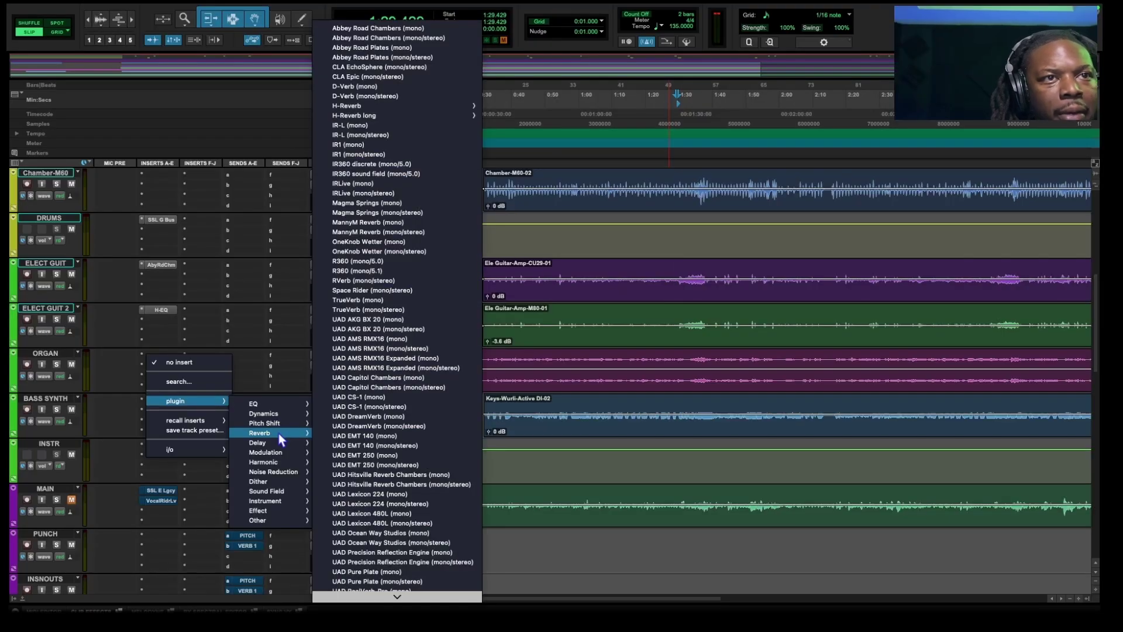
mouse_move(289, 456)
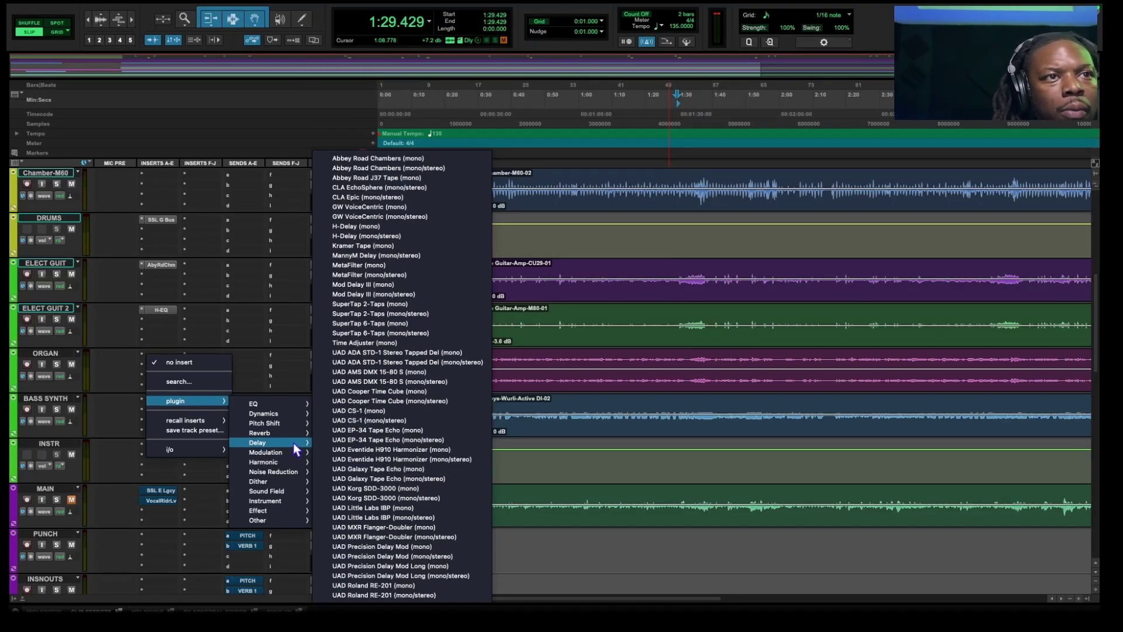
mouse_move(289, 494)
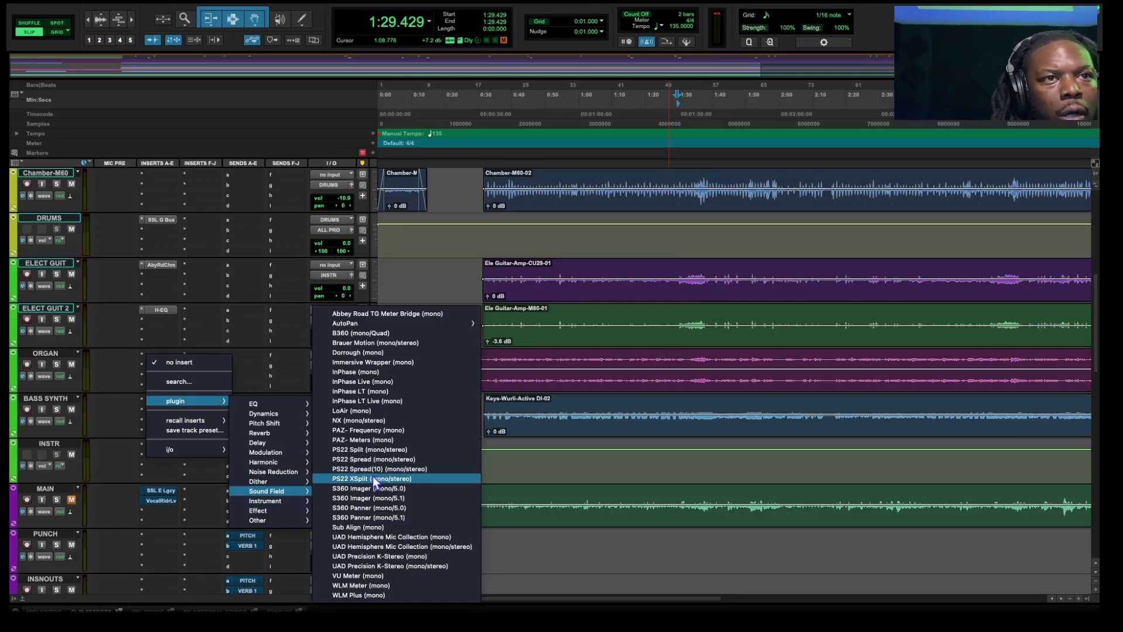
left_click(371, 459)
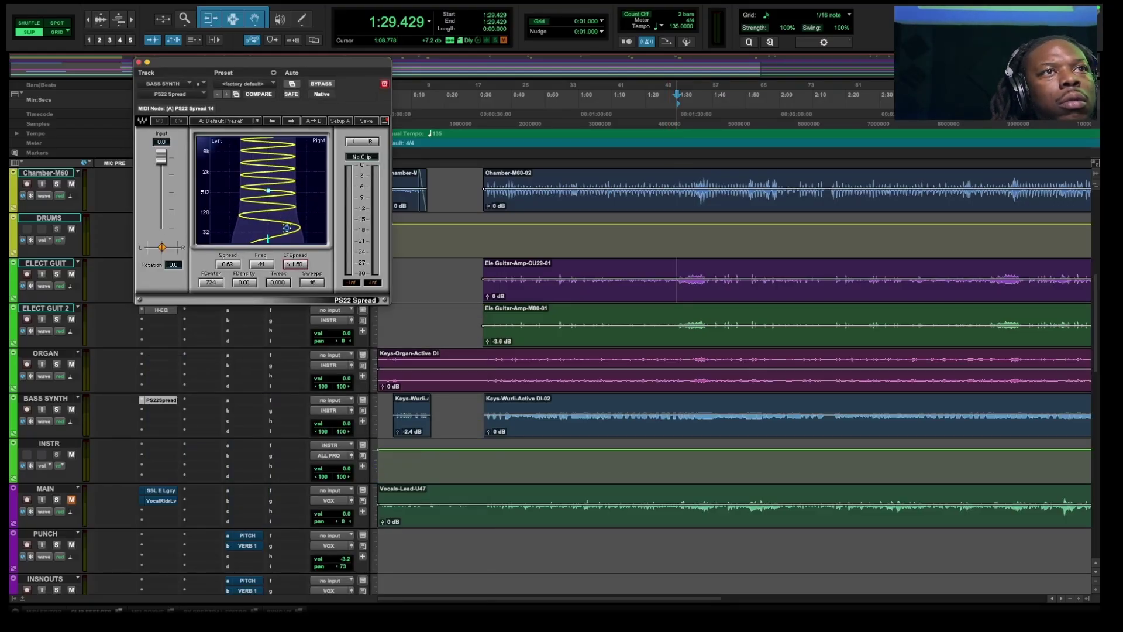
left_click_drag(286, 227, 289, 229)
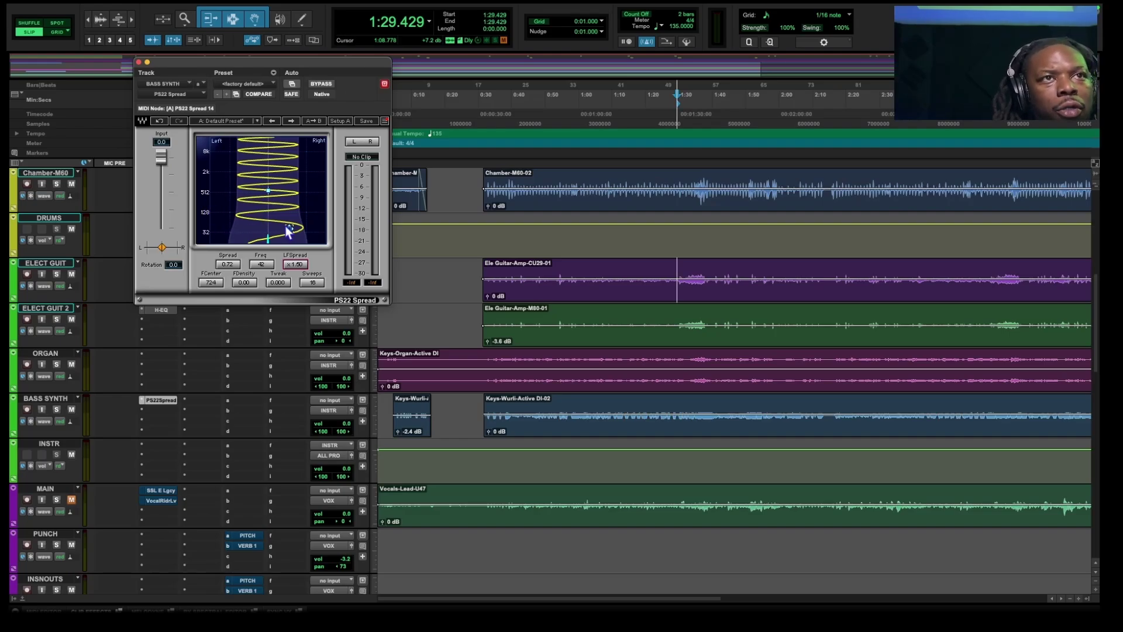
- Play the full mix from 0:31.744, compare PS22 Spread on BASS SYNTH bypassed and active, close its window and keep listening
scroll(521, 449, "up", 2)
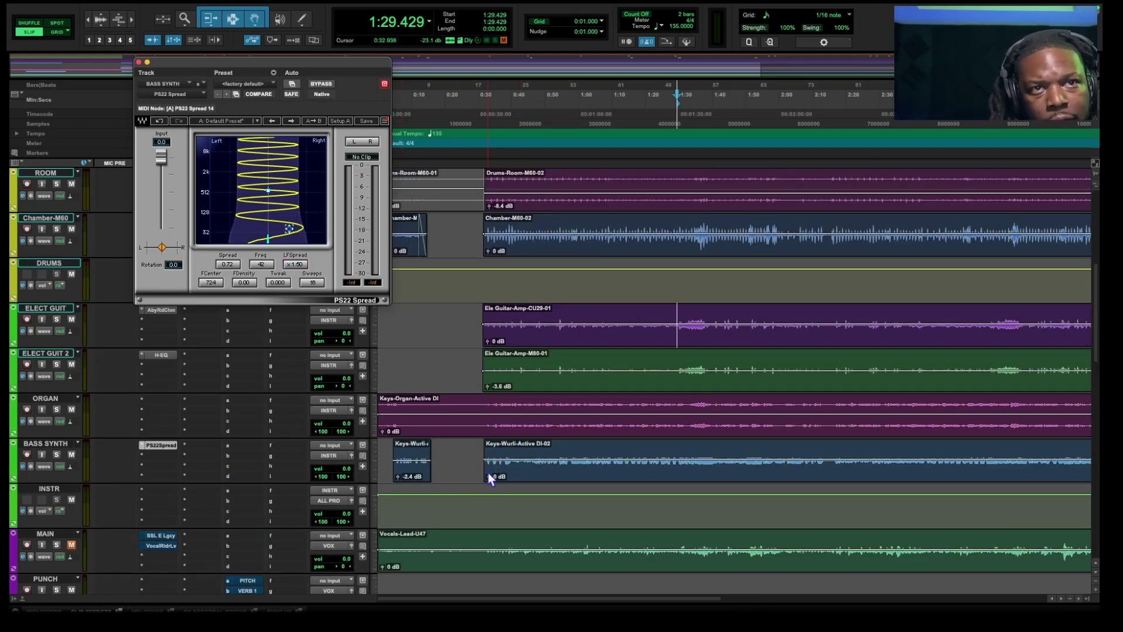
left_click(514, 479)
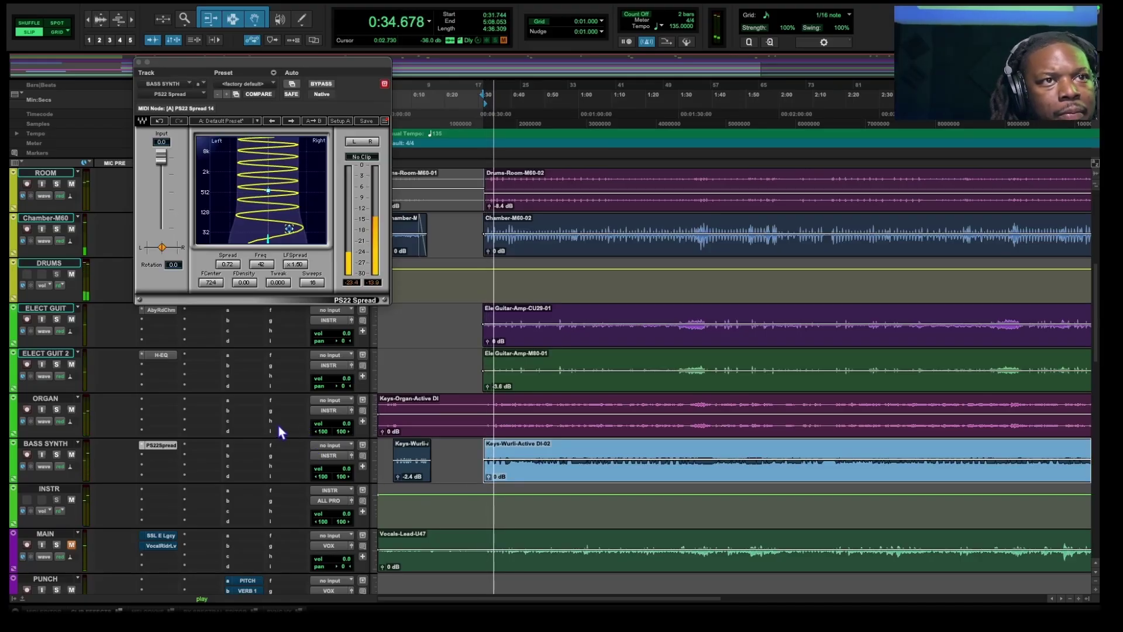
left_click(321, 83)
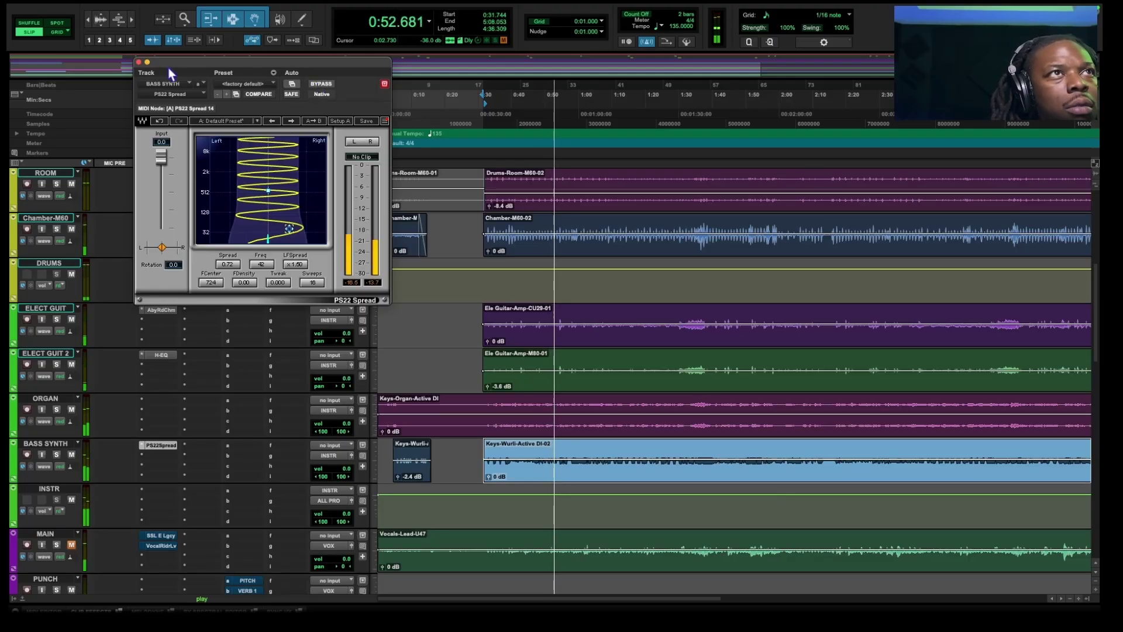
left_click(138, 63)
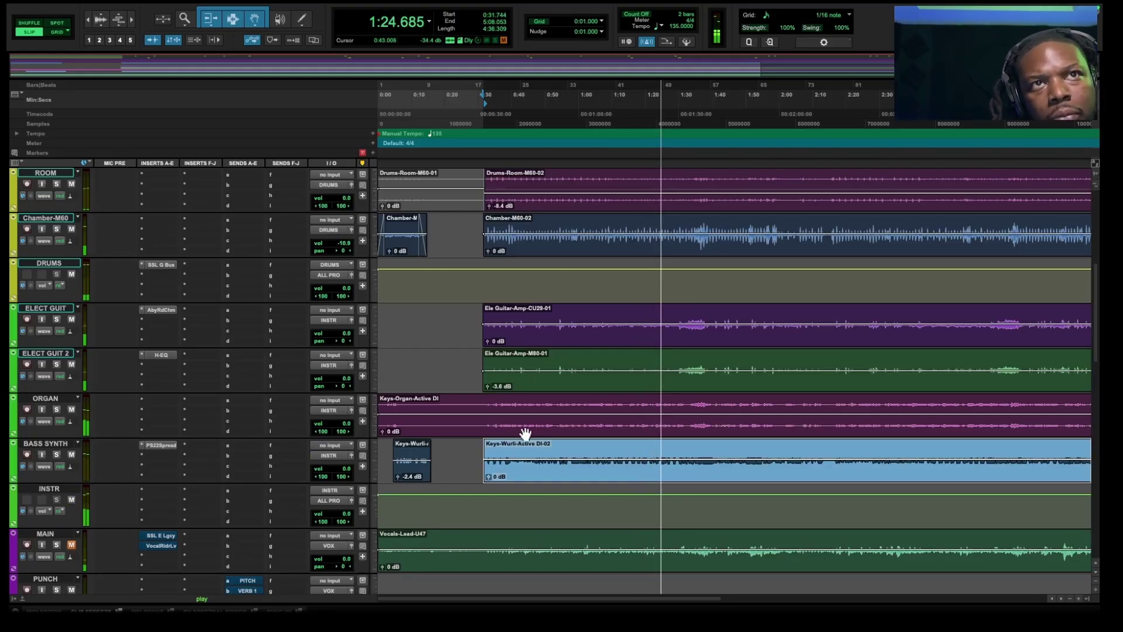
scroll(532, 424, "up", 3)
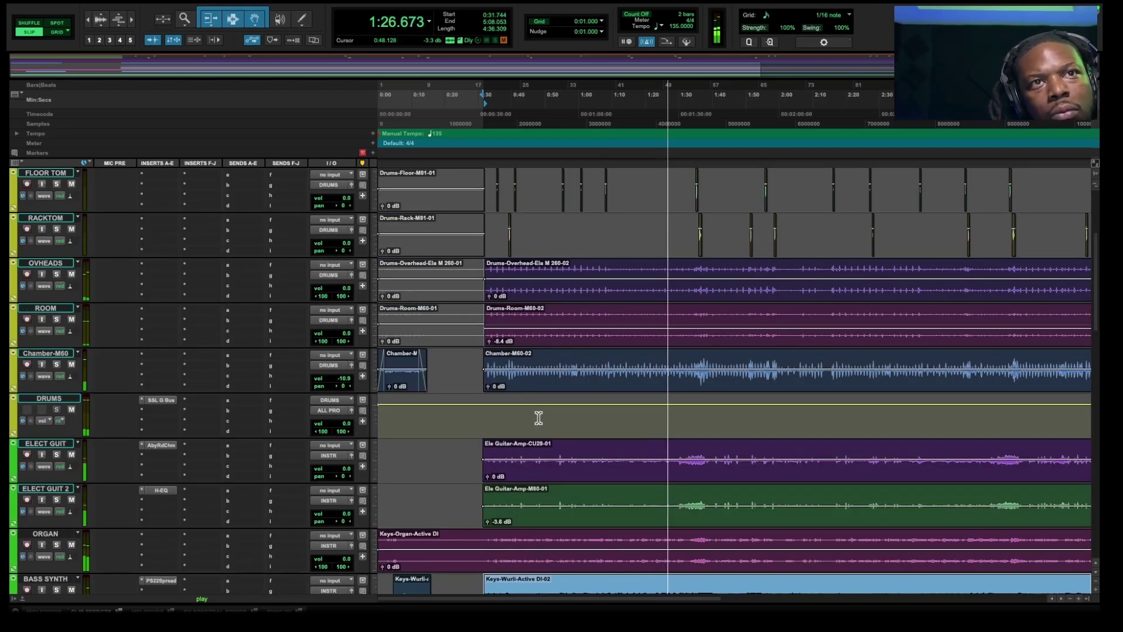
scroll(538, 417, "up", 4)
scroll(539, 421, "down", 6)
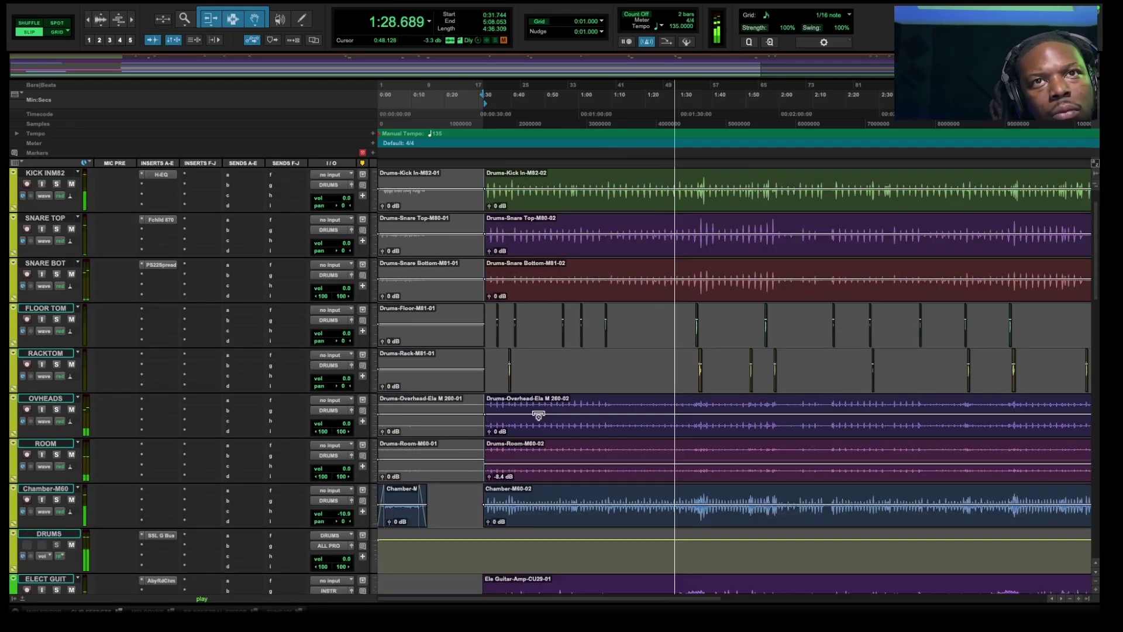